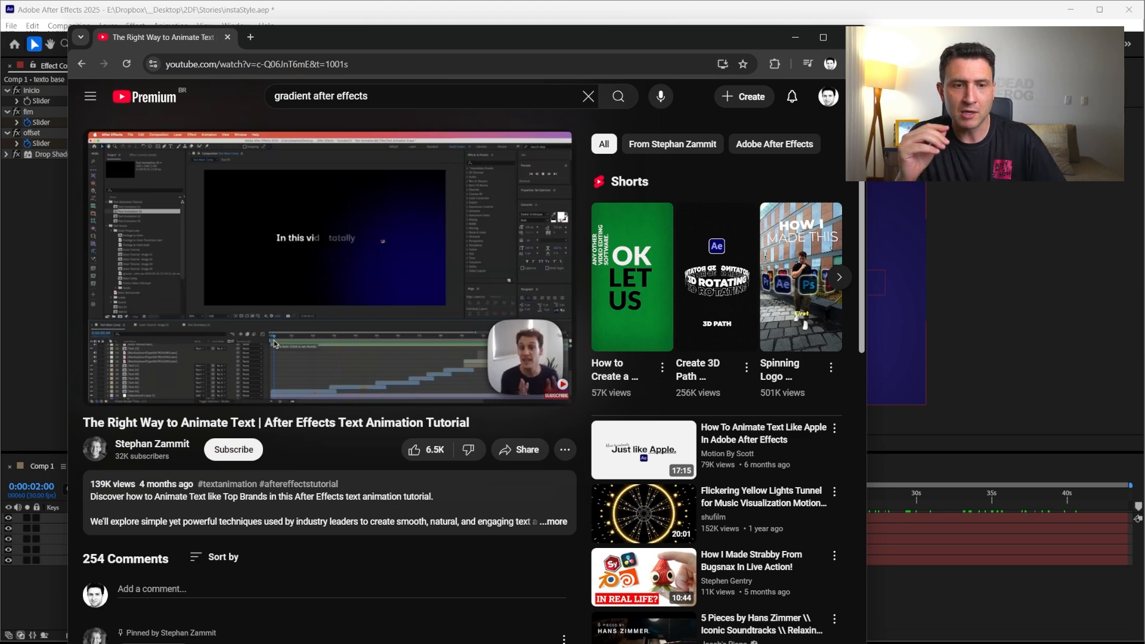
Pause the reference tutorial video and minimize the browser to return to the project
{"action": "mouse_move", "coordinate": [106, 404]}
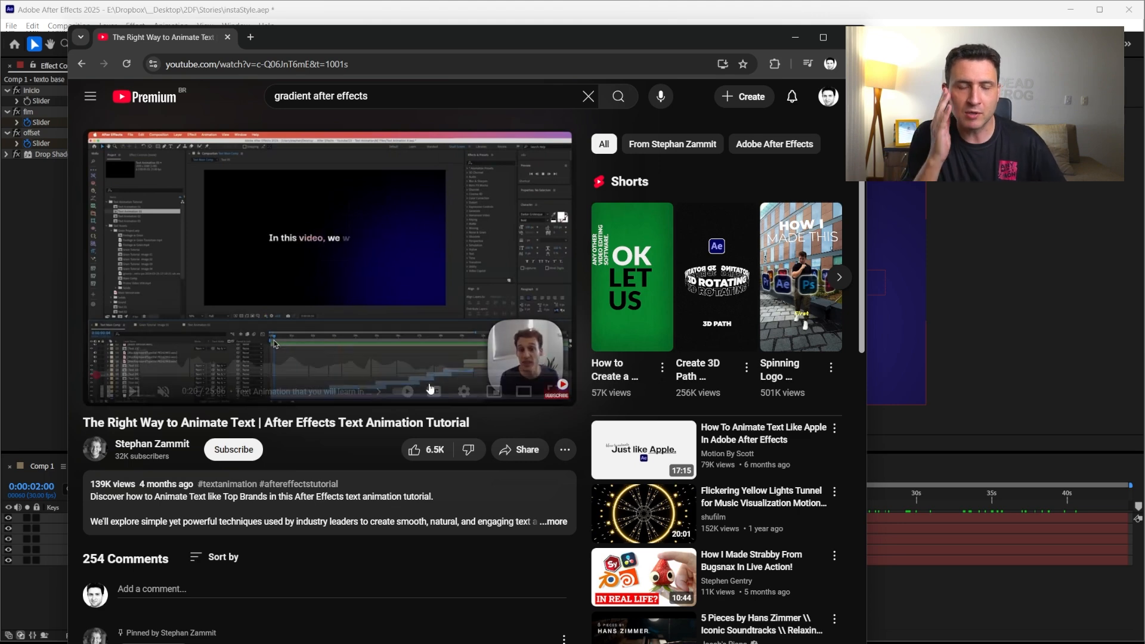
{"action": "left_click", "coordinate": [106, 397]}
{"action": "left_click", "coordinate": [800, 37]}
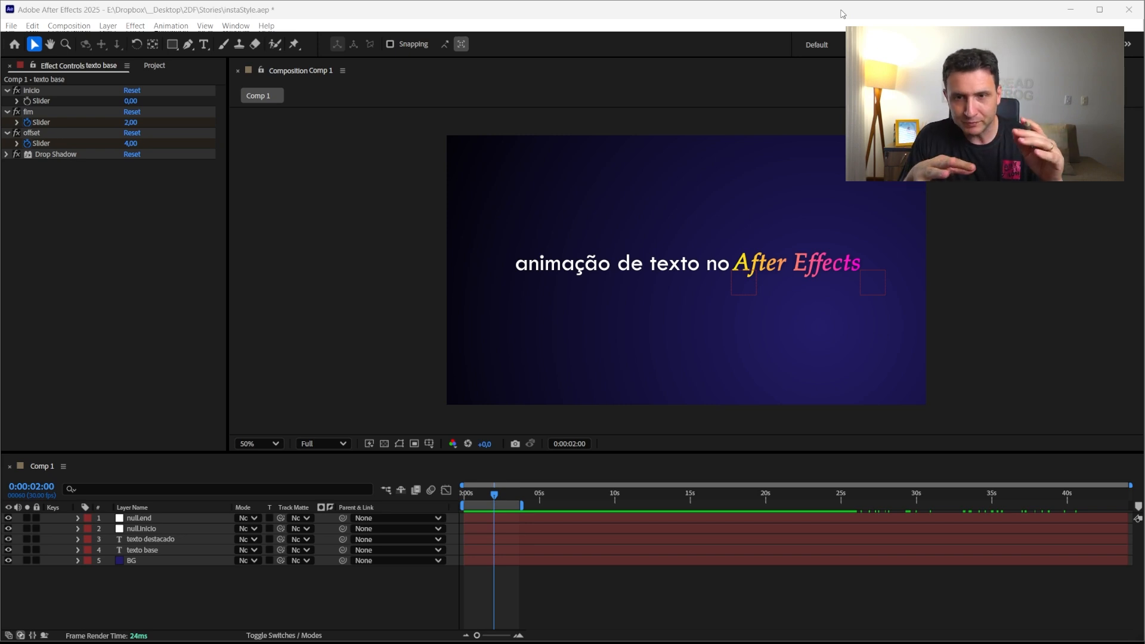
Move the current time to 0:00:03:18 and hide the two null layers
{"action": "left_click", "coordinate": [533, 621]}
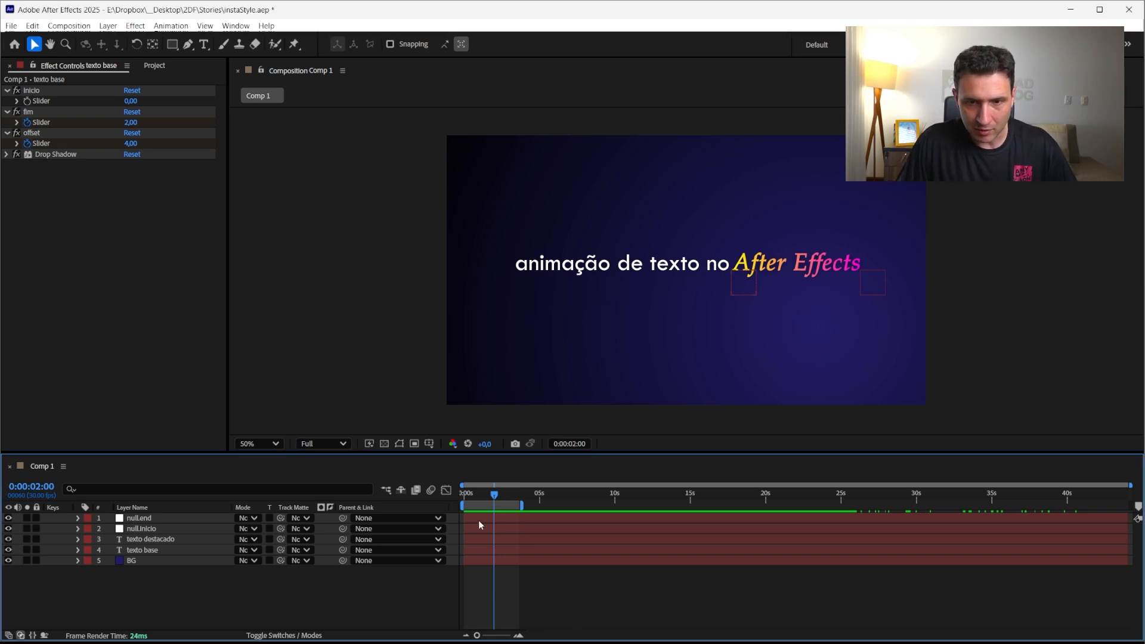
{"action": "left_click_drag", "start_coordinate": [493, 492], "coordinate": [518, 506]}
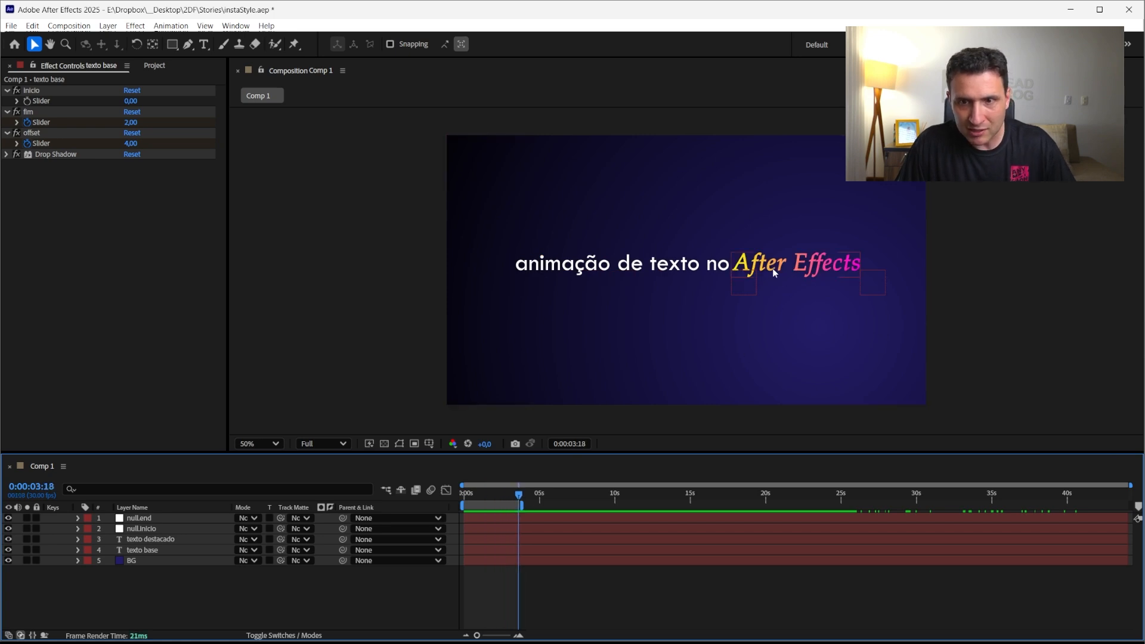
{"action": "left_click_drag", "start_coordinate": [8, 528], "coordinate": [8, 517]}
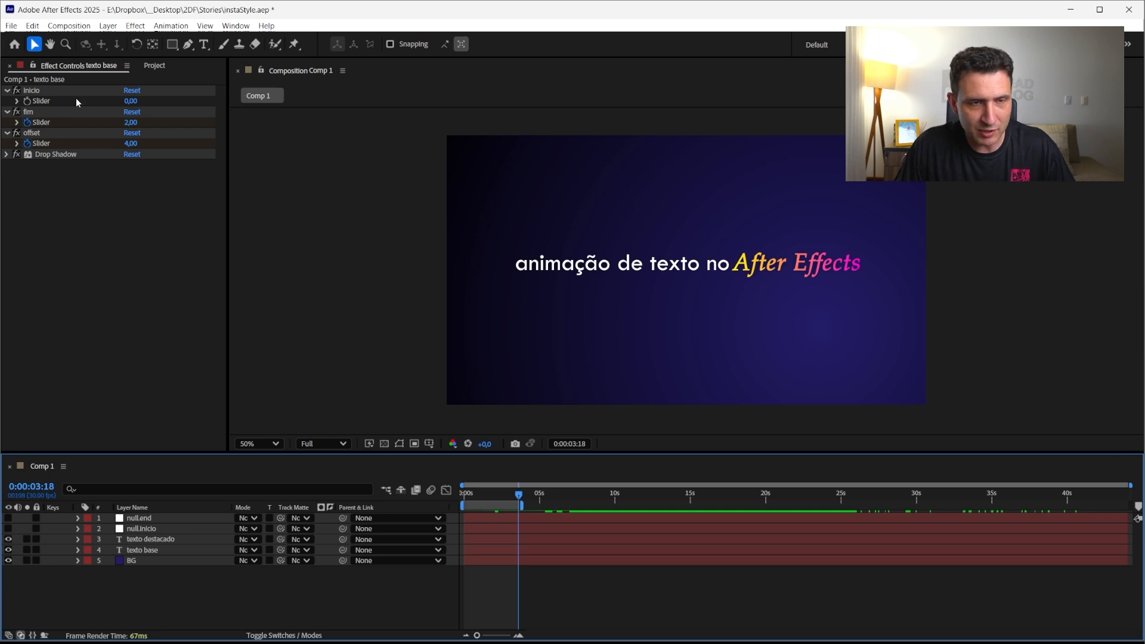
Reveal the highlighted text layer's modified properties and remove the expressions from the Gradient Ramp's Start and End of Ramp
{"action": "left_click", "coordinate": [141, 551]}
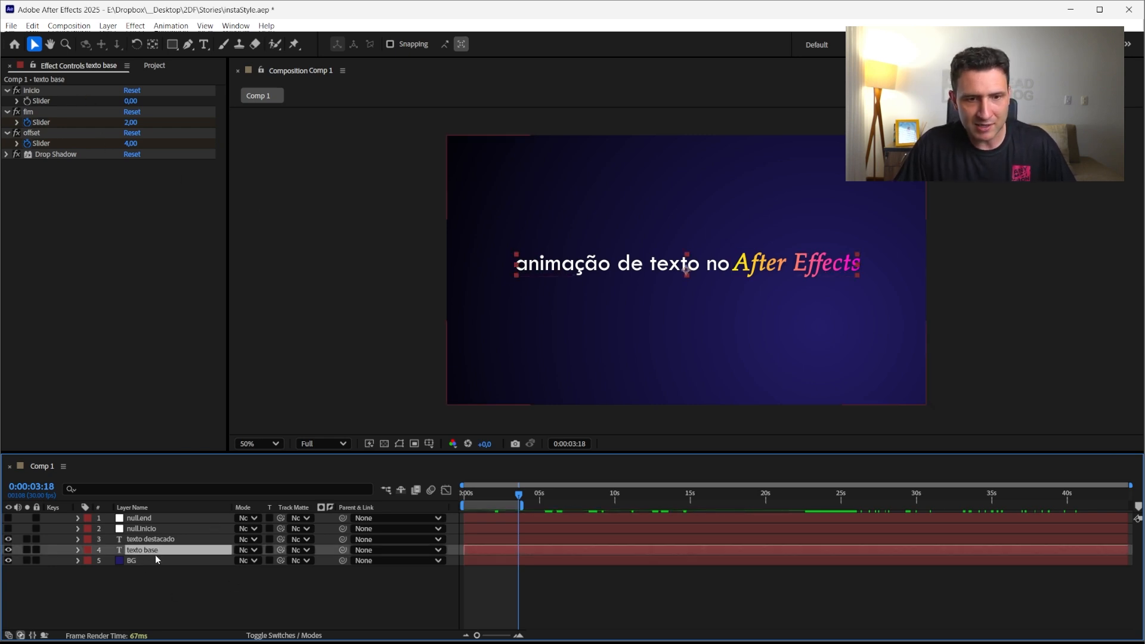
{"action": "key", "text": "u"}
{"action": "key", "text": "u"}
{"action": "left_click", "coordinate": [159, 541]}
{"action": "key", "text": "u"}
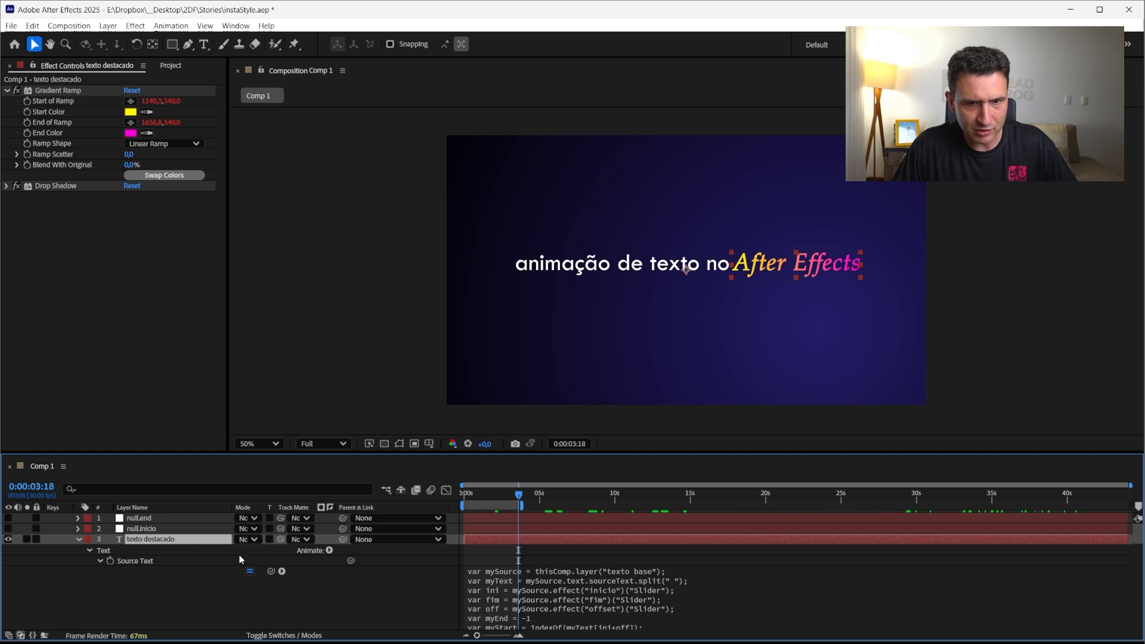
{"action": "left_click", "coordinate": [90, 551]}
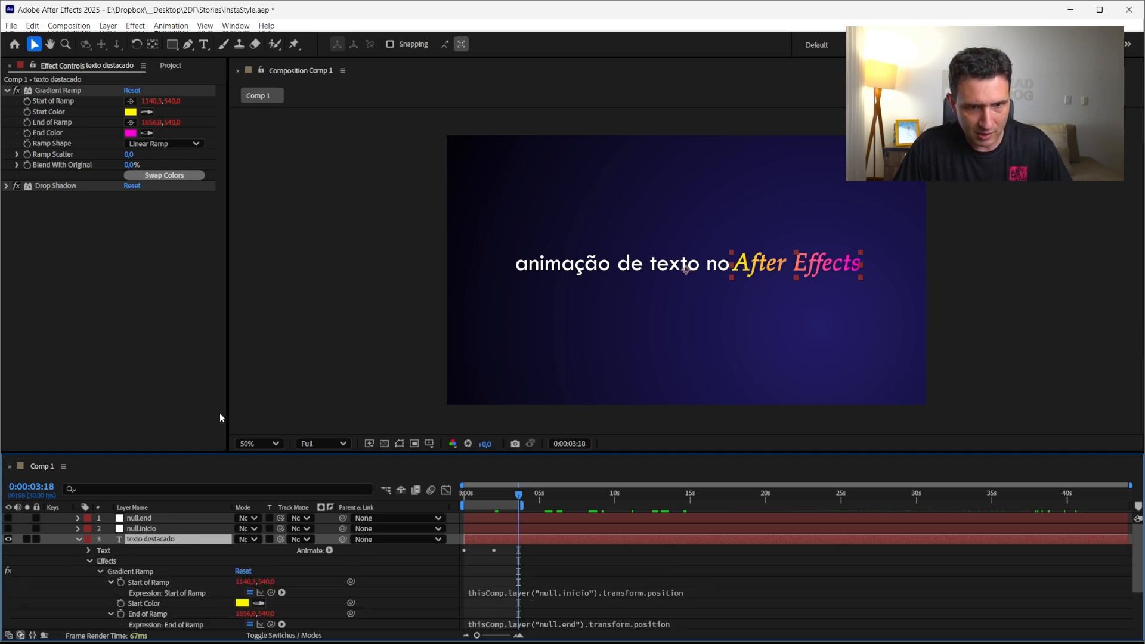
{"action": "left_click", "coordinate": [120, 582], "text": "alt"}
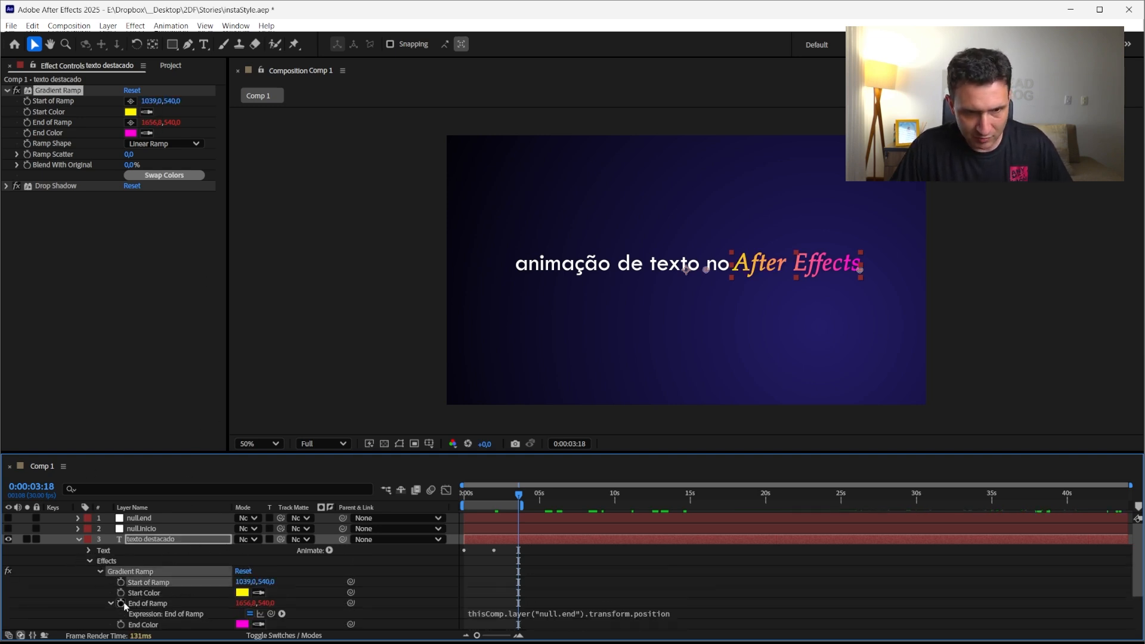
{"action": "left_click", "coordinate": [121, 603], "text": "alt"}
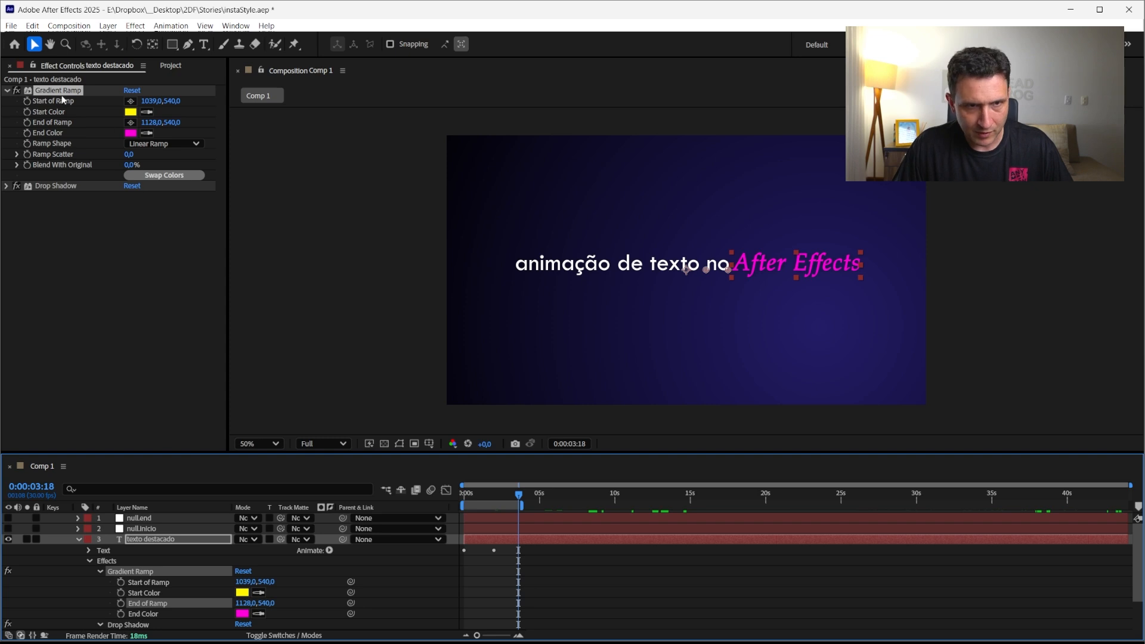
Place the Gradient Ramp's start point at the text's left edge and its end point at the right edge
{"action": "left_click", "coordinate": [131, 101]}
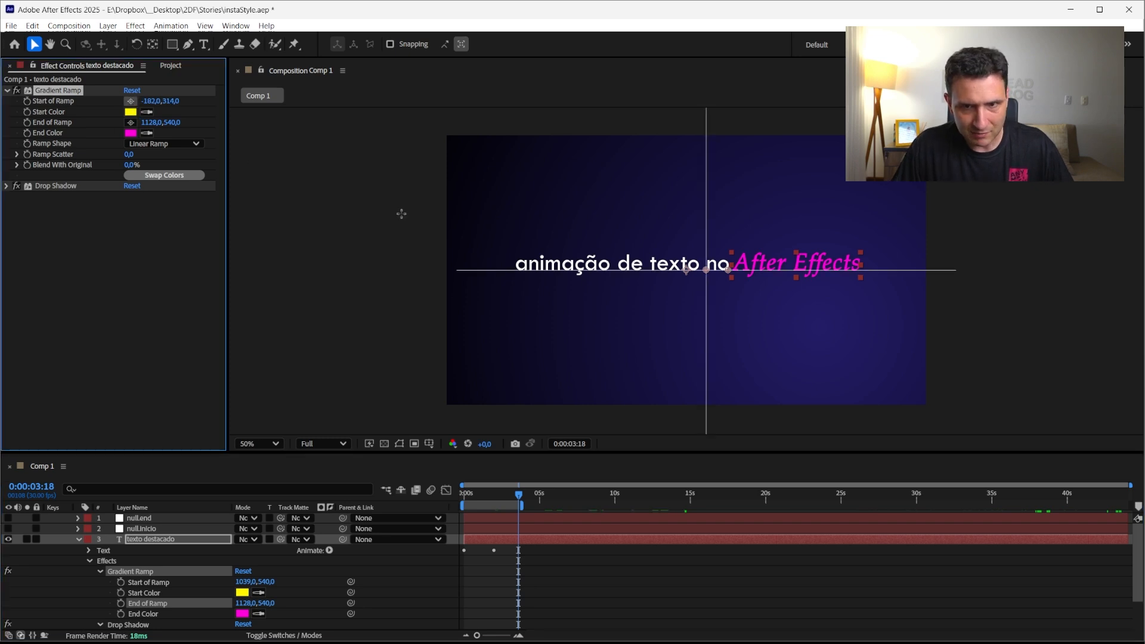
{"action": "left_click", "coordinate": [511, 263]}
{"action": "left_click", "coordinate": [130, 122]}
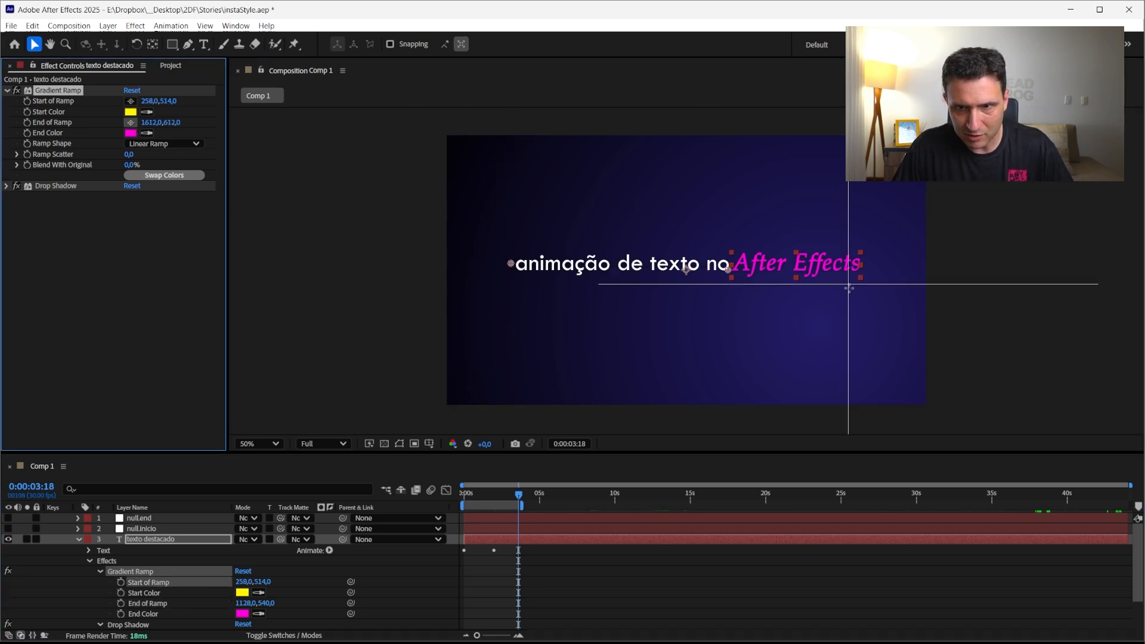
{"action": "left_click", "coordinate": [865, 264]}
Try setting the base text layer's offset slider to 2, 0, 4 and 3, then undo the change
{"action": "left_click", "coordinate": [137, 540]}
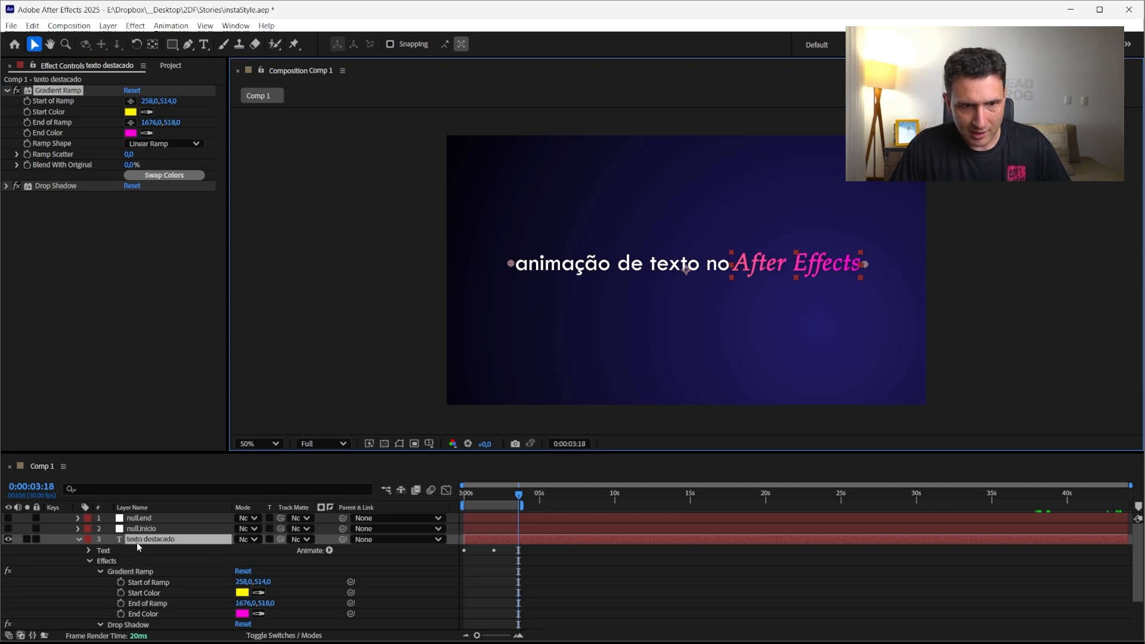
{"action": "key", "text": "u"}
{"action": "left_click", "coordinate": [141, 551]}
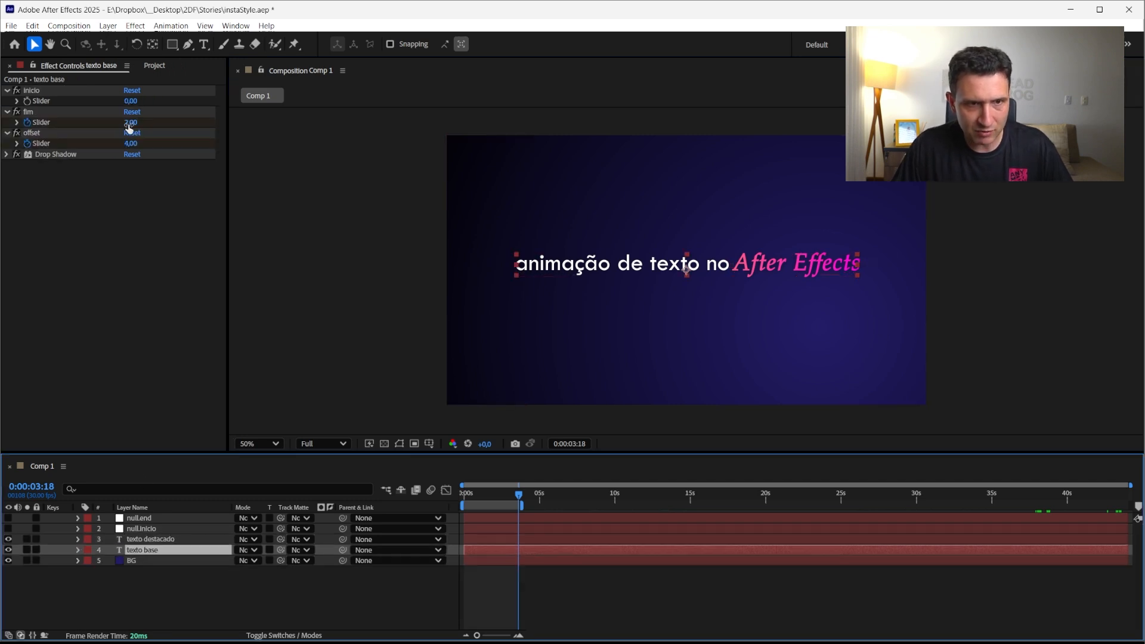
{"action": "left_click", "coordinate": [130, 143]}
{"action": "type", "text": "2"}
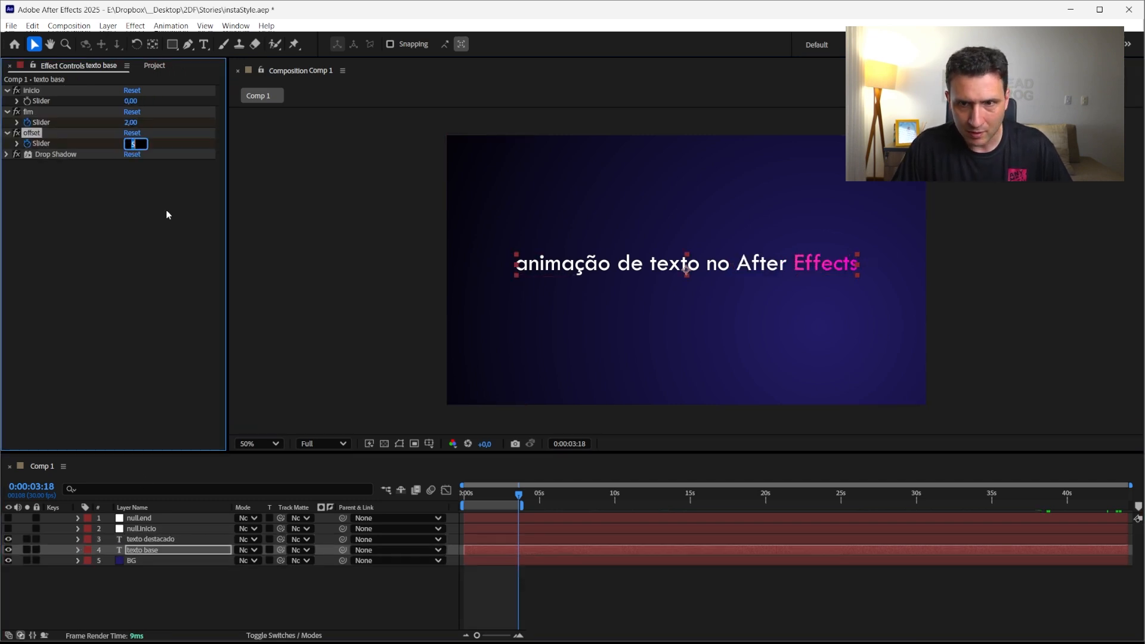
{"action": "type", "text": "0"}
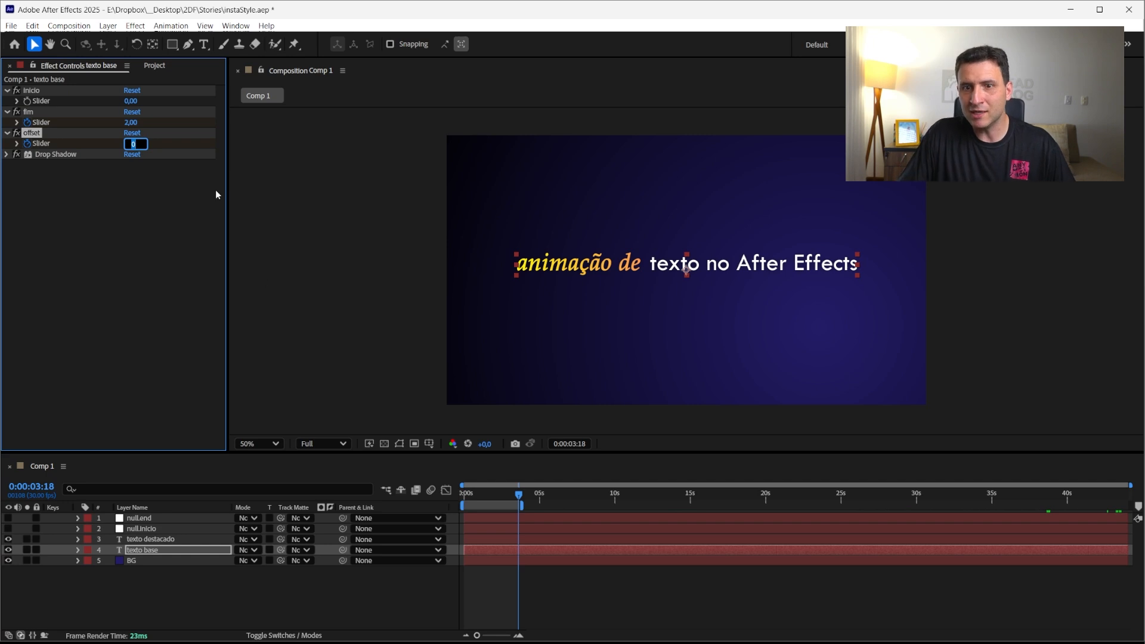
{"action": "type", "text": "4"}
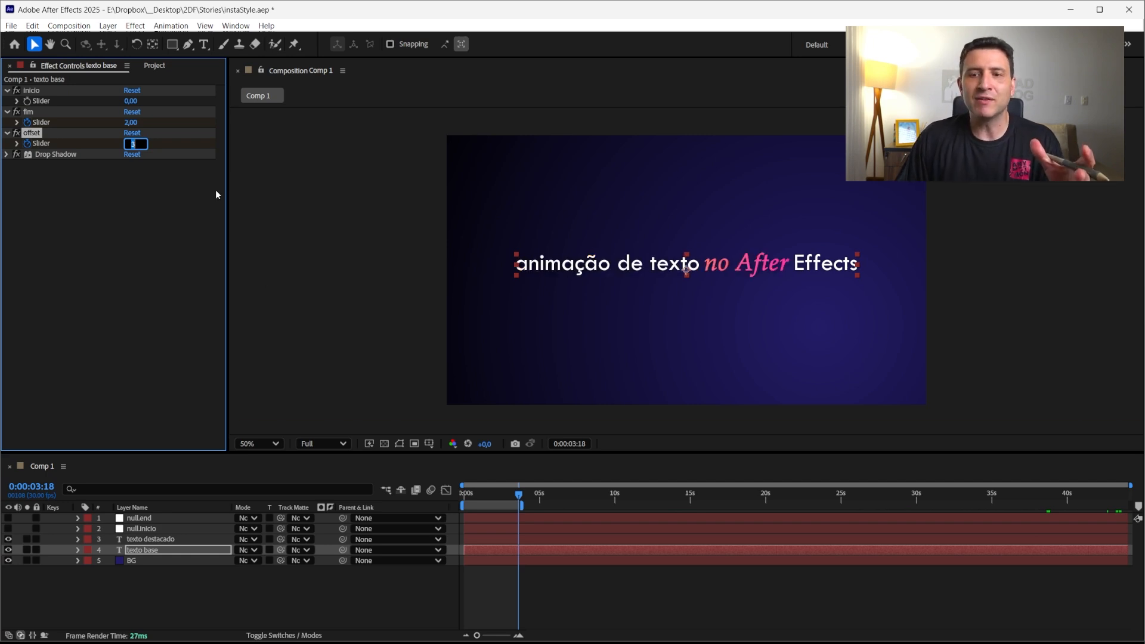
{"action": "key", "text": "Down"}
{"action": "key", "text": "Down"}
{"action": "key", "text": "Up"}
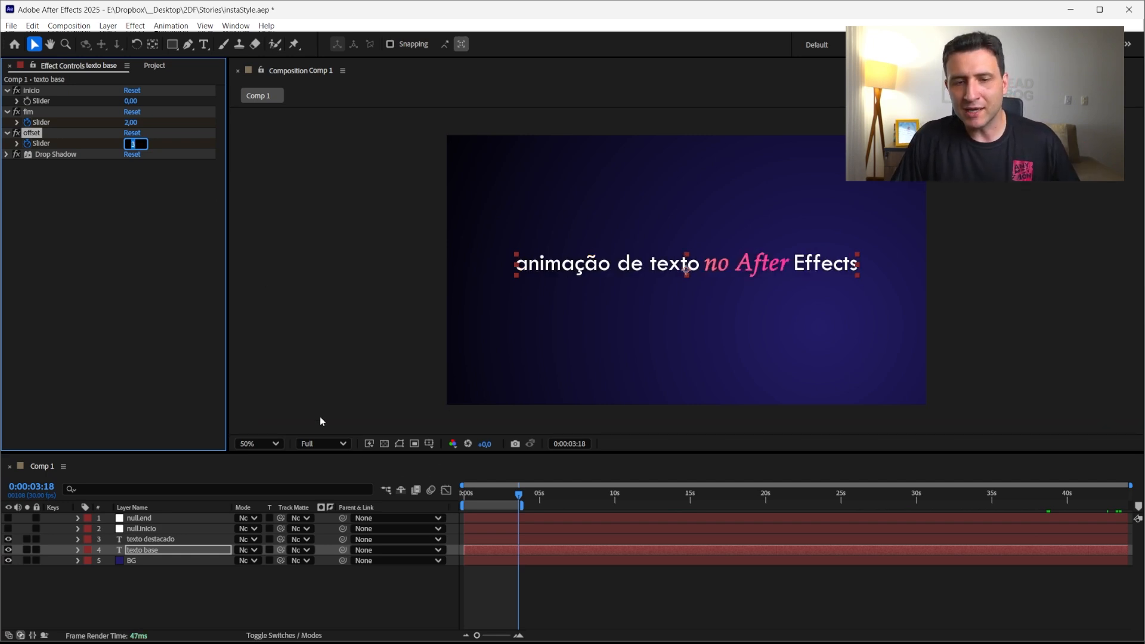
{"action": "left_click", "coordinate": [325, 581]}
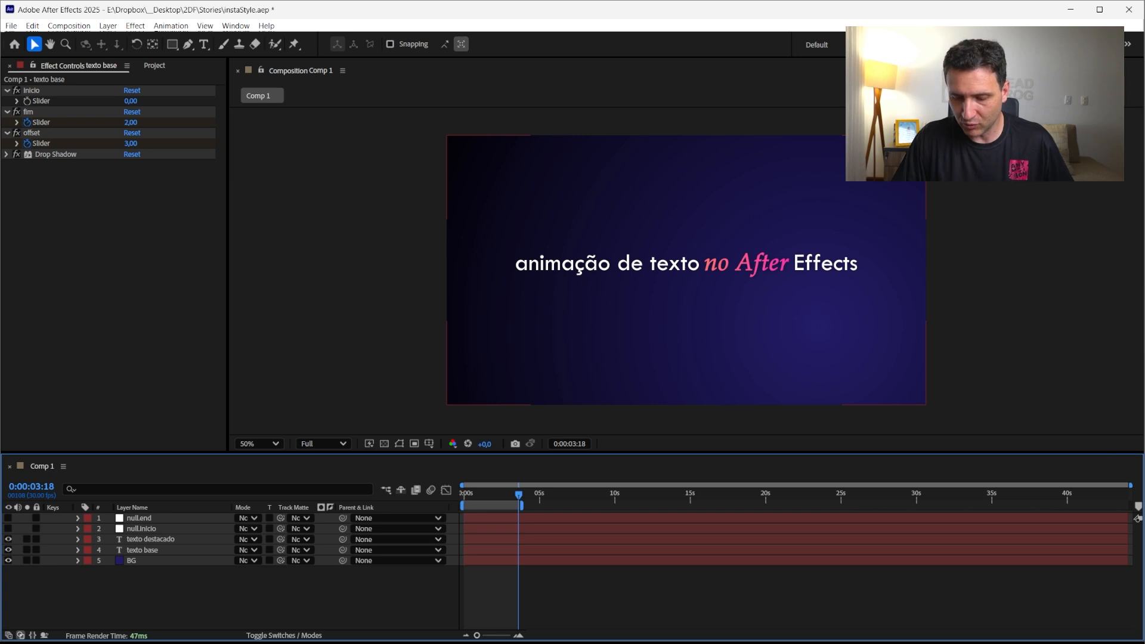
{"action": "key", "text": "ctrl+z"}
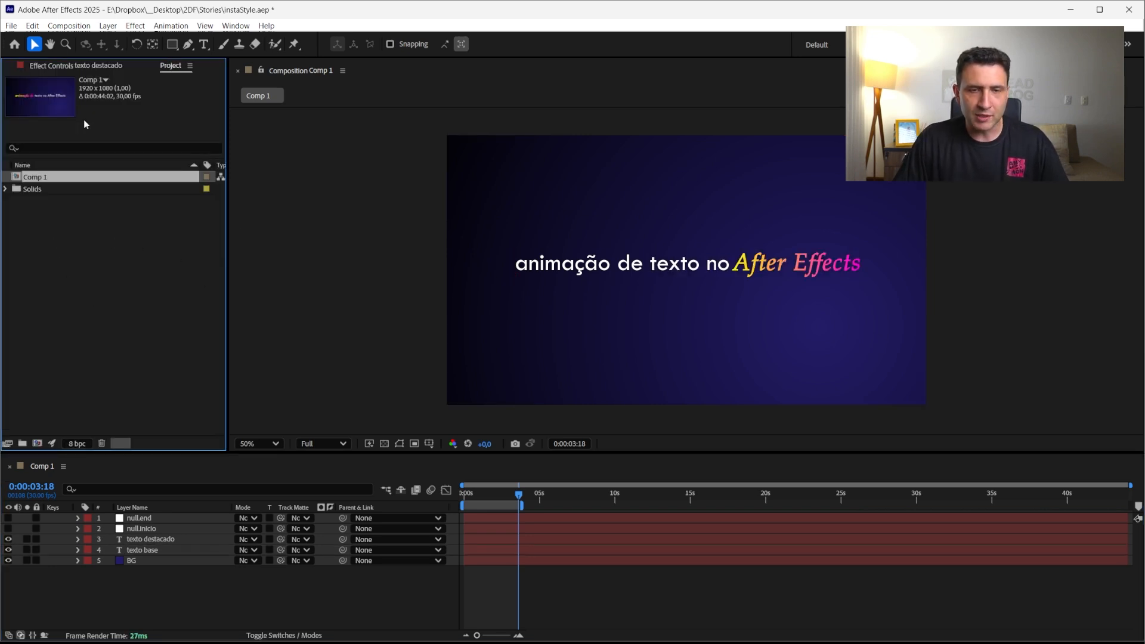
Duplicate Comp 1 in the project
{"action": "left_click", "coordinate": [87, 296]}
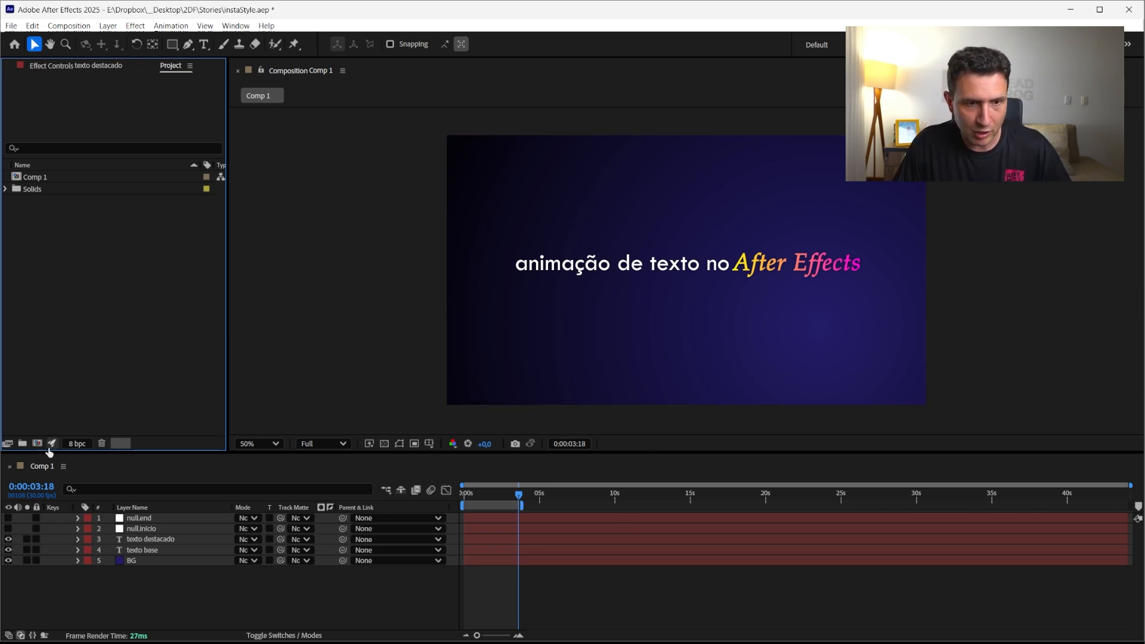
{"action": "left_click", "coordinate": [148, 550]}
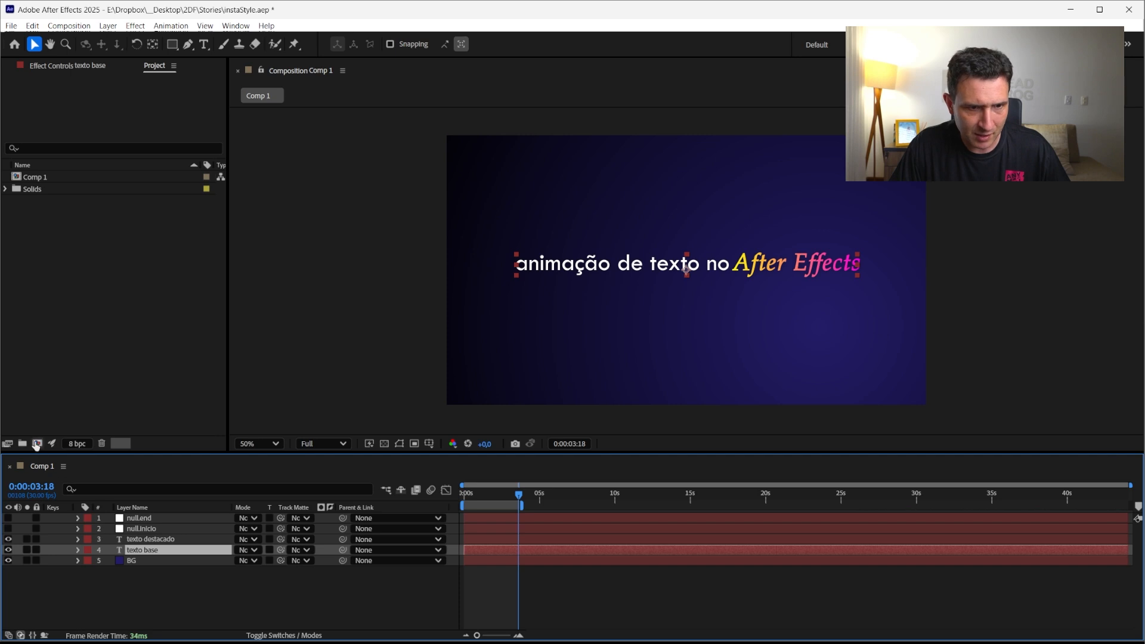
{"action": "left_click", "coordinate": [39, 179]}
{"action": "key", "text": "ctrl+d"}
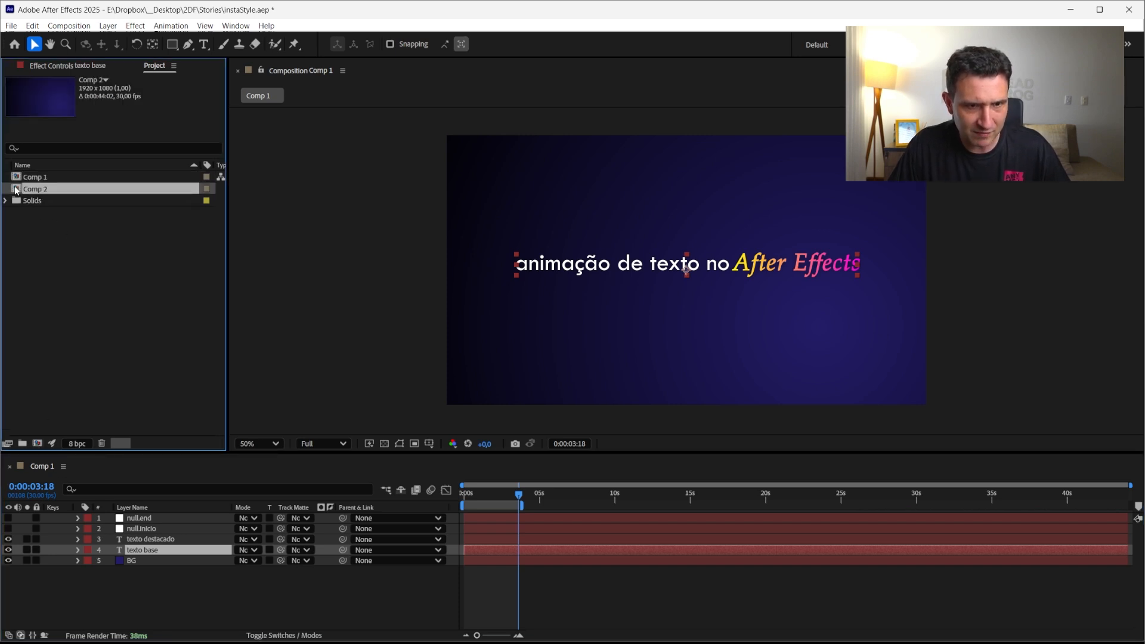
Open Comp 2 and delete both null layers and the highlighted text layer
{"action": "double_click", "coordinate": [15, 189]}
{"action": "left_click", "coordinate": [139, 518]}
{"action": "left_click", "coordinate": [146, 540], "text": "shift"}
{"action": "key", "text": "Delete"}
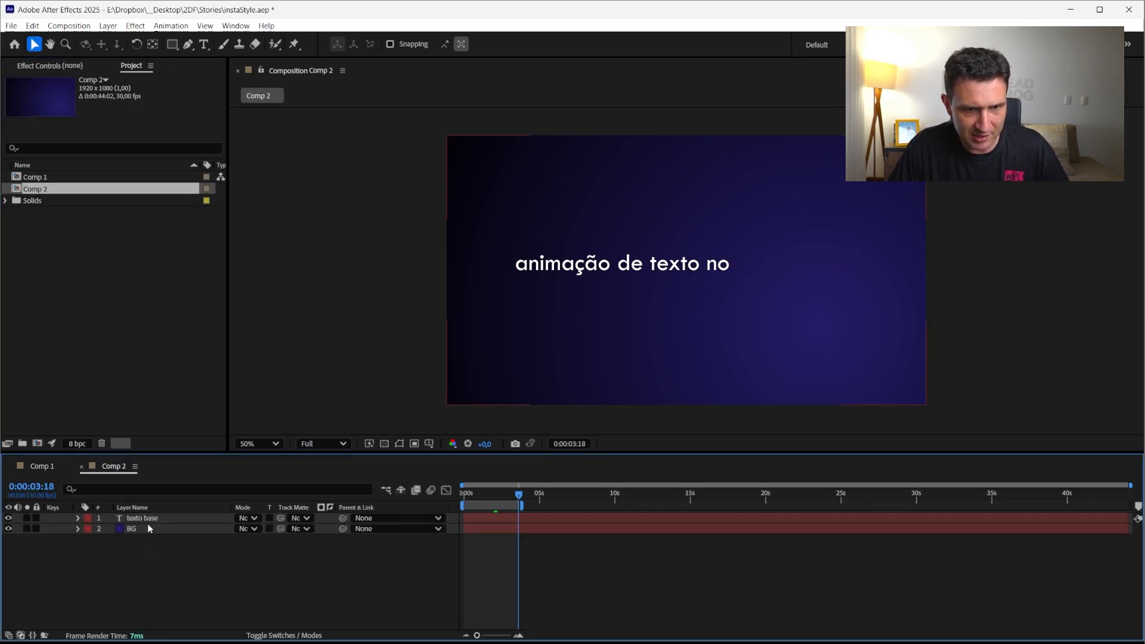
Reveal the base text layer's modified properties and delete its Animator 2
{"action": "left_click", "coordinate": [150, 518]}
{"action": "key", "text": "u"}
{"action": "key", "text": "u"}
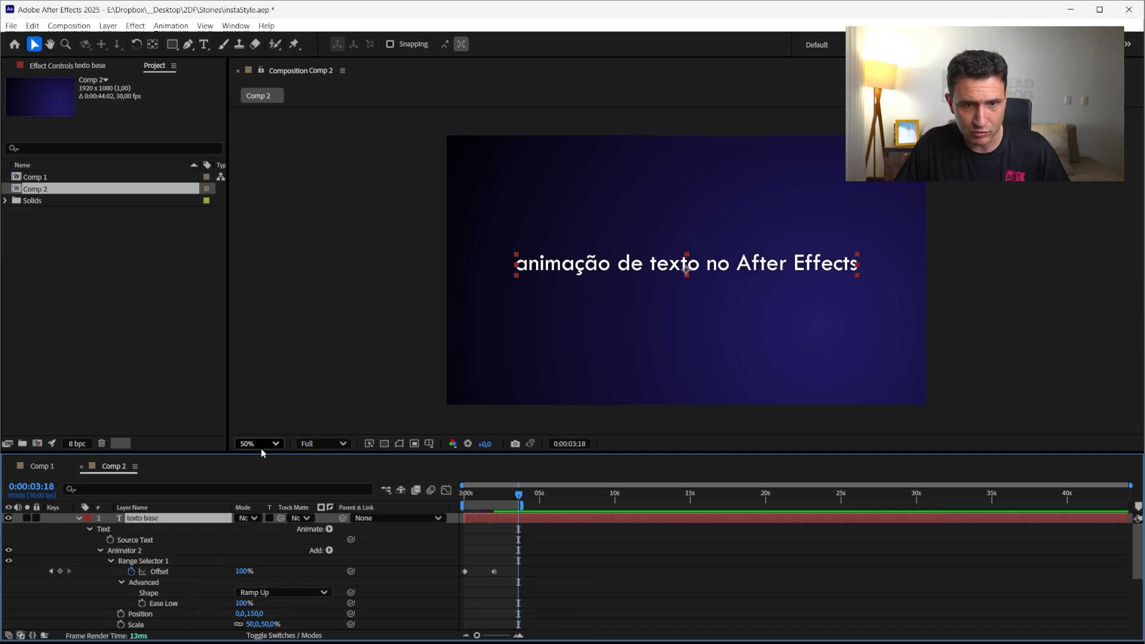
{"action": "left_click_drag", "start_coordinate": [260, 453], "coordinate": [271, 411]}
{"action": "left_click", "coordinate": [160, 510]}
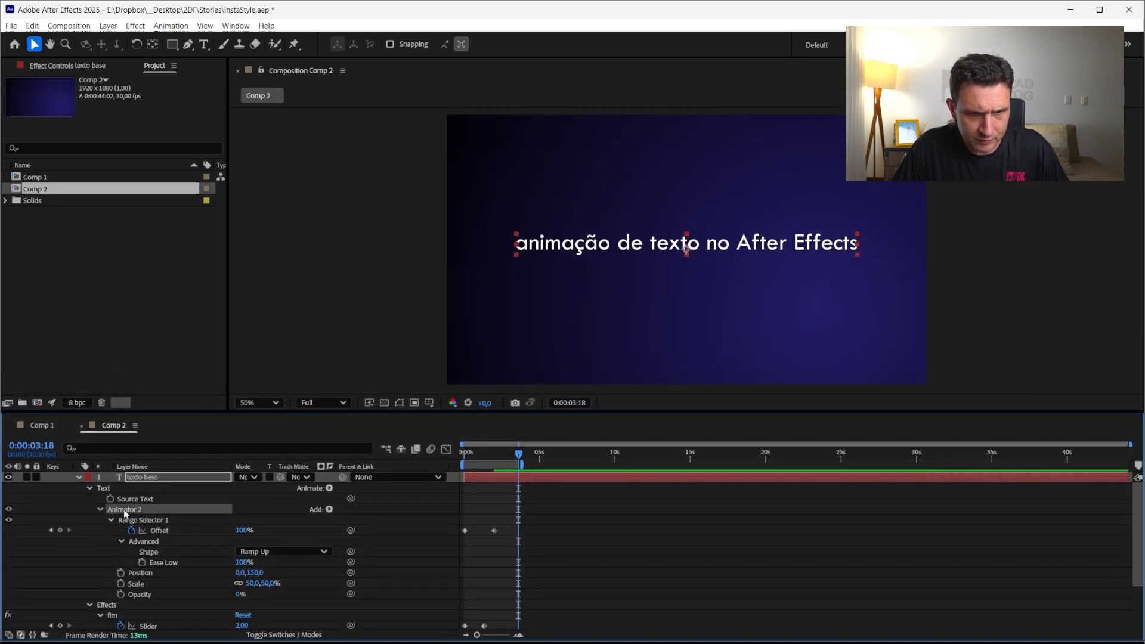
{"action": "key", "text": "Delete"}
Delete the fim and offset slider effects from the base text layer
{"action": "left_click", "coordinate": [112, 520]}
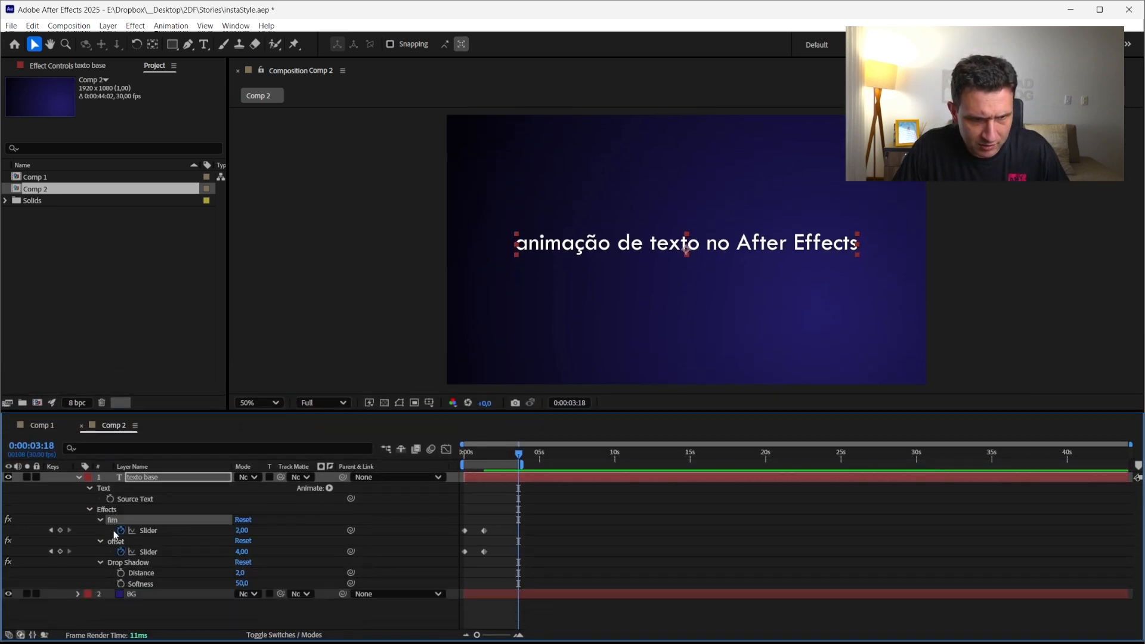
{"action": "left_click", "coordinate": [116, 541], "text": "ctrl"}
{"action": "left_click", "coordinate": [120, 563], "text": "ctrl"}
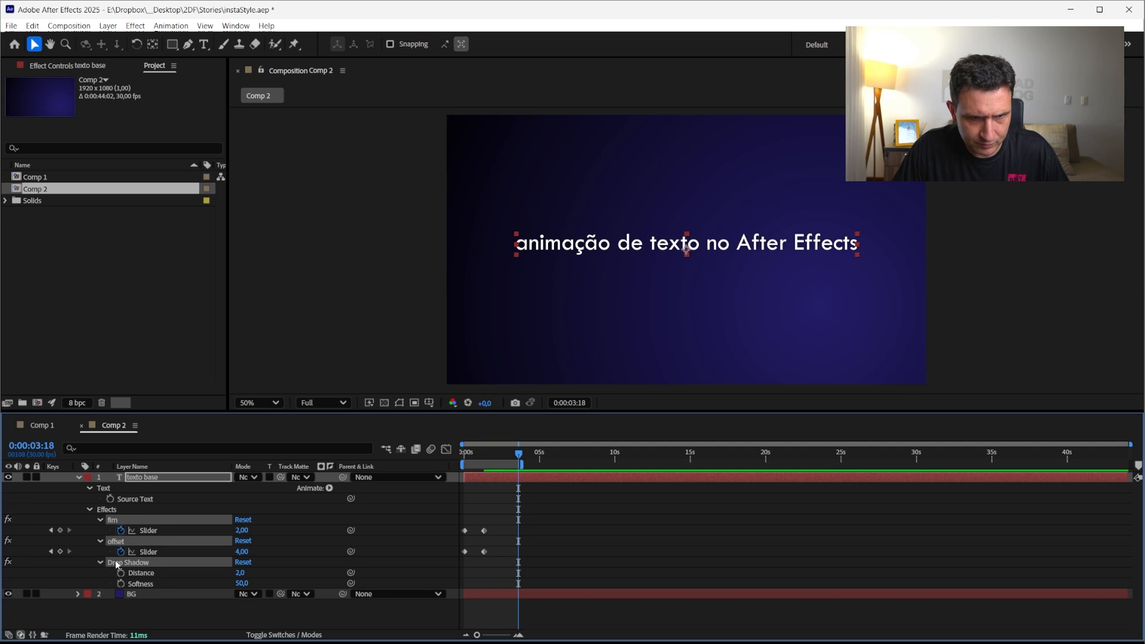
{"action": "left_click", "coordinate": [120, 563], "text": "ctrl"}
{"action": "key", "text": "Delete"}
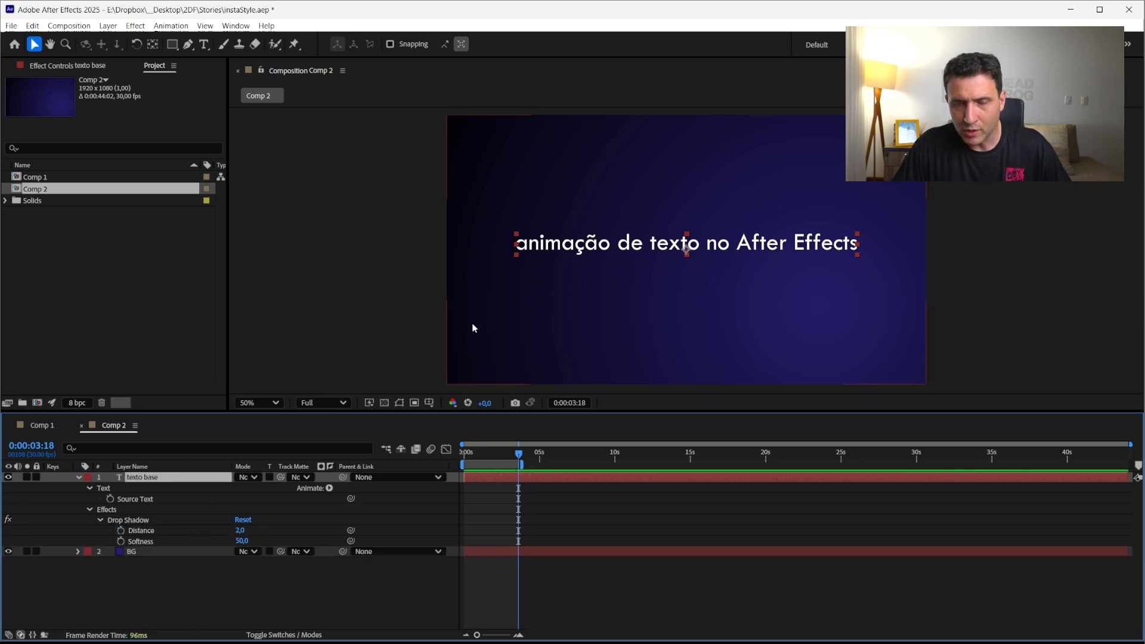
Add an Opacity animator to the base text layer
{"action": "left_click", "coordinate": [330, 488]}
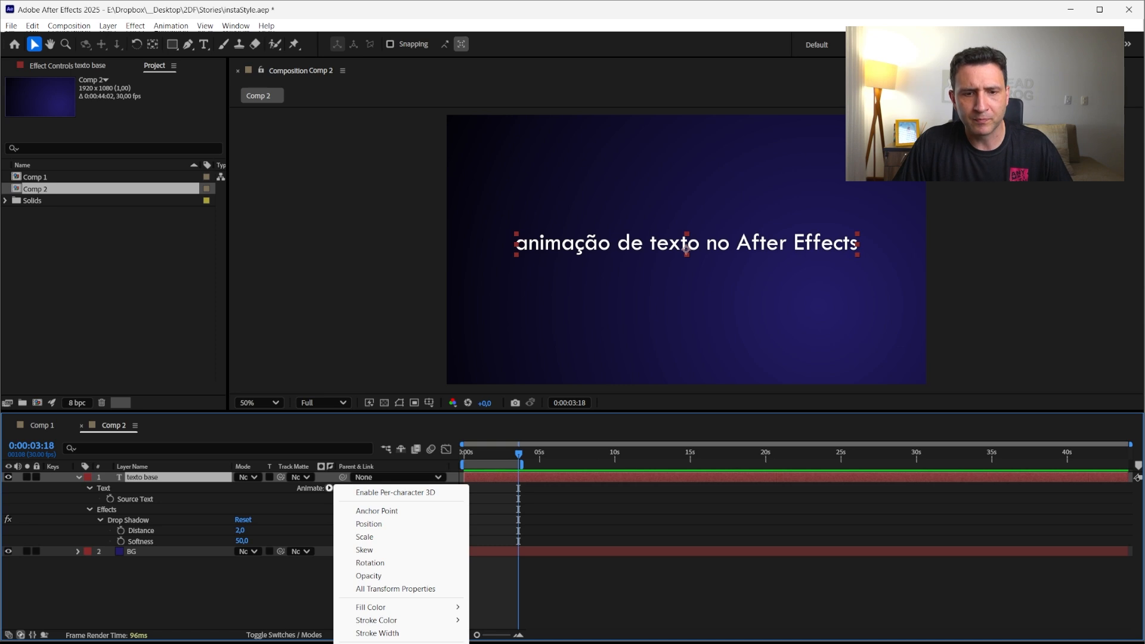
{"action": "left_click", "coordinate": [368, 576]}
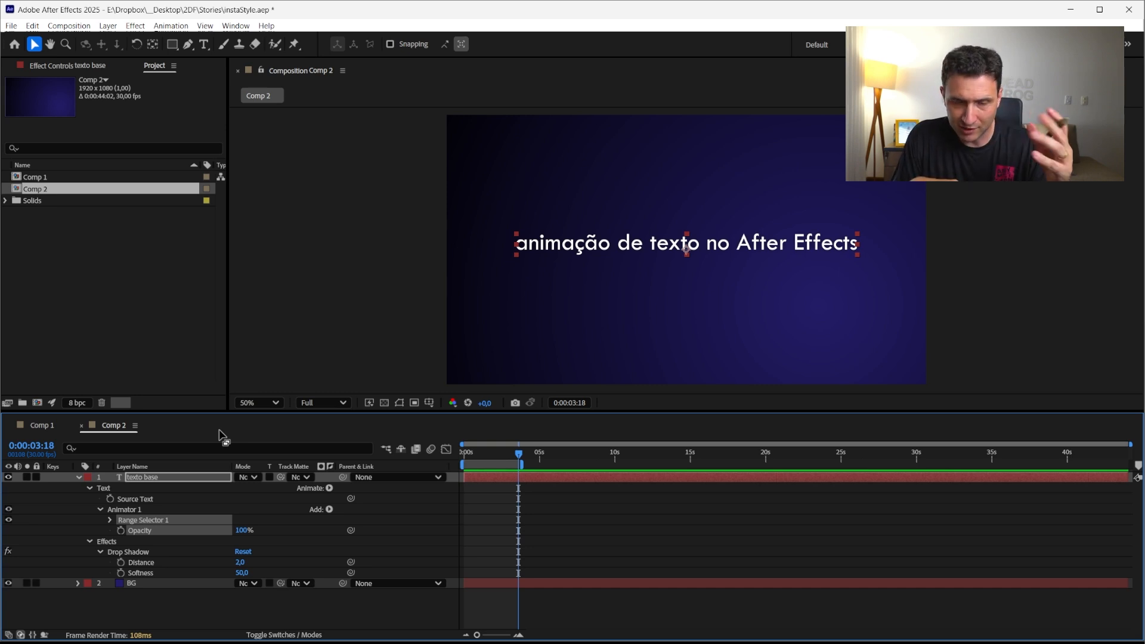
Expand the animator's Range Selector and Advanced options, and set the animator's Opacity to 0%
{"action": "left_click", "coordinate": [109, 520]}
{"action": "left_click", "coordinate": [120, 563]}
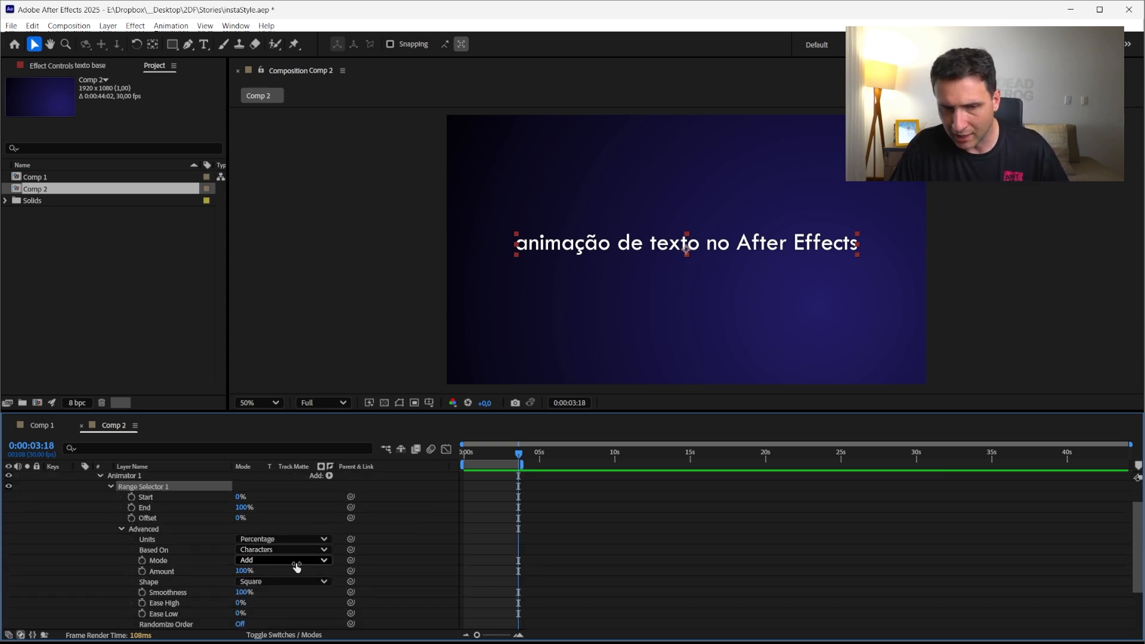
{"action": "left_click", "coordinate": [257, 539]}
{"action": "left_click", "coordinate": [262, 554]}
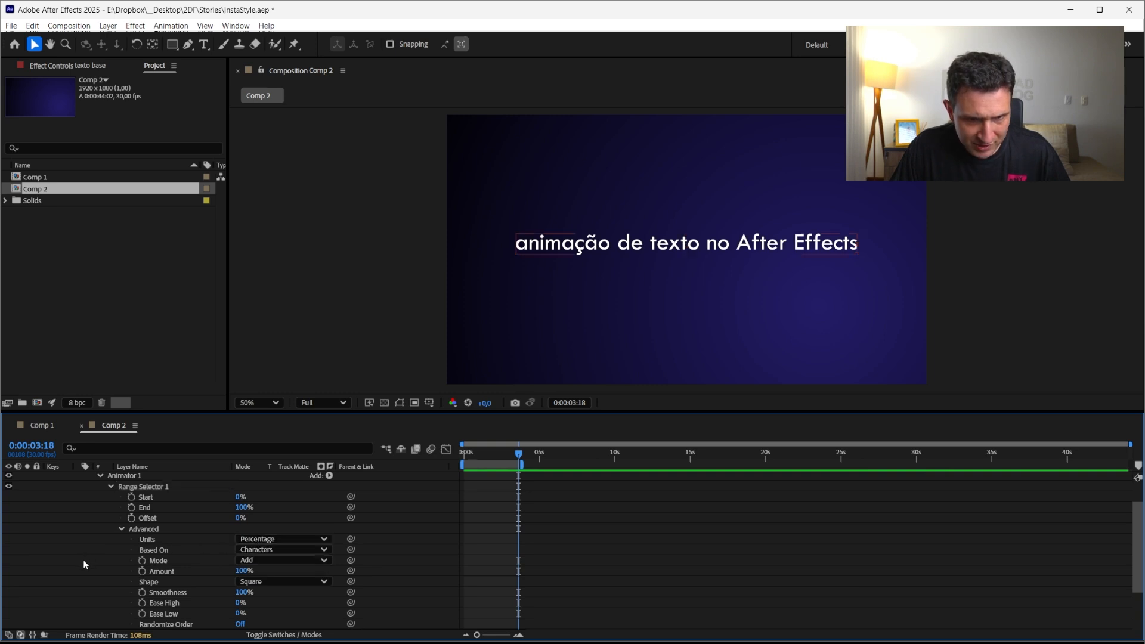
{"action": "left_click", "coordinate": [256, 509]}
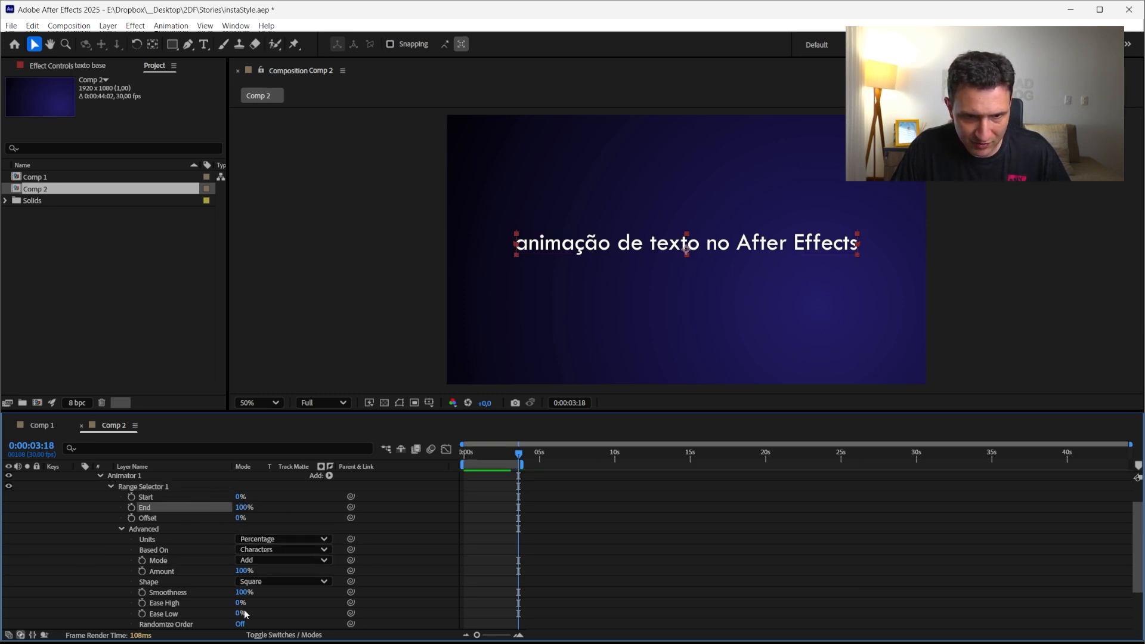
{"action": "scroll", "coordinate": [245, 614], "scroll_direction": "down", "scroll_amount": 4}
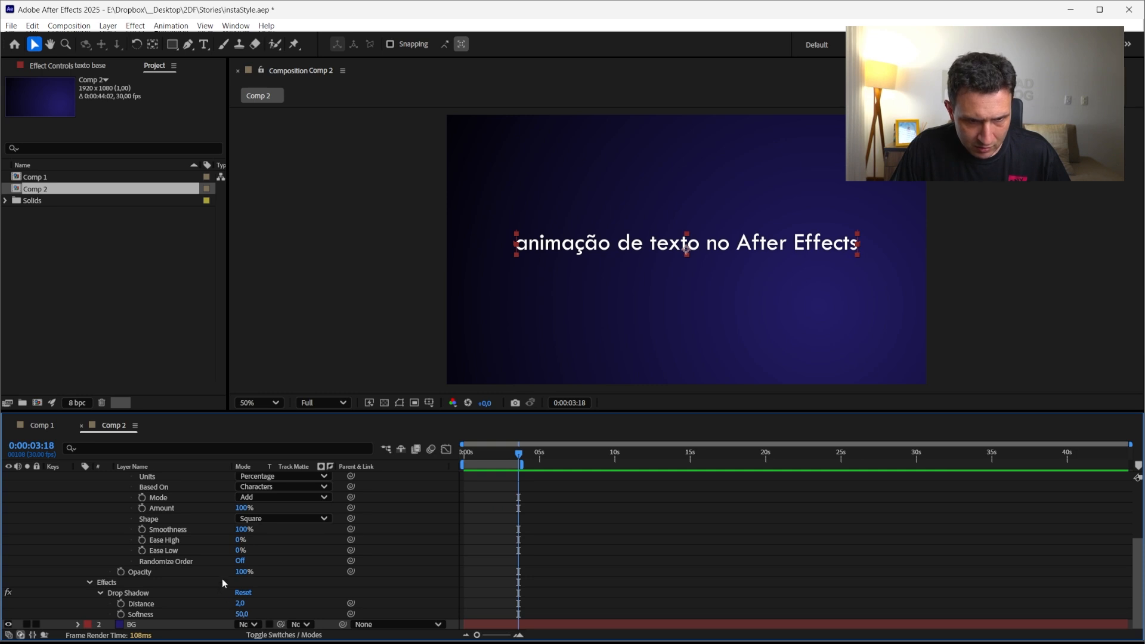
{"action": "left_click", "coordinate": [241, 572]}
{"action": "type", "text": "0"}
{"action": "key", "text": "Return"}
{"action": "scroll", "coordinate": [92, 520], "scroll_direction": "up", "scroll_amount": 2}
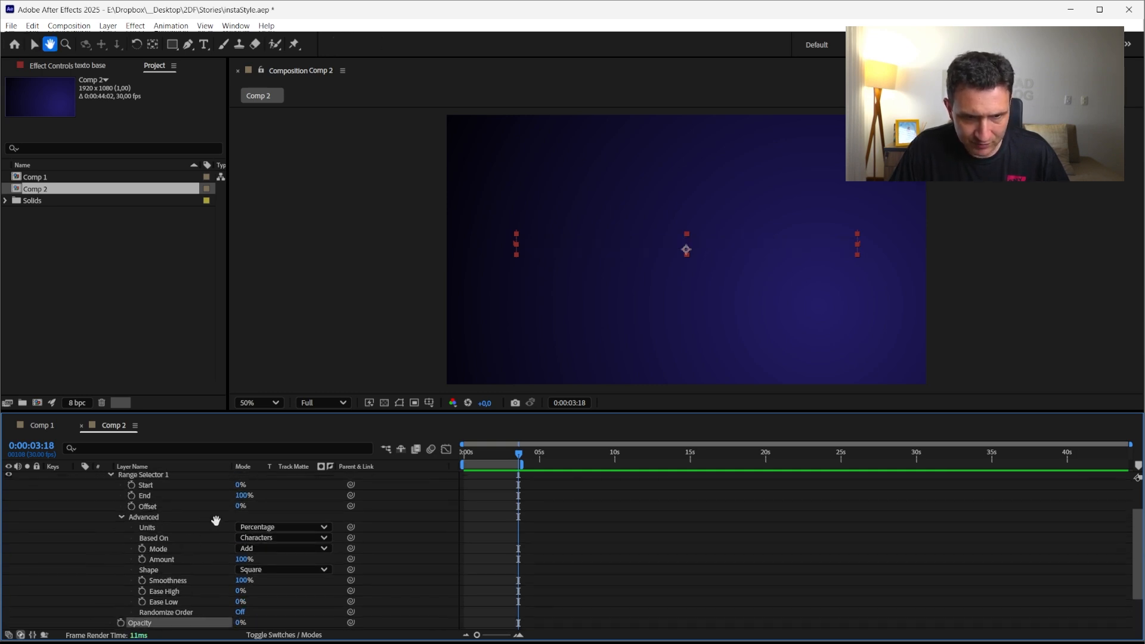
Set the base text animator's range selector Units to Index
{"action": "left_click_drag", "start_coordinate": [240, 497], "coordinate": [186, 502]}
{"action": "key", "text": "ctrl+z"}
{"action": "left_click", "coordinate": [262, 528]}
{"action": "left_click", "coordinate": [280, 554]}
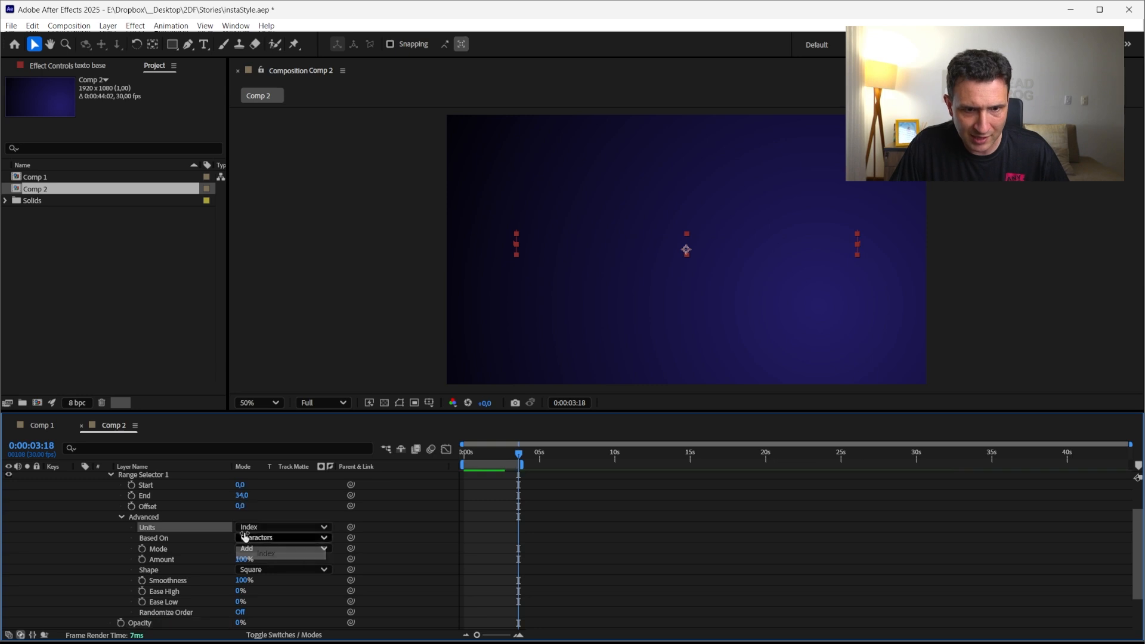
Try several End index values on the range selector to preview which characters disappear
{"action": "scroll", "coordinate": [171, 519], "scroll_direction": "up", "scroll_amount": 1}
{"action": "left_click", "coordinate": [242, 525]}
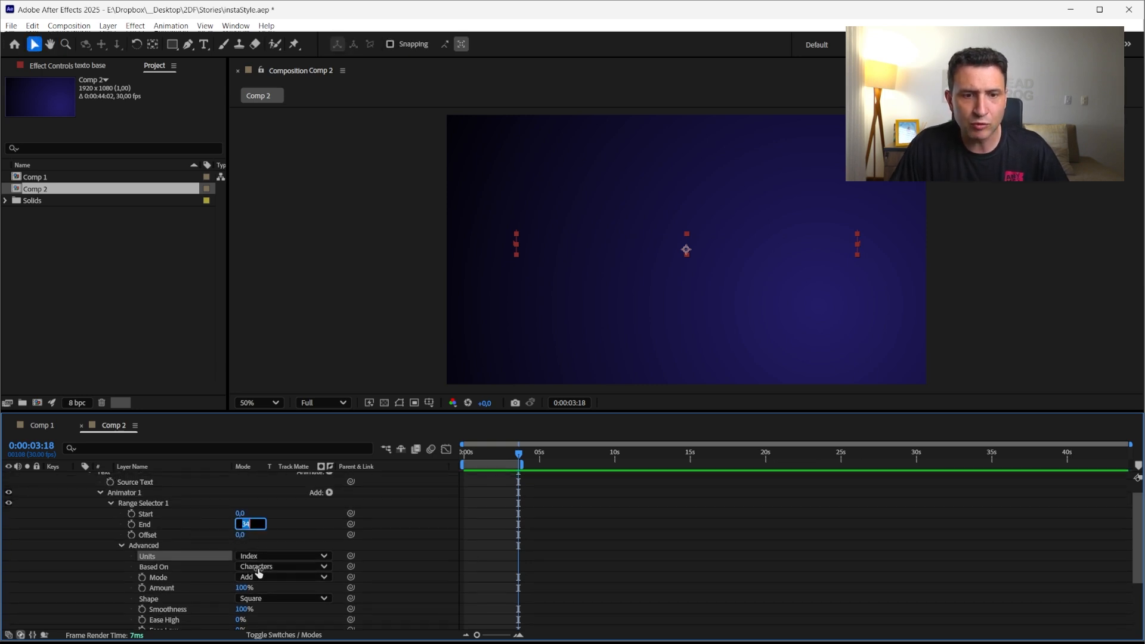
{"action": "type", "text": "1"}
{"action": "key", "text": "Return"}
{"action": "left_click", "coordinate": [238, 525]}
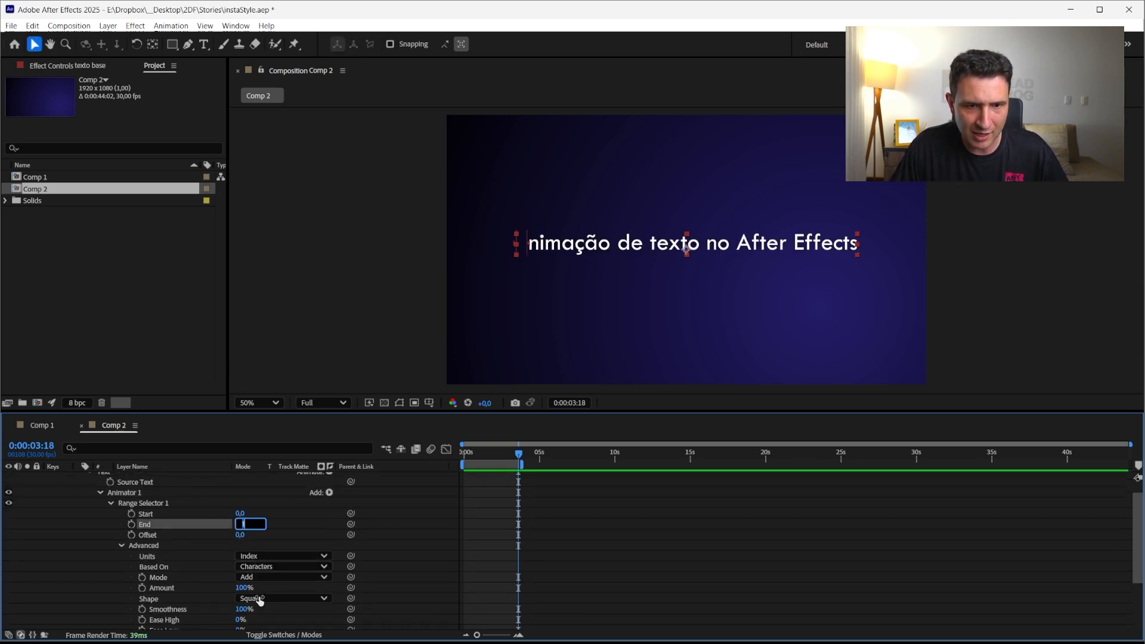
{"action": "type", "text": "2"}
{"action": "key", "text": "Down"}
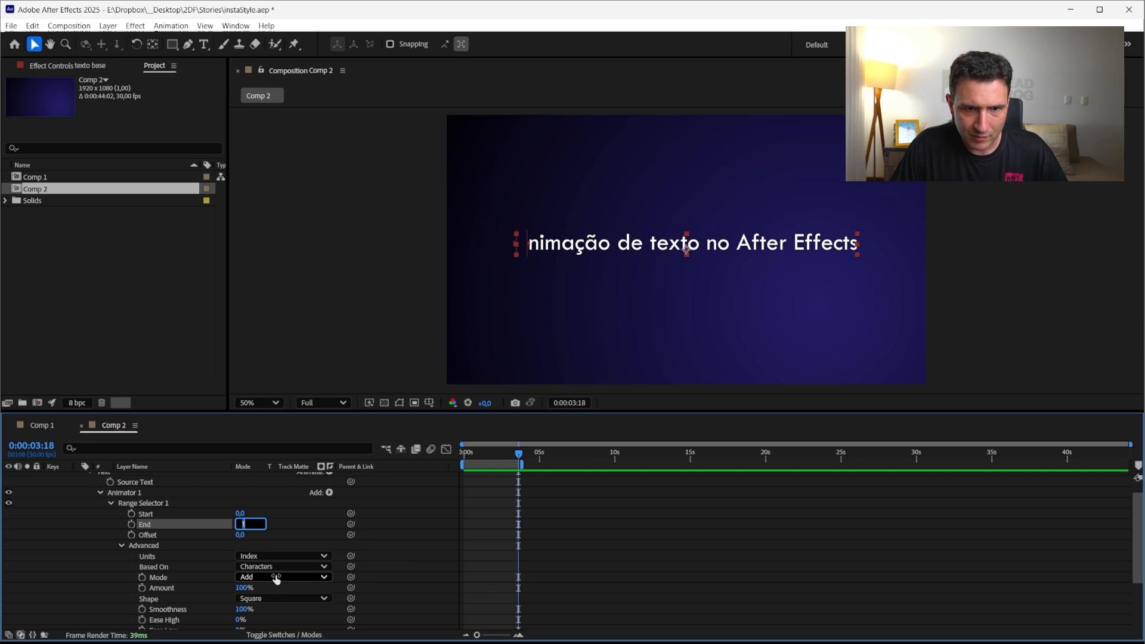
{"action": "key", "text": "Up"}
{"action": "key", "text": "Up"}
{"action": "key", "text": "Up"}
{"action": "key", "text": "Up"}
{"action": "key", "text": "Up"}
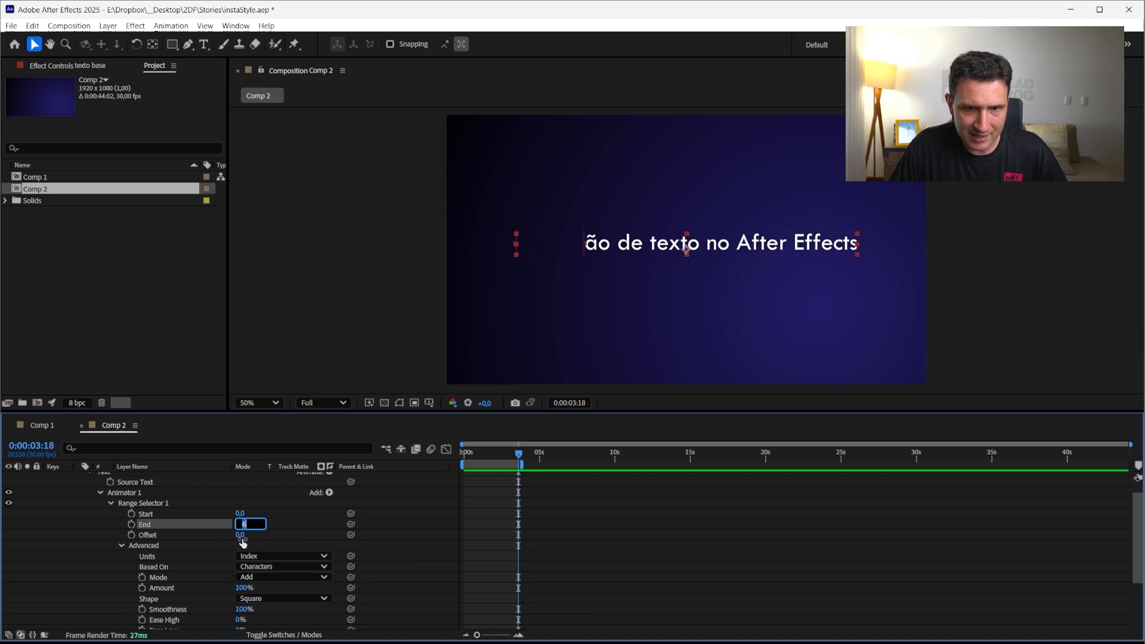
Set the range selector's Based On option to Words
{"action": "left_click", "coordinate": [282, 567]}
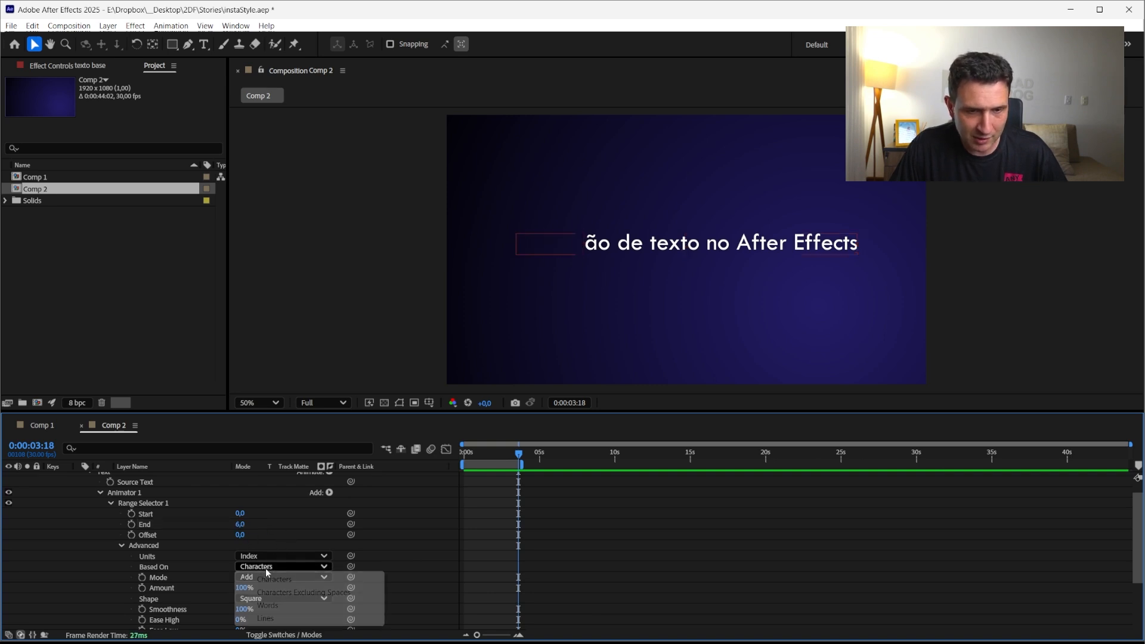
{"action": "left_click", "coordinate": [268, 606]}
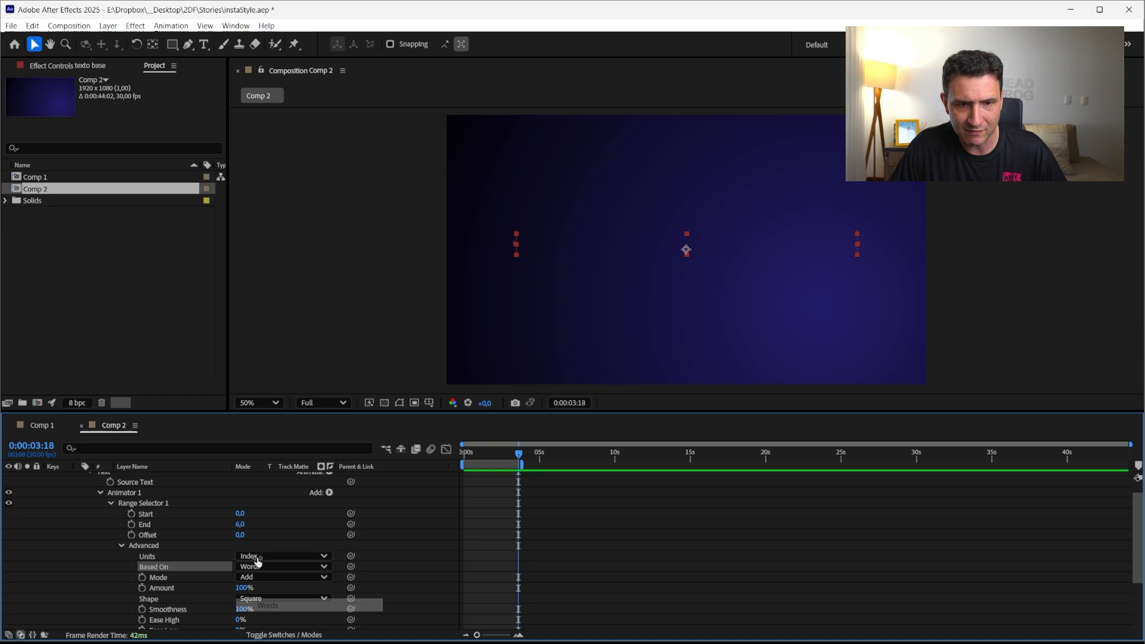
Step the range selector's End through word indexes and leave it at 1
{"action": "left_click", "coordinate": [239, 524]}
{"action": "type", "text": "0"}
{"action": "key", "text": "Return"}
{"action": "left_click", "coordinate": [239, 525]}
{"action": "key", "text": "Up"}
{"action": "key", "text": "Up"}
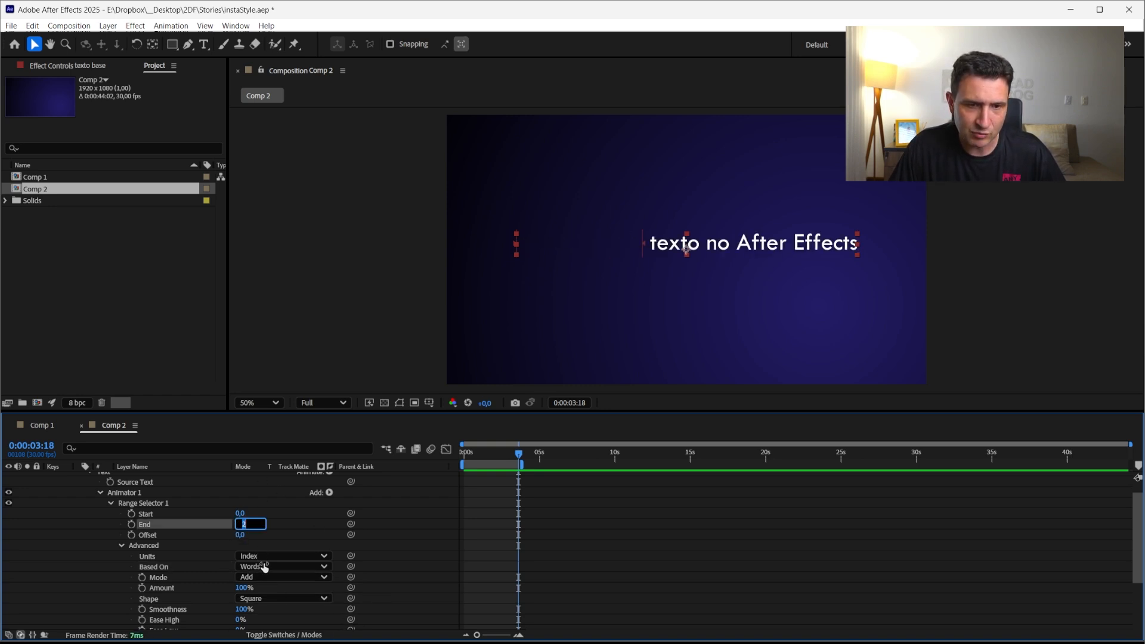
{"action": "key", "text": "Up"}
{"action": "key", "text": "Down"}
{"action": "key", "text": "Down"}
{"action": "key", "text": "Down"}
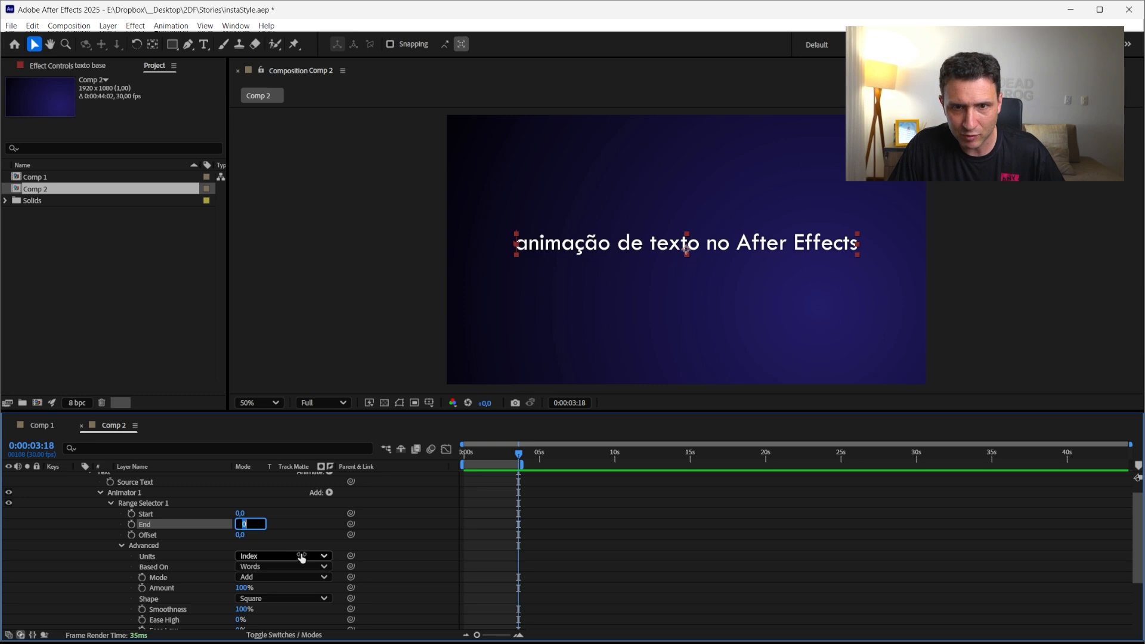
{"action": "key", "text": "Up"}
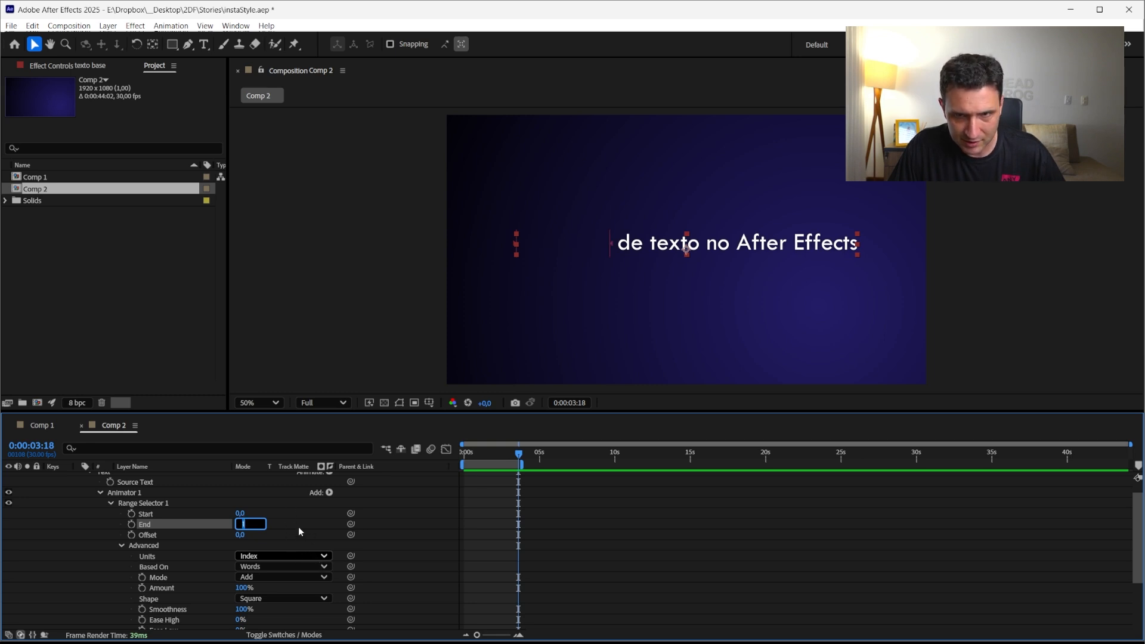
{"action": "left_click", "coordinate": [284, 517]}
{"action": "left_click", "coordinate": [240, 513]}
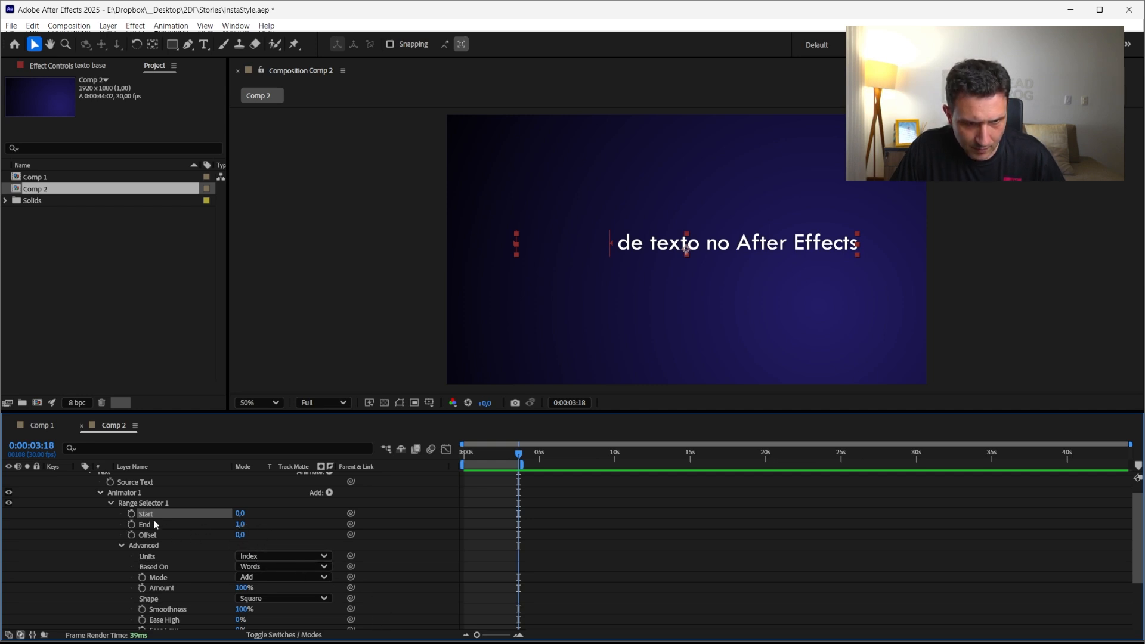
Duplicate the texto base layer and rename the copy texto destacado
{"action": "scroll", "coordinate": [200, 531], "scroll_direction": "up", "scroll_amount": 1}
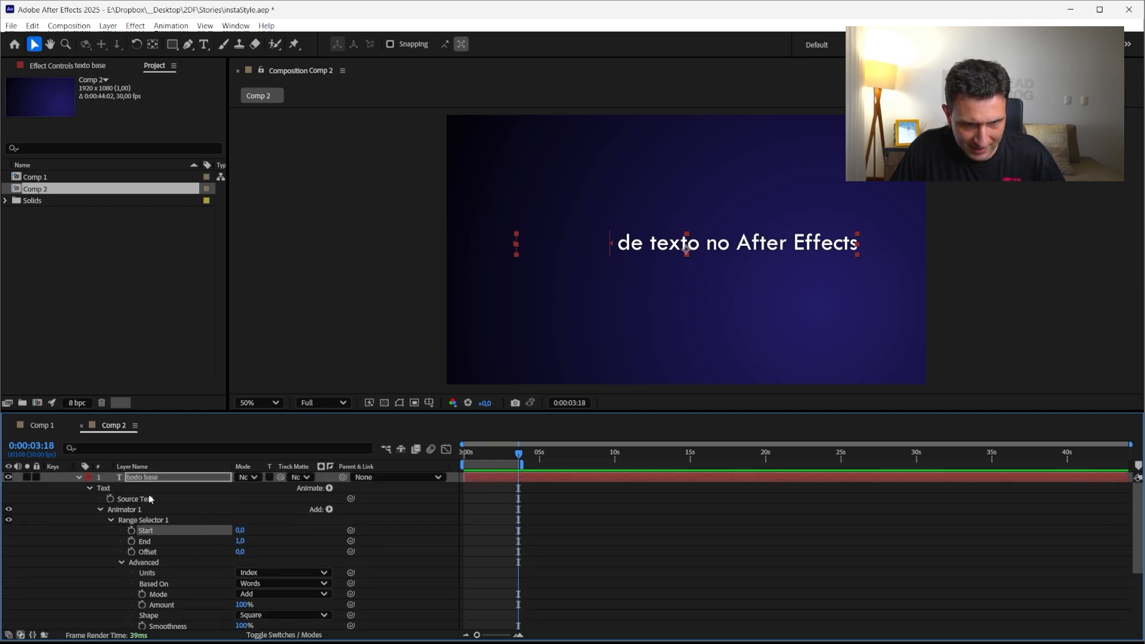
{"action": "left_click", "coordinate": [144, 477]}
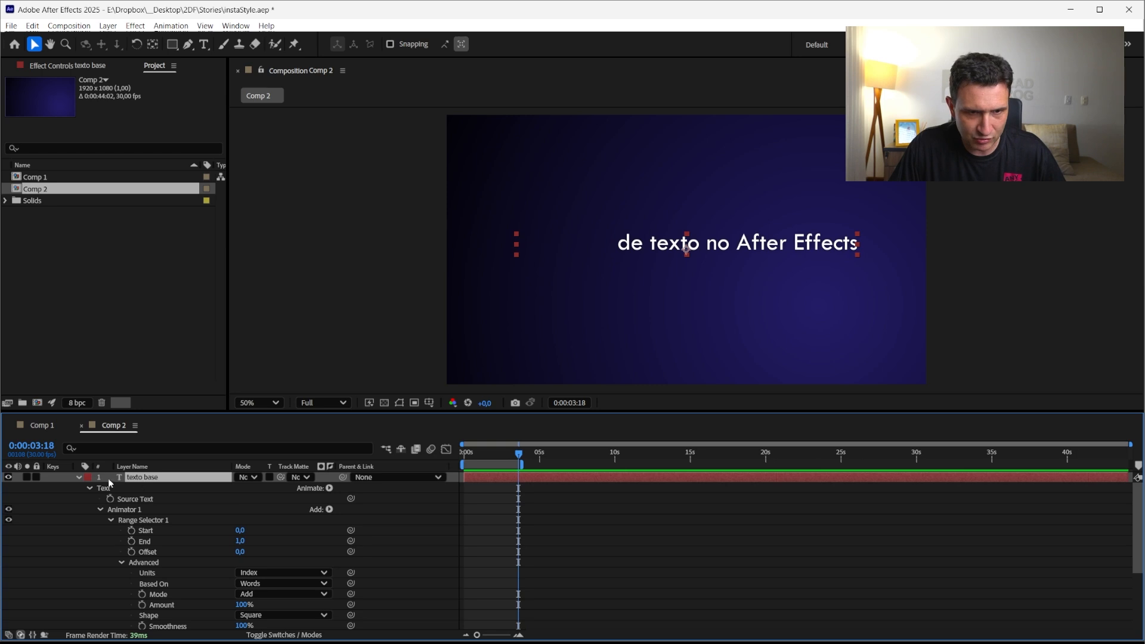
{"action": "key", "text": "u"}
{"action": "key", "text": "ctrl+d"}
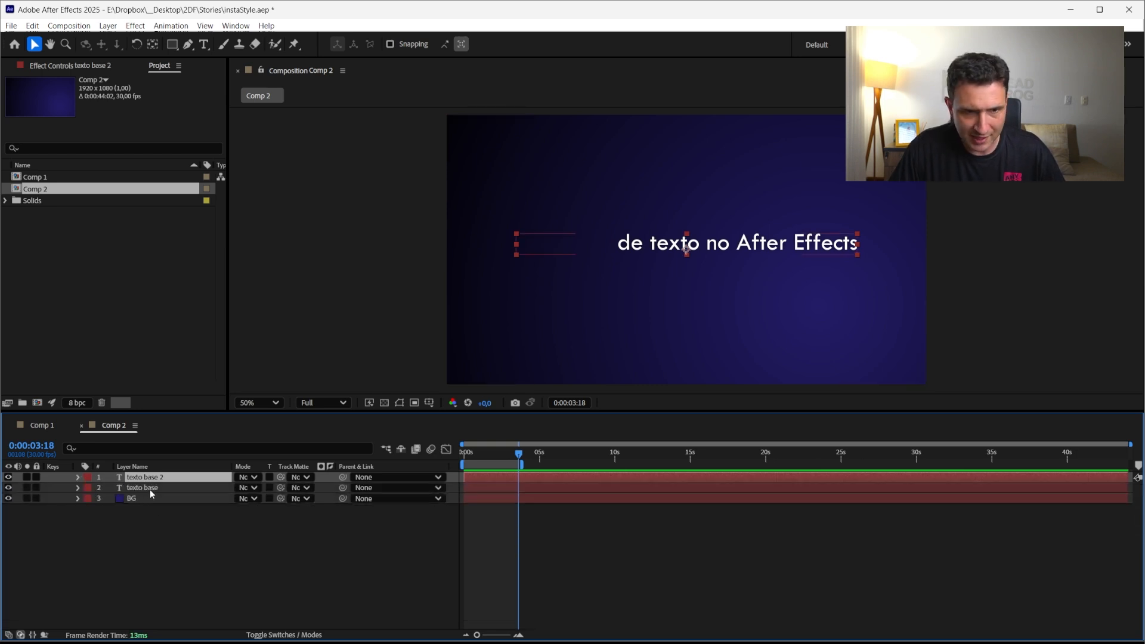
{"action": "key", "text": "Return"}
{"action": "left_click", "coordinate": [141, 478]}
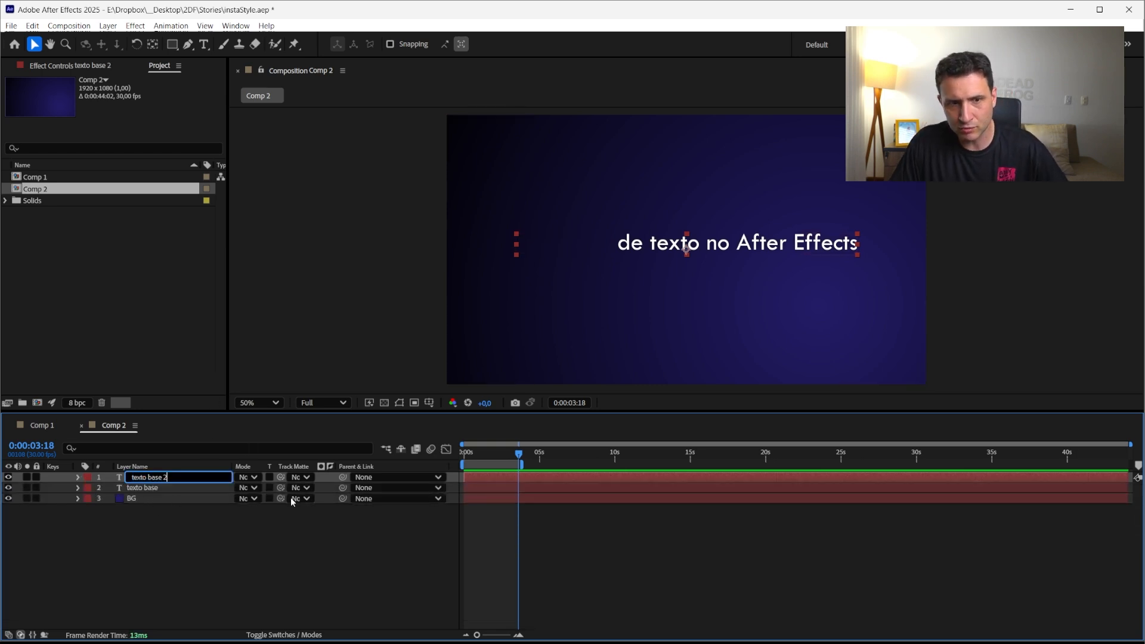
{"action": "left_click_drag", "start_coordinate": [147, 478], "coordinate": [248, 492]}
{"action": "type", "text": "destacado"}
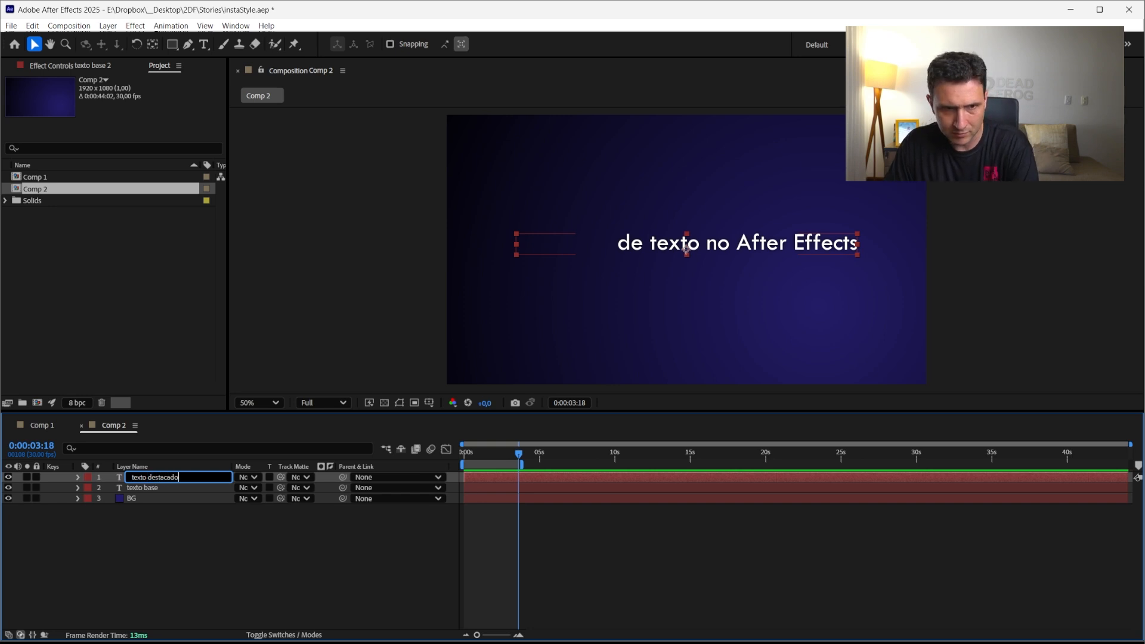
{"action": "key", "text": "Return"}
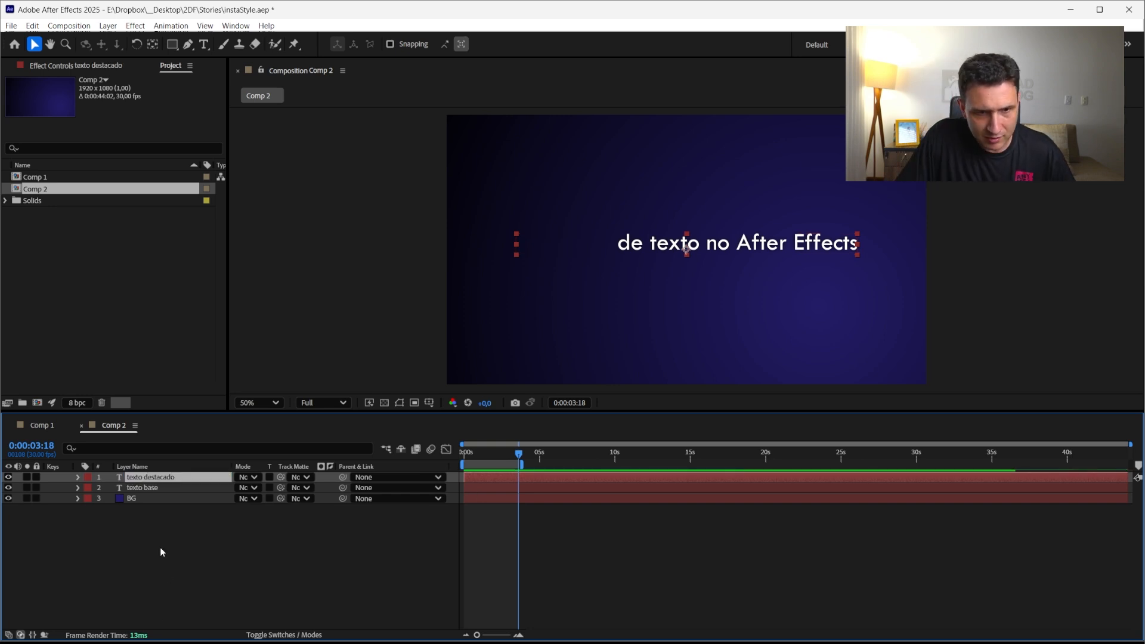
Link the texto destacado range selector's Start, End and Offset to the texto base layer's matching values with the pick whip
{"action": "left_click", "coordinate": [161, 561]}
{"action": "left_click", "coordinate": [78, 488]}
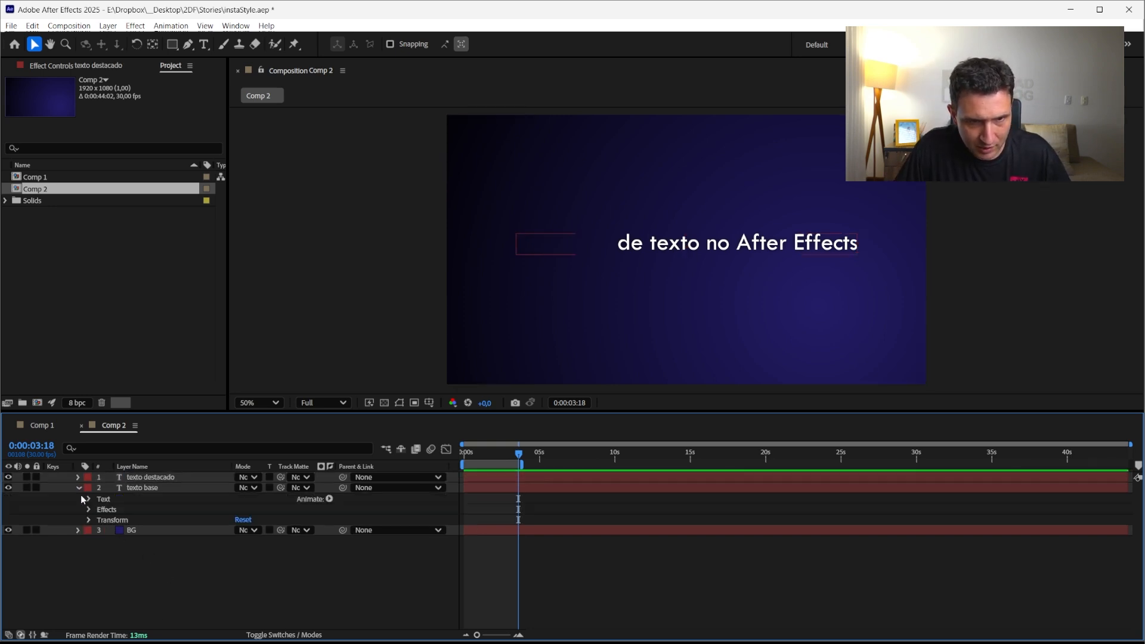
{"action": "left_click", "coordinate": [88, 499]}
{"action": "left_click", "coordinate": [78, 477]}
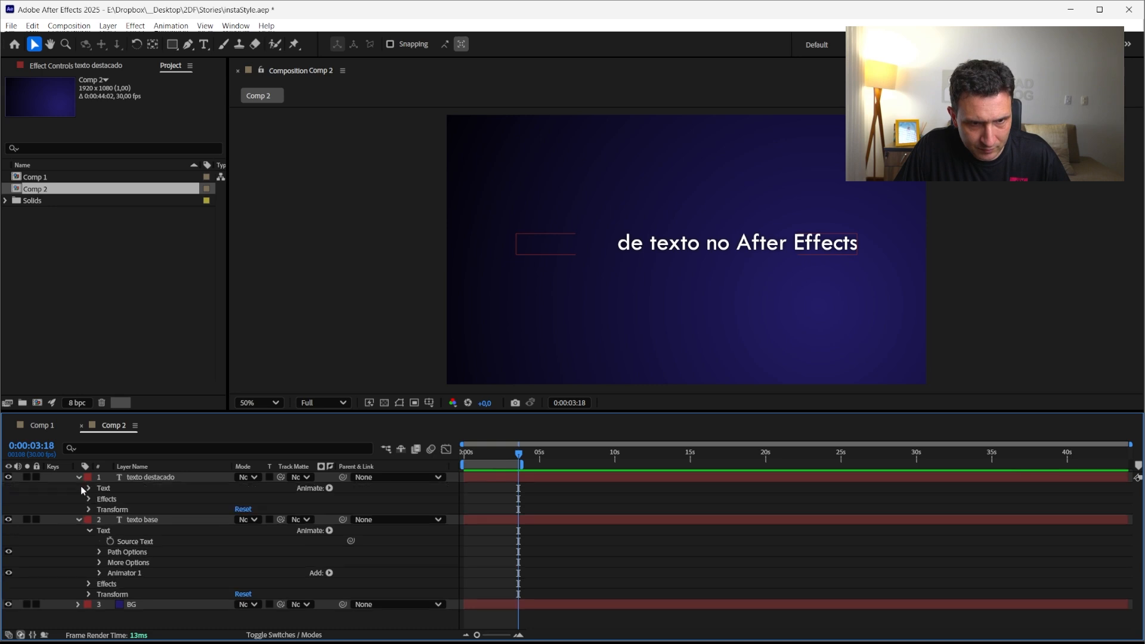
{"action": "left_click", "coordinate": [99, 572]}
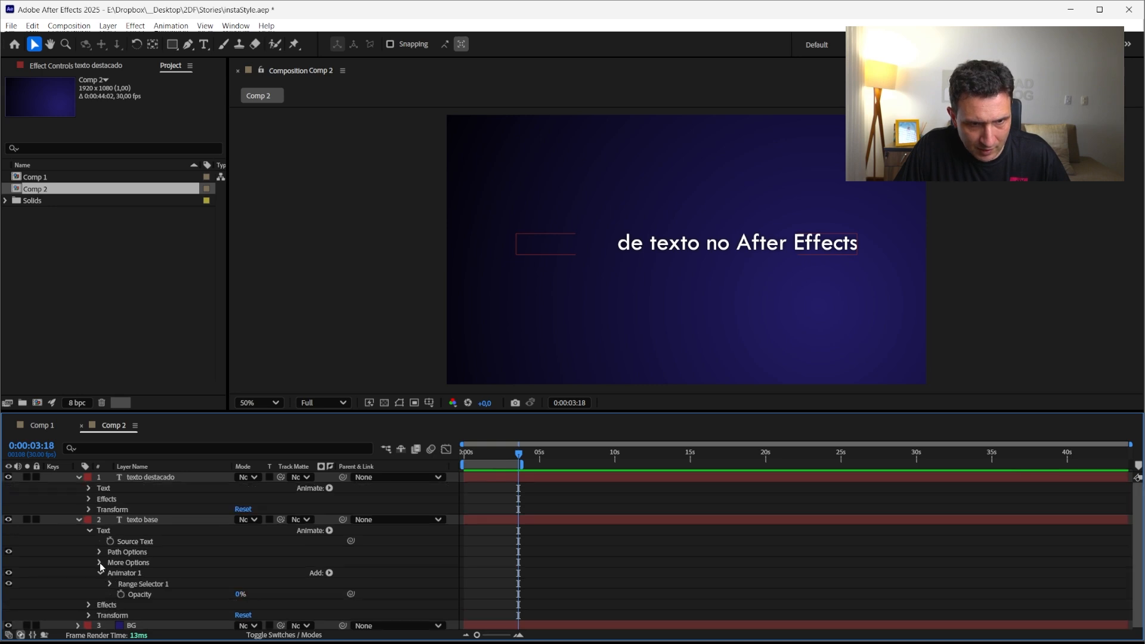
{"action": "left_click", "coordinate": [88, 488]}
{"action": "left_click", "coordinate": [99, 531]}
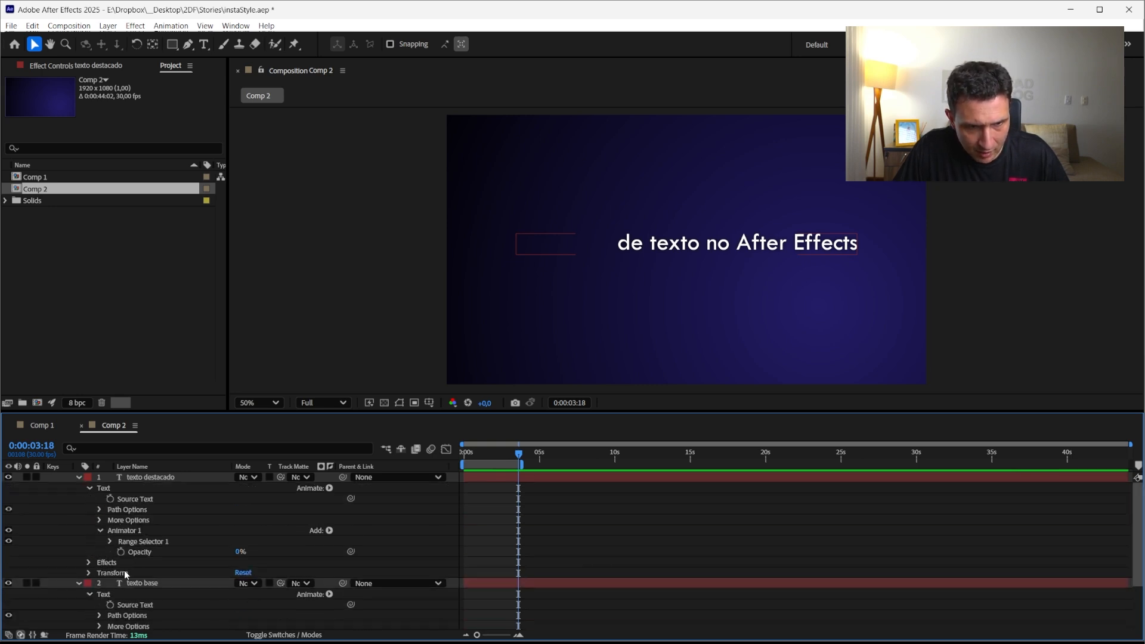
{"action": "left_click", "coordinate": [110, 541]}
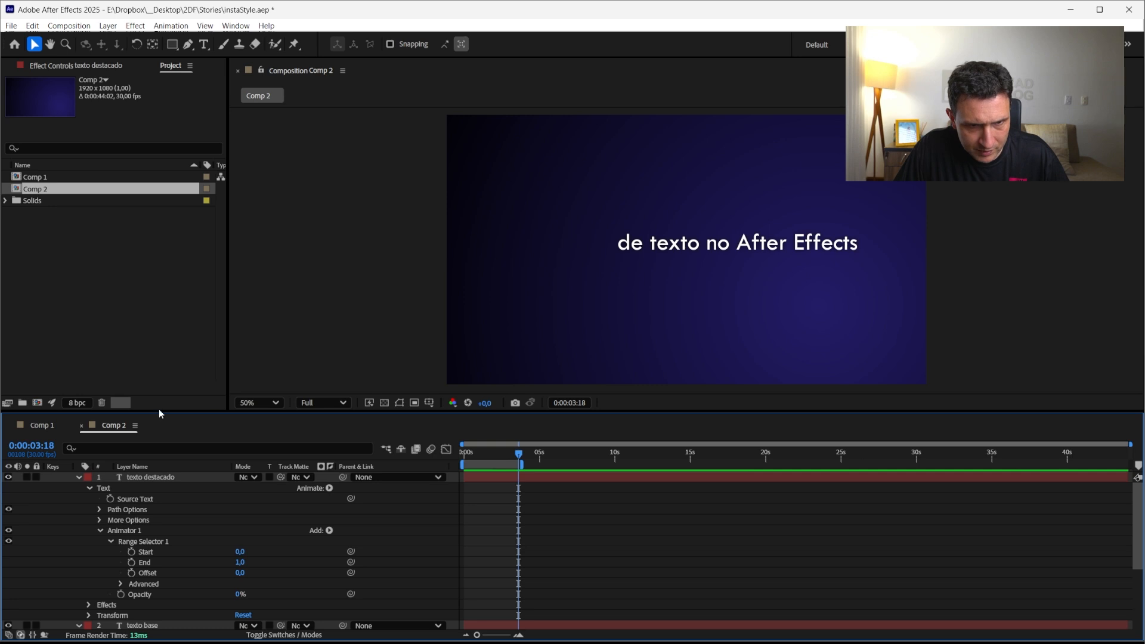
{"action": "left_click_drag", "start_coordinate": [159, 410], "coordinate": [170, 331]}
{"action": "left_click_drag", "start_coordinate": [174, 317], "coordinate": [175, 315]}
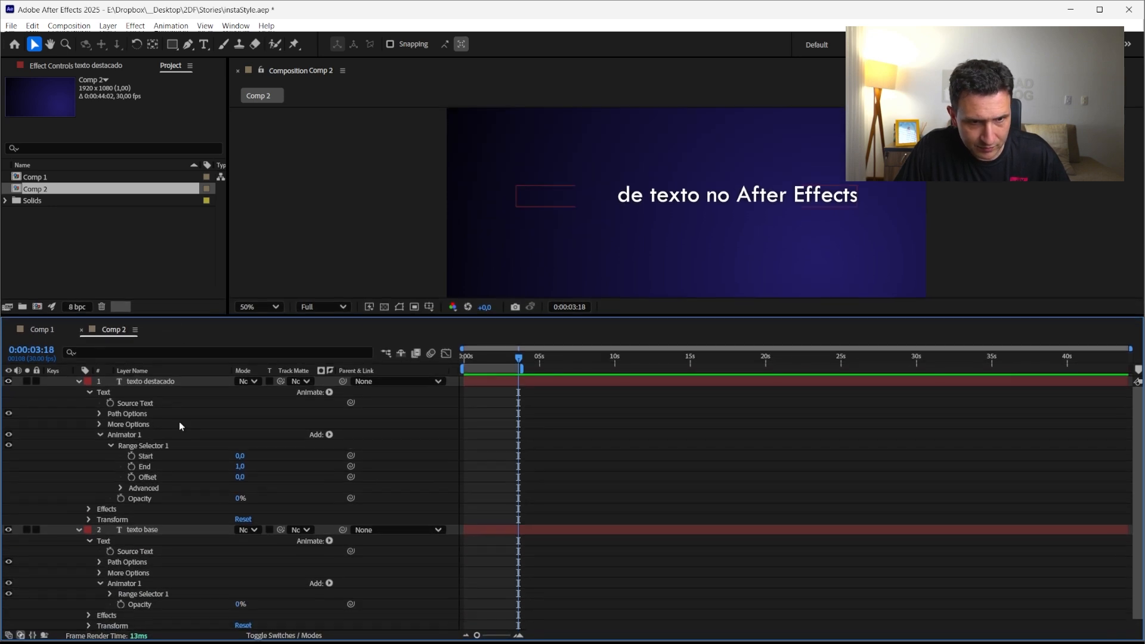
{"action": "left_click", "coordinate": [111, 594]}
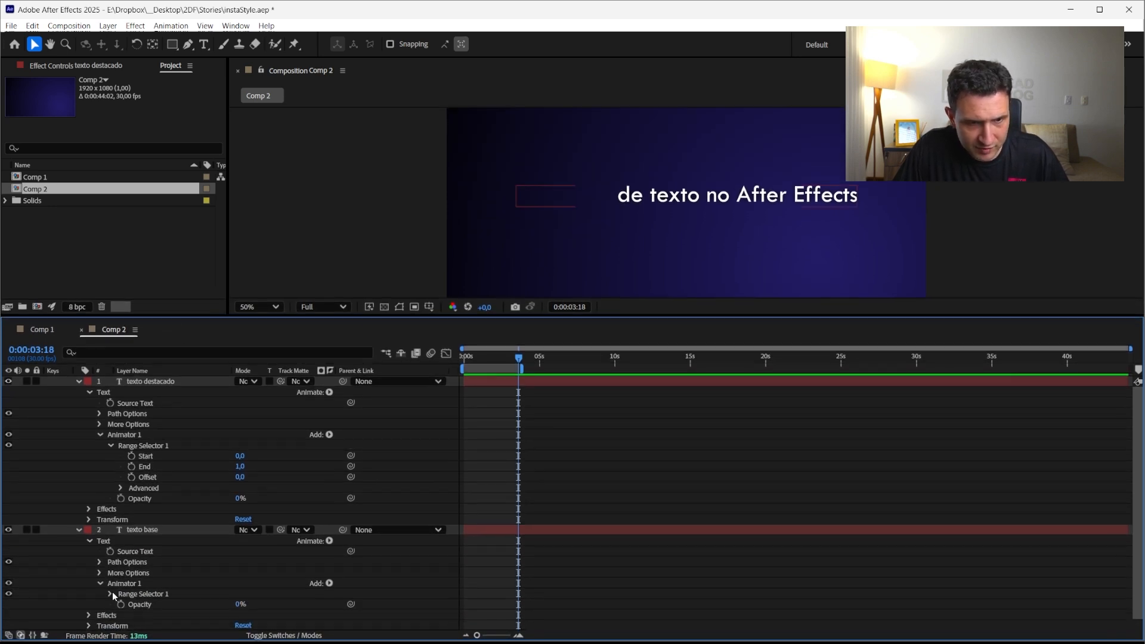
{"action": "scroll", "coordinate": [112, 596], "scroll_direction": "down", "scroll_amount": 1}
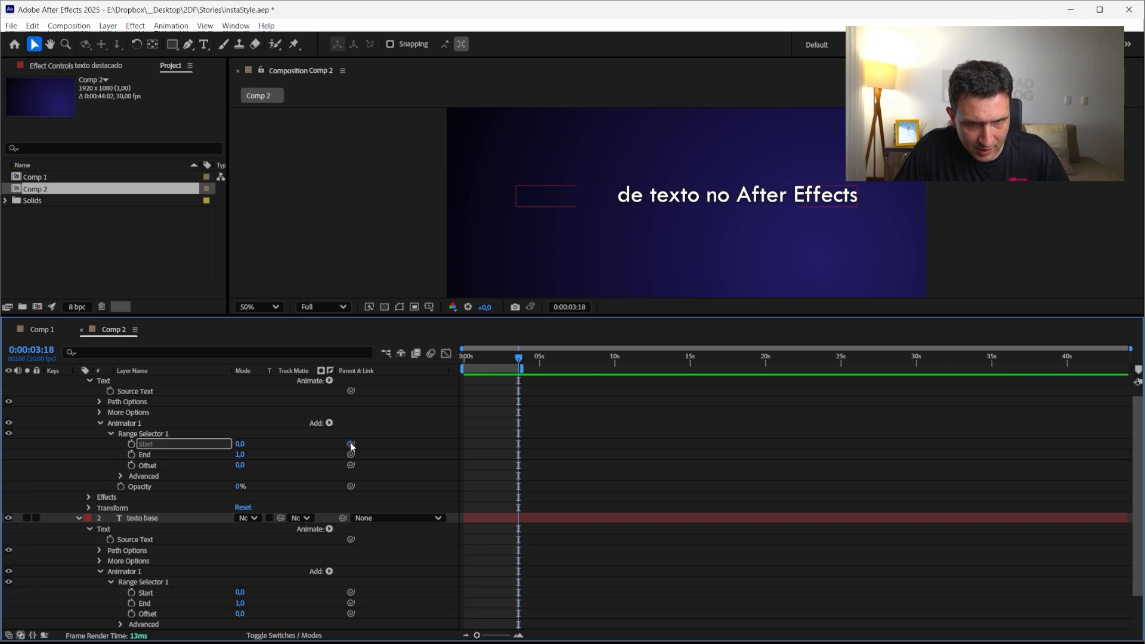
{"action": "left_click_drag", "start_coordinate": [350, 443], "coordinate": [239, 593]}
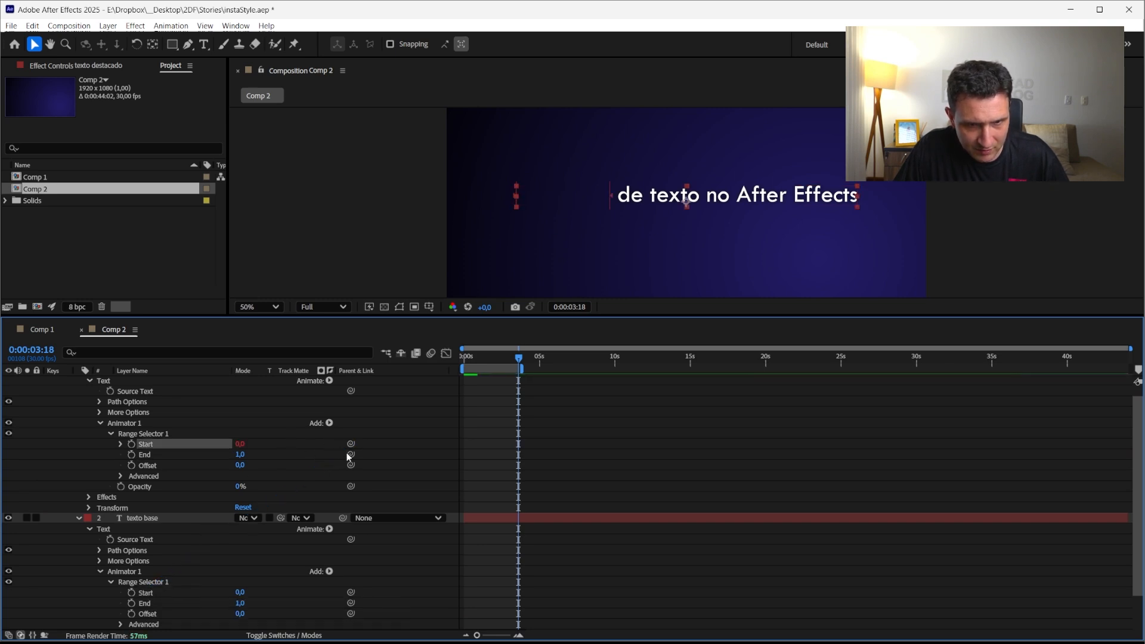
{"action": "left_click_drag", "start_coordinate": [351, 454], "coordinate": [239, 603]}
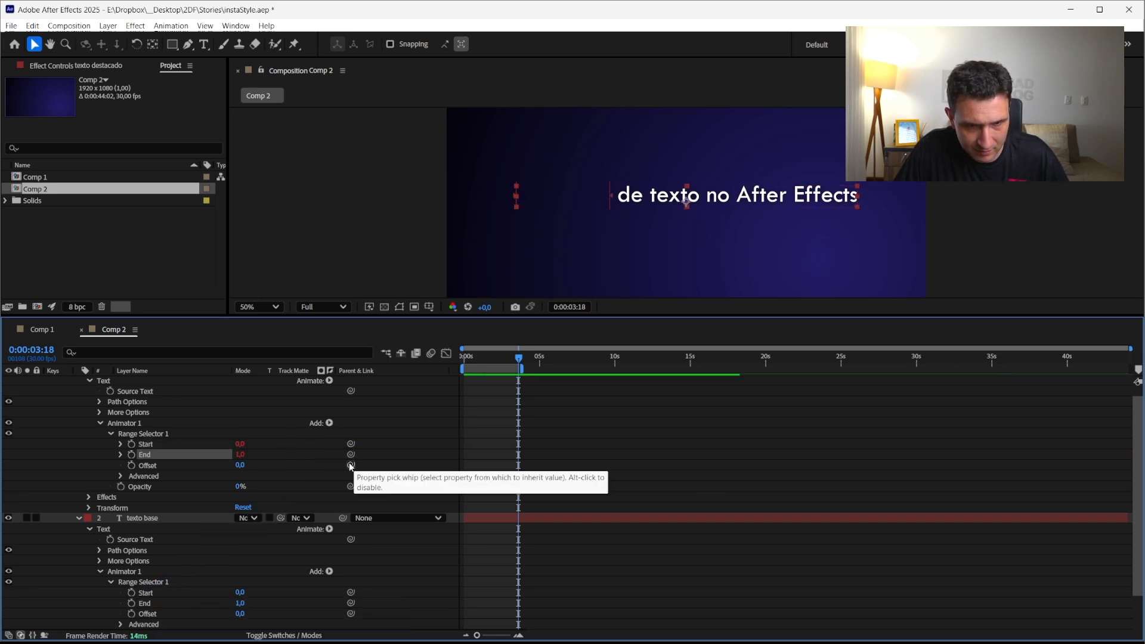
{"action": "left_click_drag", "start_coordinate": [350, 464], "coordinate": [153, 618]}
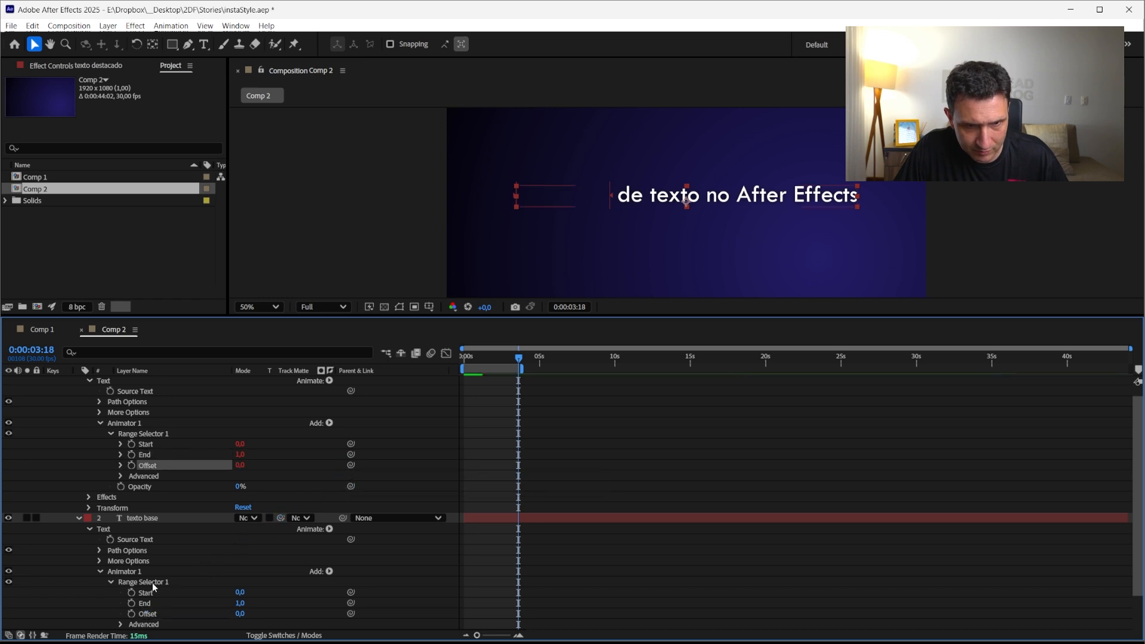
Set the texto destacado range selector's Mode to Subtract
{"action": "left_click", "coordinate": [121, 476]}
{"action": "left_click", "coordinate": [160, 507]}
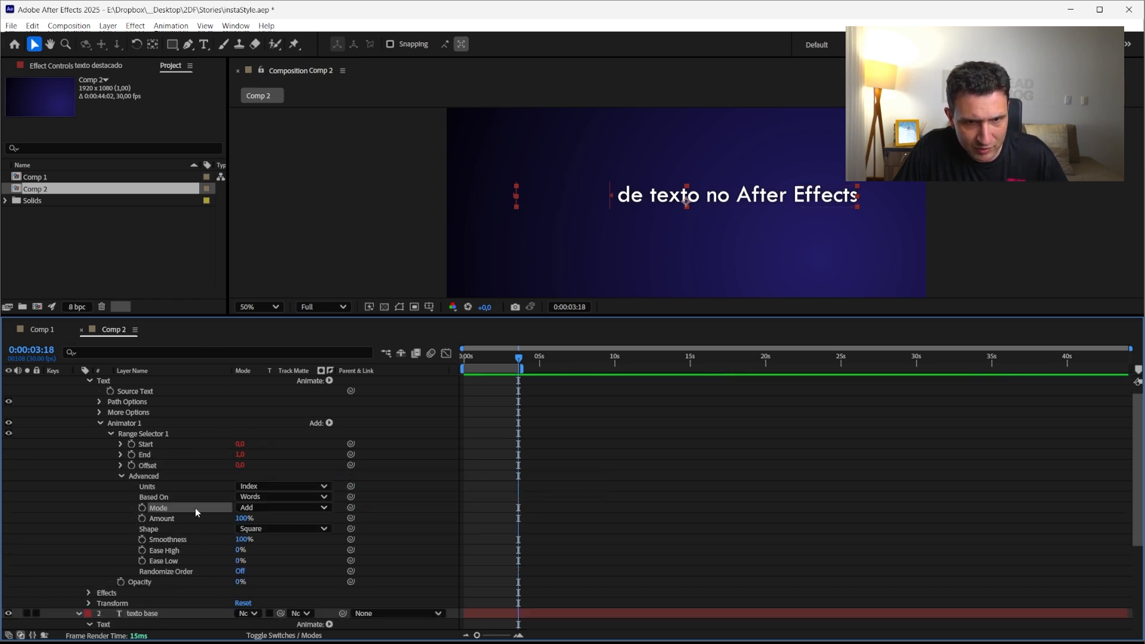
{"action": "left_click", "coordinate": [257, 508]}
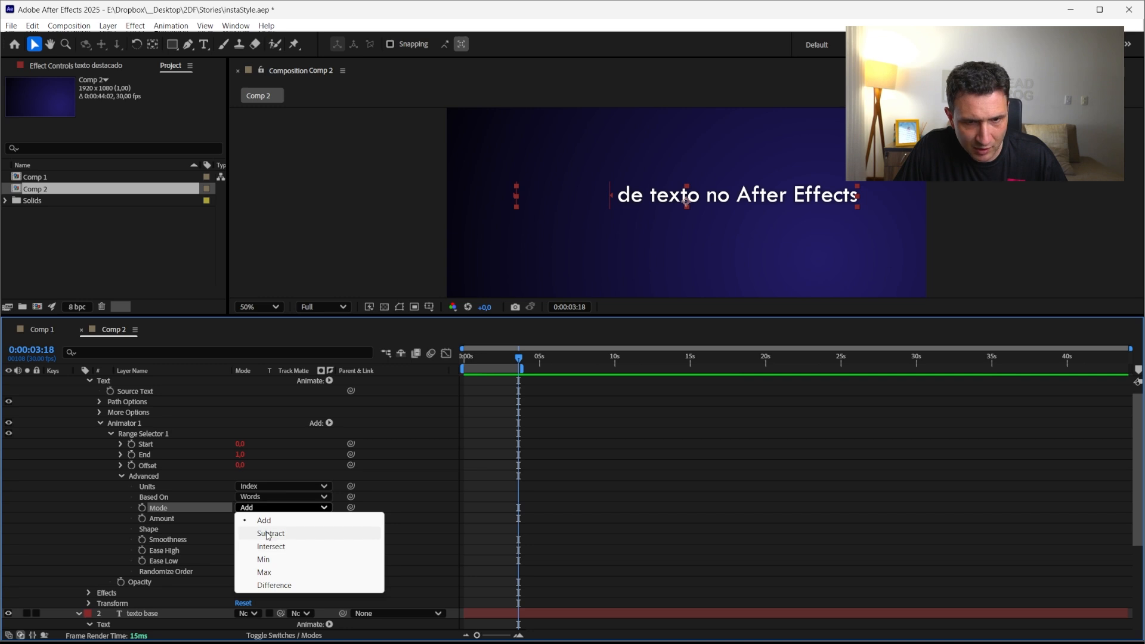
{"action": "left_click", "coordinate": [270, 533]}
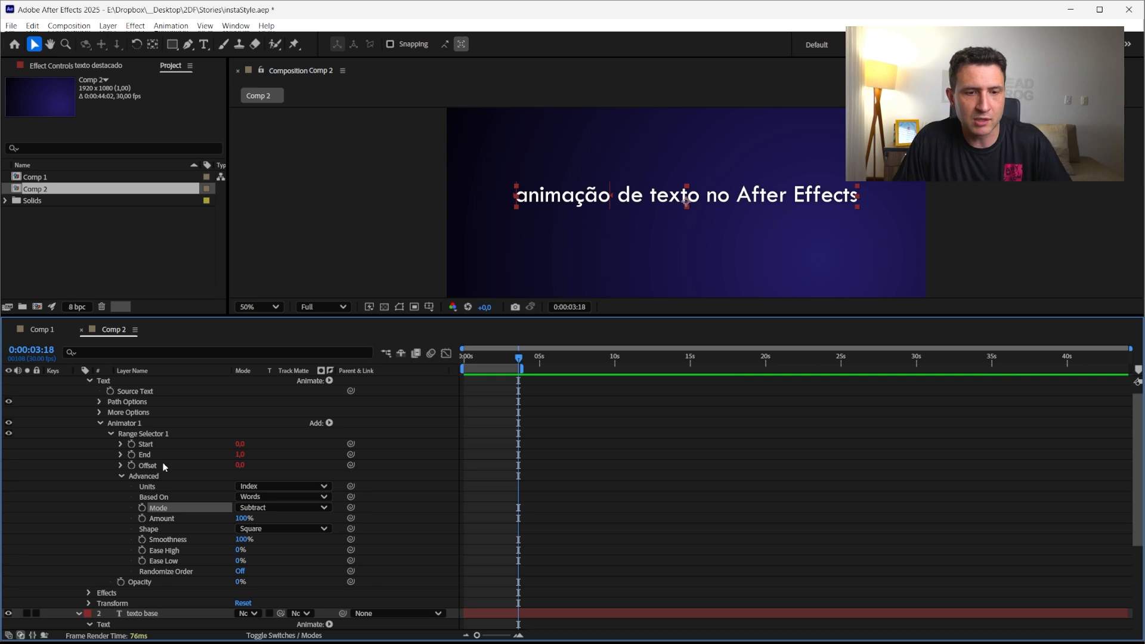
Add a Scale property to the texto destacado layer's Animator 1
{"action": "left_click", "coordinate": [143, 583]}
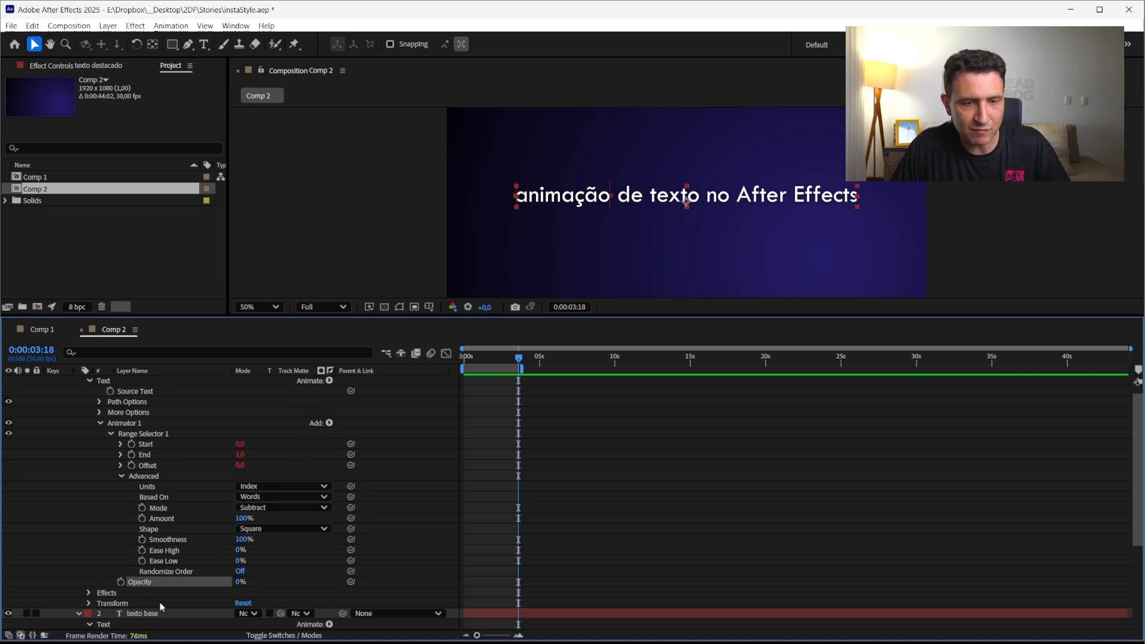
{"action": "left_click", "coordinate": [322, 424]}
{"action": "mouse_move", "coordinate": [360, 427]}
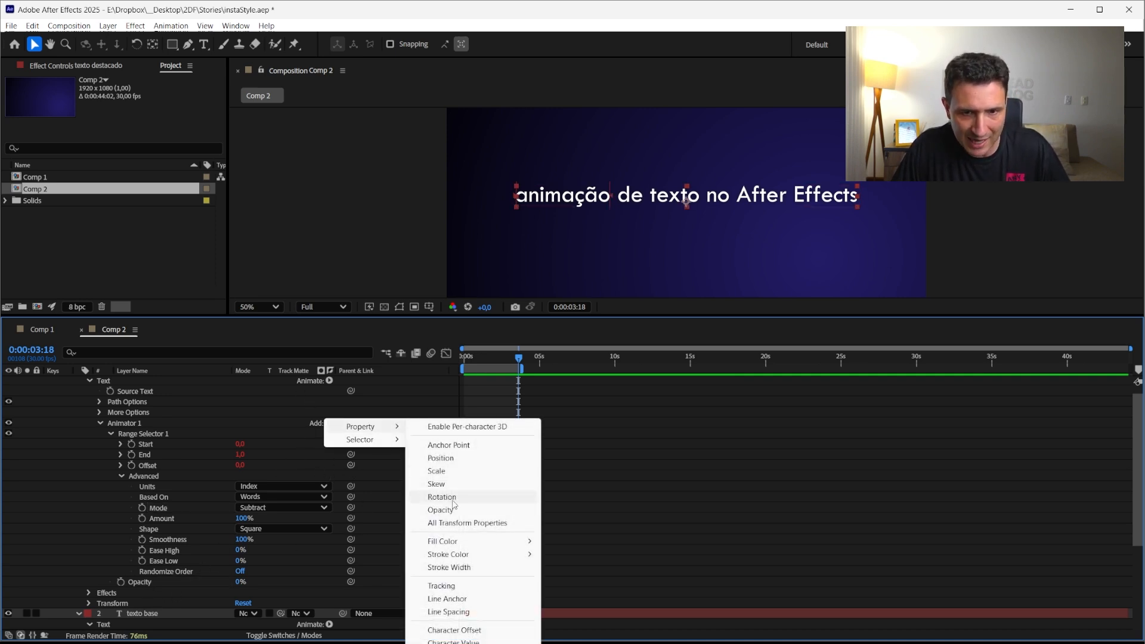
{"action": "left_click", "coordinate": [442, 475]}
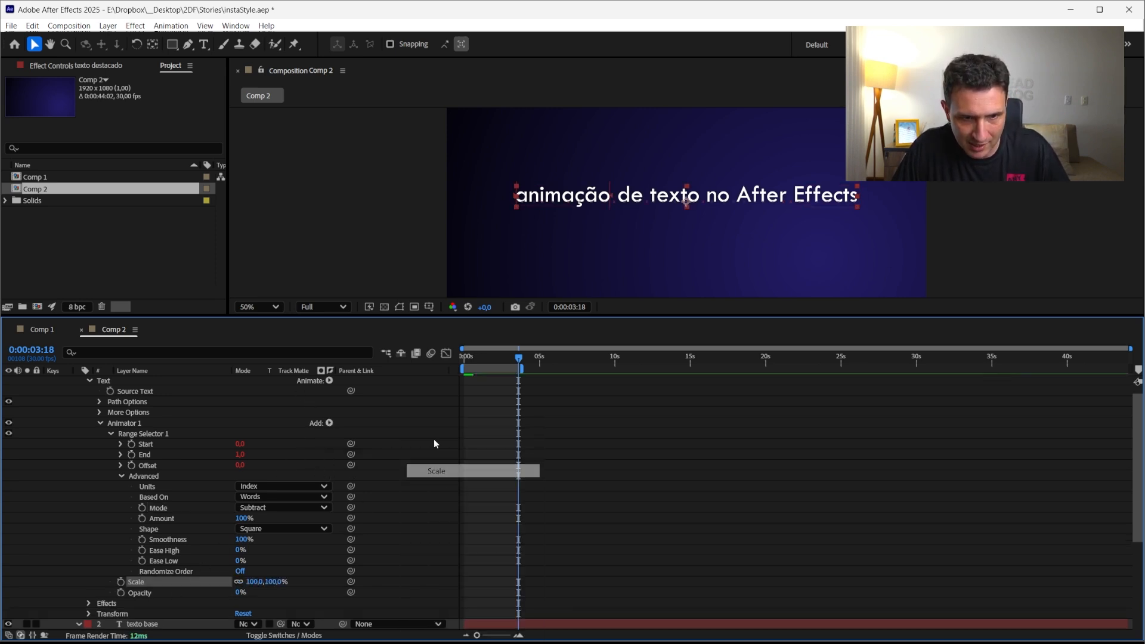
{"action": "left_click", "coordinate": [143, 594]}
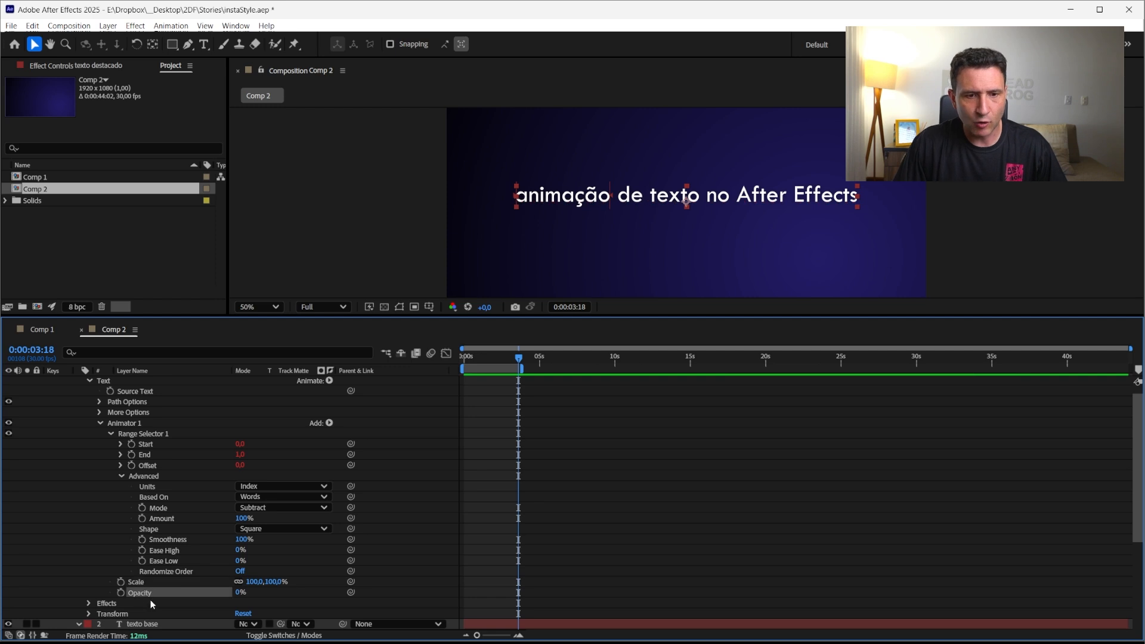
Solo the texto base layer and set its range selector End to 2
{"action": "left_click_drag", "start_coordinate": [168, 596], "coordinate": [169, 528]}
{"action": "left_click", "coordinate": [137, 546]}
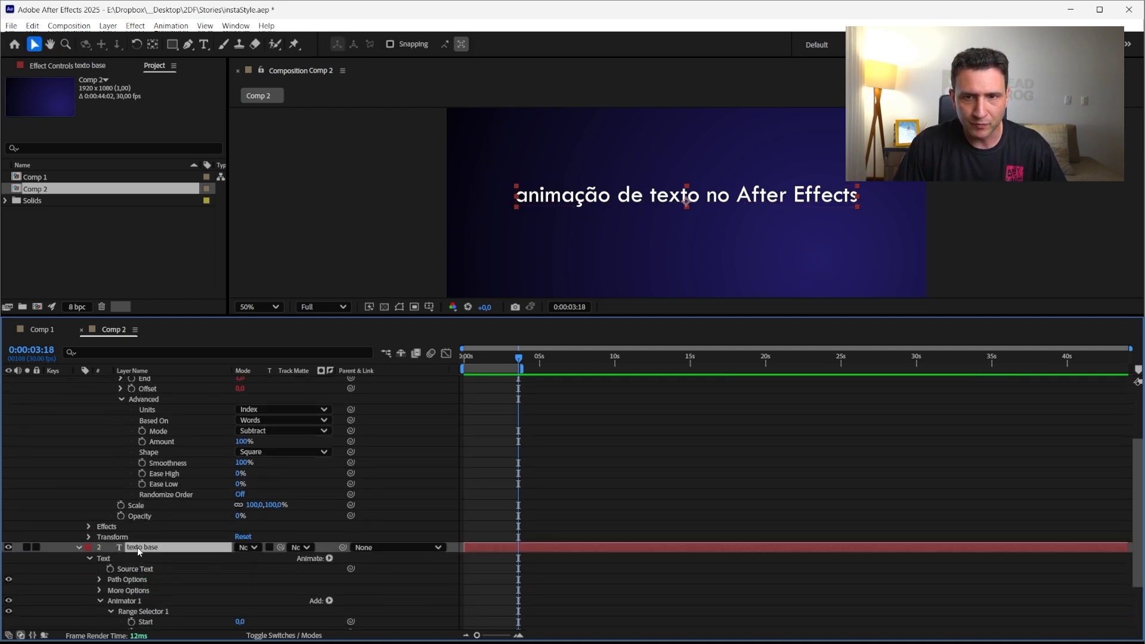
{"action": "scroll", "coordinate": [216, 552], "scroll_direction": "down", "scroll_amount": 3}
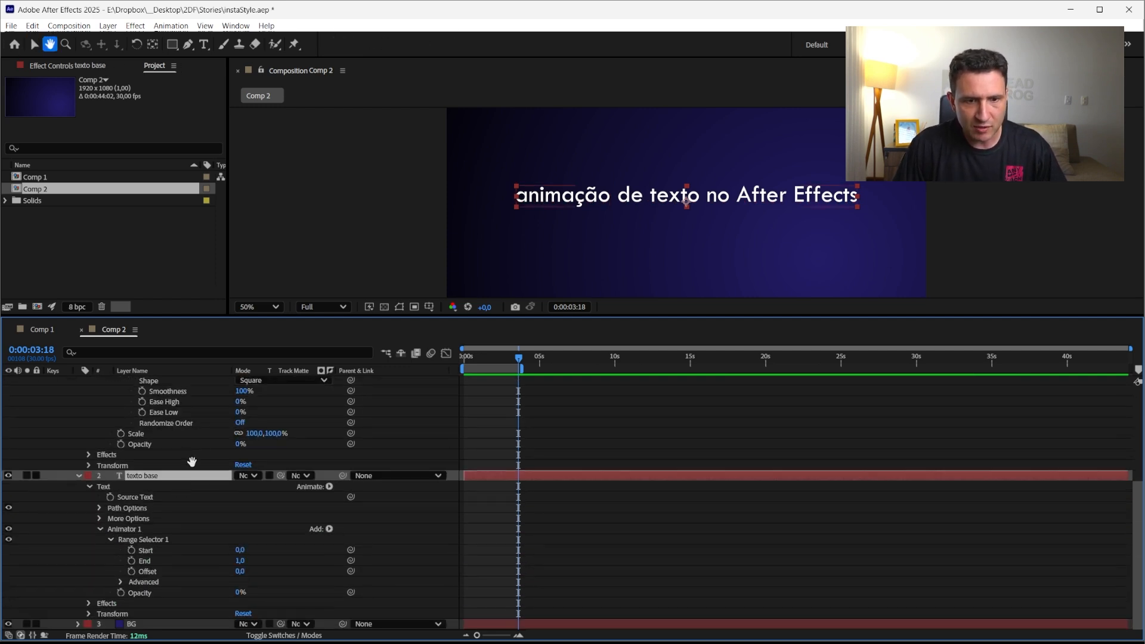
{"action": "left_click", "coordinate": [241, 561]}
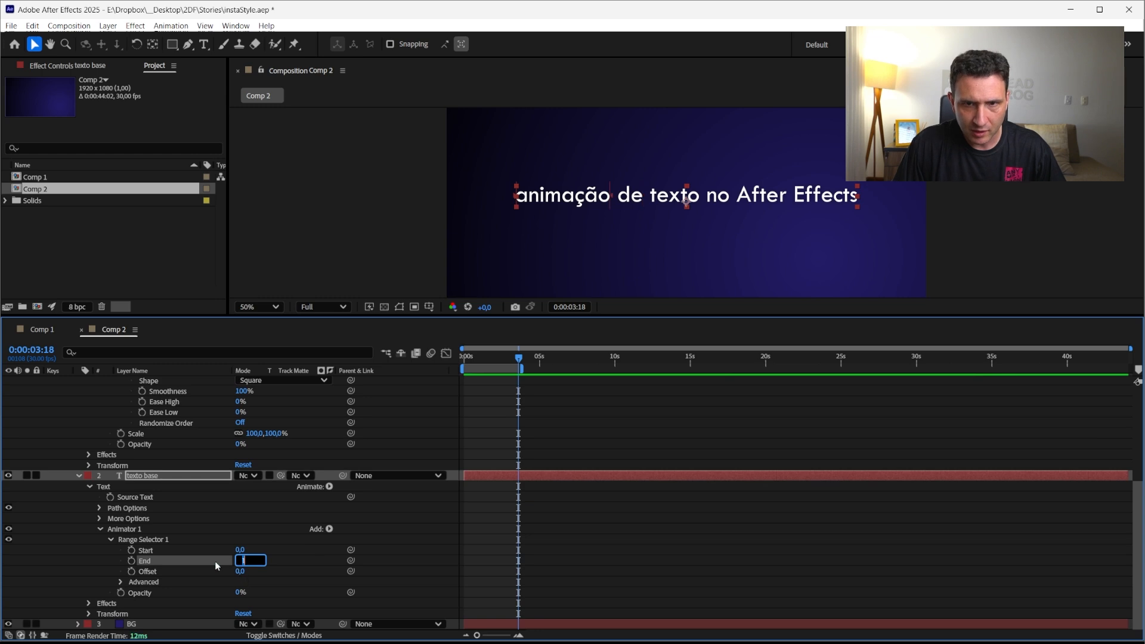
{"action": "type", "text": "1"}
{"action": "left_click", "coordinate": [27, 475]}
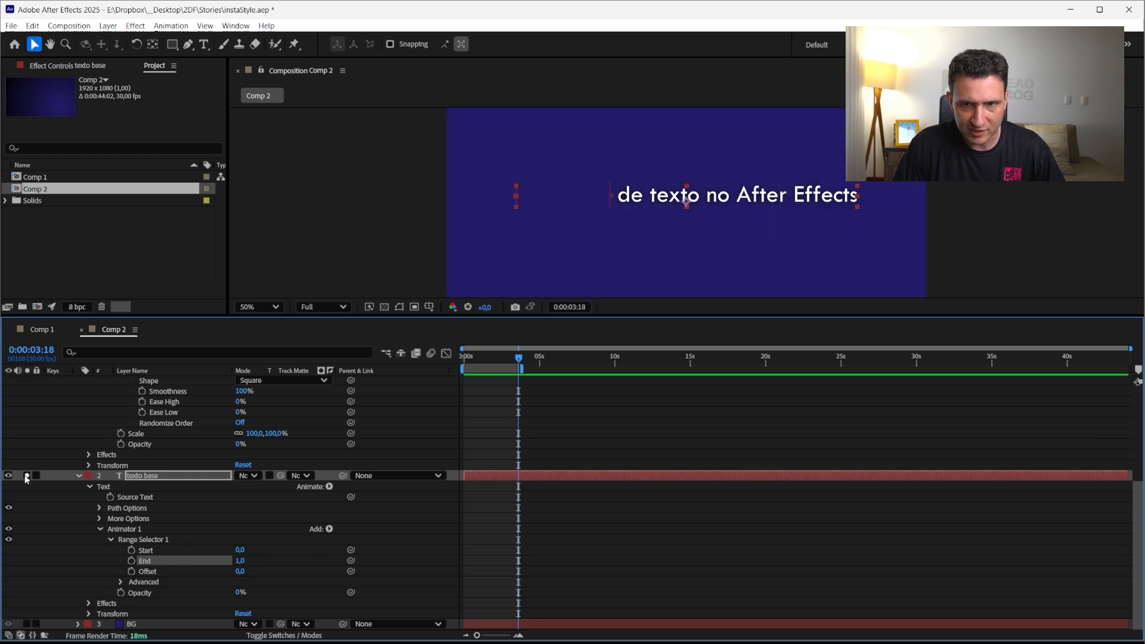
{"action": "left_click", "coordinate": [240, 561]}
{"action": "key", "text": "Up"}
{"action": "key", "text": "Up"}
{"action": "key", "text": "Up"}
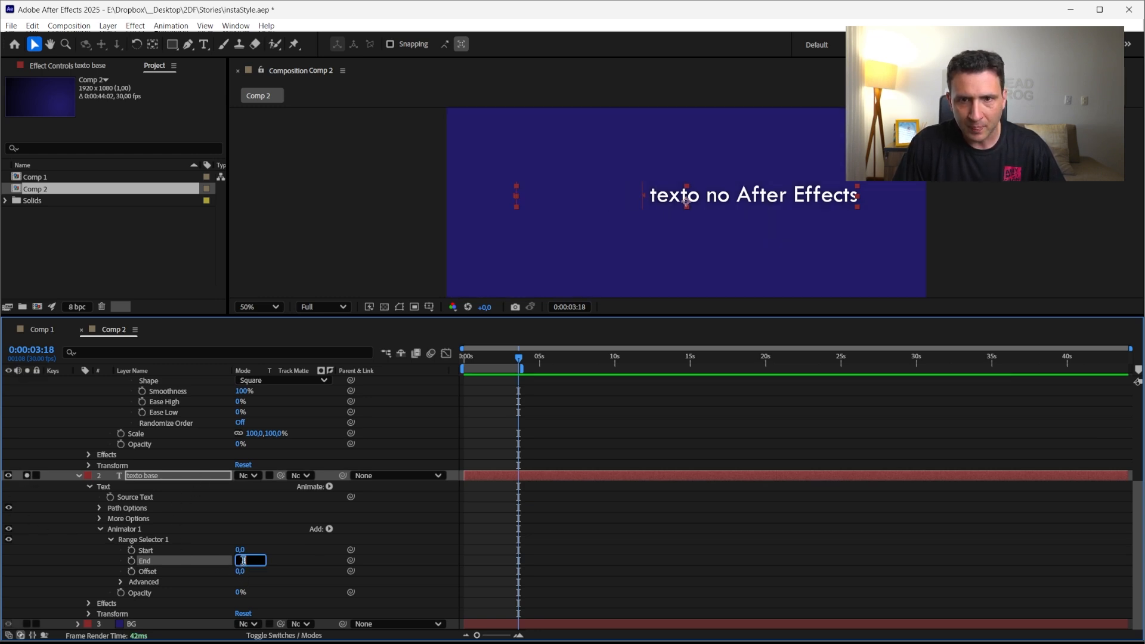
{"action": "key", "text": "Down"}
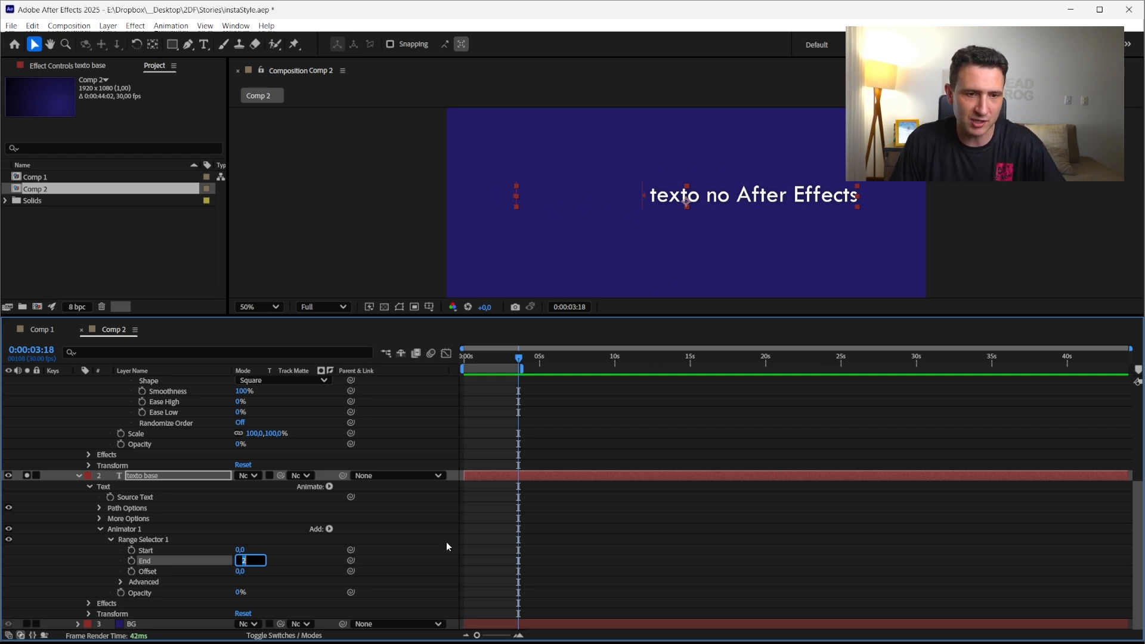
{"action": "left_click", "coordinate": [99, 563]}
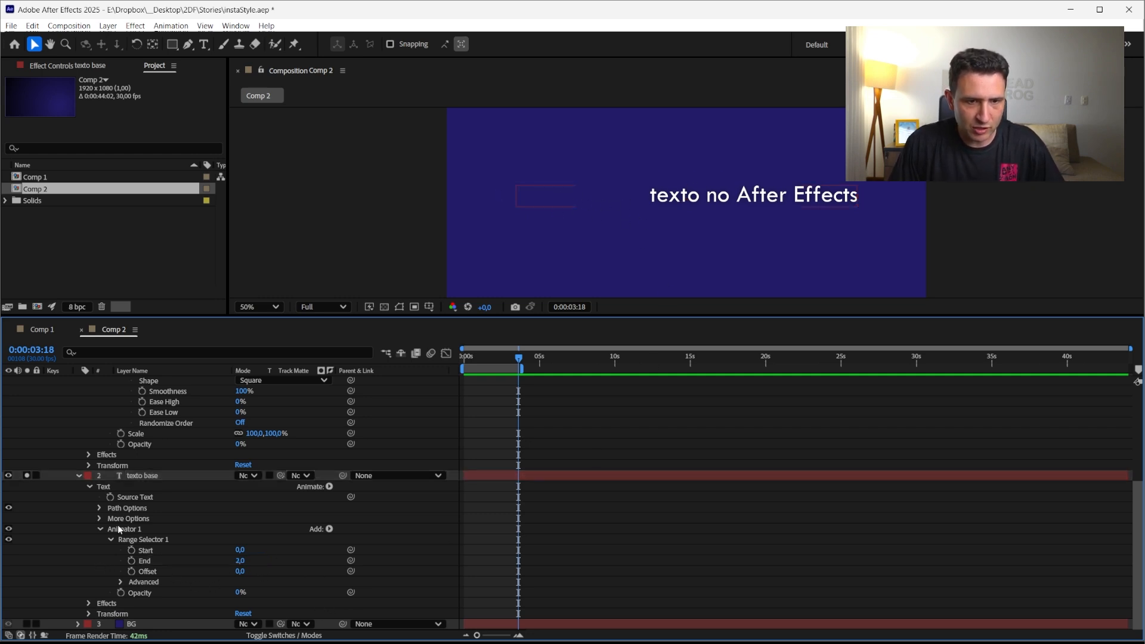
Delete the Opacity property from the texto destacado layer's Animator 1
{"action": "left_click_drag", "start_coordinate": [116, 515], "coordinate": [116, 517]}
{"action": "scroll", "coordinate": [116, 516], "scroll_direction": "up", "scroll_amount": 3}
{"action": "key", "text": "v"}
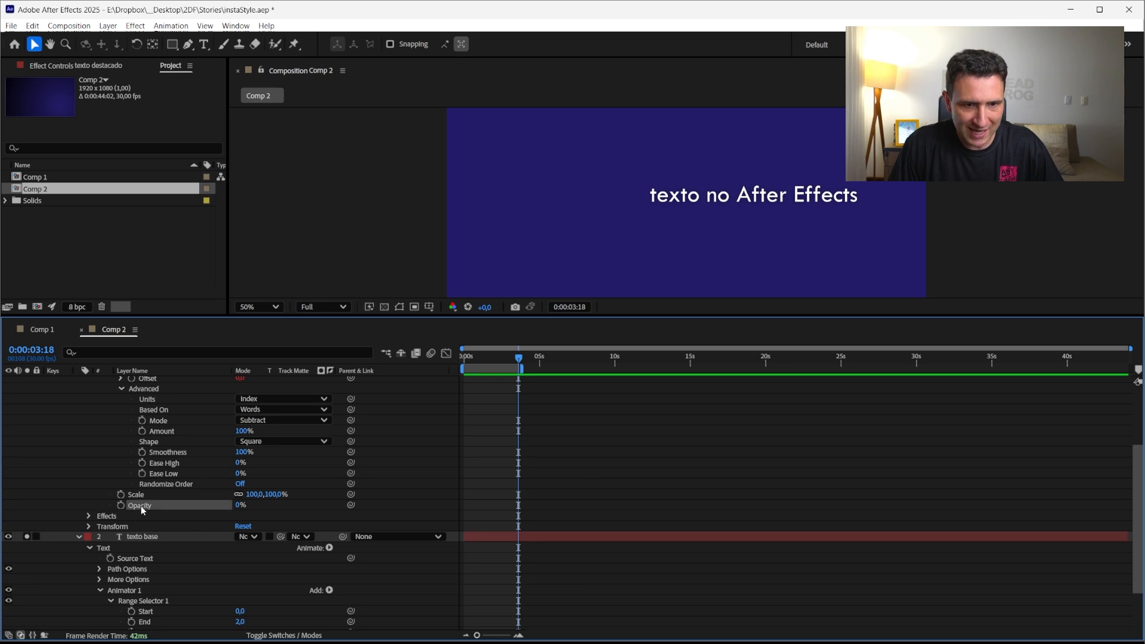
{"action": "left_click", "coordinate": [140, 505]}
{"action": "key", "text": "Delete"}
Set the texto destacado animator's Scale to 0%
{"action": "scroll", "coordinate": [61, 453], "scroll_direction": "up", "scroll_amount": 5}
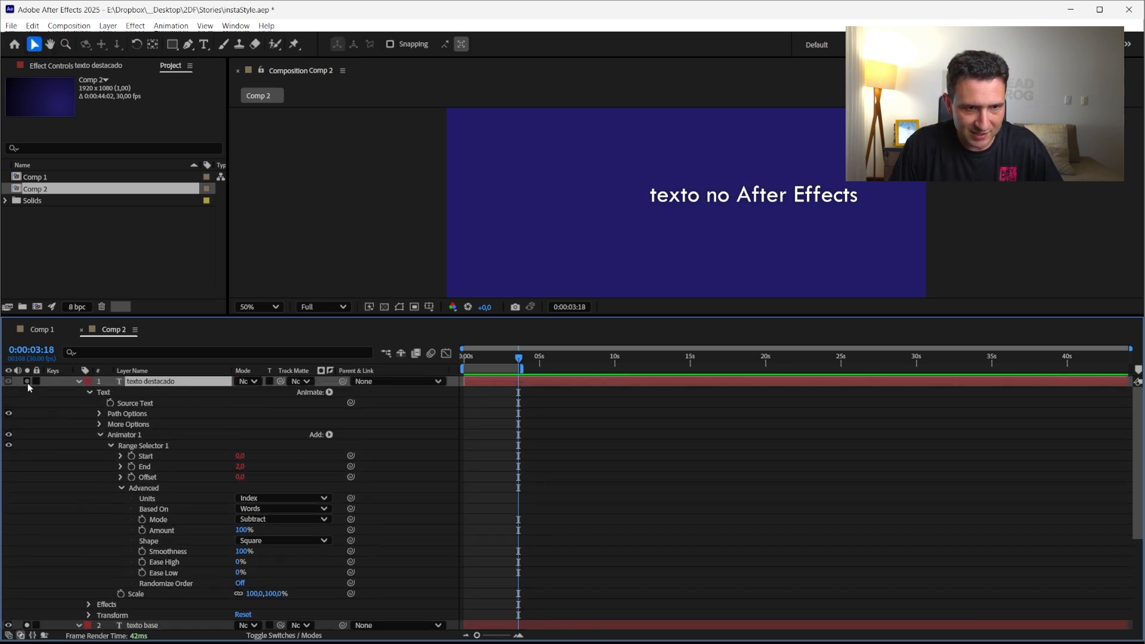
{"action": "scroll", "coordinate": [226, 555], "scroll_direction": "down", "scroll_amount": 2}
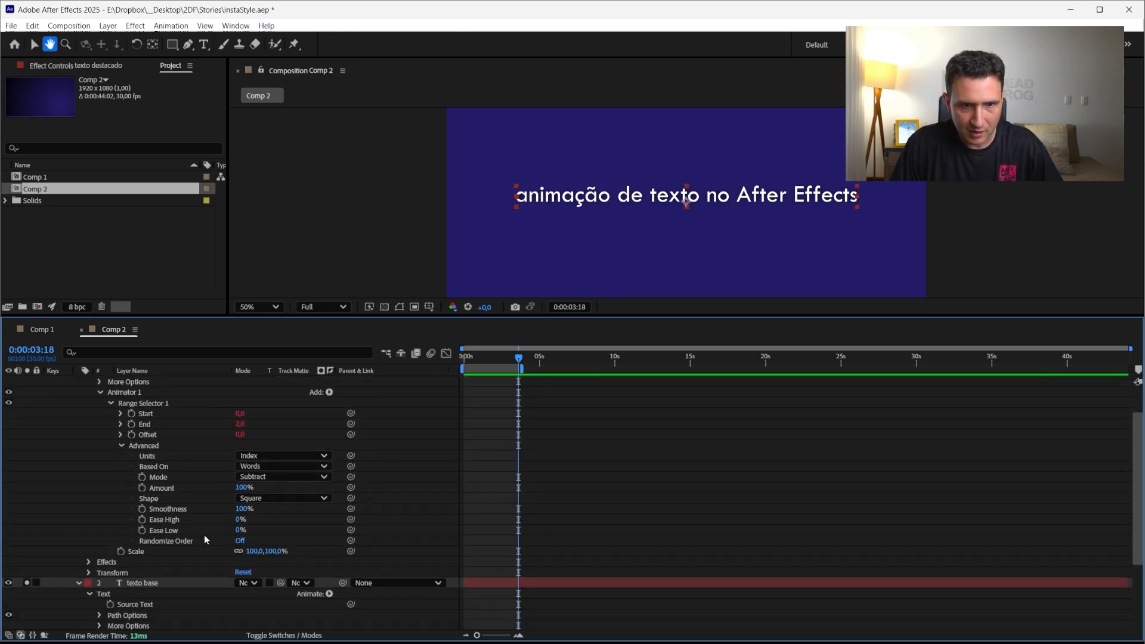
{"action": "left_click", "coordinate": [254, 552]}
{"action": "type", "text": "0"}
{"action": "key", "text": "Return"}
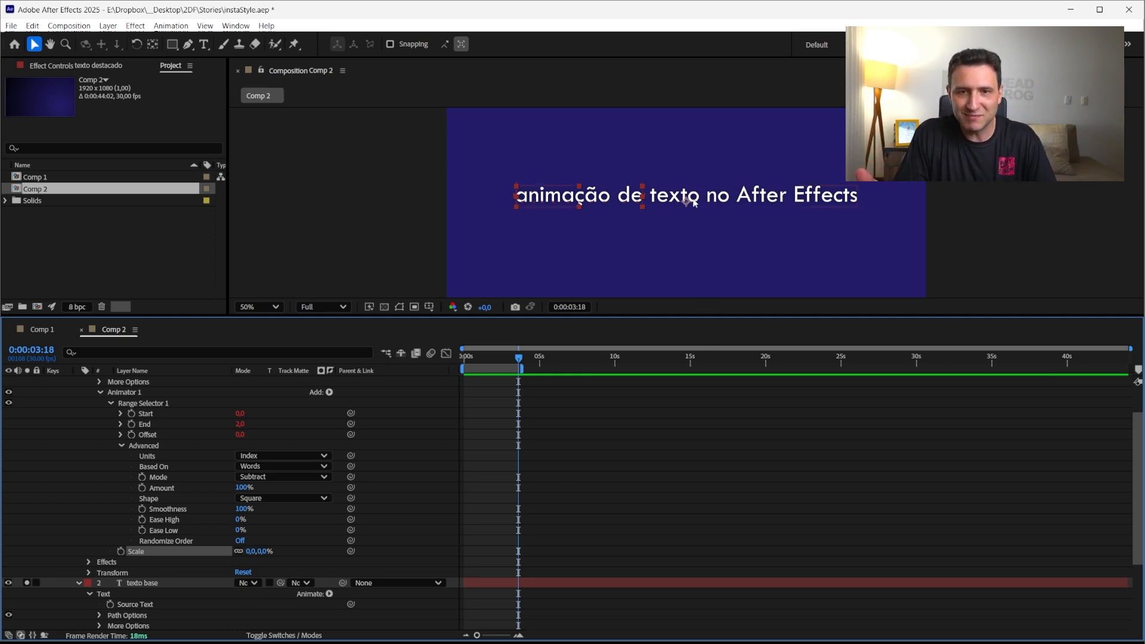
Toggle the texto base layer's solo switch and set its range selector End to 1
{"action": "left_click", "coordinate": [27, 584]}
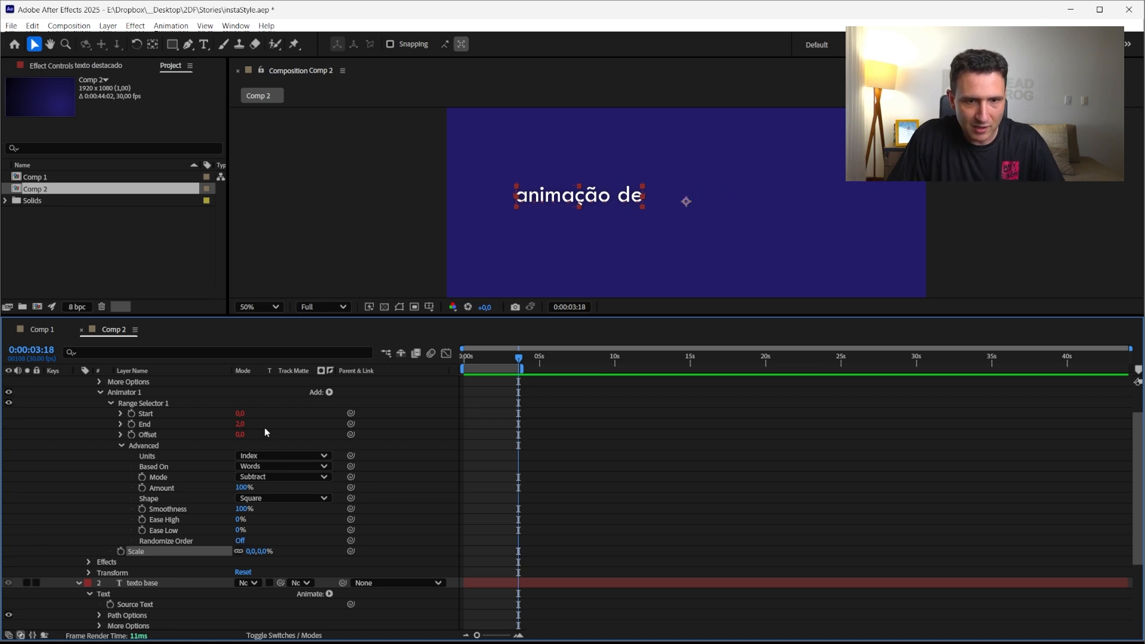
{"action": "scroll", "coordinate": [256, 511], "scroll_direction": "down", "scroll_amount": 3}
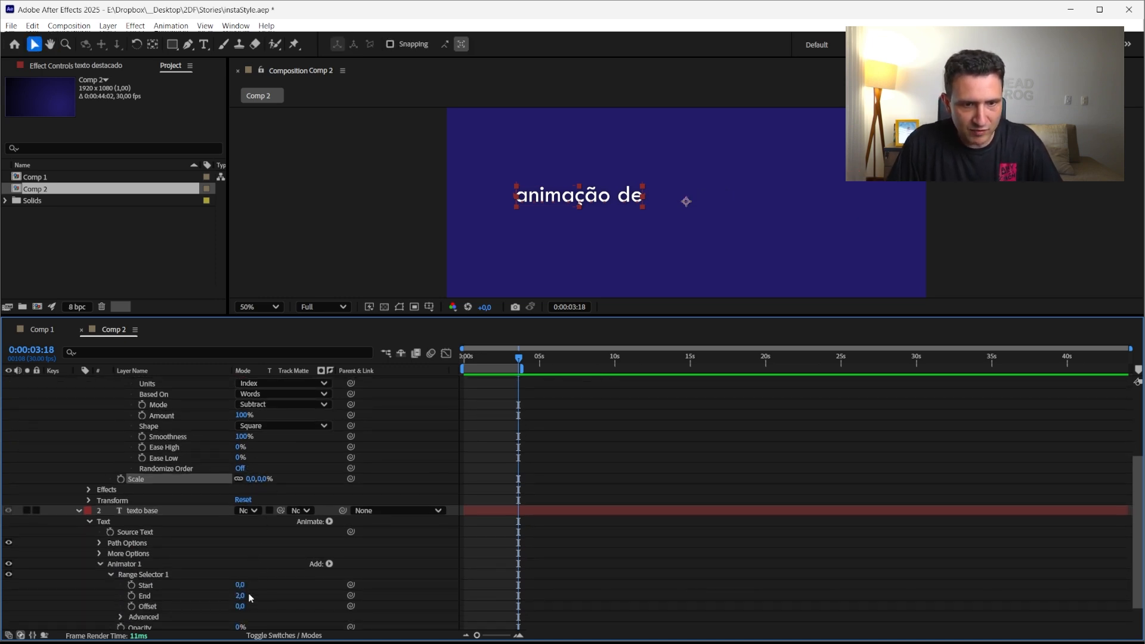
{"action": "left_click", "coordinate": [241, 596]}
{"action": "key", "text": "Up"}
{"action": "key", "text": "Up"}
{"action": "key", "text": "Down"}
{"action": "key", "text": "Down"}
{"action": "key", "text": "Down"}
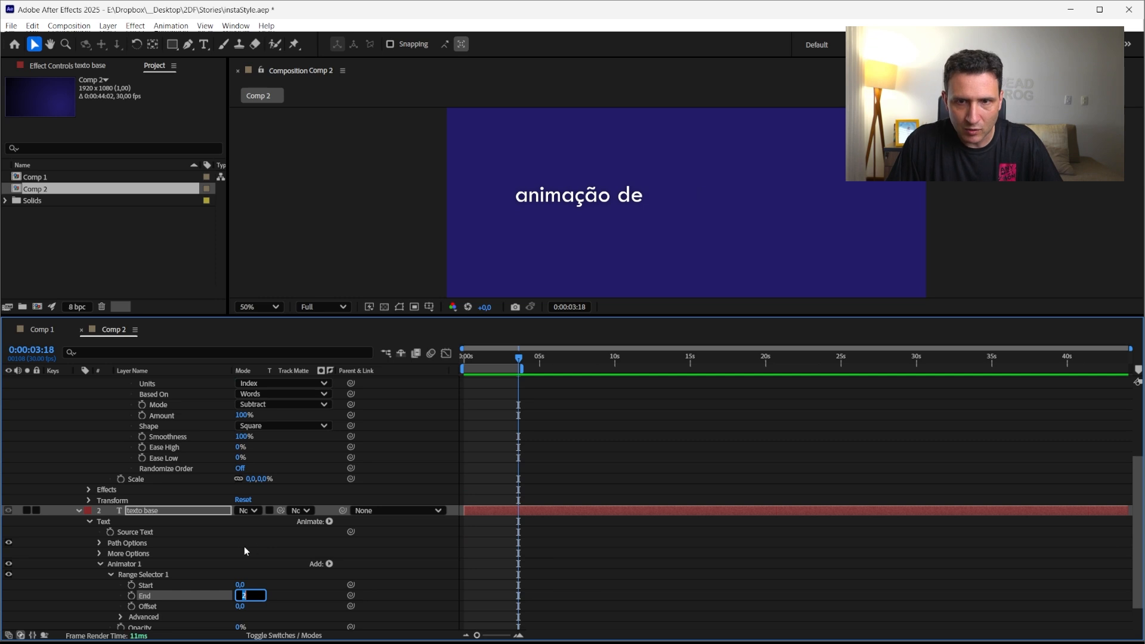
Delete the Início effect from the texto destacado layer
{"action": "left_click", "coordinate": [85, 451]}
{"action": "scroll", "coordinate": [84, 451], "scroll_direction": "up", "scroll_amount": 4}
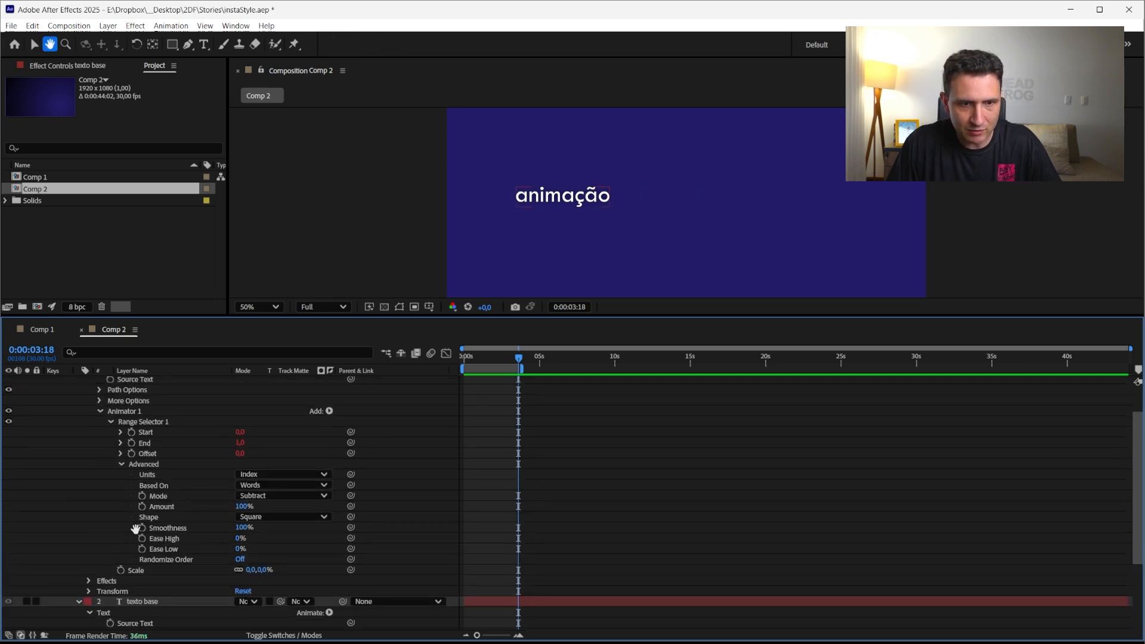
{"action": "left_click", "coordinate": [149, 381]}
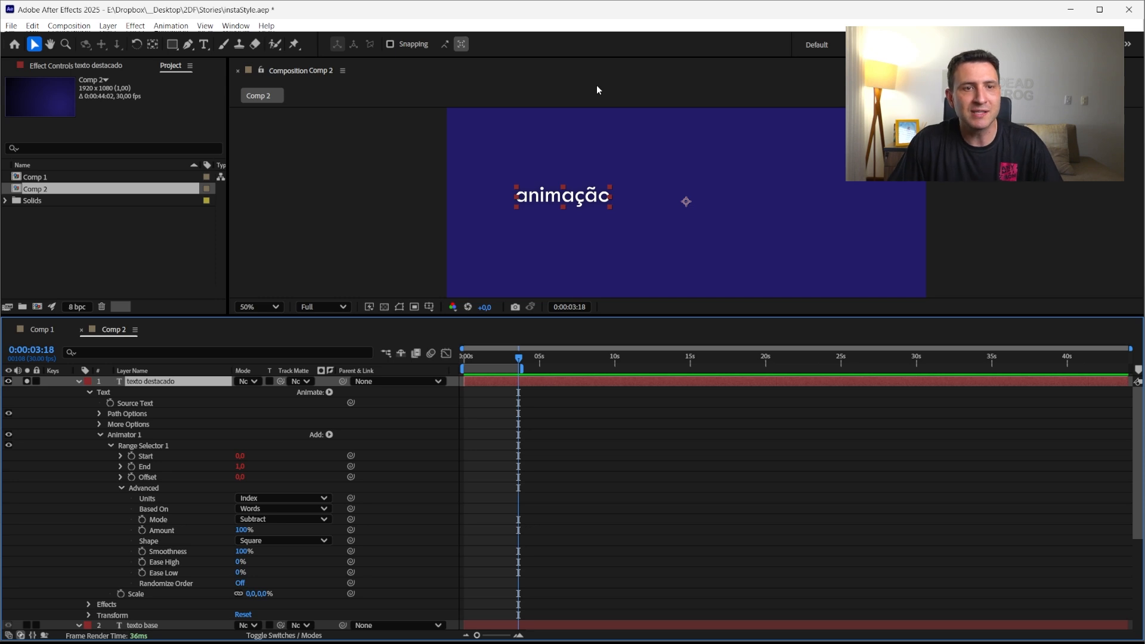
{"action": "left_click", "coordinate": [102, 65]}
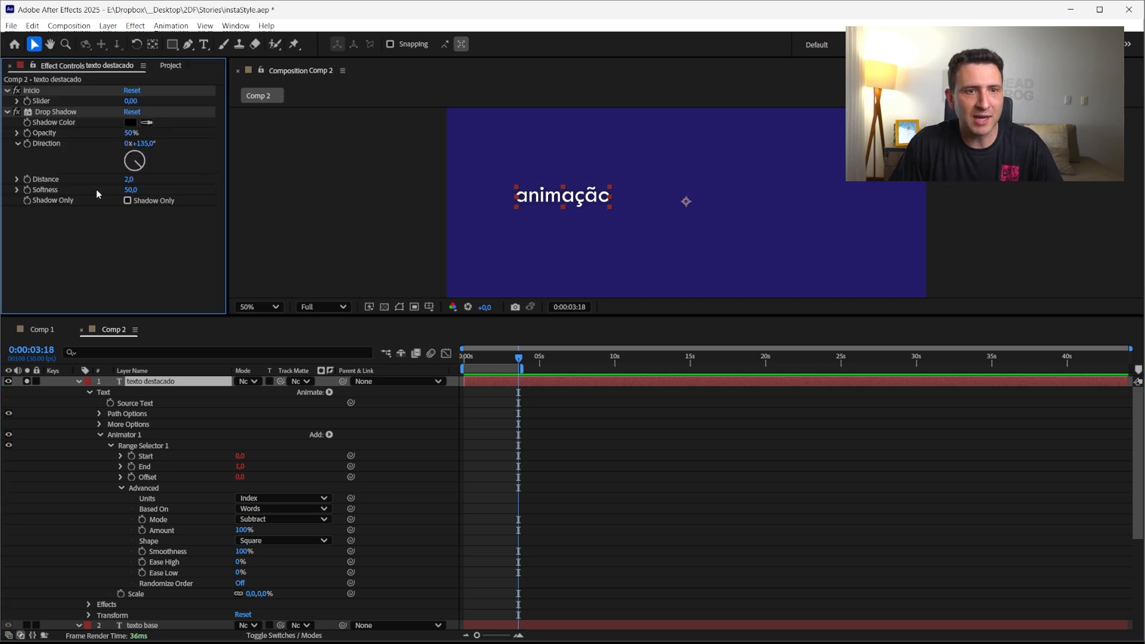
{"action": "left_click", "coordinate": [50, 91]}
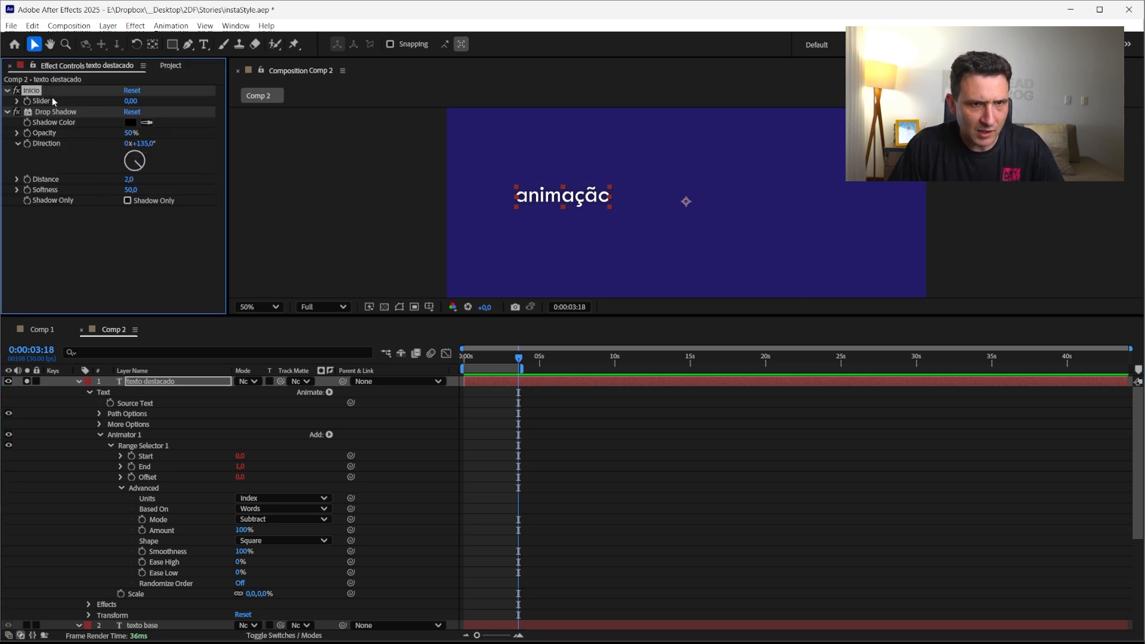
{"action": "key", "text": "Delete"}
Apply a Gradient Ramp effect to the texto destacado layer
{"action": "right_click", "coordinate": [79, 217]}
{"action": "left_click", "coordinate": [121, 205]}
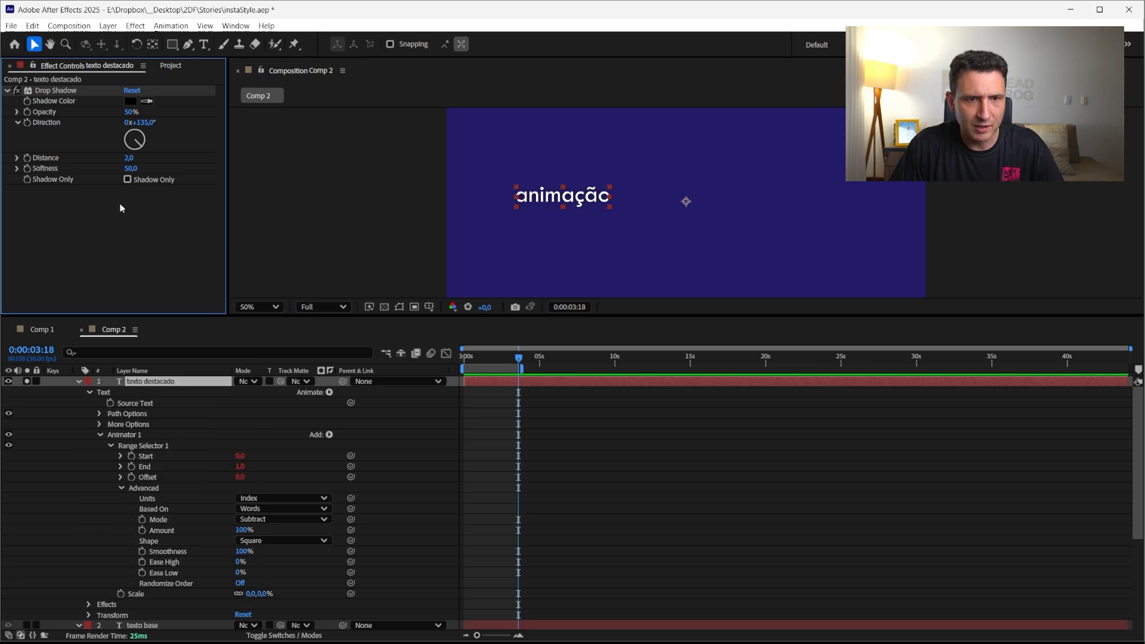
{"action": "key", "text": "ctrl+space"}
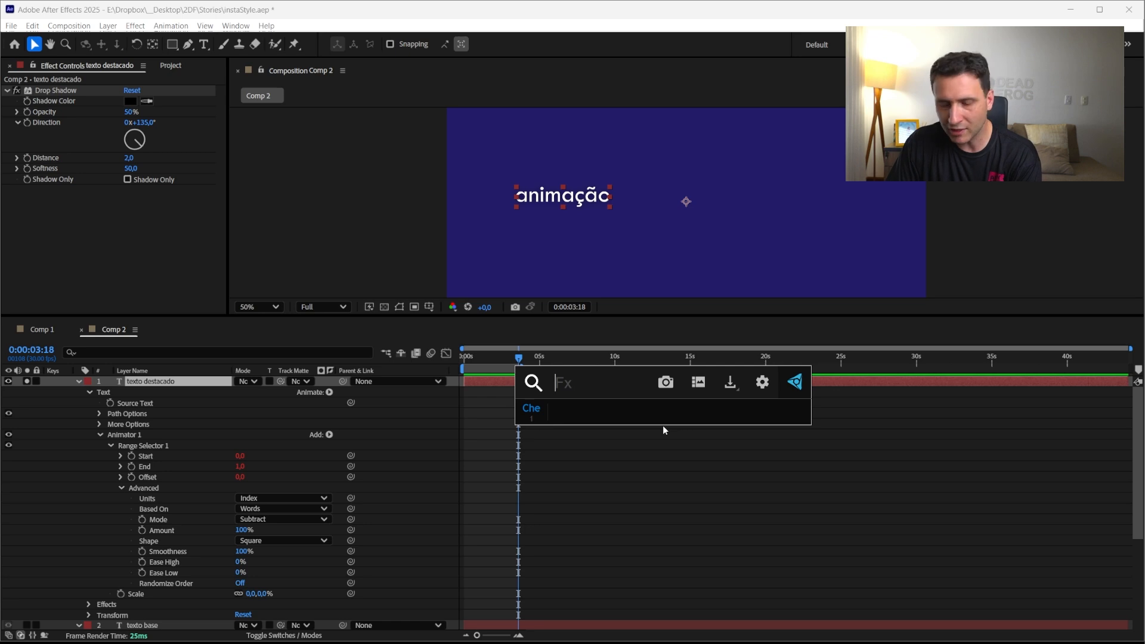
{"action": "type", "text": "gra"}
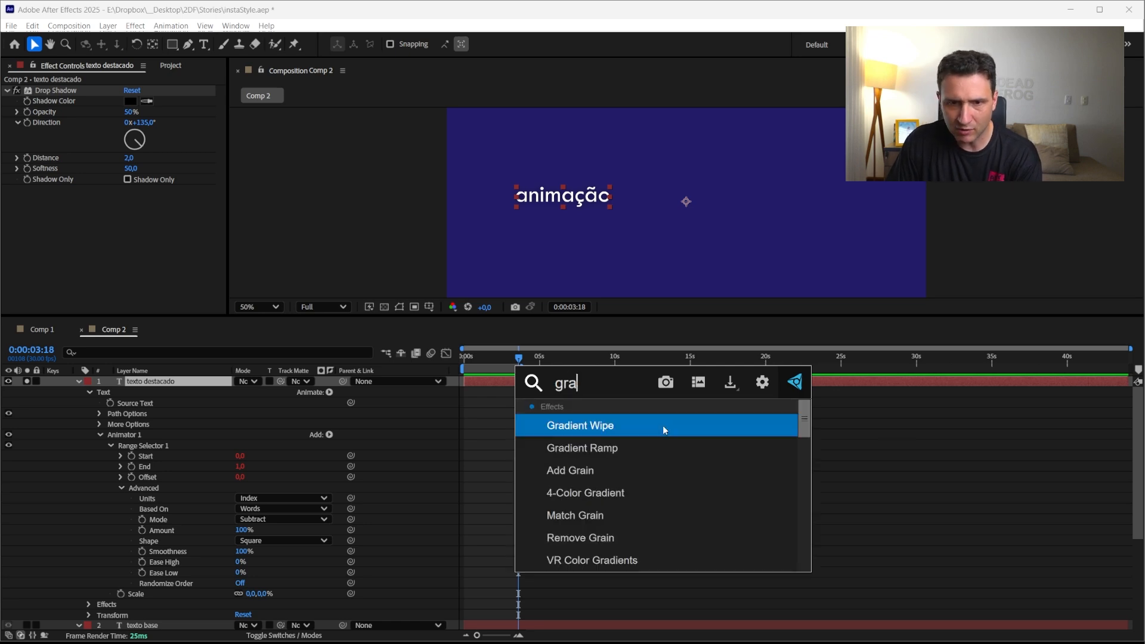
{"action": "key", "text": "Down"}
{"action": "key", "text": "Return"}
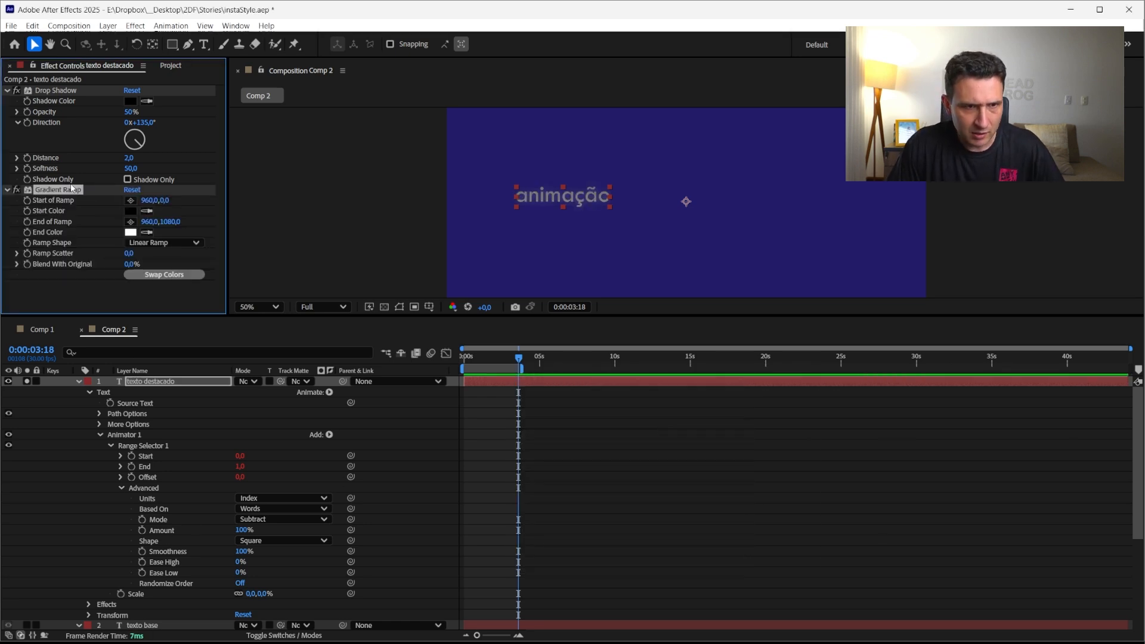
Move Gradient Ramp above Drop Shadow and set its colors to yellow and magenta
{"action": "left_click_drag", "start_coordinate": [69, 191], "coordinate": [66, 89]}
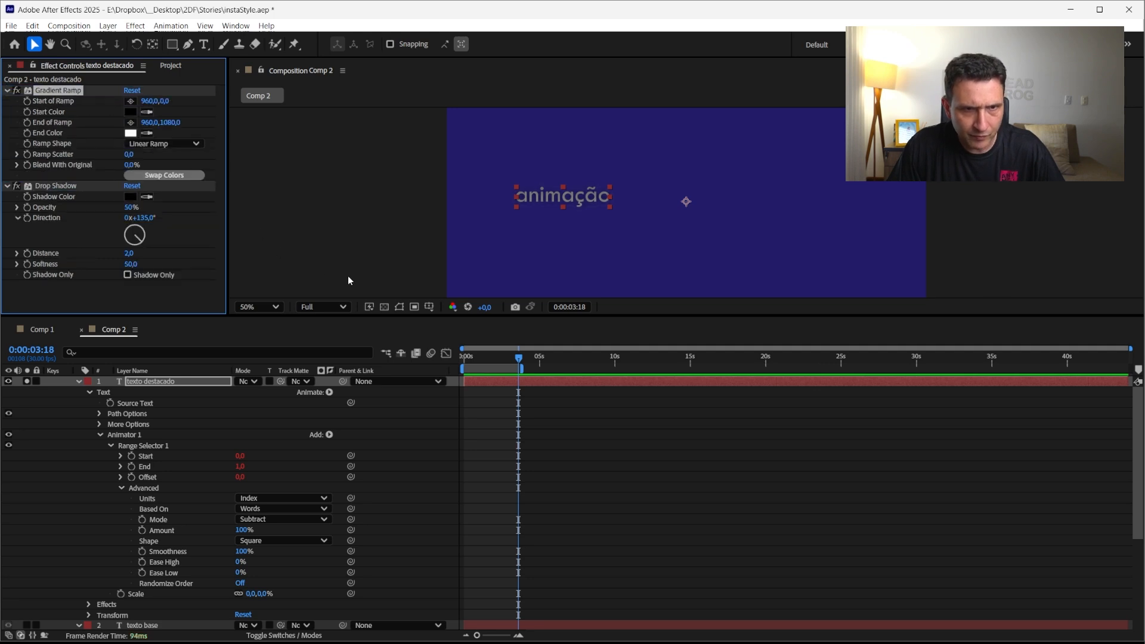
{"action": "left_click", "coordinate": [131, 113]}
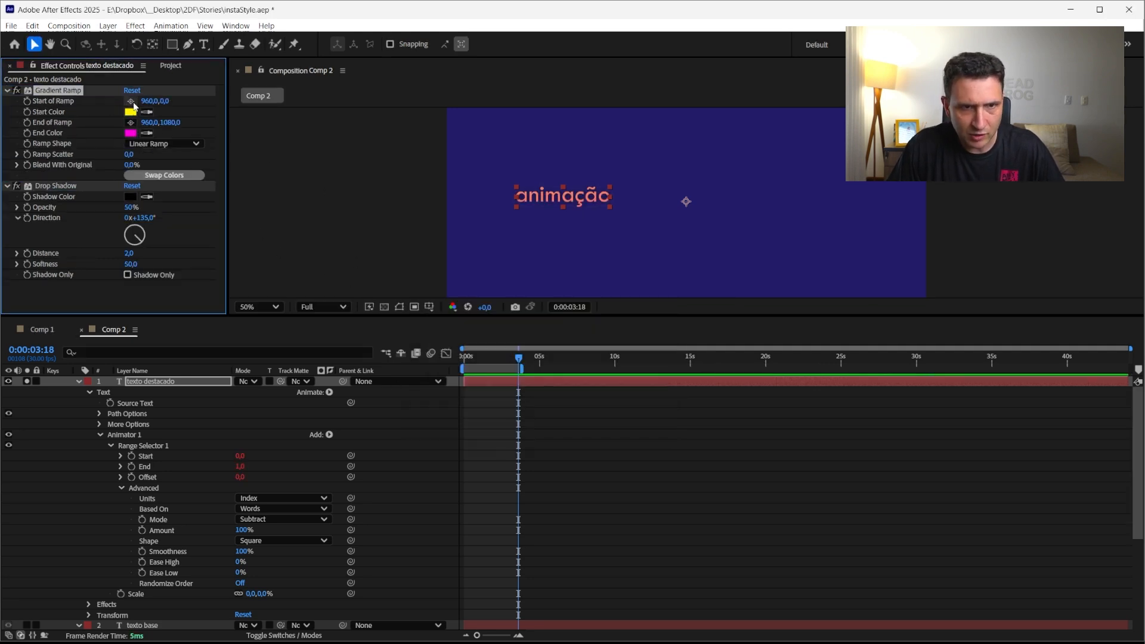
Place the ramp's start point at the first word's left edge and end point at its right edge
{"action": "left_click", "coordinate": [131, 102]}
{"action": "left_click", "coordinate": [506, 202]}
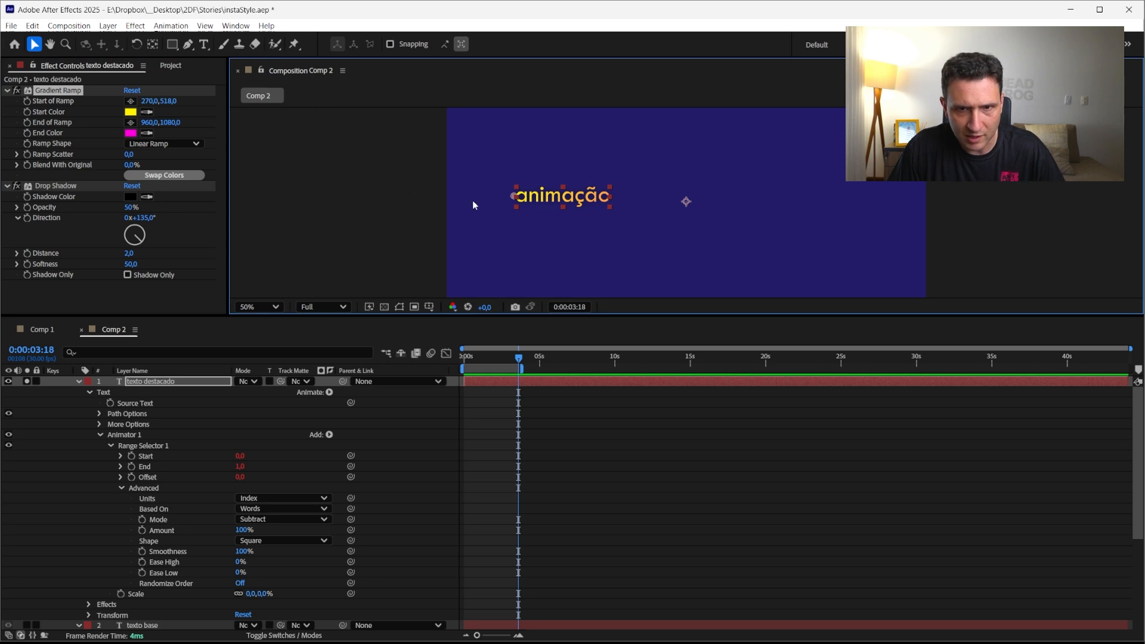
{"action": "left_click", "coordinate": [50, 99]}
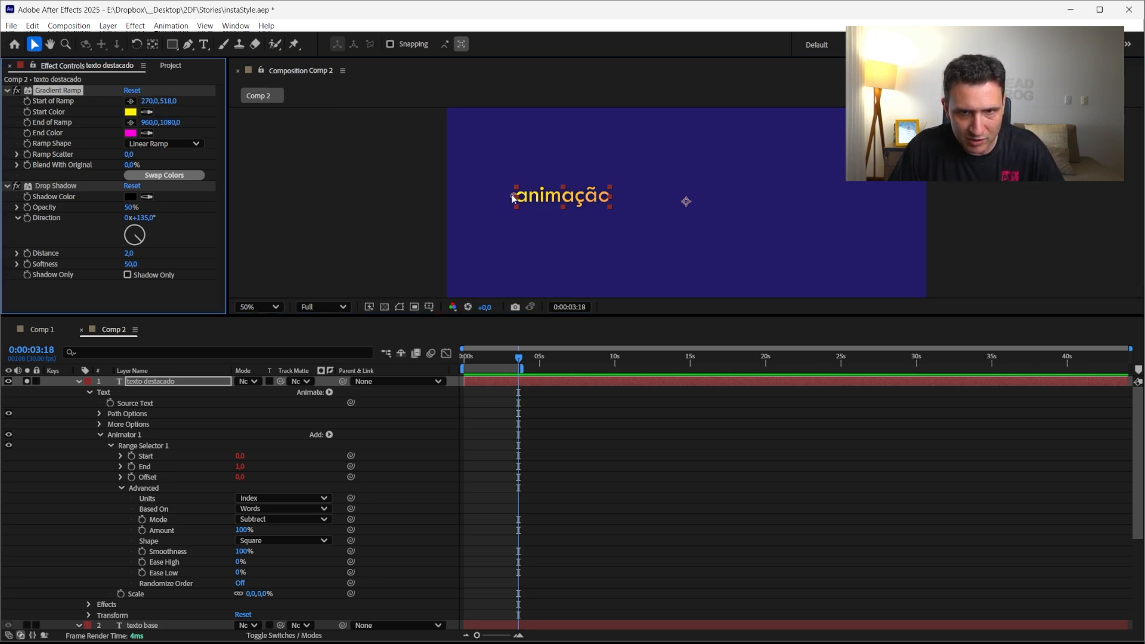
{"action": "left_click_drag", "start_coordinate": [512, 198], "coordinate": [516, 200]}
{"action": "left_click", "coordinate": [131, 125]}
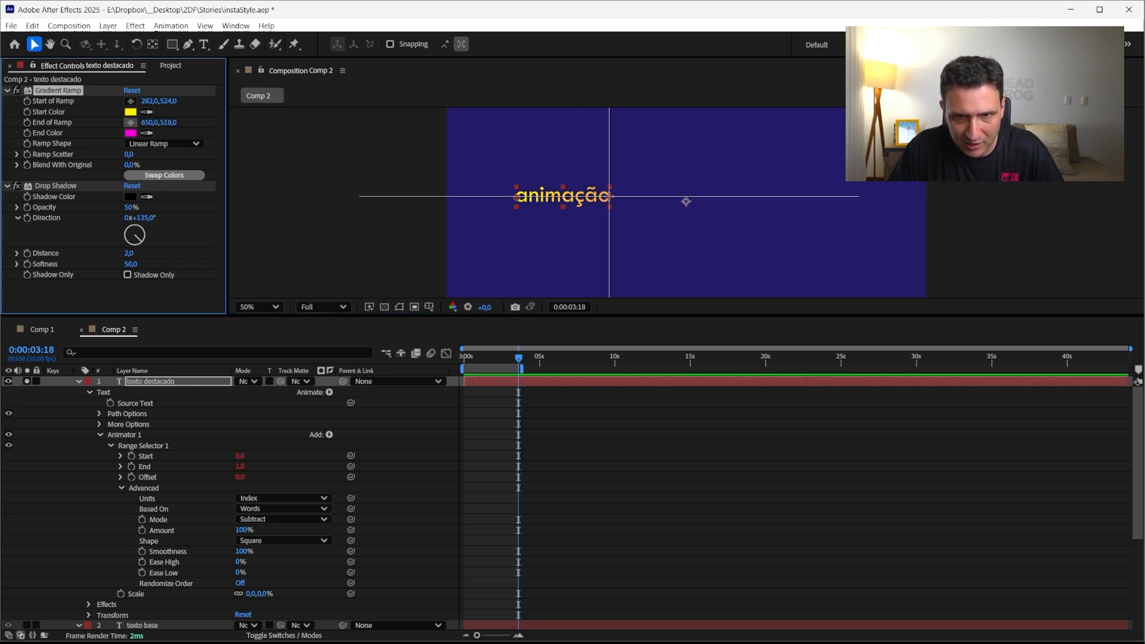
{"action": "left_click", "coordinate": [609, 196]}
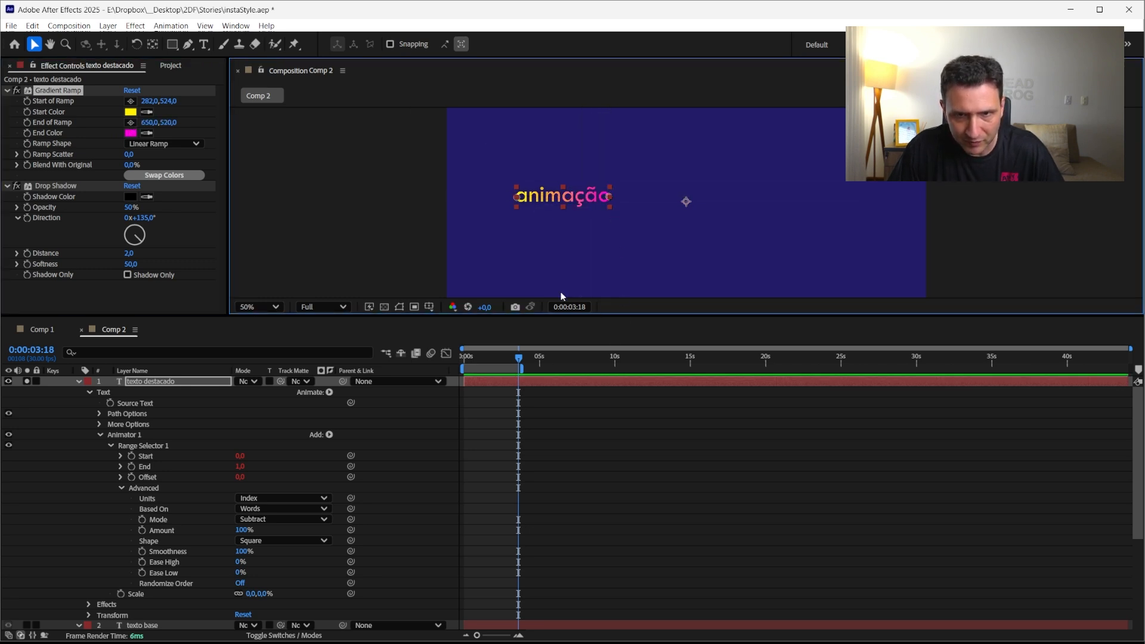
Set the Y value of both Start of Ramp and End of Ramp to 540
{"action": "left_click", "coordinate": [170, 103]}
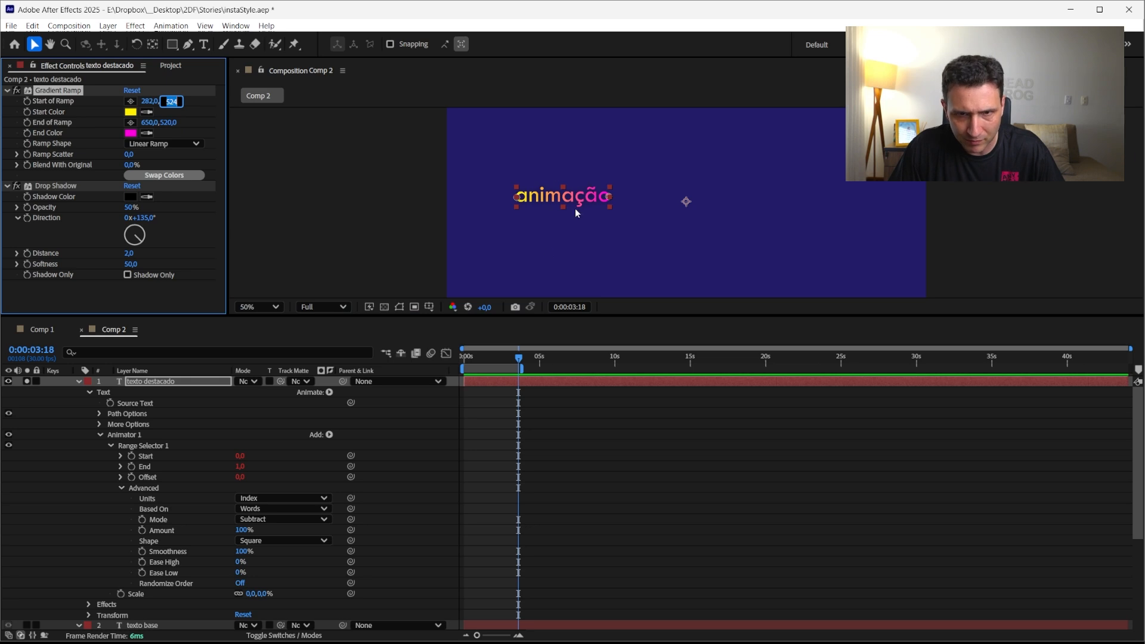
{"action": "type", "text": "540"}
{"action": "key", "text": "Return"}
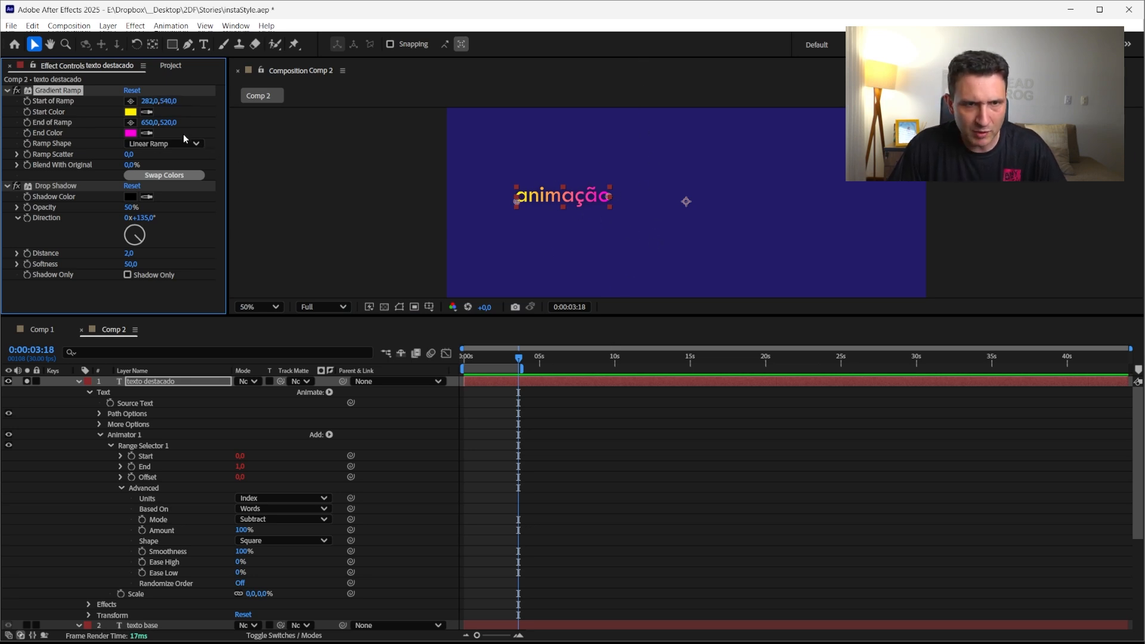
{"action": "left_click", "coordinate": [169, 123]}
{"action": "type", "text": "540"}
{"action": "key", "text": "Return"}
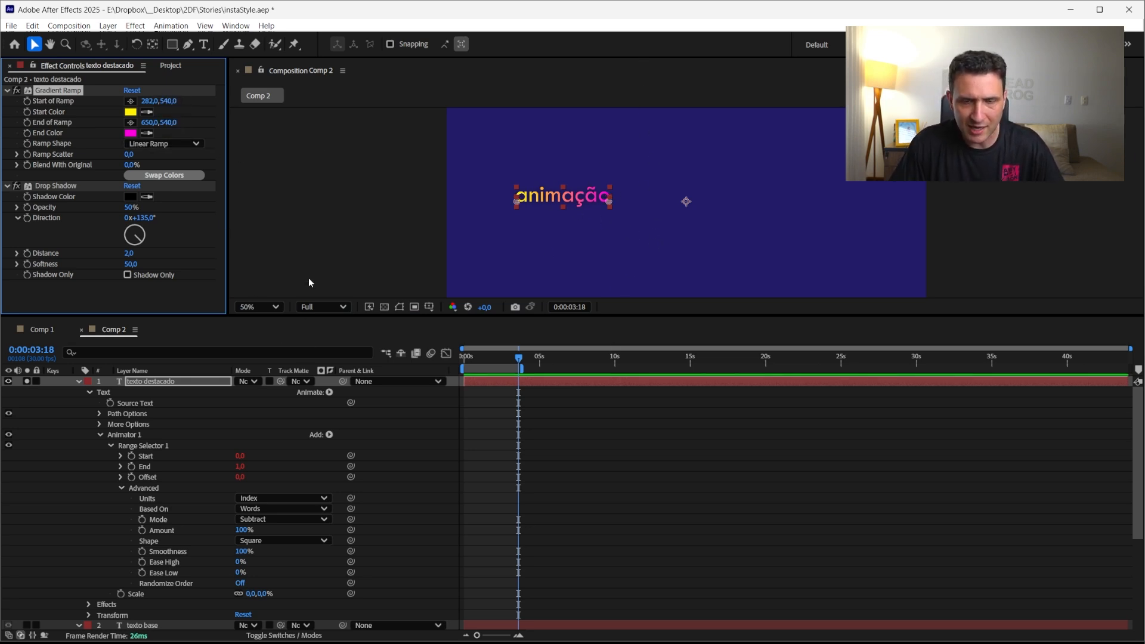
Toggle the texto base layer's solo switch and collapse both text layers
{"action": "left_click", "coordinate": [549, 476]}
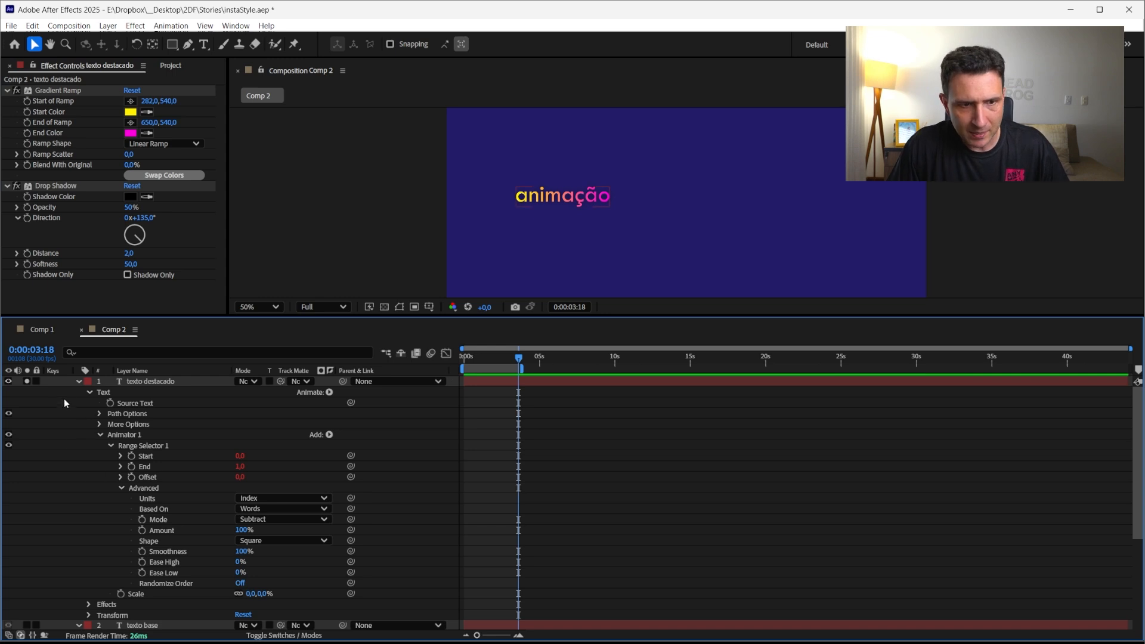
{"action": "left_click", "coordinate": [78, 382]}
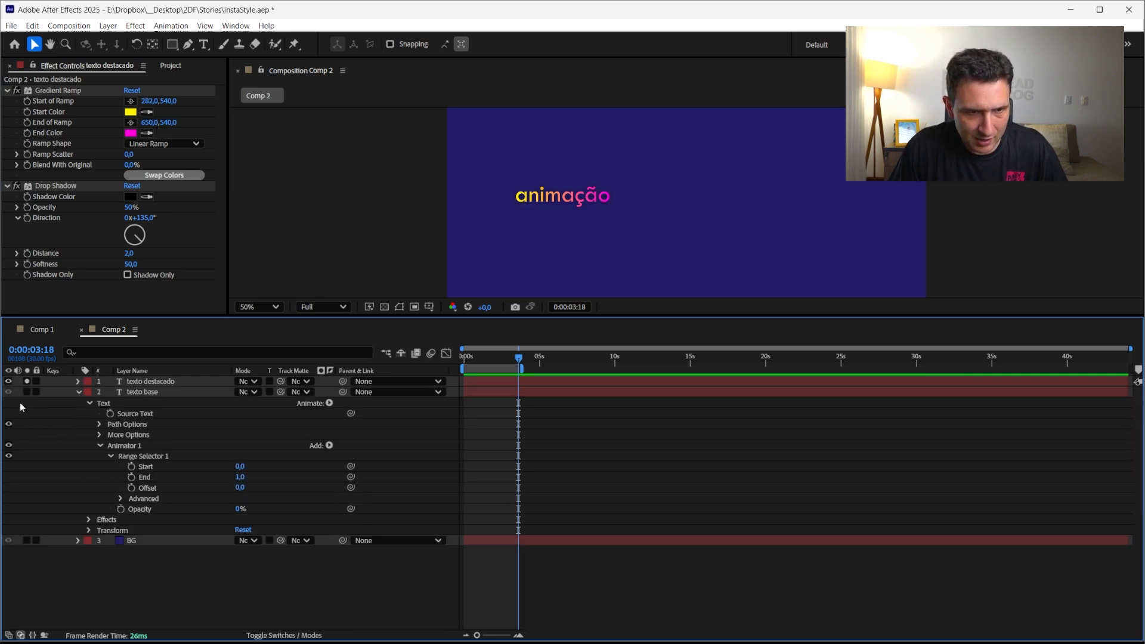
{"action": "left_click", "coordinate": [27, 392]}
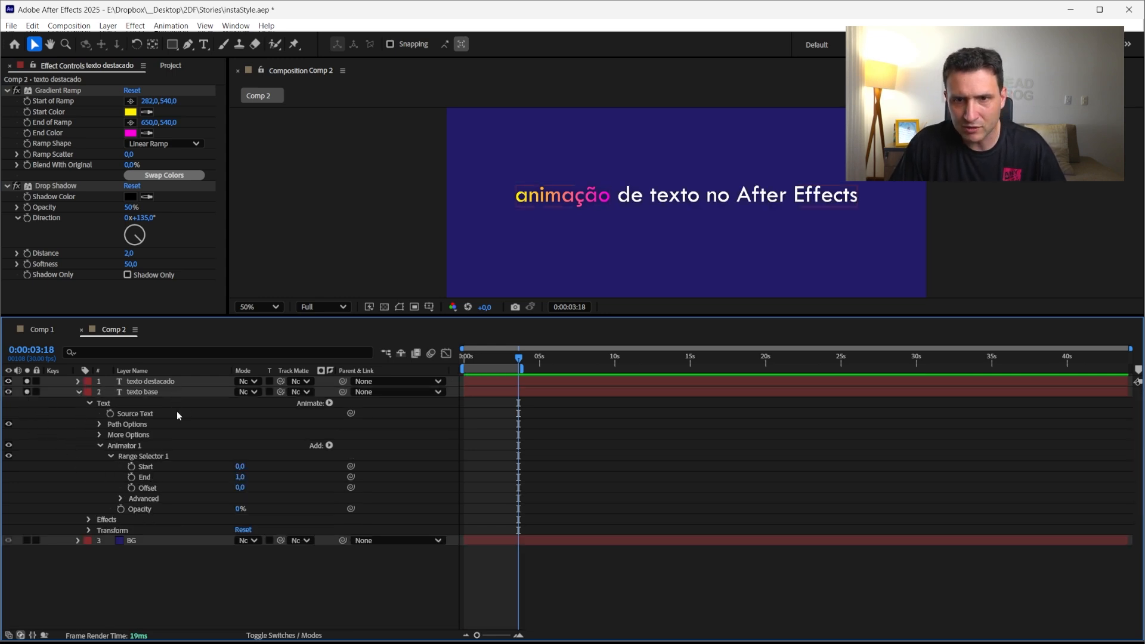
{"action": "left_click", "coordinate": [79, 392]}
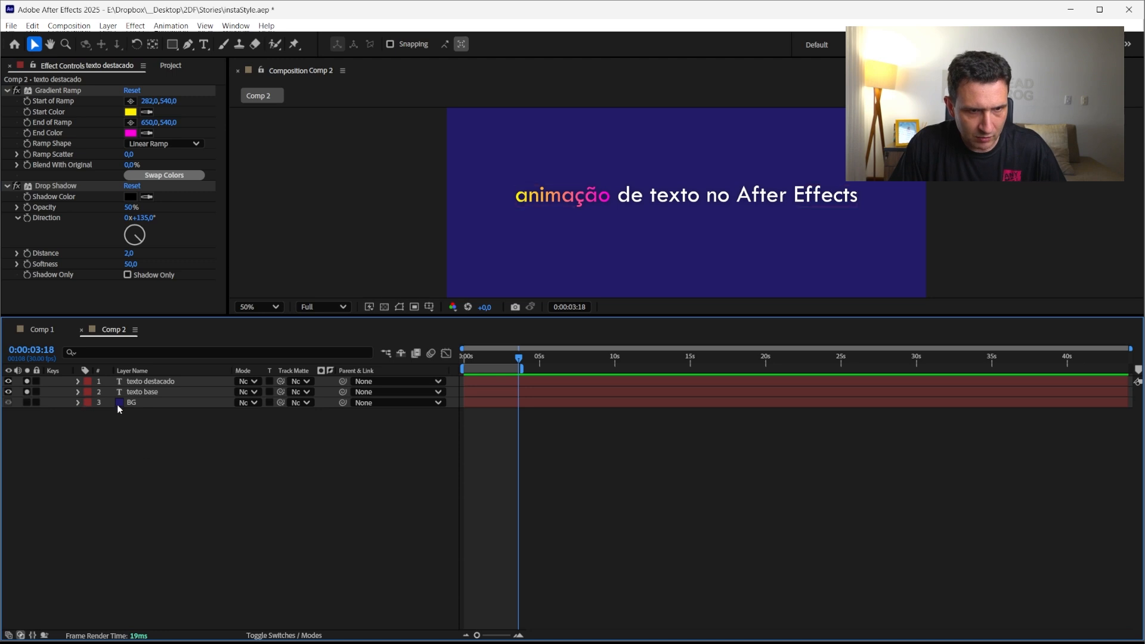
Delete the inicio slider effect from the texto base layer
{"action": "left_click", "coordinate": [159, 382]}
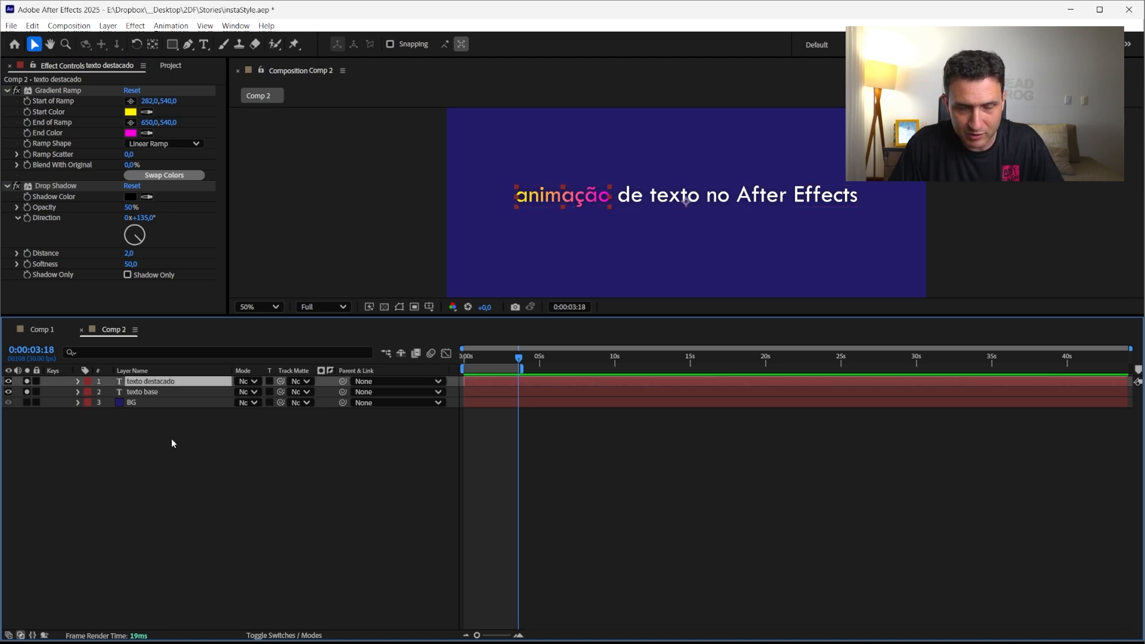
{"action": "left_click", "coordinate": [78, 381]}
{"action": "left_click", "coordinate": [79, 381]}
{"action": "left_click", "coordinate": [142, 395]}
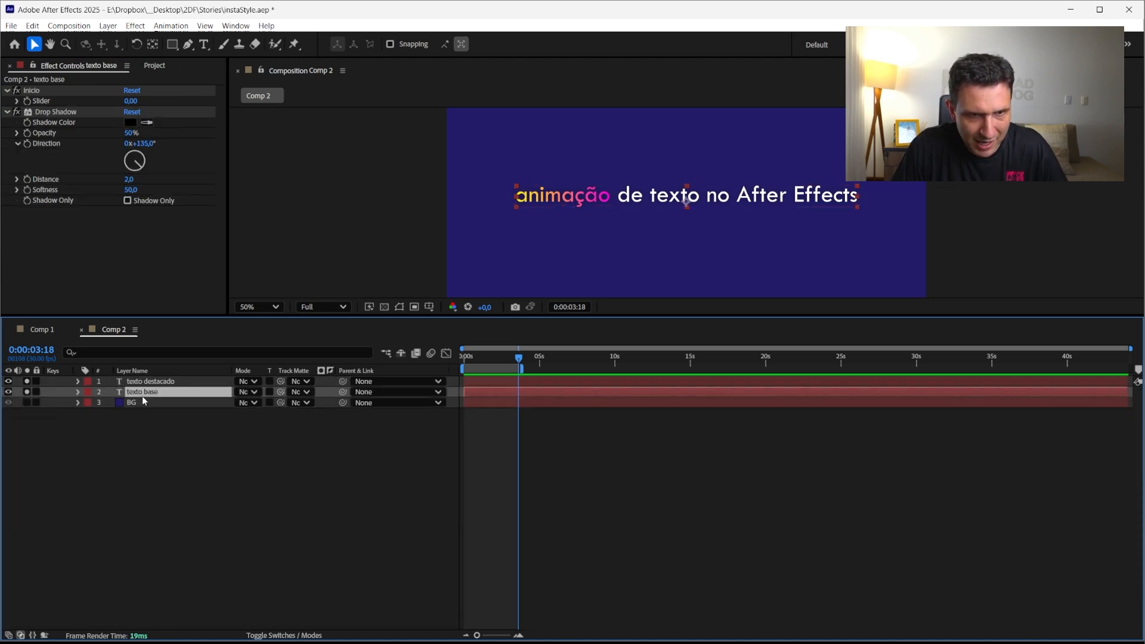
{"action": "left_click", "coordinate": [36, 93]}
{"action": "key", "text": "Delete"}
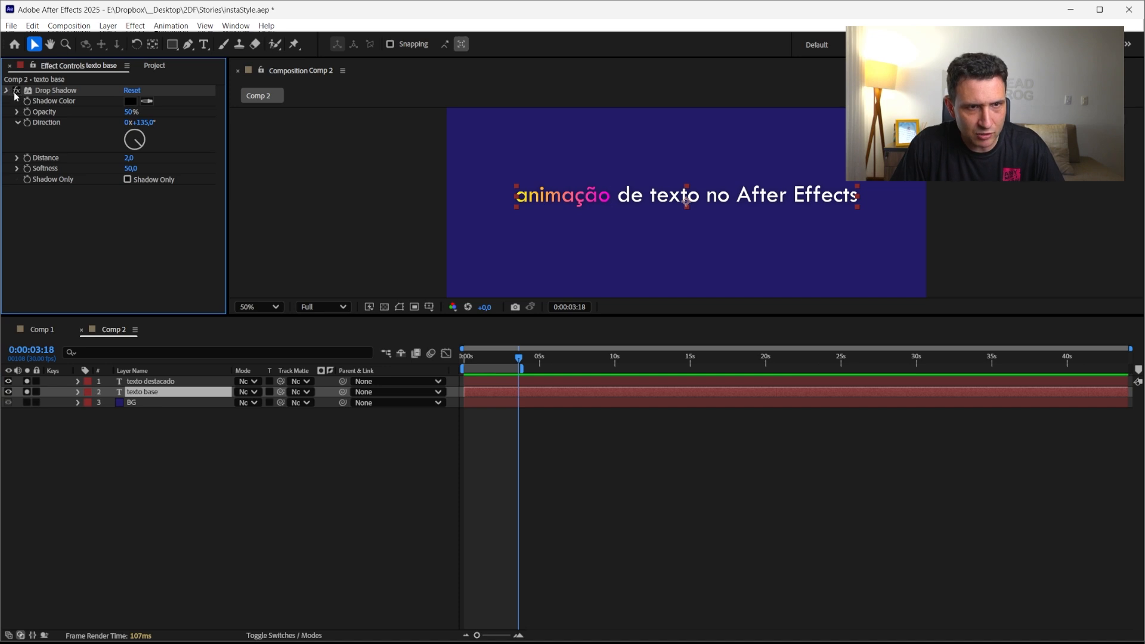
{"action": "left_click", "coordinate": [14, 93]}
{"action": "left_click", "coordinate": [297, 477]}
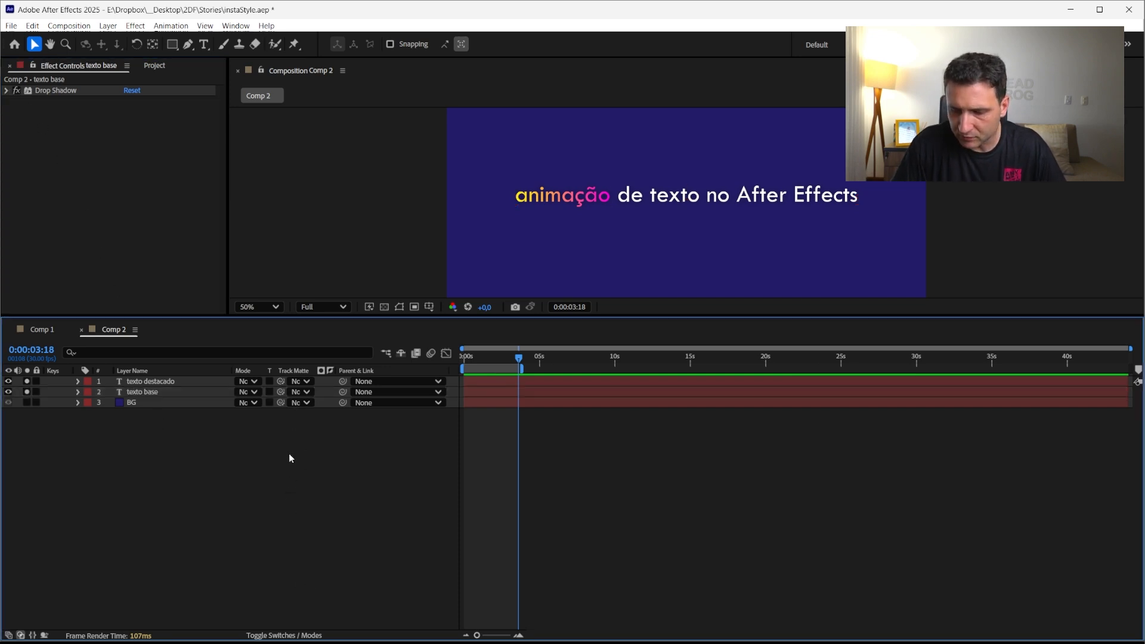
Create a new null layer and name it CT
{"action": "key", "text": "ctrl+alt+shift+y"}
{"action": "key", "text": "Return"}
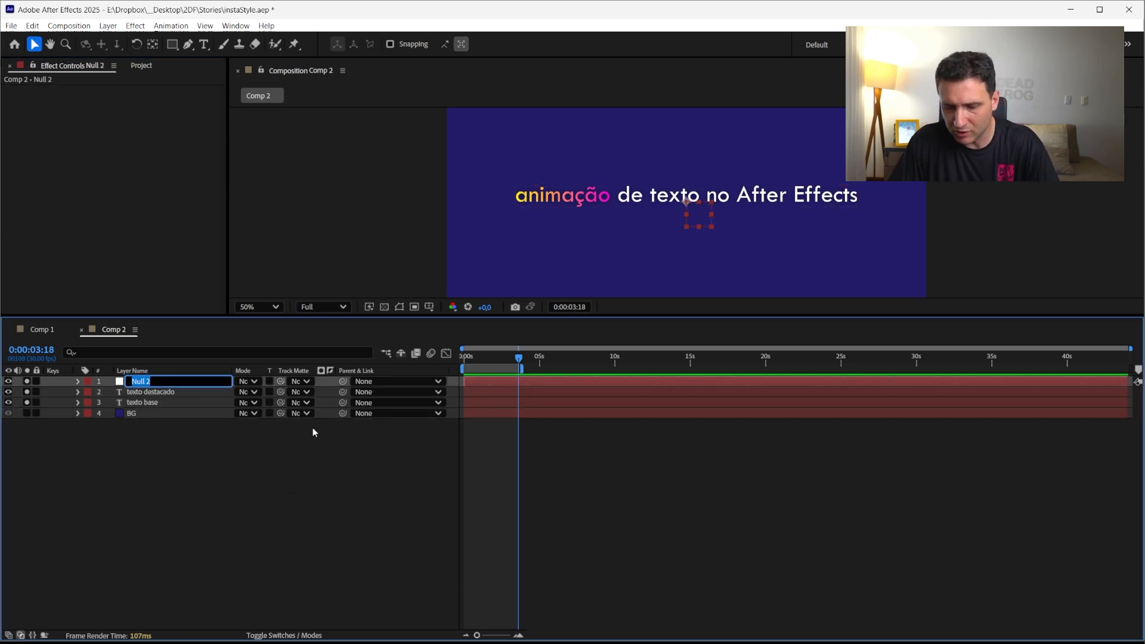
{"action": "type", "text": "CT"}
{"action": "key", "text": "Return"}
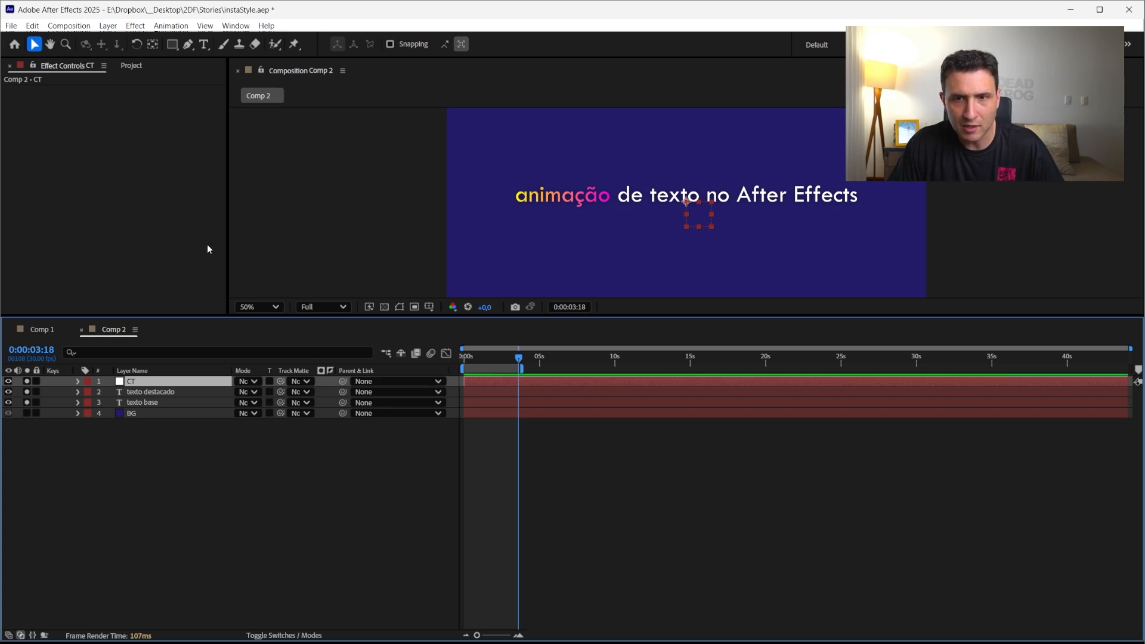
Add a Slider Control effect to the CT null and rename it inicio
{"action": "right_click", "coordinate": [91, 128]}
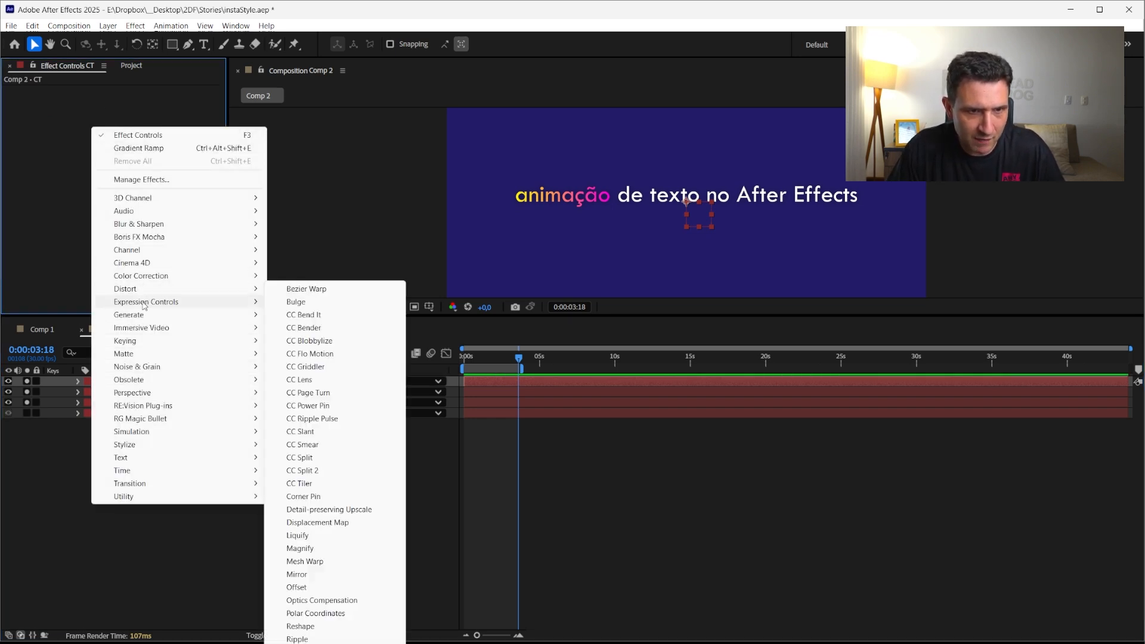
{"action": "mouse_move", "coordinate": [142, 305]}
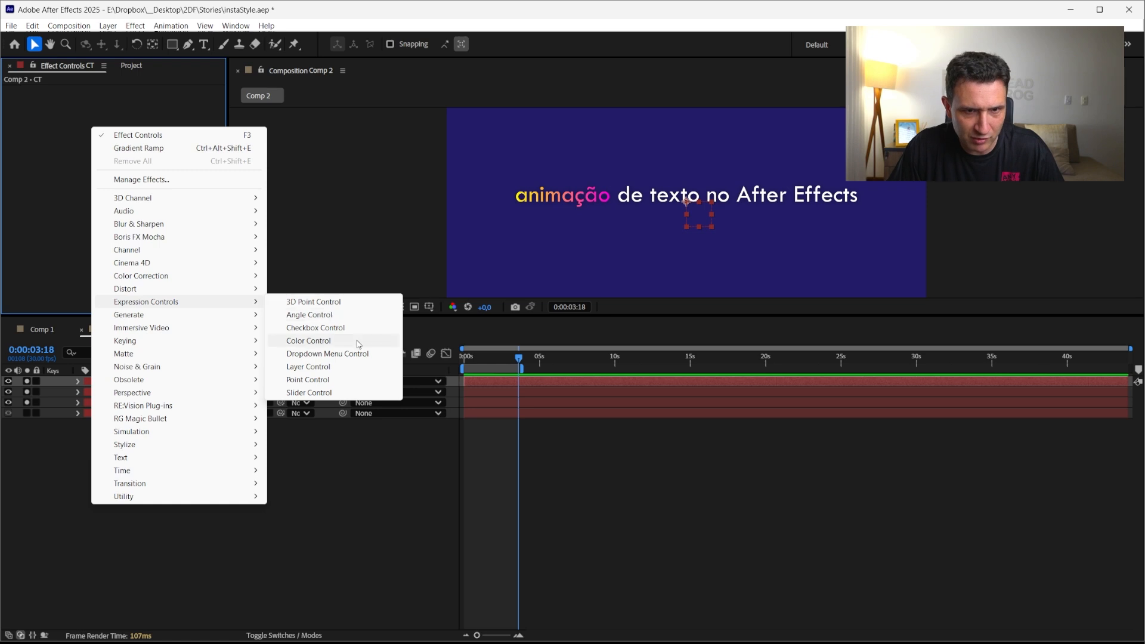
{"action": "left_click", "coordinate": [300, 393]}
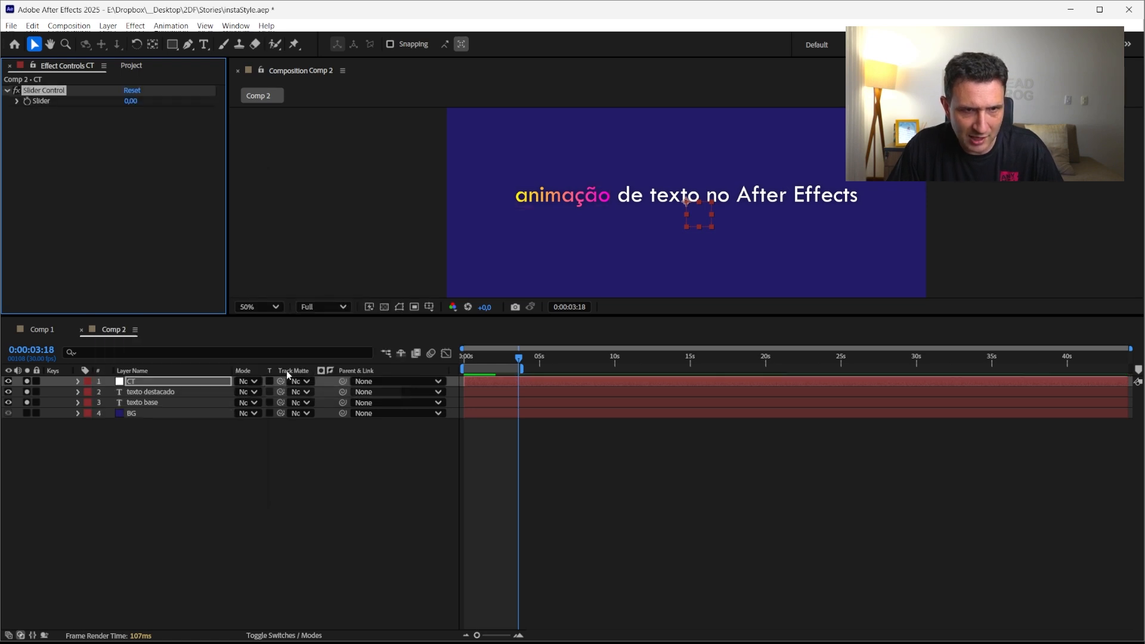
{"action": "type", "text": "inicio"}
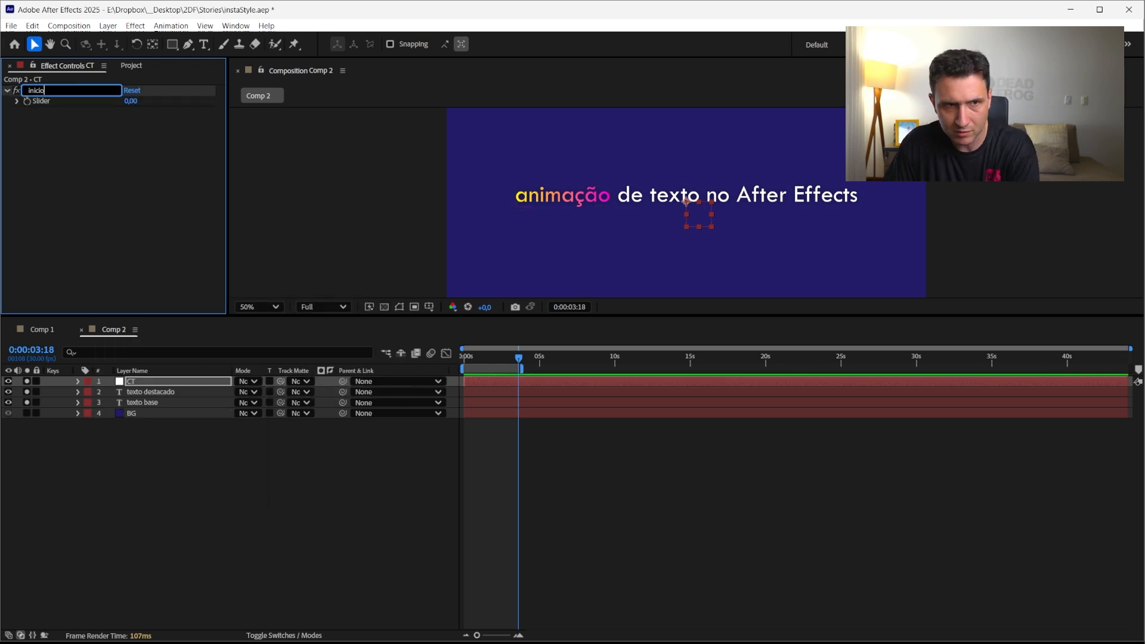
{"action": "key", "text": "Return"}
Duplicate the slider twice, naming the copies fim and offset
{"action": "key", "text": "ctrl+d"}
{"action": "key", "text": "Return"}
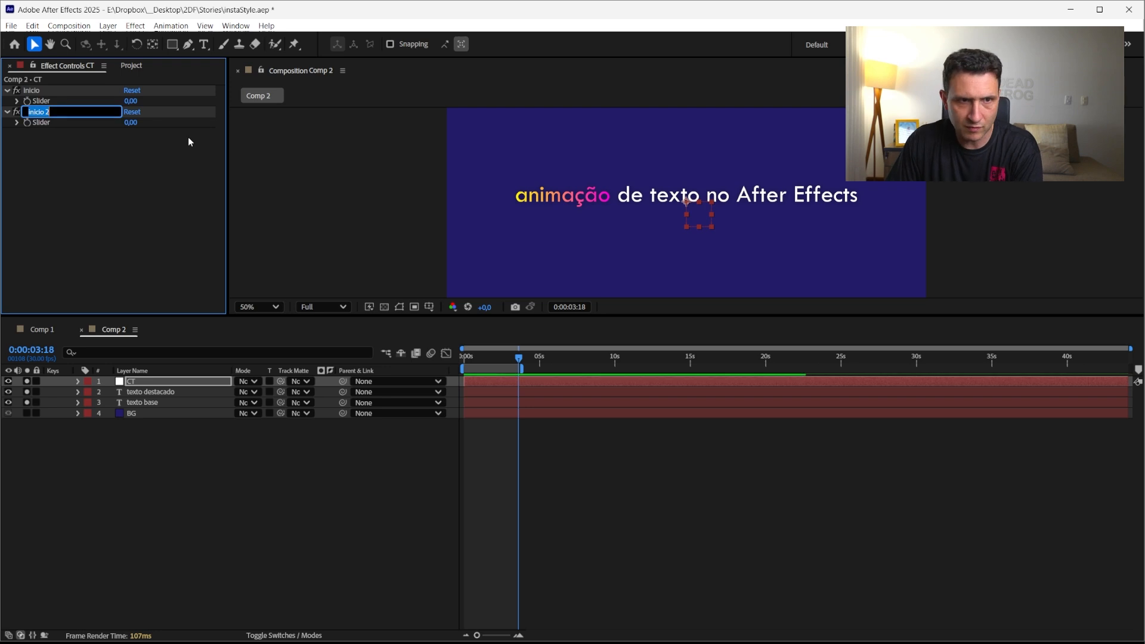
{"action": "type", "text": "fim"}
{"action": "key", "text": "Return"}
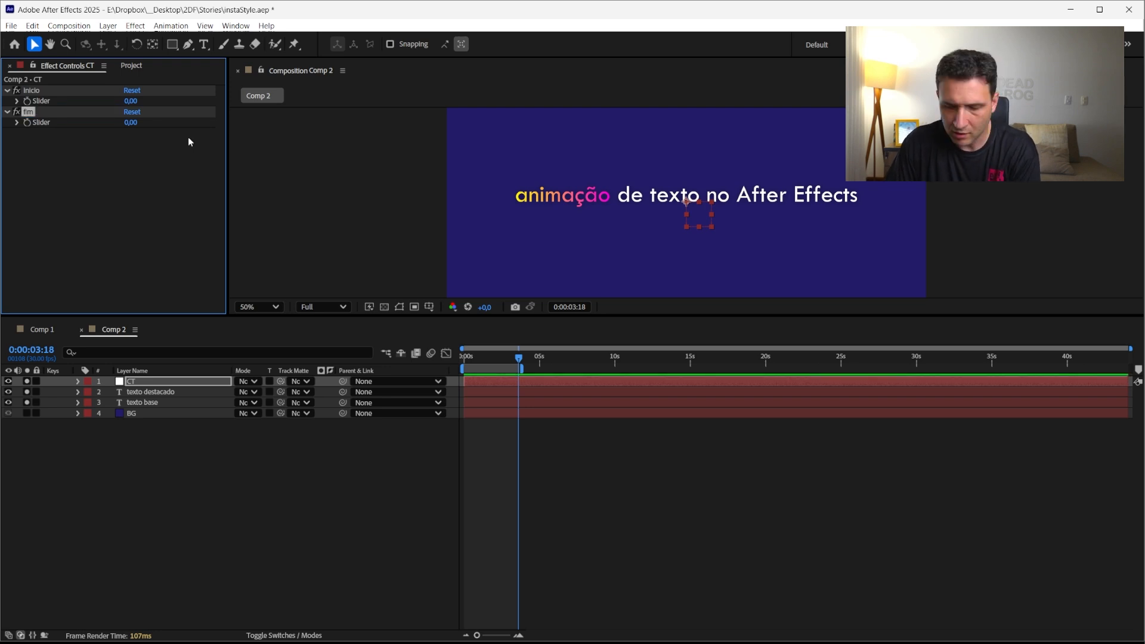
{"action": "key", "text": "ctrl+d"}
{"action": "key", "text": "Return"}
{"action": "type", "text": "offset"}
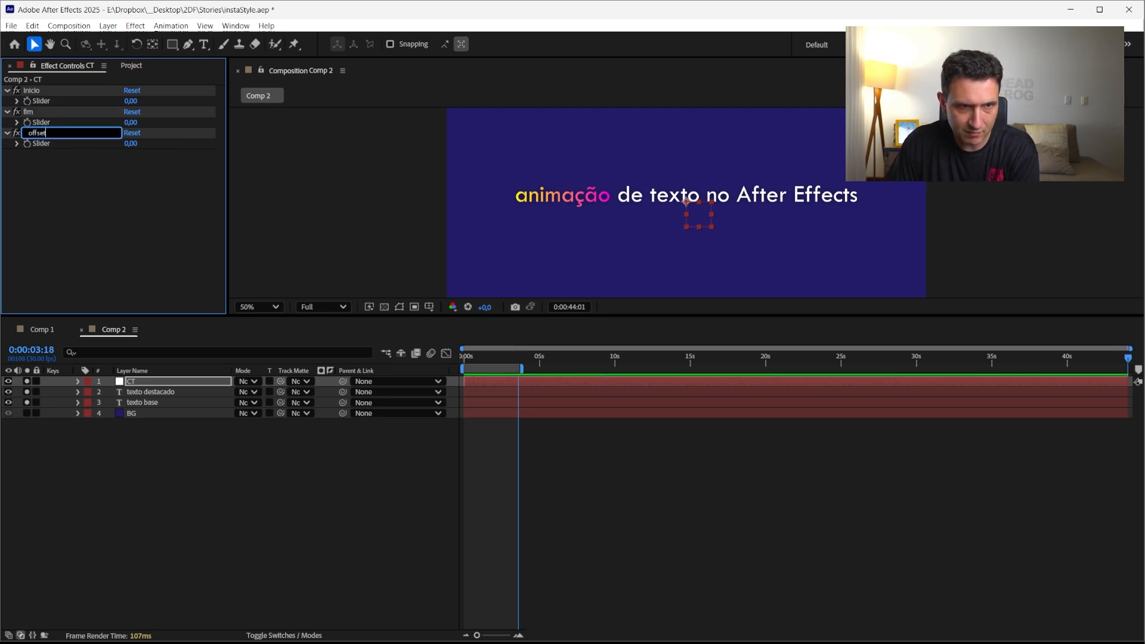
{"action": "key", "text": "Return"}
Link texto base's Range Selector Start, End and Offset to CT's inicio, fim and offset sliders
{"action": "double_click", "coordinate": [130, 404]}
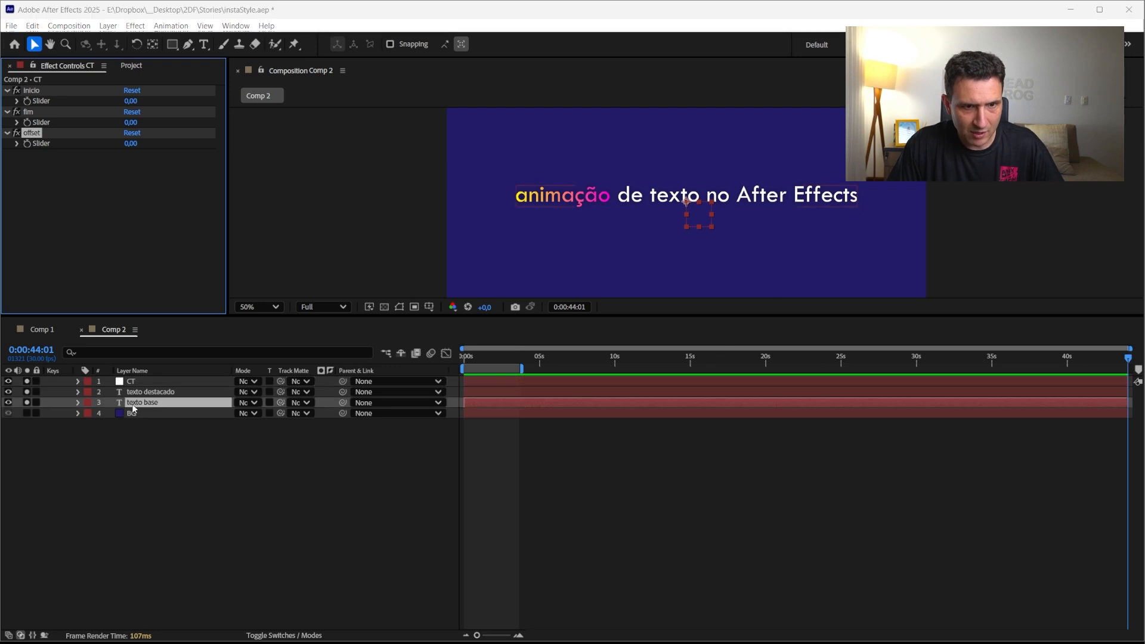
{"action": "left_click", "coordinate": [78, 403]}
{"action": "left_click", "coordinate": [146, 477]}
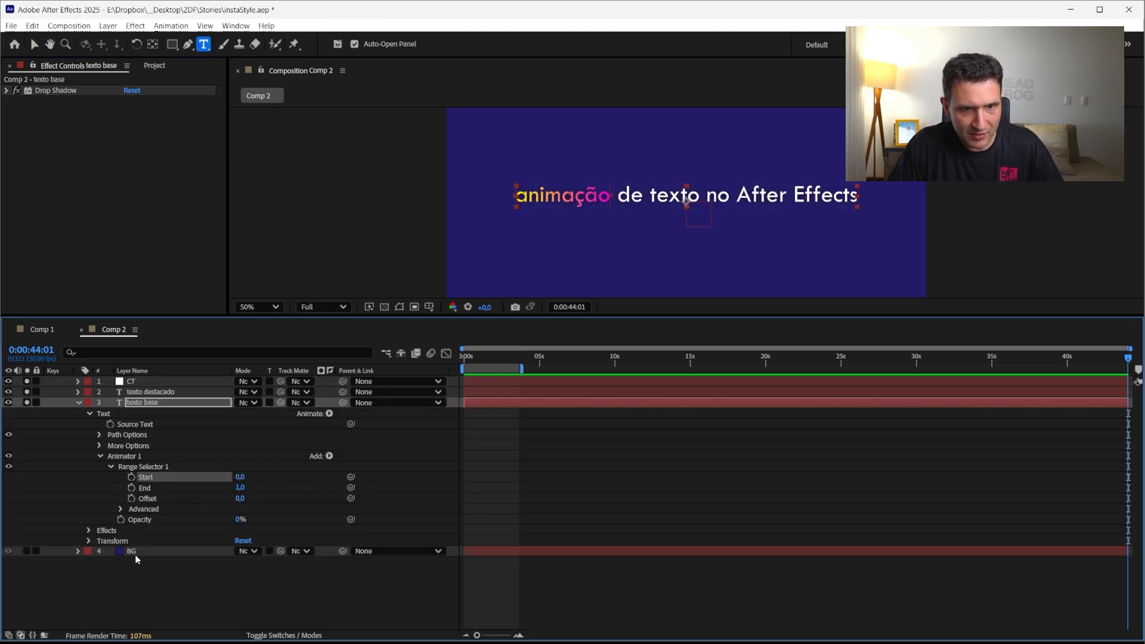
{"action": "left_click", "coordinate": [130, 381]}
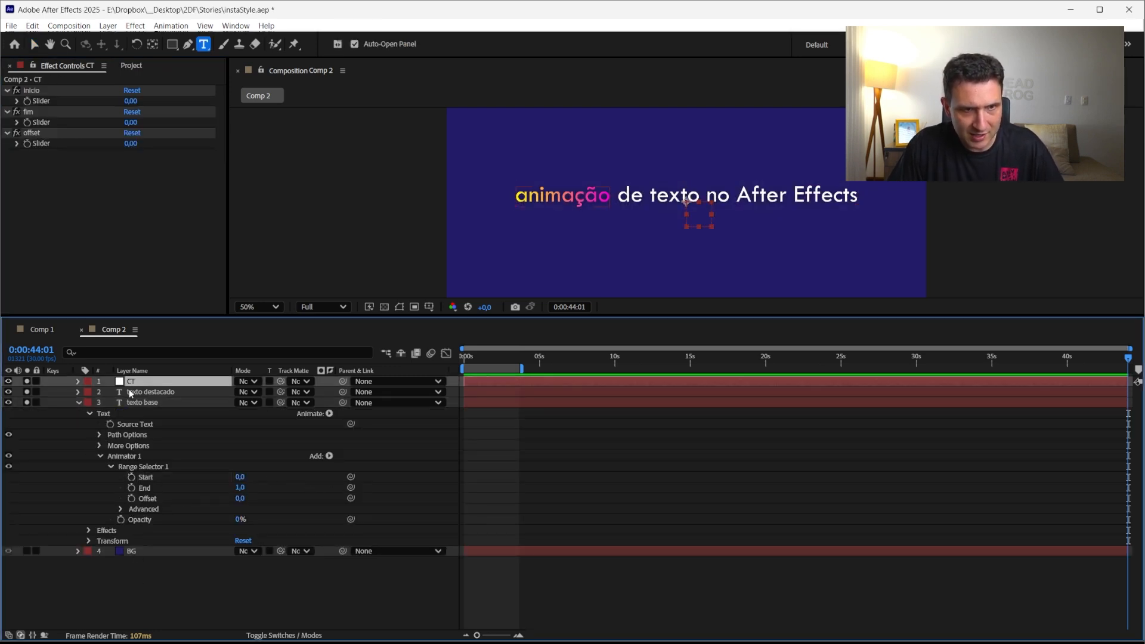
{"action": "left_click", "coordinate": [33, 67]}
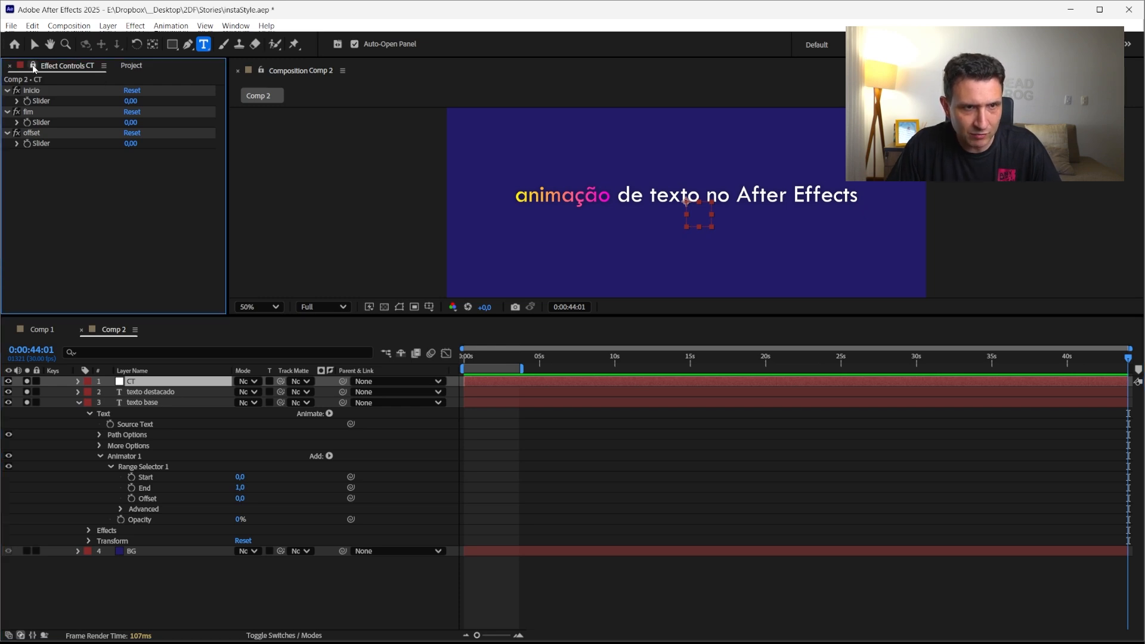
{"action": "left_click", "coordinate": [135, 402]}
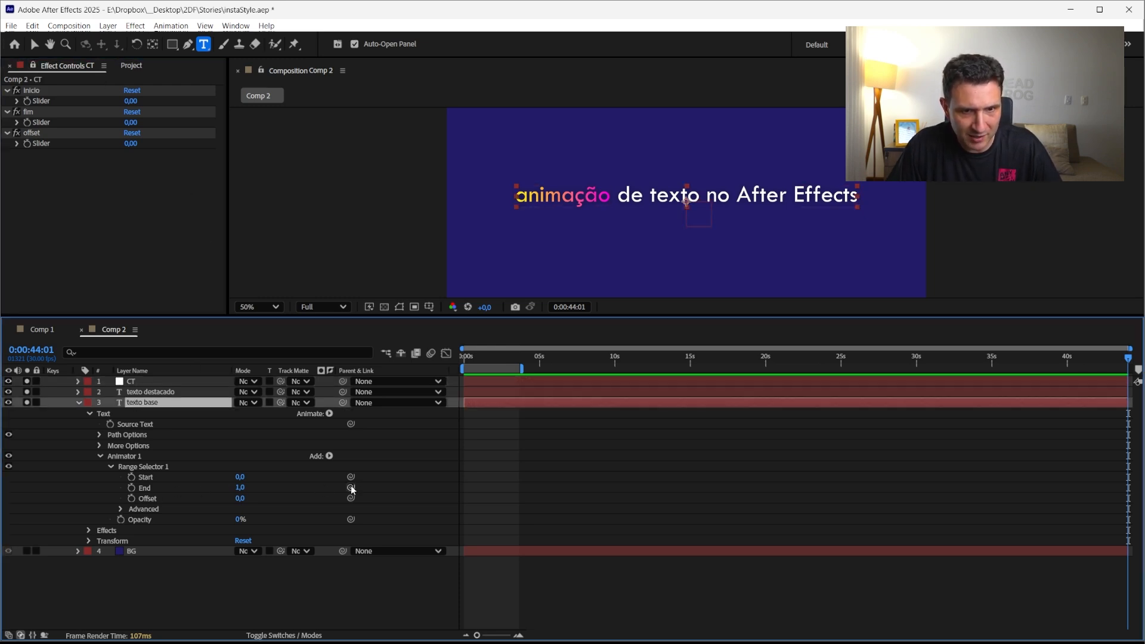
{"action": "left_click_drag", "start_coordinate": [351, 479], "coordinate": [42, 102]}
{"action": "left_click_drag", "start_coordinate": [351, 488], "coordinate": [38, 125]}
{"action": "left_click_drag", "start_coordinate": [351, 498], "coordinate": [45, 152]}
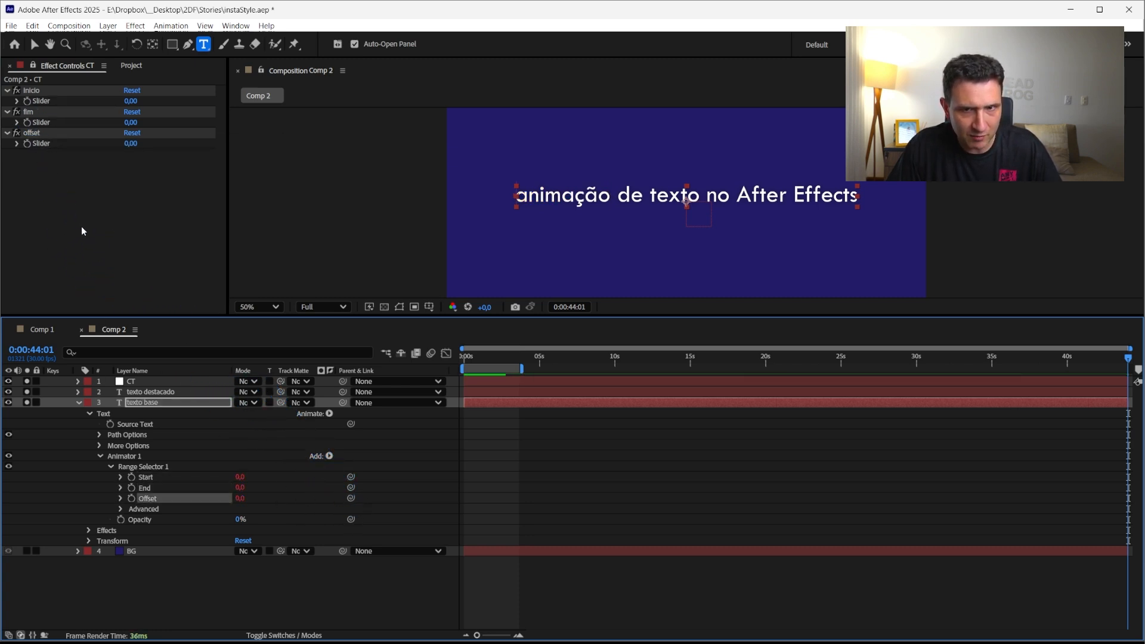
{"action": "left_click", "coordinate": [78, 403]}
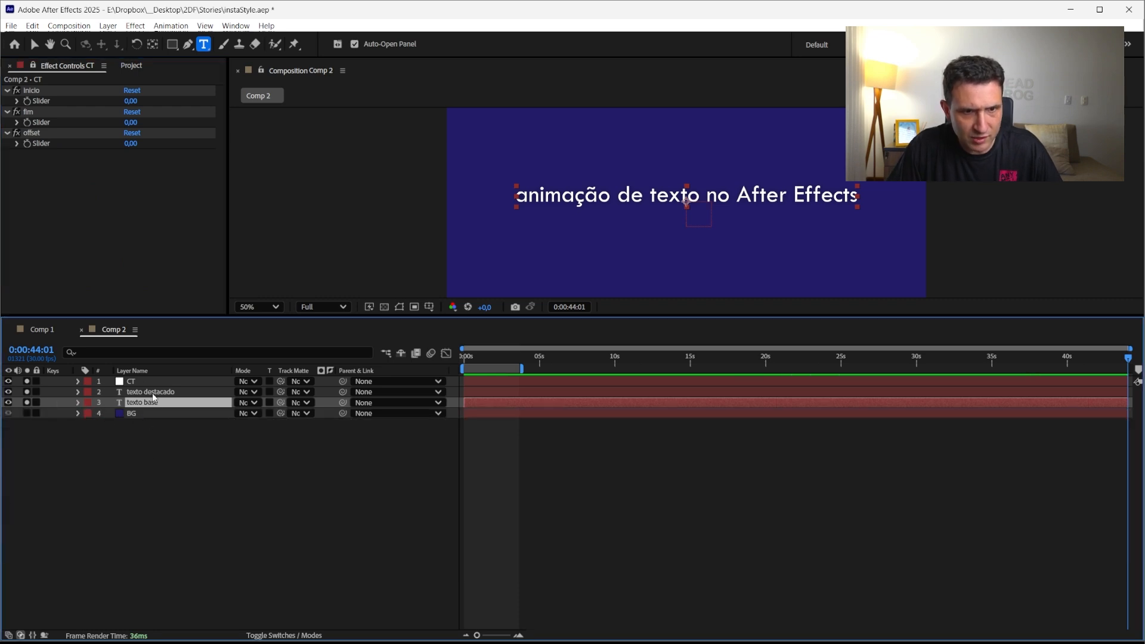
Set the fim slider on CT to 2
{"action": "key", "text": "Up"}
{"action": "key", "text": "Up"}
{"action": "key", "text": "Up"}
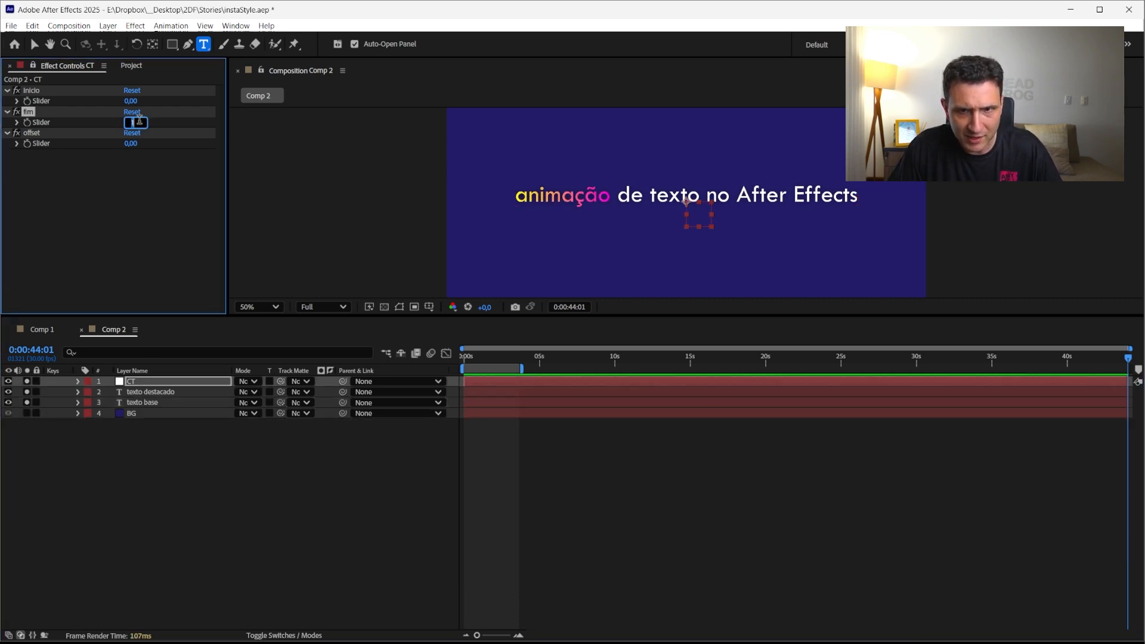
{"action": "key", "text": "Up"}
{"action": "key", "text": "Up"}
{"action": "key", "text": "Up"}
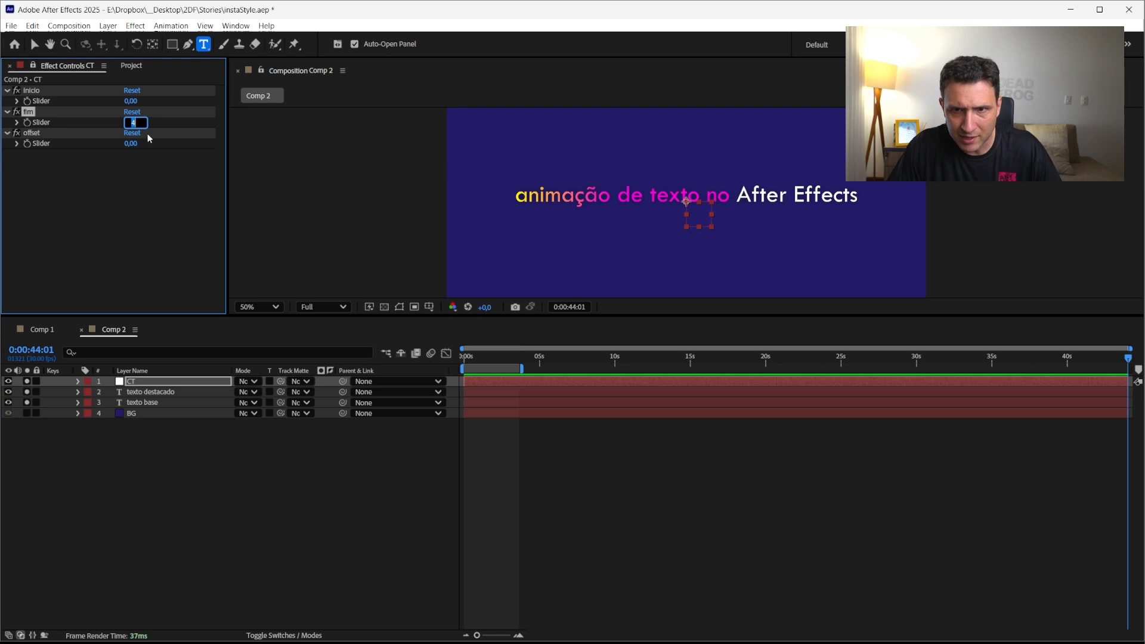
{"action": "key", "text": "Down"}
{"action": "key", "text": "Down"}
{"action": "key", "text": "Down"}
{"action": "key", "text": "Down"}
Step the offset slider up and down to preview the highlight moving across the words
{"action": "left_click", "coordinate": [128, 144]}
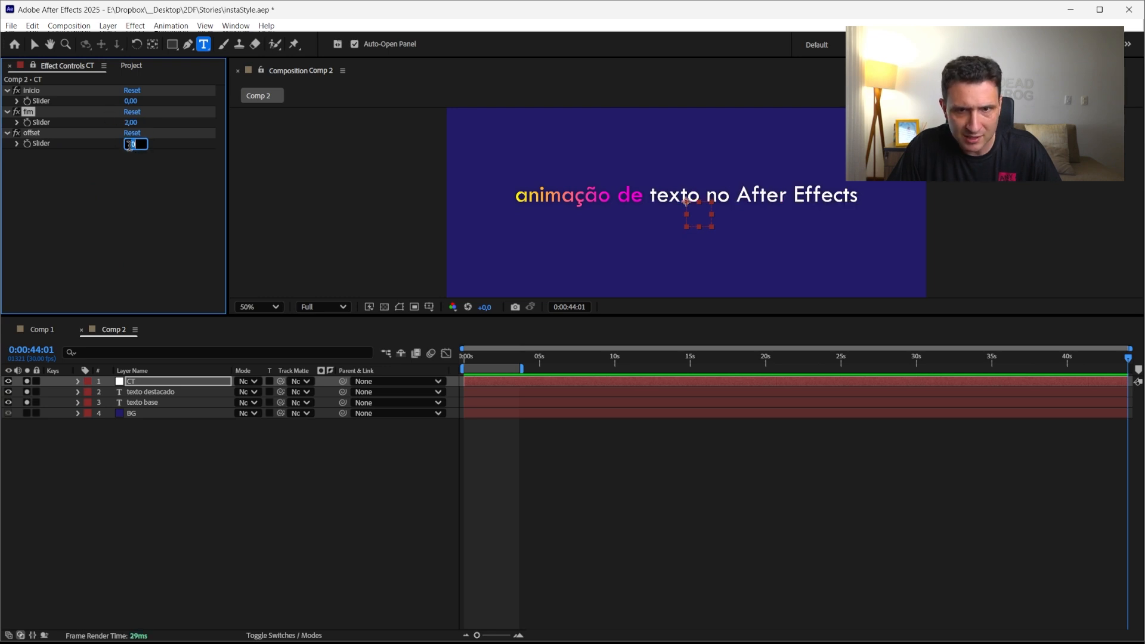
{"action": "key", "text": "Up"}
{"action": "key", "text": "Up"}
{"action": "key", "text": "Up"}
{"action": "key", "text": "Up"}
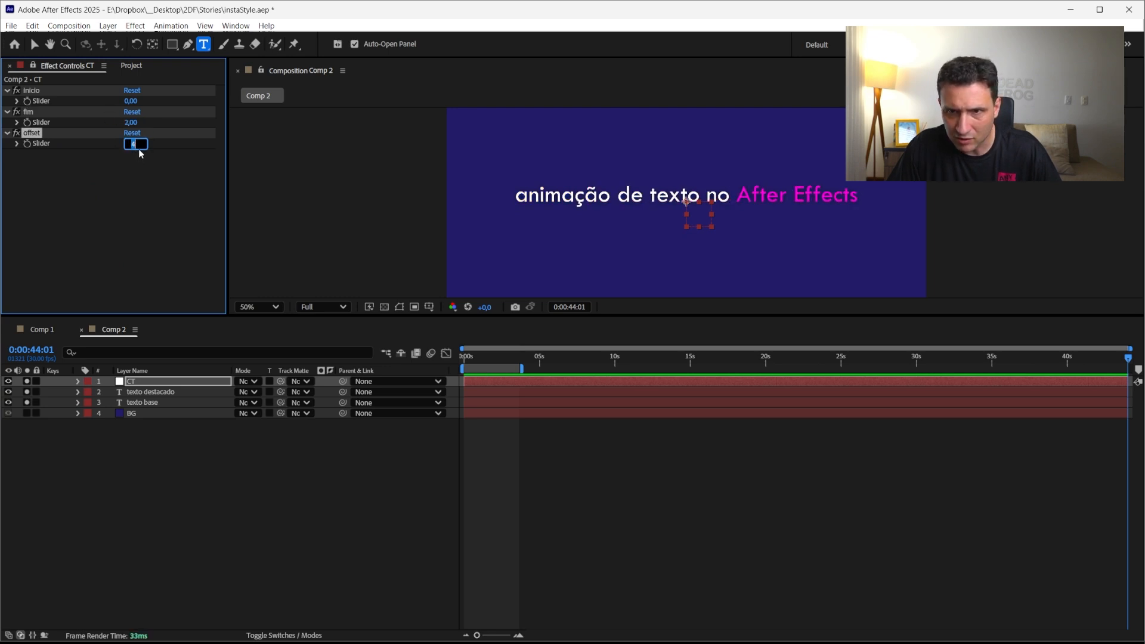
{"action": "key", "text": "Down"}
{"action": "key", "text": "Down"}
{"action": "key", "text": "Down"}
{"action": "key", "text": "Down"}
{"action": "key", "text": "Up"}
{"action": "key", "text": "Up"}
{"action": "key", "text": "Up"}
{"action": "key", "text": "Up"}
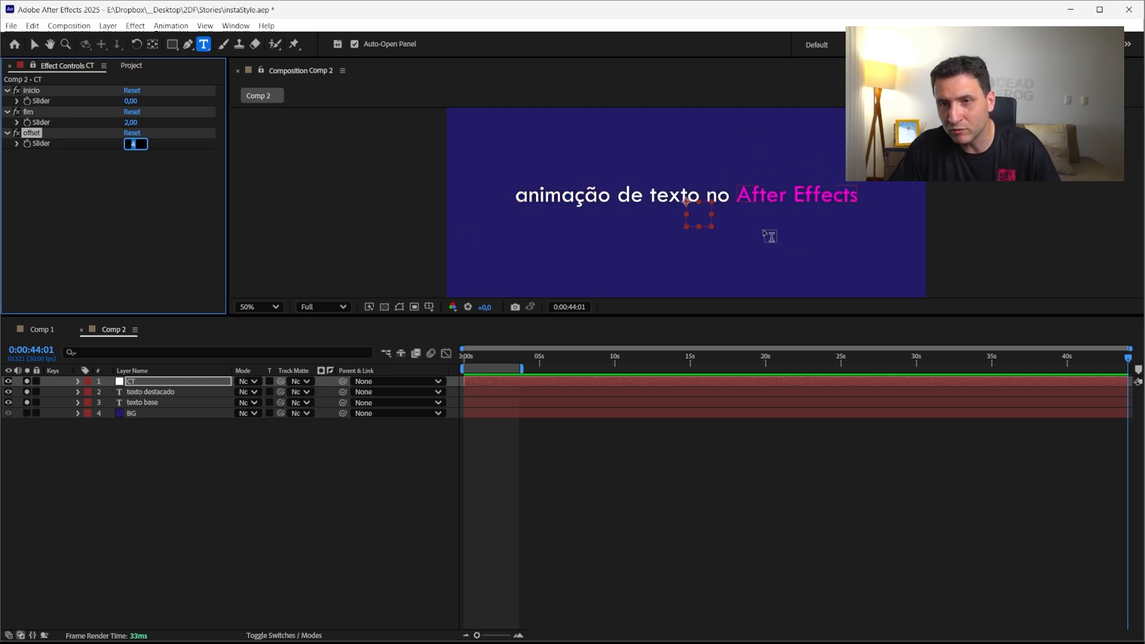
{"action": "key", "text": "Down"}
{"action": "key", "text": "Down"}
{"action": "key", "text": "Down"}
{"action": "key", "text": "Down"}
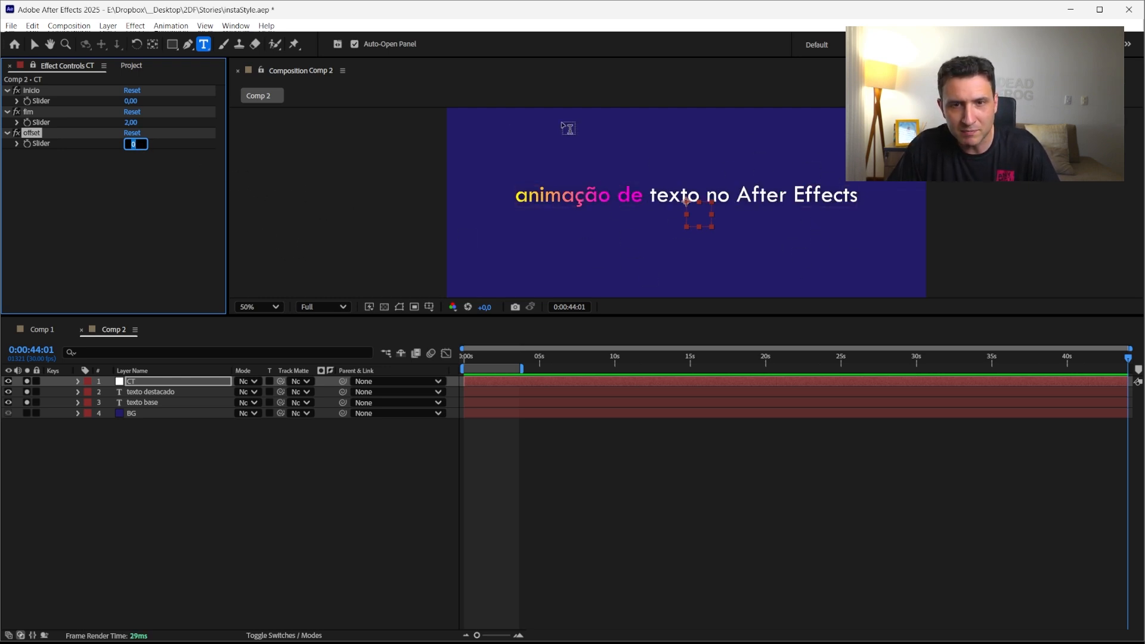
Turn off the visibility of the CT null layer
{"action": "left_click", "coordinate": [102, 215]}
{"action": "left_click_drag", "start_coordinate": [143, 529], "coordinate": [220, 549]}
{"action": "left_click_drag", "start_coordinate": [195, 506], "coordinate": [288, 563]}
{"action": "left_click", "coordinate": [109, 381]}
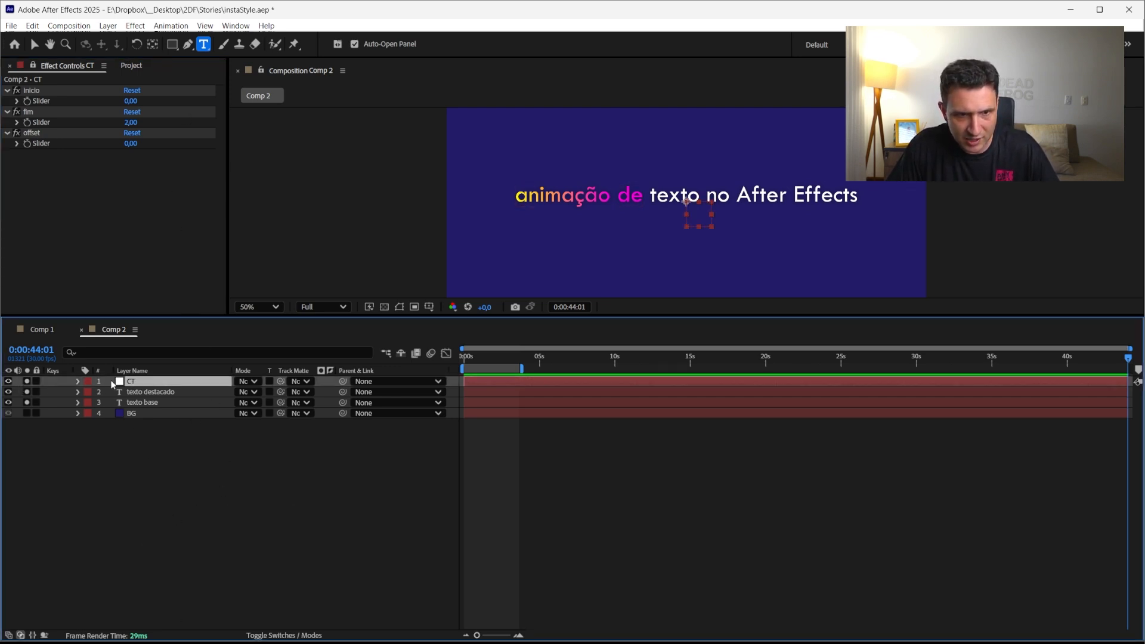
{"action": "left_click", "coordinate": [8, 381]}
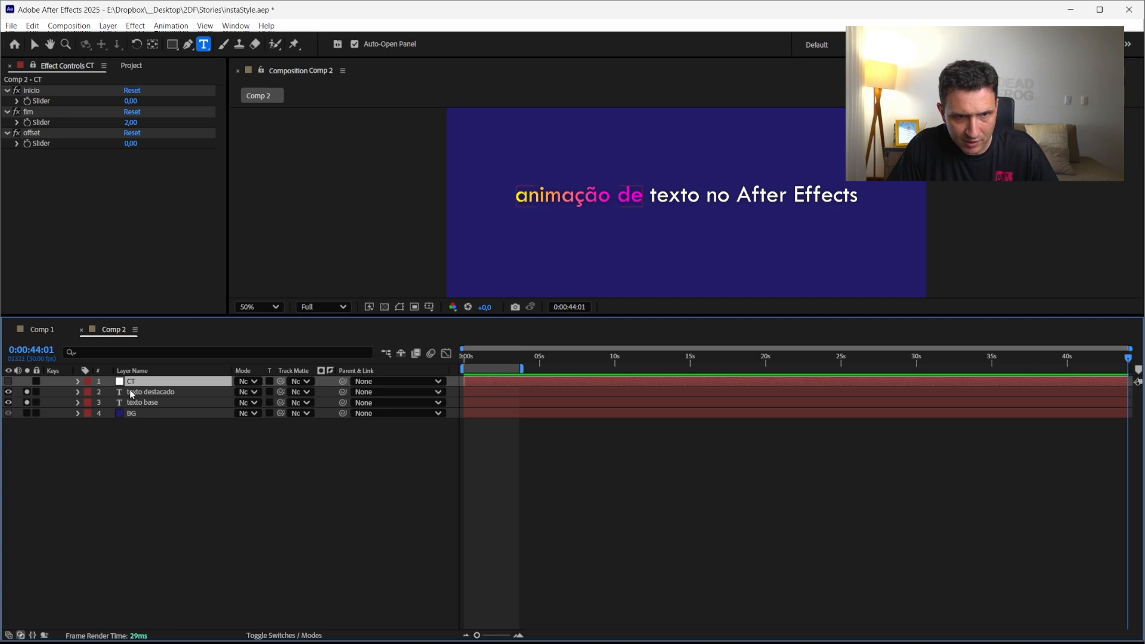
{"action": "left_click_drag", "start_coordinate": [141, 511], "coordinate": [266, 507]}
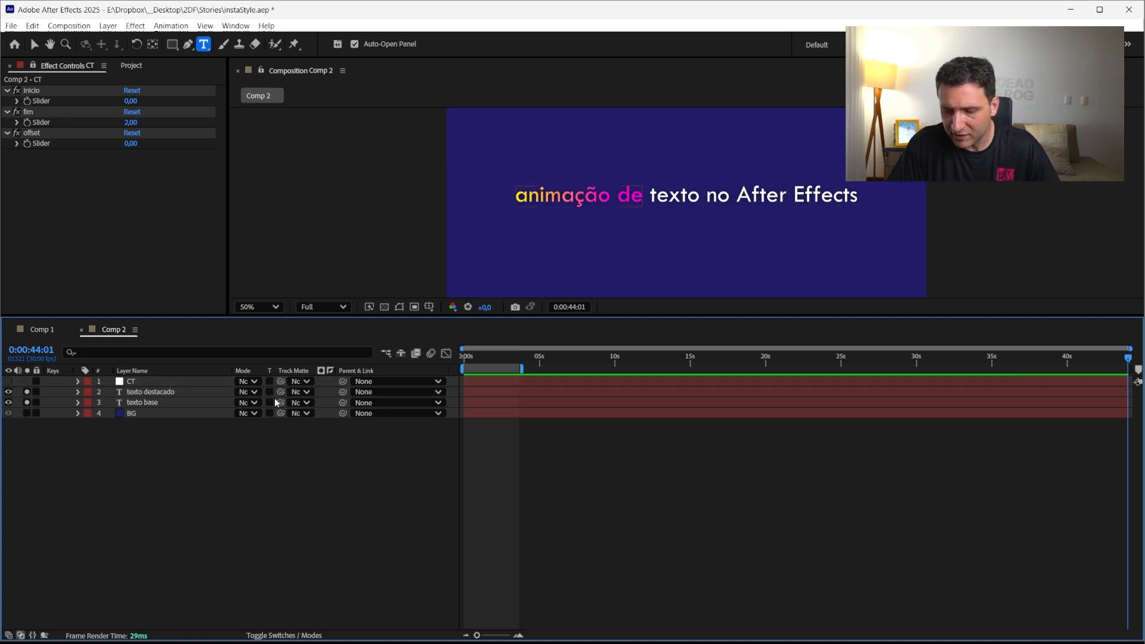
Create two more null layers named inicio and fim, ordering inicio above fim
{"action": "key", "text": "ctrl+alt+shift+y"}
{"action": "key", "text": "Return"}
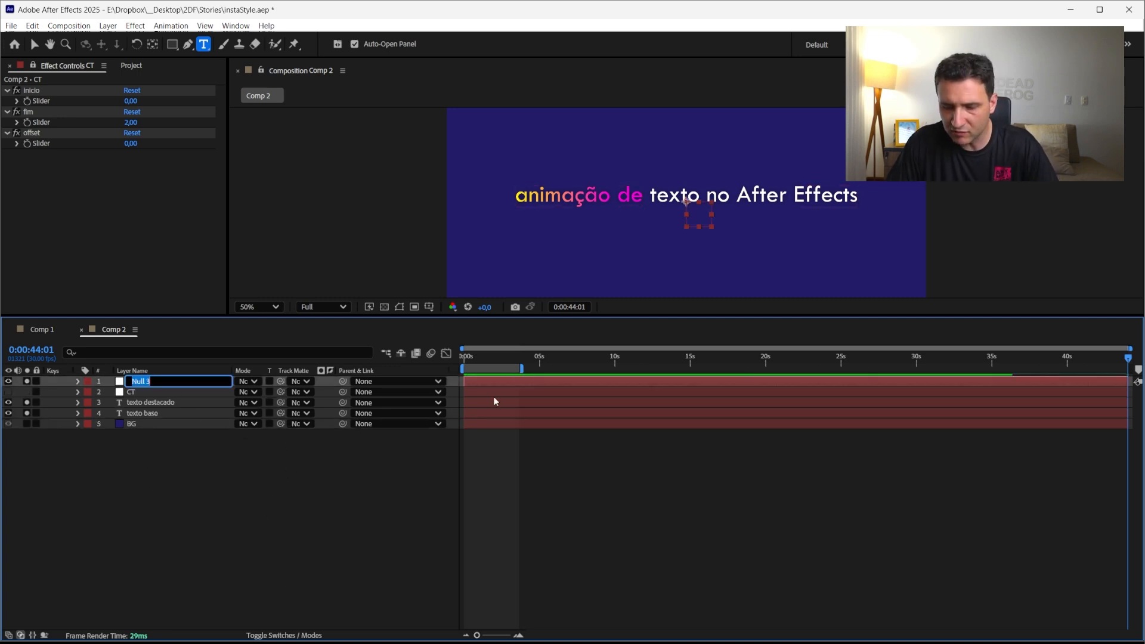
{"action": "key", "text": "BackSpace"}
{"action": "type", "text": "inicio"}
{"action": "key", "text": "Return"}
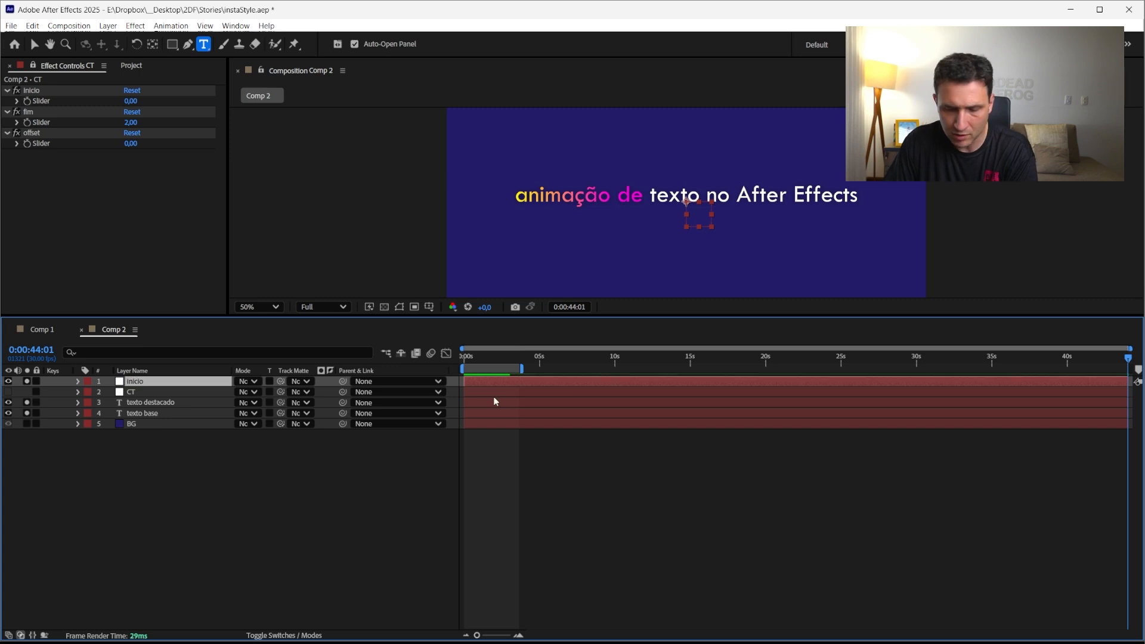
{"action": "key", "text": "ctrl+alt+shift+y"}
{"action": "key", "text": "Return"}
{"action": "type", "text": "fim"}
{"action": "key", "text": "Return"}
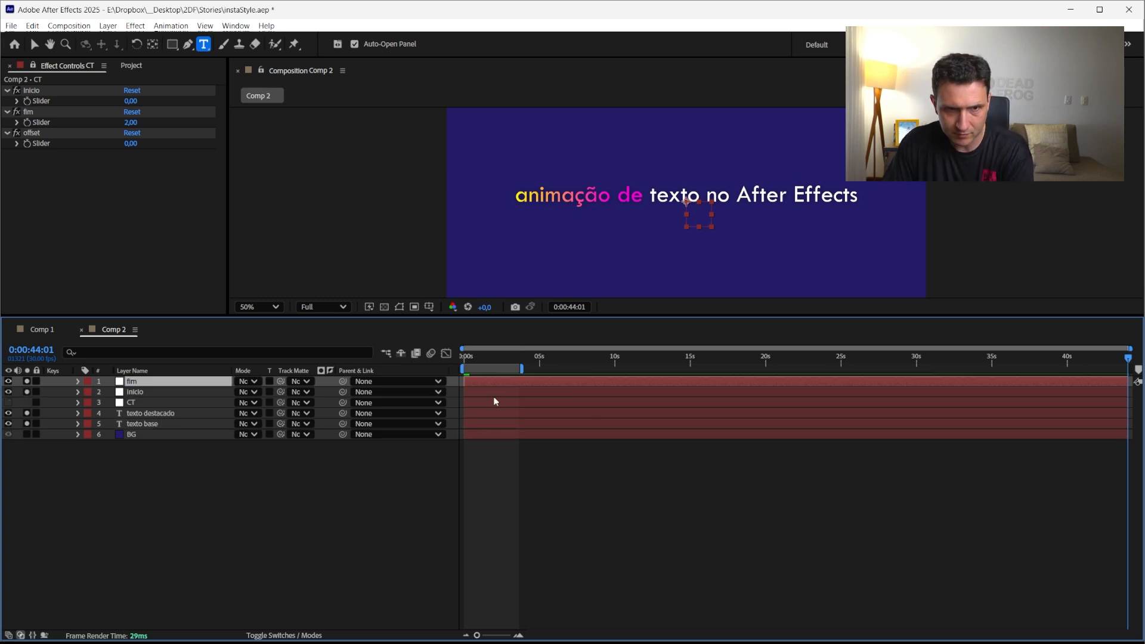
{"action": "left_click_drag", "start_coordinate": [140, 382], "coordinate": [133, 396]}
{"action": "left_click", "coordinate": [134, 383]}
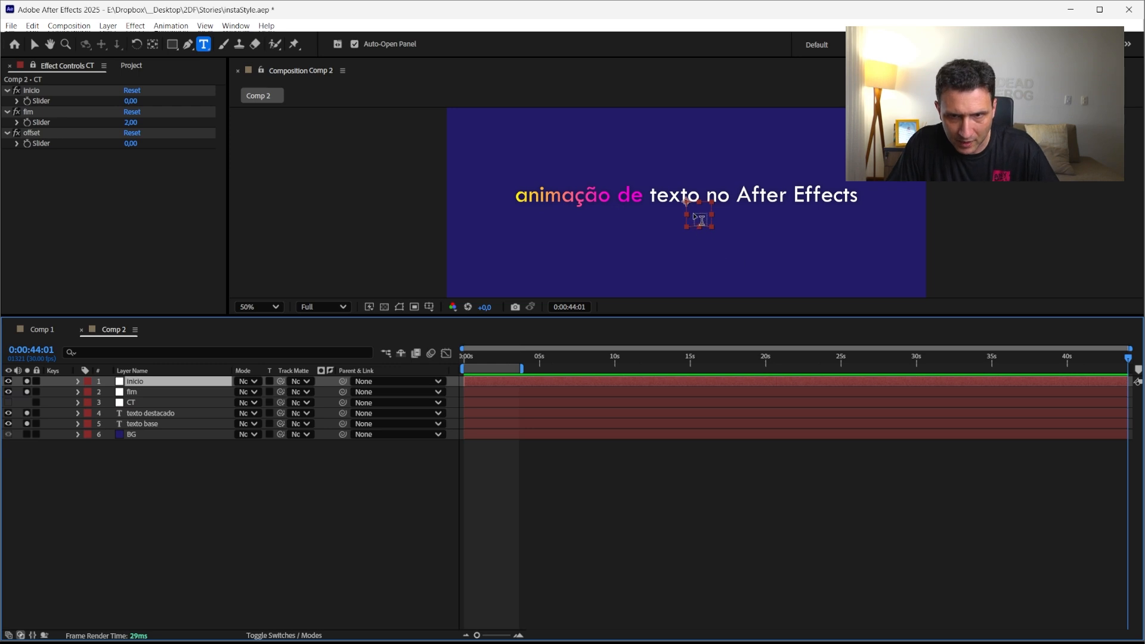
Move the inicio null to the first word's left edge and the fim null just after the word de
{"action": "key", "text": "v"}
{"action": "left_click_drag", "start_coordinate": [697, 220], "coordinate": [527, 223]}
{"action": "left_click", "coordinate": [378, 284]}
{"action": "left_click", "coordinate": [381, 387]}
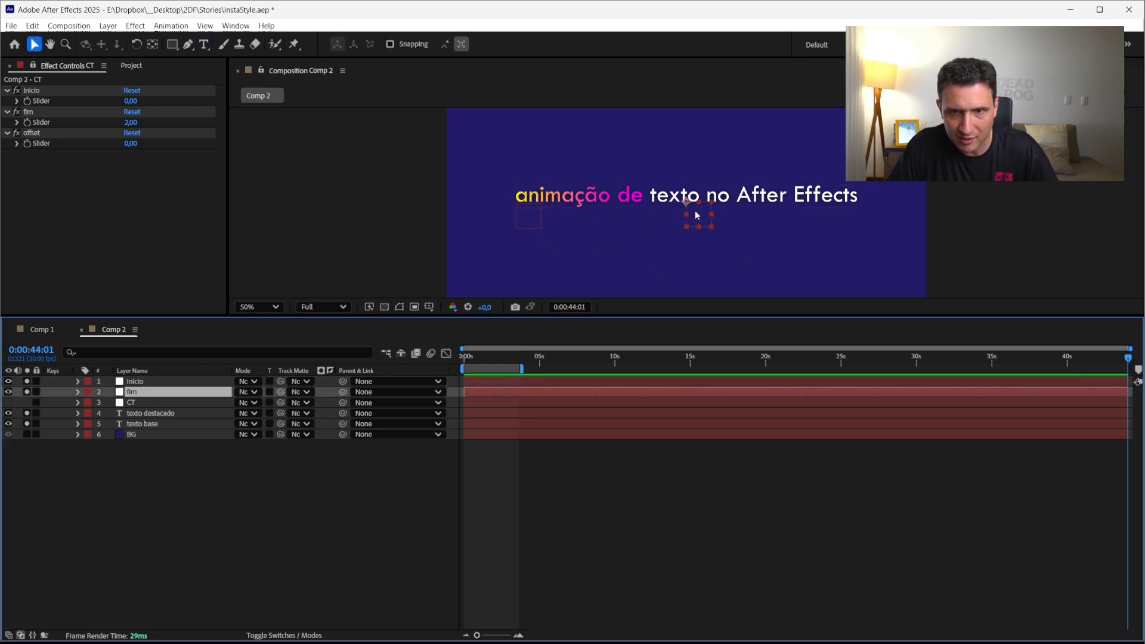
{"action": "left_click_drag", "start_coordinate": [696, 210], "coordinate": [651, 216]}
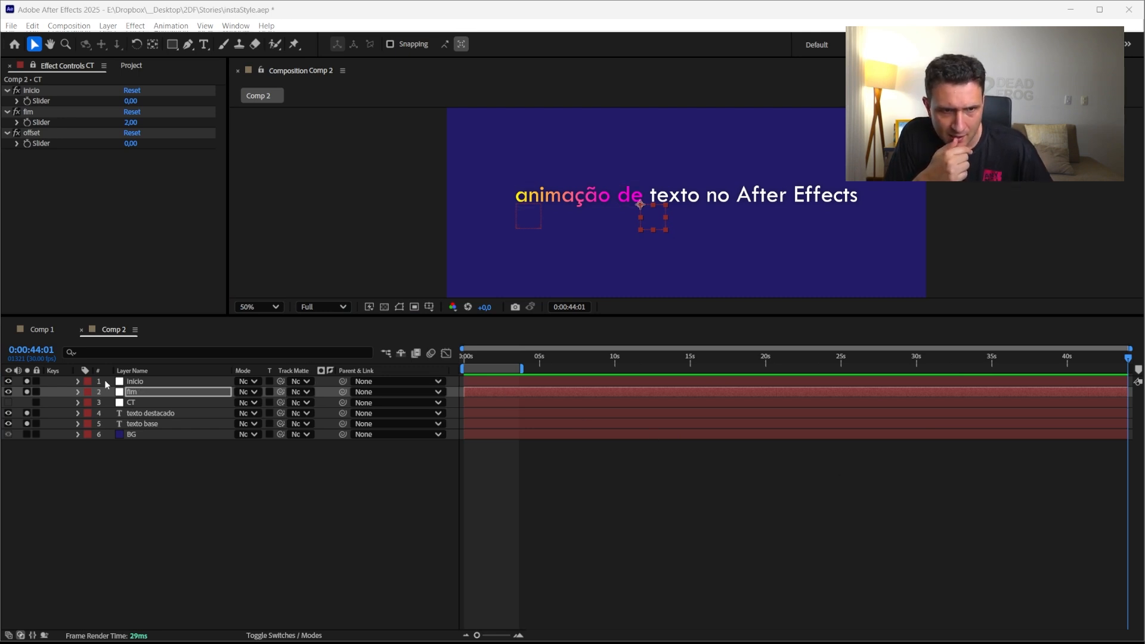
Reveal the inicio null's Position property and add an expression to it, enlarging the expression field
{"action": "left_click", "coordinate": [78, 382]}
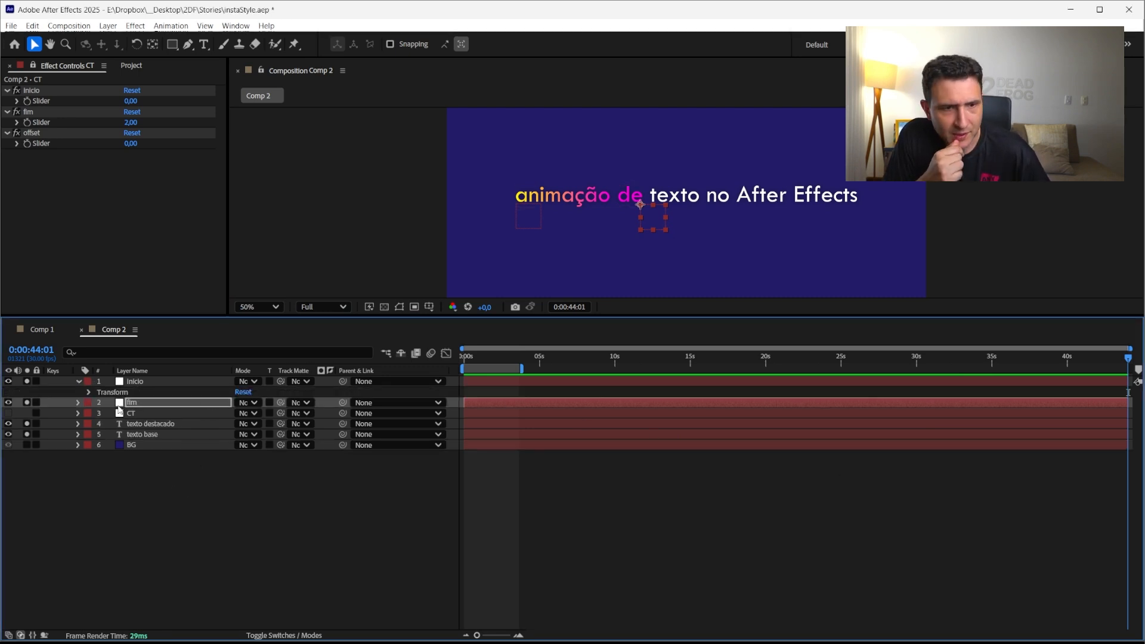
{"action": "left_click", "coordinate": [127, 382]}
{"action": "key", "text": "p"}
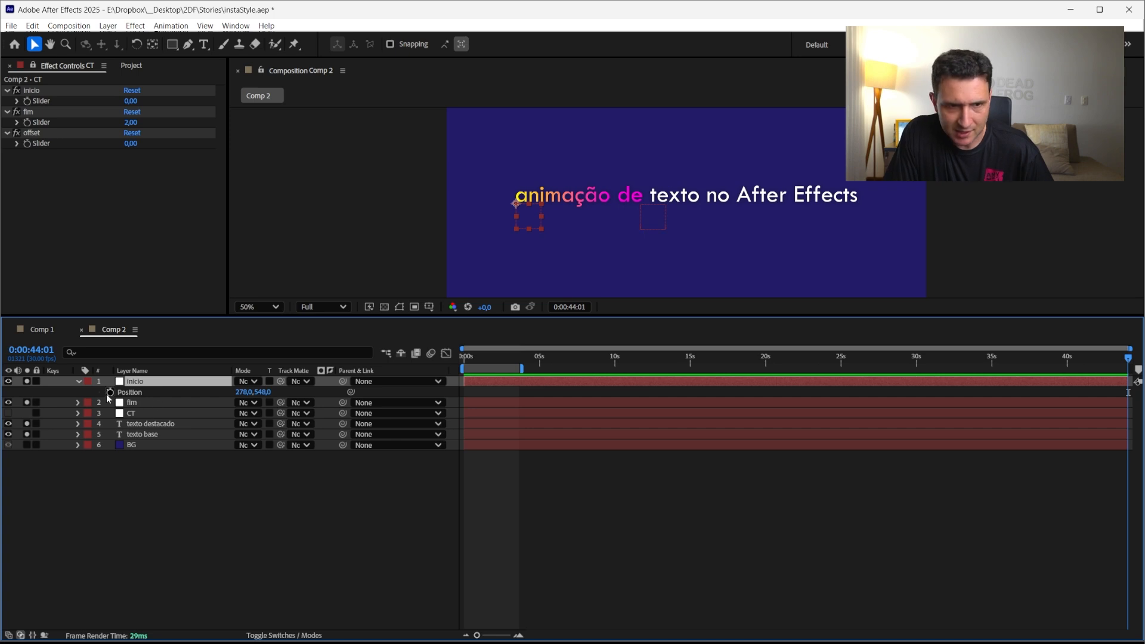
{"action": "left_click", "coordinate": [110, 393], "text": "alt"}
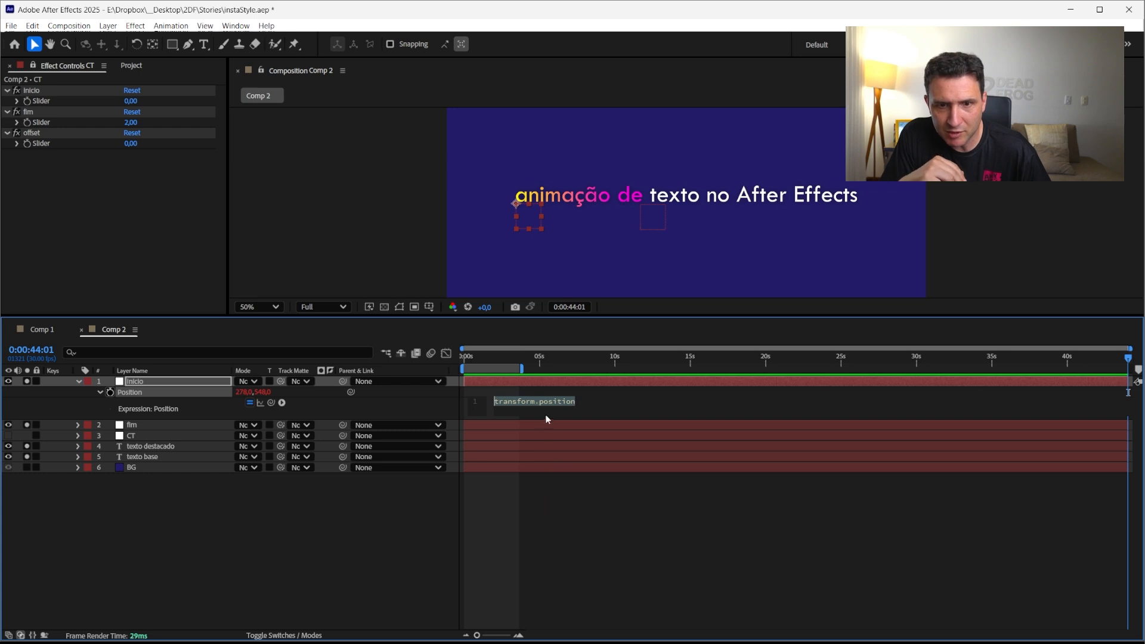
{"action": "left_click_drag", "start_coordinate": [546, 418], "coordinate": [556, 499]}
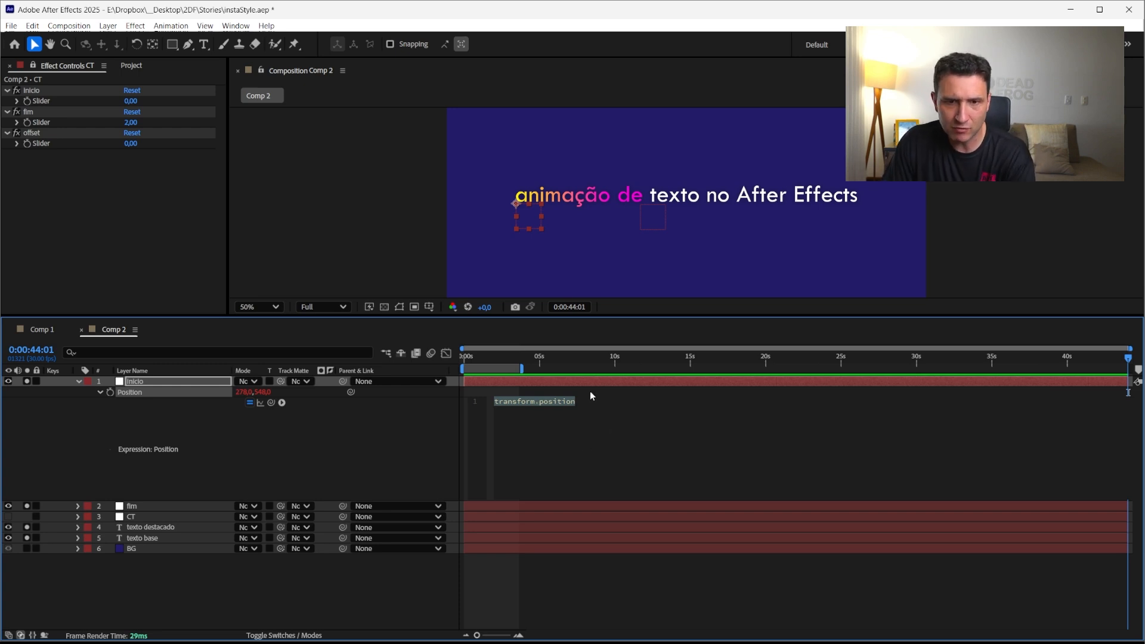
Write layerRef = thisComp.layer("texto destacado"); in the expression, pick-whipping the texto destacado layer
{"action": "type", "text": "later"}
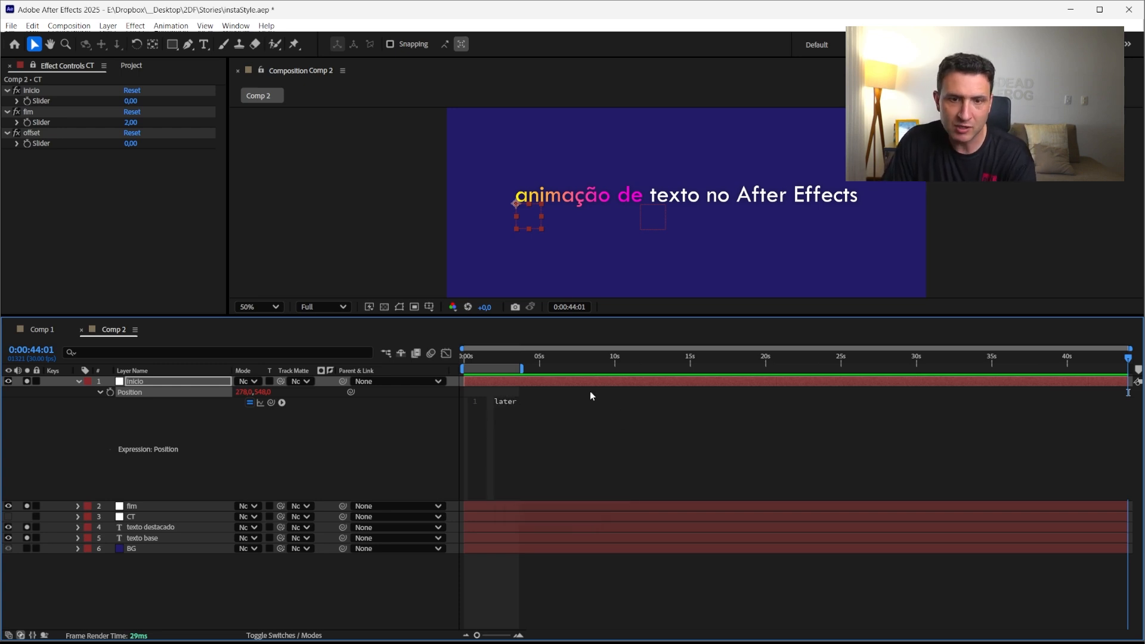
{"action": "key", "text": "BackSpace"}
{"action": "key", "text": "BackSpace"}
{"action": "key", "text": "BackSpace"}
{"action": "type", "text": "yer"}
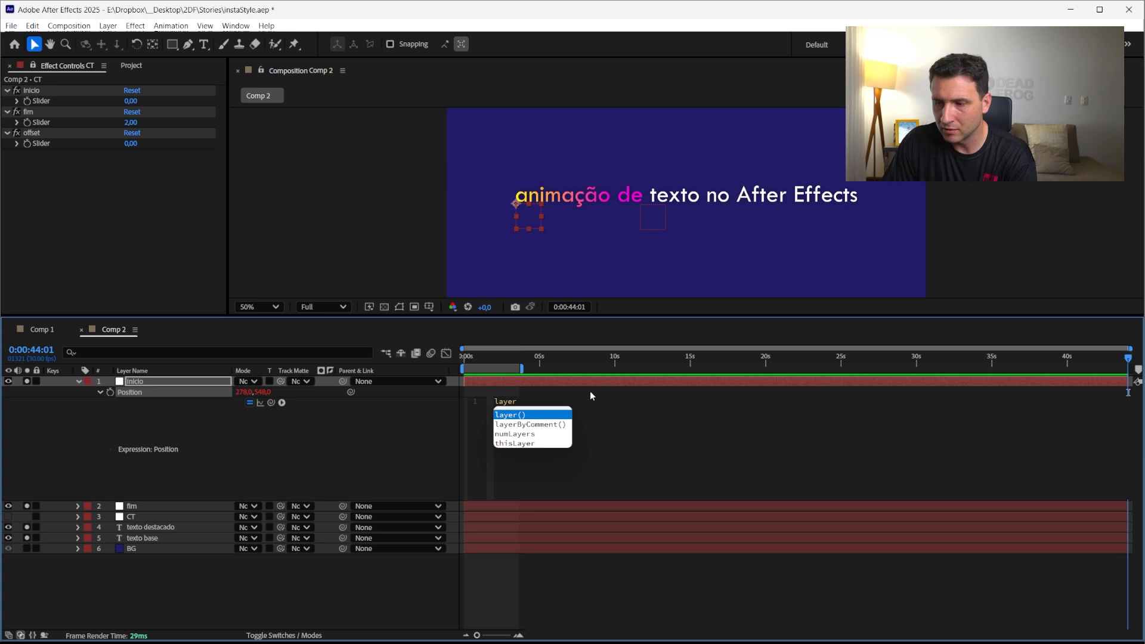
{"action": "type", "text": "Ref"}
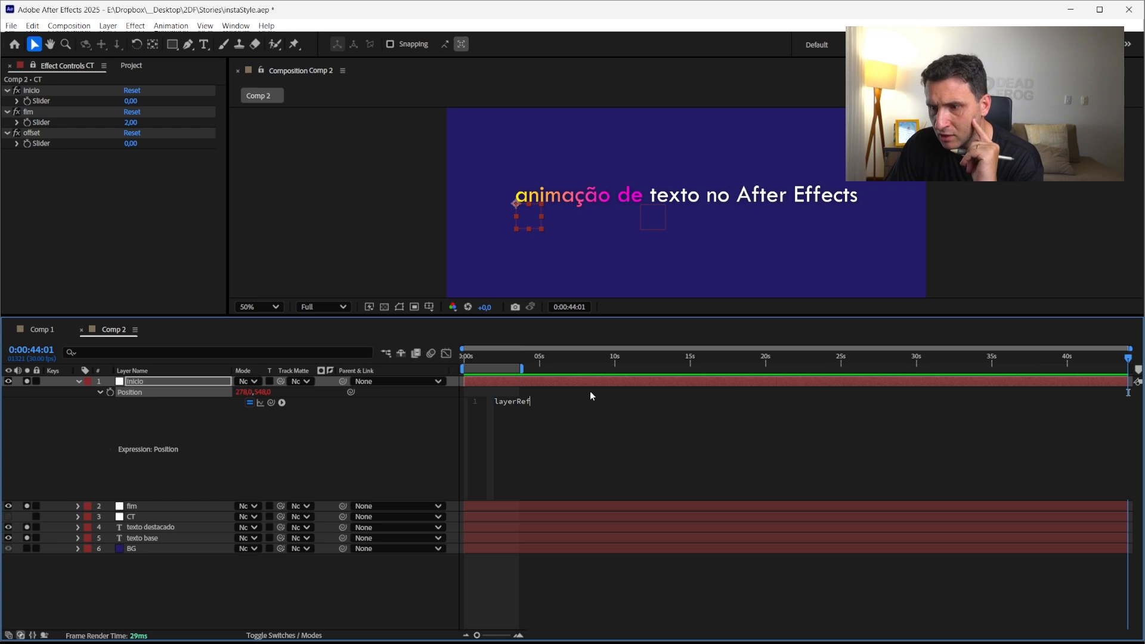
{"action": "type", "text": "="}
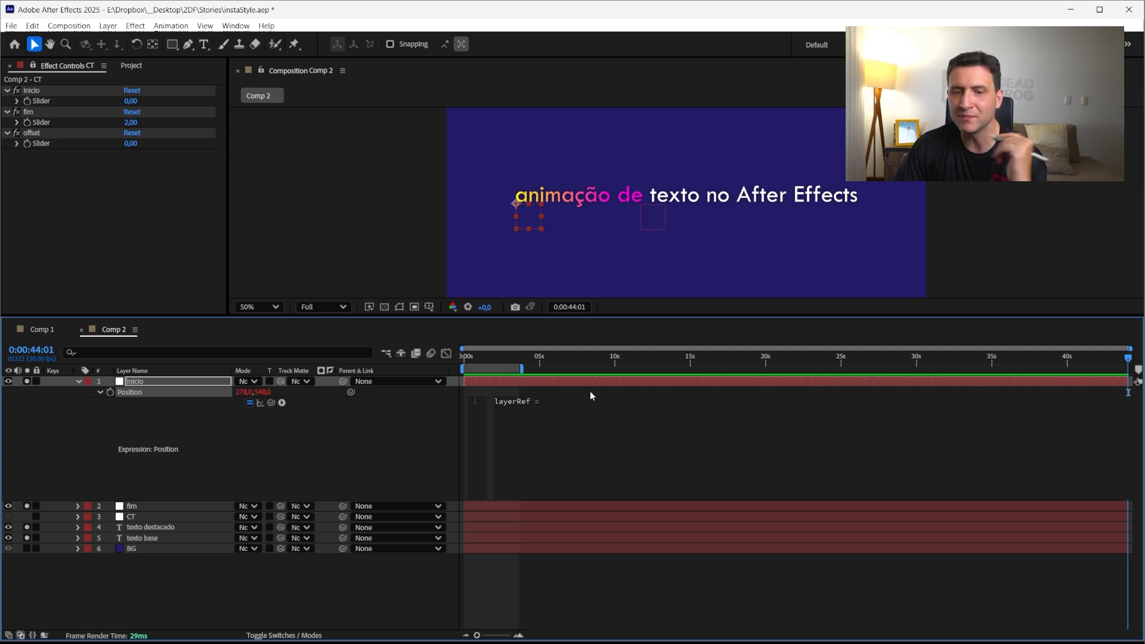
{"action": "left_click", "coordinate": [151, 527]}
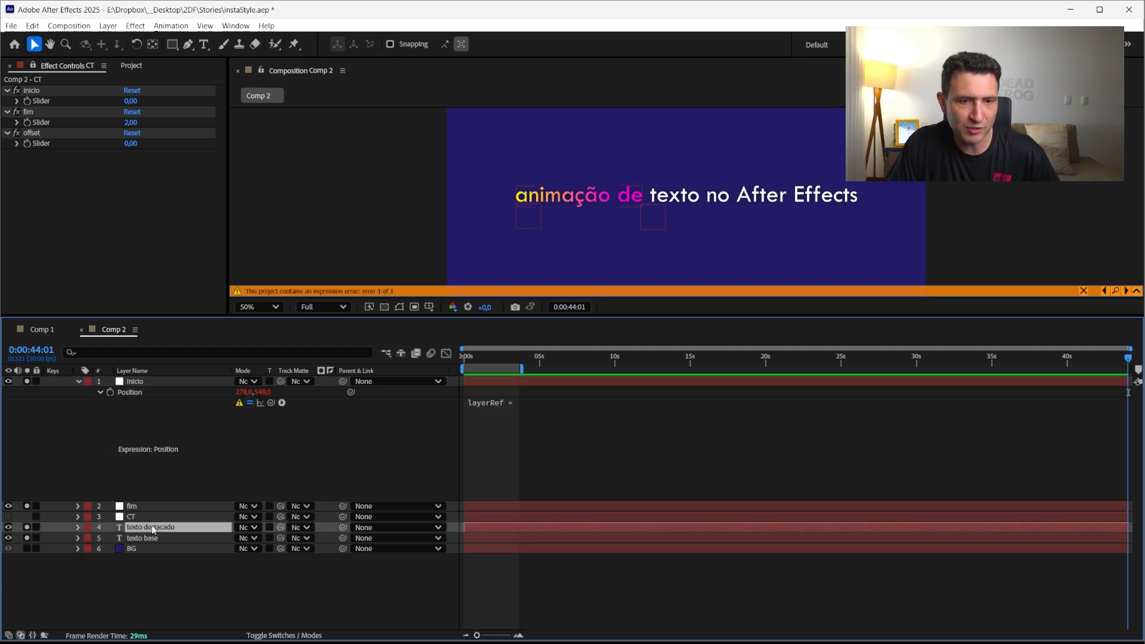
{"action": "left_click", "coordinate": [576, 430]}
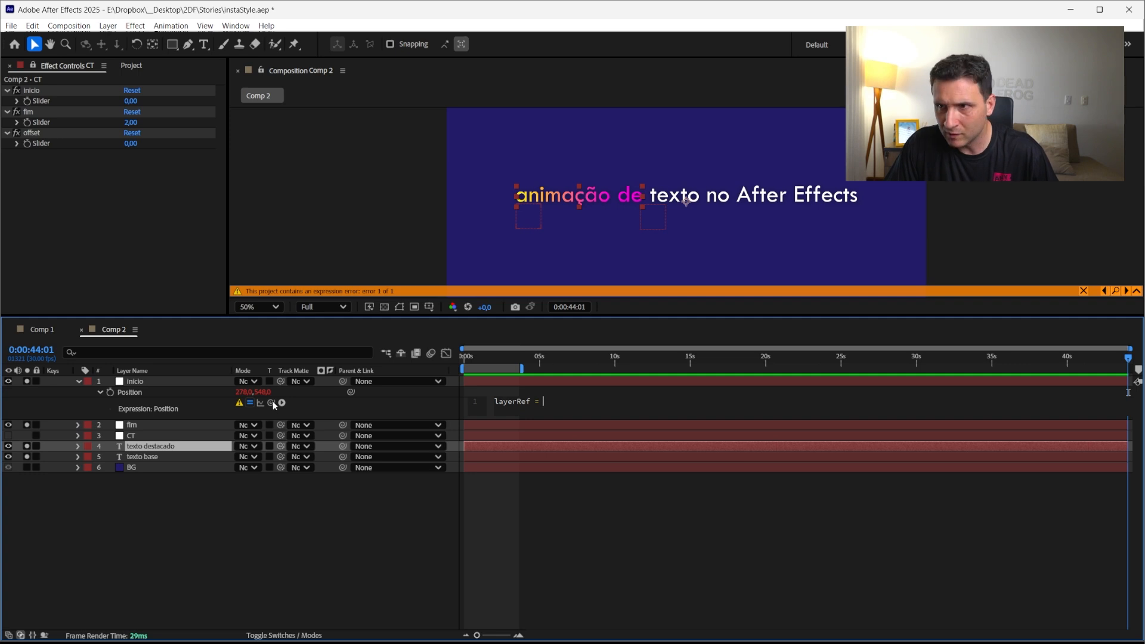
{"action": "left_click_drag", "start_coordinate": [270, 403], "coordinate": [168, 447]}
{"action": "type", "text": ";"}
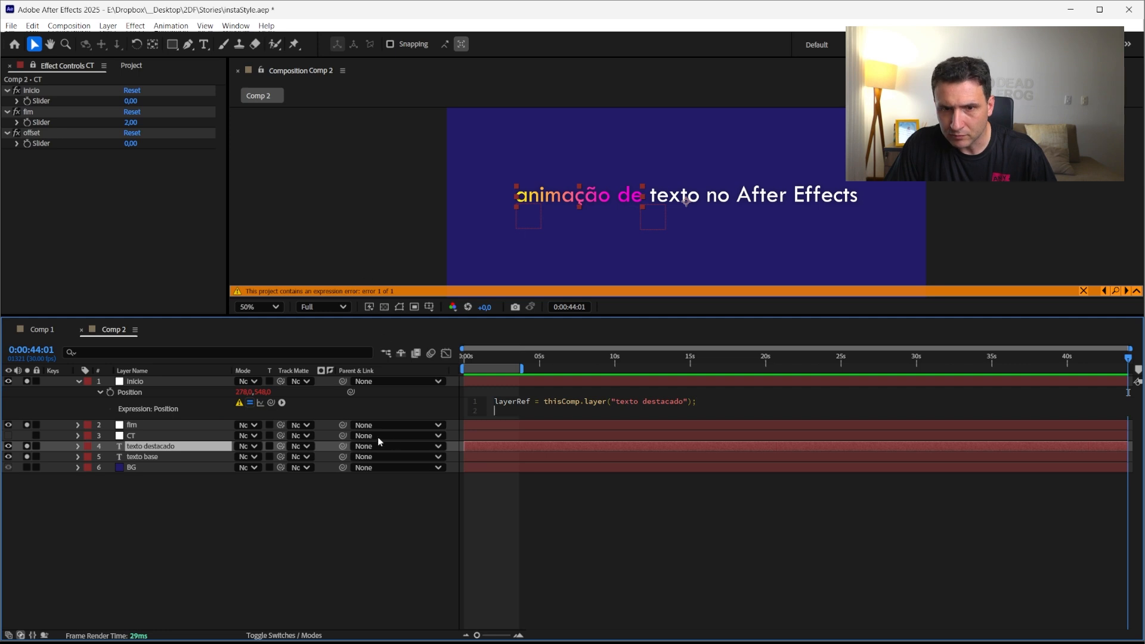
Add a second expression line lP = layerRef.position and apply the expression
{"action": "left_click_drag", "start_coordinate": [513, 419], "coordinate": [516, 486]}
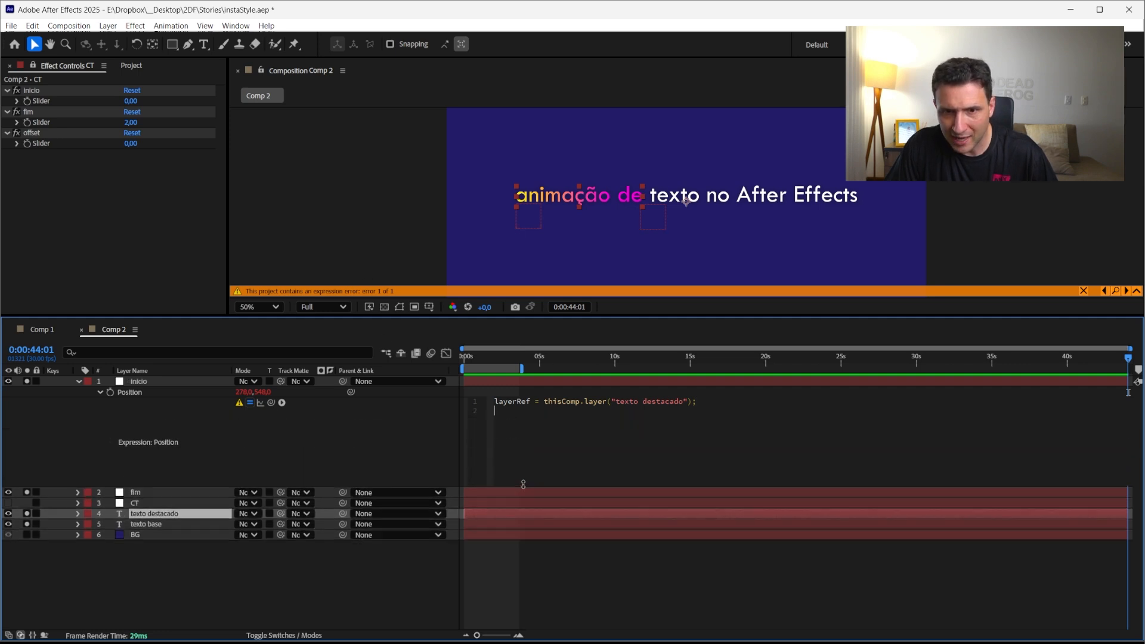
{"action": "type", "text": "lP"}
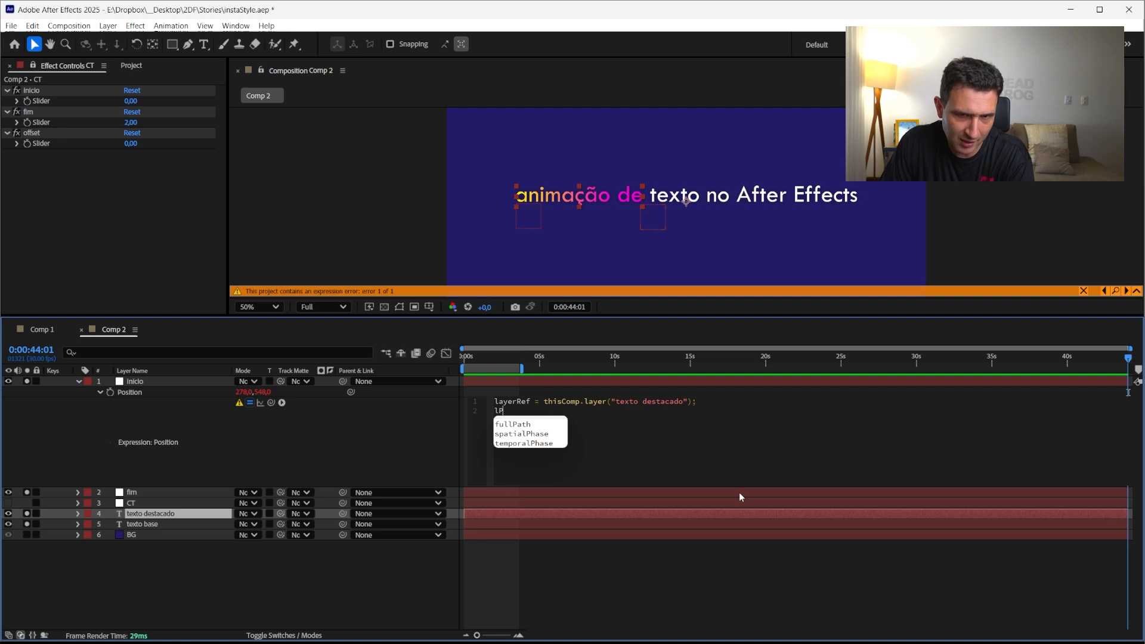
{"action": "type", "text": " = "}
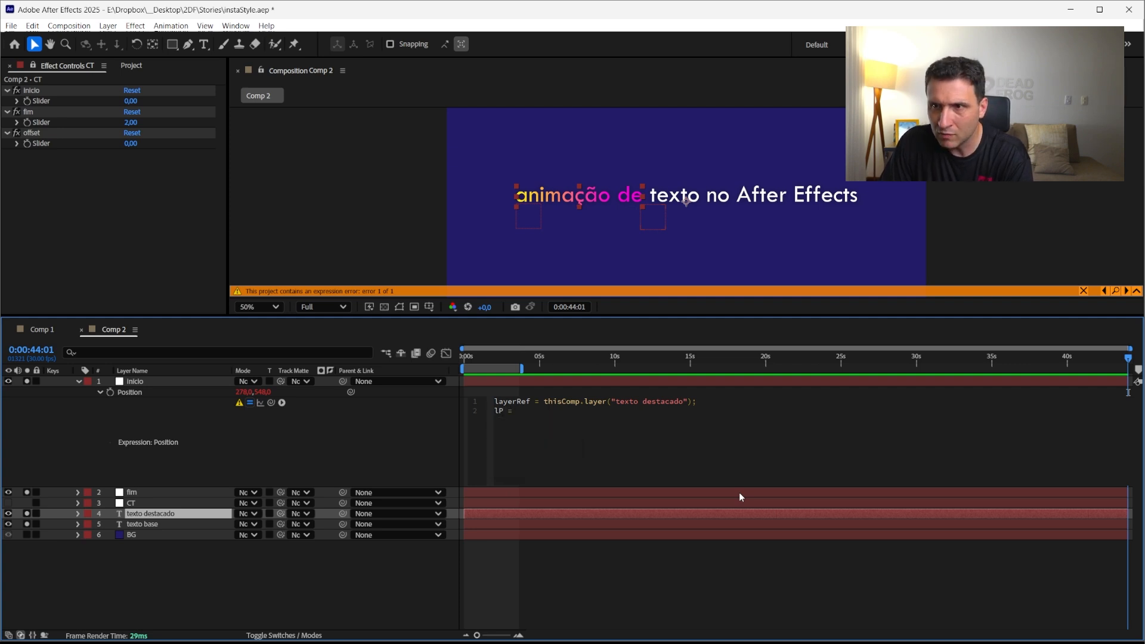
{"action": "type", "text": "laaye"}
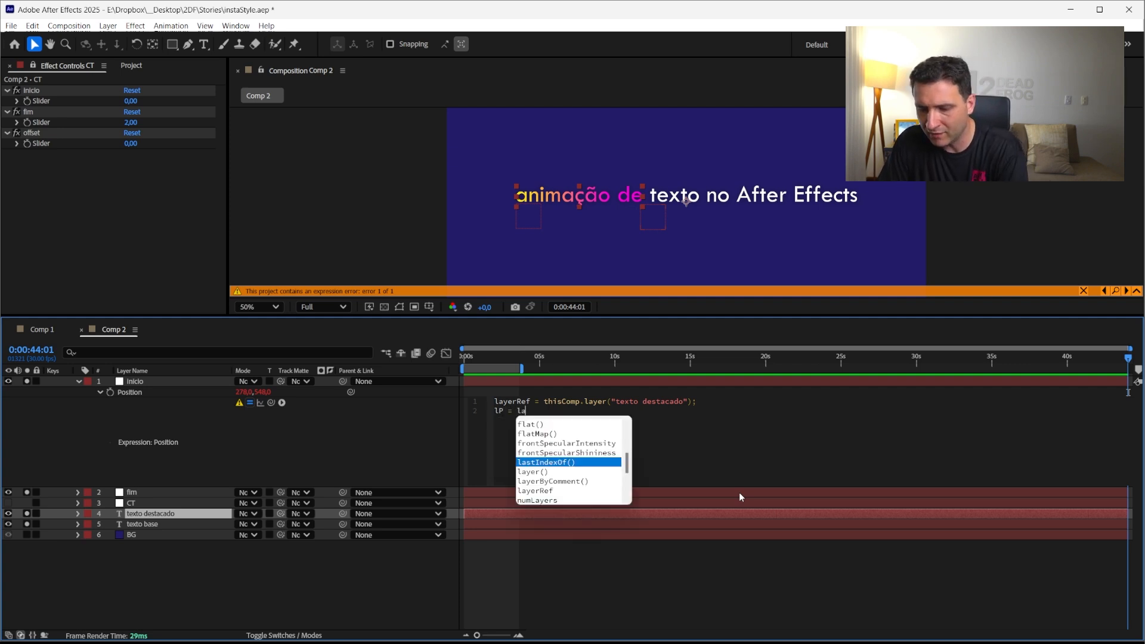
{"action": "key", "text": "BackSpace"}
{"action": "key", "text": "BackSpace"}
{"action": "key", "text": "BackSpace"}
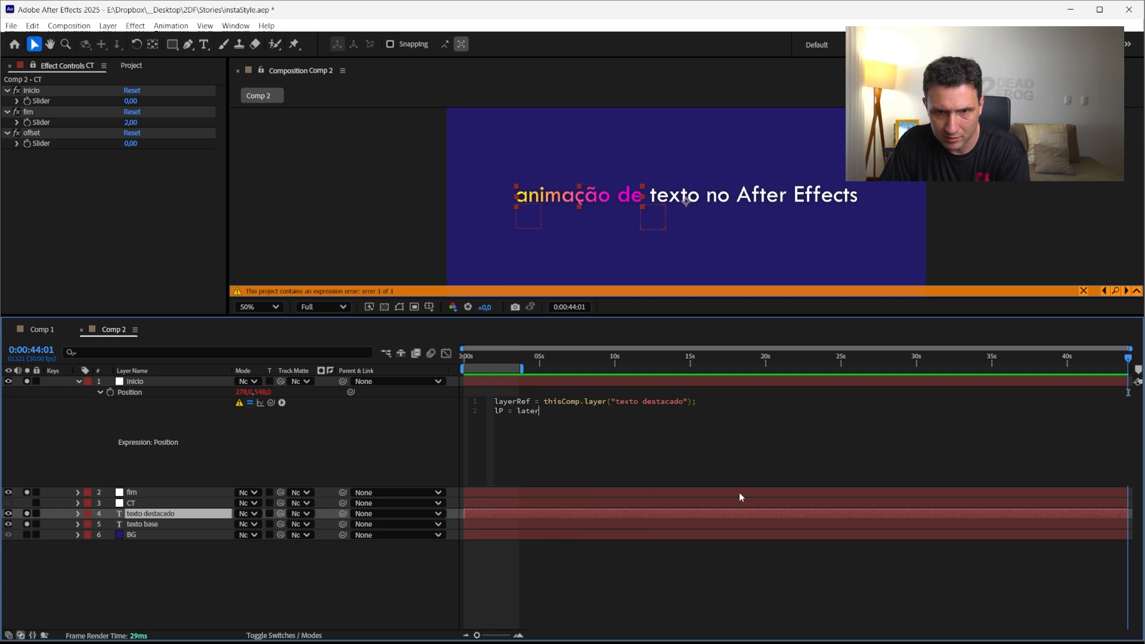
{"action": "type", "text": "yerRef"}
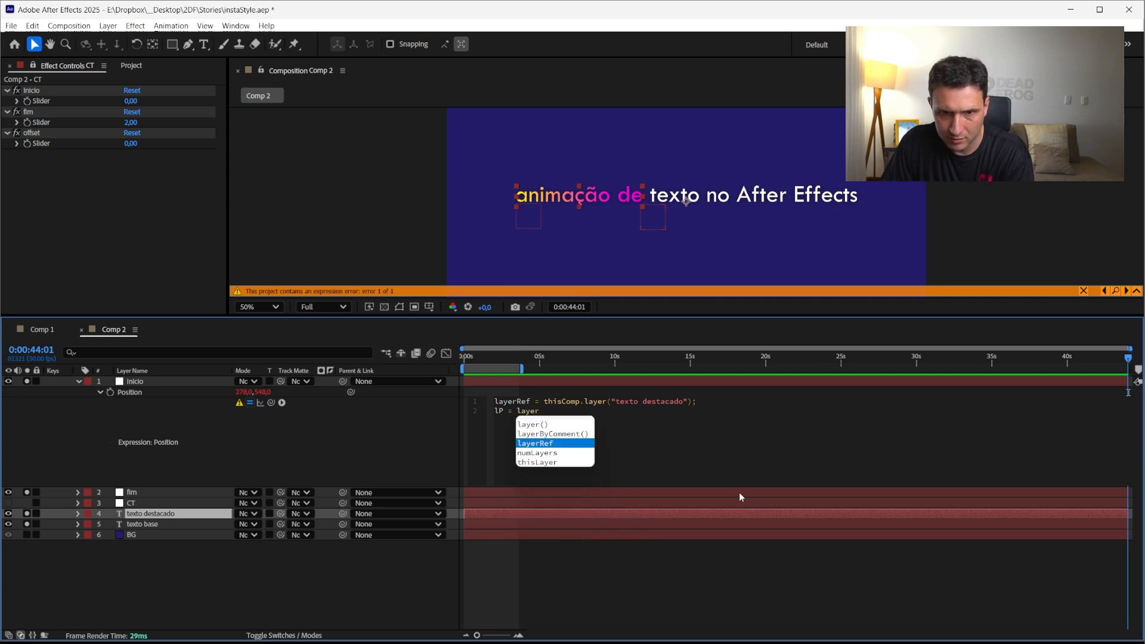
{"action": "type", "text": "."}
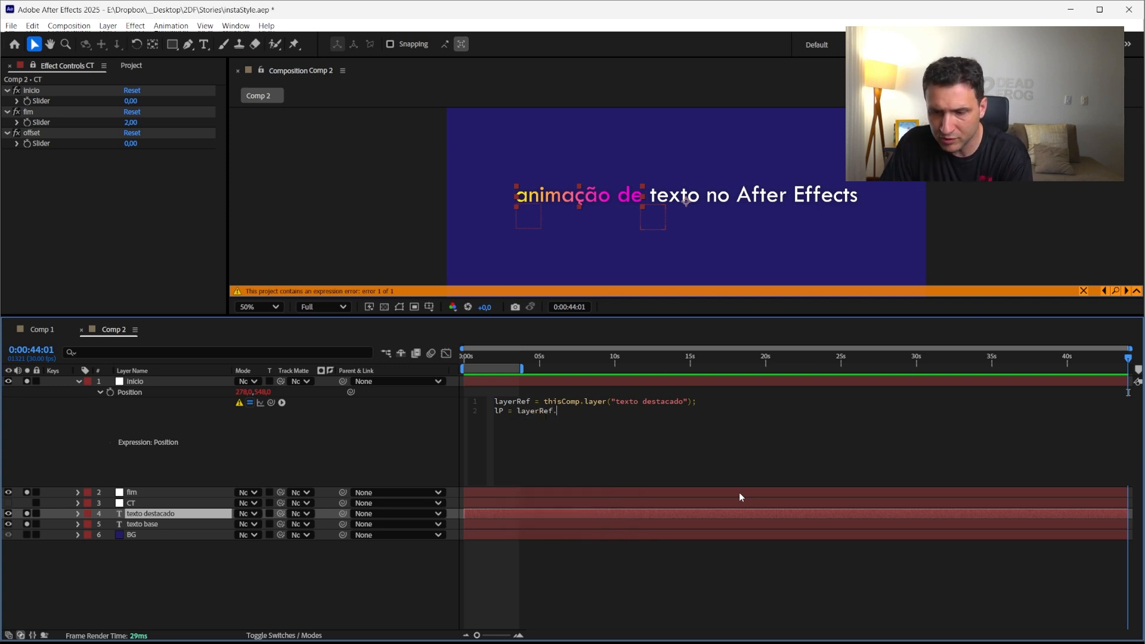
{"action": "type", "text": "position"}
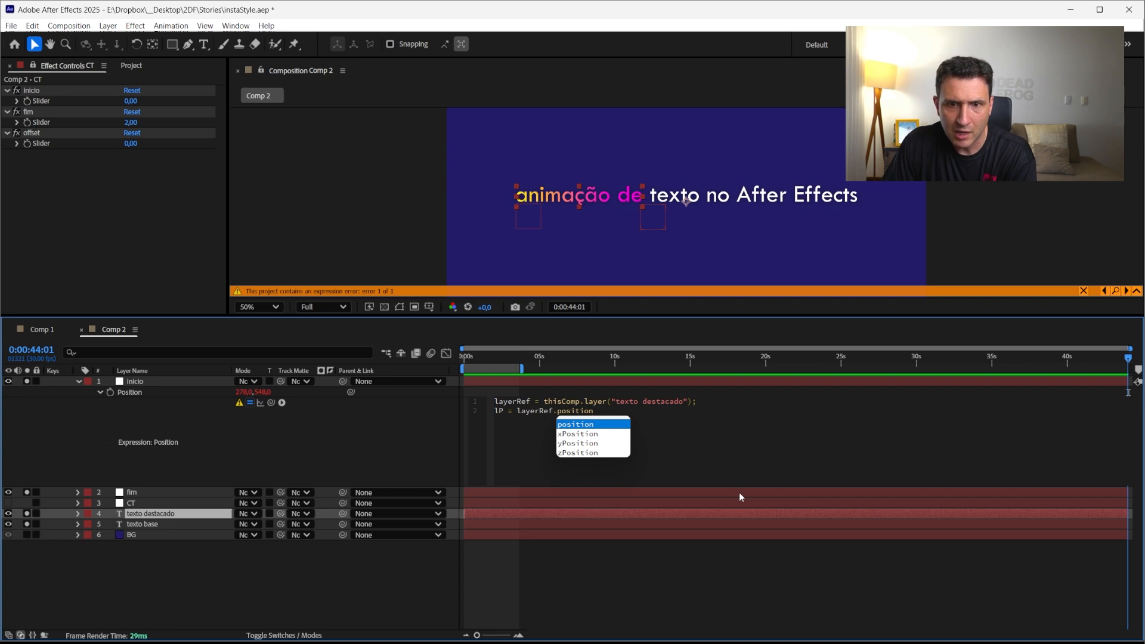
{"action": "left_click", "coordinate": [257, 564]}
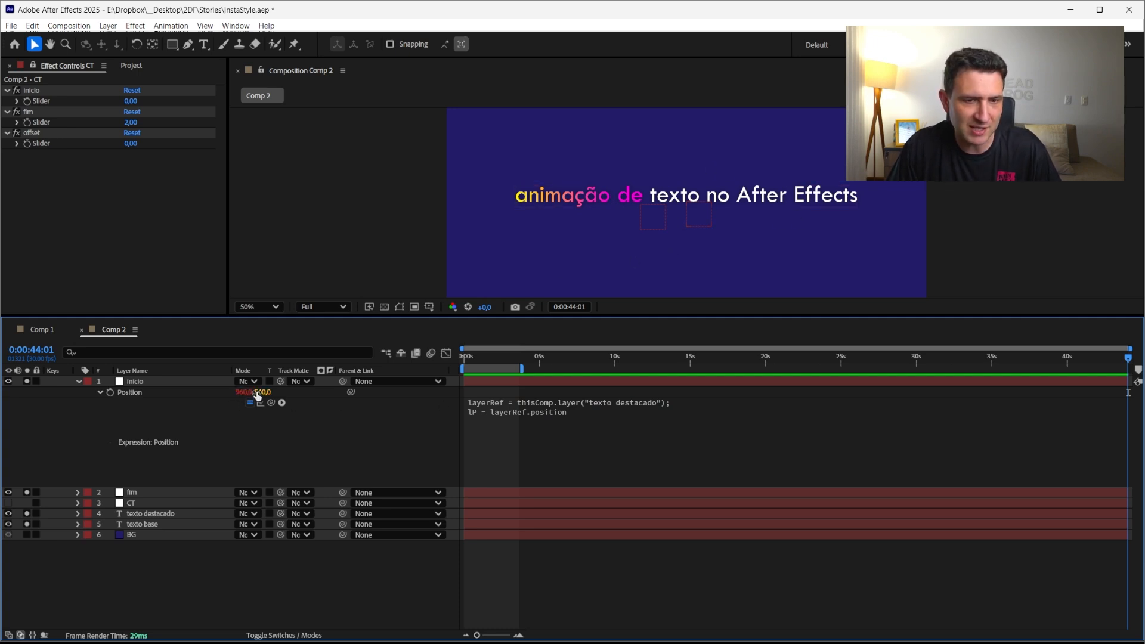
Change the second line to lP = layerRef.position[0]; and apply the expression
{"action": "left_click", "coordinate": [599, 425]}
{"action": "left_click", "coordinate": [607, 416]}
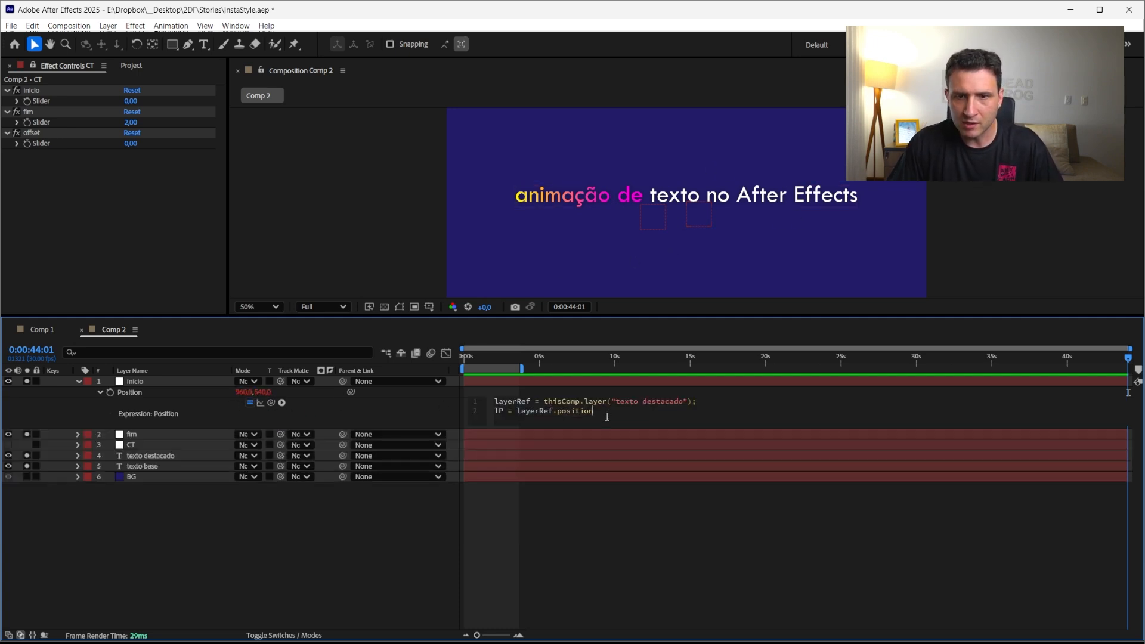
{"action": "type", "text": "["}
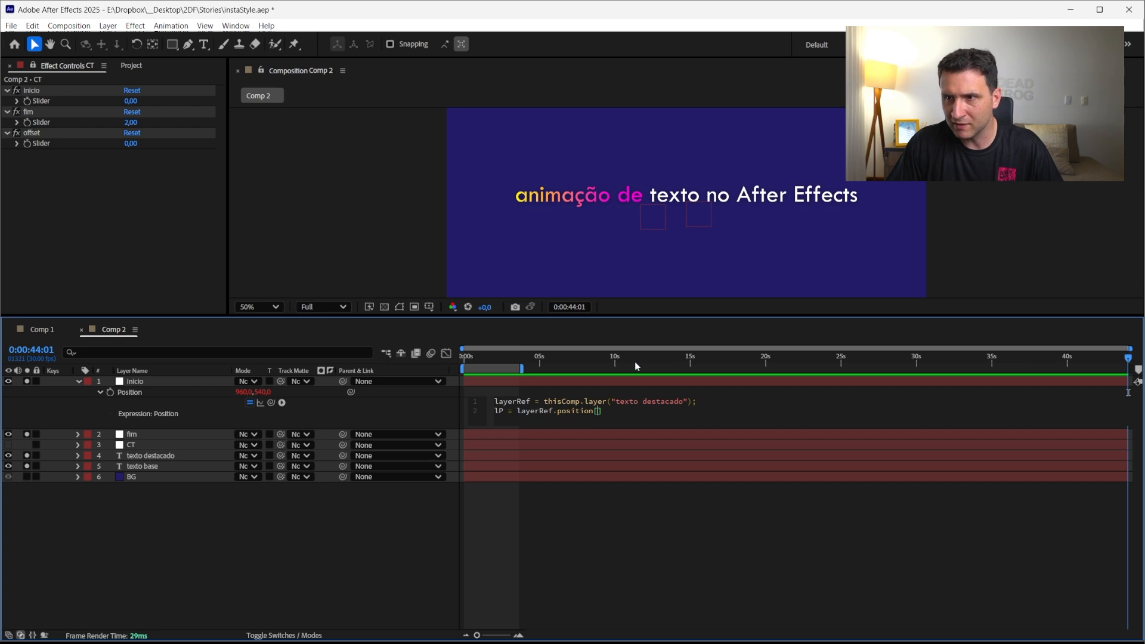
{"action": "type", "text": "0"}
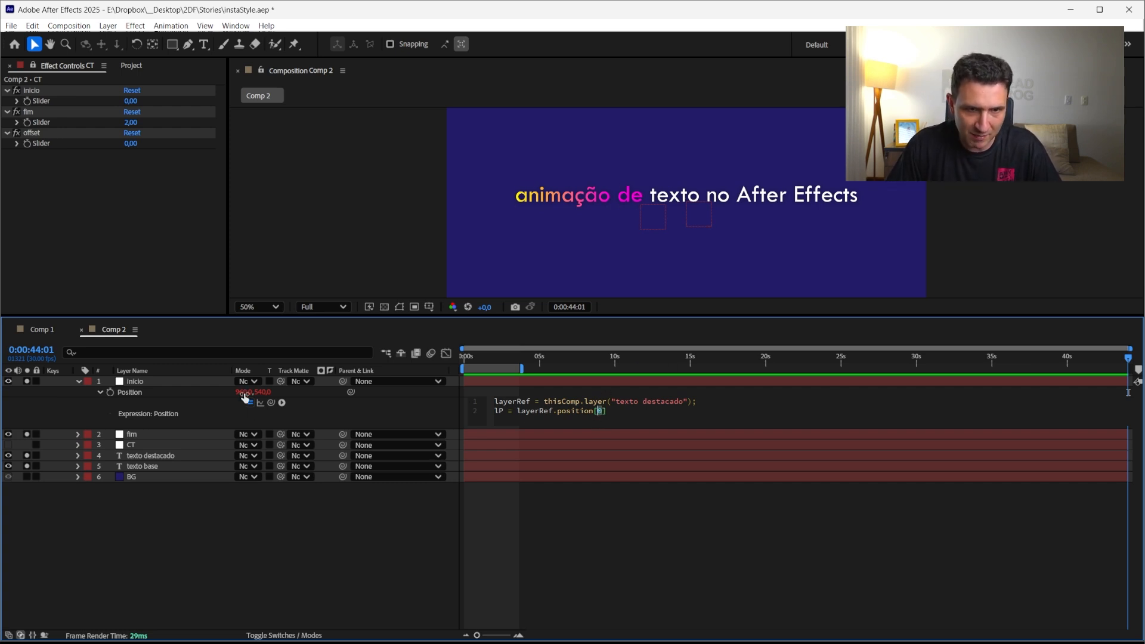
{"action": "key", "text": "BackSpace"}
{"action": "type", "text": "1"}
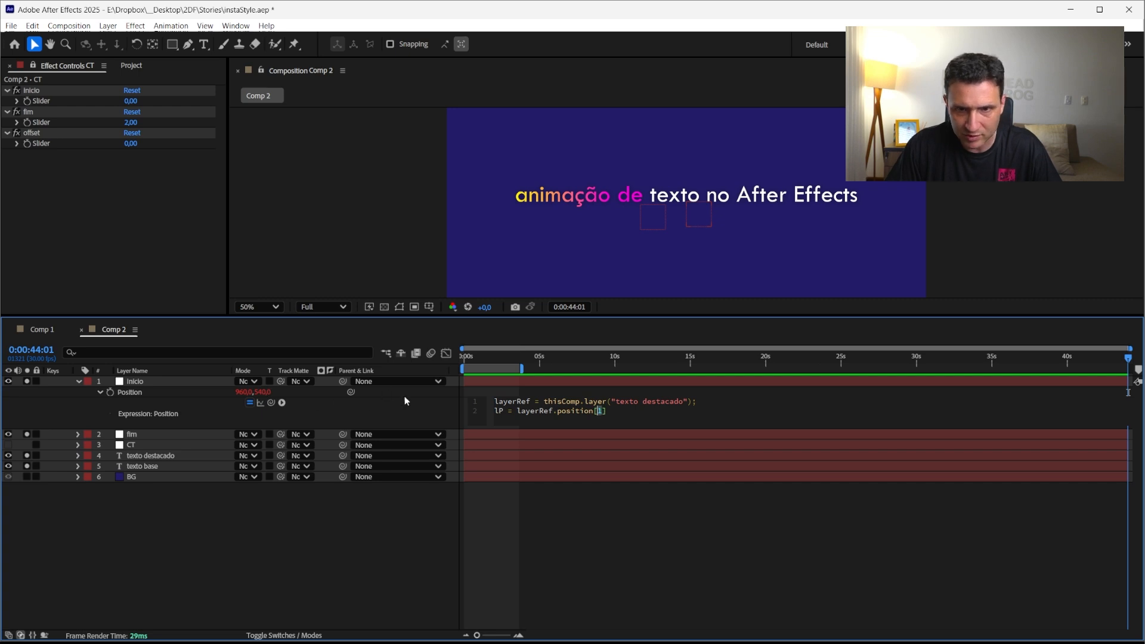
{"action": "key", "text": "BackSpace"}
{"action": "type", "text": "0"}
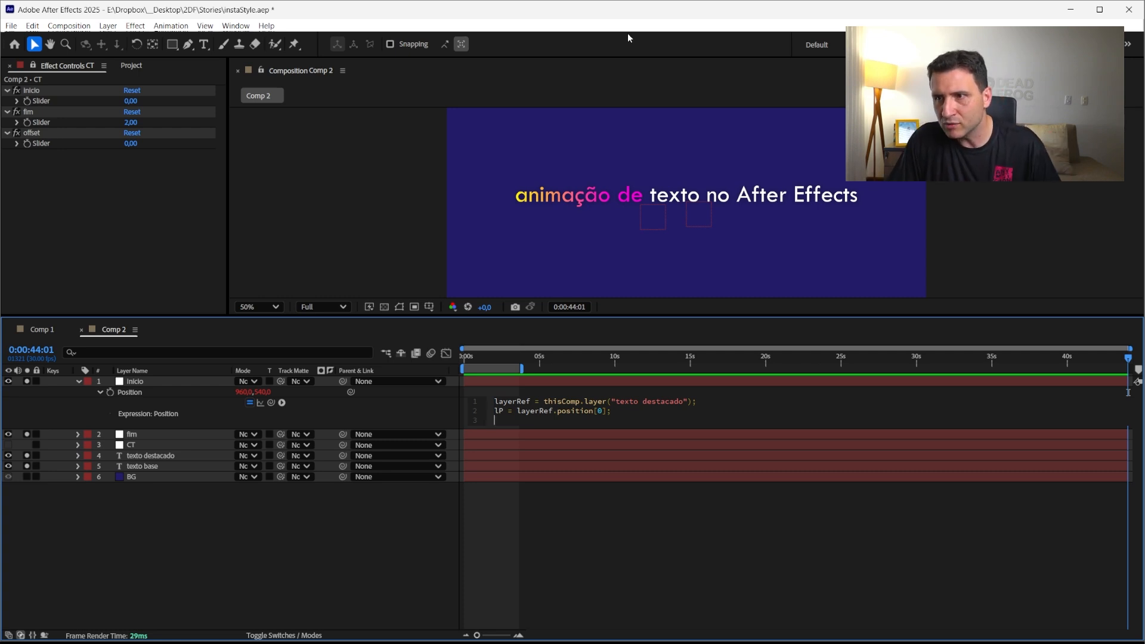
{"action": "left_click", "coordinate": [166, 567]}
Select the inicio, texto base and texto destacado layers in turn to inspect their bounds in the viewer
{"action": "left_click", "coordinate": [142, 385]}
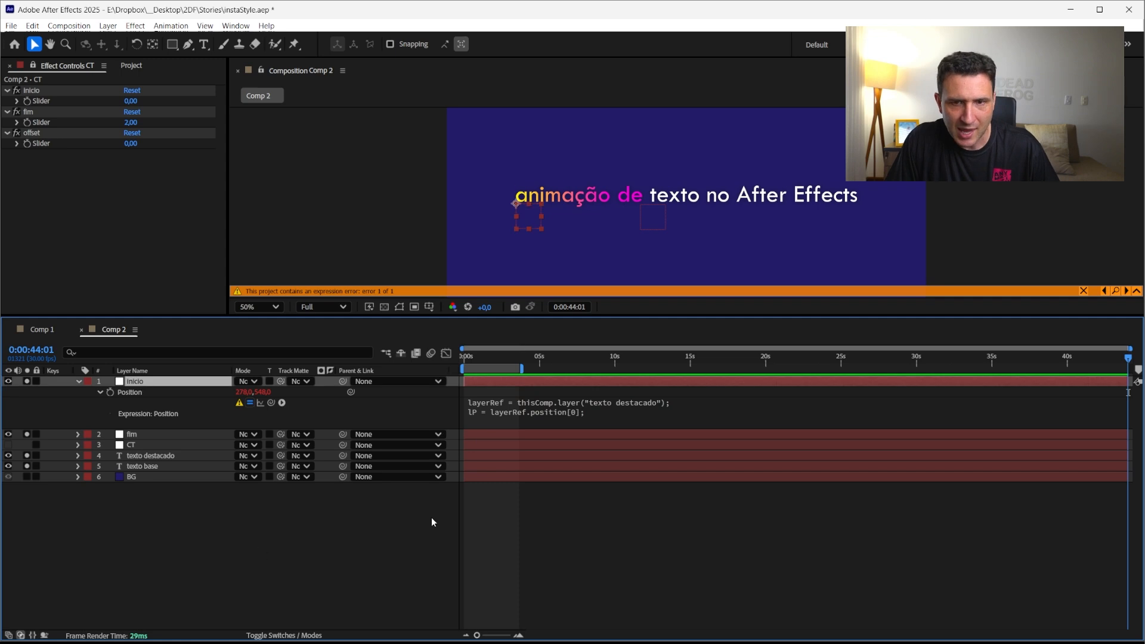
{"action": "left_click", "coordinate": [141, 465]}
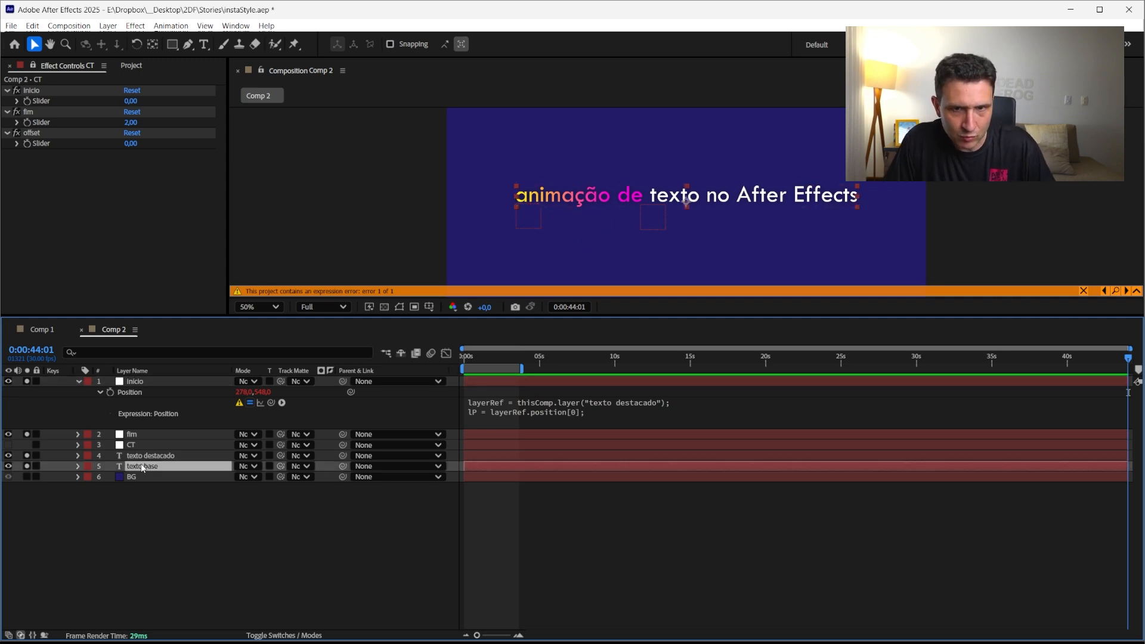
{"action": "left_click", "coordinate": [148, 457]}
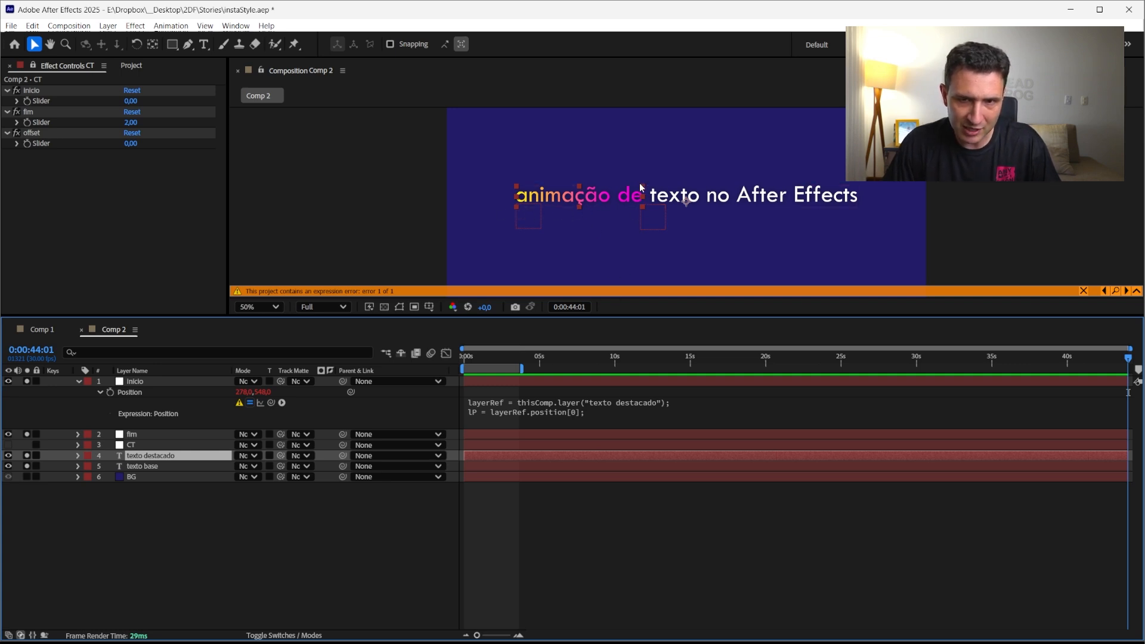
{"action": "left_click", "coordinate": [257, 562]}
{"action": "left_click", "coordinate": [141, 458]}
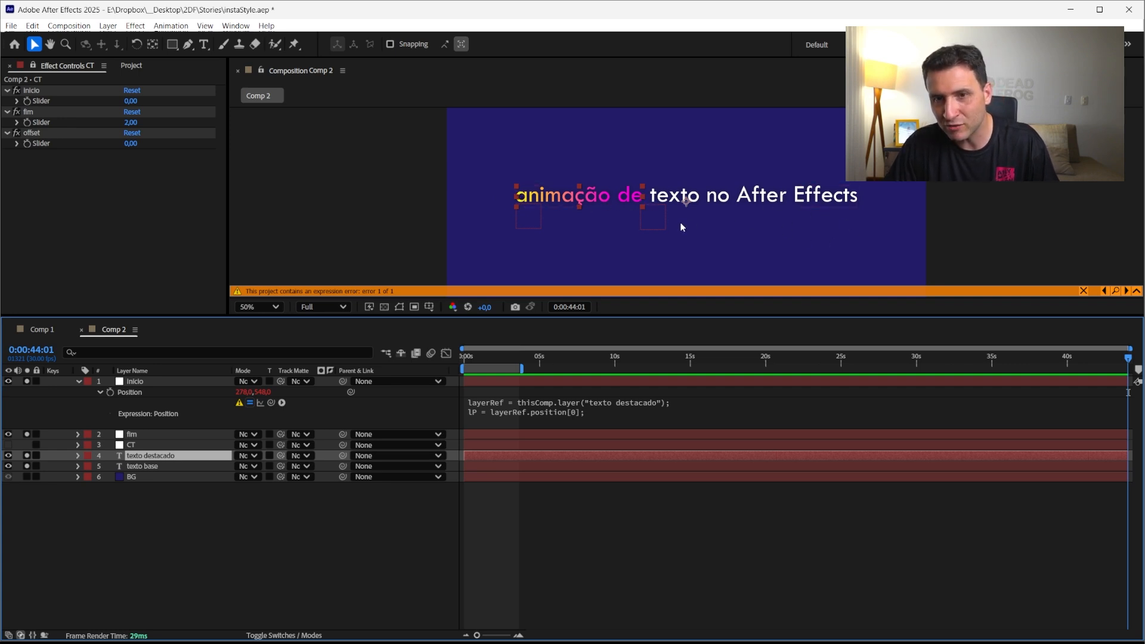
Try moving the texto destacado layer's anchor point to the first word's left edge with the Pan Behind tool, then undo it
{"action": "key", "text": "y"}
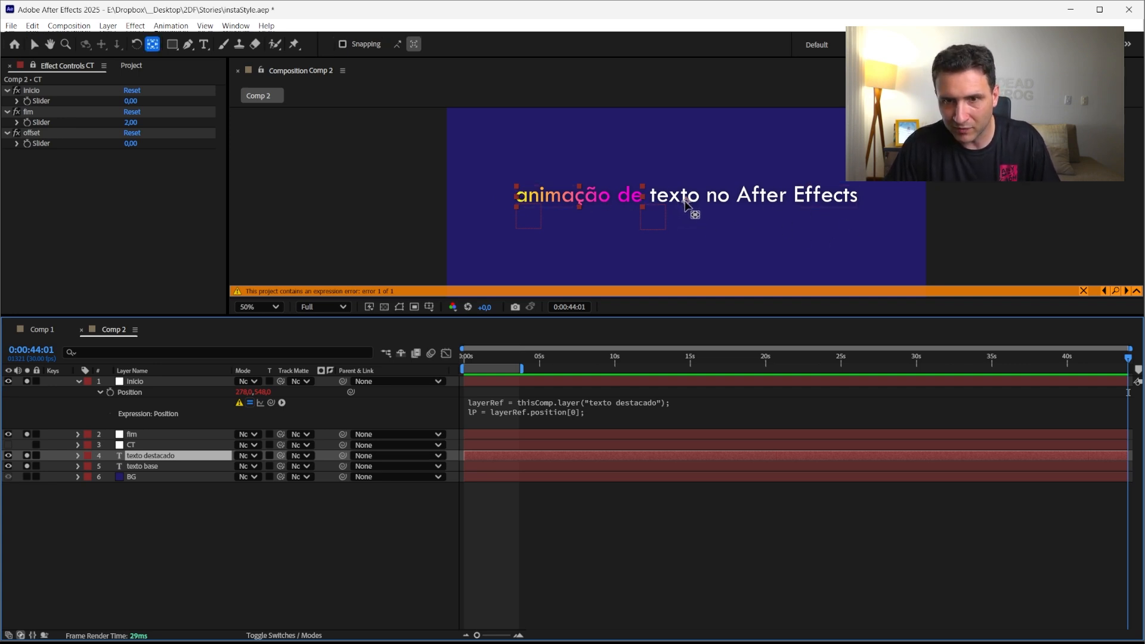
{"action": "left_click_drag", "start_coordinate": [686, 202], "coordinate": [544, 204]}
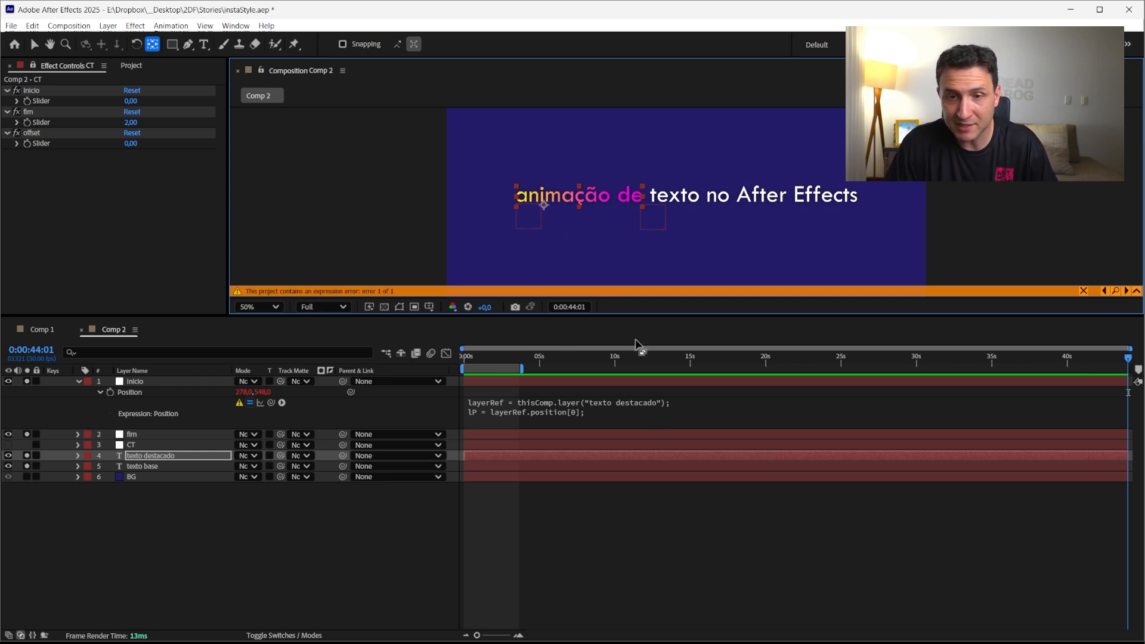
{"action": "key", "text": "ctrl+z"}
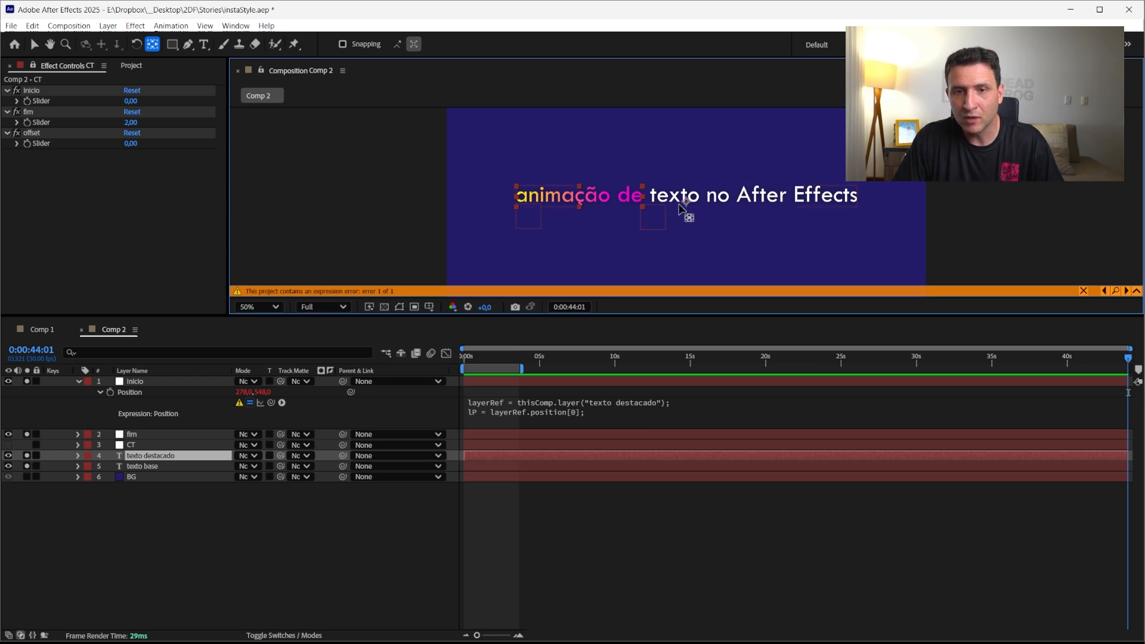
Add a third expression line lWidth = layerRef.sourceRectAtTime().width; below the position line
{"action": "left_click", "coordinate": [571, 425]}
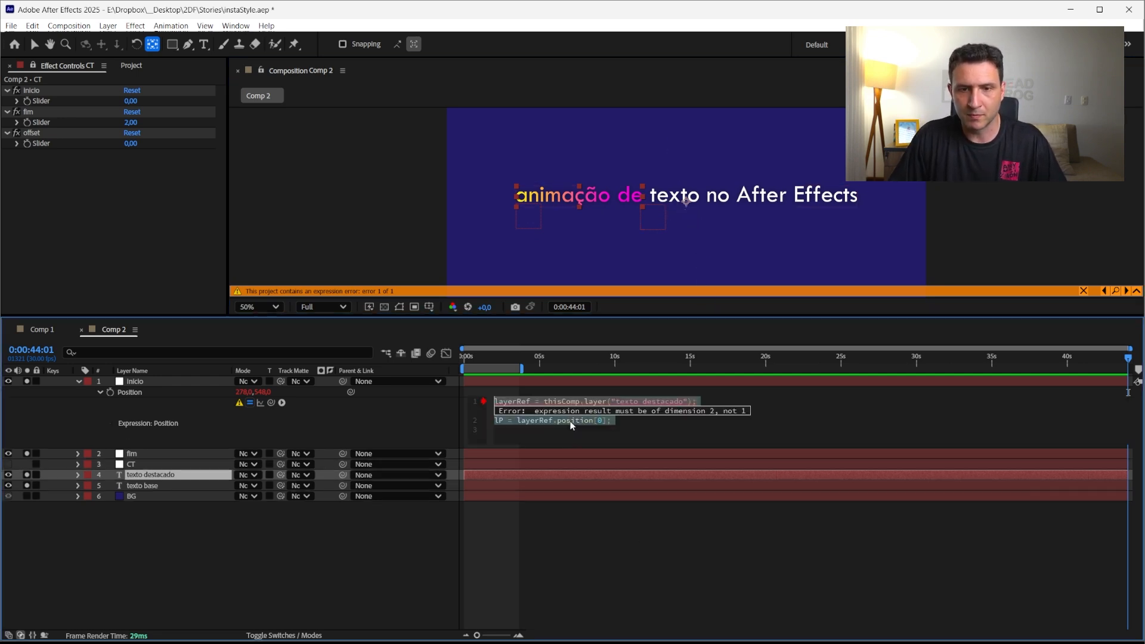
{"action": "left_click", "coordinate": [620, 417]}
{"action": "key", "text": "Return"}
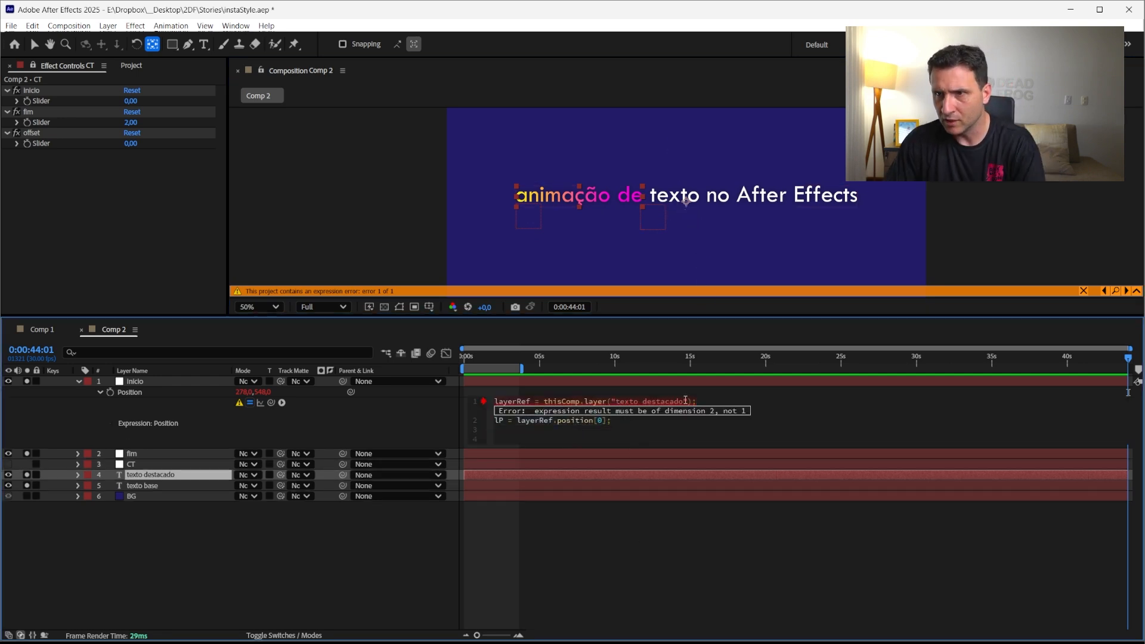
{"action": "type", "text": "l"}
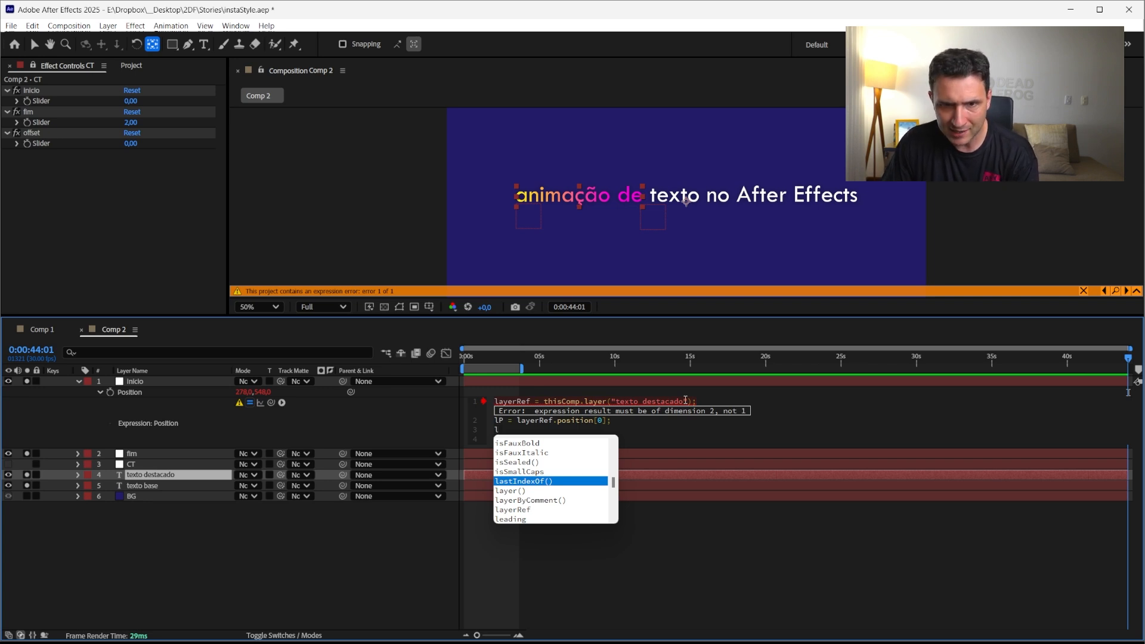
{"action": "type", "text": "P = l"}
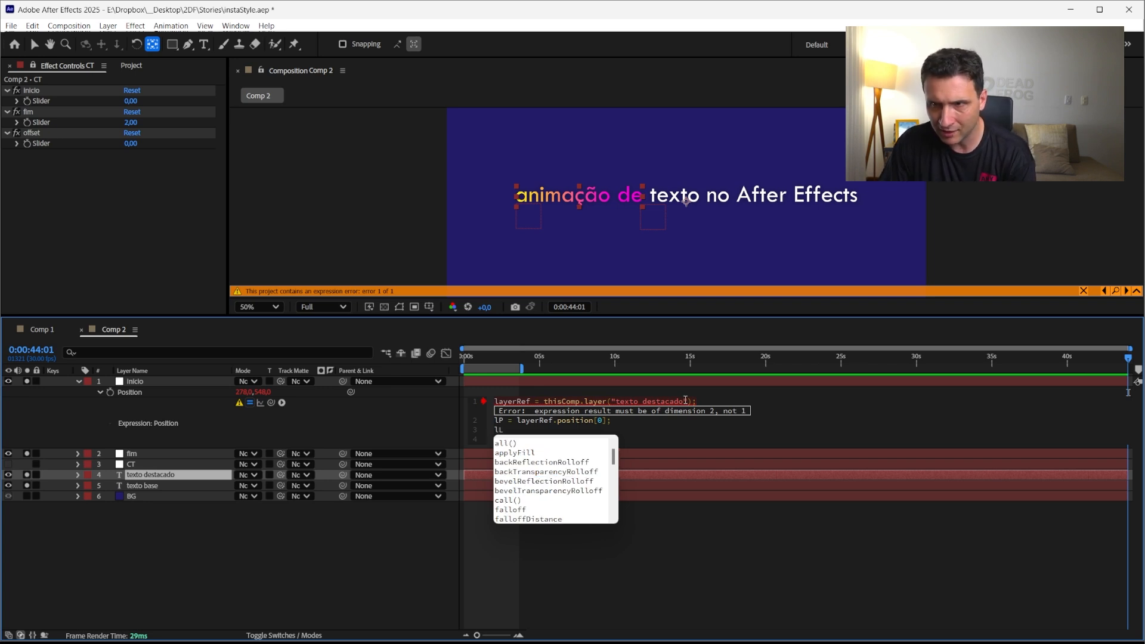
{"action": "key", "text": "BackSpace"}
{"action": "type", "text": "Wid"}
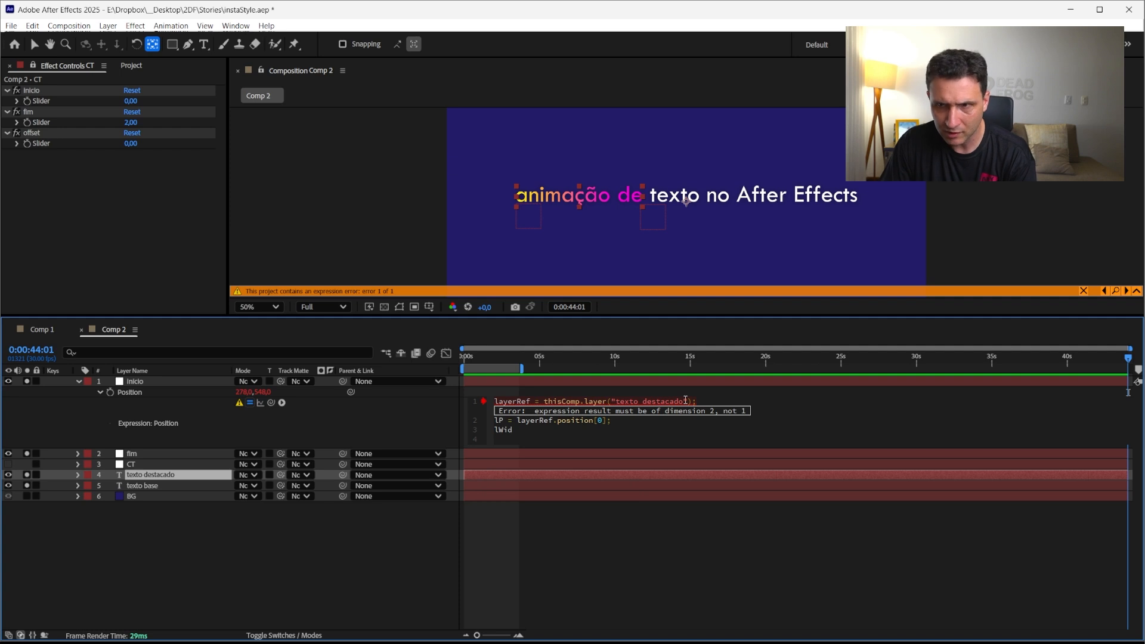
{"action": "type", "text": "th"}
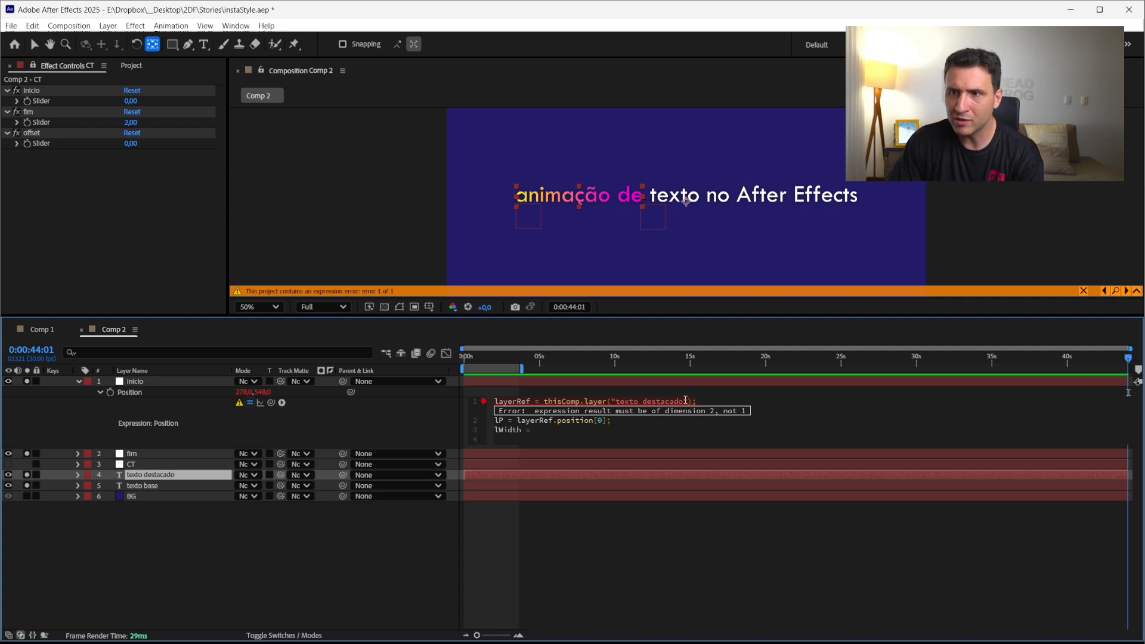
{"action": "type", "text": " = laye"}
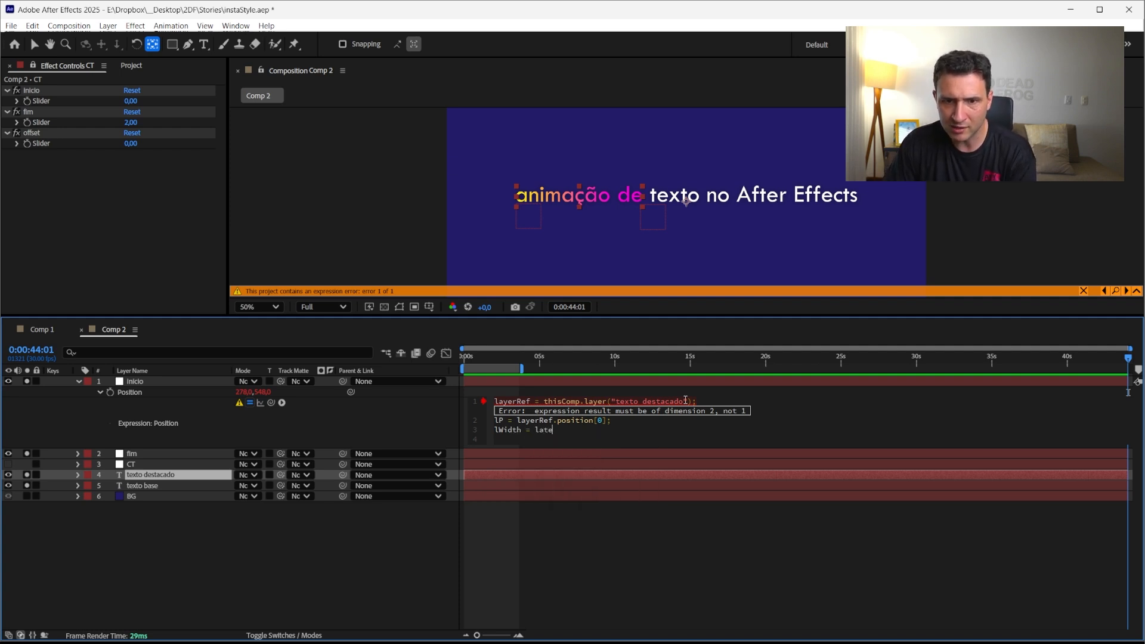
{"action": "type", "text": "rRef"}
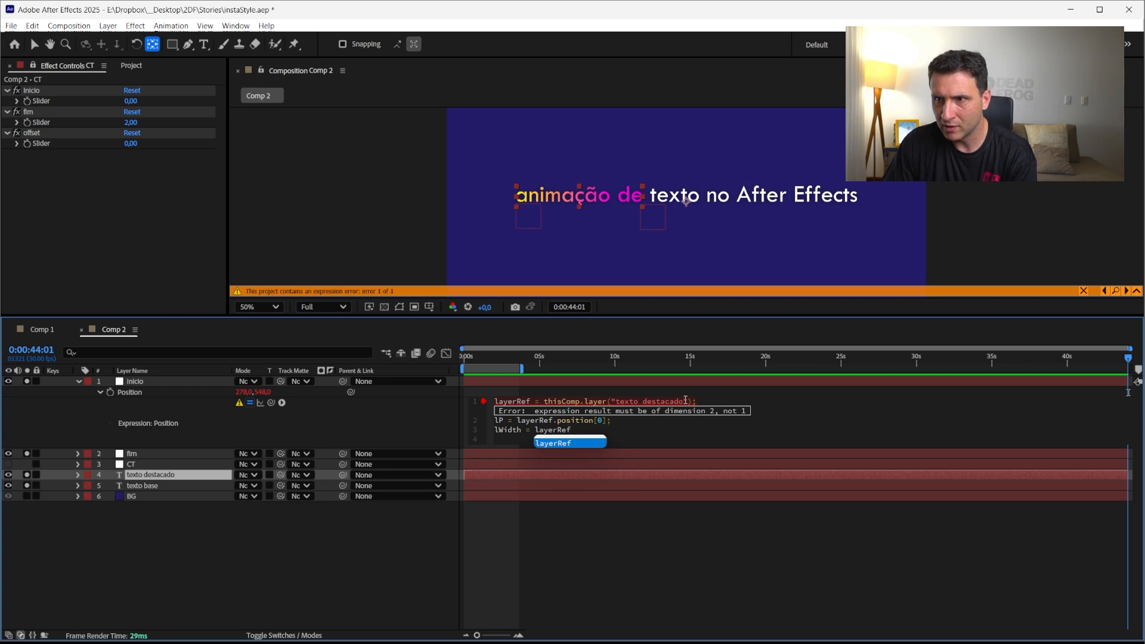
{"action": "type", "text": ".sourceR"}
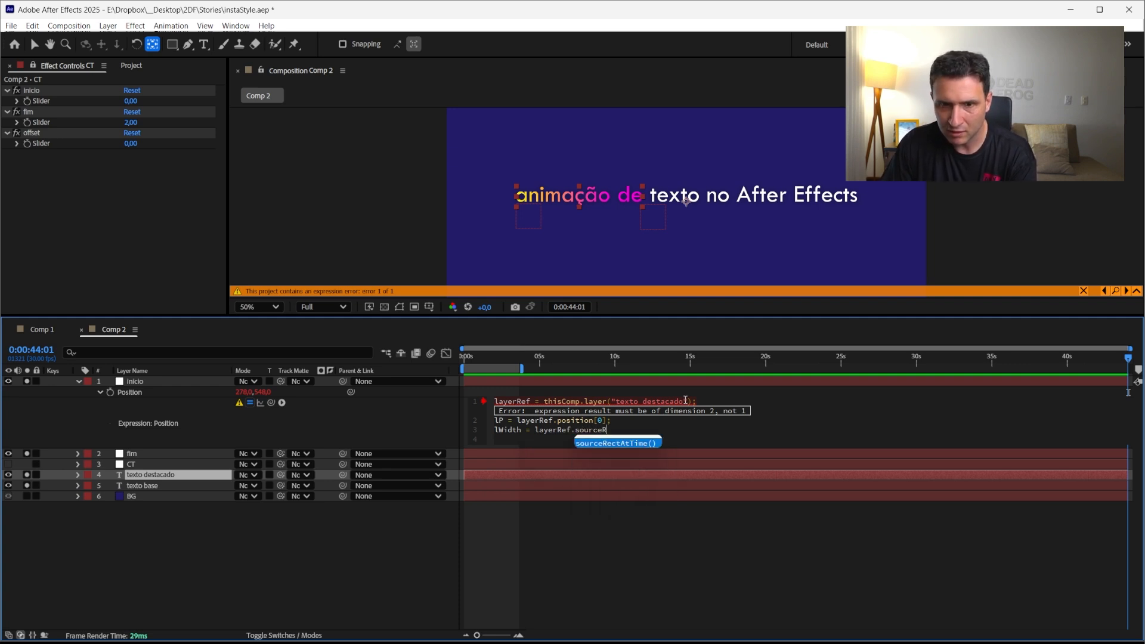
{"action": "key", "text": "Return"}
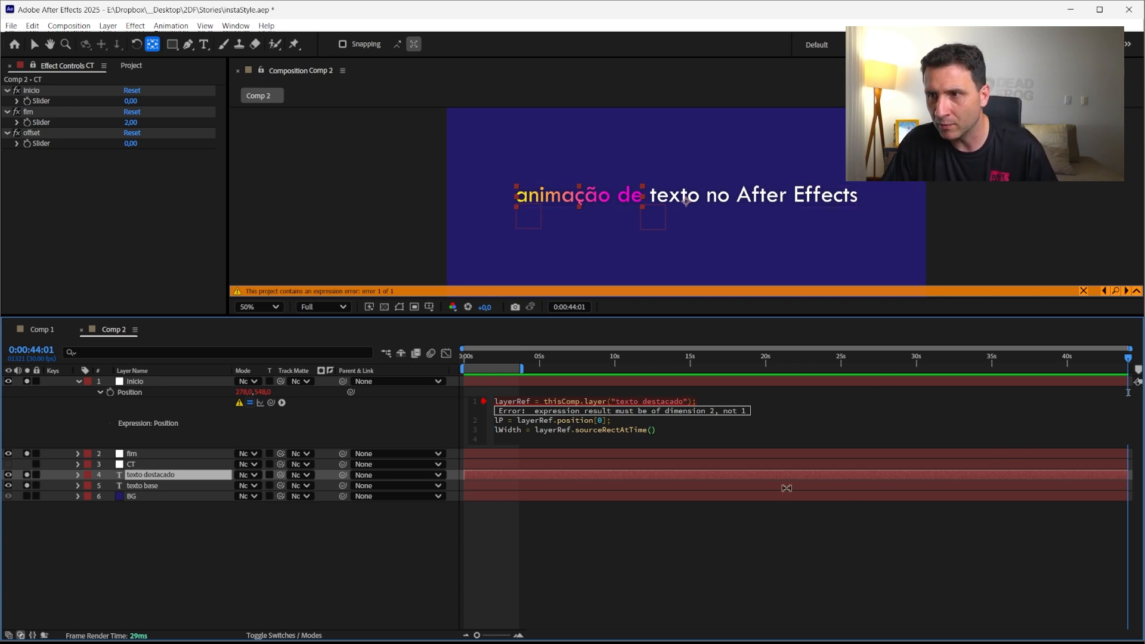
{"action": "key", "text": "End"}
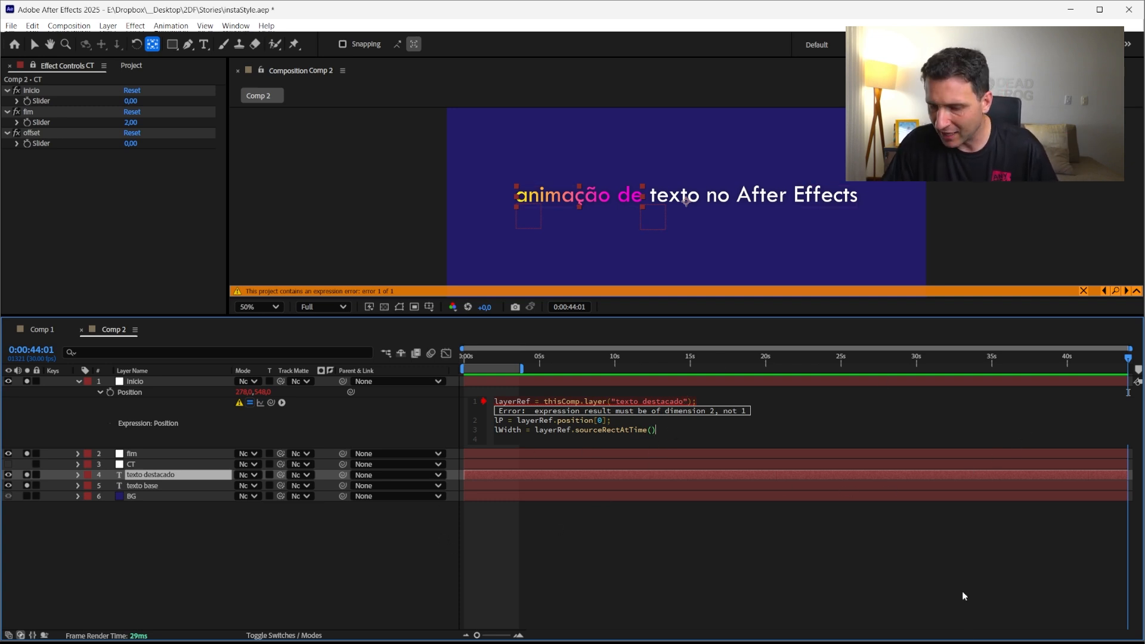
{"action": "type", "text": "."}
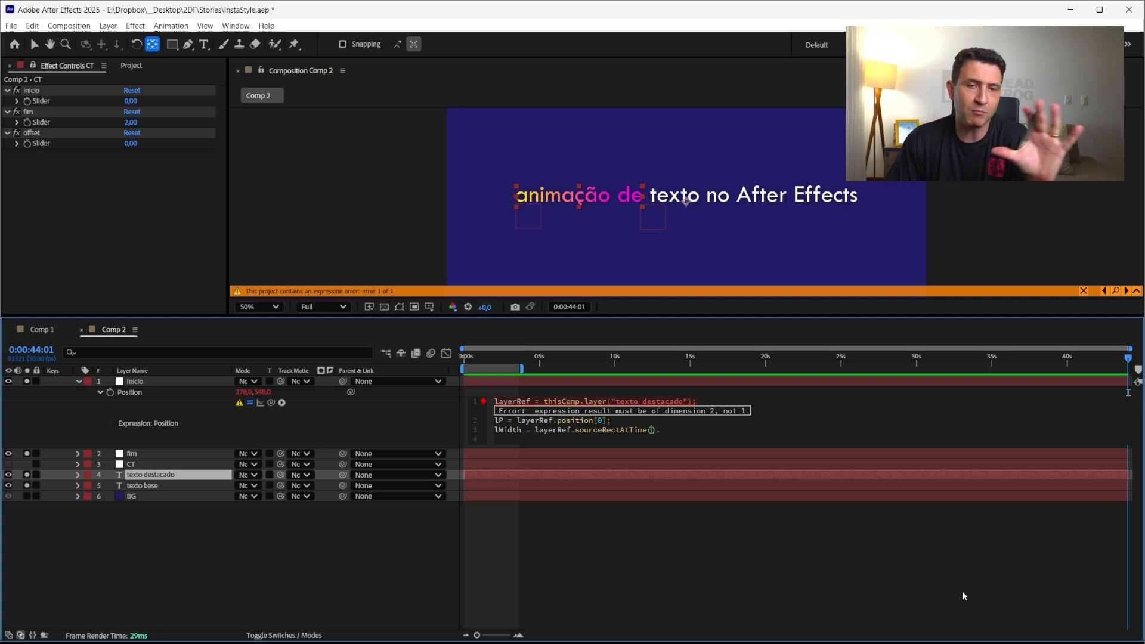
{"action": "key", "text": "Left"}
{"action": "key", "text": "Left"}
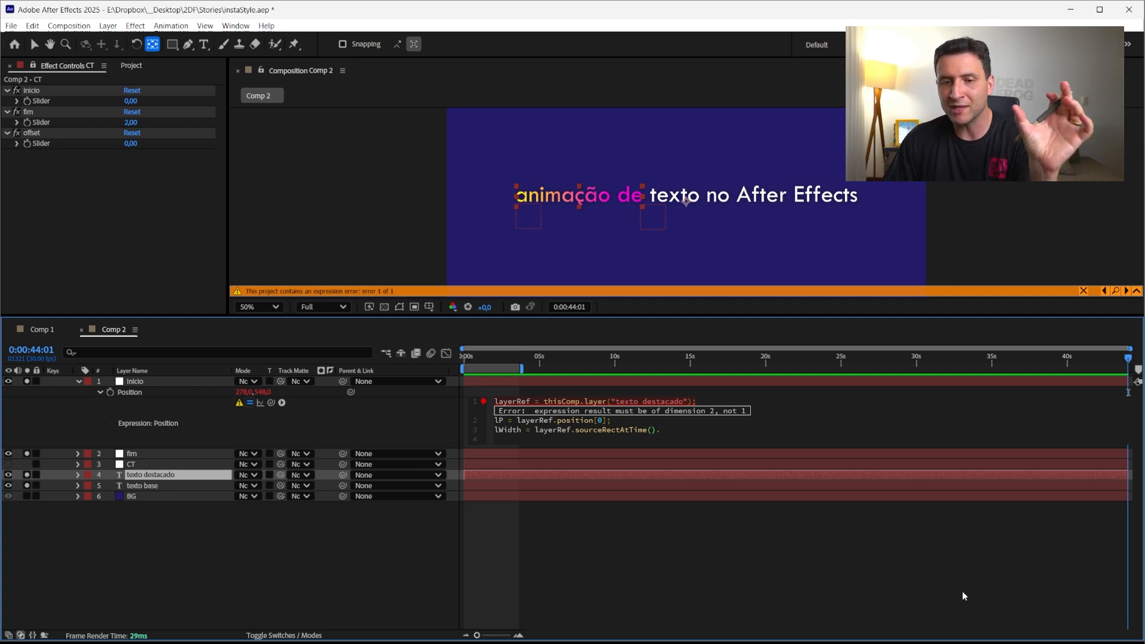
{"action": "key", "text": "Right"}
{"action": "key", "text": "Right"}
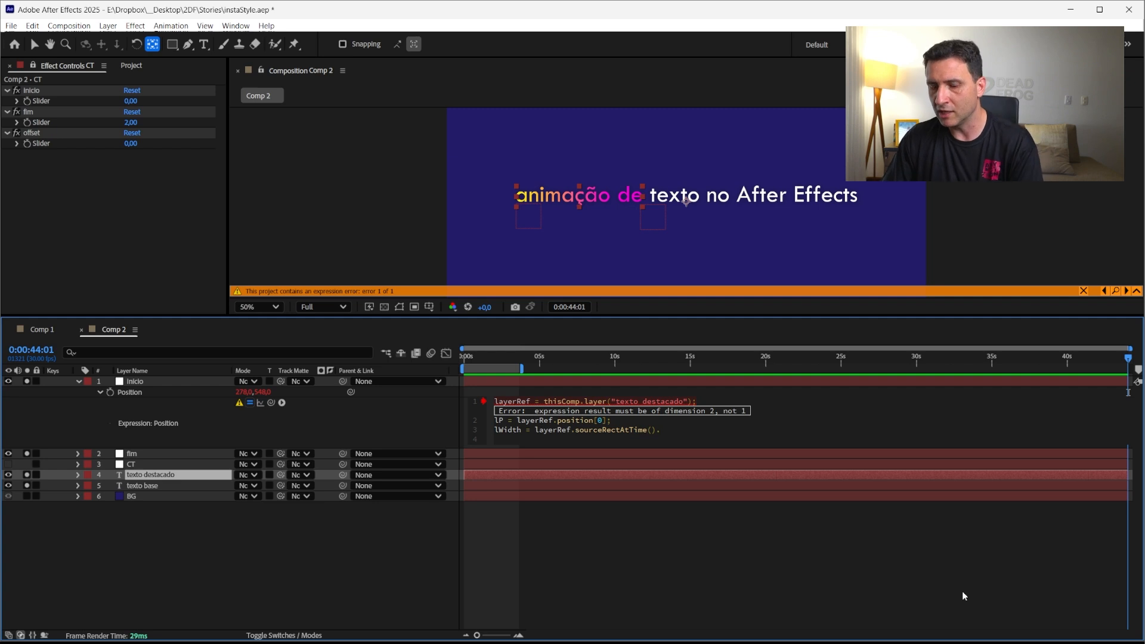
{"action": "type", "text": "wid"}
{"action": "key", "text": "Return"}
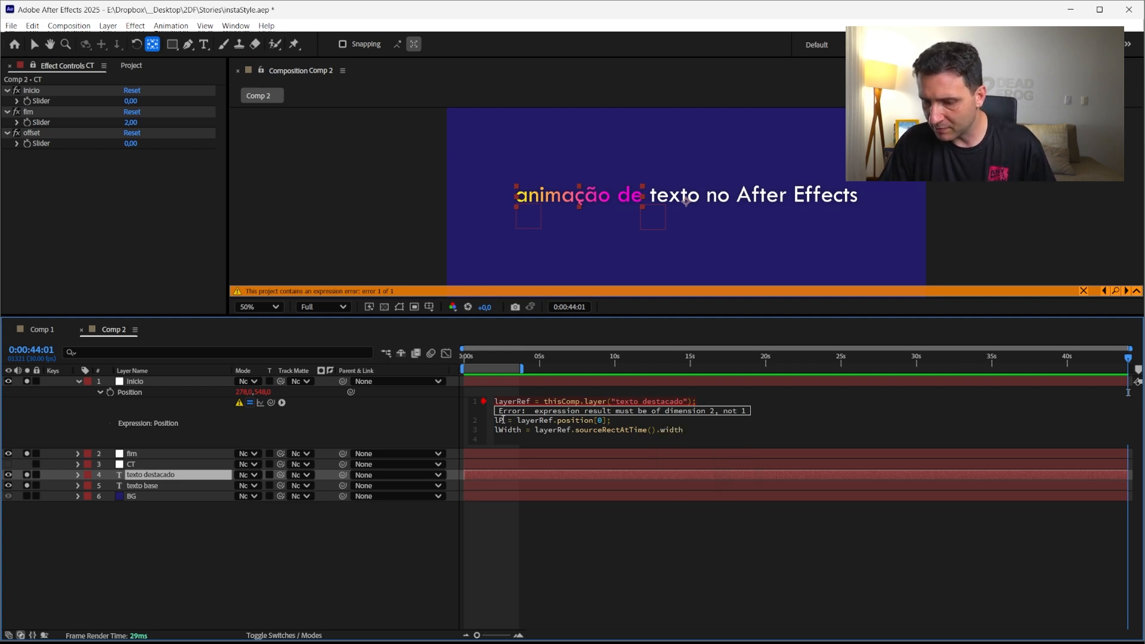
{"action": "type", "text": ";"}
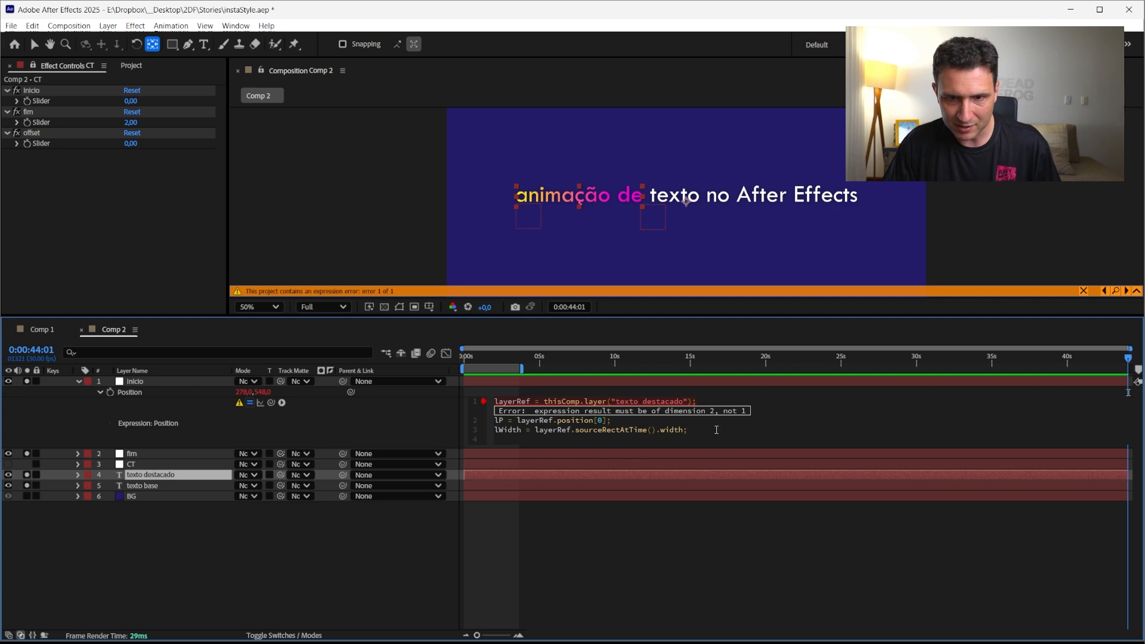
Add a return line [lWidth,lWidth] at the end of the expression and apply it
{"action": "key", "text": "Return"}
{"action": "key", "text": "Return"}
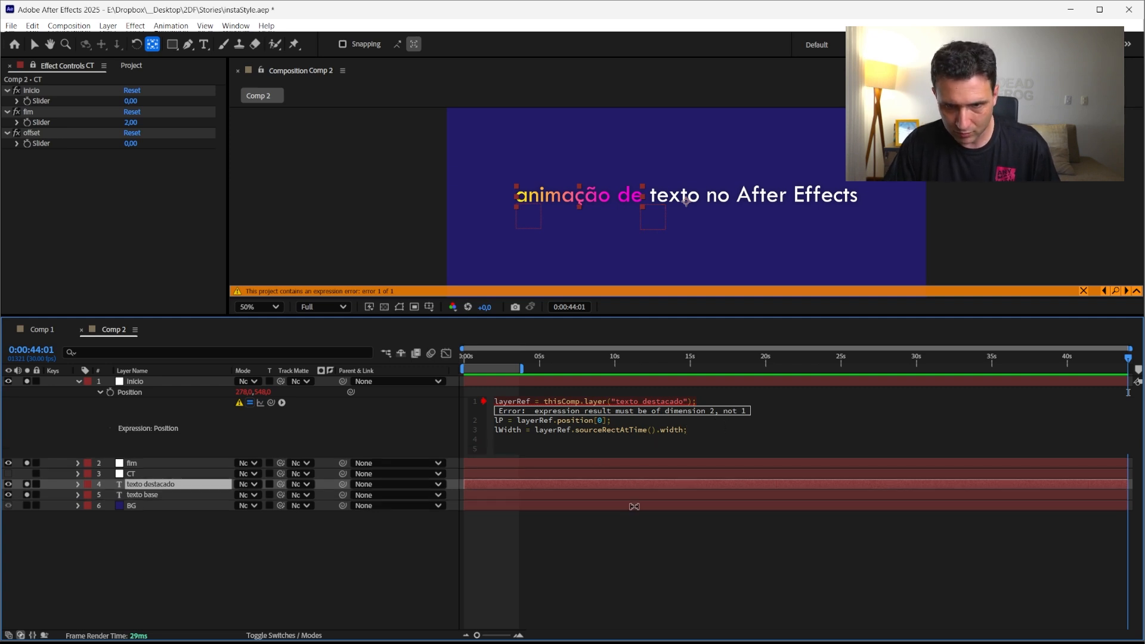
{"action": "type", "text": "[1"}
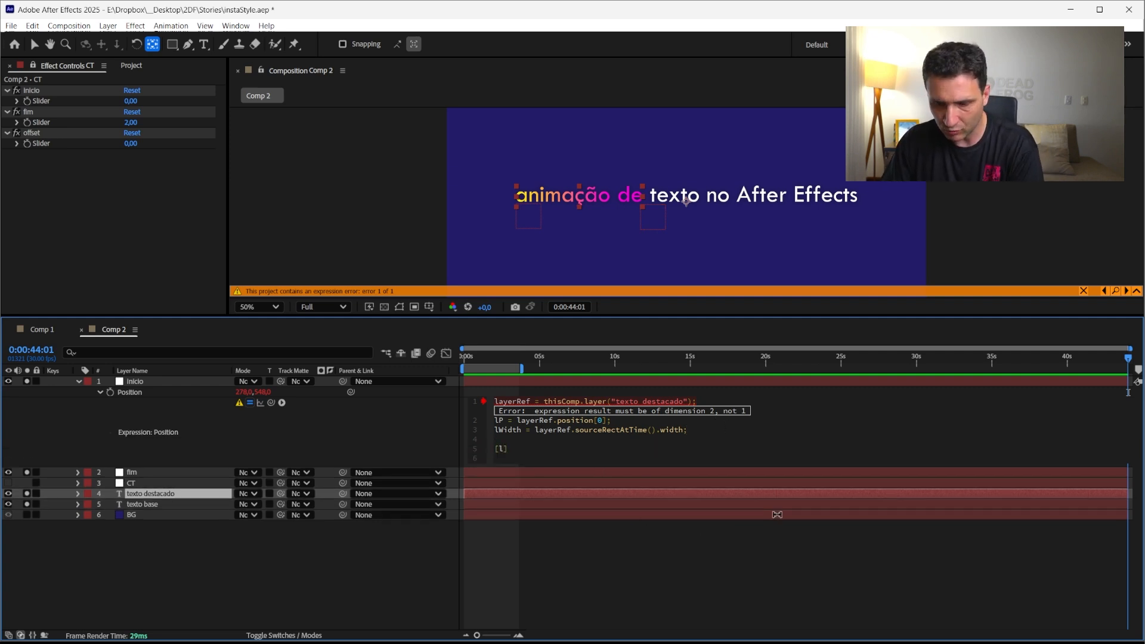
{"action": "type", "text": "W"}
{"action": "key", "text": "Return"}
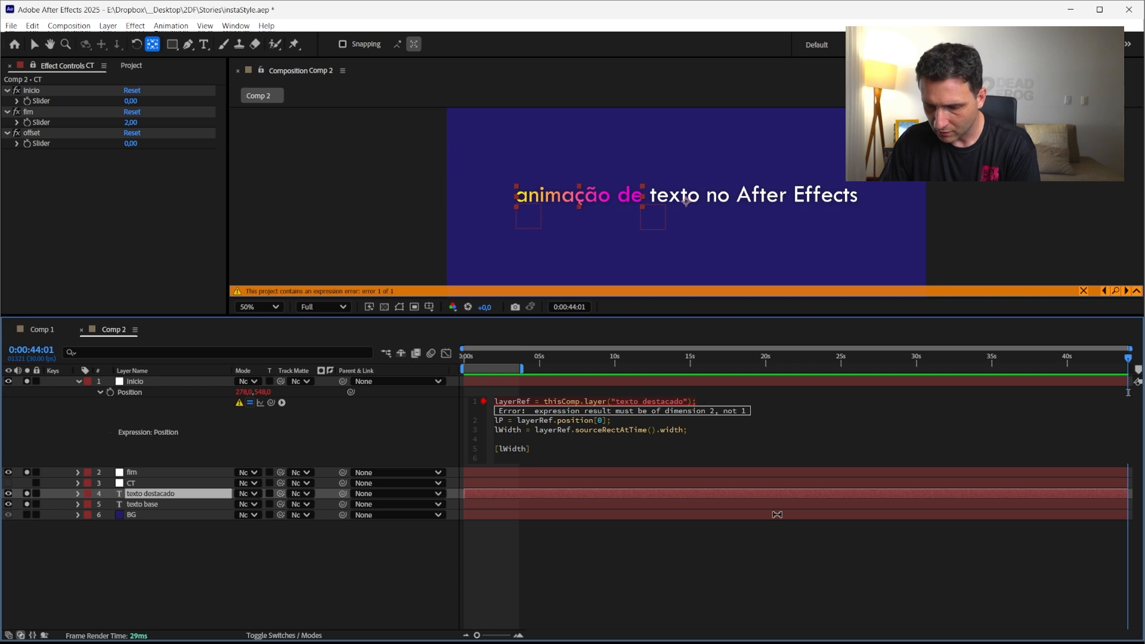
{"action": "type", "text": ",lW"}
{"action": "key", "text": "Return"}
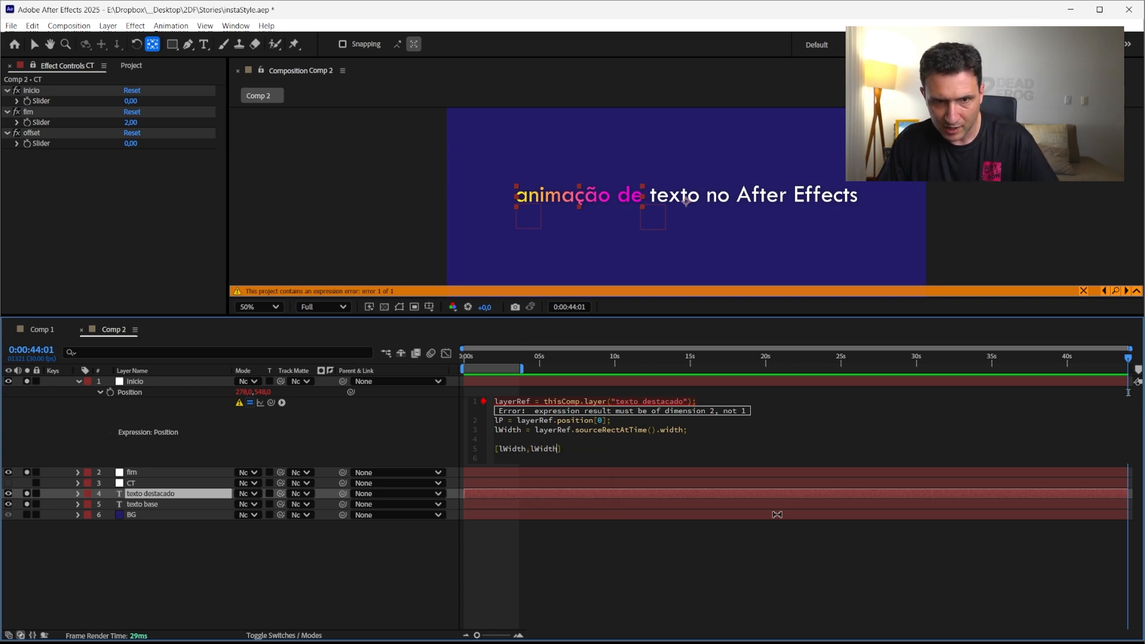
{"action": "left_click", "coordinate": [362, 563]}
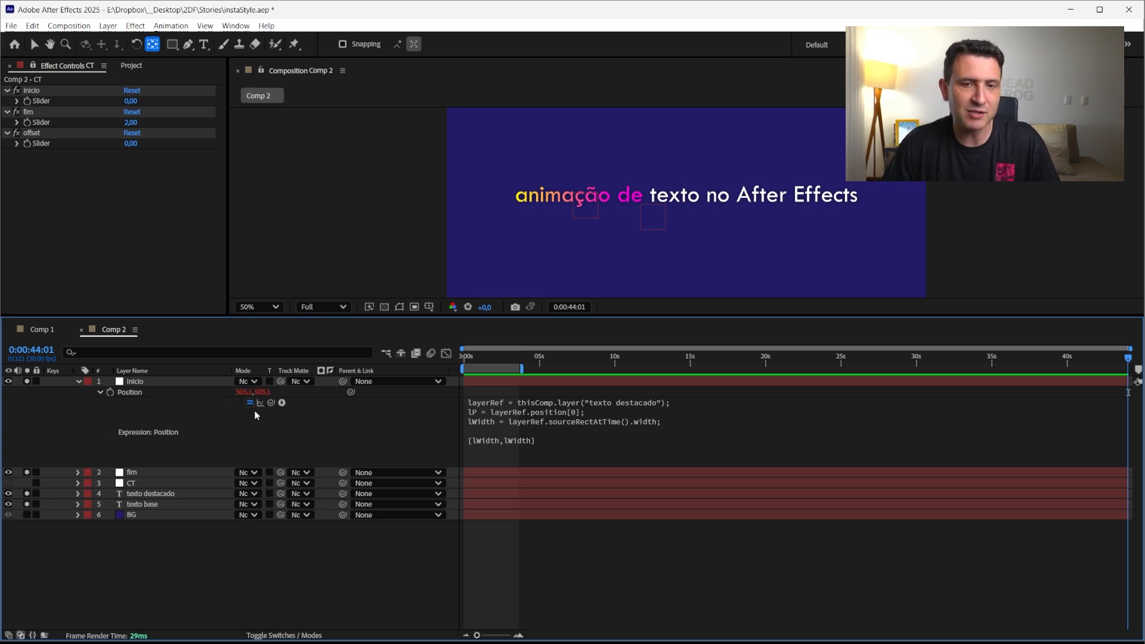
Delete the [lWidth,lWidth] return line from the expression
{"action": "key", "text": "ctrl+t"}
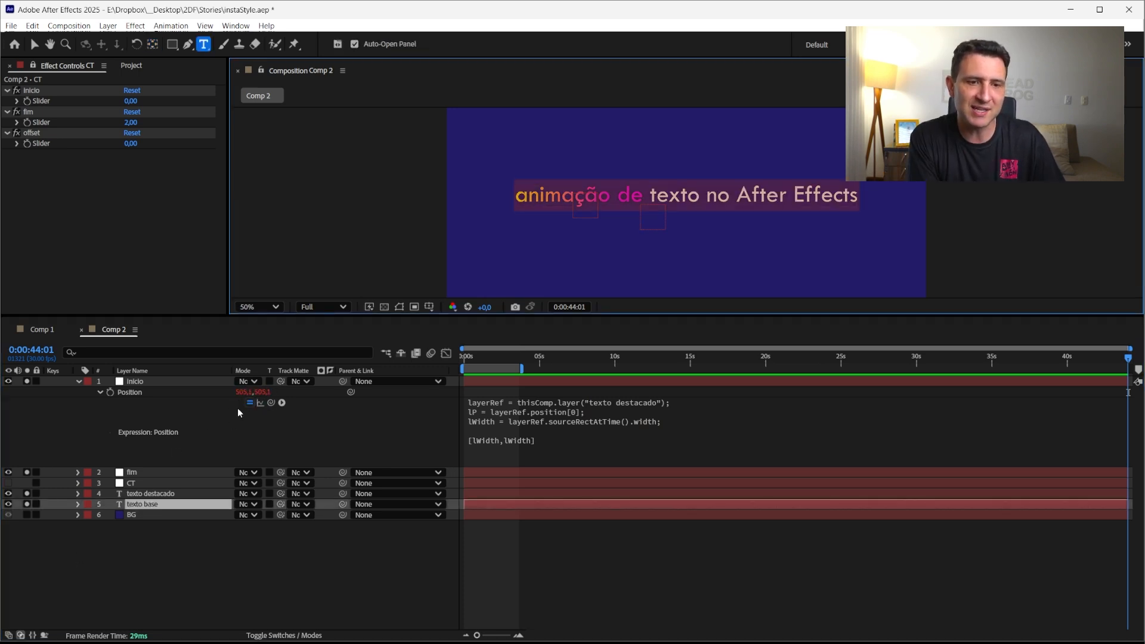
{"action": "left_click", "coordinate": [697, 447]}
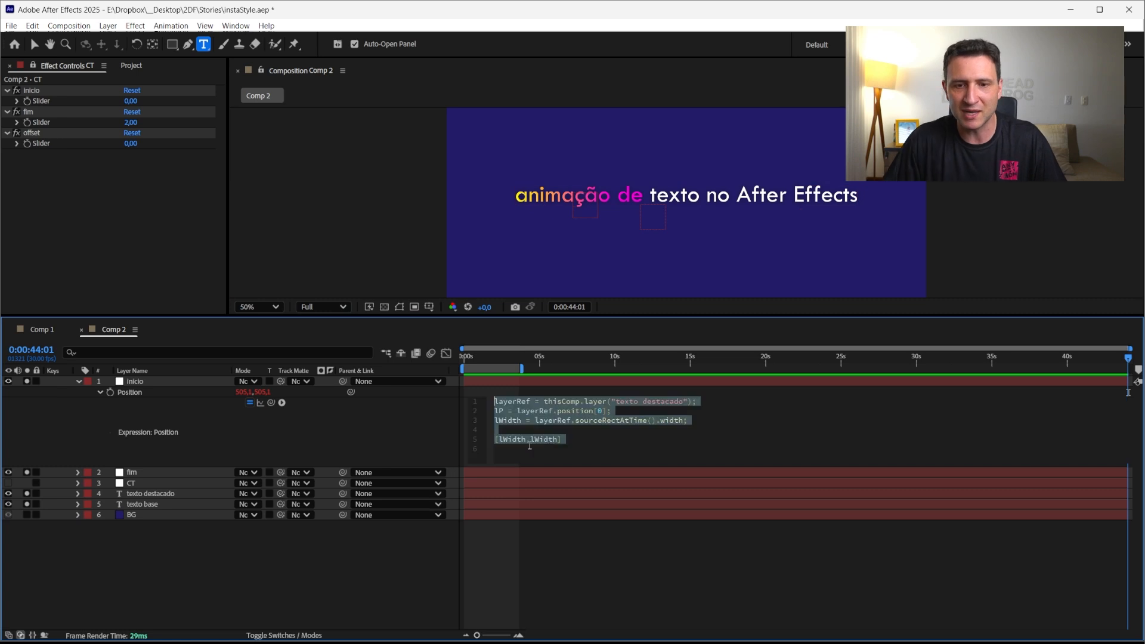
{"action": "left_click_drag", "start_coordinate": [701, 417], "coordinate": [708, 440]}
{"action": "key", "text": "BackSpace"}
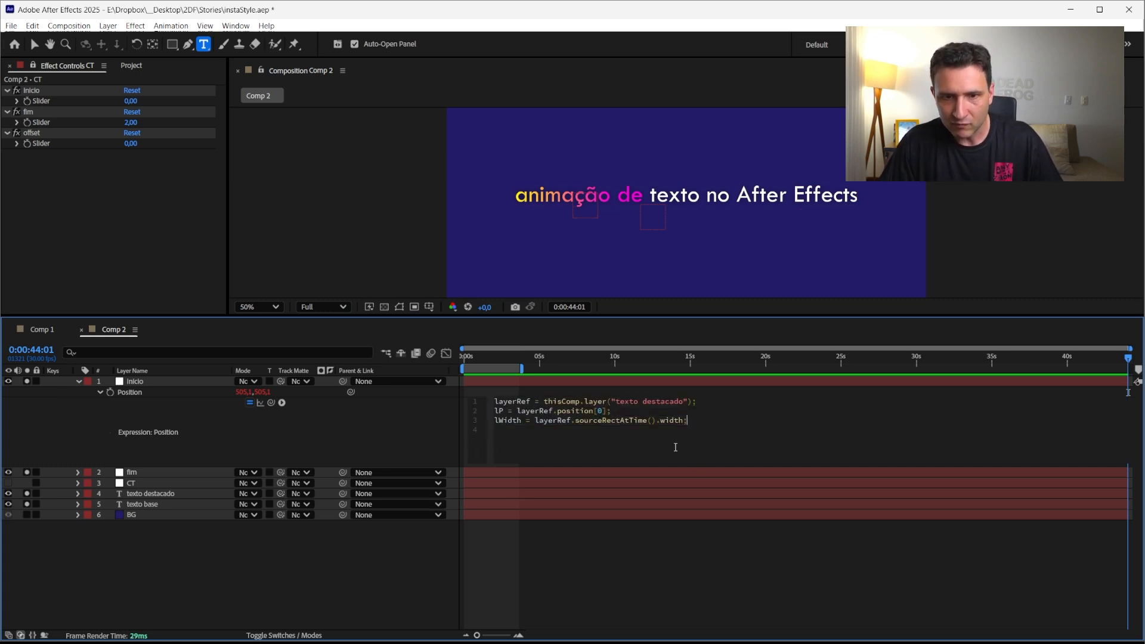
Add a fourth line lLeft = layerRef.sourceRectAtTime().left; to the expression
{"action": "key", "text": "Return"}
{"action": "type", "text": "lLeft"}
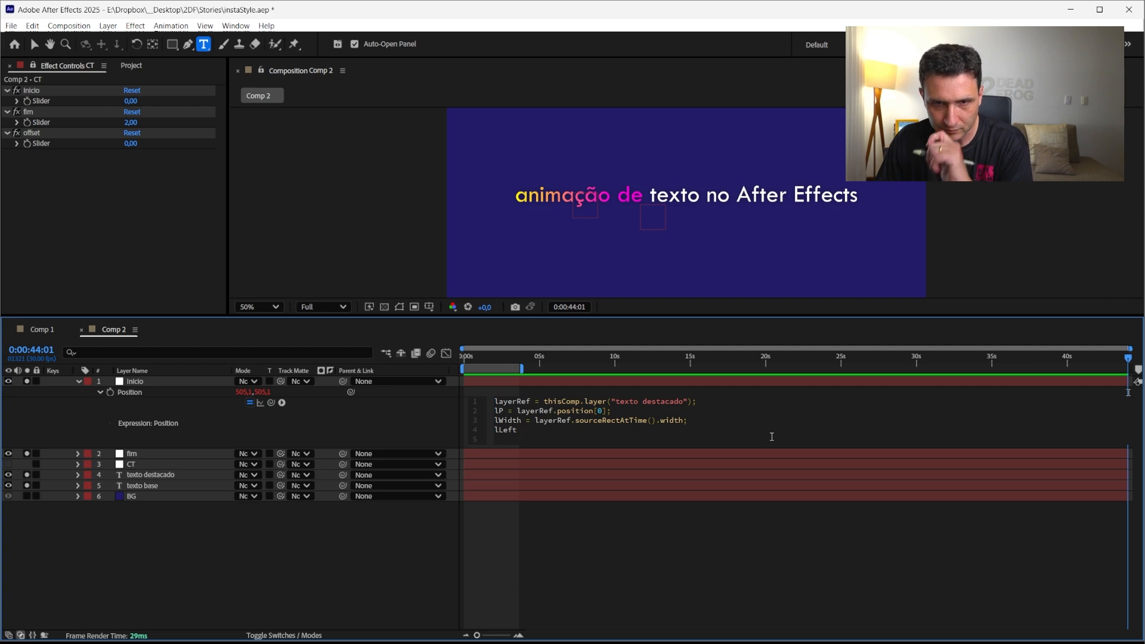
{"action": "type", "text": " = "}
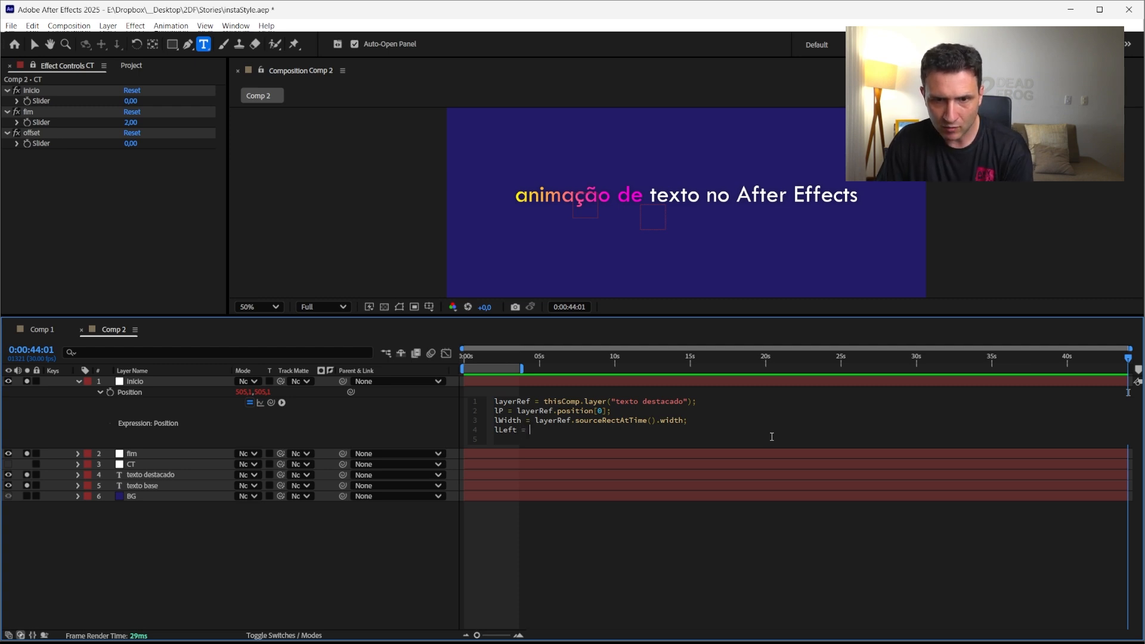
{"action": "type", "text": "layerRef."}
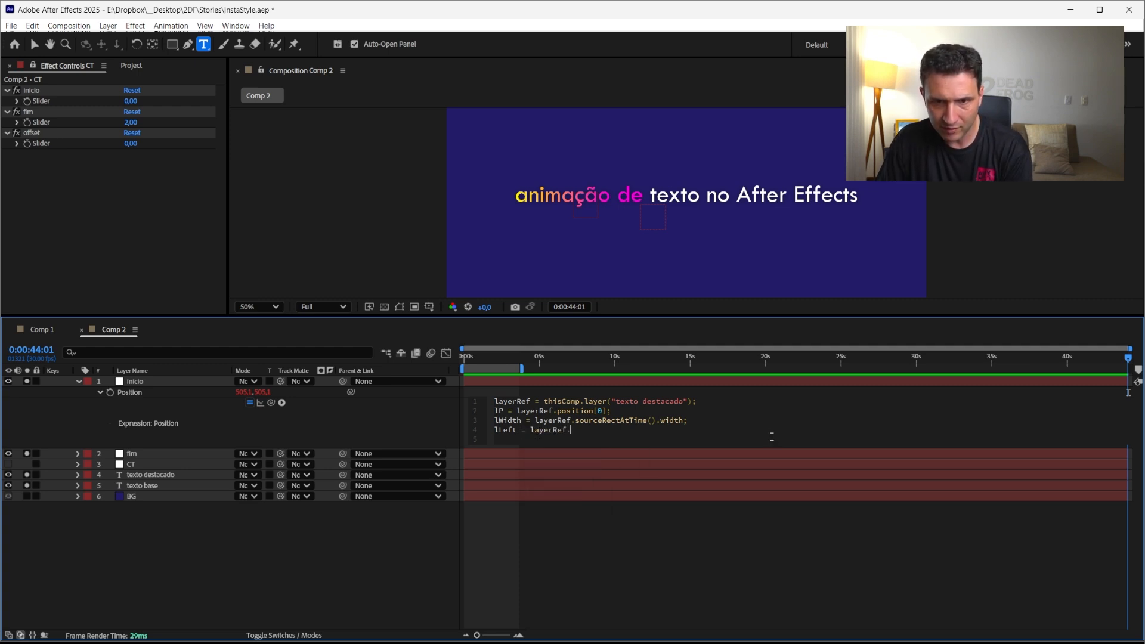
{"action": "type", "text": "sou"}
{"action": "key", "text": "Down"}
{"action": "key", "text": "Down"}
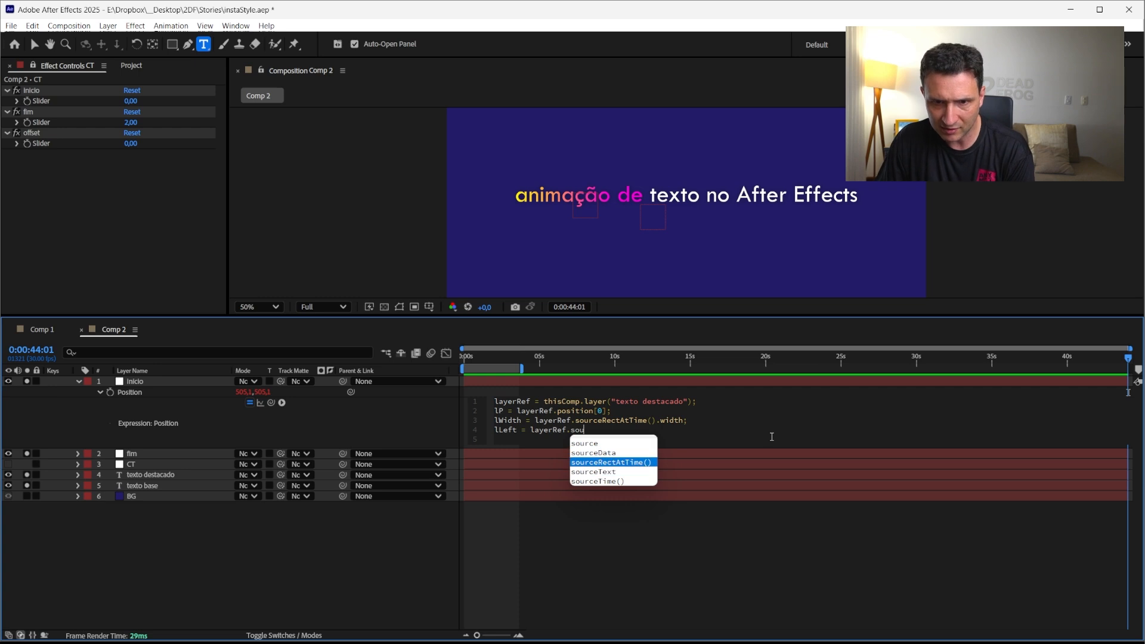
{"action": "key", "text": "Return"}
{"action": "type", "text": "."}
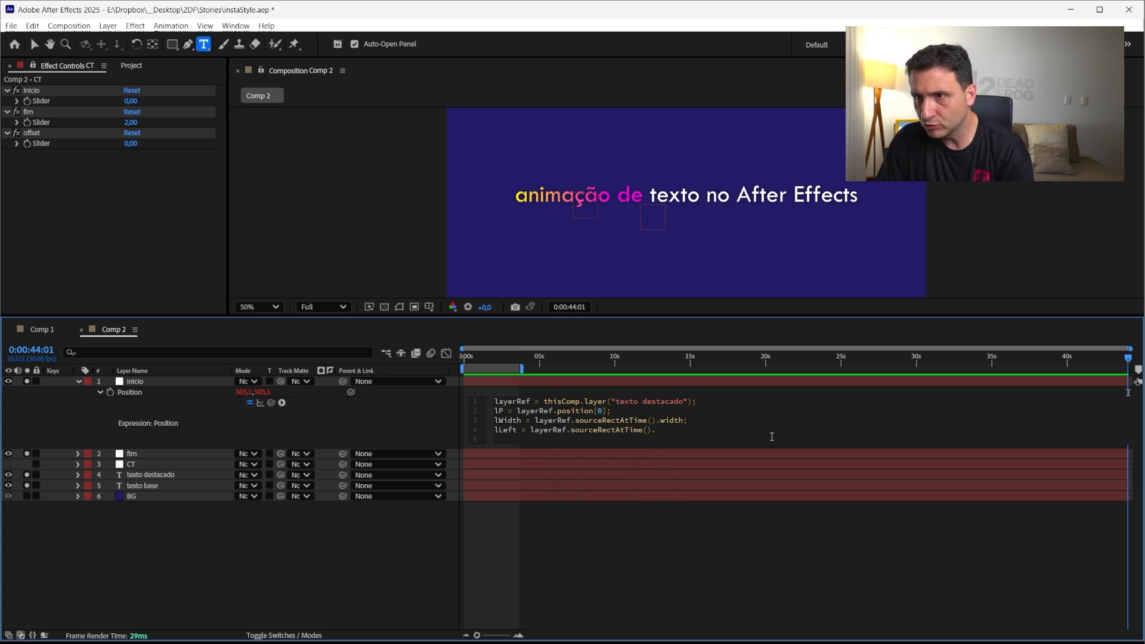
{"action": "type", "text": "left"}
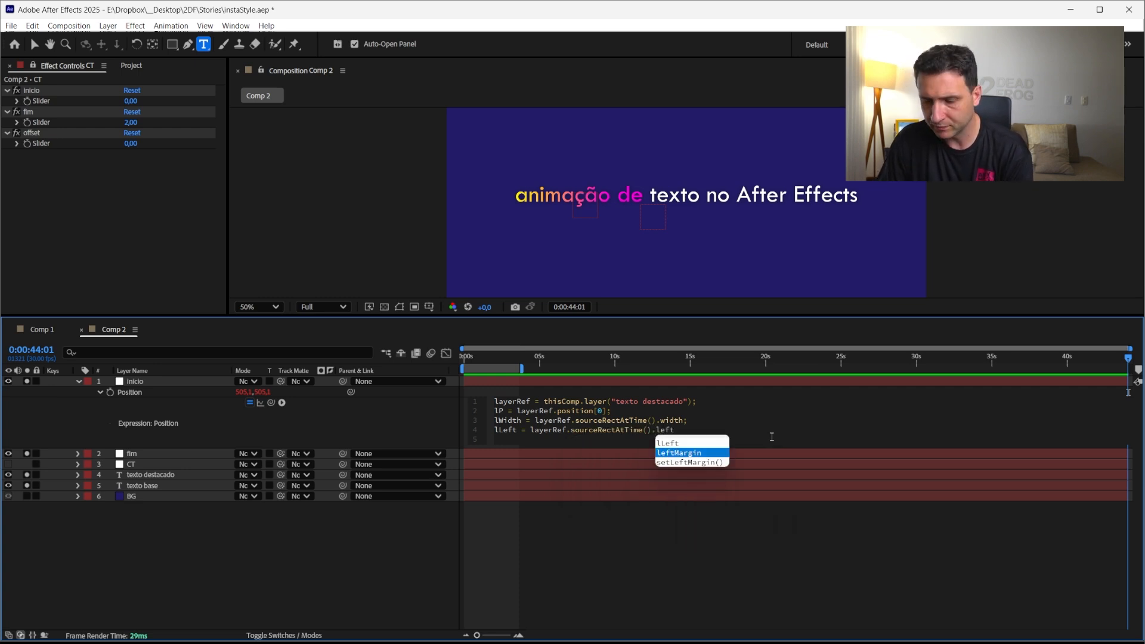
{"action": "type", "text": ";"}
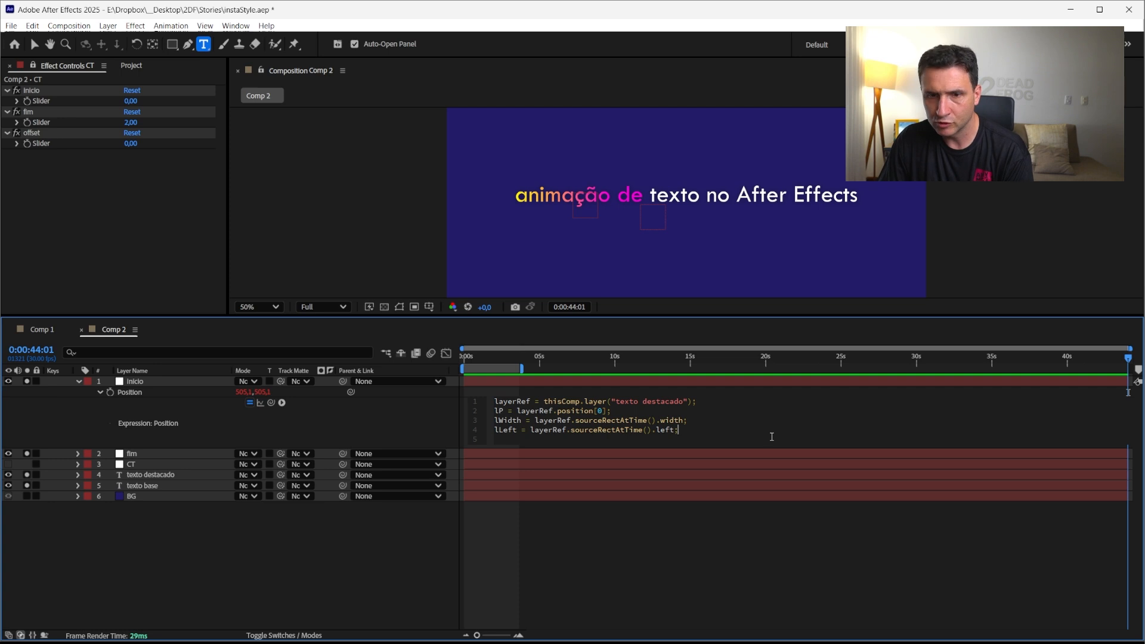
Add a return line [,540] with the x value left empty and apply the expression
{"action": "key", "text": "Return"}
{"action": "key", "text": "Return"}
{"action": "type", "text": "["}
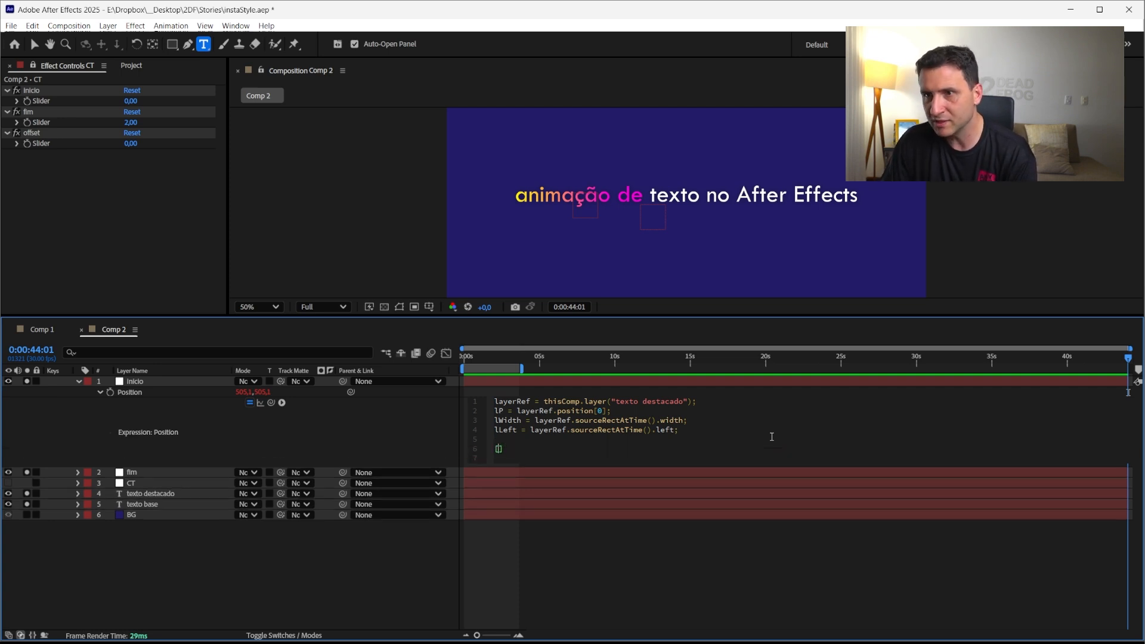
{"action": "type", "text": ","}
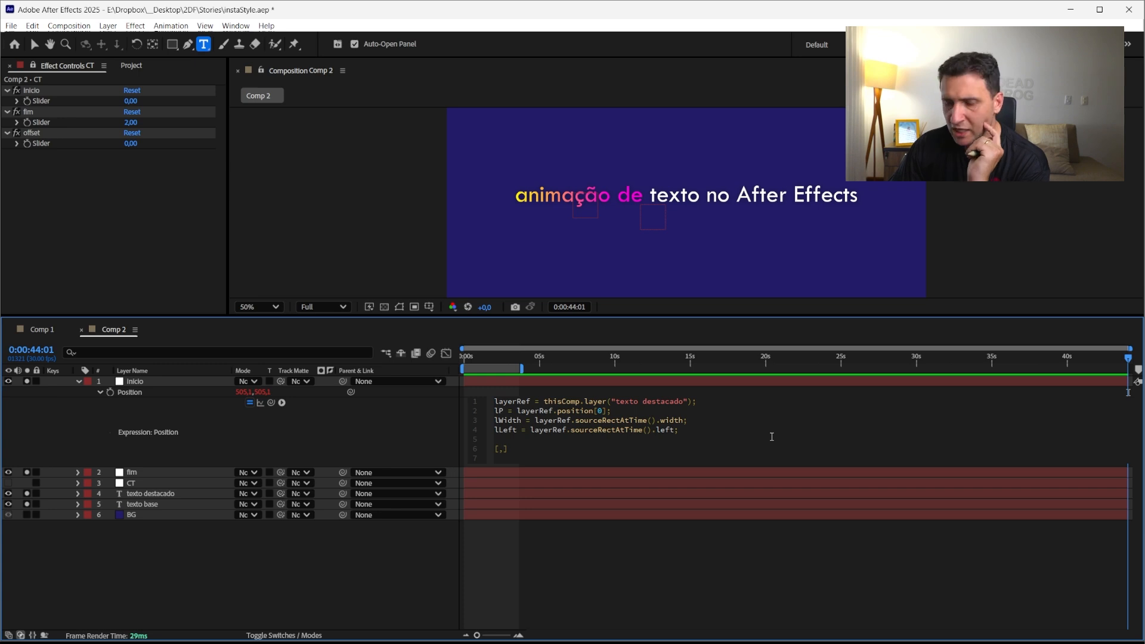
{"action": "type", "text": "540"}
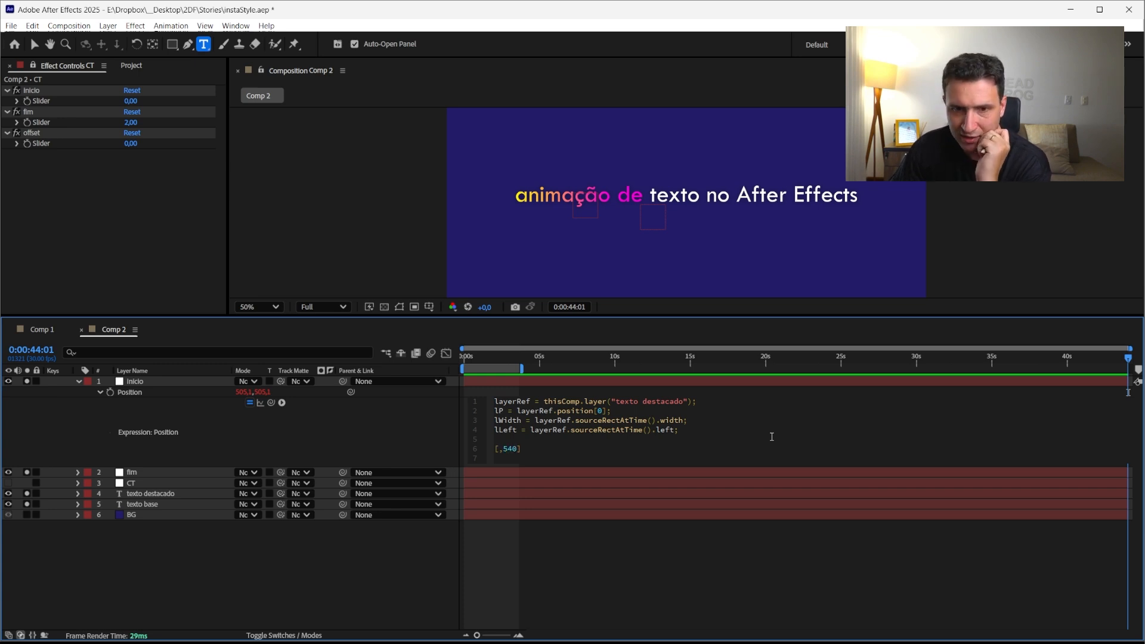
{"action": "left_click", "coordinate": [521, 458]}
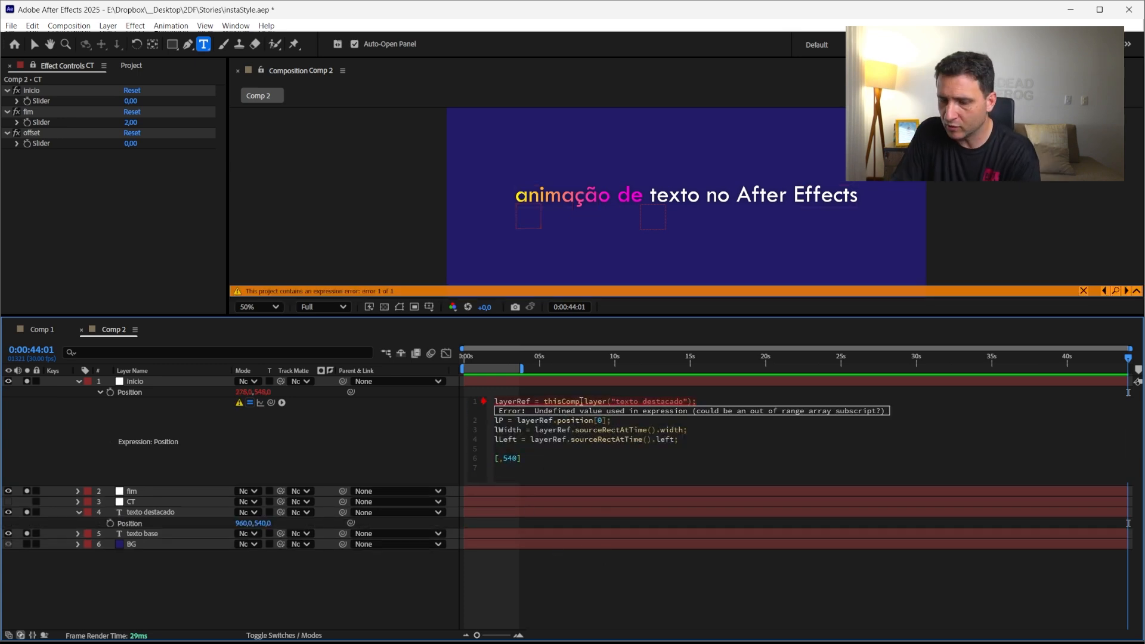
Fill the empty x value with lP so the return line reads [lP,540], and apply the expression
{"action": "type", "text": "lP"}
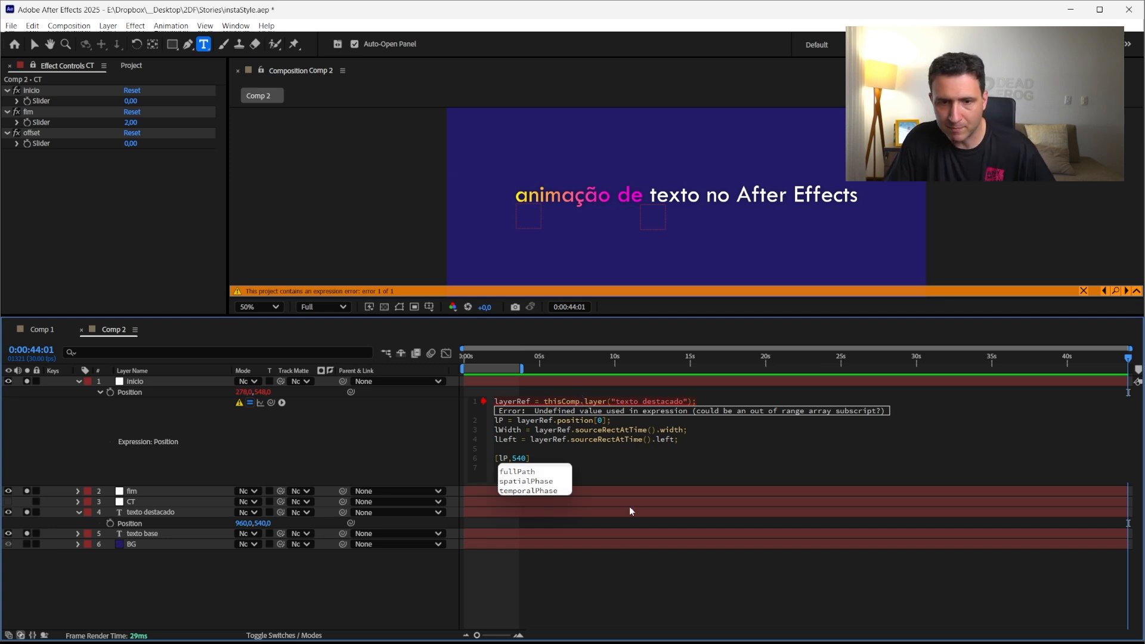
{"action": "left_click", "coordinate": [582, 555]}
{"action": "left_click", "coordinate": [142, 512]}
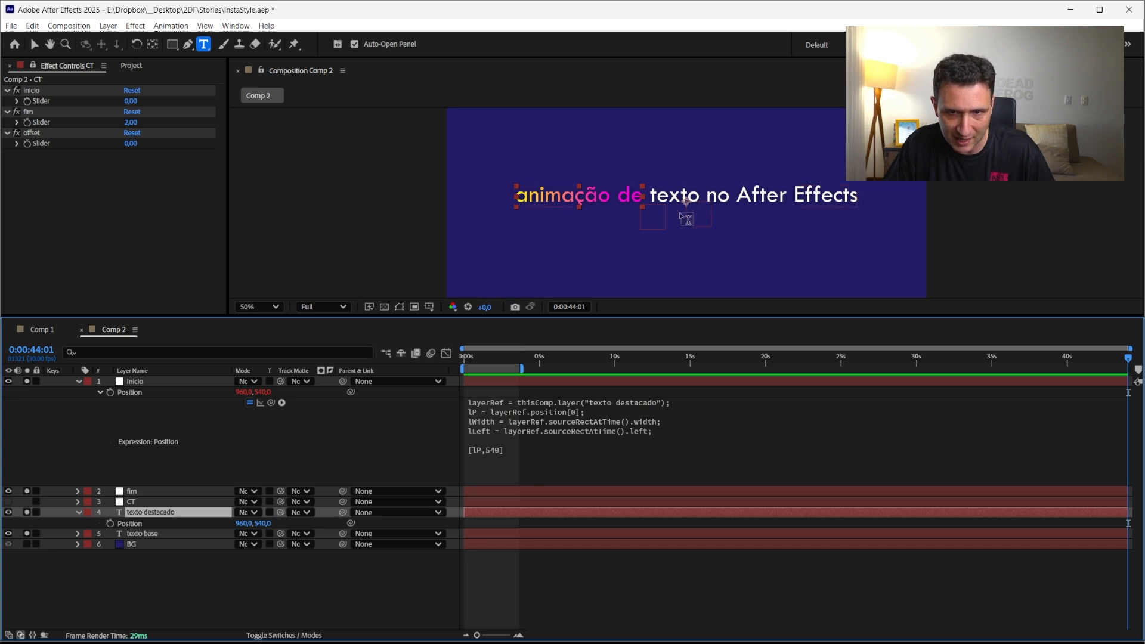
Extend the x value in the return line to lP+lLeft and apply the expression
{"action": "left_click", "coordinate": [485, 449]}
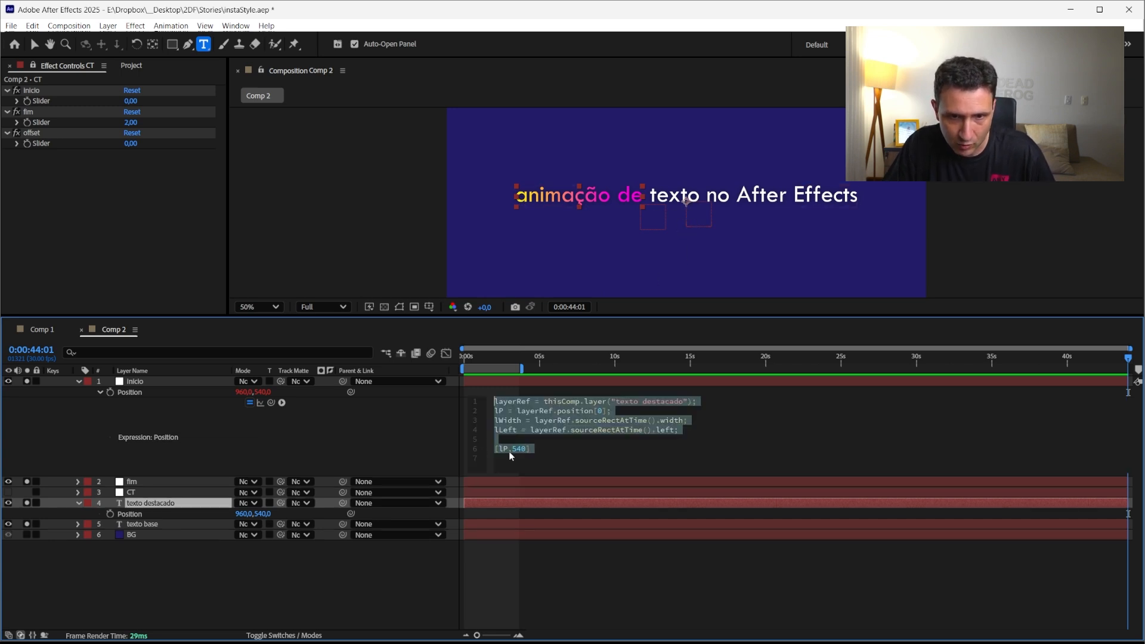
{"action": "left_click", "coordinate": [490, 471]}
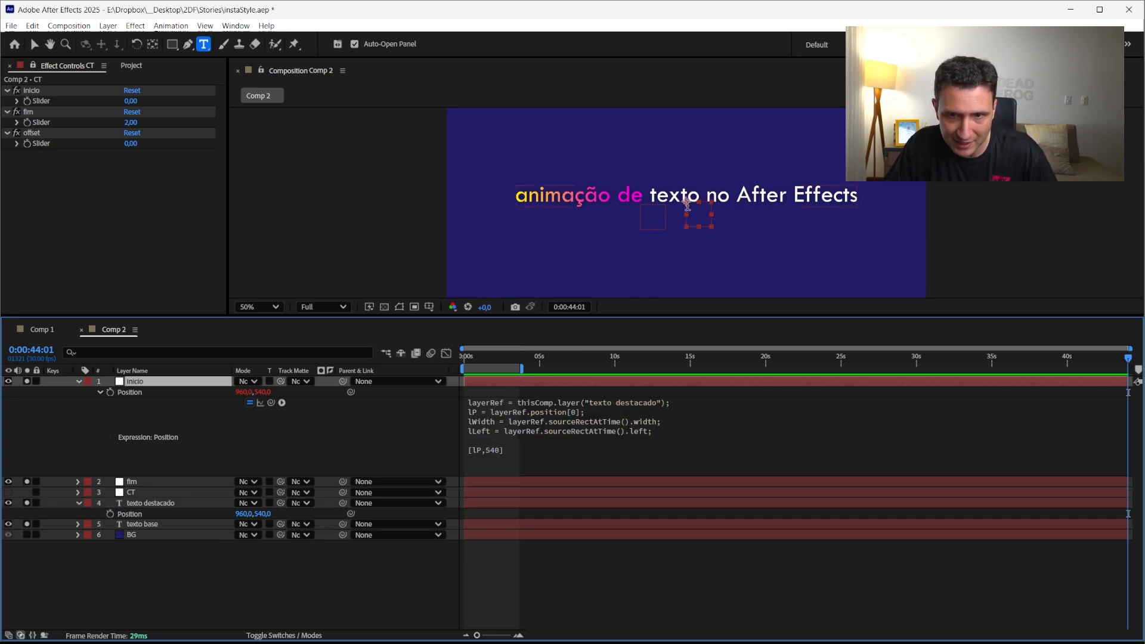
{"action": "left_click", "coordinate": [484, 458]}
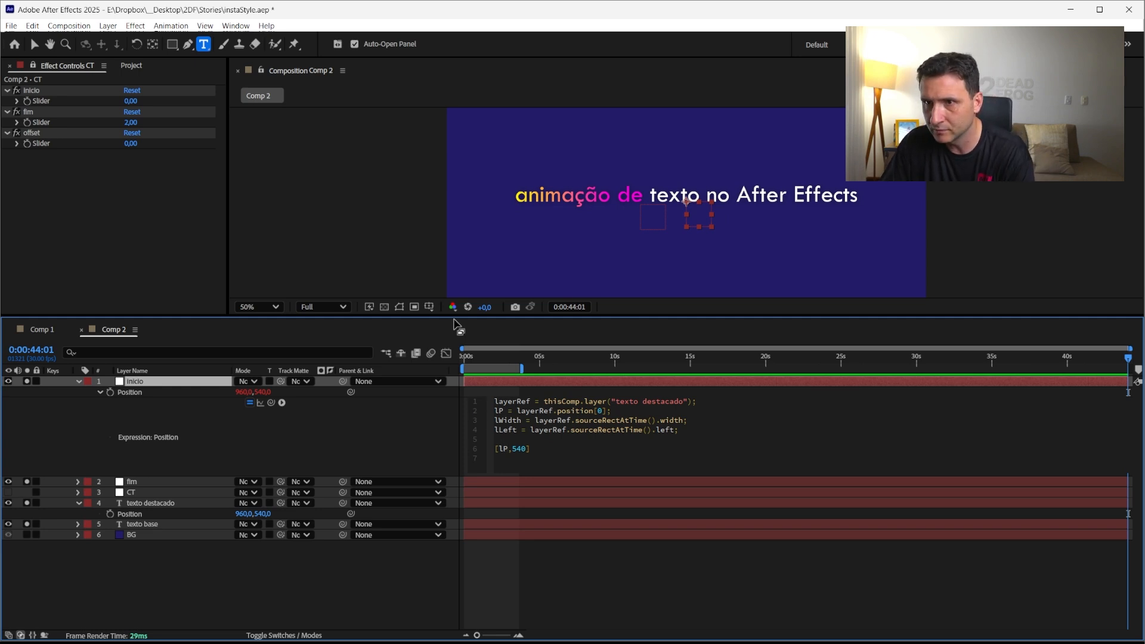
{"action": "type", "text": "+l"}
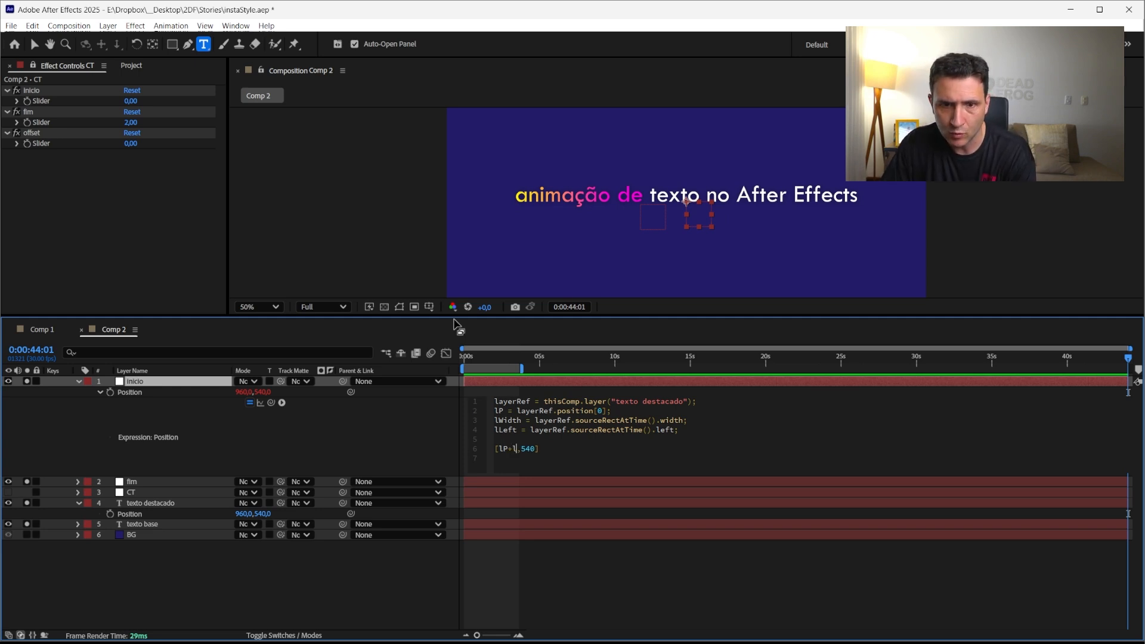
{"action": "type", "text": "Le"}
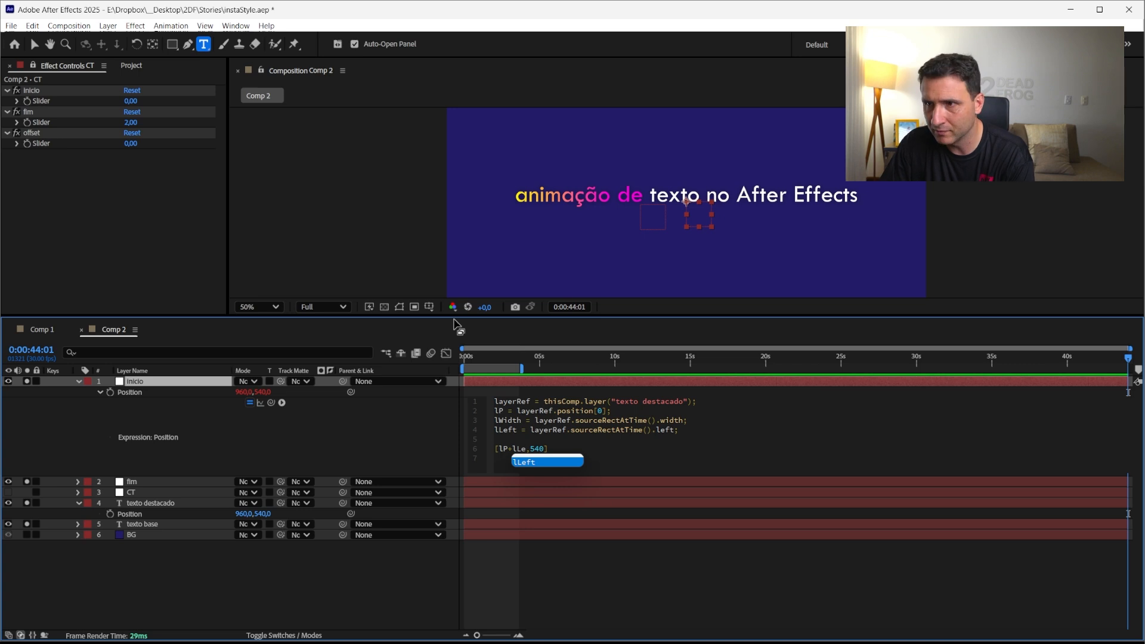
{"action": "key", "text": "Return"}
{"action": "left_click", "coordinate": [538, 603]}
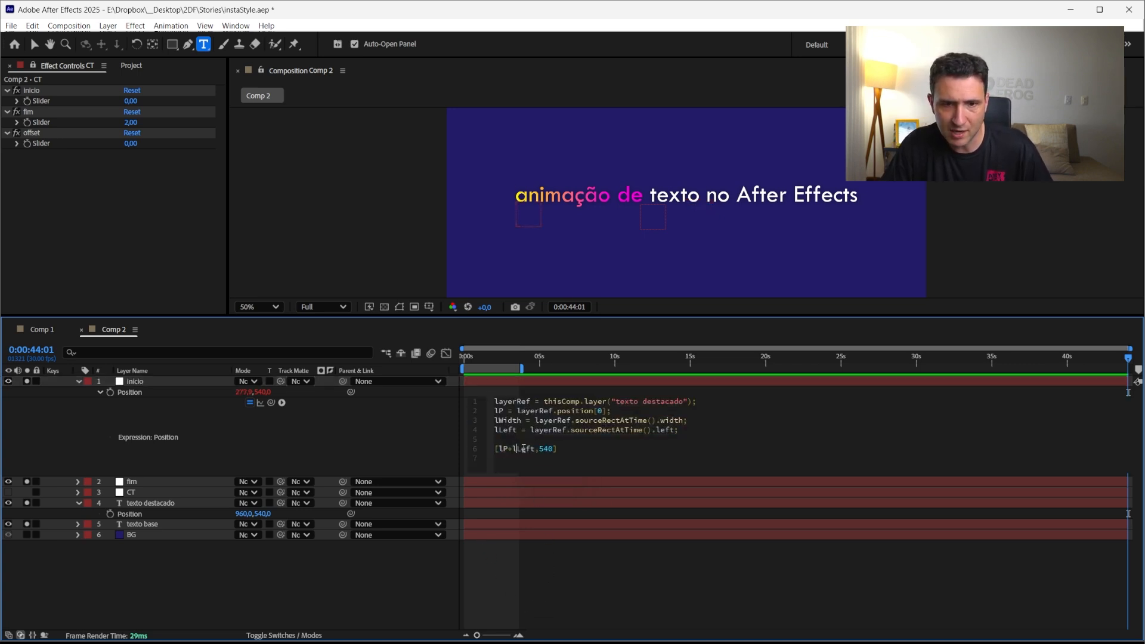
Inspect the inicio, fim and texto destacado layers and the inicio and fim slider values against the highlighted text
{"action": "left_click", "coordinate": [522, 379]}
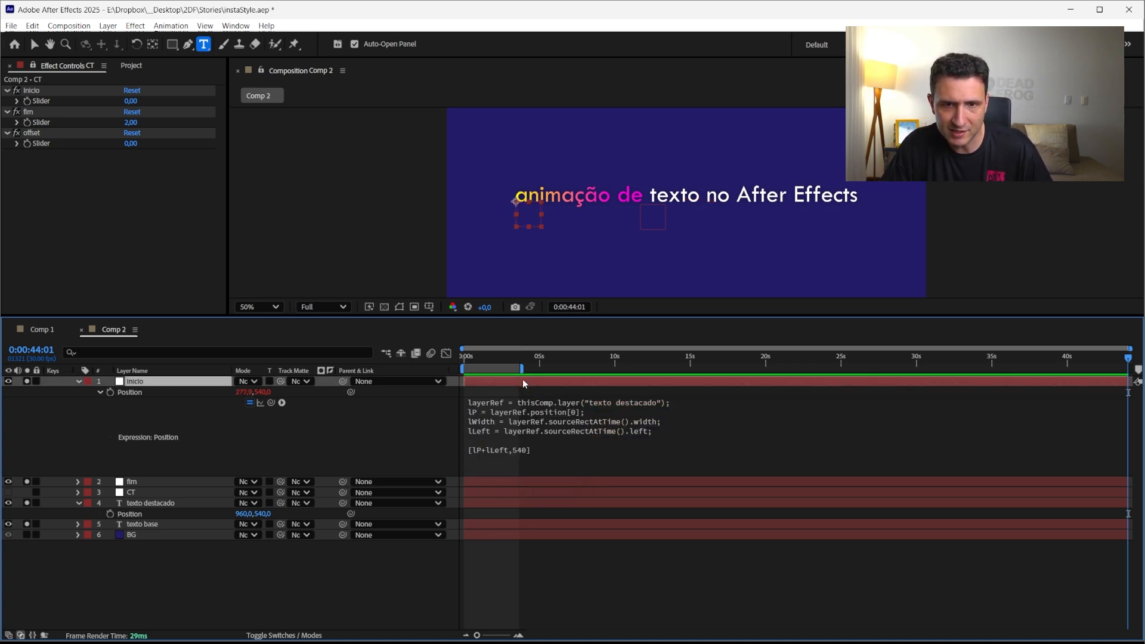
{"action": "left_click", "coordinate": [129, 502]}
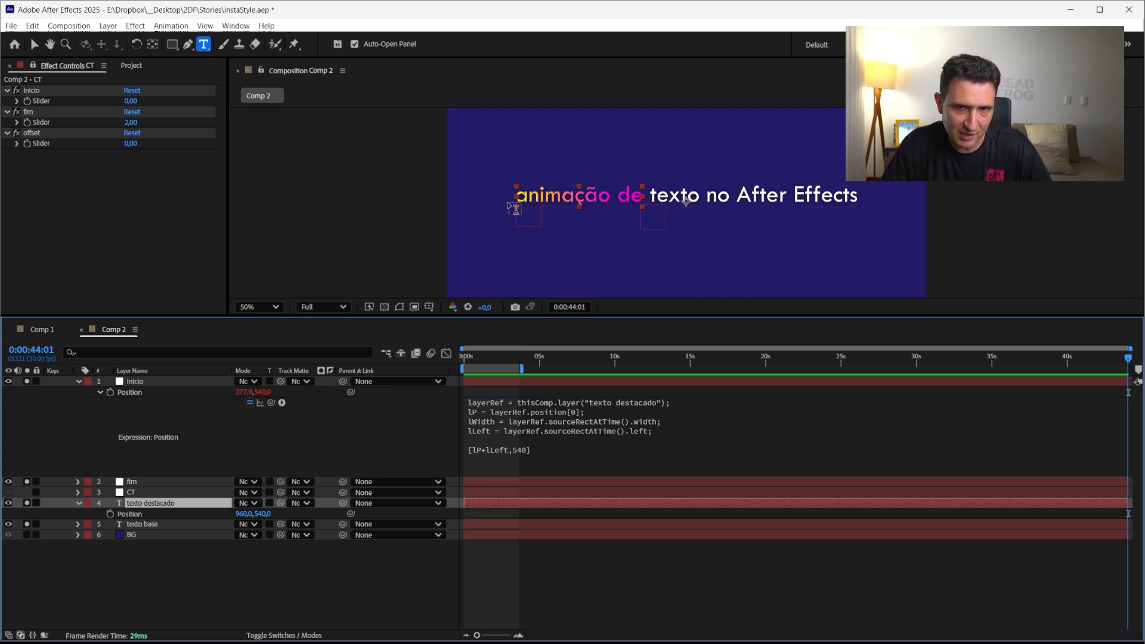
{"action": "left_click", "coordinate": [150, 382]}
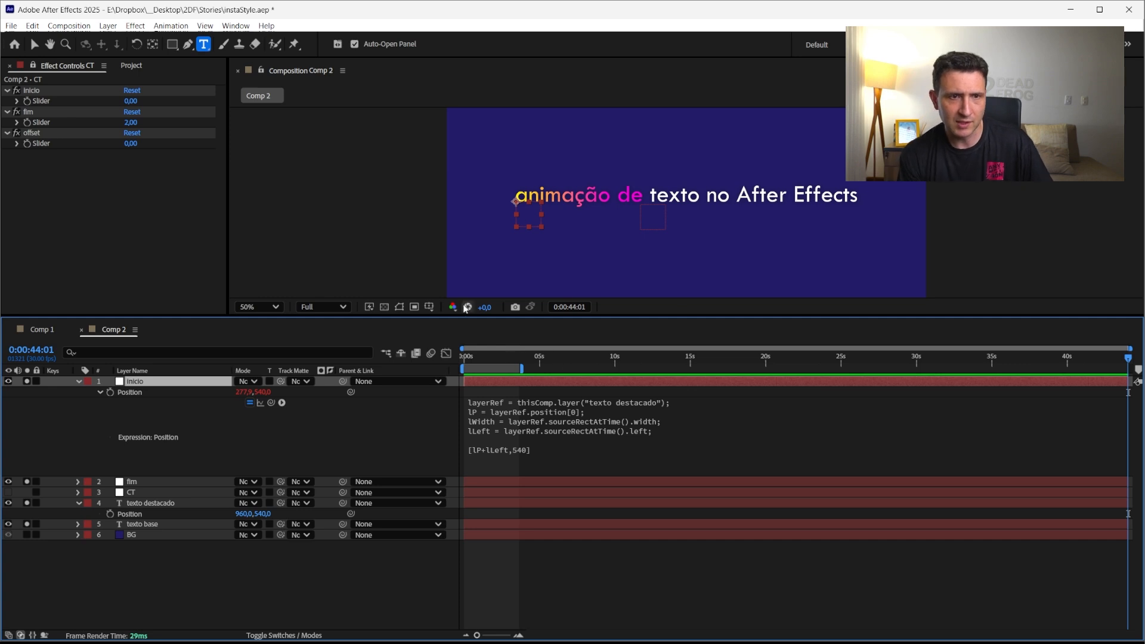
{"action": "left_click", "coordinate": [131, 100]}
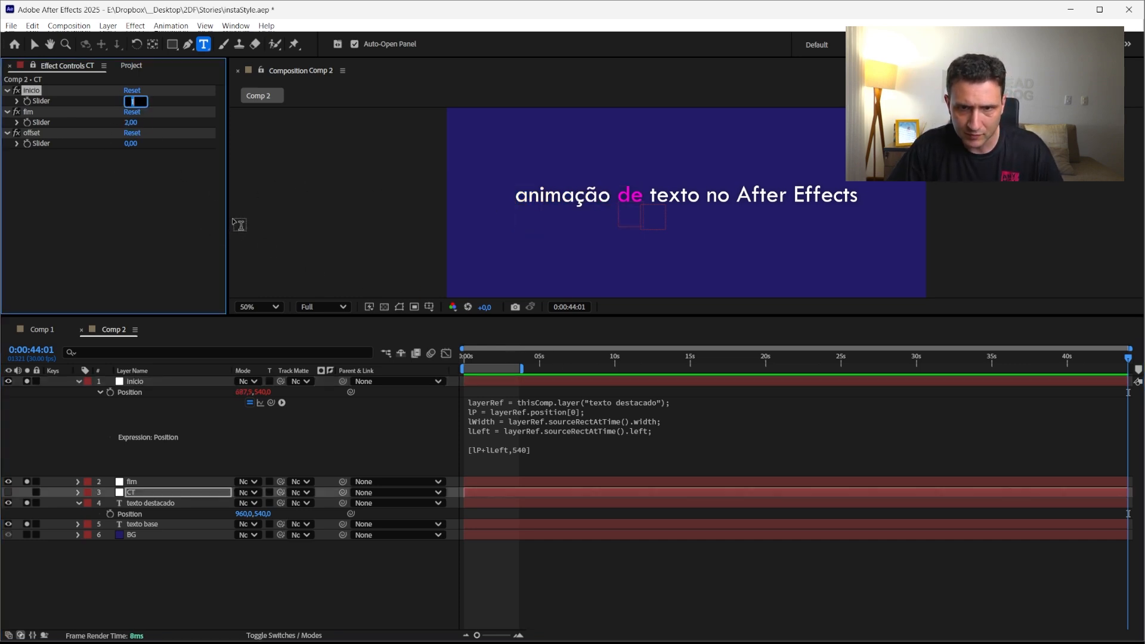
{"action": "left_click", "coordinate": [133, 122]}
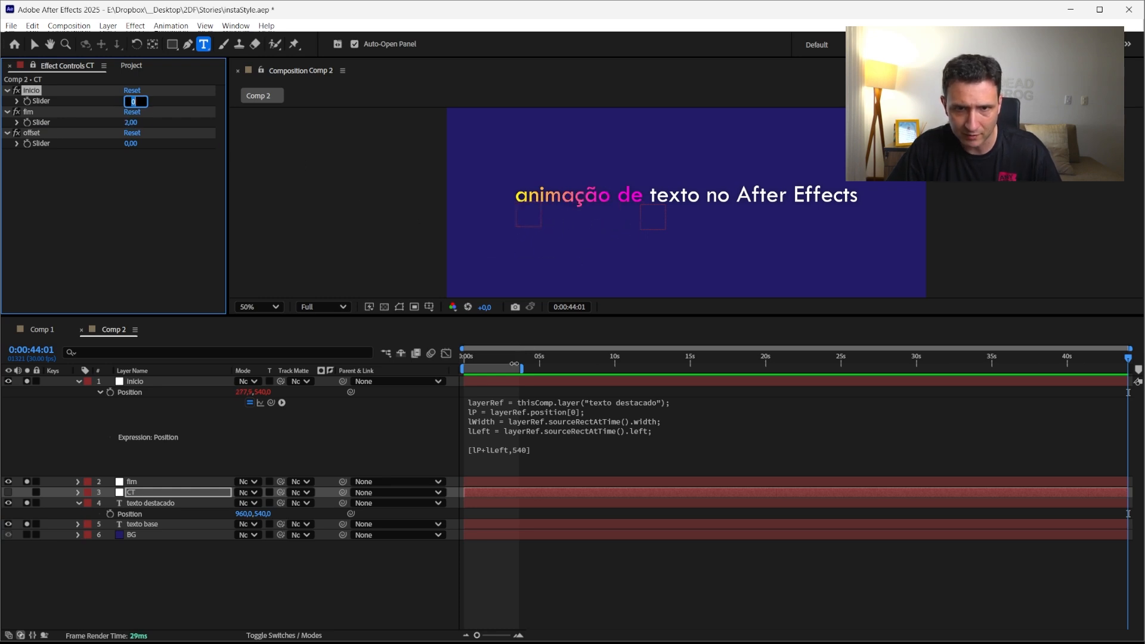
{"action": "left_click", "coordinate": [307, 606]}
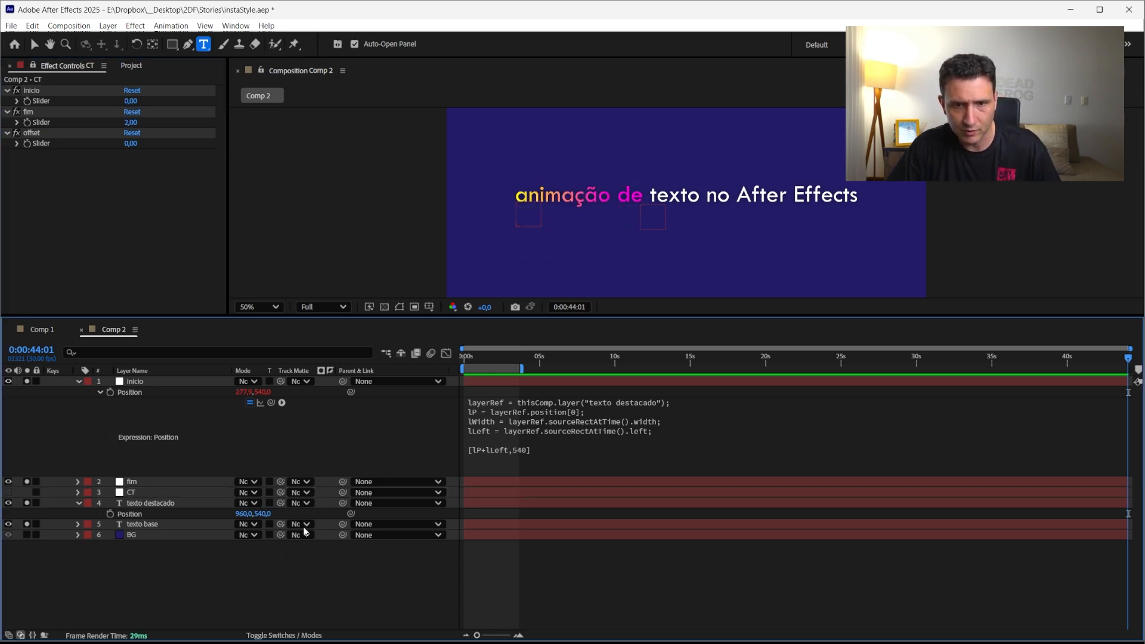
Copy the inicio layer's Position expression and paste it onto the fim layer's Position
{"action": "left_click", "coordinate": [615, 407]}
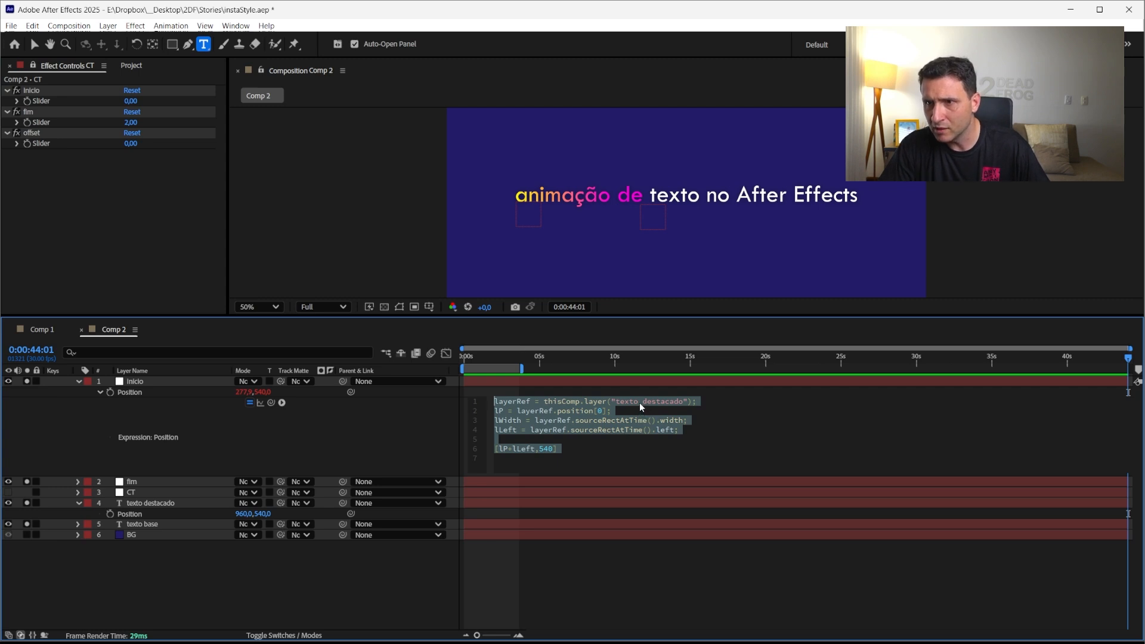
{"action": "left_click", "coordinate": [141, 482]}
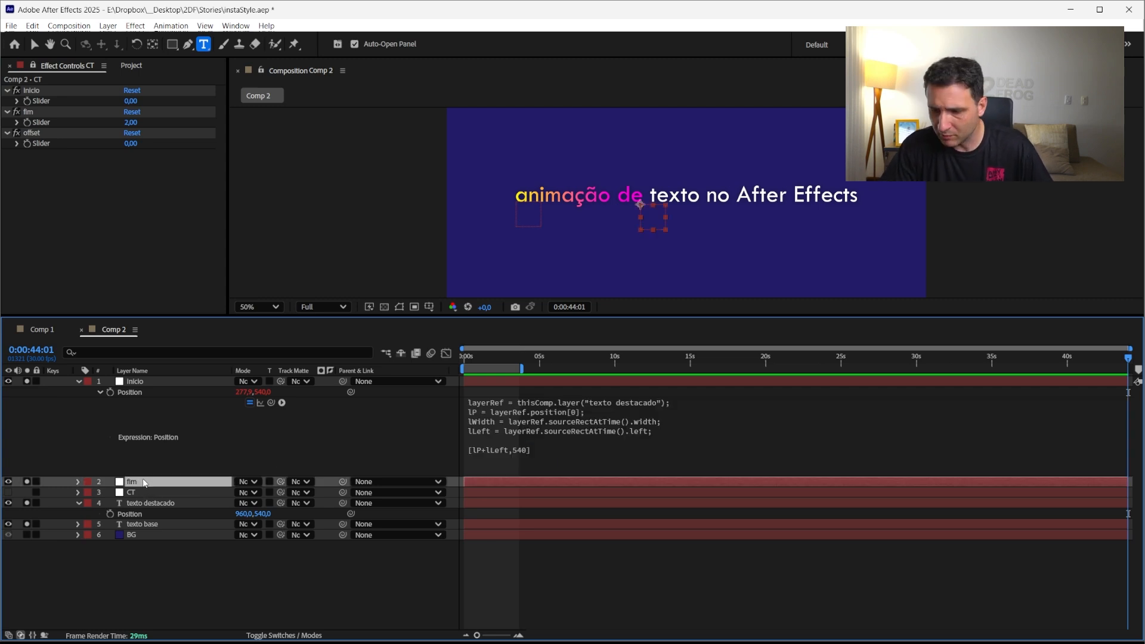
{"action": "key", "text": "p"}
{"action": "left_click", "coordinate": [110, 492], "text": "alt"}
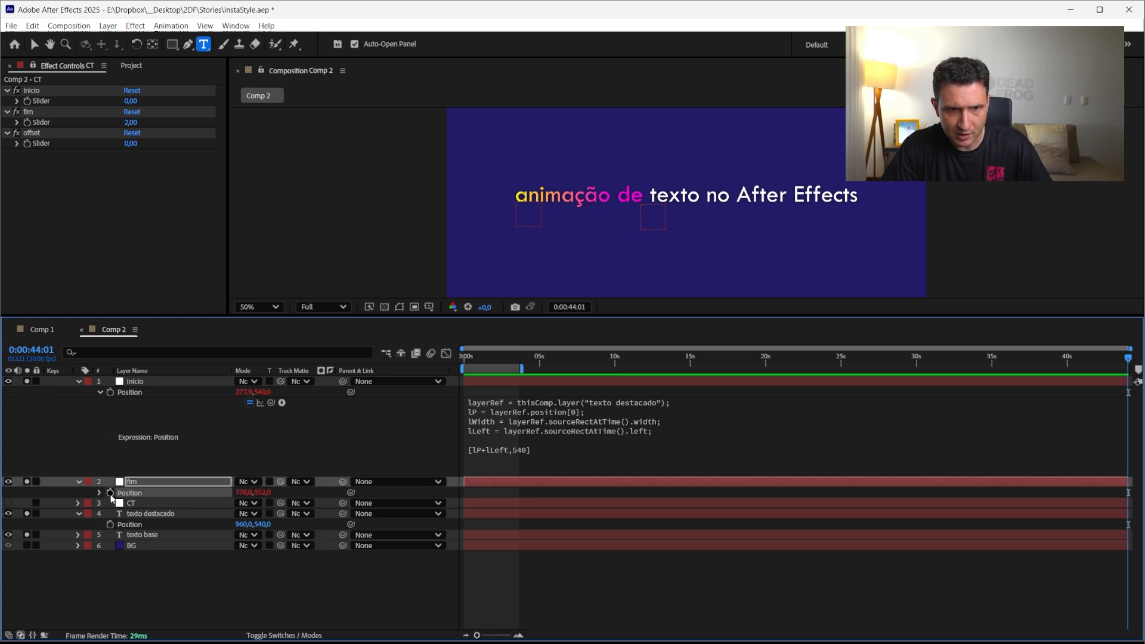
{"action": "key", "text": "ctrl+v"}
{"action": "left_click", "coordinate": [520, 593]}
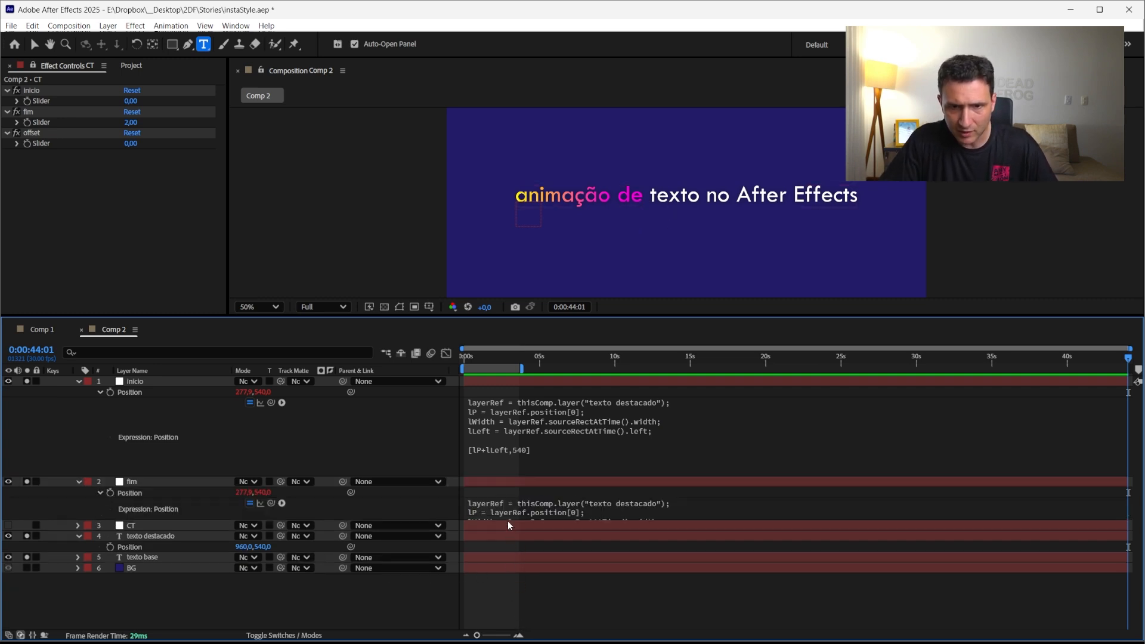
Add lWidth to the fim expression's x value, making [lP+lLeft+lWidth,540], and apply it
{"action": "left_click", "coordinate": [494, 543]}
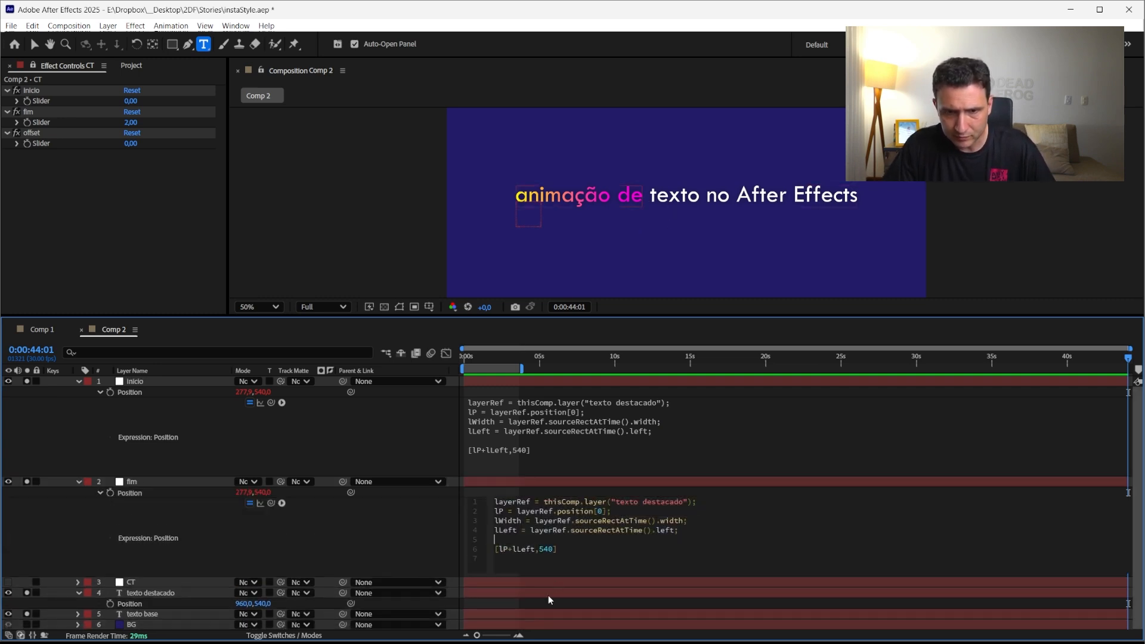
{"action": "left_click", "coordinate": [512, 549]}
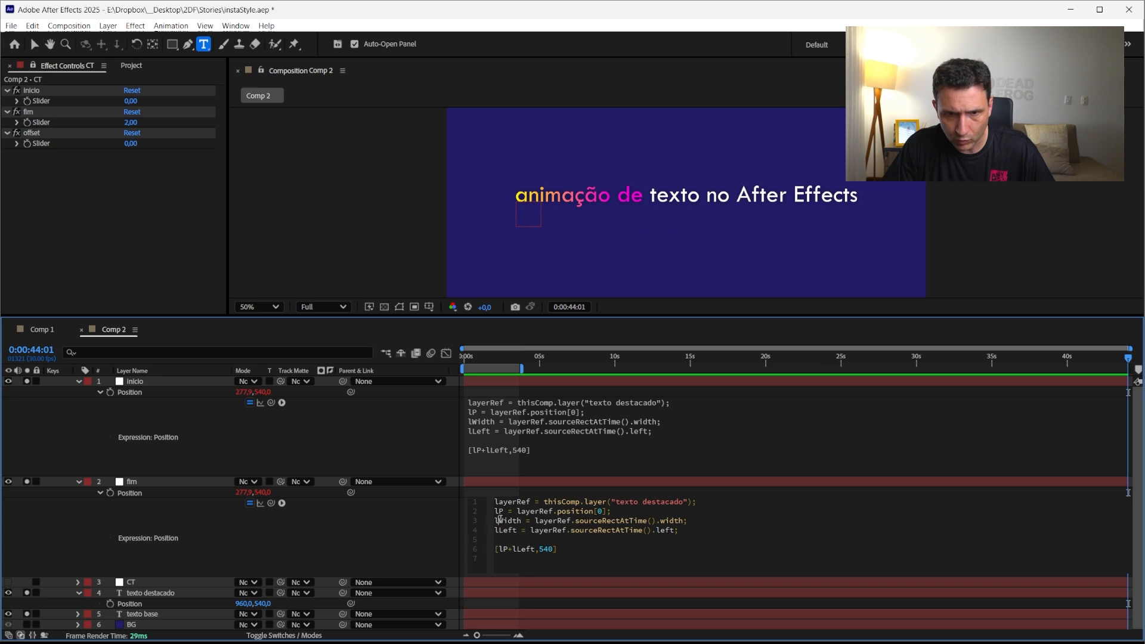
{"action": "left_click_drag", "start_coordinate": [495, 521], "coordinate": [522, 521]}
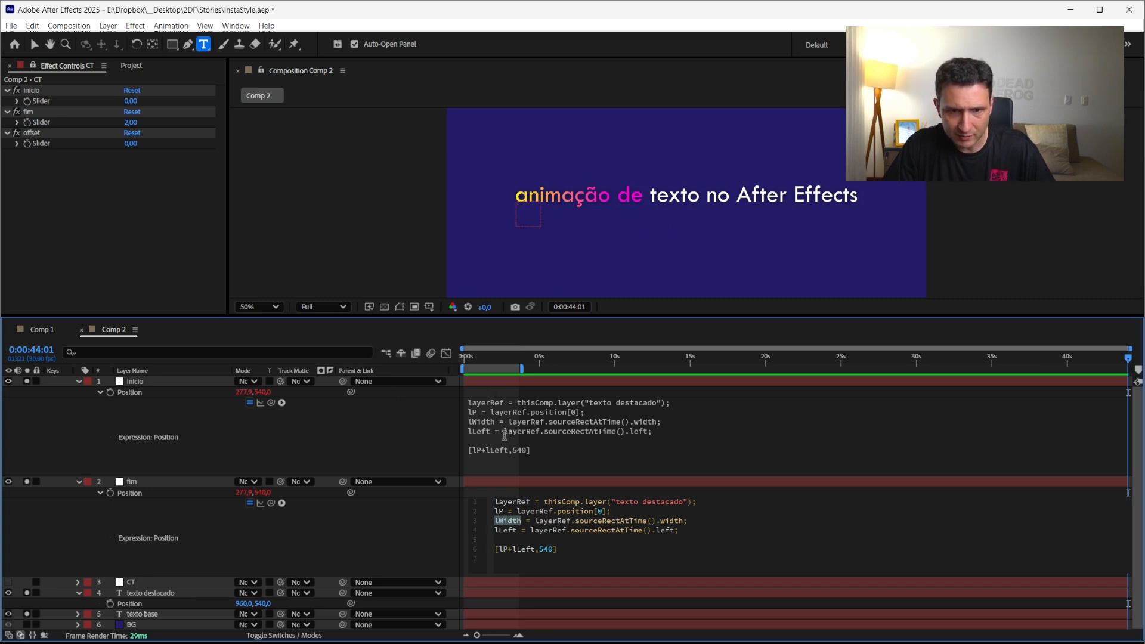
{"action": "left_click", "coordinate": [495, 384]}
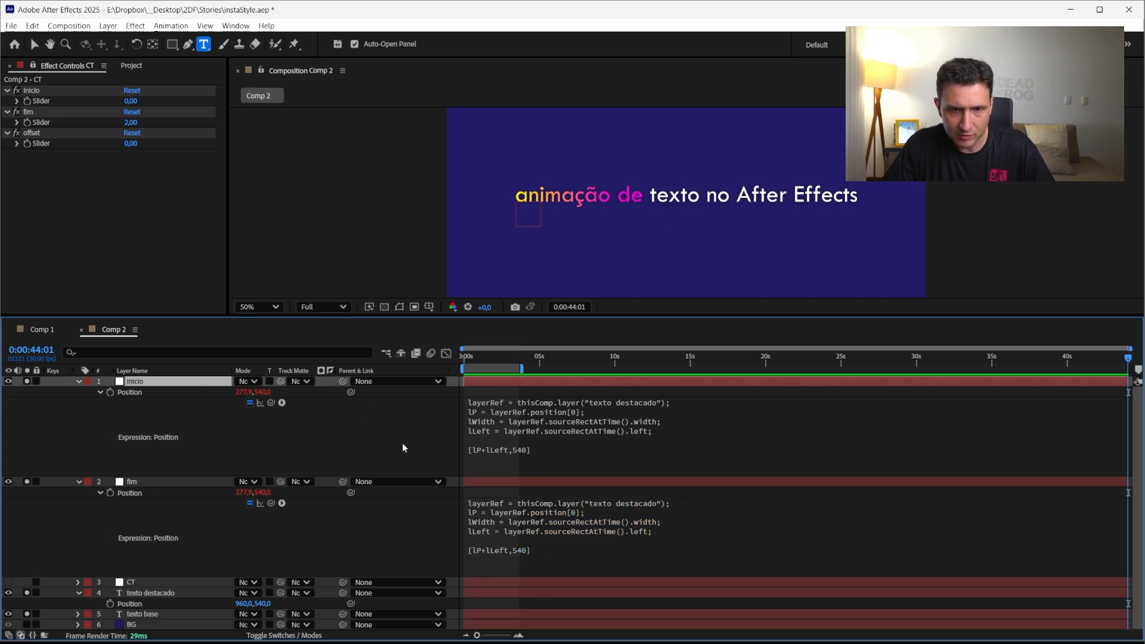
{"action": "left_click", "coordinate": [403, 443]}
{"action": "left_click", "coordinate": [495, 381]}
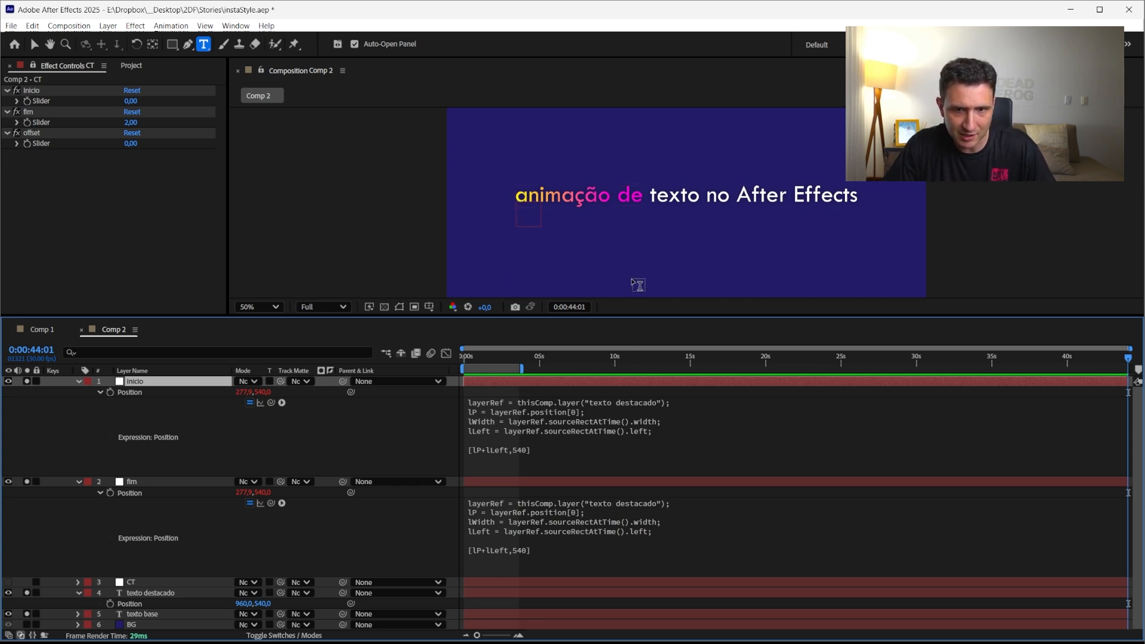
{"action": "left_click", "coordinate": [519, 552]}
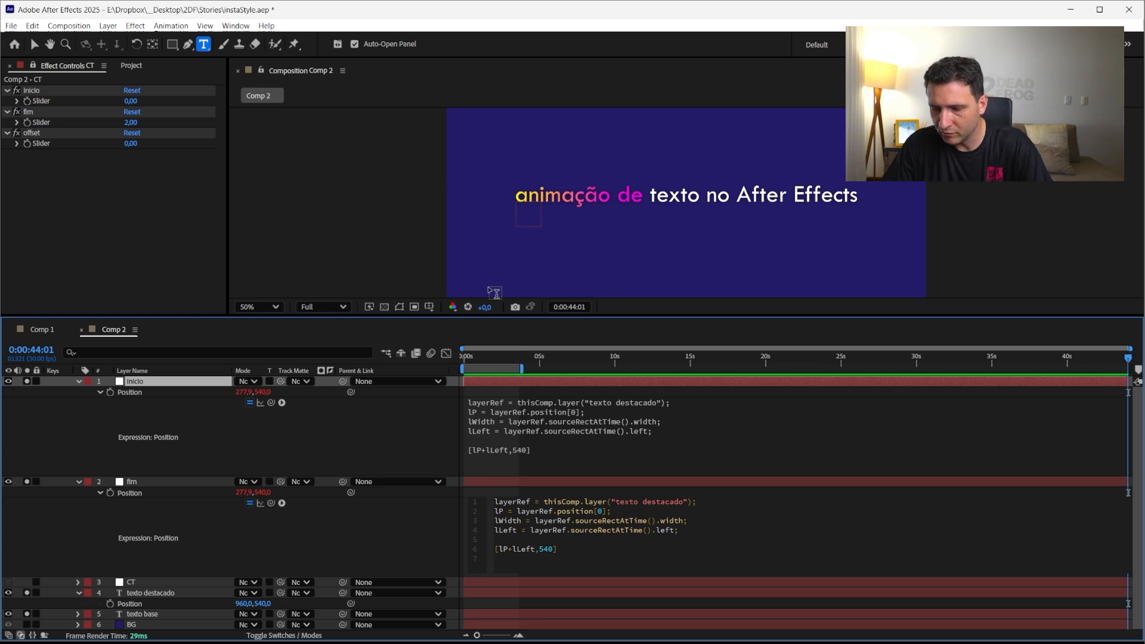
{"action": "type", "text": "+lW"}
{"action": "key", "text": "Return"}
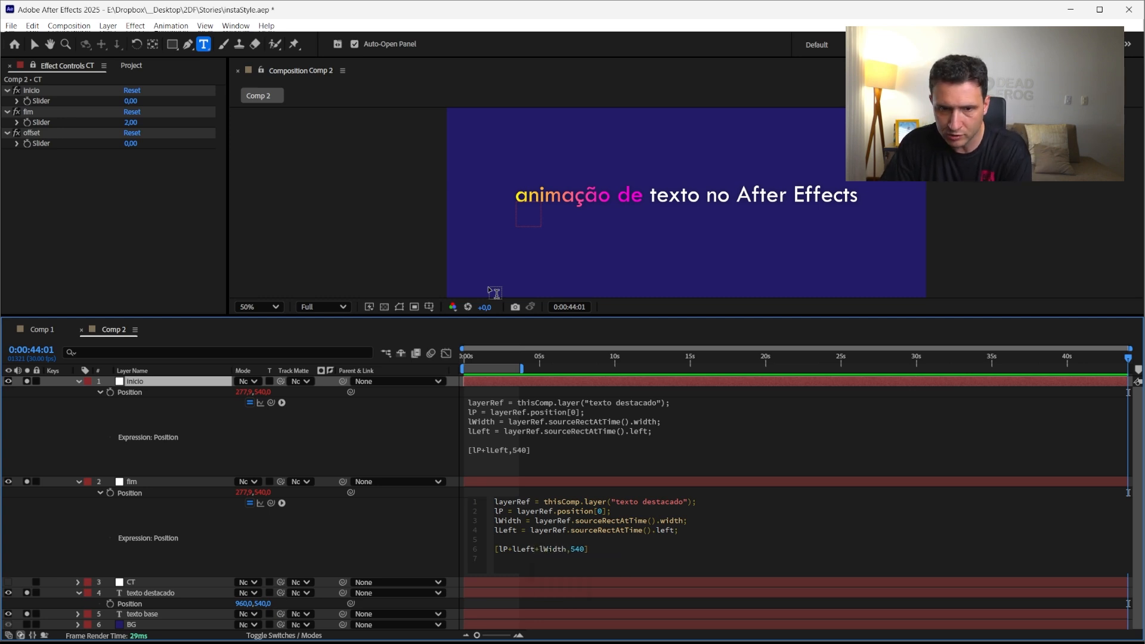
{"action": "left_click", "coordinate": [436, 568]}
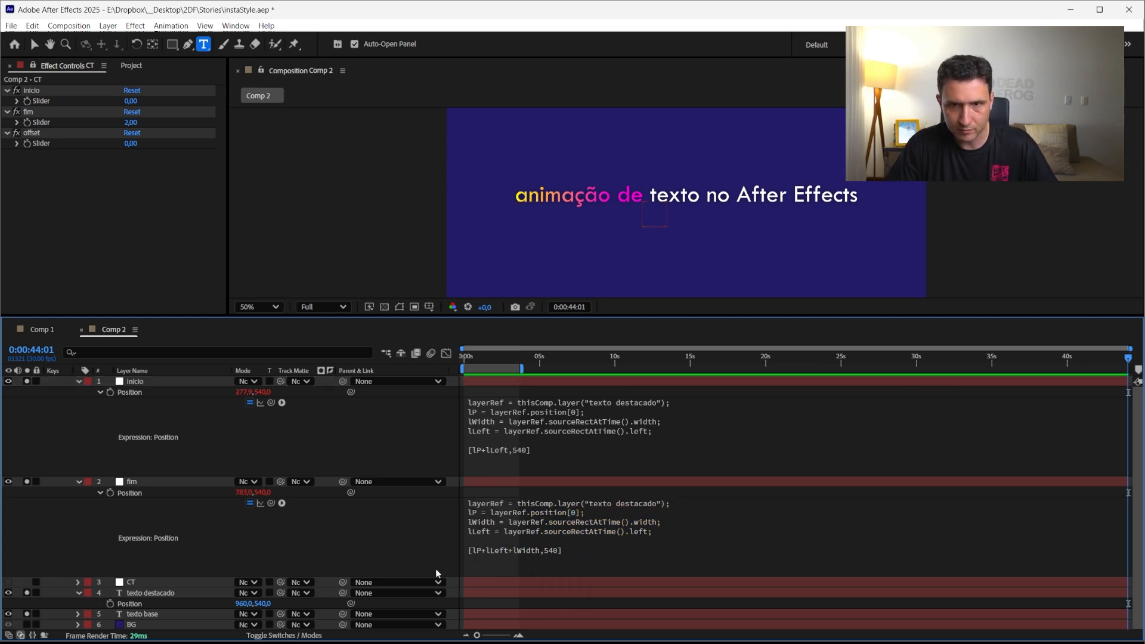
Compare the inicio and fim null positions by switching between the two layers at the first frame
{"action": "left_click", "coordinate": [532, 481]}
{"action": "left_click", "coordinate": [530, 382]}
{"action": "left_click", "coordinate": [534, 481]}
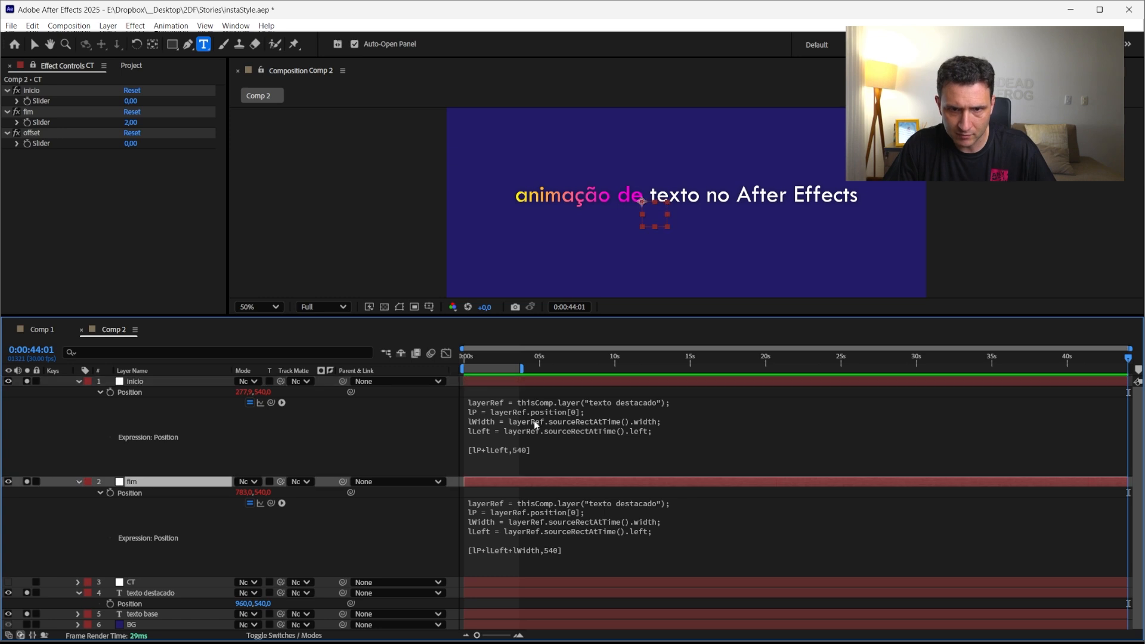
{"action": "left_click", "coordinate": [536, 382]}
{"action": "left_click", "coordinate": [560, 482]}
{"action": "left_click", "coordinate": [530, 381]}
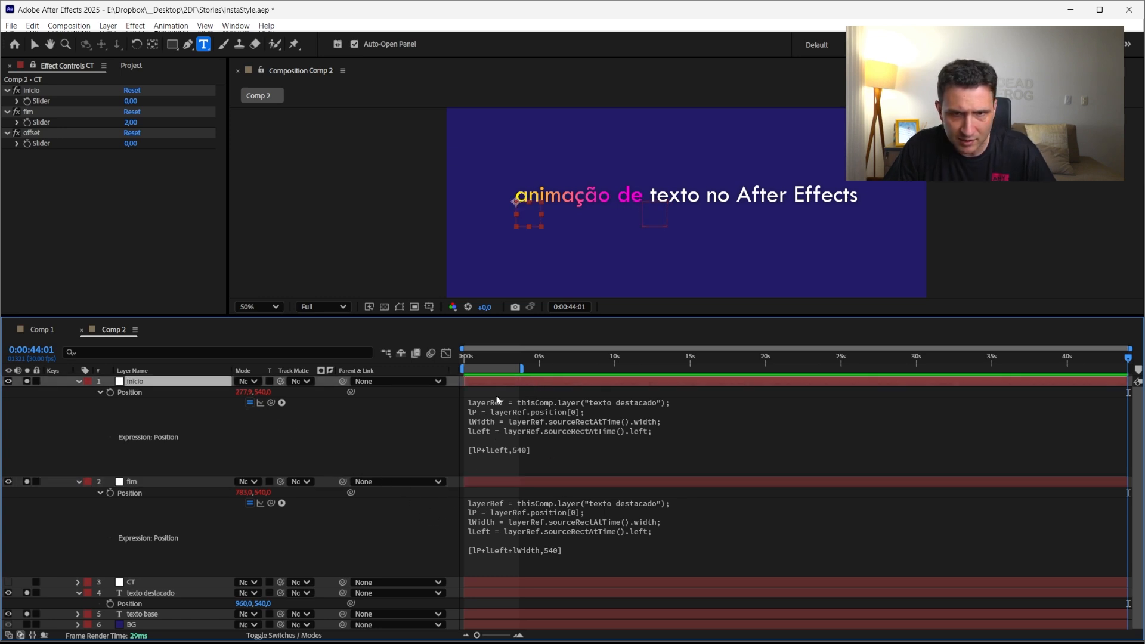
{"action": "key", "text": "Home"}
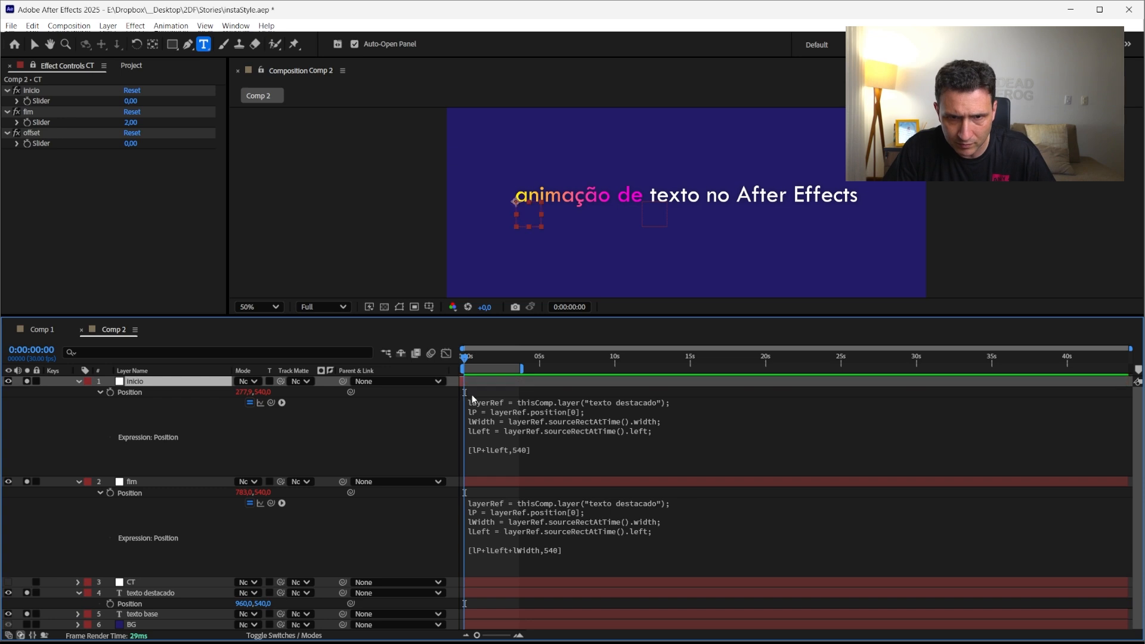
{"action": "key", "text": "["}
{"action": "key", "text": "ctrl+Down"}
{"action": "key", "text": "ctrl+Up"}
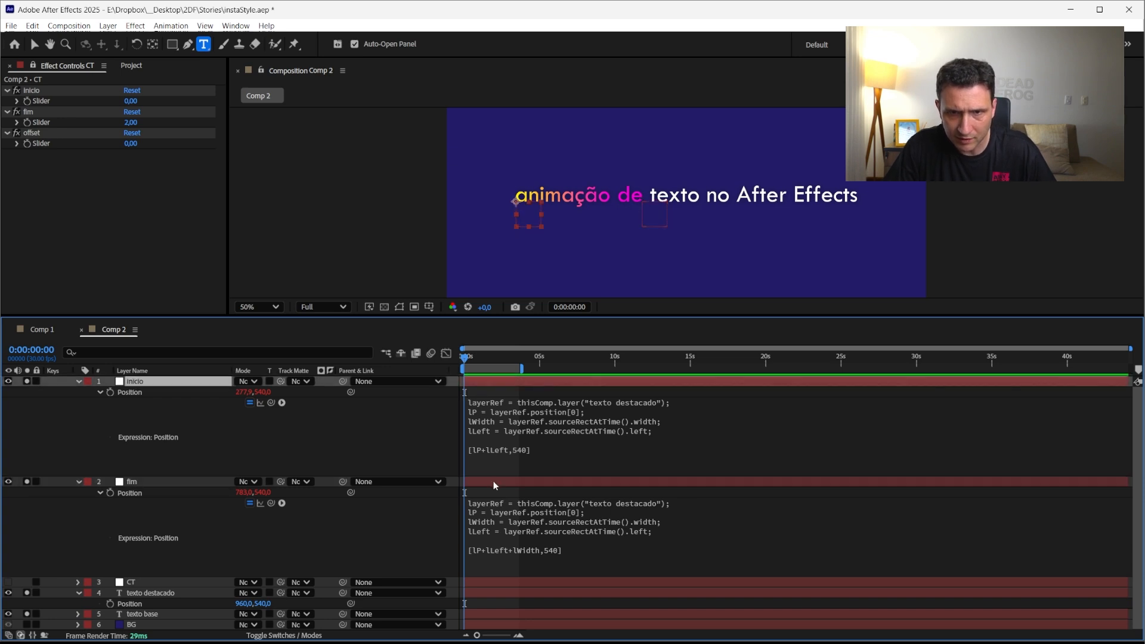
{"action": "key", "text": "ctrl+Down"}
{"action": "key", "text": "ctrl+Up"}
{"action": "key", "text": "ctrl+Down"}
{"action": "key", "text": "ctrl+Up"}
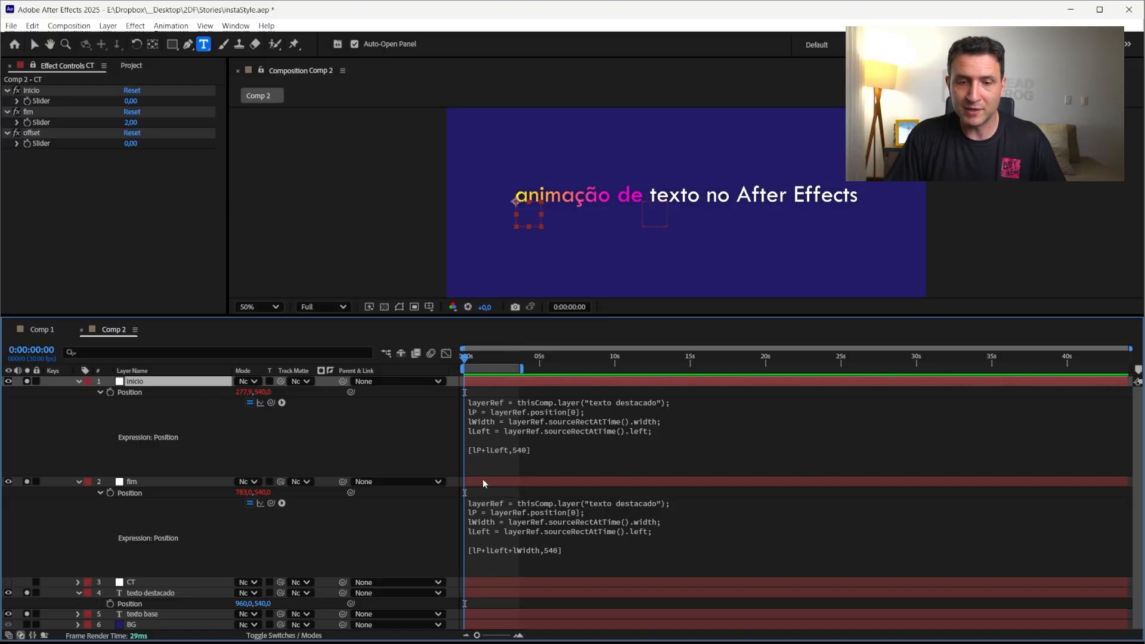
Select the lP term in the inicio expression's return line
{"action": "left_click", "coordinate": [501, 440]}
{"action": "left_click", "coordinate": [512, 449]}
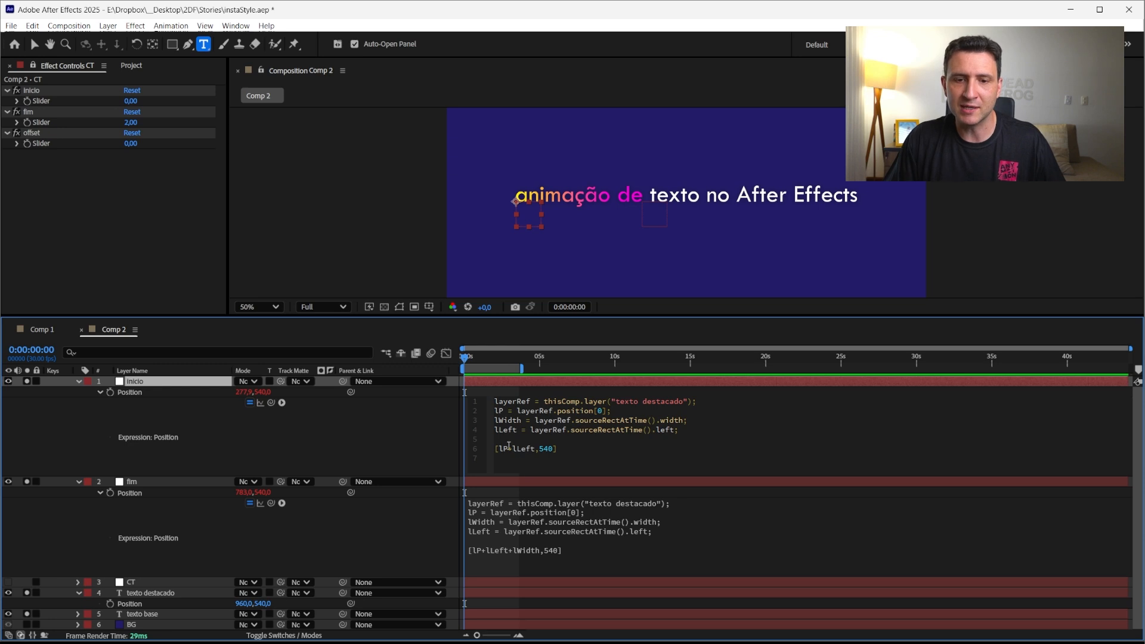
{"action": "left_click_drag", "start_coordinate": [512, 448], "coordinate": [533, 451]}
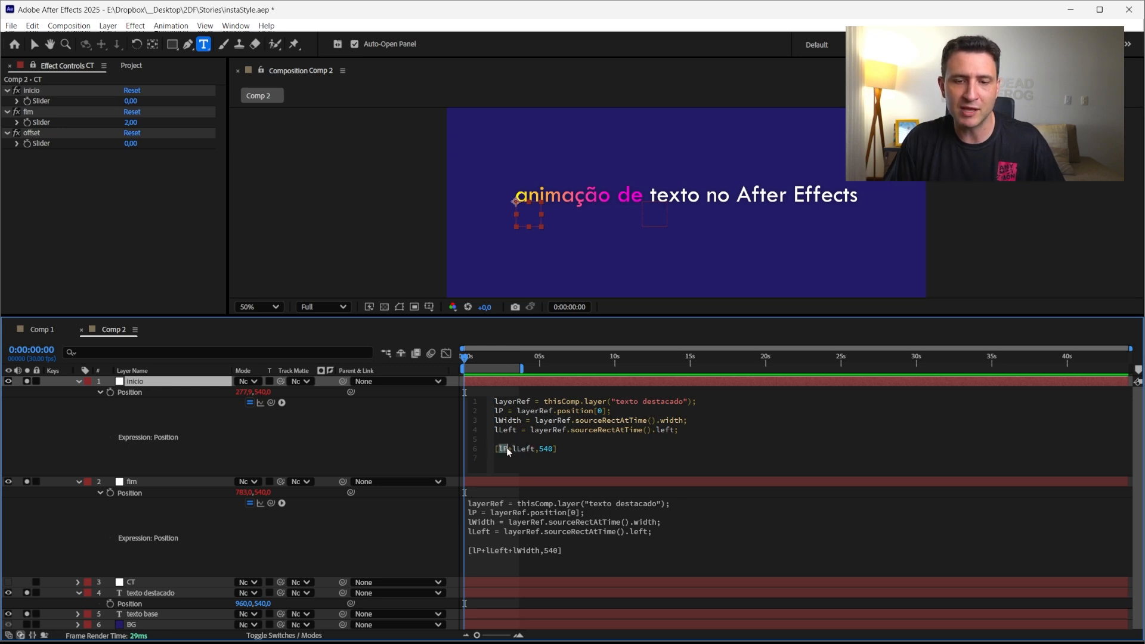
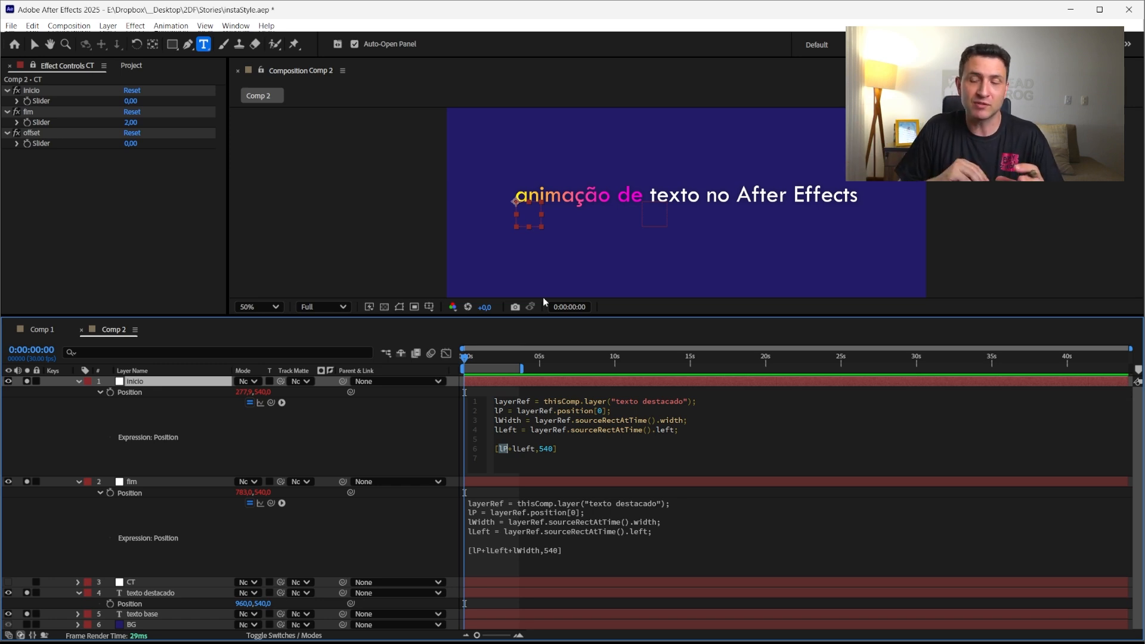
Finish editing the fim layer's Position expression and exit expression editing
{"action": "left_click", "coordinate": [544, 532]}
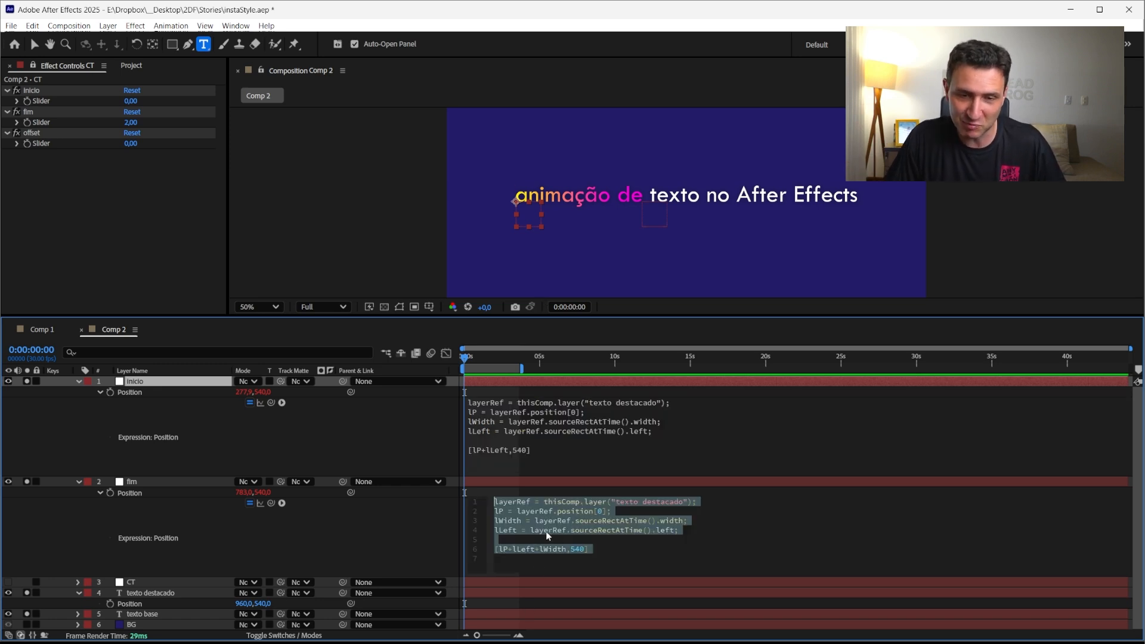
{"action": "left_click", "coordinate": [590, 550]}
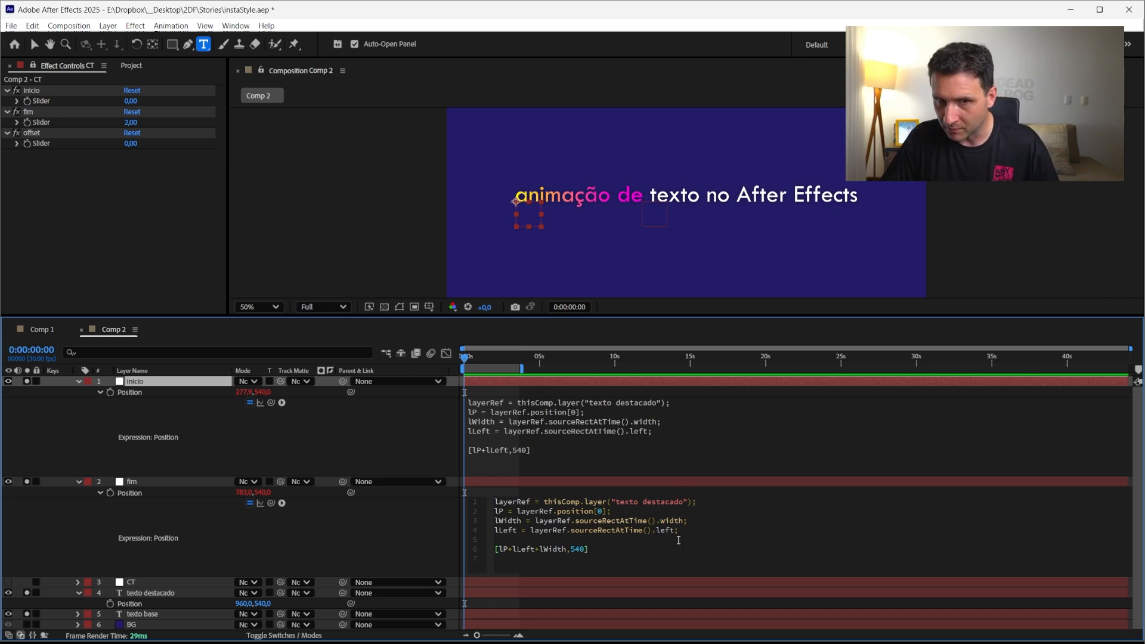
{"action": "left_click", "coordinate": [162, 482]}
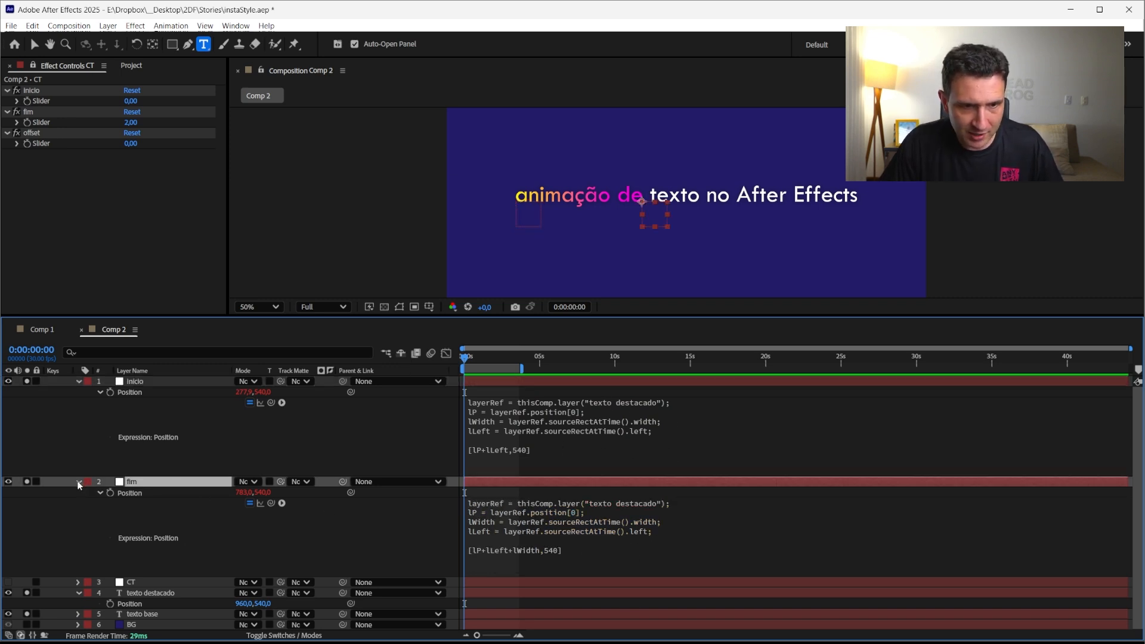
Pick-whip the texto destacado Gradient Ramp's Start of Ramp to inicio's Position and End of Ramp to fim's Position
{"action": "left_click", "coordinate": [78, 481]}
{"action": "left_click", "coordinate": [83, 382]}
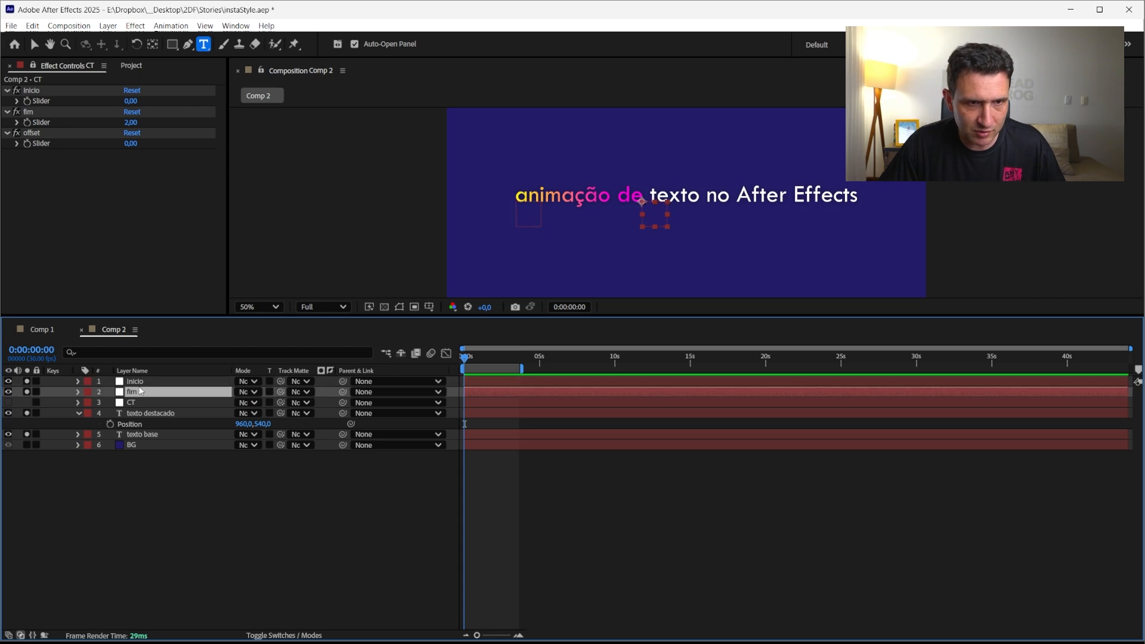
{"action": "left_click", "coordinate": [132, 370]}
{"action": "left_click", "coordinate": [141, 369]}
{"action": "left_click", "coordinate": [156, 402]}
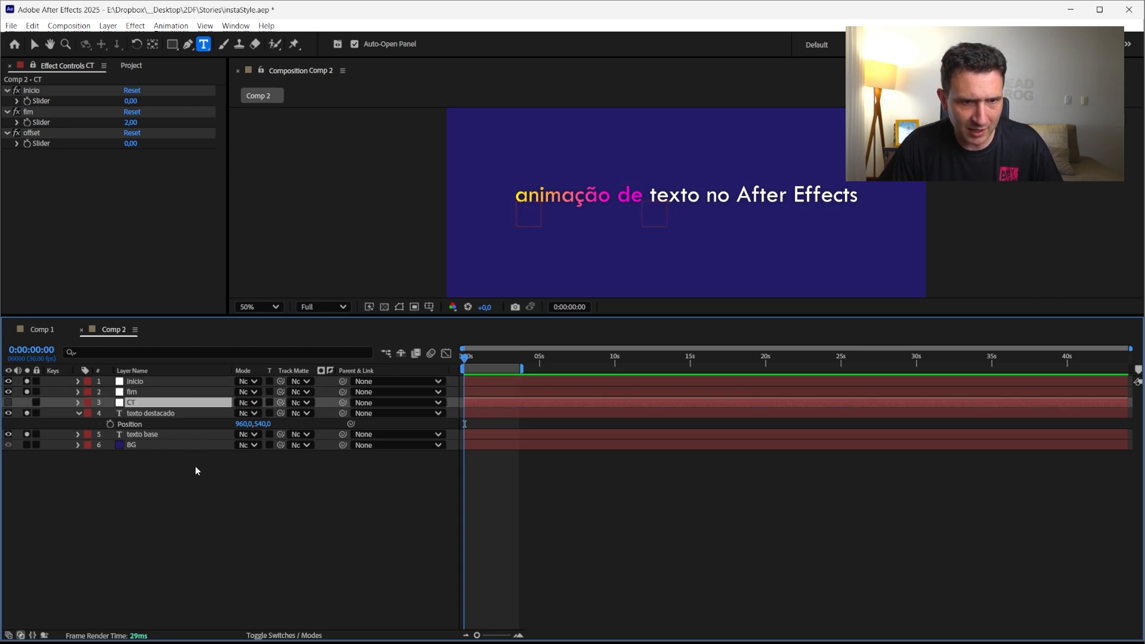
{"action": "left_click", "coordinate": [146, 413]}
{"action": "left_click", "coordinate": [132, 436]}
{"action": "left_click", "coordinate": [145, 407]}
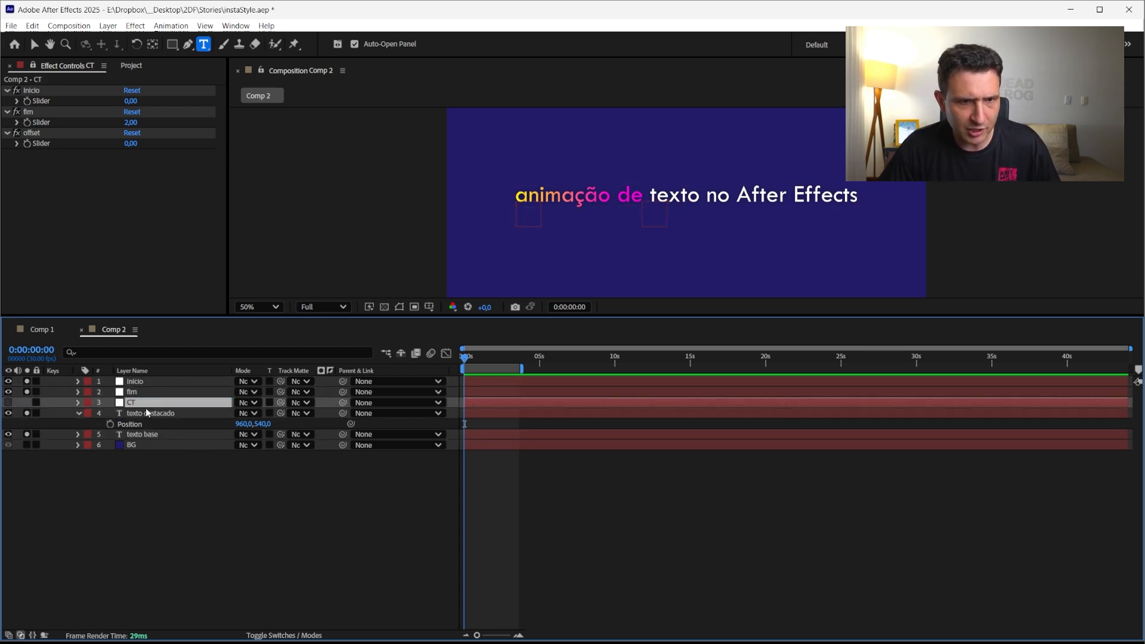
{"action": "left_click", "coordinate": [162, 414]}
{"action": "left_click", "coordinate": [33, 67]}
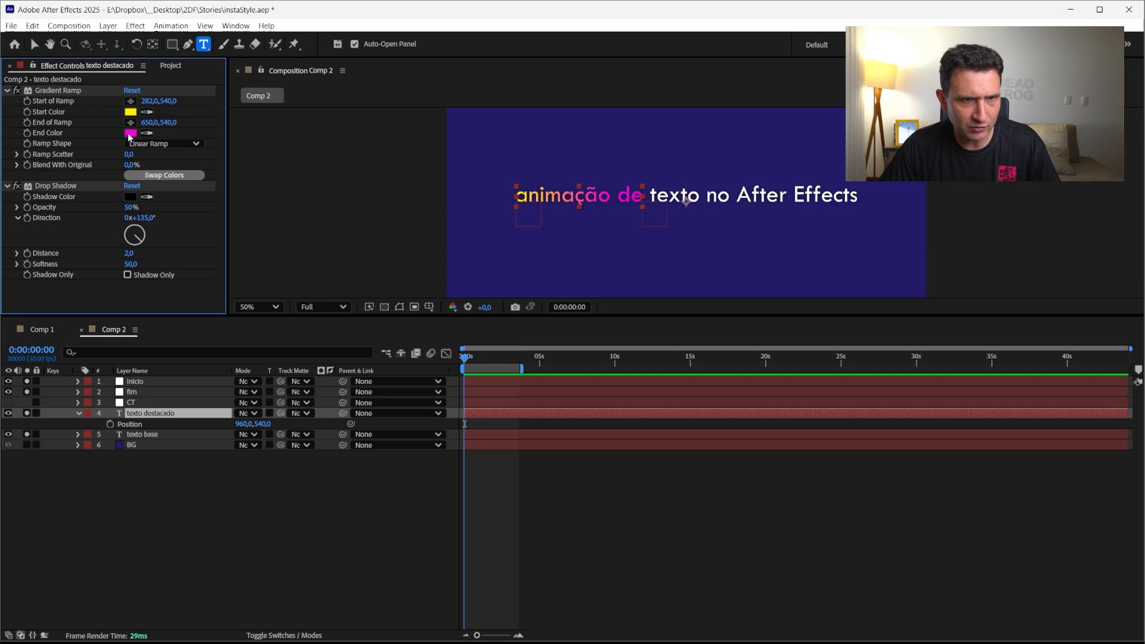
{"action": "left_click", "coordinate": [134, 383]}
{"action": "left_click", "coordinate": [134, 394], "text": "shift"}
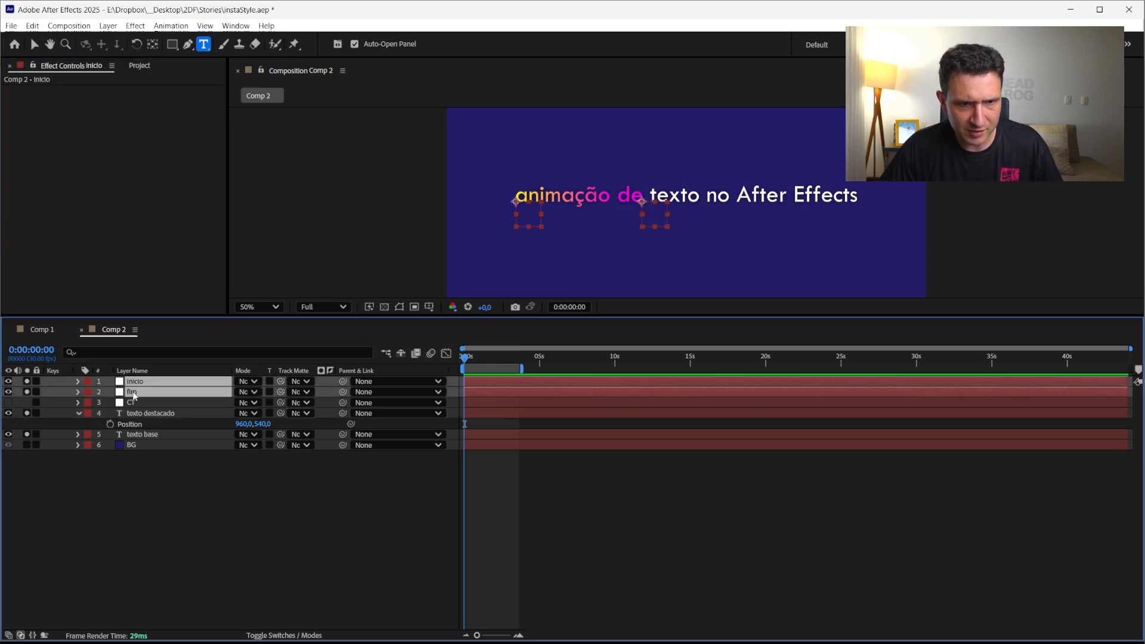
{"action": "left_click", "coordinate": [144, 415]}
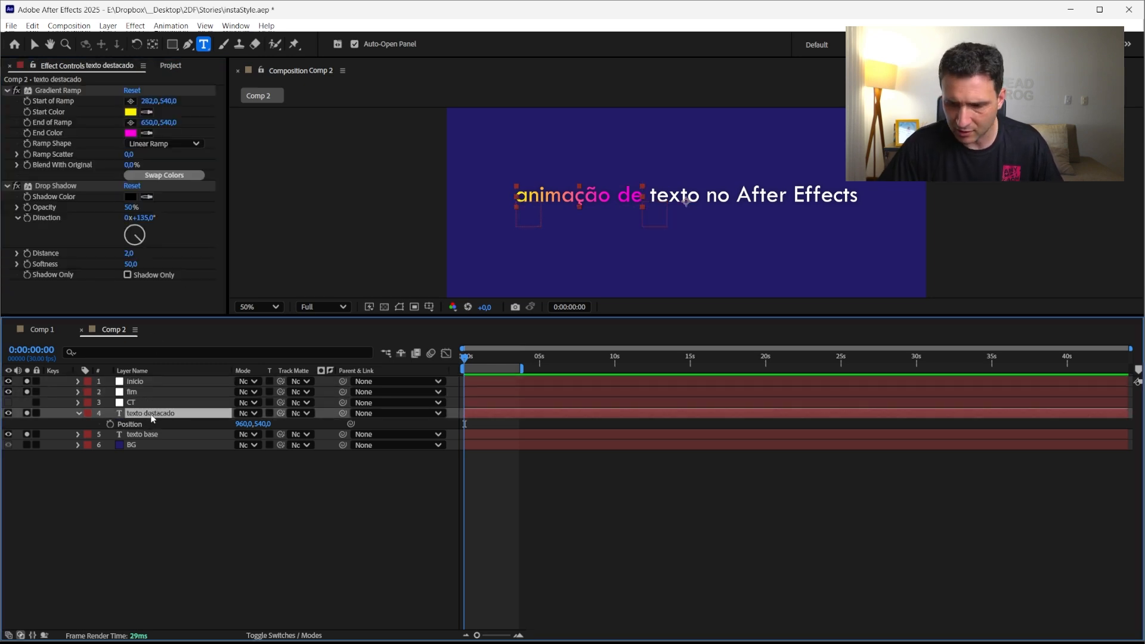
{"action": "key", "text": "e"}
{"action": "left_click", "coordinate": [99, 424]}
{"action": "left_click", "coordinate": [135, 382]}
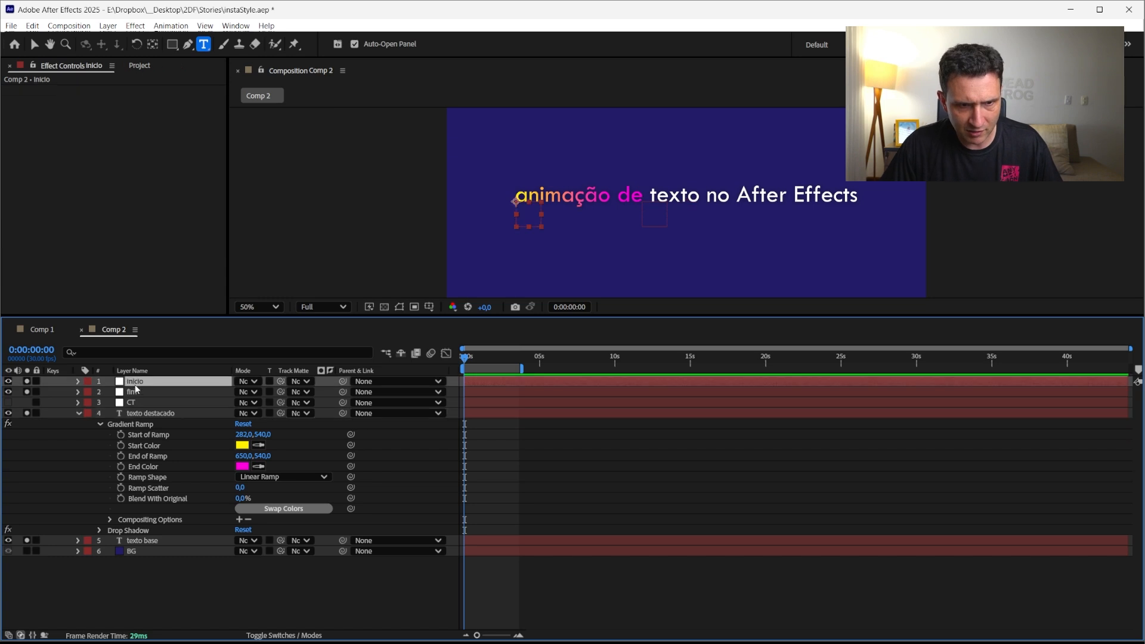
{"action": "left_click", "coordinate": [138, 392], "text": "shift"}
{"action": "key", "text": "p"}
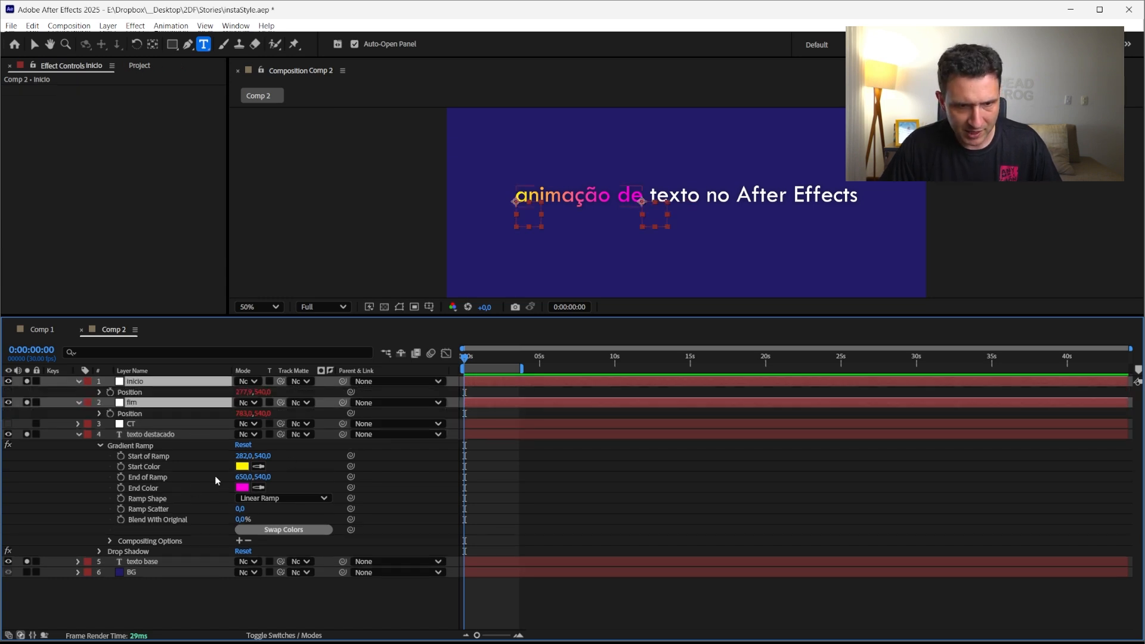
{"action": "left_click_drag", "start_coordinate": [351, 456], "coordinate": [118, 395]}
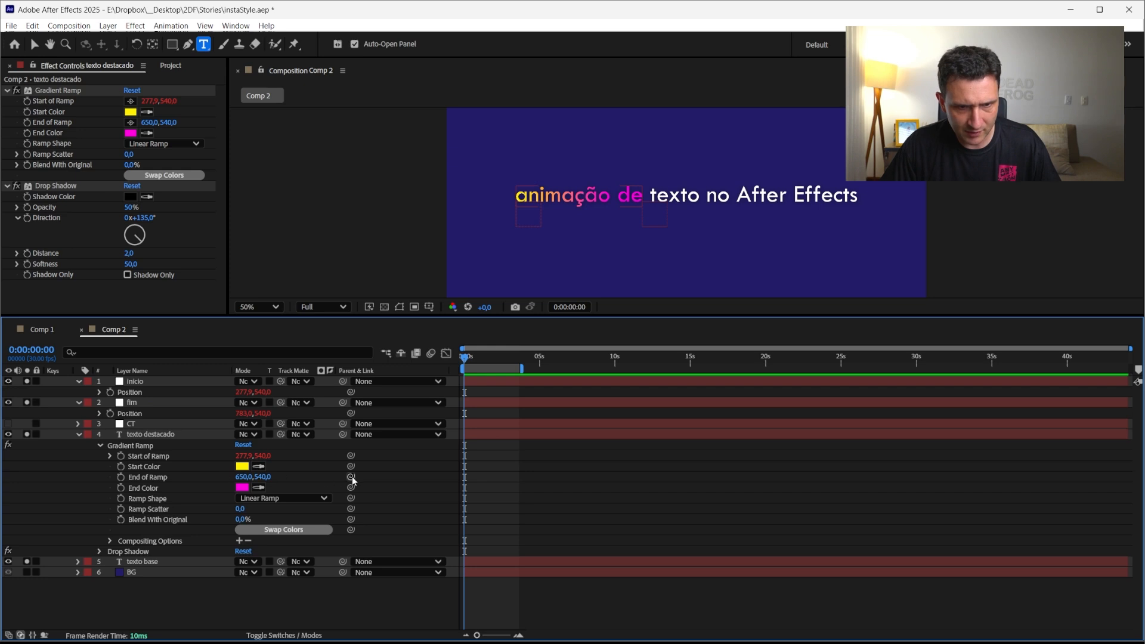
{"action": "left_click_drag", "start_coordinate": [351, 477], "coordinate": [128, 413]}
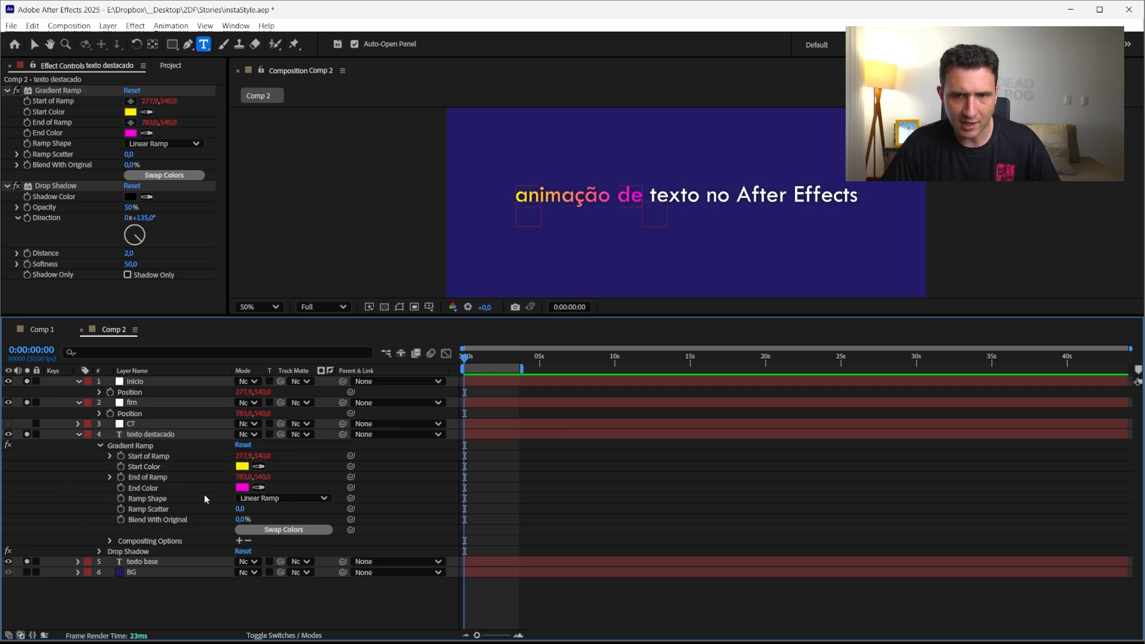
Move the CT control layer to the top of the layer stack and change its label colour
{"action": "left_click", "coordinate": [78, 434]}
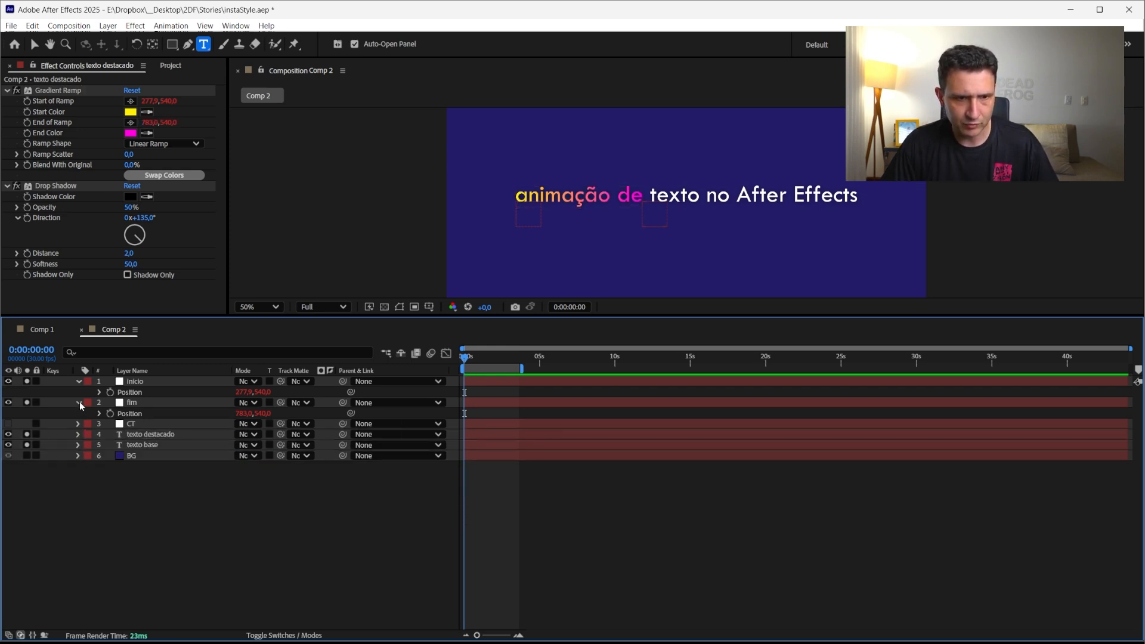
{"action": "left_click", "coordinate": [80, 403]}
{"action": "left_click", "coordinate": [143, 434]}
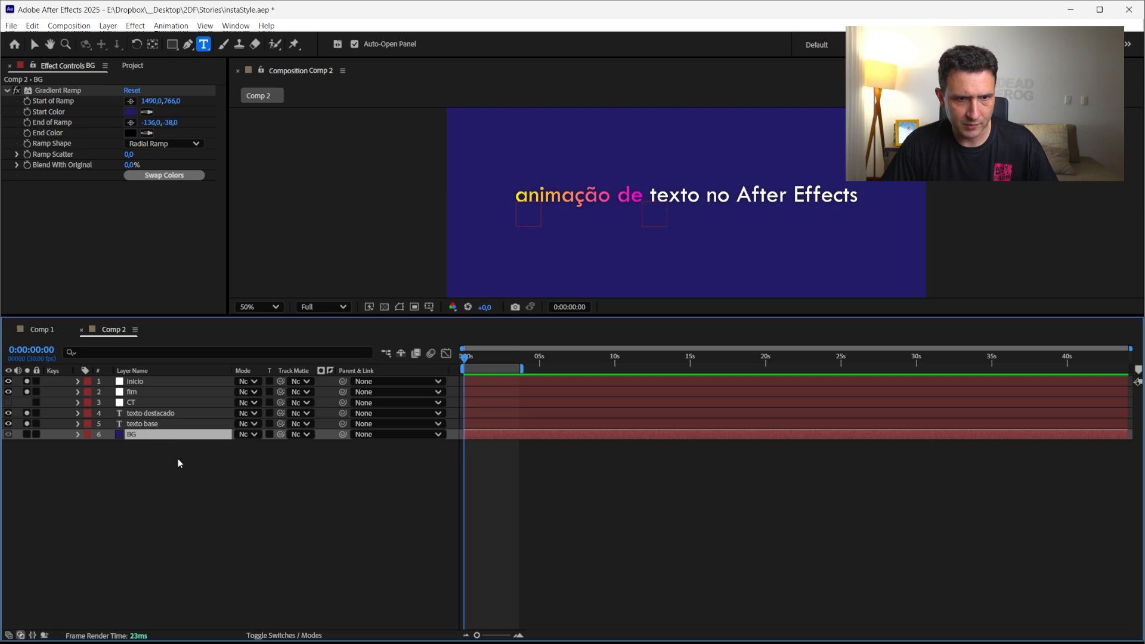
{"action": "left_click", "coordinate": [155, 425]}
{"action": "left_click_drag", "start_coordinate": [137, 403], "coordinate": [138, 377]}
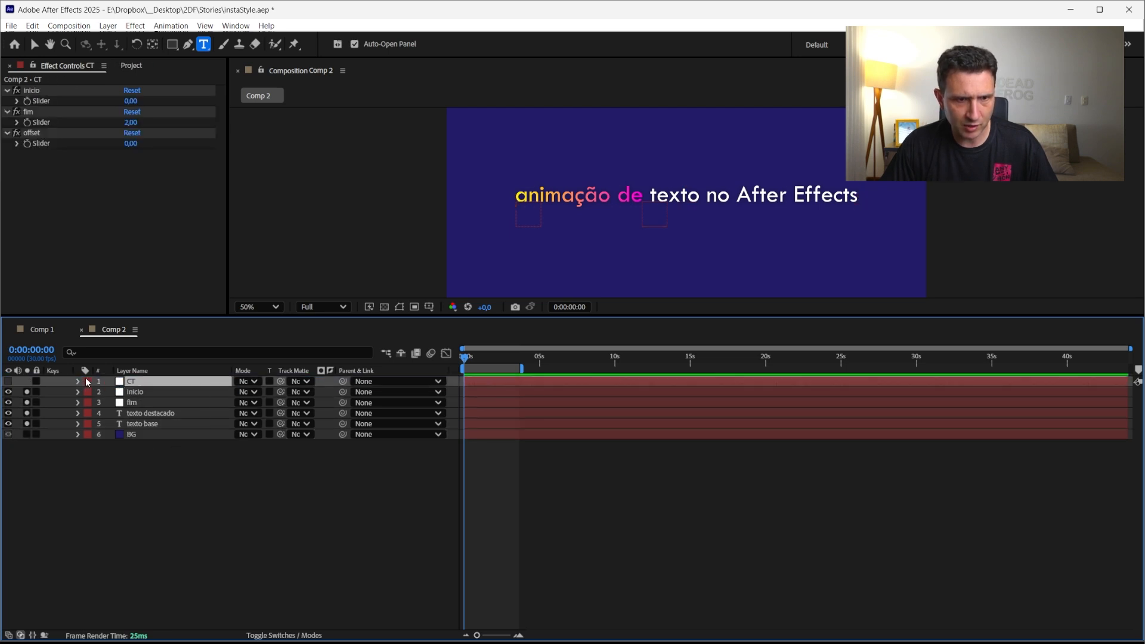
{"action": "left_click", "coordinate": [87, 382]}
{"action": "left_click", "coordinate": [137, 447]}
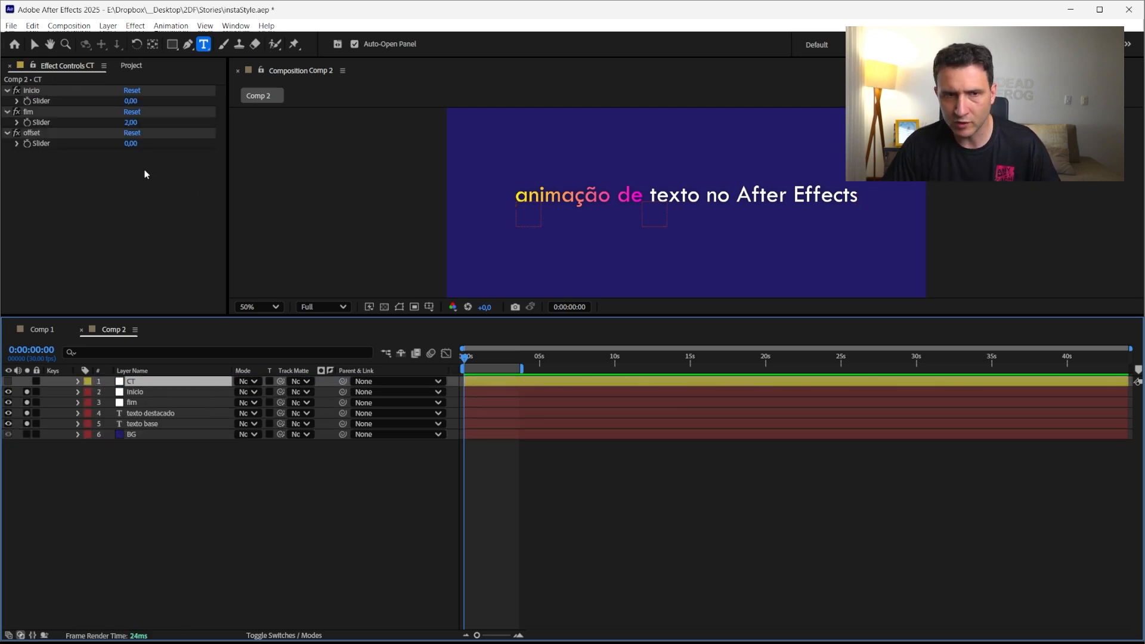
Set the CT layer's fim slider to 6
{"action": "left_click", "coordinate": [132, 123]}
{"action": "type", "text": "5"}
{"action": "key", "text": "Return"}
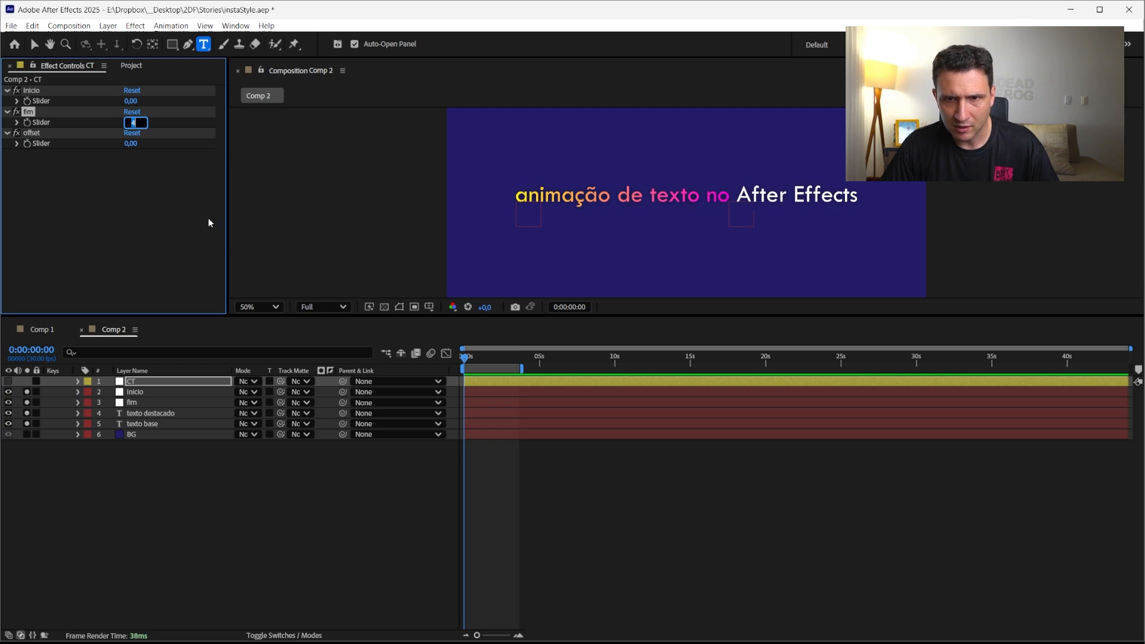
{"action": "type", "text": "6"}
{"action": "key", "text": "Return"}
Set the CT layer's inicio slider to 3
{"action": "key", "text": "shift+Tab"}
{"action": "type", "text": "3"}
{"action": "key", "text": "Return"}
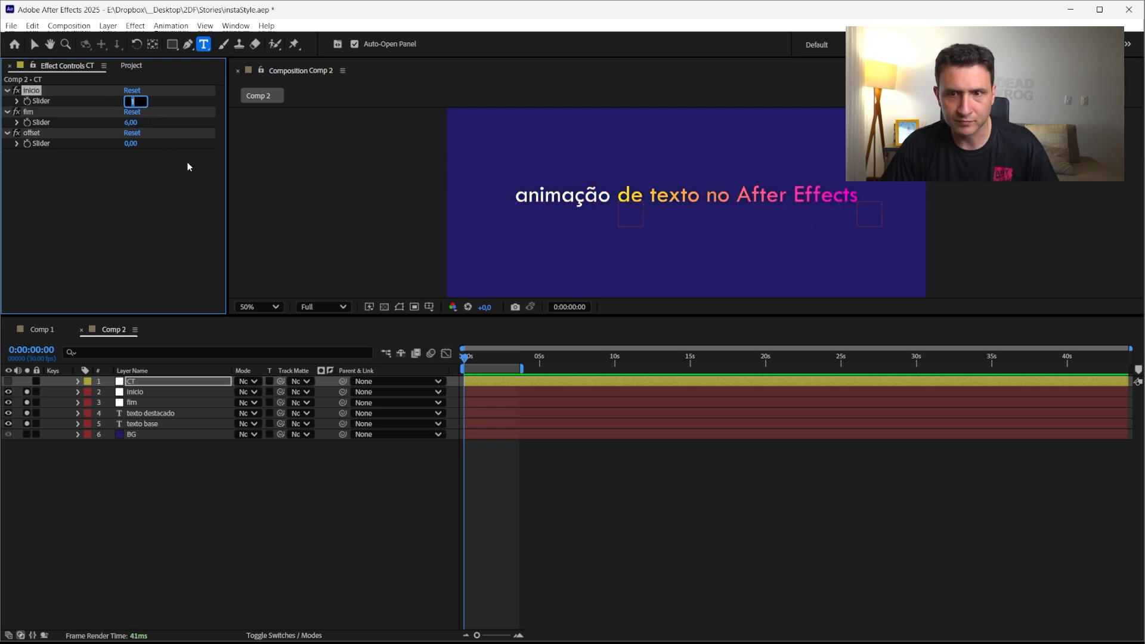
{"action": "type", "text": "4"}
{"action": "key", "text": "Return"}
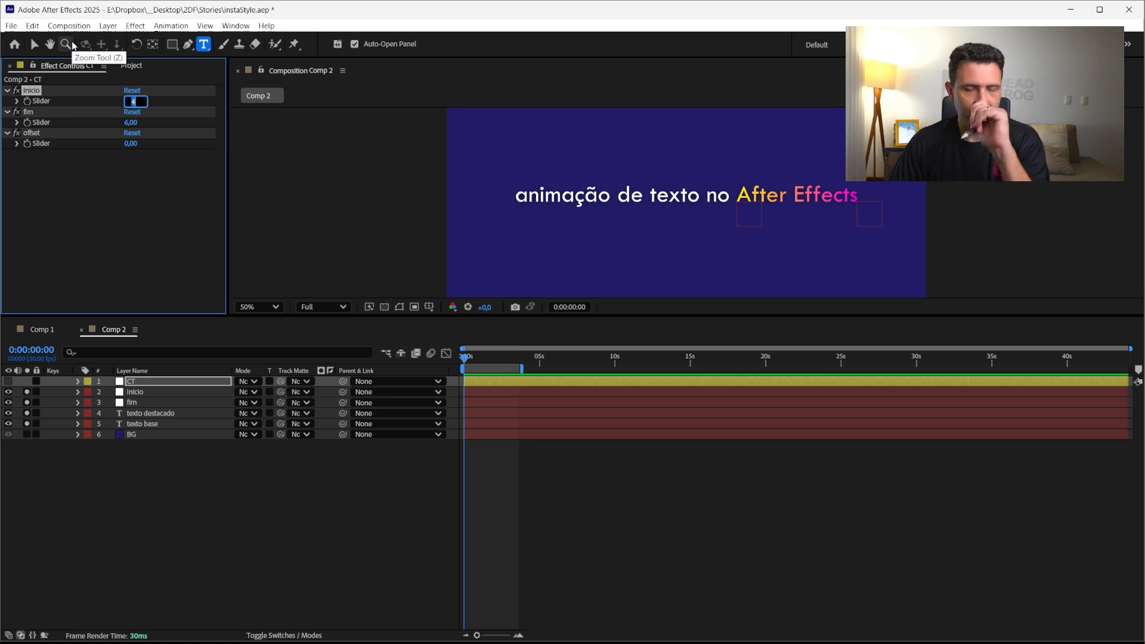
{"action": "key", "text": "Down"}
{"action": "key", "text": "Down"}
{"action": "key", "text": "Down"}
{"action": "key", "text": "Down"}
{"action": "key", "text": "Up"}
{"action": "key", "text": "Up"}
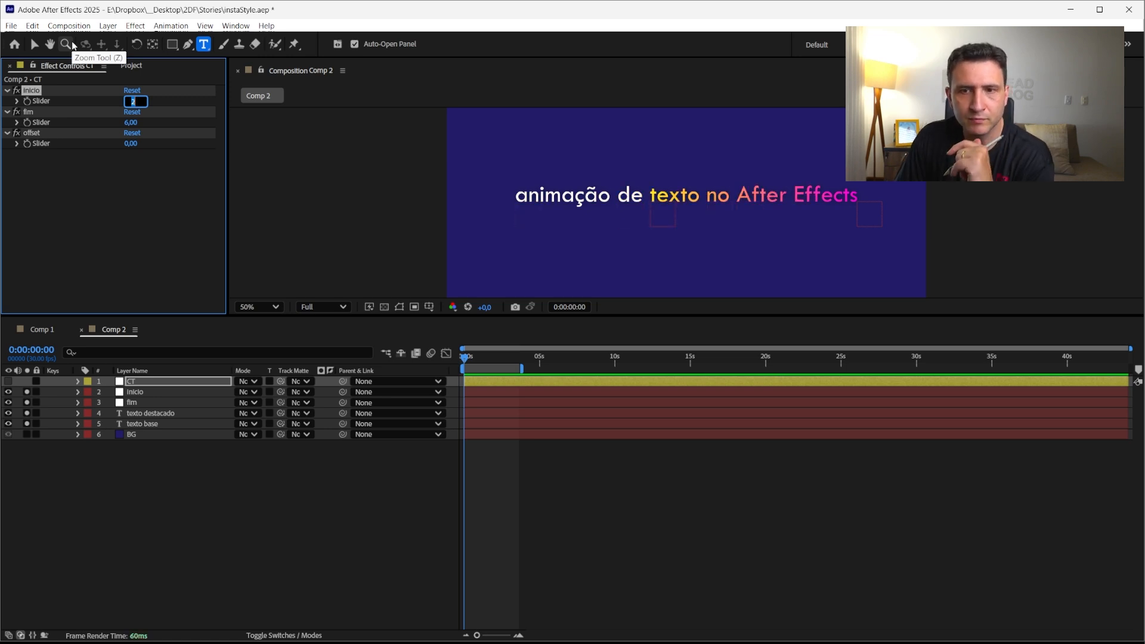
{"action": "key", "text": "Up"}
{"action": "key", "text": "Return"}
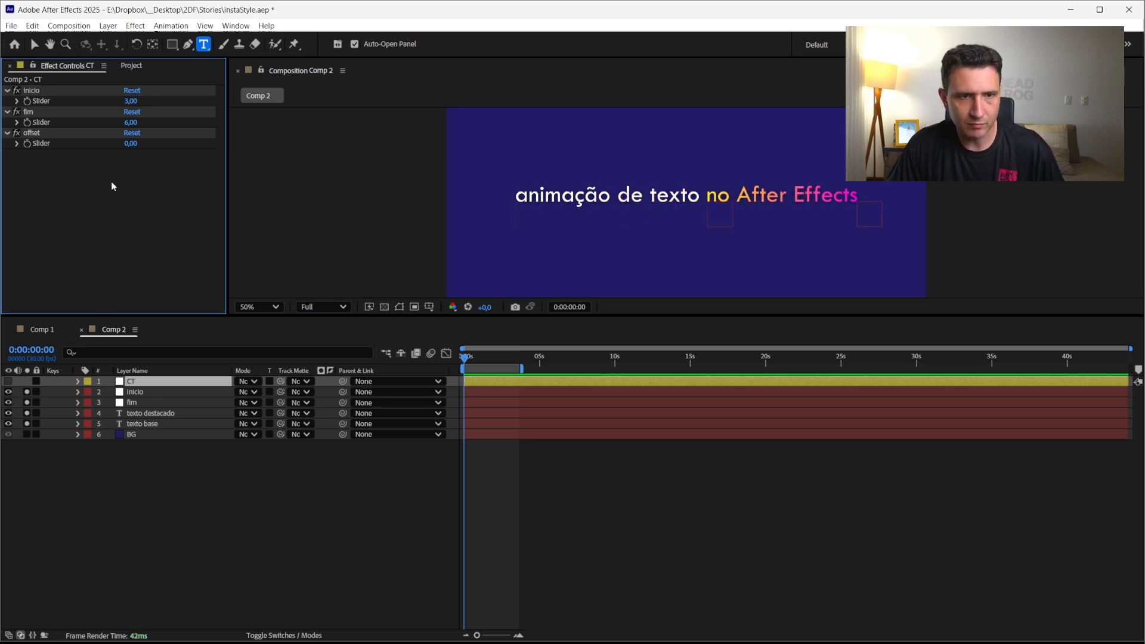
Preview offset slider values, then restore the inicio and fim sliders to 0 and 2
{"action": "left_click", "coordinate": [133, 144]}
{"action": "key", "text": "Up"}
{"action": "key", "text": "Up"}
{"action": "key", "text": "Down"}
{"action": "key", "text": "Down"}
{"action": "key", "text": "Down"}
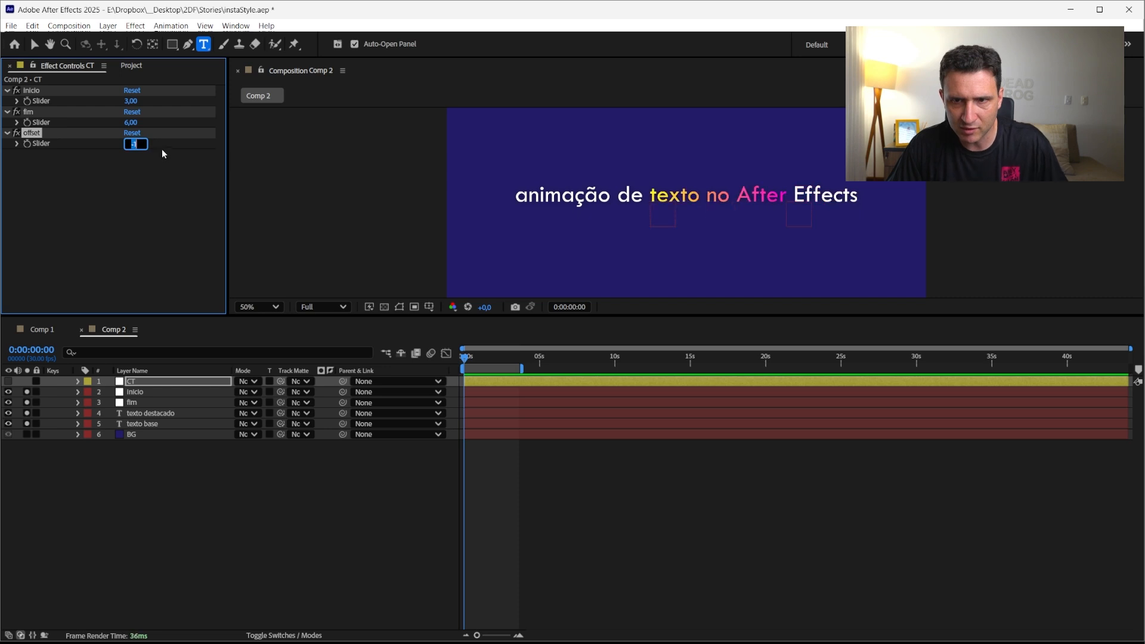
{"action": "key", "text": "Down"}
{"action": "key", "text": "Down"}
{"action": "key", "text": "Down"}
{"action": "key", "text": "Up"}
{"action": "key", "text": "Up"}
{"action": "key", "text": "Up"}
{"action": "key", "text": "Up"}
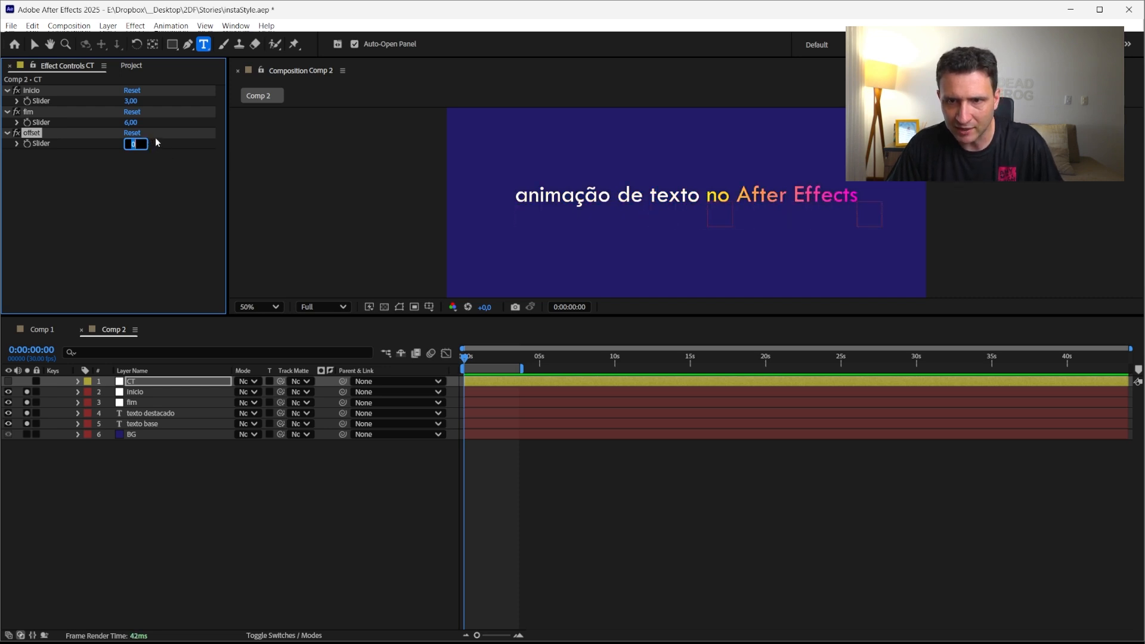
{"action": "key", "text": "Return"}
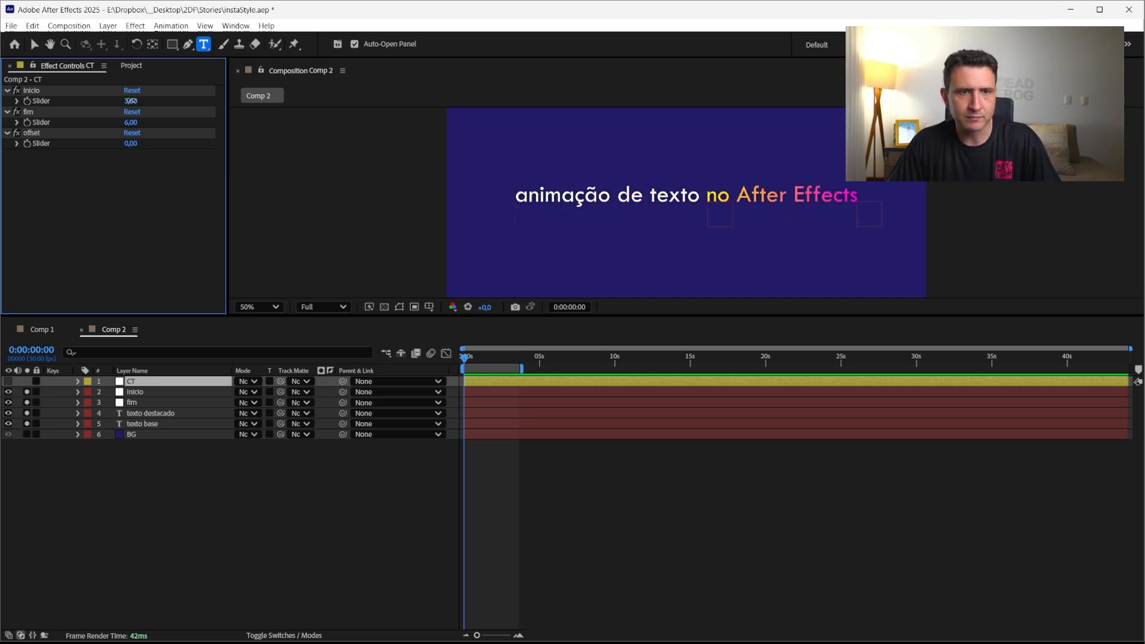
{"action": "left_click_drag", "start_coordinate": [130, 101], "coordinate": [122, 123]}
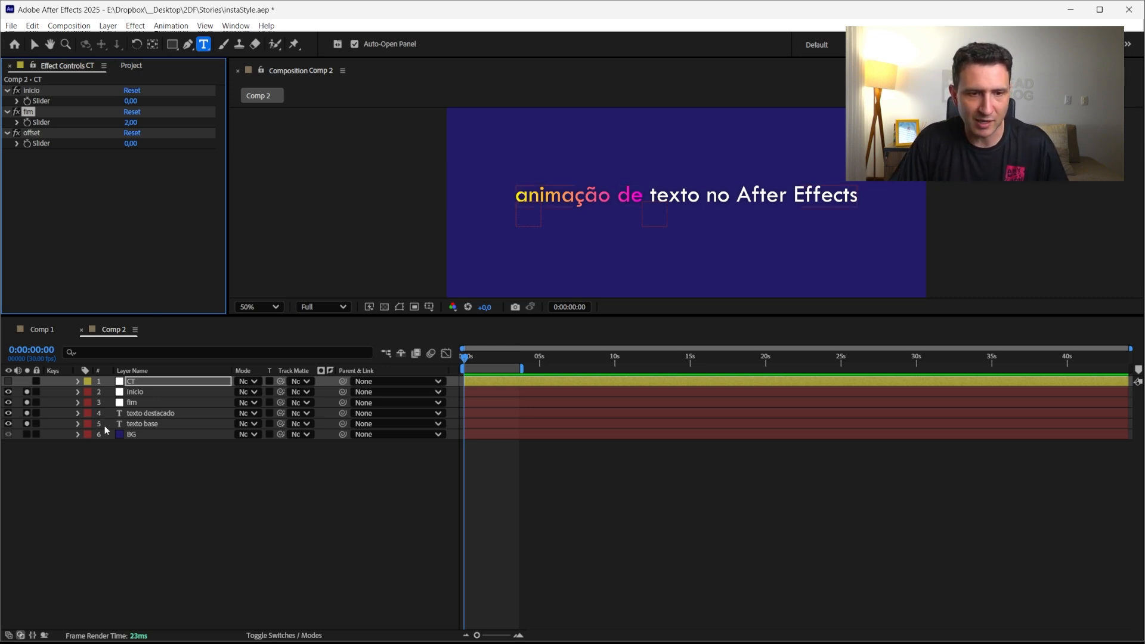
Apply a different italic serif font to the texto destacado layer
{"action": "left_click", "coordinate": [153, 424]}
{"action": "double_click", "coordinate": [155, 415]}
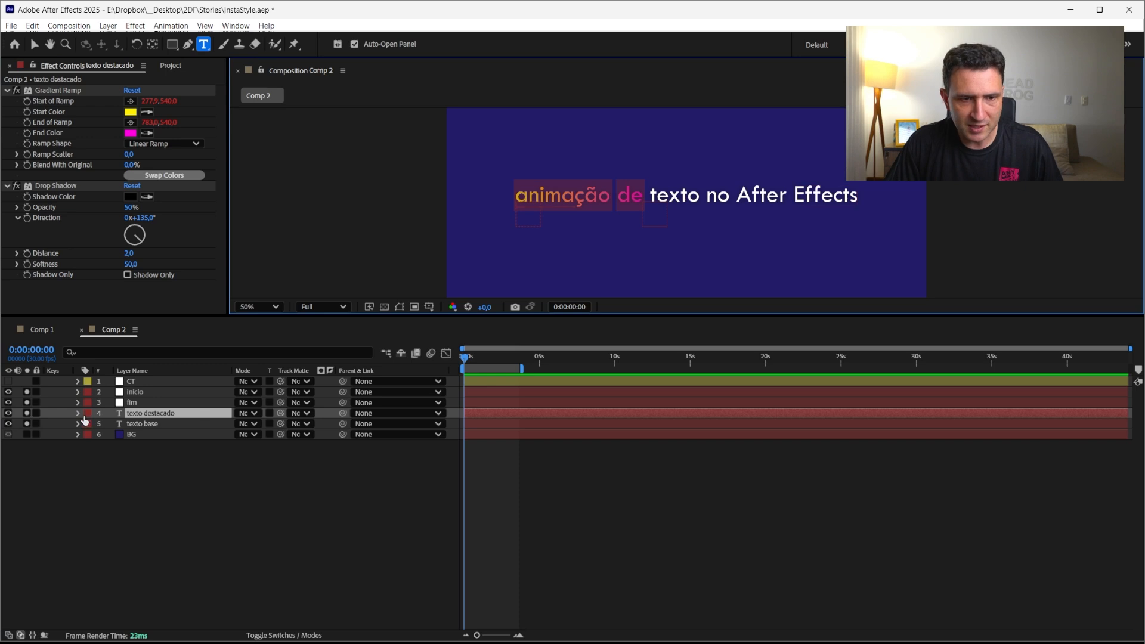
{"action": "left_click", "coordinate": [145, 413]}
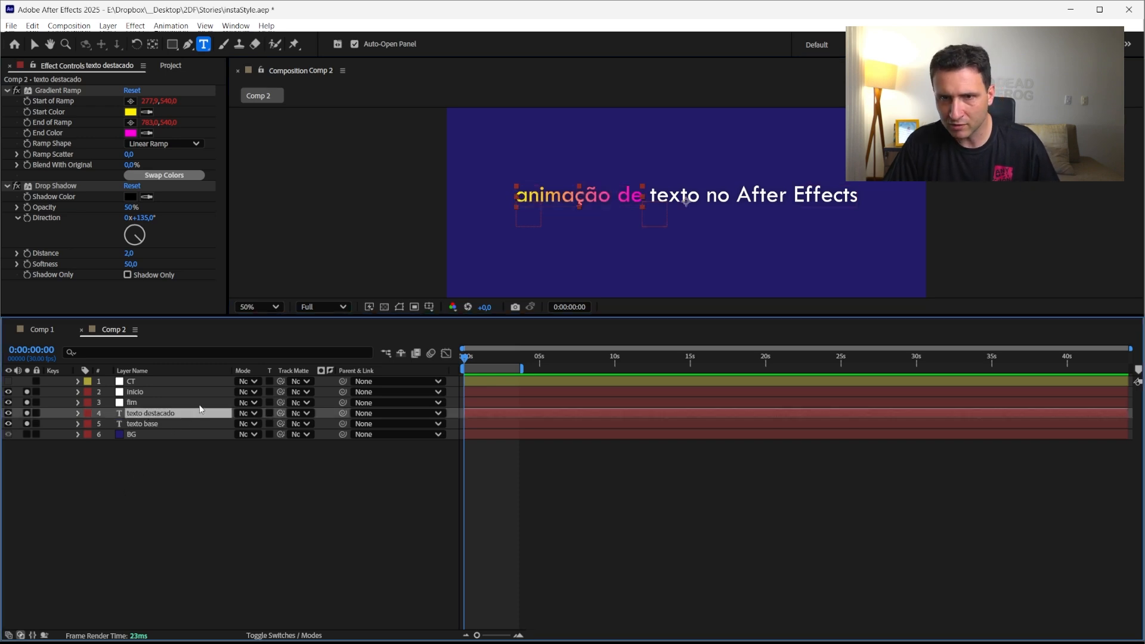
{"action": "left_click", "coordinate": [43, 330]}
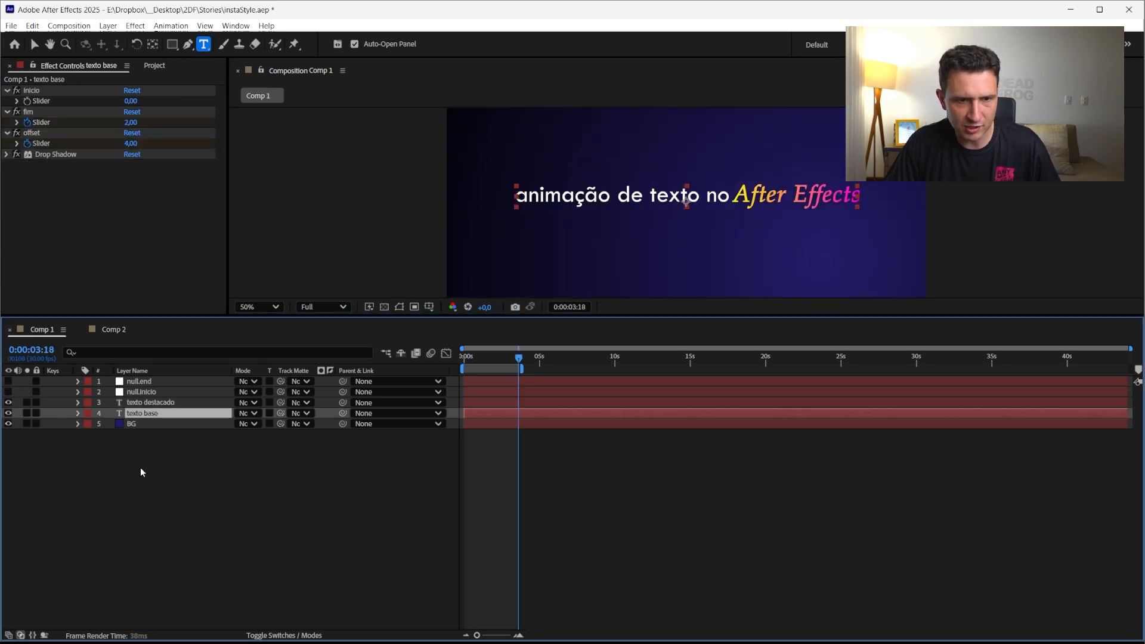
{"action": "left_click", "coordinate": [141, 403]}
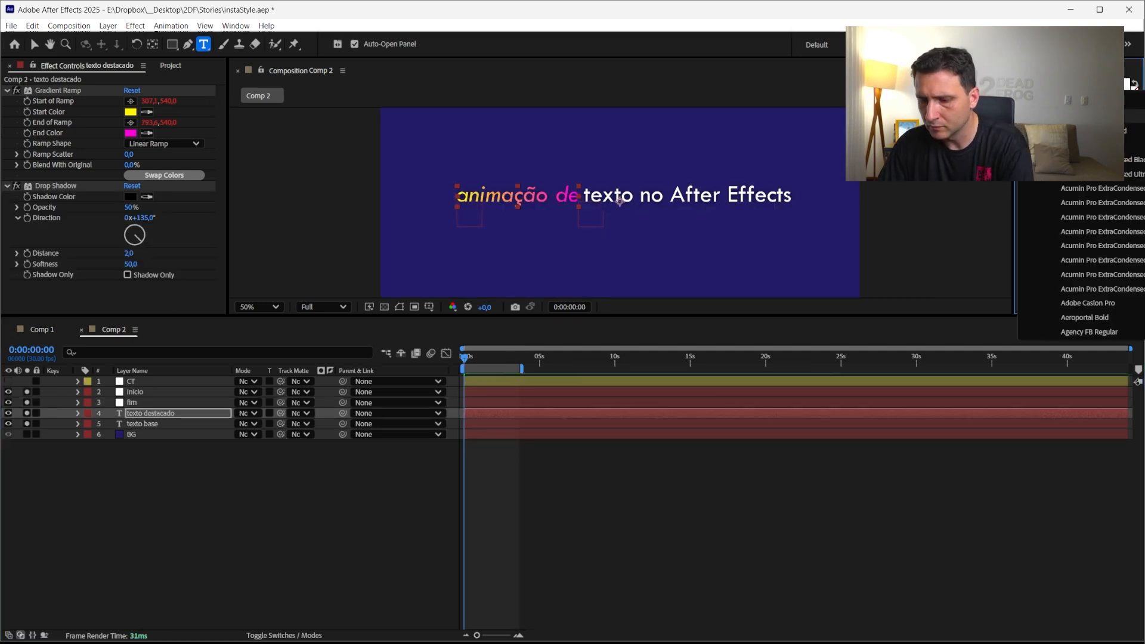
{"action": "left_click", "coordinate": [1094, 145]}
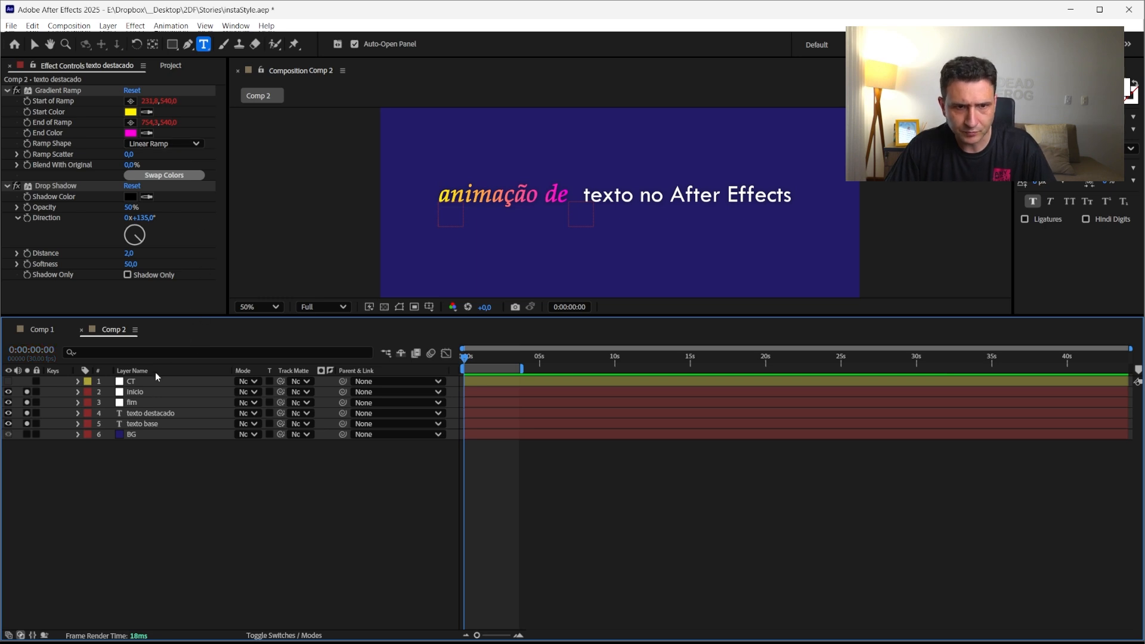
Set the CT layer's fim slider to 1 after previewing other values
{"action": "left_click", "coordinate": [130, 382]}
{"action": "left_click", "coordinate": [130, 122]}
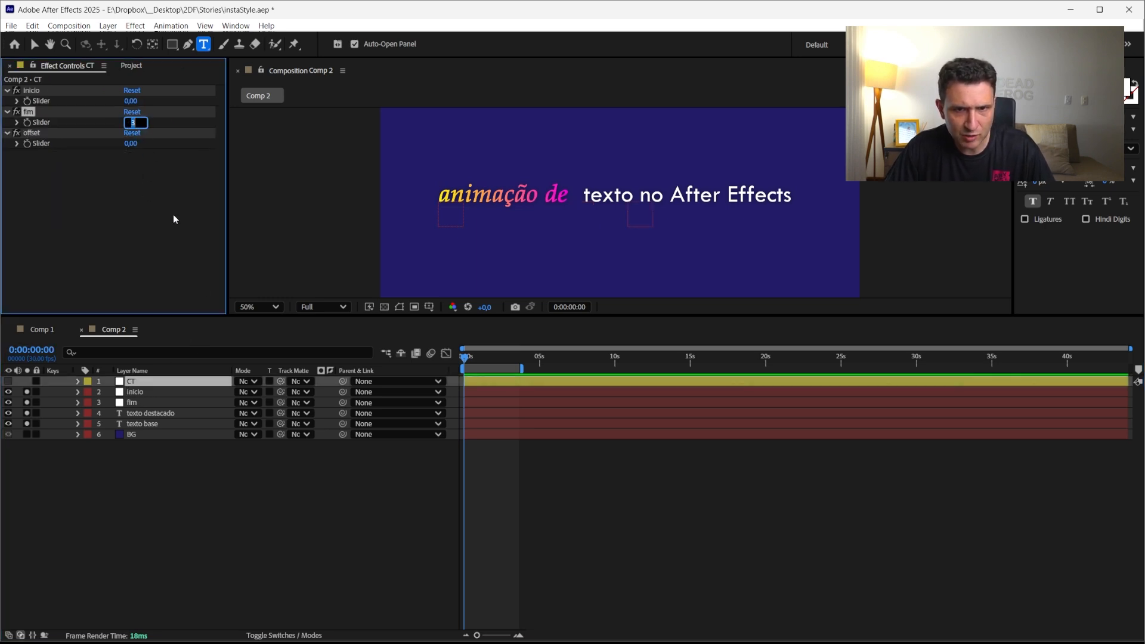
{"action": "type", "text": "3"}
{"action": "key", "text": "Down"}
{"action": "key", "text": "Down"}
{"action": "key", "text": "Down"}
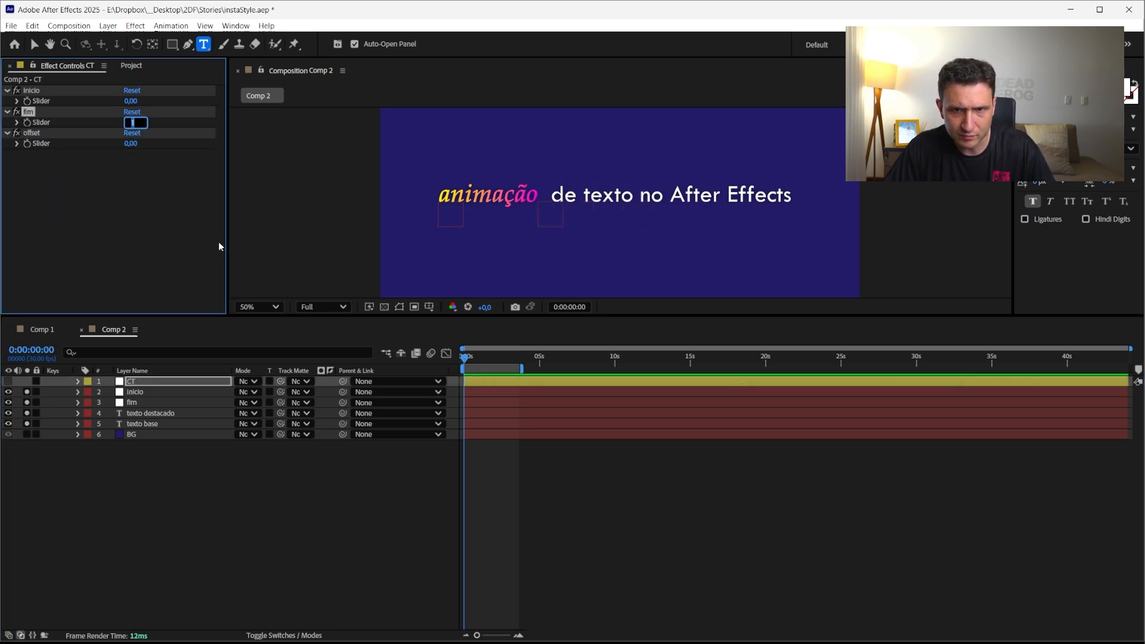
{"action": "key", "text": "Up"}
{"action": "key", "text": "Up"}
{"action": "key", "text": "Up"}
{"action": "key", "text": "Up"}
{"action": "key", "text": "Up"}
{"action": "key", "text": "Up"}
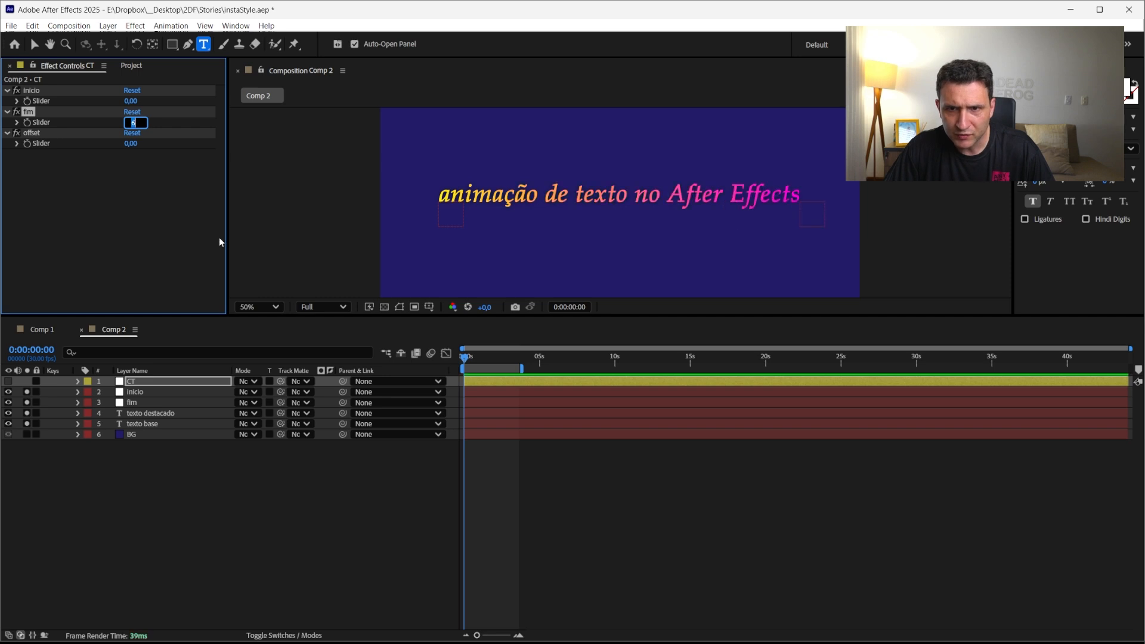
{"action": "key", "text": "Down"}
{"action": "key", "text": "Down"}
{"action": "key", "text": "Down"}
{"action": "key", "text": "Down"}
{"action": "key", "text": "Down"}
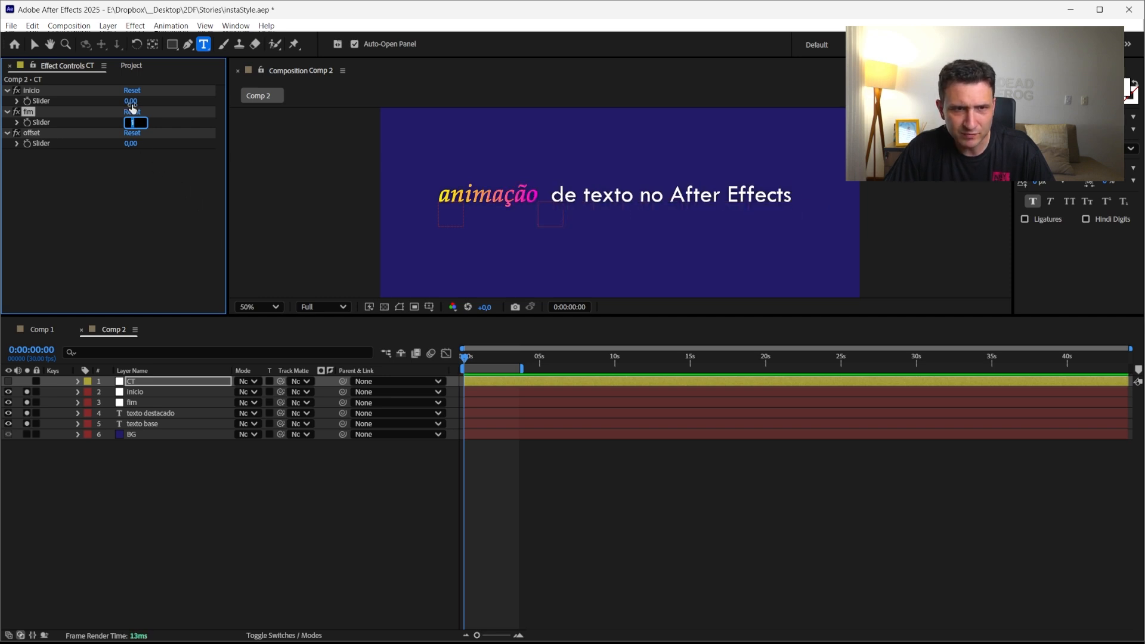
{"action": "left_click", "coordinate": [141, 171]}
{"action": "left_click", "coordinate": [131, 122]}
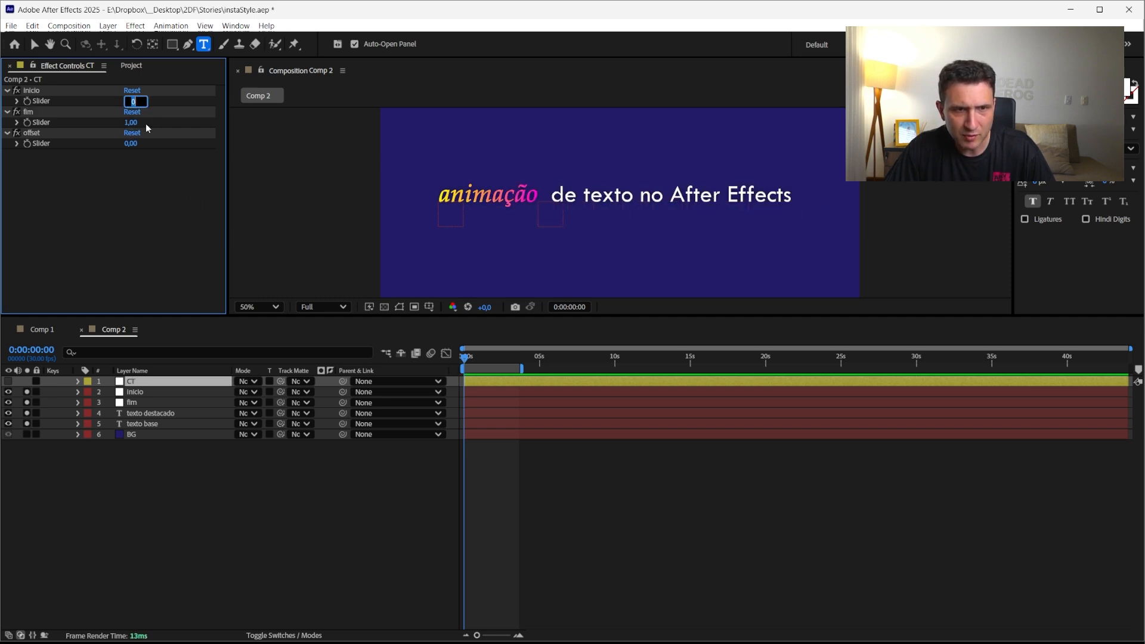
Set the CT layer's offset slider to 2 after stepping through nearby values
{"action": "key", "text": "Tab"}
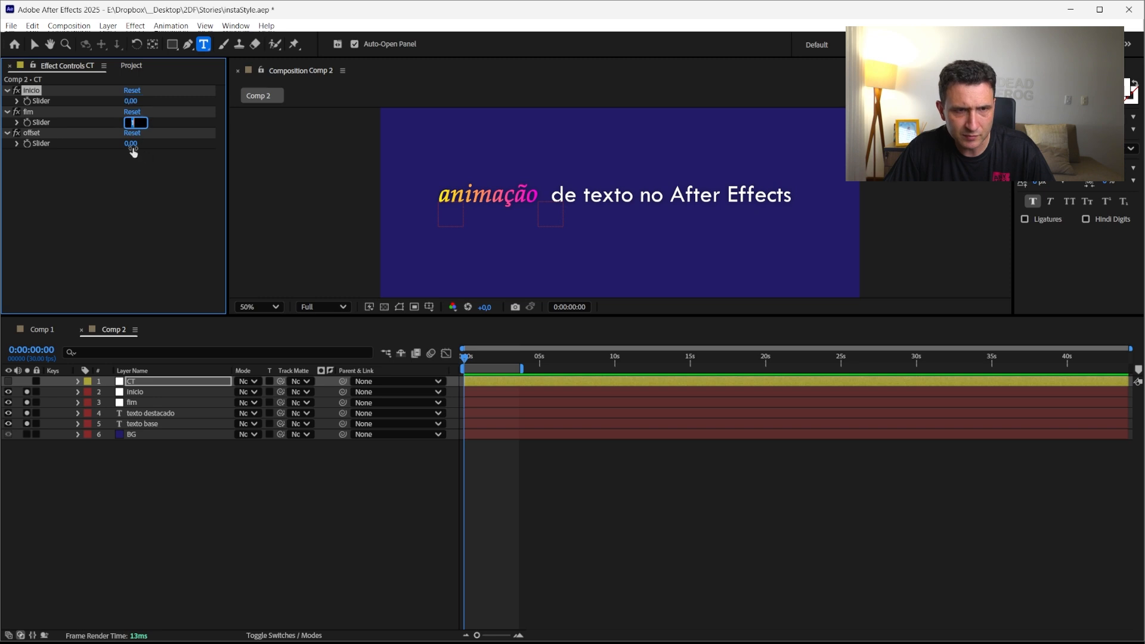
{"action": "key", "text": "Tab"}
{"action": "key", "text": "Up"}
{"action": "key", "text": "Up"}
{"action": "key", "text": "Up"}
{"action": "key", "text": "Up"}
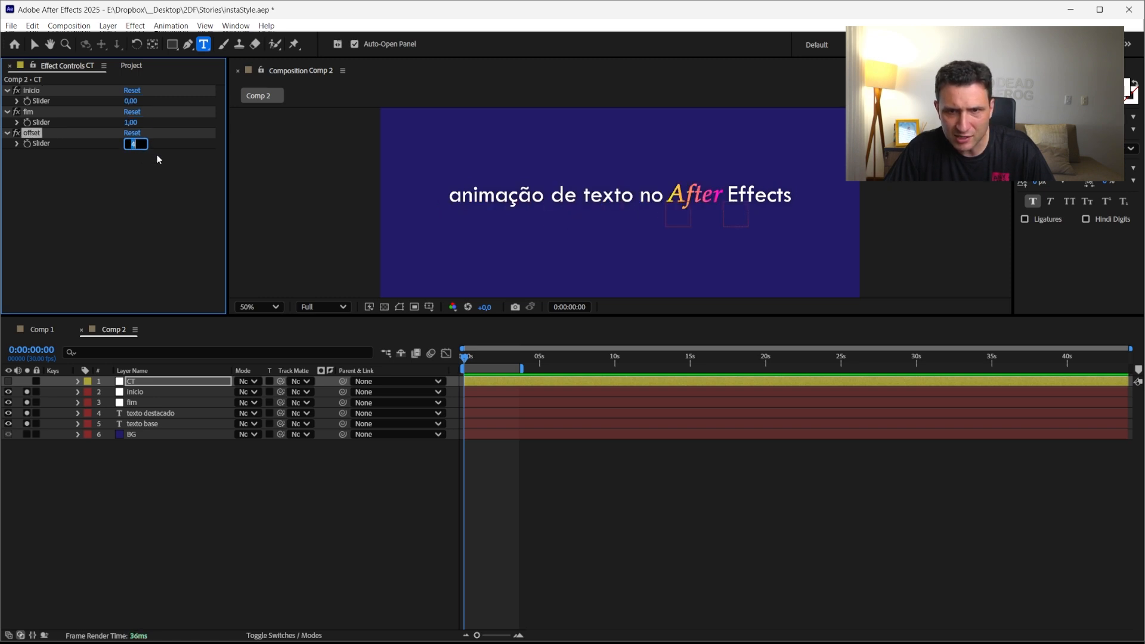
{"action": "key", "text": "Up"}
{"action": "key", "text": "Down"}
{"action": "key", "text": "Down"}
{"action": "key", "text": "Down"}
{"action": "key", "text": "Down"}
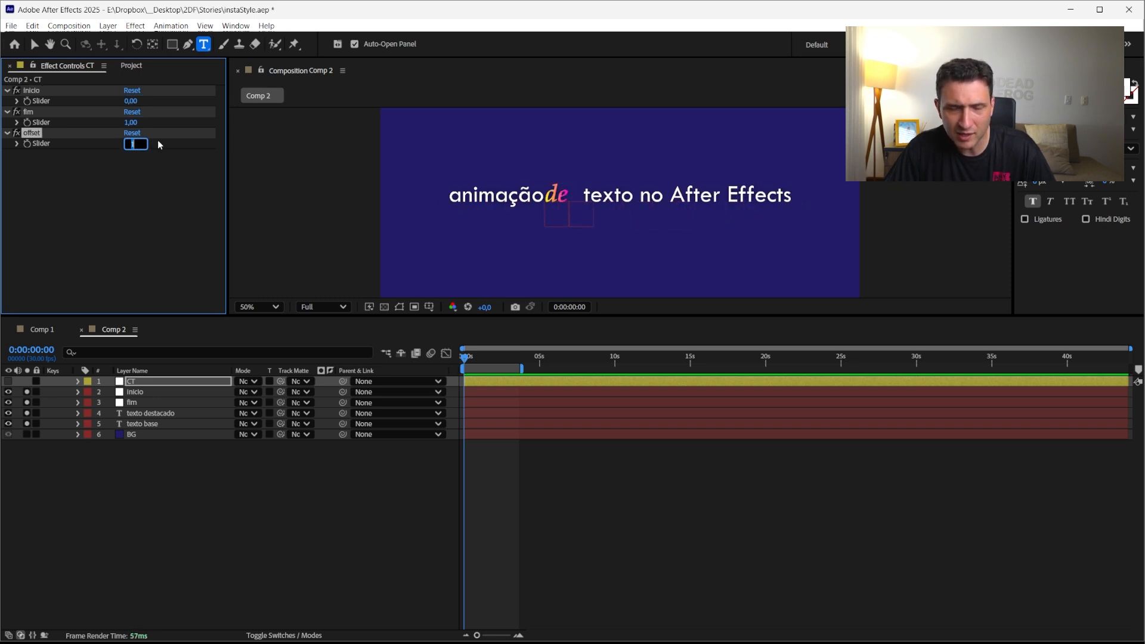
{"action": "key", "text": "Up"}
{"action": "key", "text": "Down"}
{"action": "key", "text": "Up"}
{"action": "key", "text": "Down"}
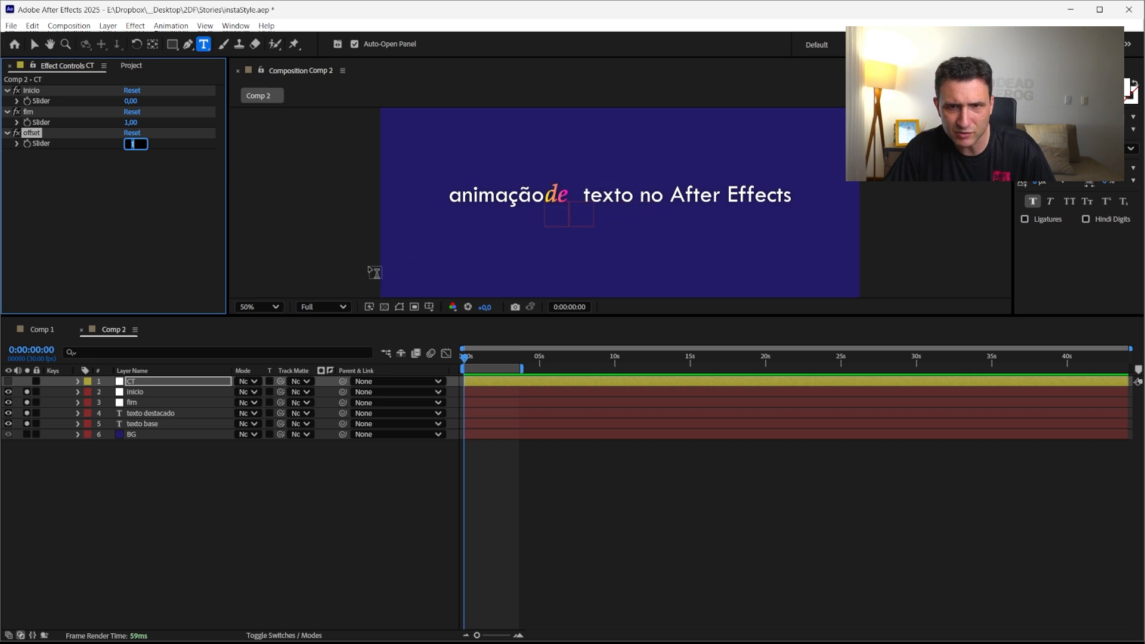
{"action": "key", "text": "Up"}
{"action": "key", "text": "Return"}
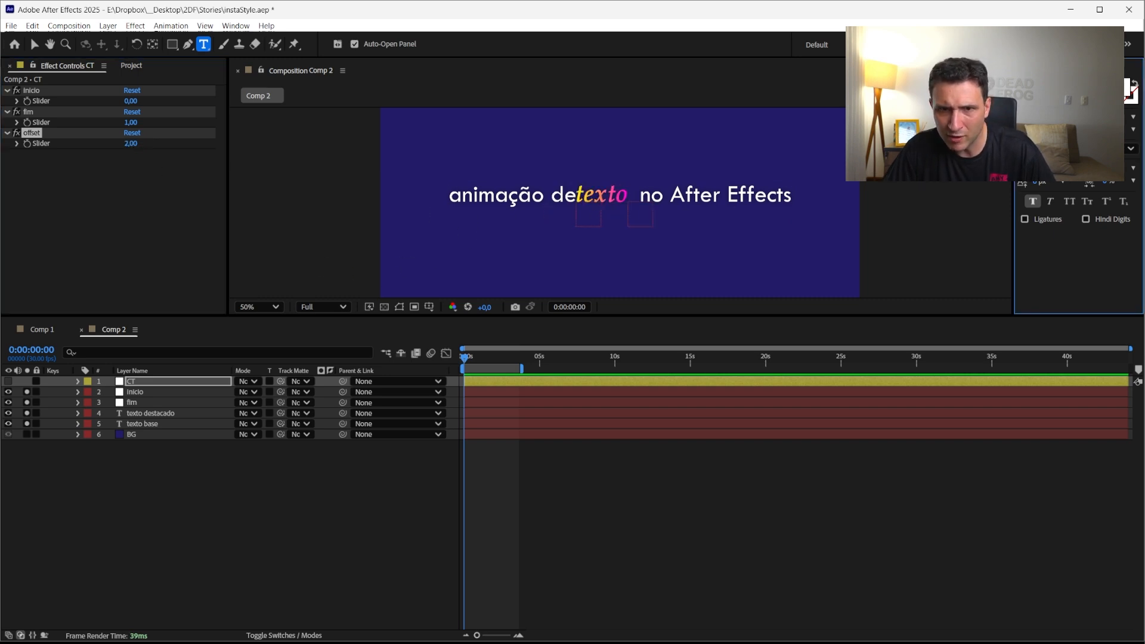
Try stepping the CT layer's inicio slider through different values
{"action": "left_click", "coordinate": [240, 503]}
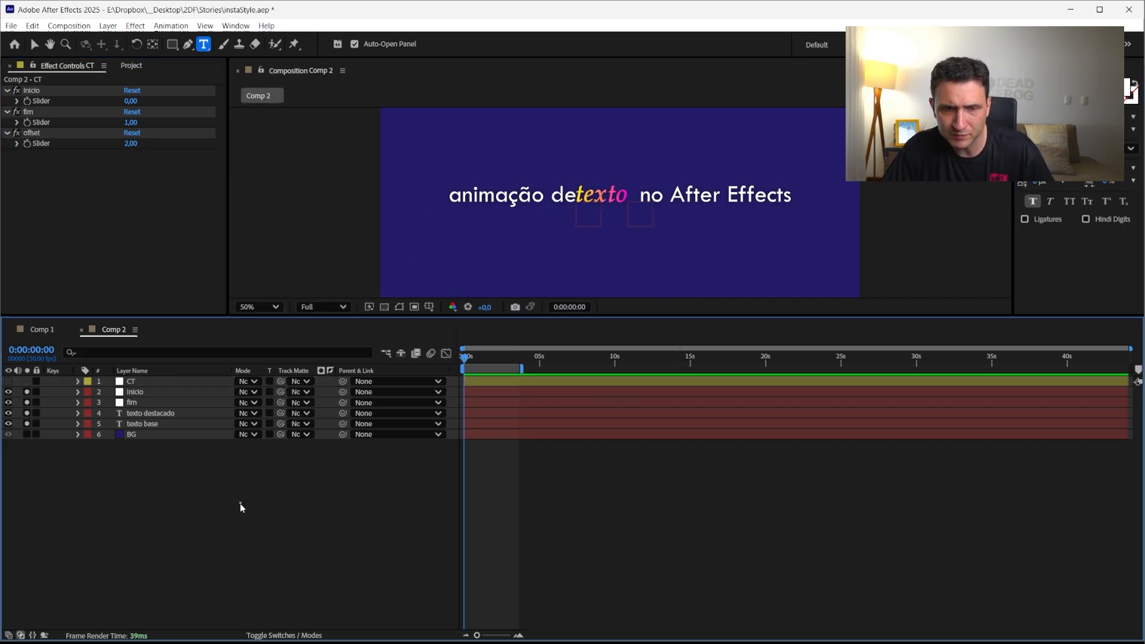
{"action": "left_click", "coordinate": [155, 413]}
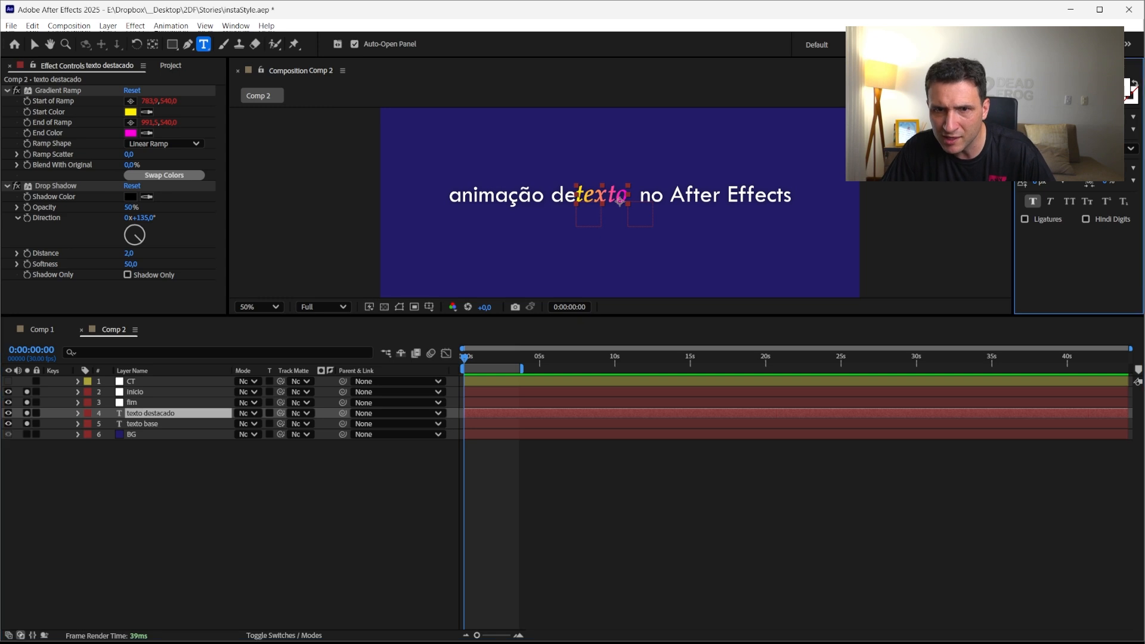
{"action": "key", "text": "Return"}
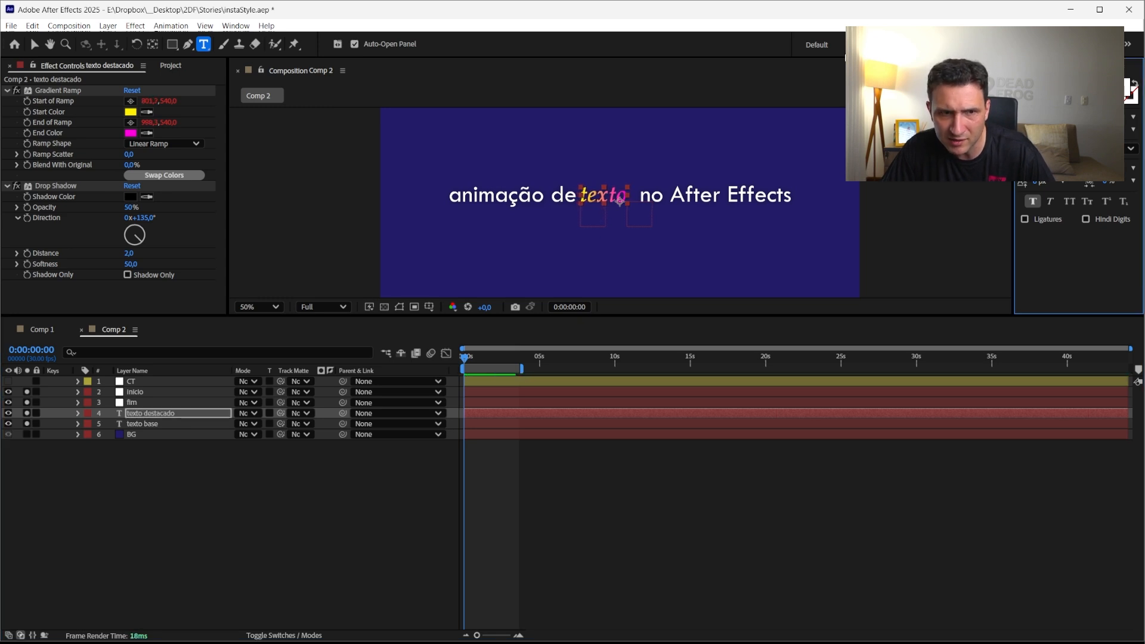
{"action": "left_click", "coordinate": [135, 382]}
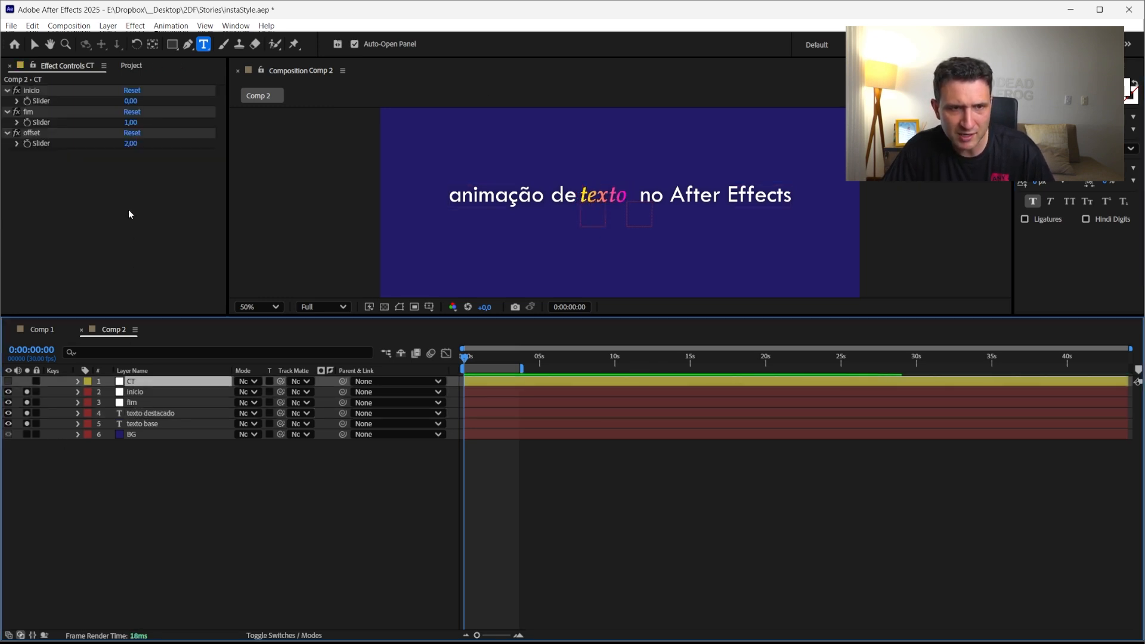
{"action": "left_click", "coordinate": [134, 101]}
{"action": "key", "text": "Up"}
{"action": "key", "text": "Up"}
{"action": "key", "text": "Up"}
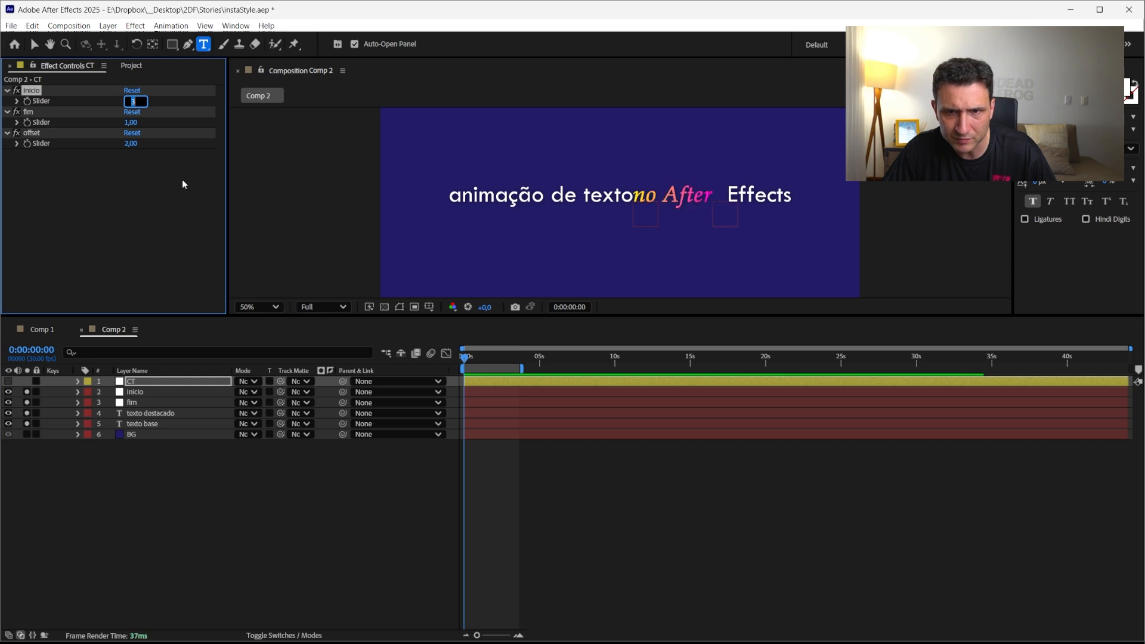
{"action": "key", "text": "Down"}
{"action": "key", "text": "Down"}
{"action": "key", "text": "Up"}
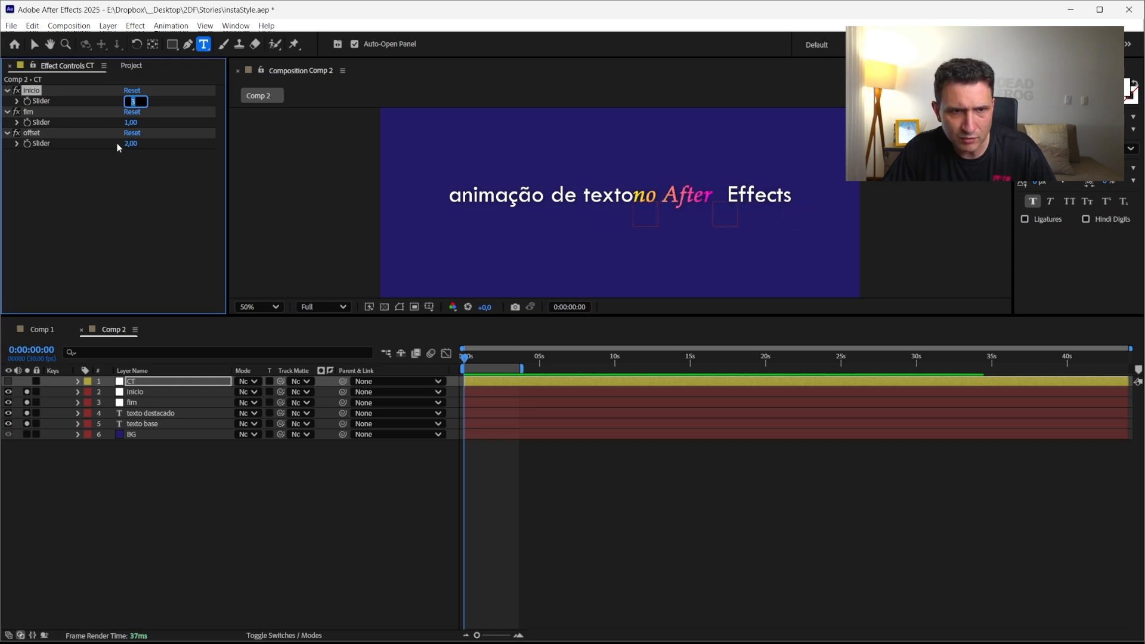
{"action": "left_click", "coordinate": [176, 485]}
Undo the recent slider edits and the font change, restoring the texto destacado layer's original font
{"action": "key", "text": "ctrl+z"}
{"action": "key", "text": "ctrl+z"}
{"action": "key", "text": "ctrl+z"}
{"action": "key", "text": "ctrl+z"}
{"action": "key", "text": "ctrl+z"}
{"action": "key", "text": "ctrl+z"}
{"action": "key", "text": "ctrl+z"}
{"action": "key", "text": "ctrl+z"}
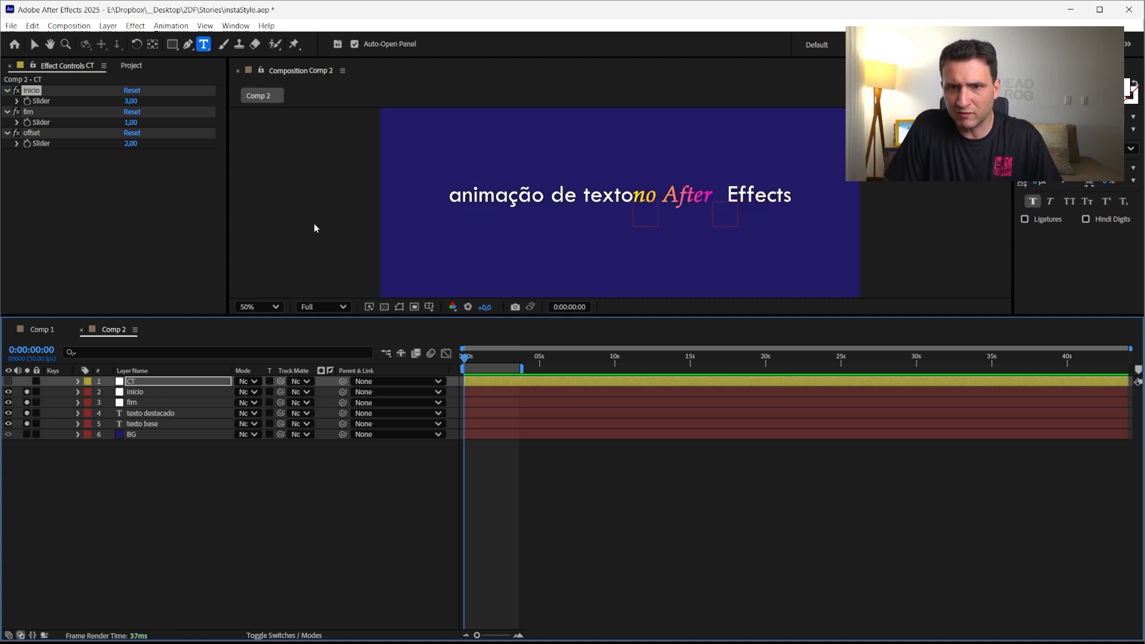
{"action": "key", "text": "ctrl+z"}
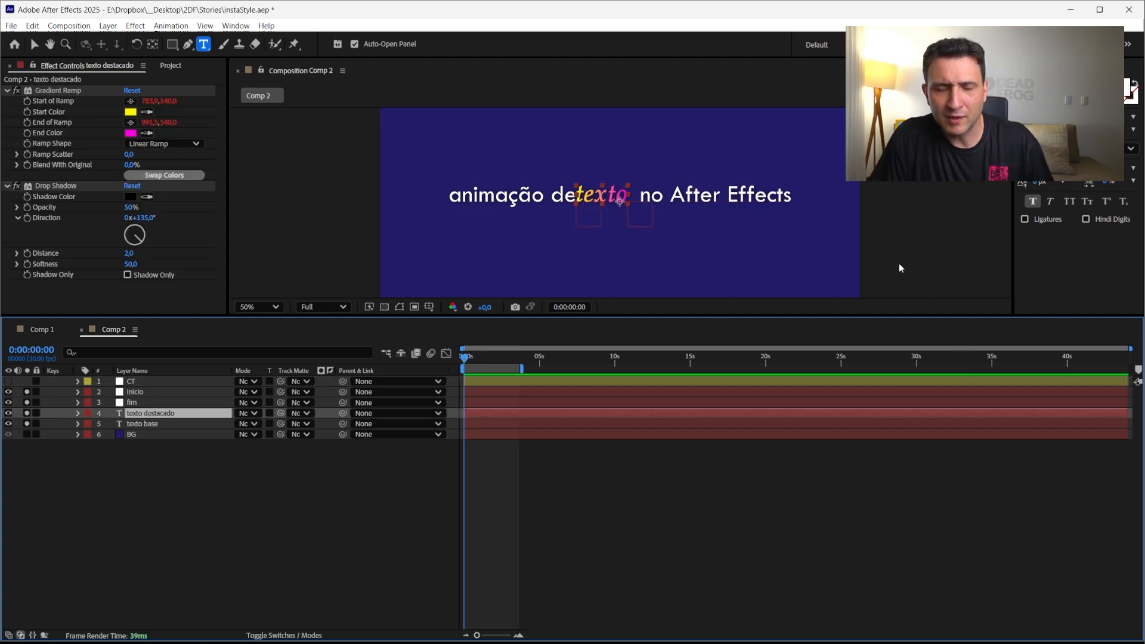
{"action": "key", "text": "ctrl+z"}
{"action": "key", "text": "ctrl+z"}
{"action": "key", "text": "ctrl+z"}
{"action": "key", "text": "ctrl+z"}
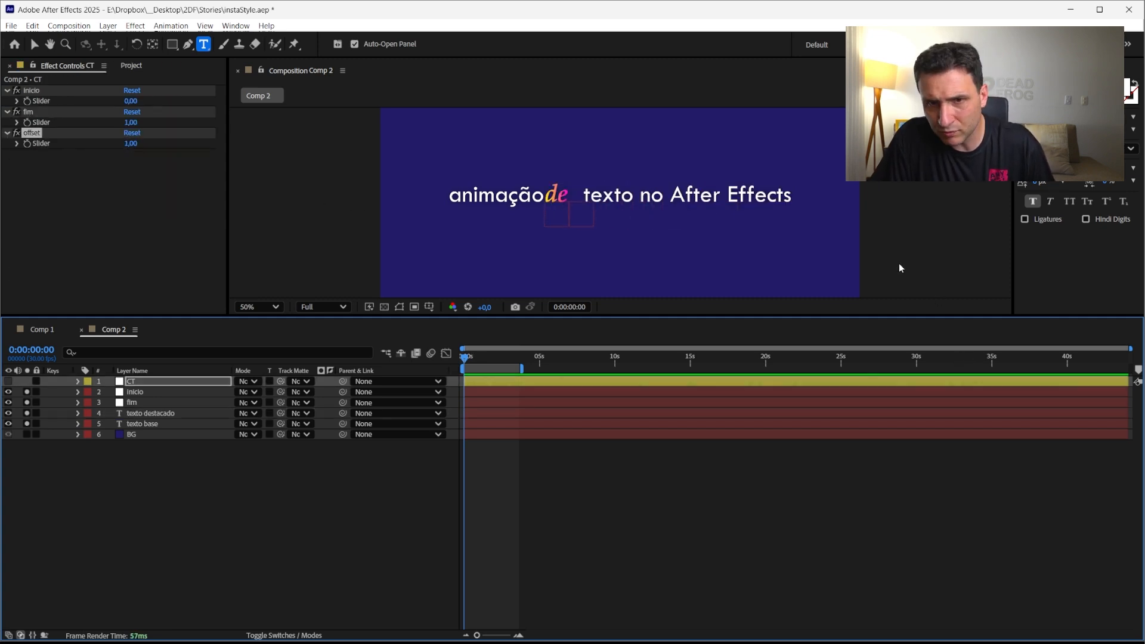
{"action": "key", "text": "ctrl+z"}
{"action": "key", "text": "ctrl+shift+z"}
{"action": "key", "text": "ctrl+shift+z"}
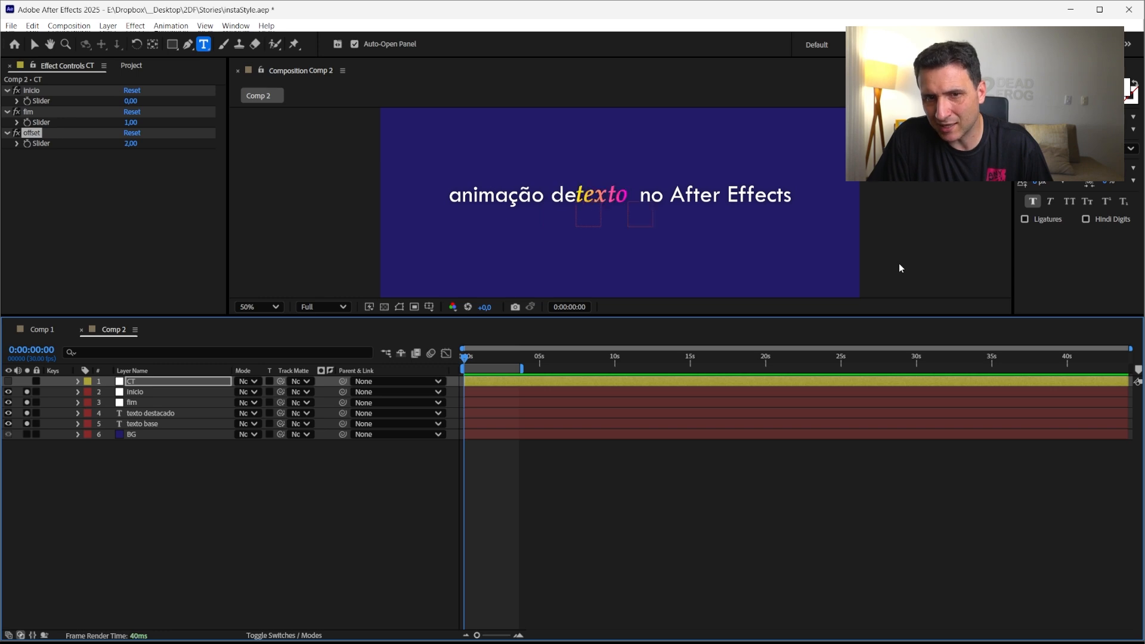
{"action": "key", "text": "ctrl+shift+z"}
{"action": "key", "text": "ctrl+shift+z"}
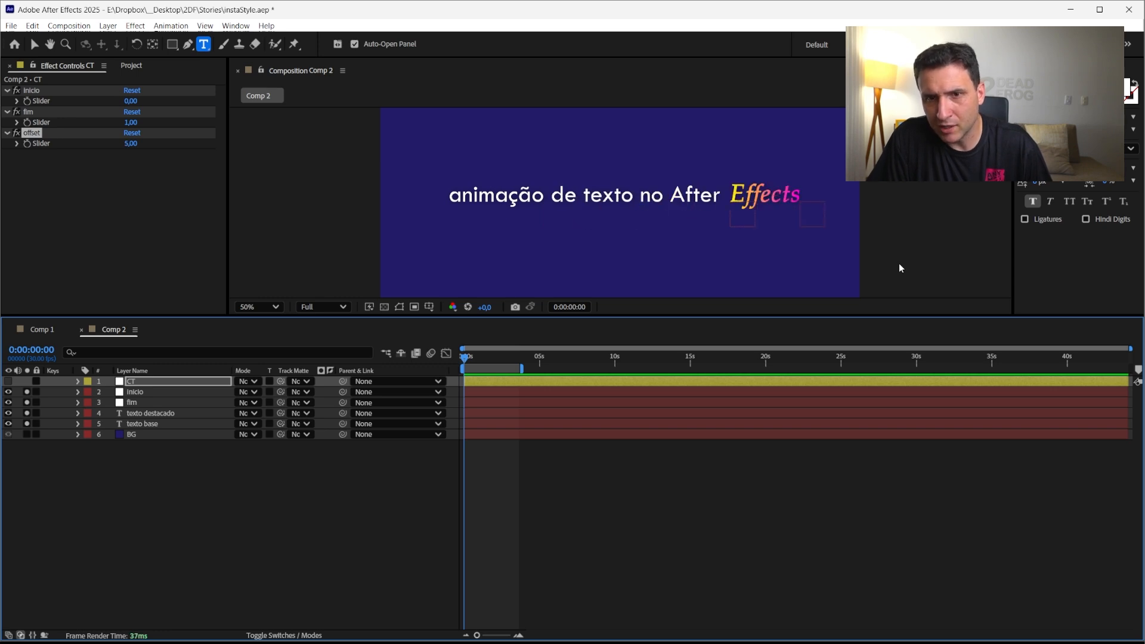
{"action": "key", "text": "ctrl+z"}
{"action": "key", "text": "ctrl+z"}
{"action": "key", "text": "ctrl+z"}
{"action": "key", "text": "ctrl+z"}
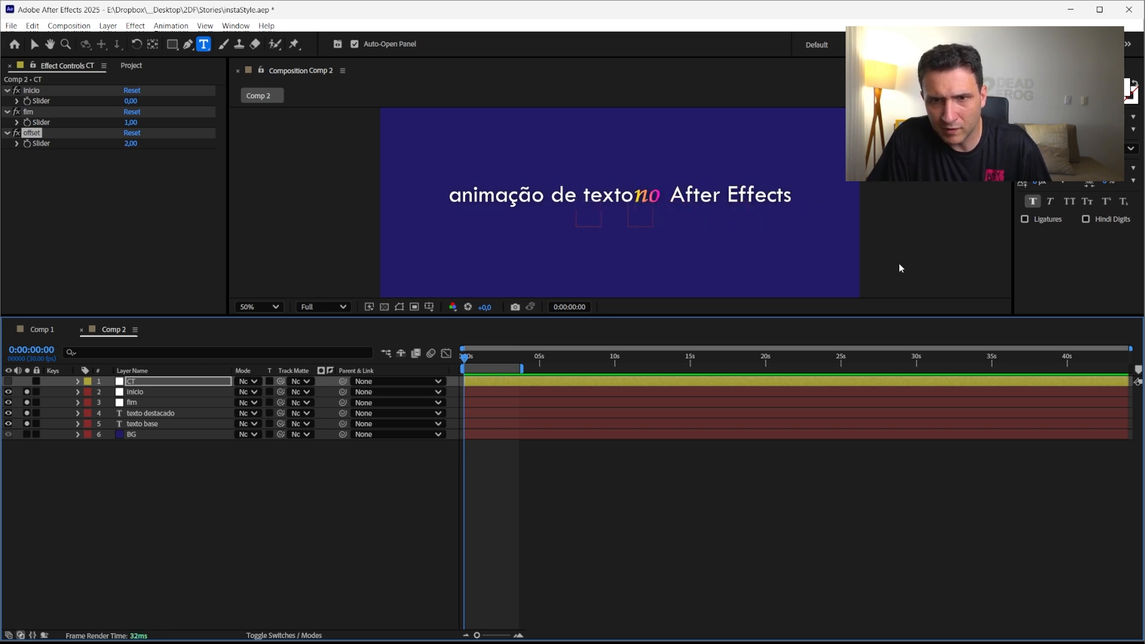
{"action": "key", "text": "ctrl+z"}
{"action": "key", "text": "ctrl+z"}
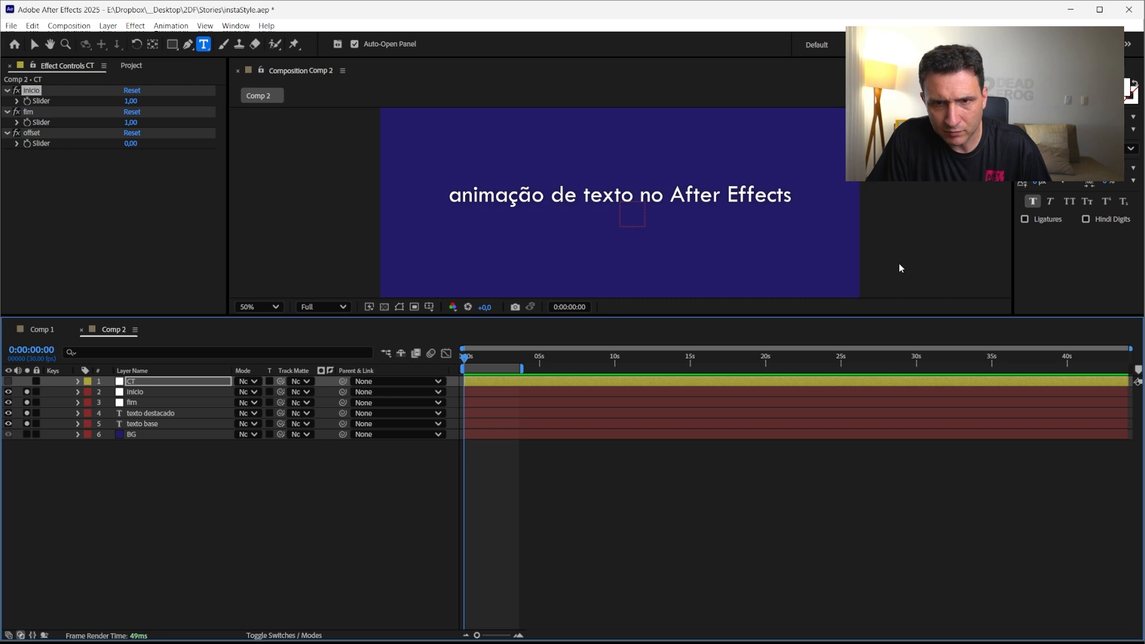
{"action": "left_click", "coordinate": [158, 413]}
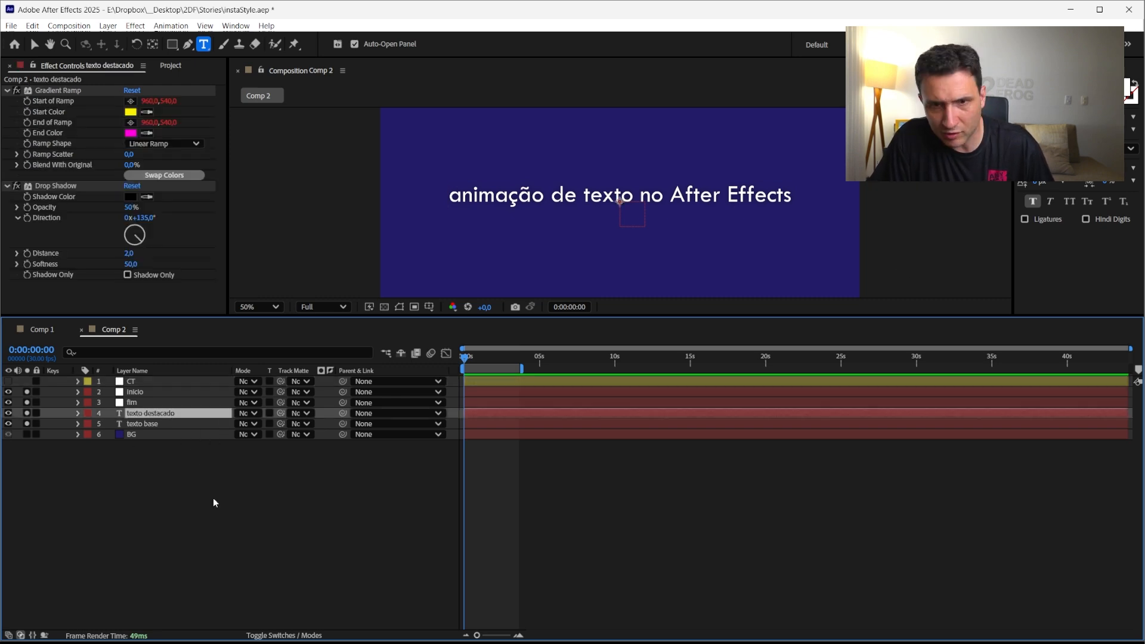
{"action": "key", "text": "ctrl+z"}
{"action": "key", "text": "ctrl+z"}
{"action": "key", "text": "ctrl+z"}
{"action": "key", "text": "ctrl+z"}
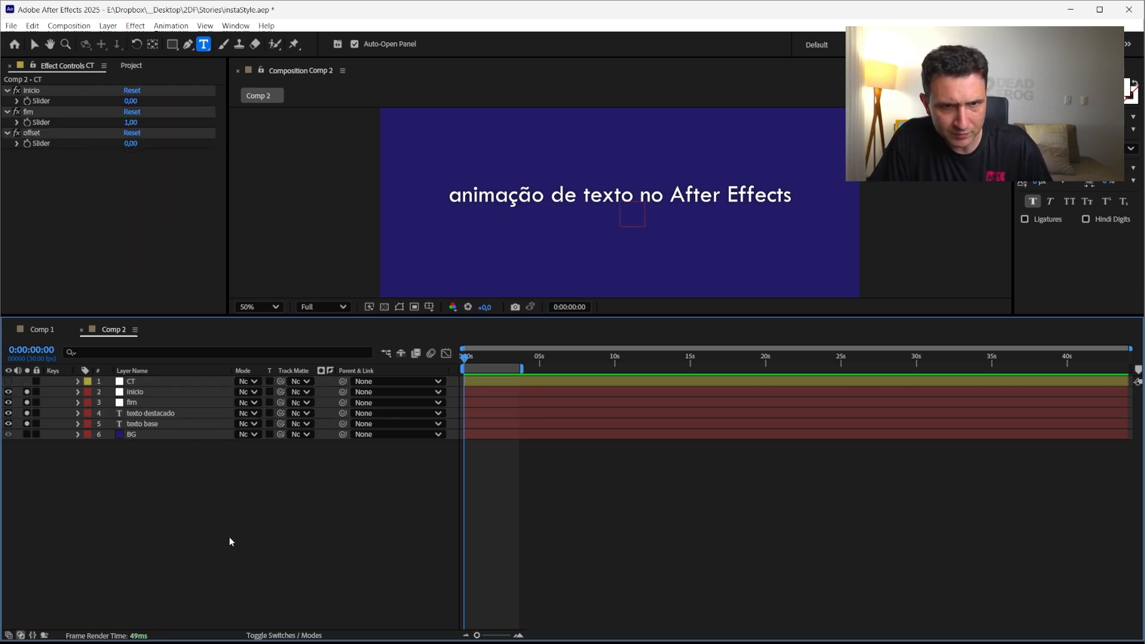
{"action": "key", "text": "ctrl+z"}
{"action": "key", "text": "ctrl+z"}
{"action": "key", "text": "ctrl+z"}
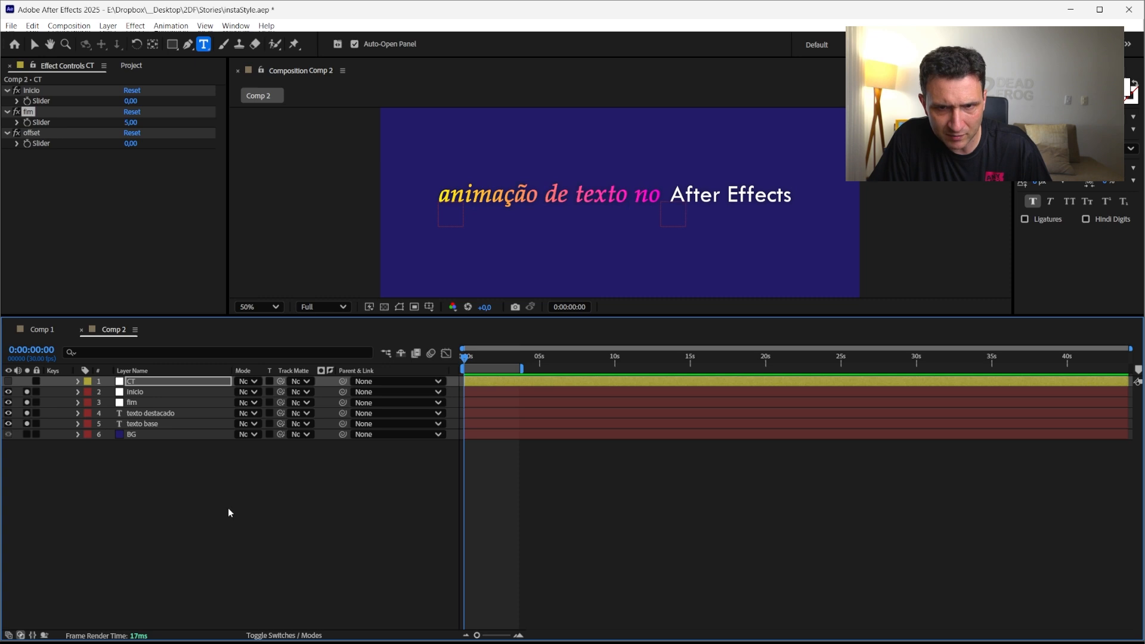
{"action": "key", "text": "ctrl+z"}
{"action": "key", "text": "ctrl+z"}
{"action": "key", "text": "ctrl+z"}
{"action": "key", "text": "ctrl+z"}
{"action": "key", "text": "ctrl+z"}
{"action": "key", "text": "ctrl+z"}
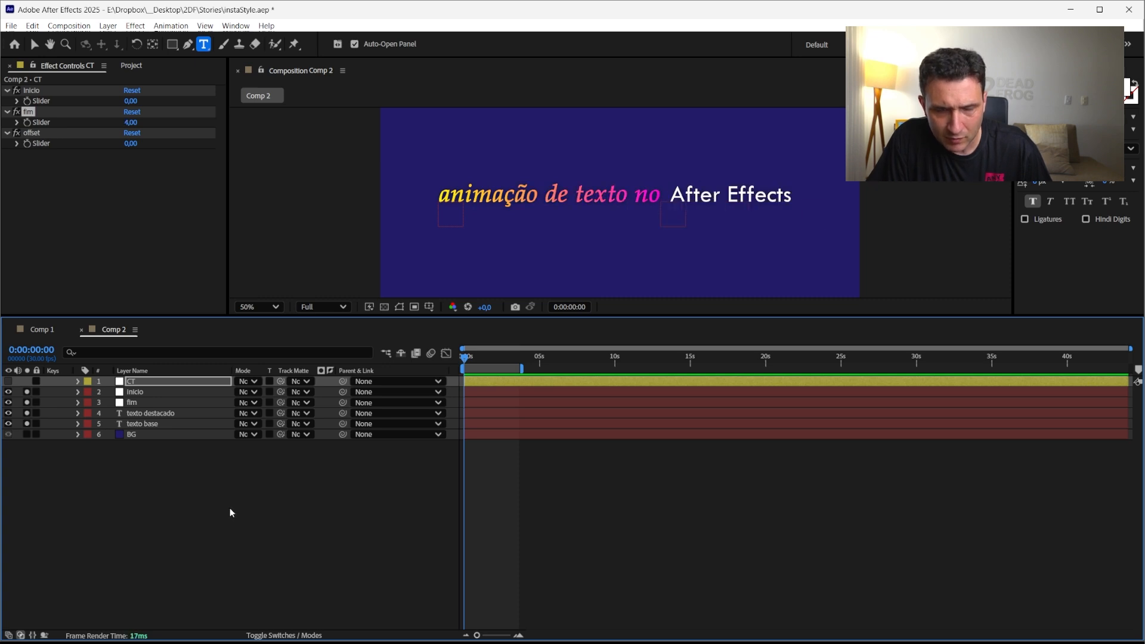
{"action": "key", "text": "ctrl+z"}
{"action": "key", "text": "ctrl+z"}
{"action": "key", "text": "ctrl+z"}
{"action": "key", "text": "ctrl+z"}
{"action": "key", "text": "ctrl+z"}
{"action": "key", "text": "ctrl+z"}
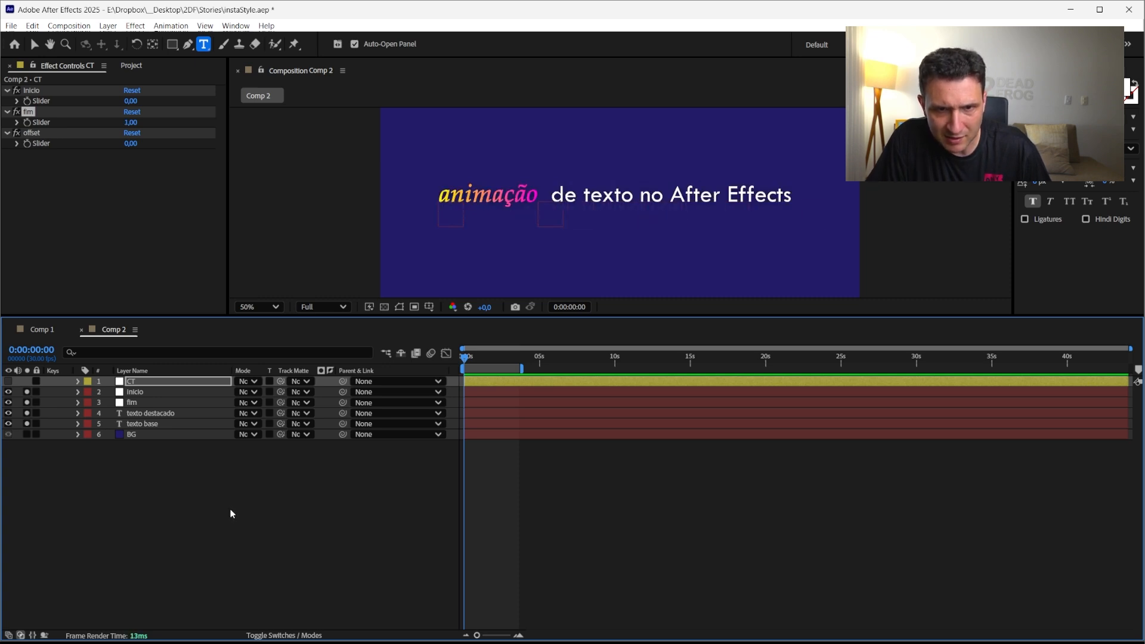
{"action": "key", "text": "ctrl+z"}
{"action": "key", "text": "ctrl+z"}
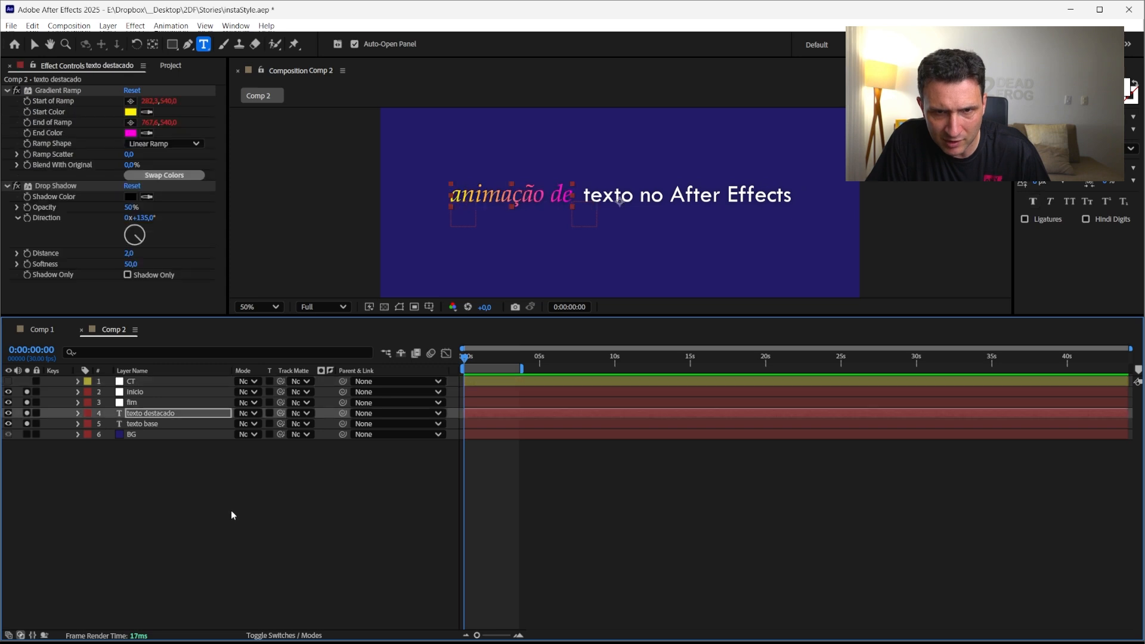
{"action": "key", "text": "ctrl+z"}
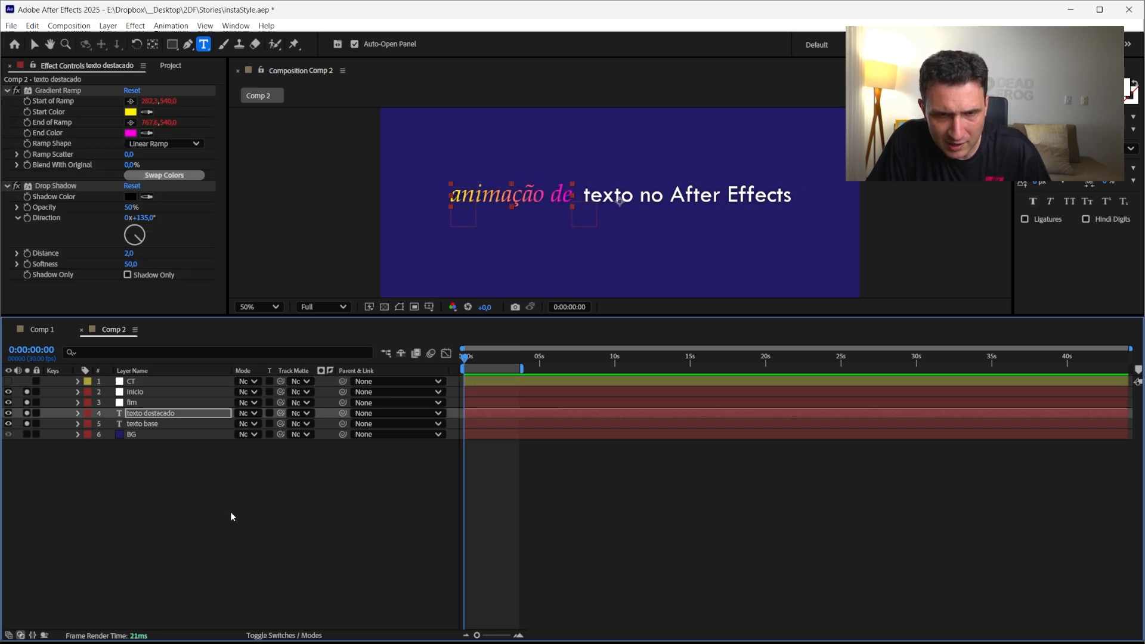
{"action": "key", "text": "ctrl+z"}
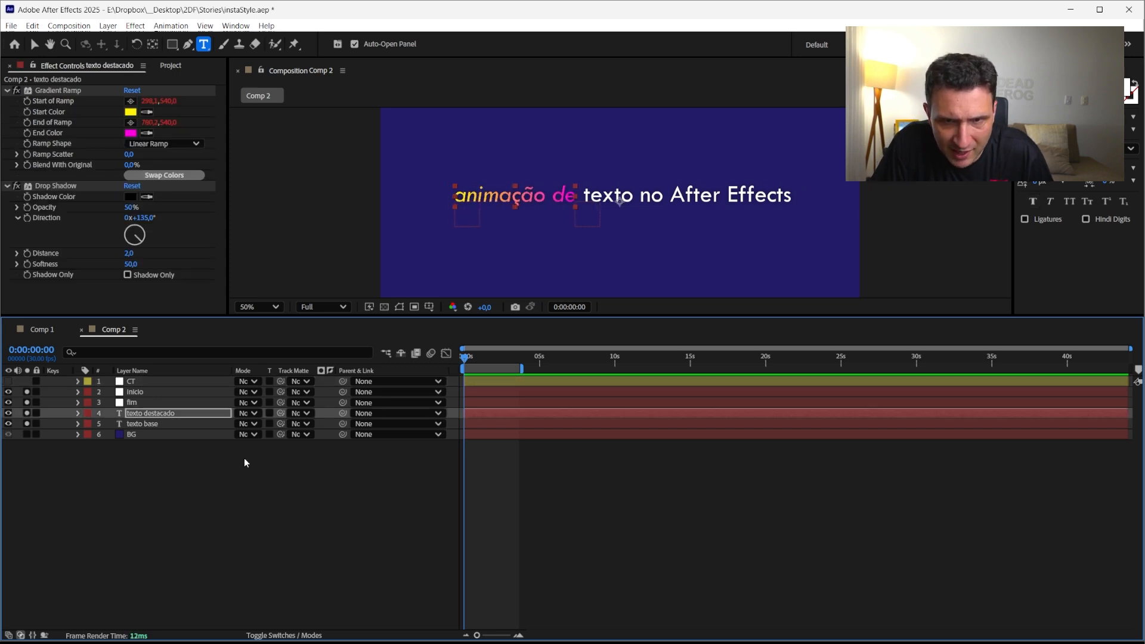
{"action": "key", "text": "ctrl+z"}
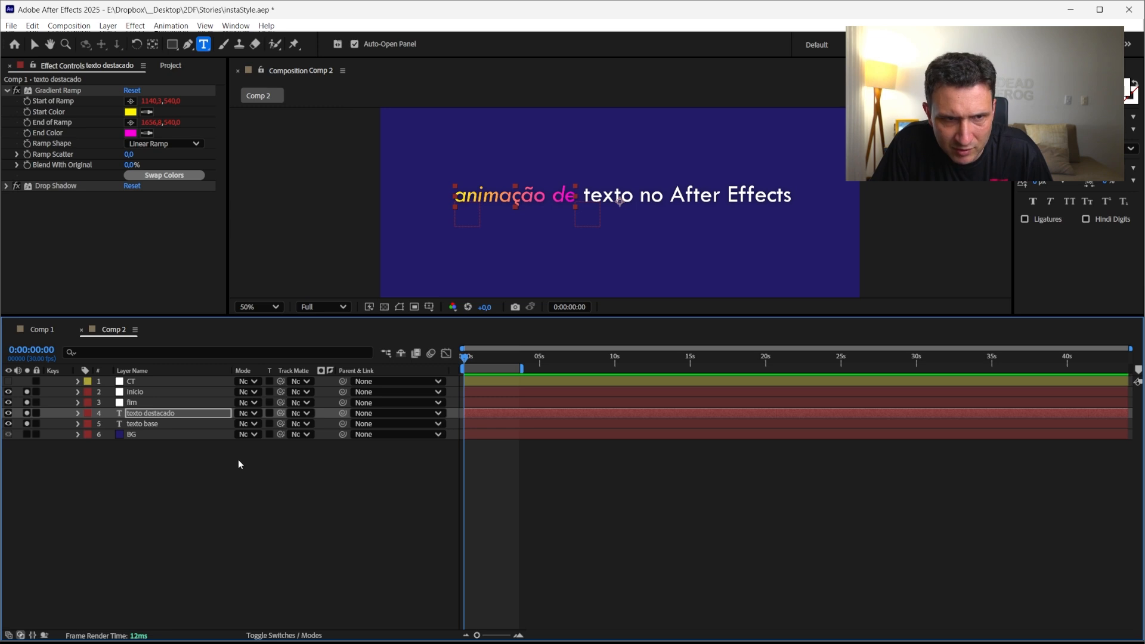
Expand the texto destacado layer's Text properties in the timeline to reveal Animator 1
{"action": "left_click", "coordinate": [146, 415]}
{"action": "left_click", "coordinate": [78, 413]}
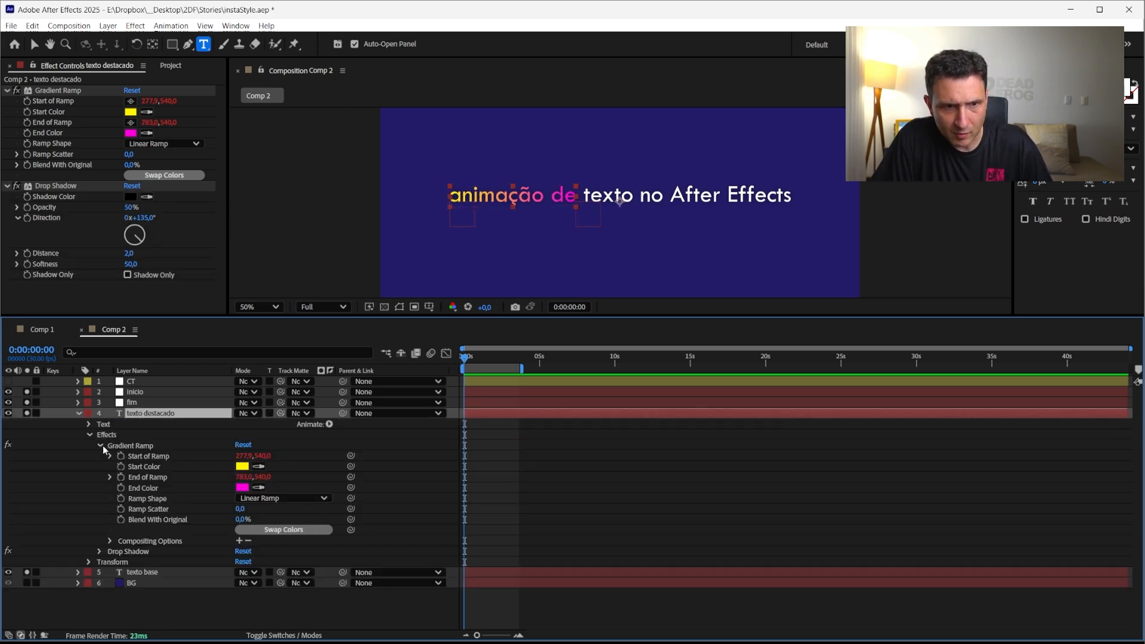
{"action": "left_click", "coordinate": [89, 435]}
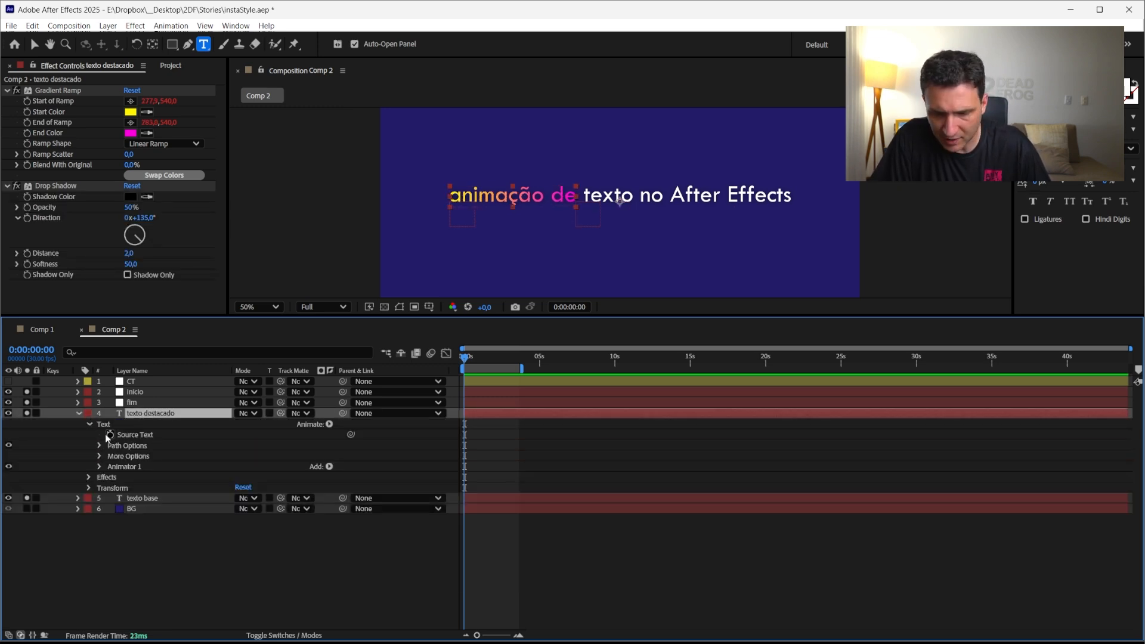
{"action": "key", "text": "F2"}
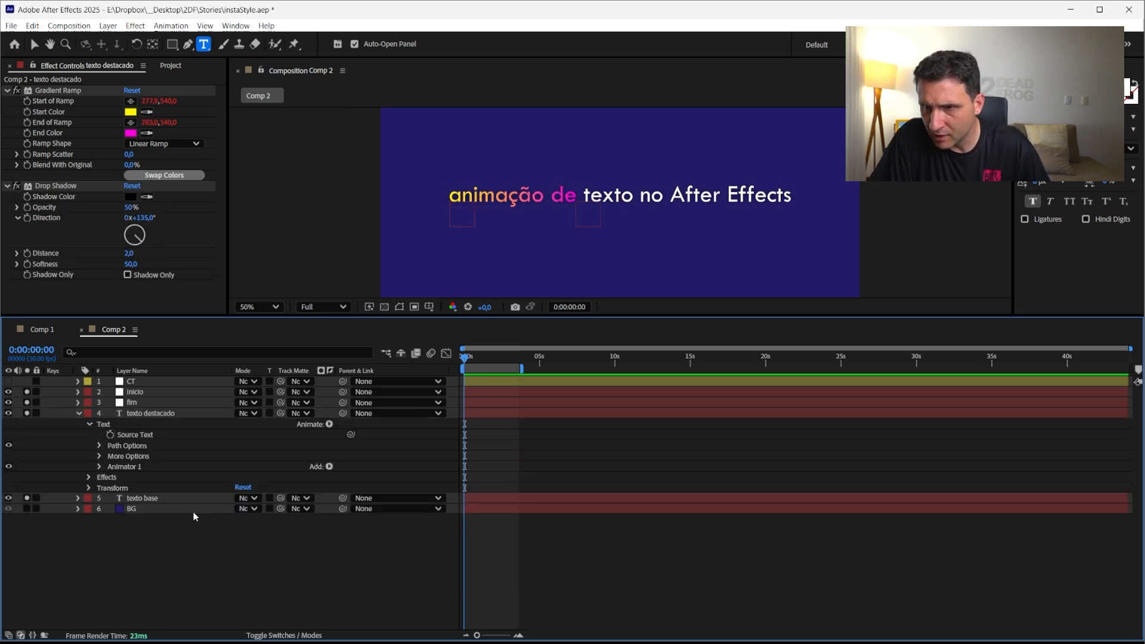
Add a Source Text expression to texto destacado declaring var mySource = thisComp.layer("texto base"); via pick whip
{"action": "left_click", "coordinate": [110, 435], "text": "alt"}
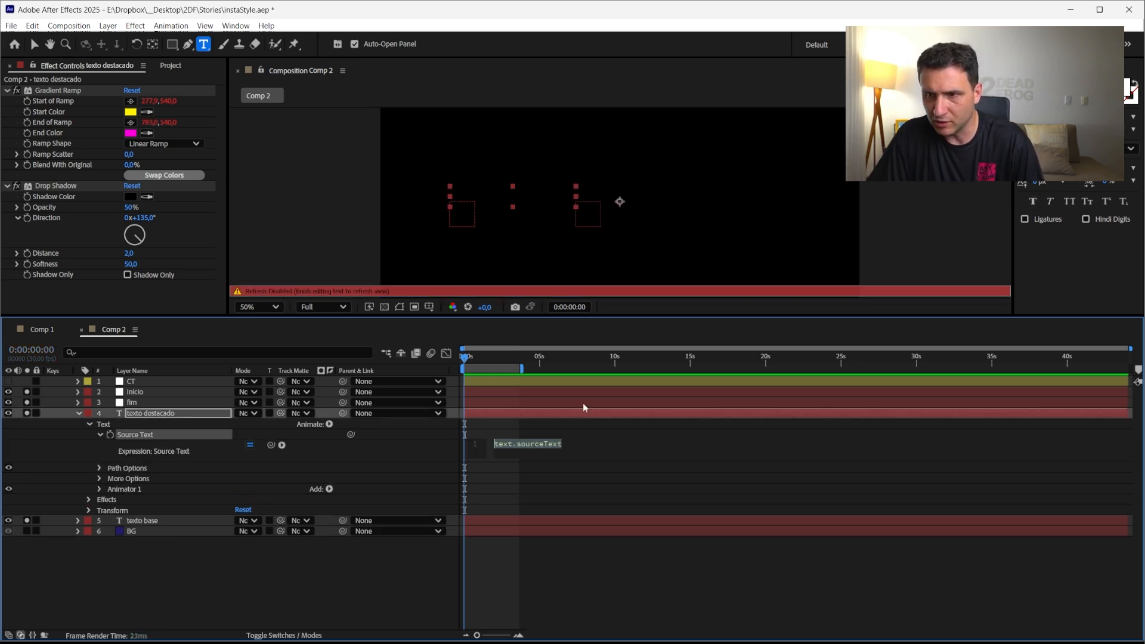
{"action": "type", "text": "var "}
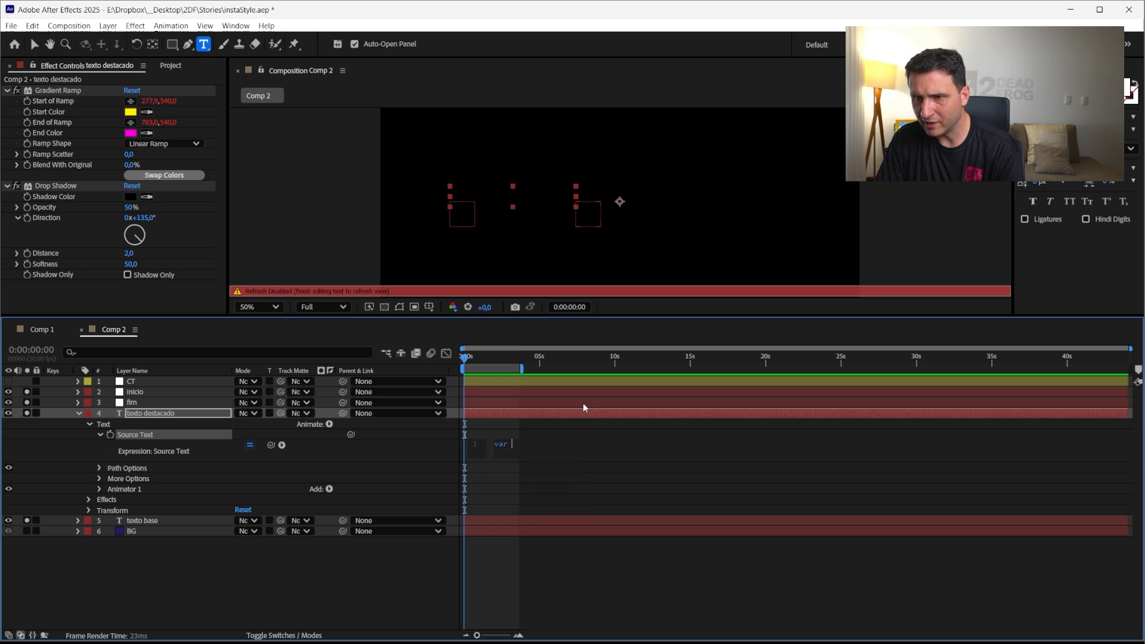
{"action": "type", "text": "mySource"}
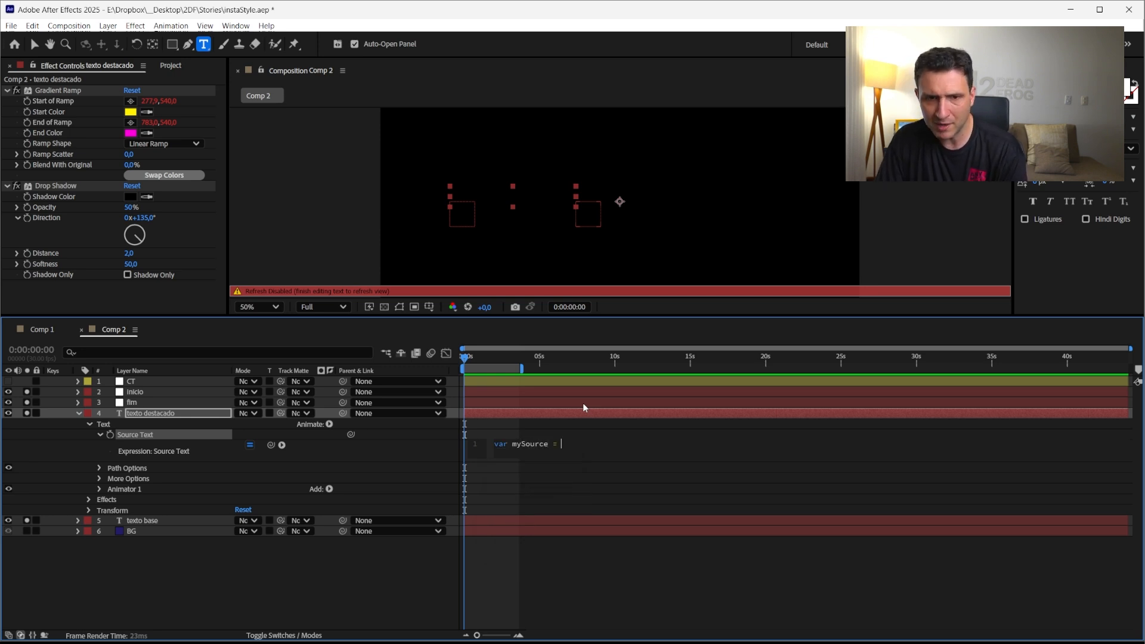
{"action": "type", "text": " ="}
{"action": "left_click_drag", "start_coordinate": [270, 445], "coordinate": [164, 523]}
{"action": "type", "text": ";"}
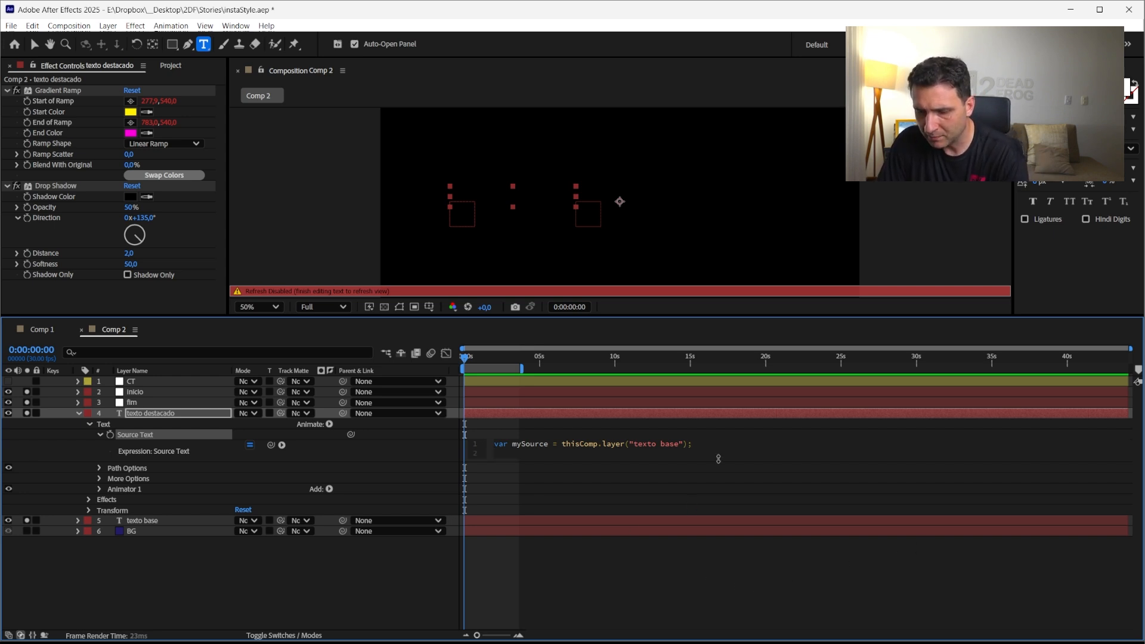
{"action": "left_click", "coordinate": [485, 586]}
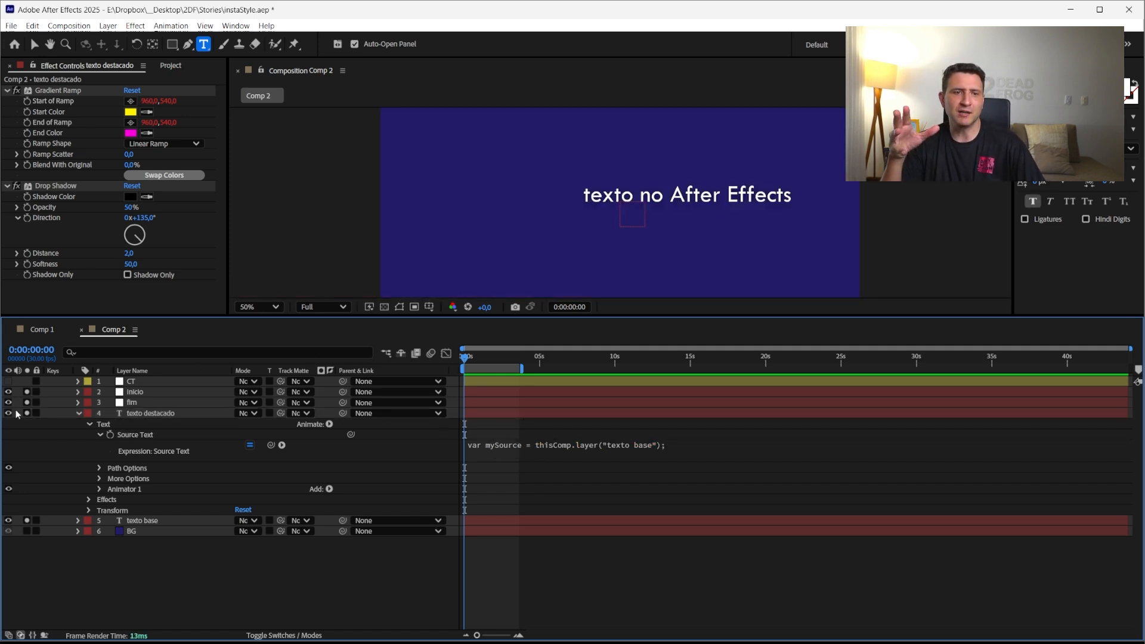
Add a second expression line: var myText = mySource.text.sourceText
{"action": "left_click", "coordinate": [145, 412]}
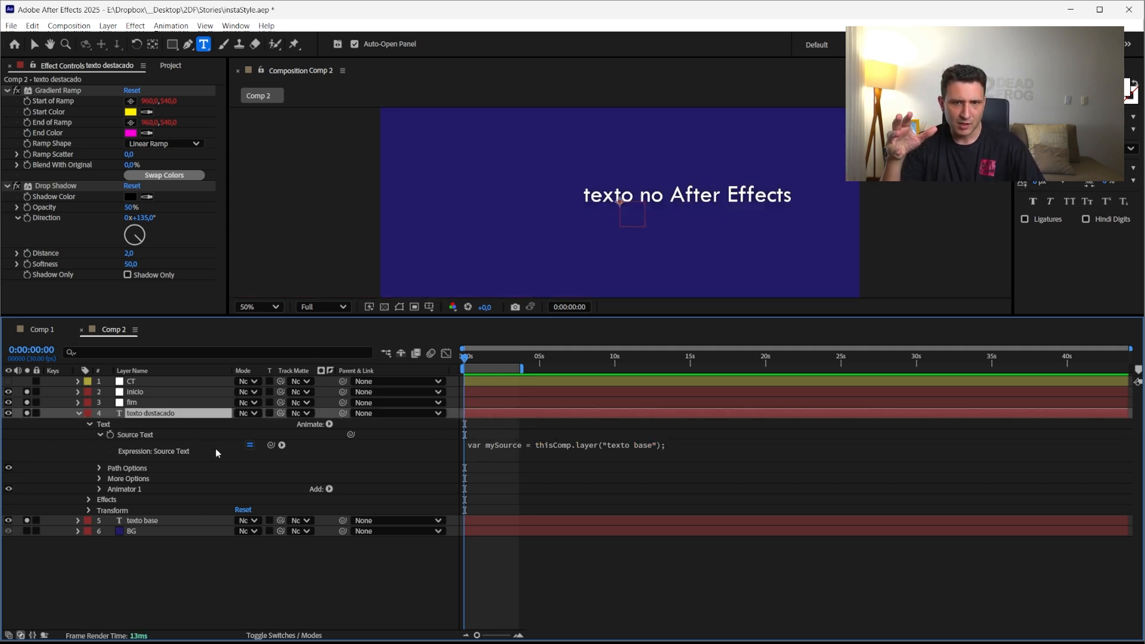
{"action": "left_click", "coordinate": [250, 445]}
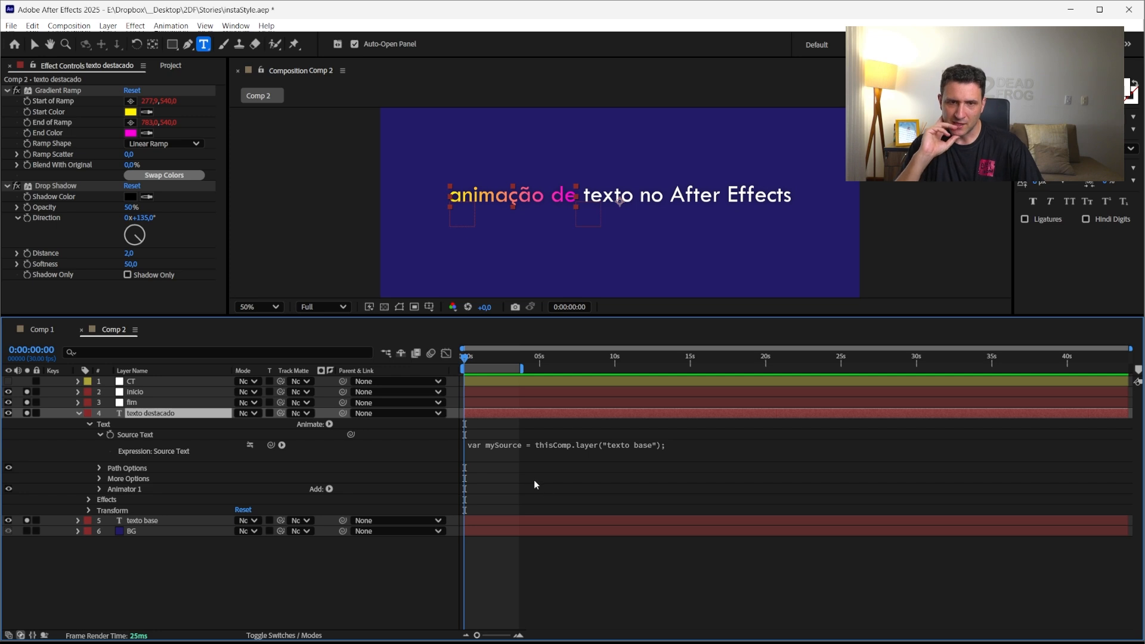
{"action": "left_click", "coordinate": [538, 458]}
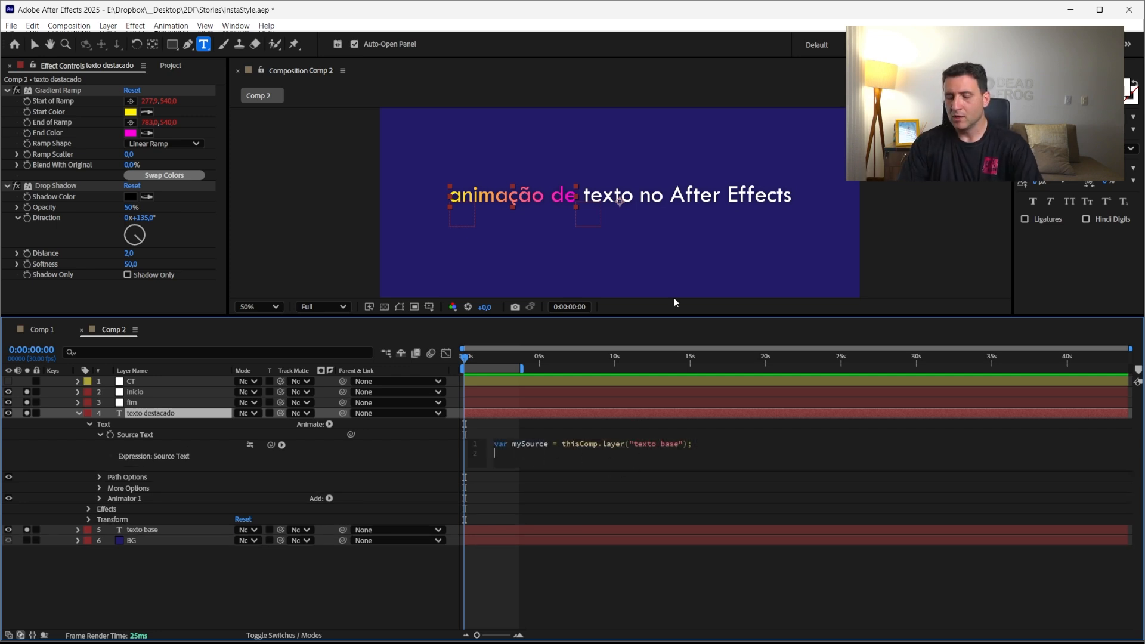
{"action": "key", "text": "Left"}
{"action": "key", "text": "Left"}
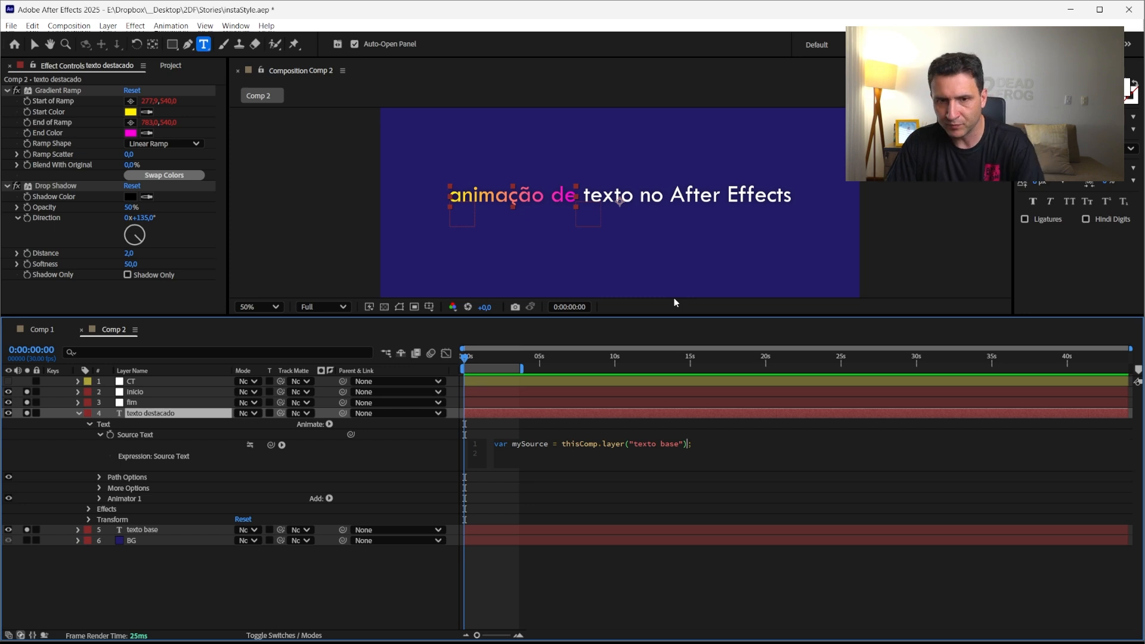
{"action": "key", "text": "Down"}
{"action": "type", "text": "var"}
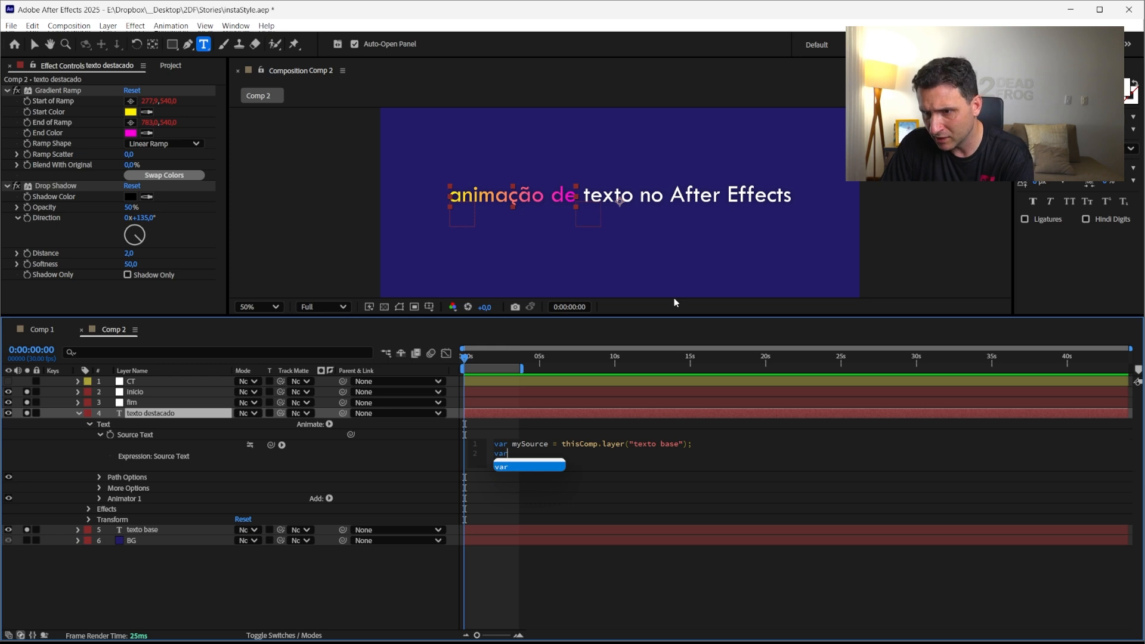
{"action": "type", "text": "myT"}
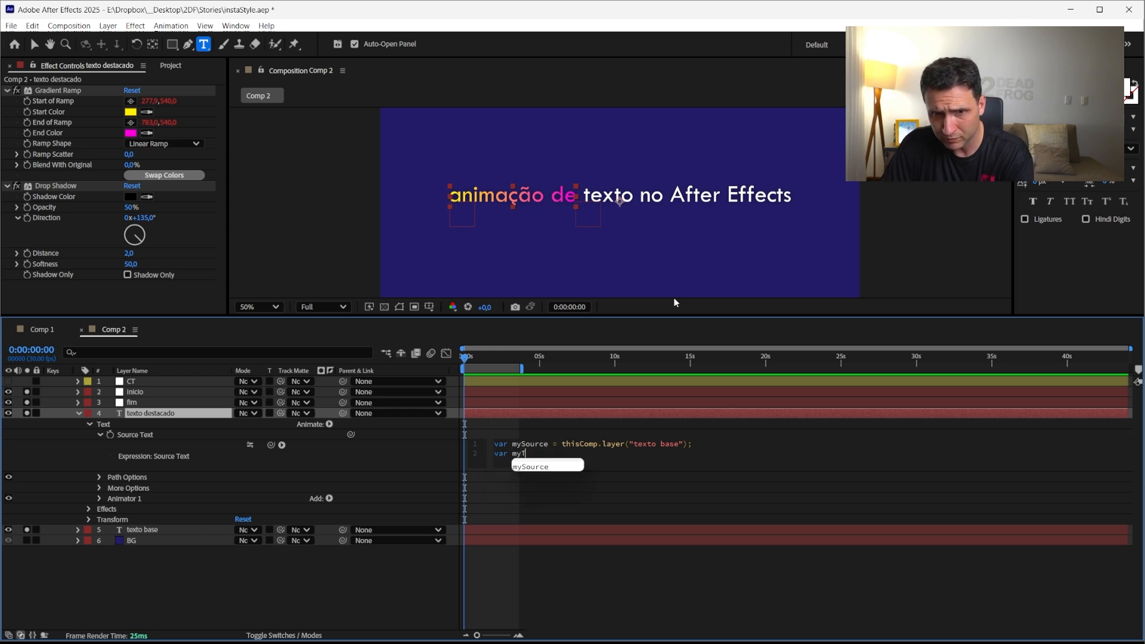
{"action": "type", "text": "ext ="}
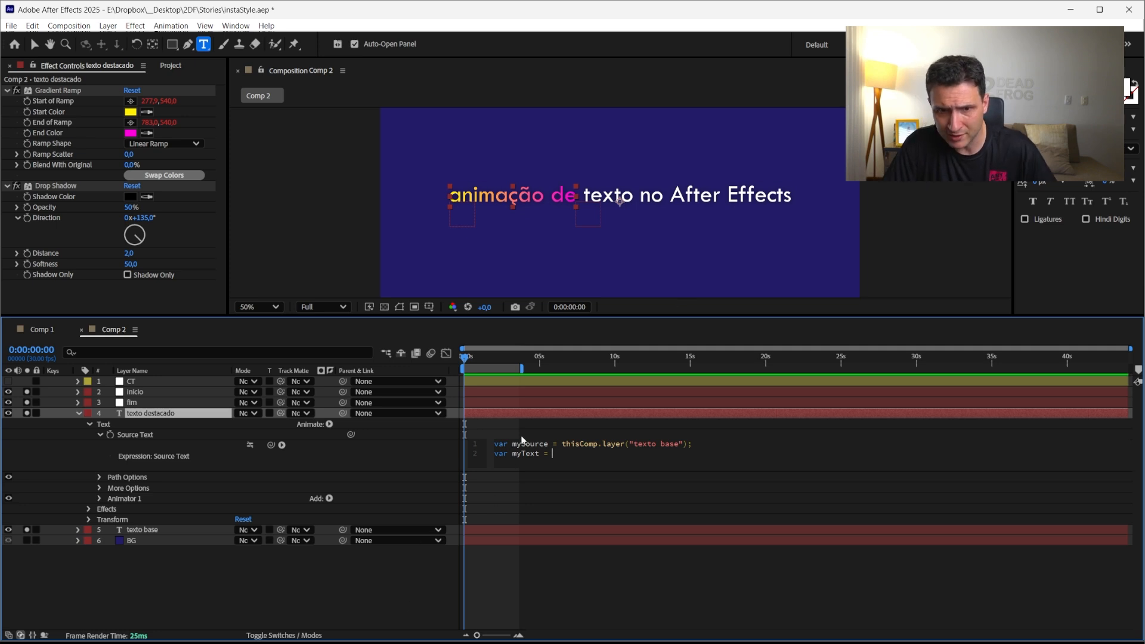
{"action": "key", "text": "ctrl+c"}
{"action": "left_click", "coordinate": [567, 456]}
{"action": "key", "text": "ctrl+v"}
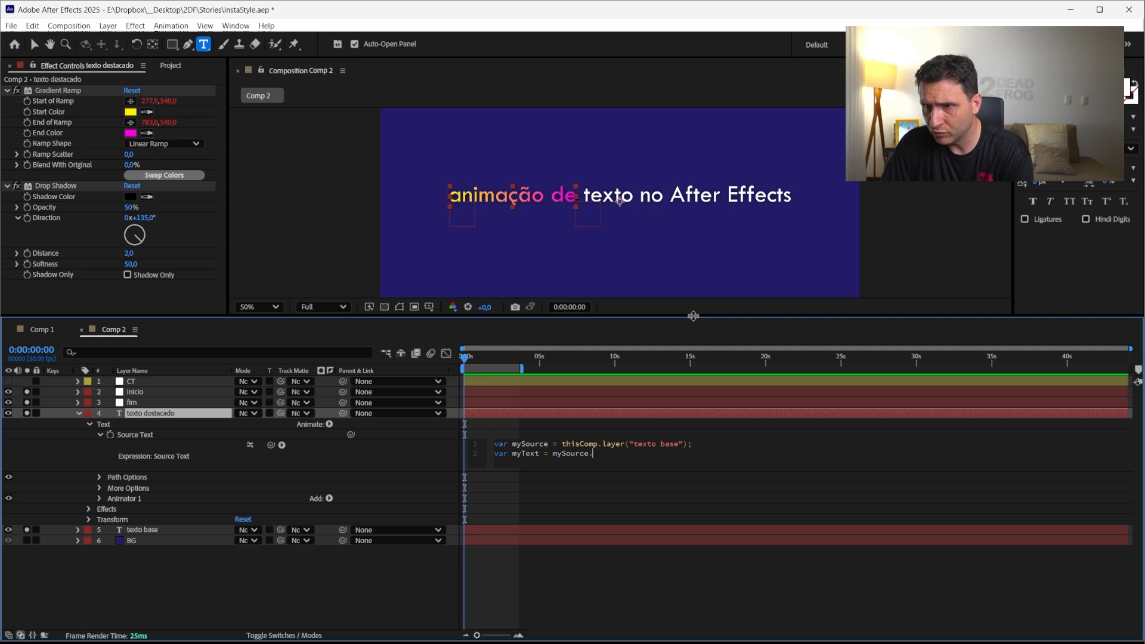
{"action": "type", "text": ".text"}
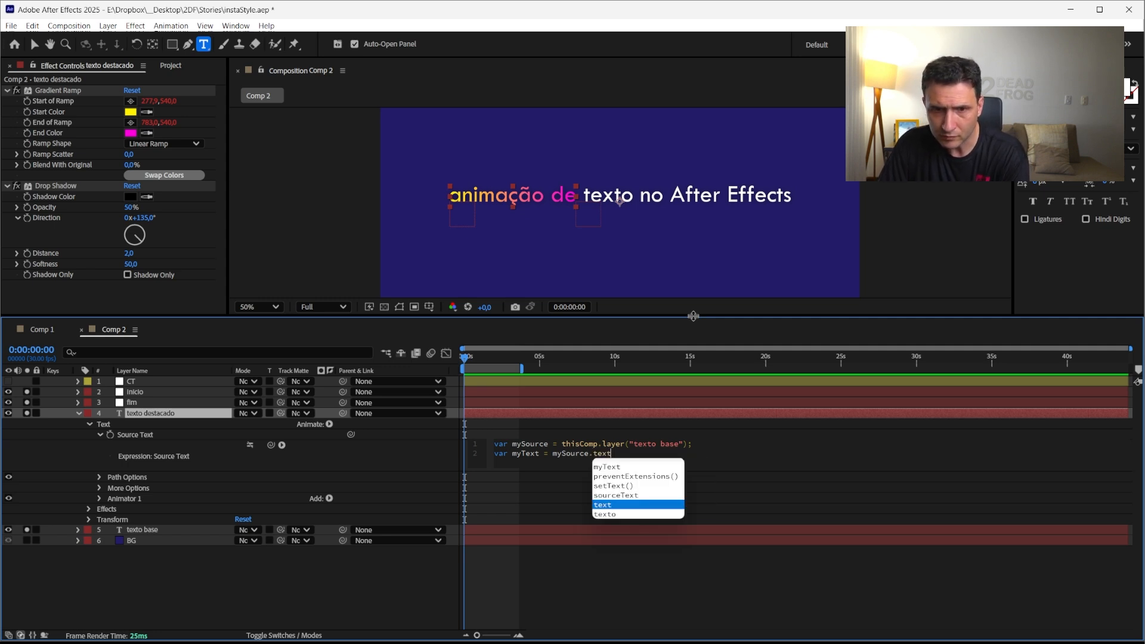
{"action": "type", "text": ".sou"}
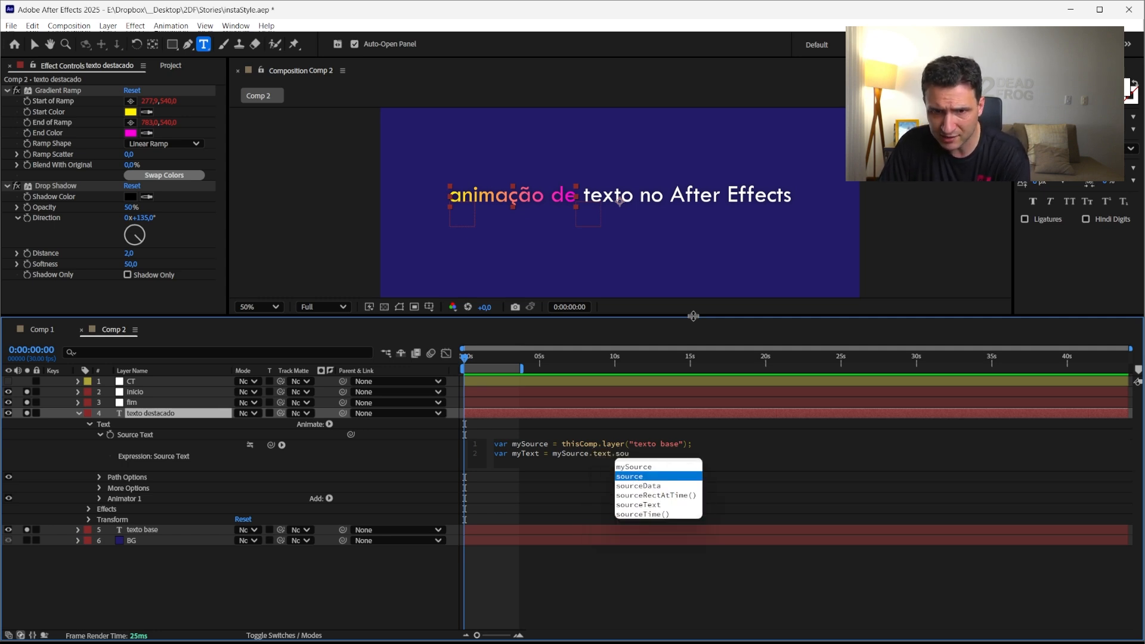
{"action": "key", "text": "Down"}
{"action": "key", "text": "Down"}
{"action": "key", "text": "Down"}
{"action": "key", "text": "Return"}
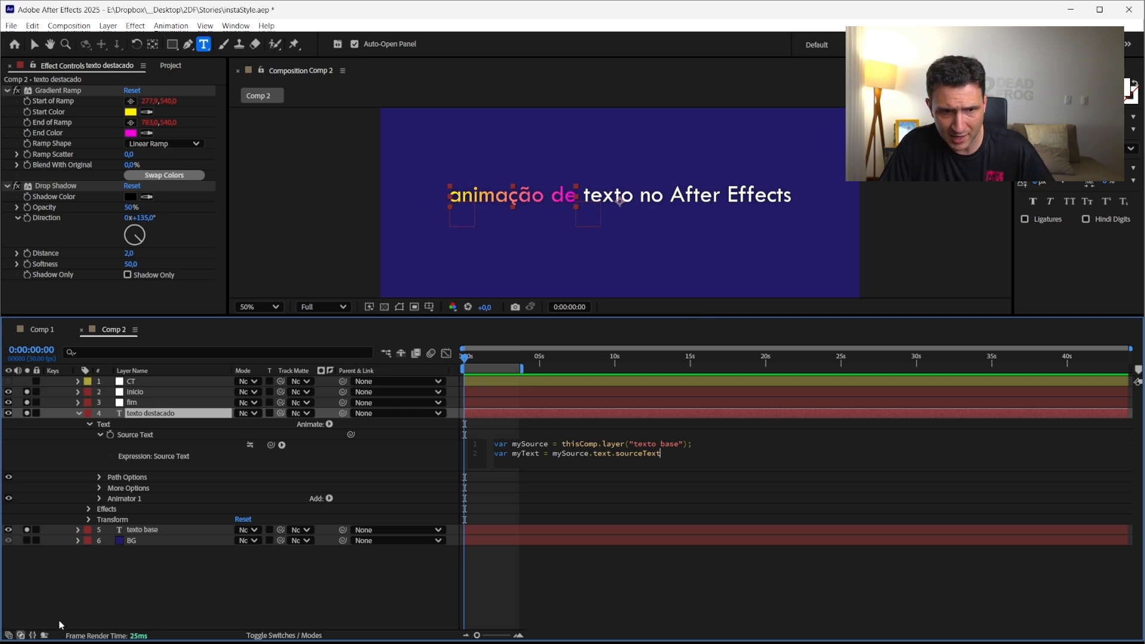
Try replacing mySource with a pick-whipped reference to texto base's Source Text, then undo it
{"action": "left_click", "coordinate": [78, 530]}
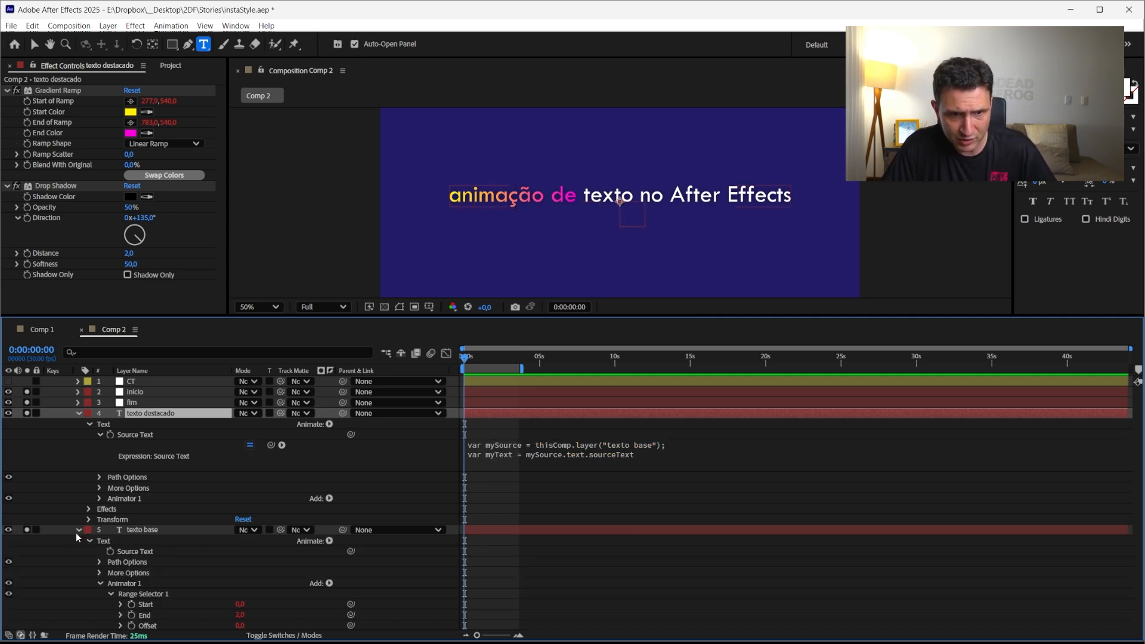
{"action": "left_click", "coordinate": [149, 543]}
{"action": "left_click", "coordinate": [138, 551]}
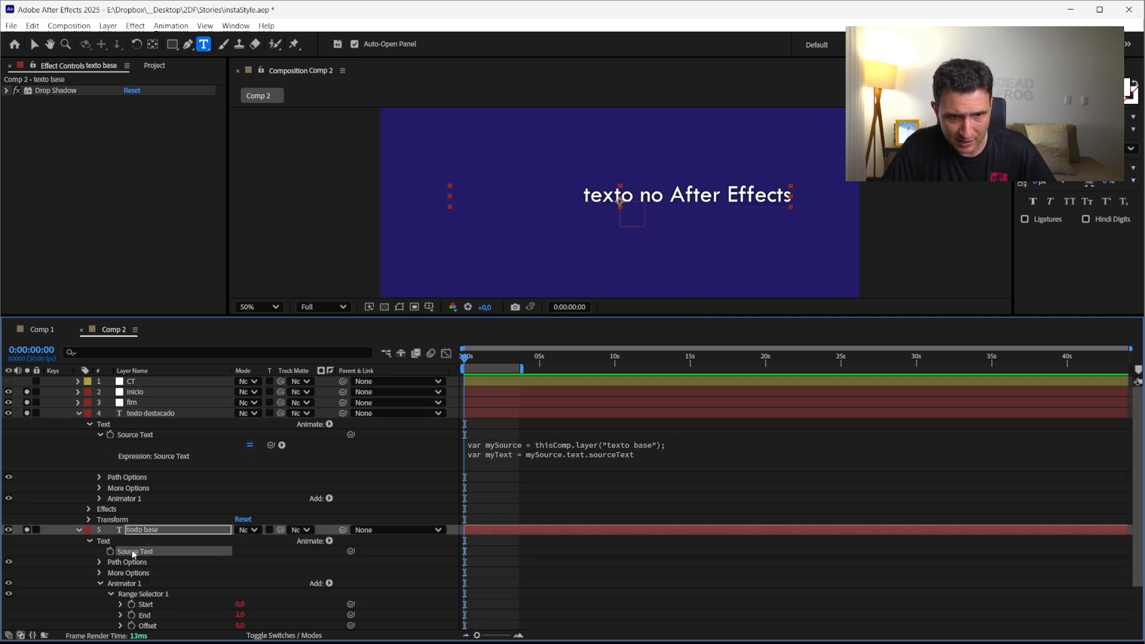
{"action": "left_click", "coordinate": [629, 457]}
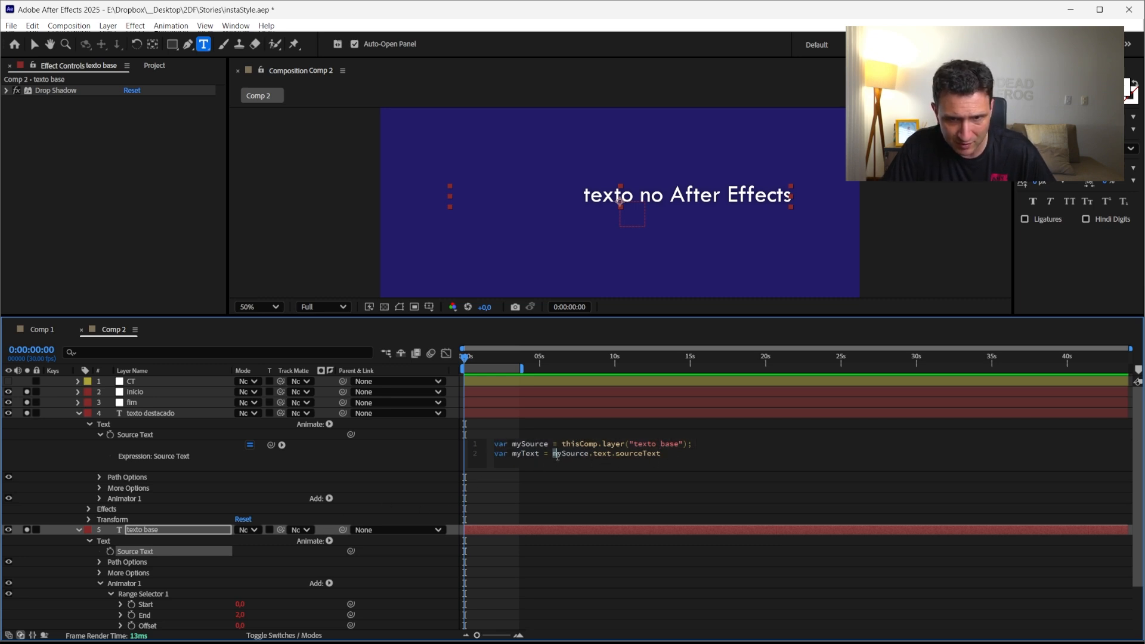
{"action": "left_click_drag", "start_coordinate": [552, 455], "coordinate": [676, 457]}
{"action": "left_click_drag", "start_coordinate": [270, 445], "coordinate": [132, 559]}
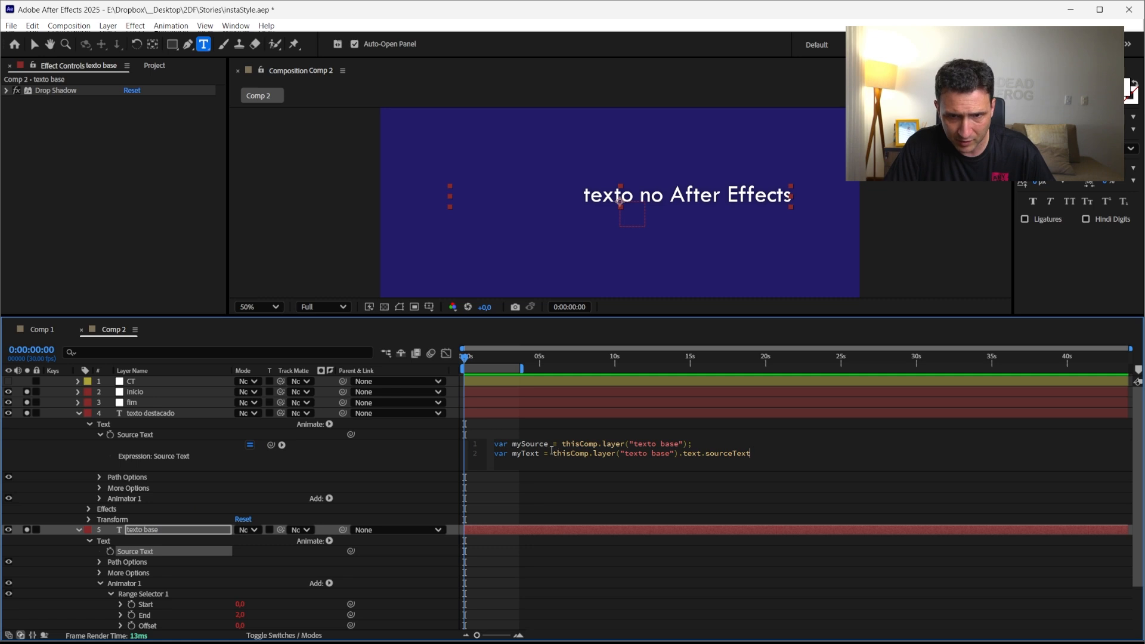
{"action": "key", "text": "ctrl+z"}
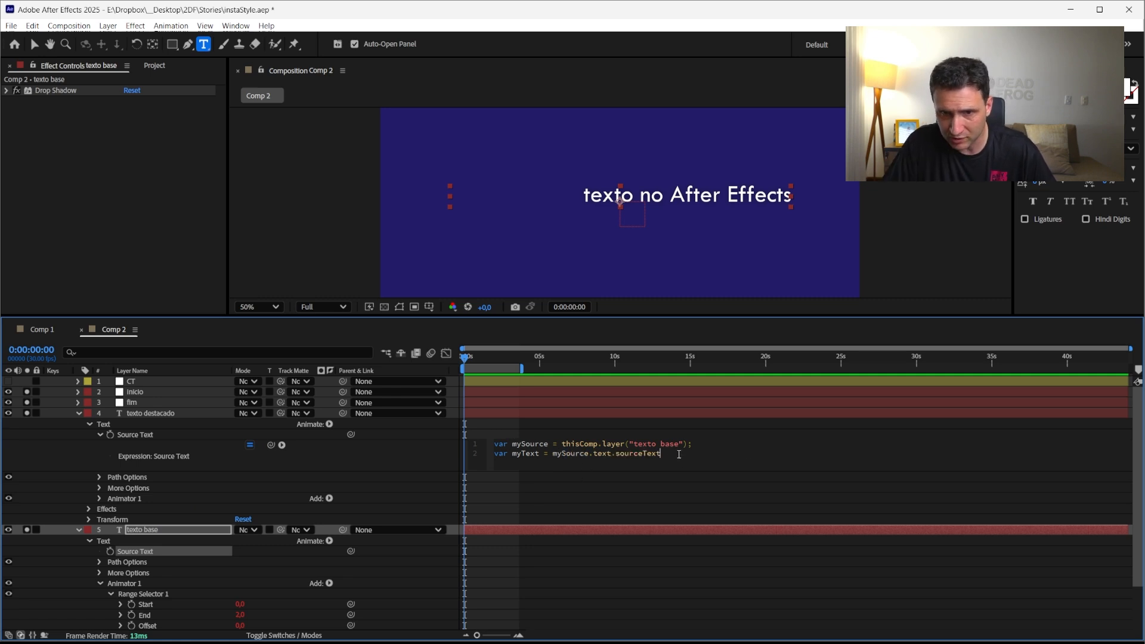
Append .split(" ") to the myText line so the base text is split into words, and commit the expression
{"action": "type", "text": ".split"}
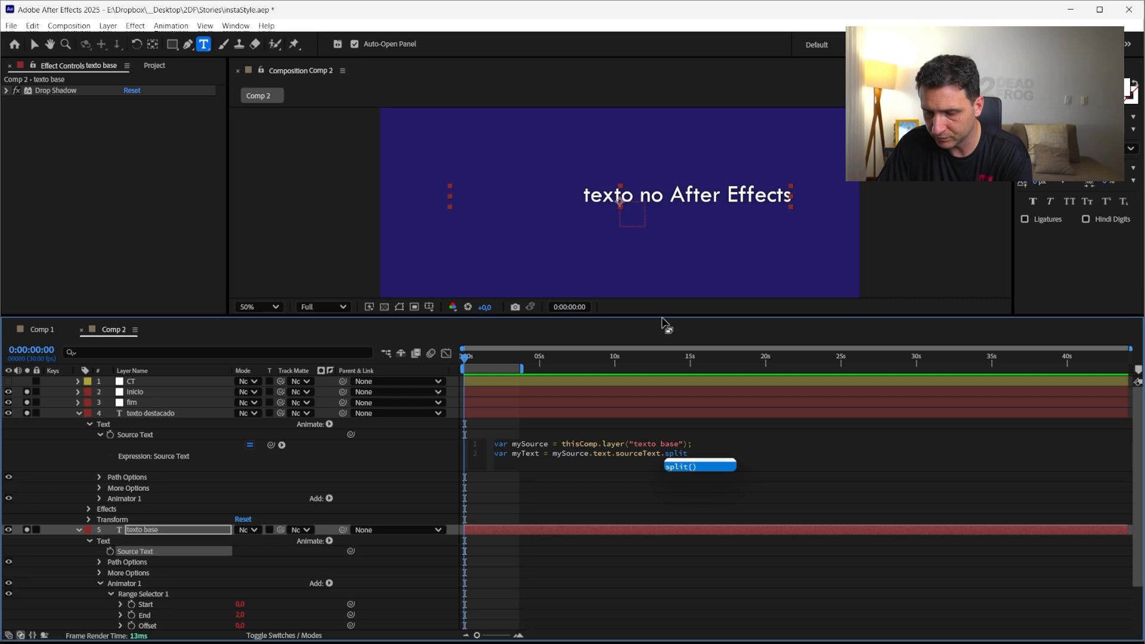
{"action": "key", "text": "Return"}
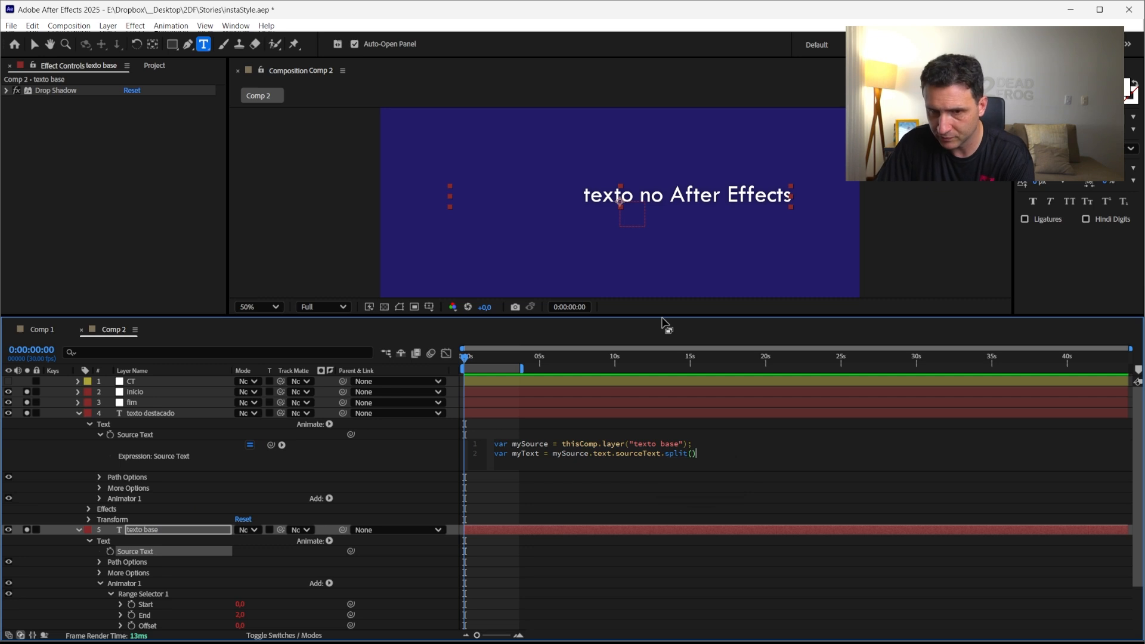
{"action": "type", "text": "\""}
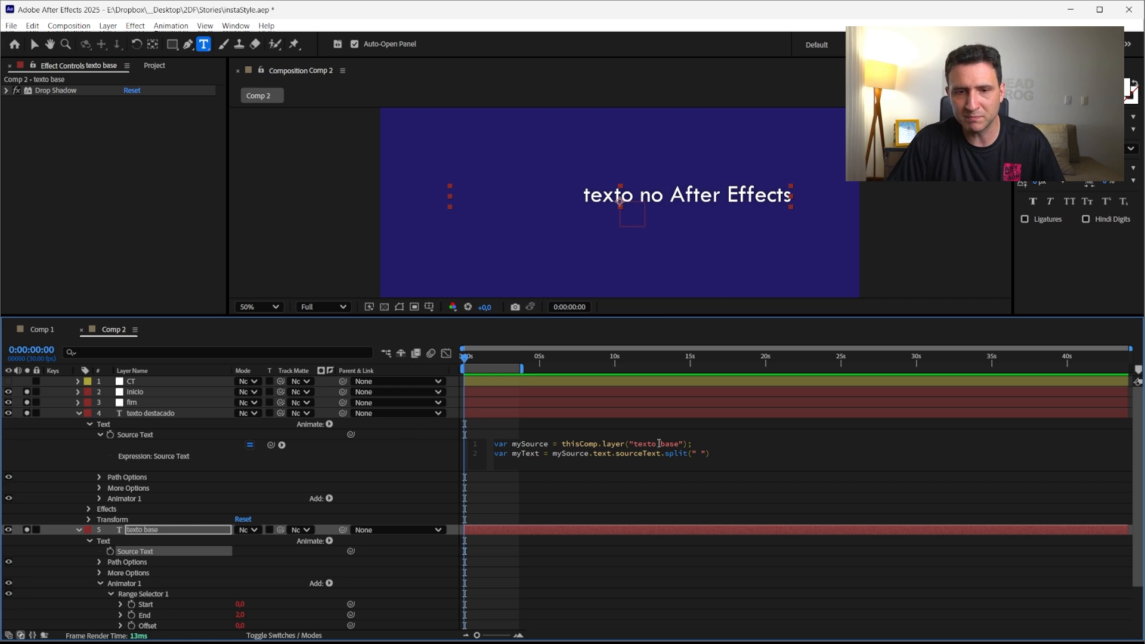
{"action": "left_click", "coordinate": [390, 463]}
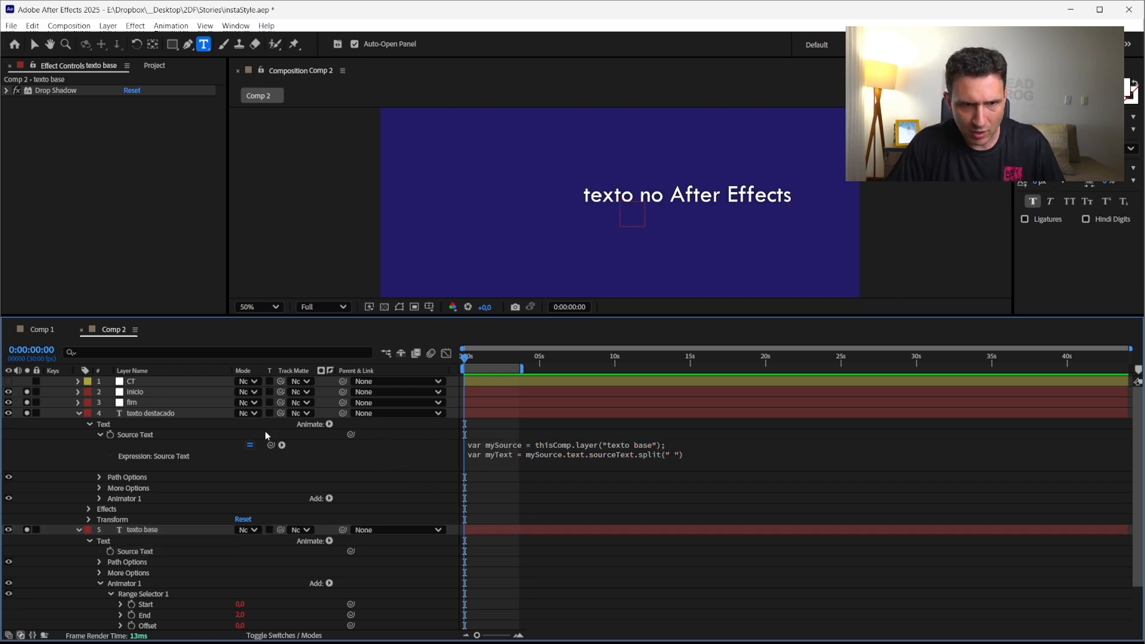
{"action": "left_click", "coordinate": [143, 414]}
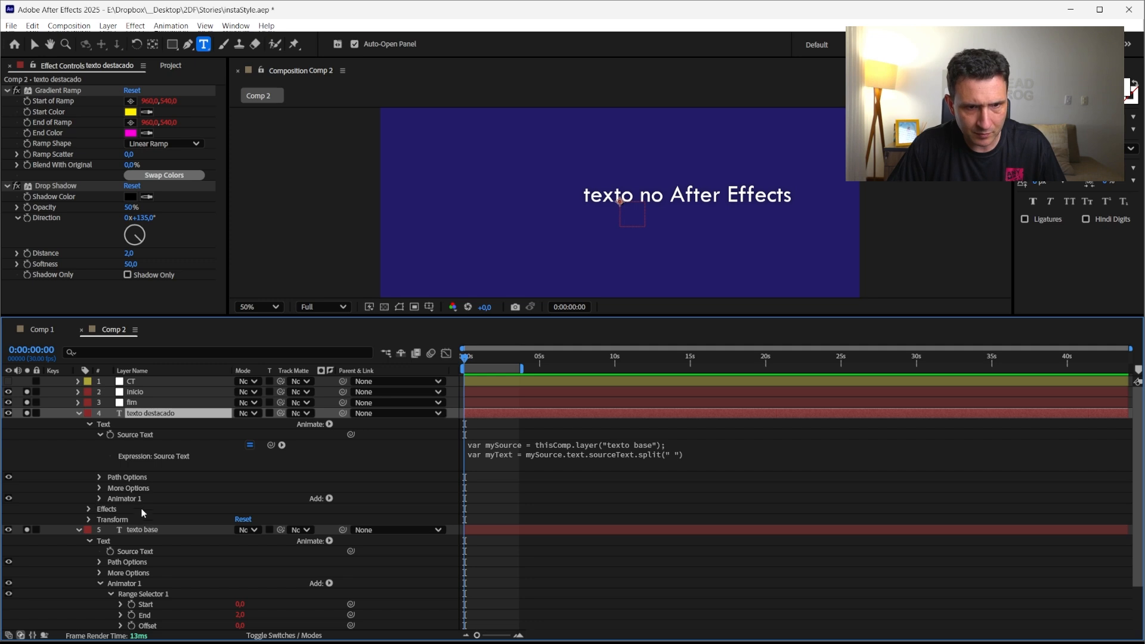
{"action": "left_click", "coordinate": [146, 530]}
{"action": "left_click", "coordinate": [78, 531]}
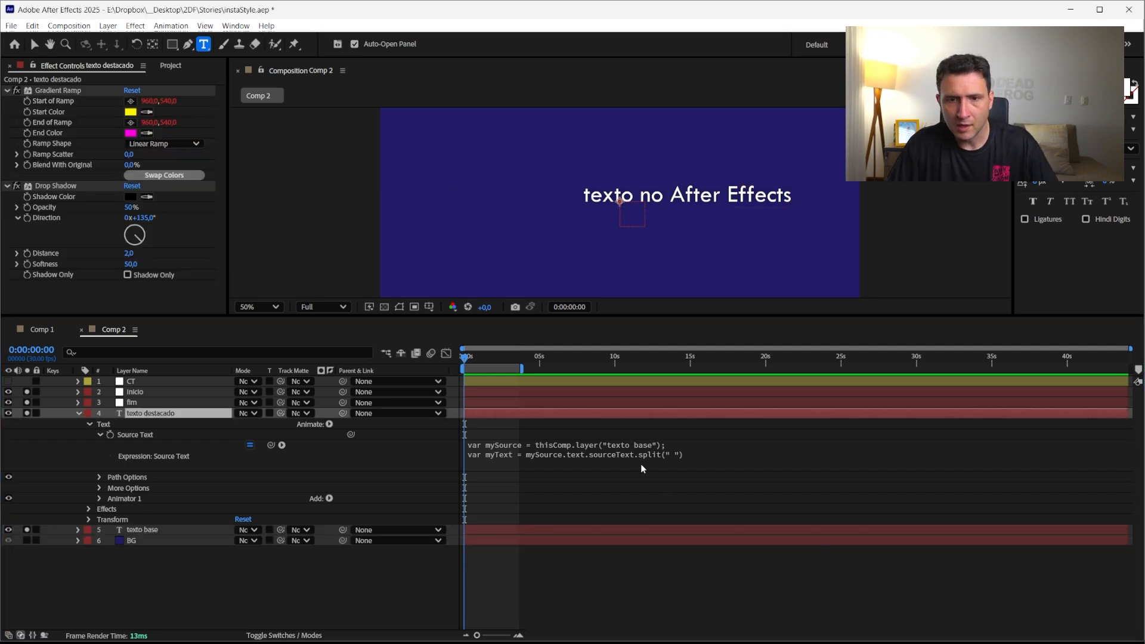
Add a third expression line returning myText and solo the texto destacado layer
{"action": "left_click", "coordinate": [641, 465]}
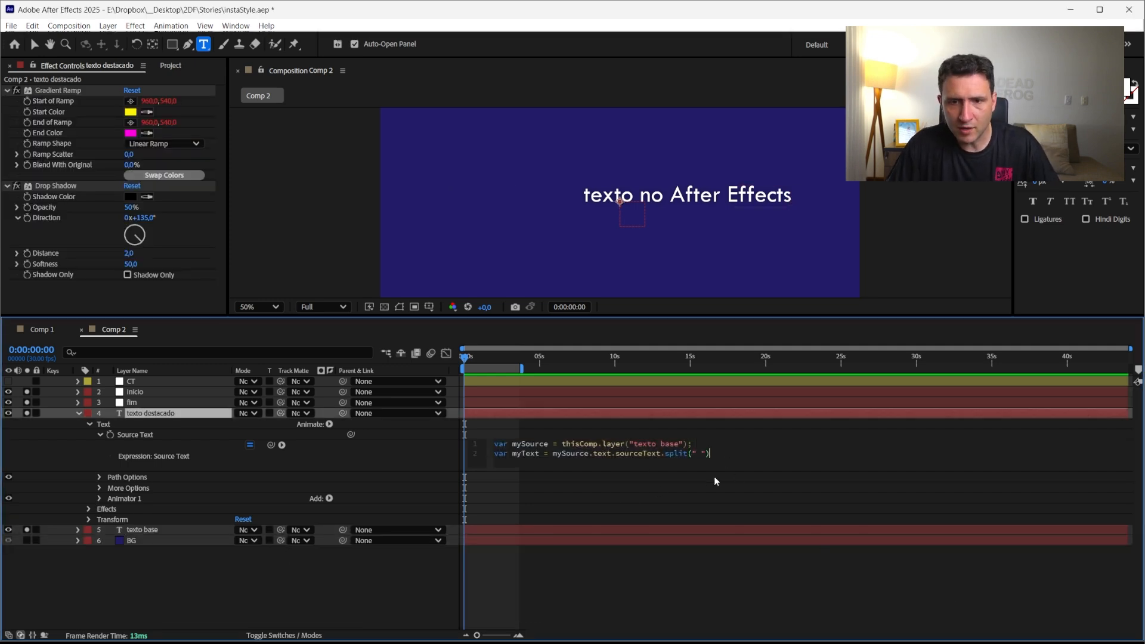
{"action": "type", "text": "myText"}
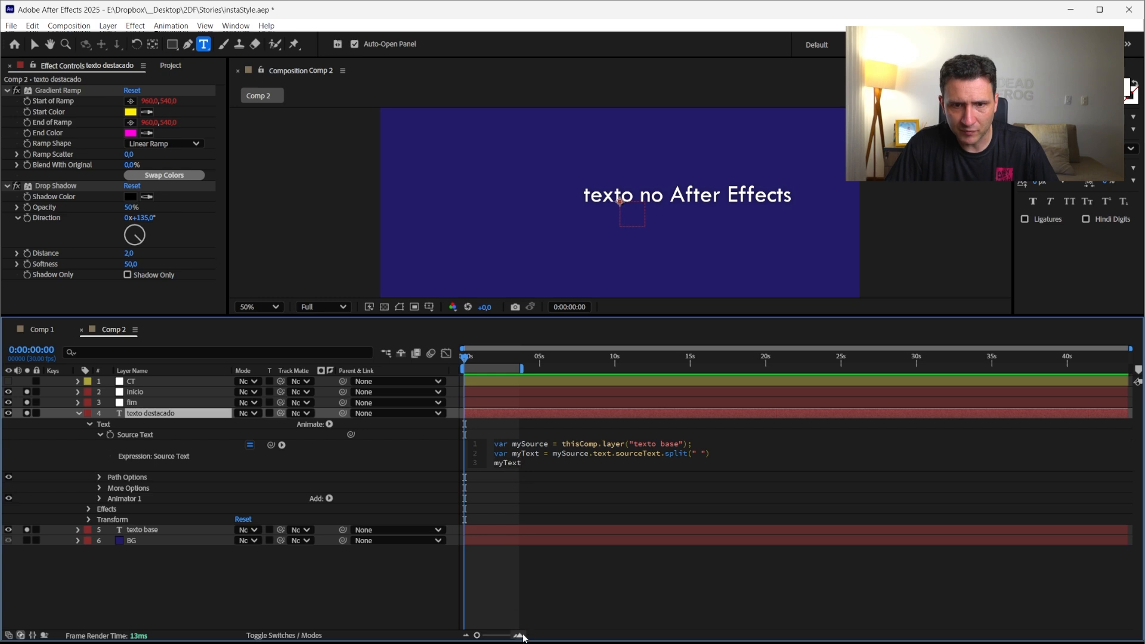
{"action": "left_click", "coordinate": [518, 636]}
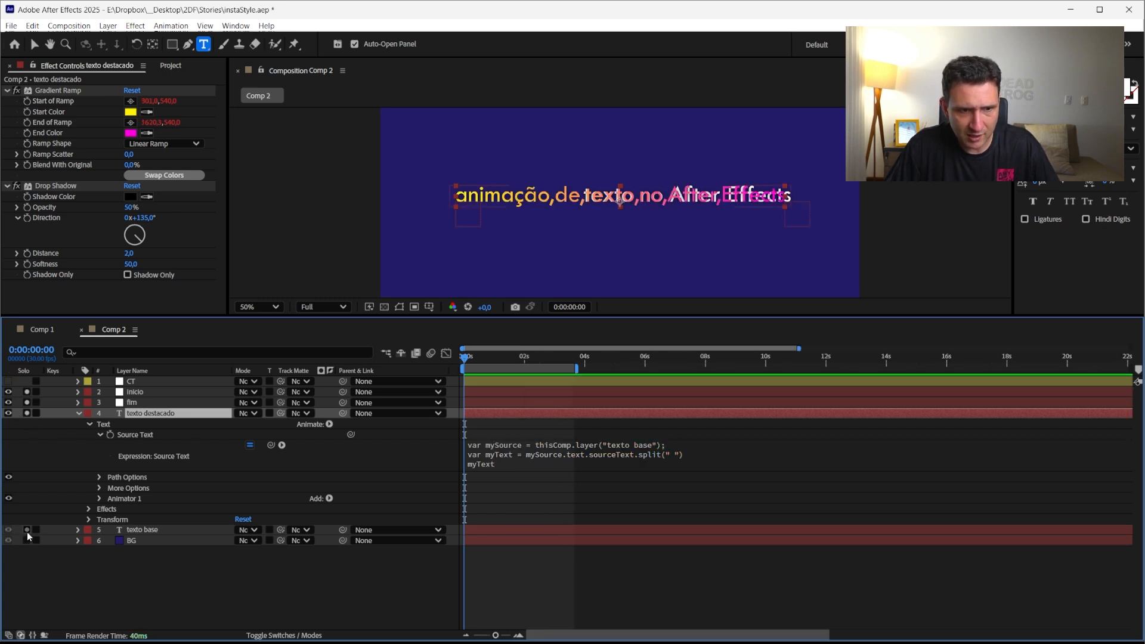
{"action": "left_click", "coordinate": [27, 414]}
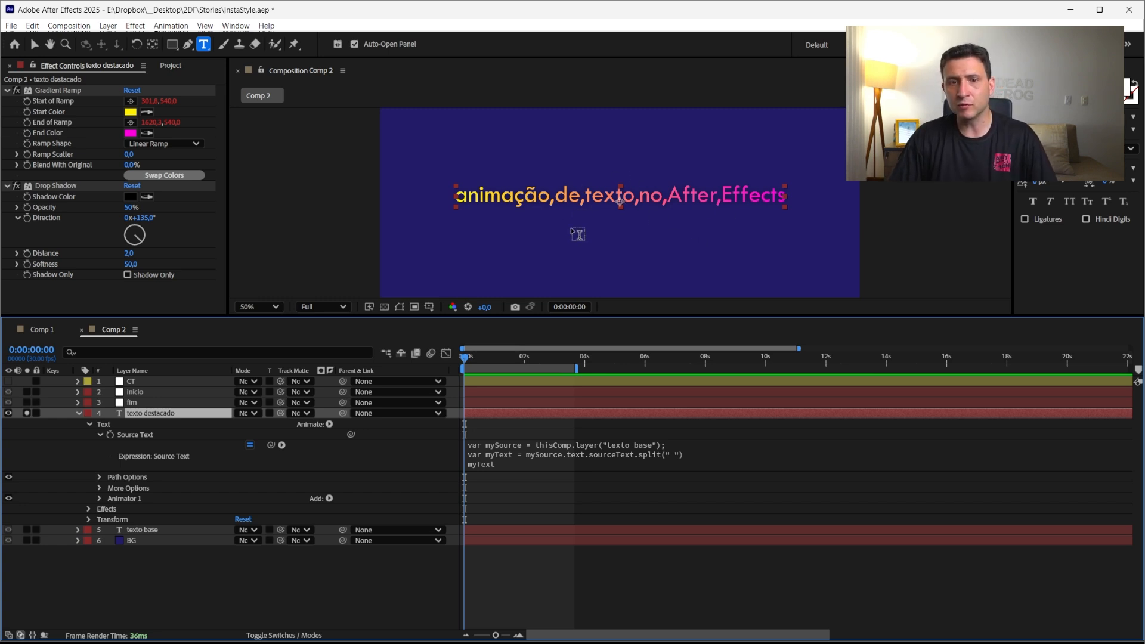
Change the last line to myText[0] so only the first word is output
{"action": "left_click", "coordinate": [503, 460]}
{"action": "left_click", "coordinate": [532, 466]}
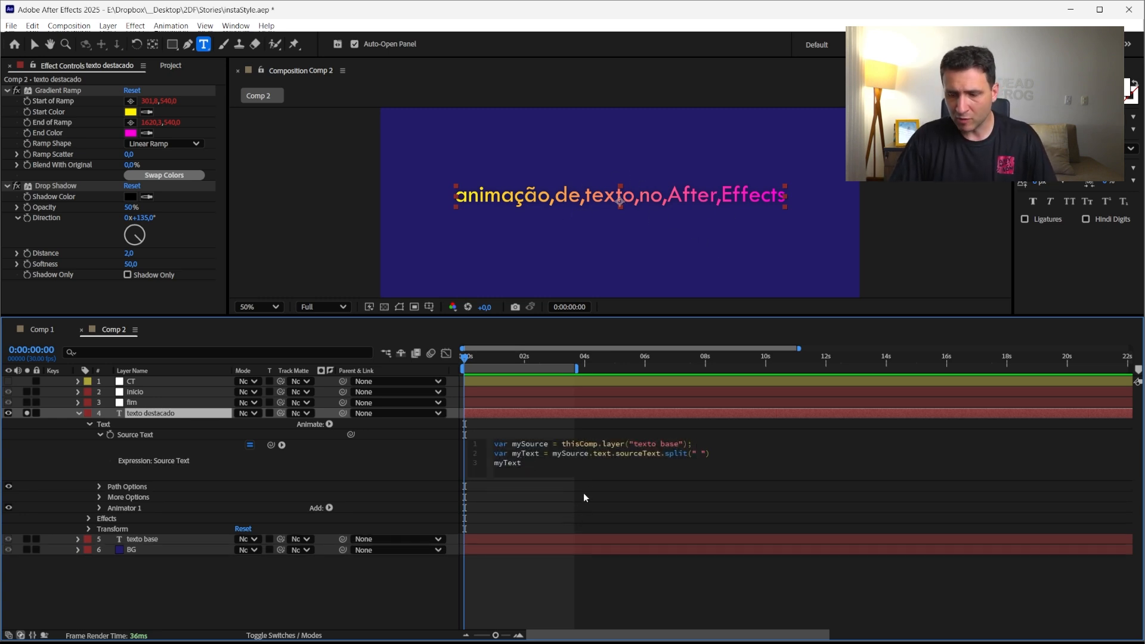
{"action": "type", "text": "[0]"}
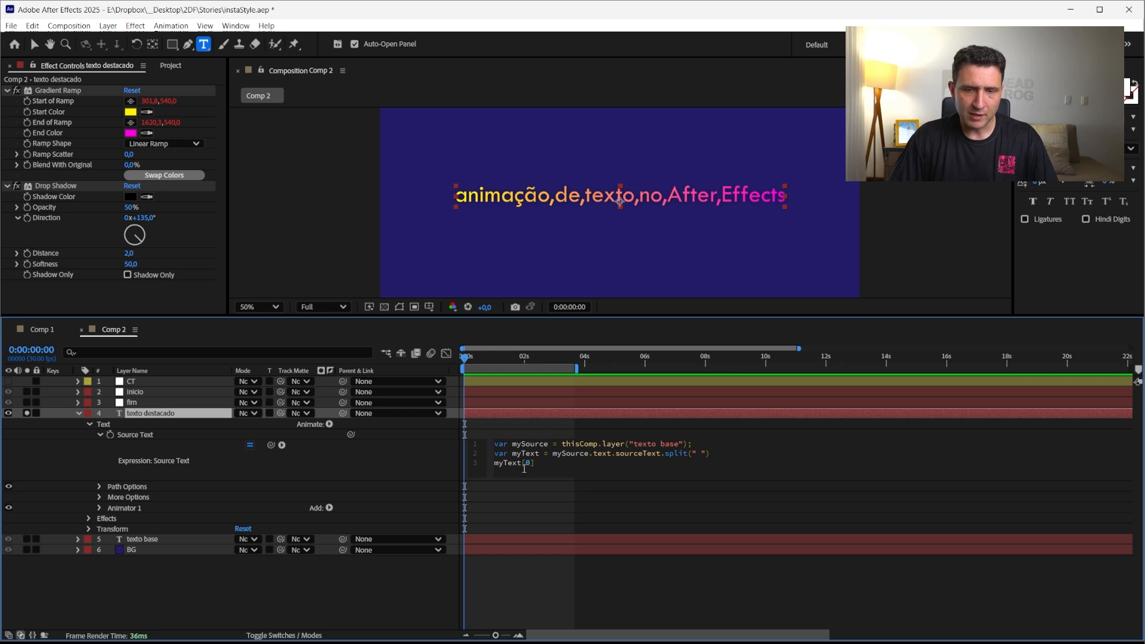
{"action": "left_click", "coordinate": [523, 467]}
{"action": "key", "text": "shift+Right"}
{"action": "key", "text": "shift+Right"}
{"action": "key", "text": "shift+Right"}
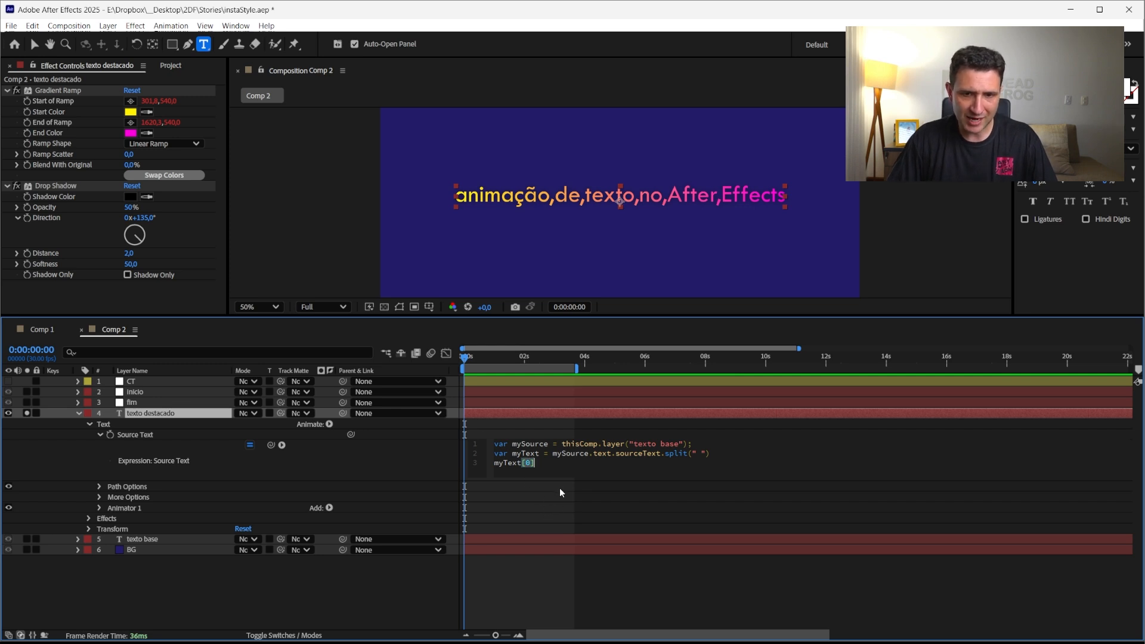
{"action": "left_click", "coordinate": [538, 589]}
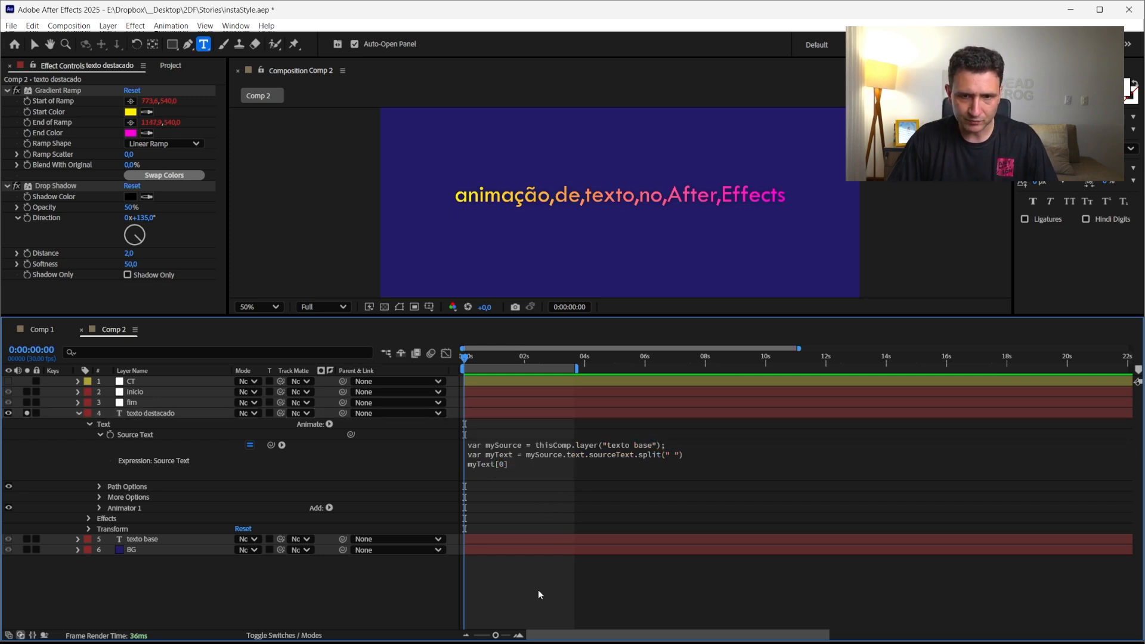
Append .length to the myText[0] line so the first word's character count is output, and commit the expression
{"action": "left_click", "coordinate": [520, 464]}
{"action": "type", "text": ".l"}
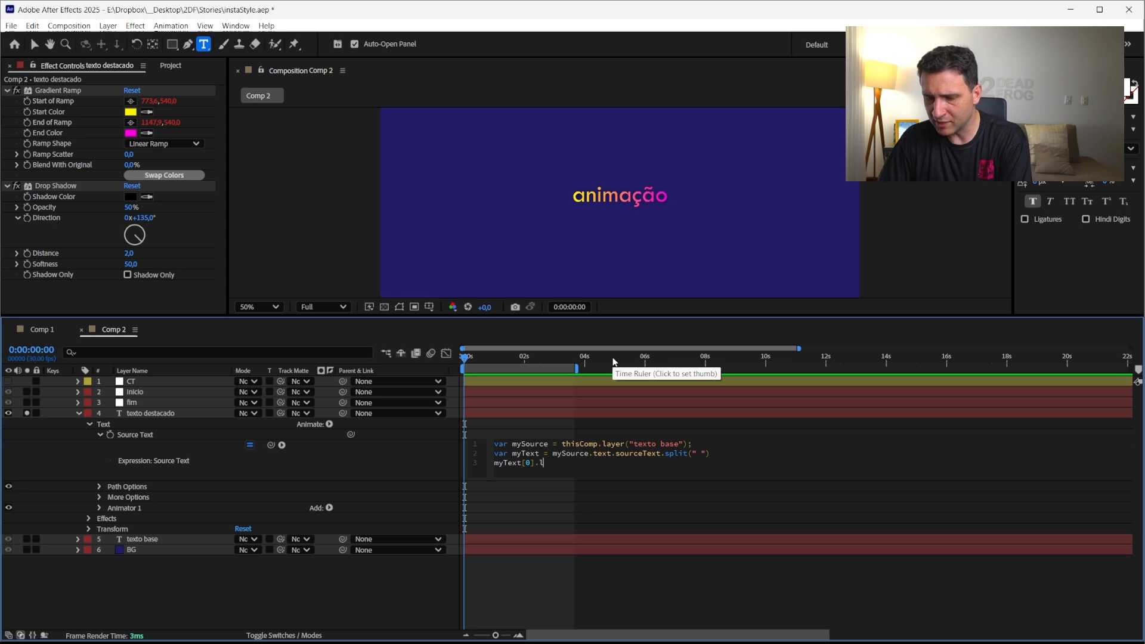
{"action": "type", "text": "ength"}
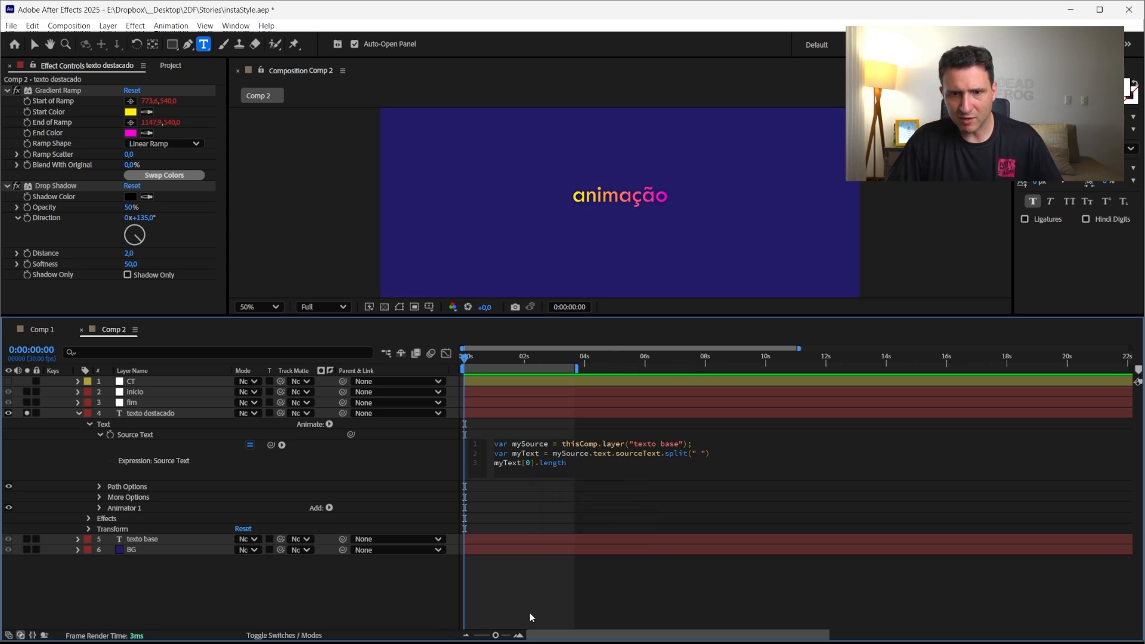
{"action": "left_click", "coordinate": [601, 554]}
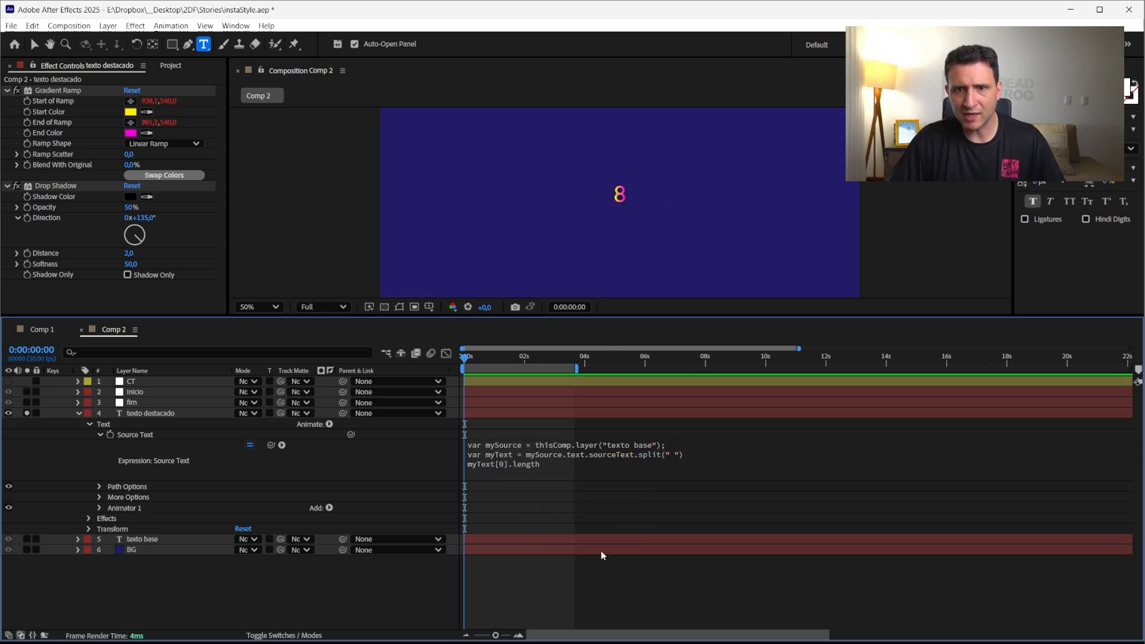
Change the index on the last line to 1 so it outputs the second word's length
{"action": "left_click", "coordinate": [537, 465]}
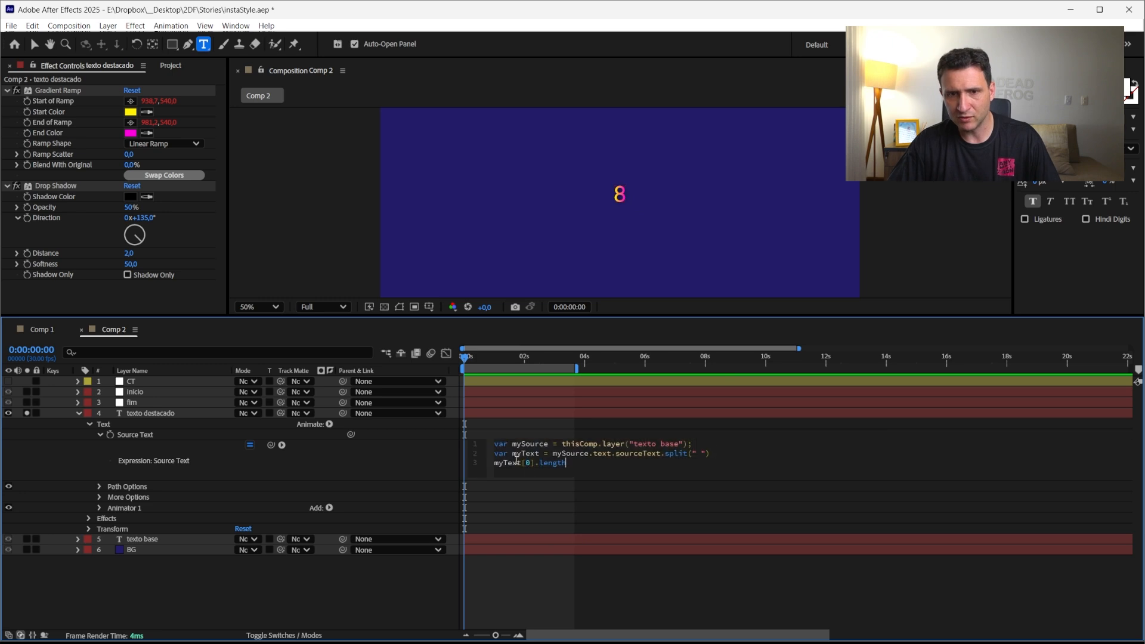
{"action": "double_click", "coordinate": [529, 463]}
{"action": "type", "text": "1"}
{"action": "left_click", "coordinate": [545, 574]}
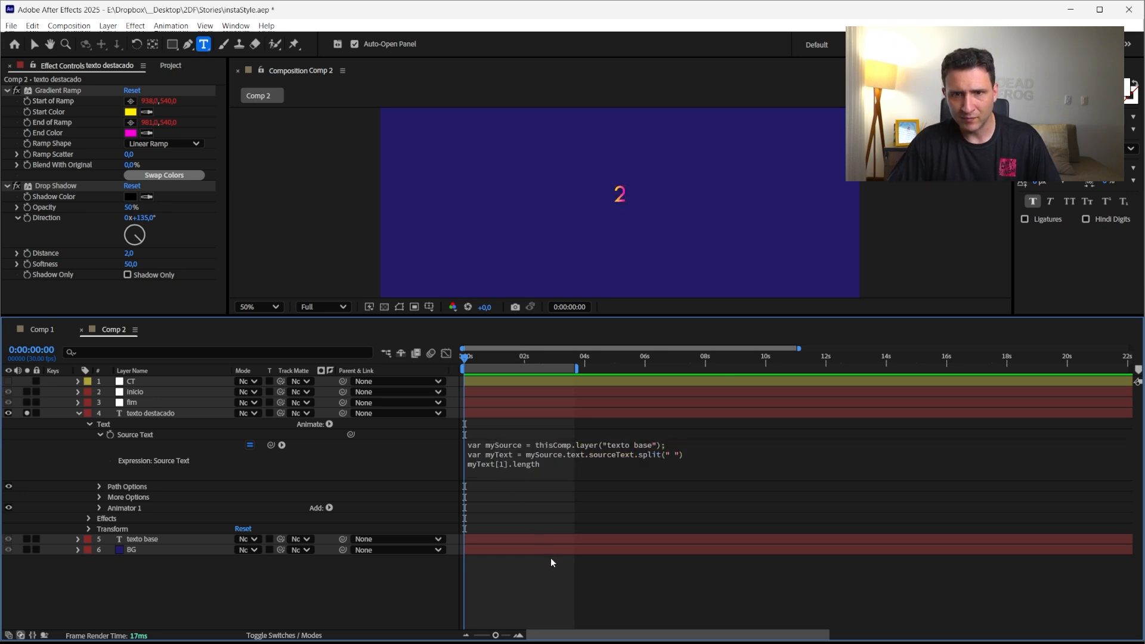
Remove .length from the last line so the expression outputs myText[1], and commit it
{"action": "left_click", "coordinate": [513, 462]}
{"action": "left_click", "coordinate": [538, 464]}
{"action": "left_click_drag", "start_coordinate": [537, 464], "coordinate": [609, 475]}
{"action": "key", "text": "BackSpace"}
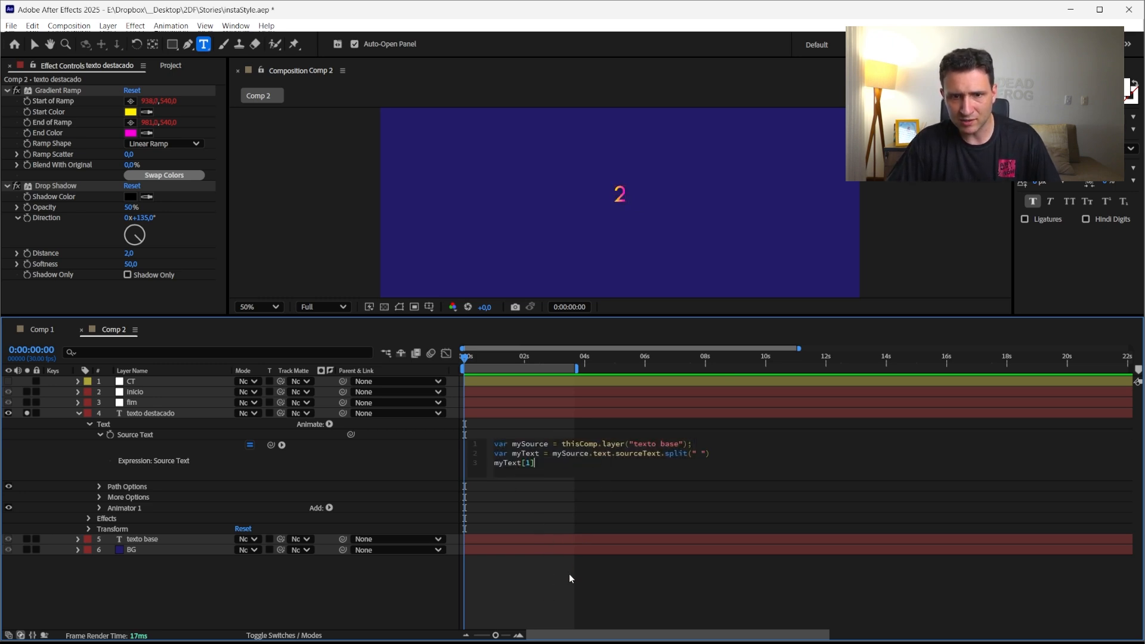
{"action": "left_click", "coordinate": [562, 565]}
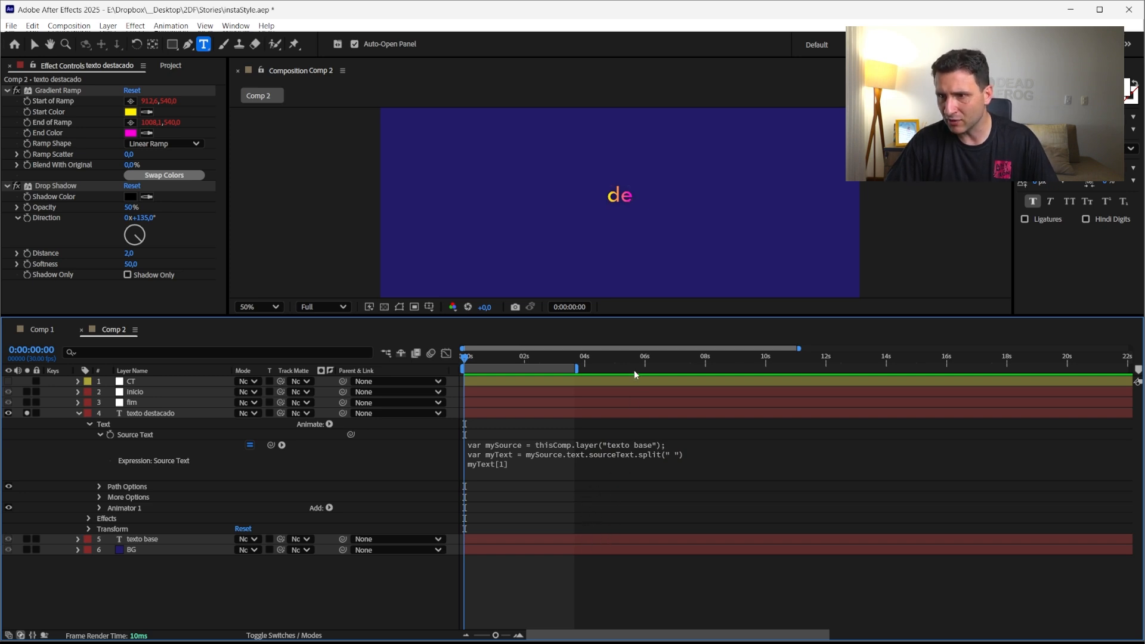
Delete the myText[1] line and end the myText line with a semicolon
{"action": "left_click", "coordinate": [622, 474]}
{"action": "key", "text": "ctrl+a"}
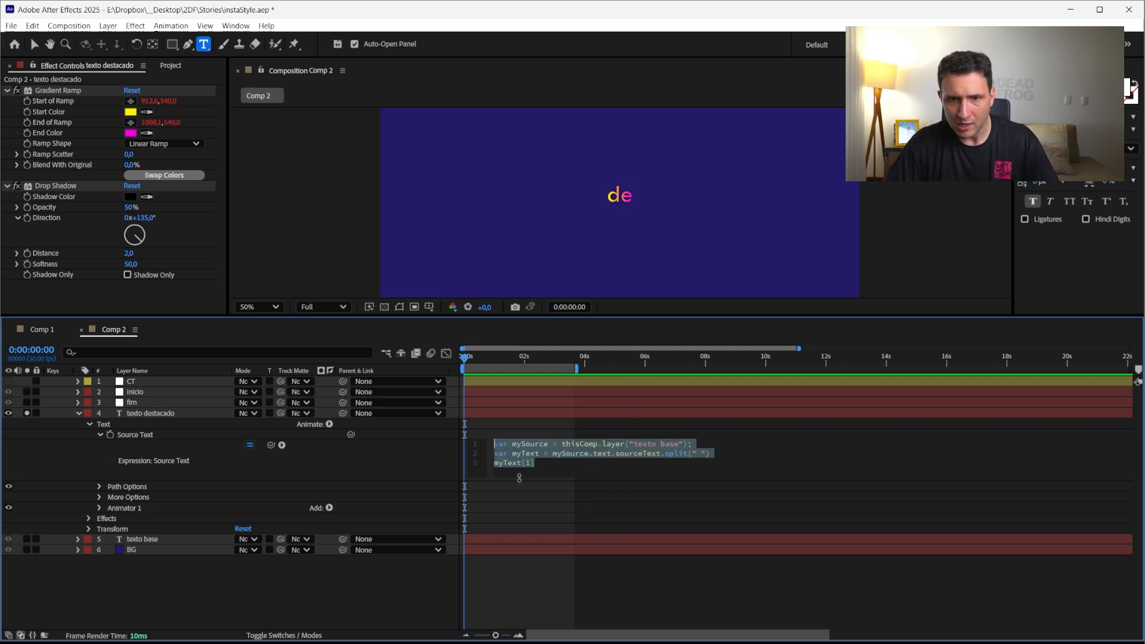
{"action": "left_click", "coordinate": [728, 458]}
{"action": "left_click", "coordinate": [714, 465], "text": "shift"}
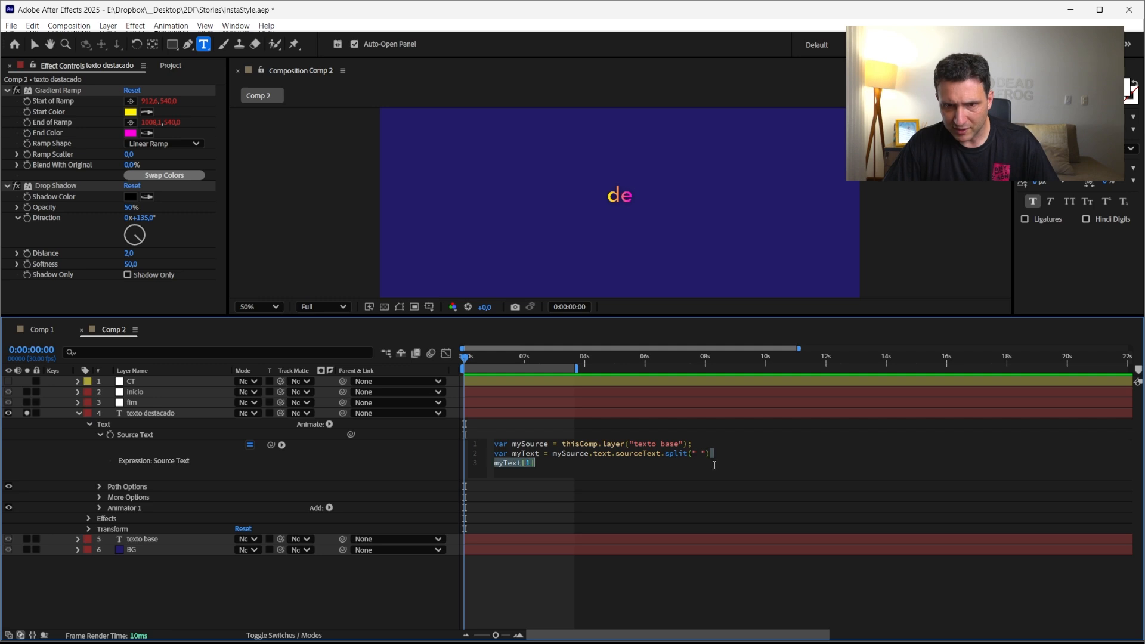
{"action": "type", "text": "var"}
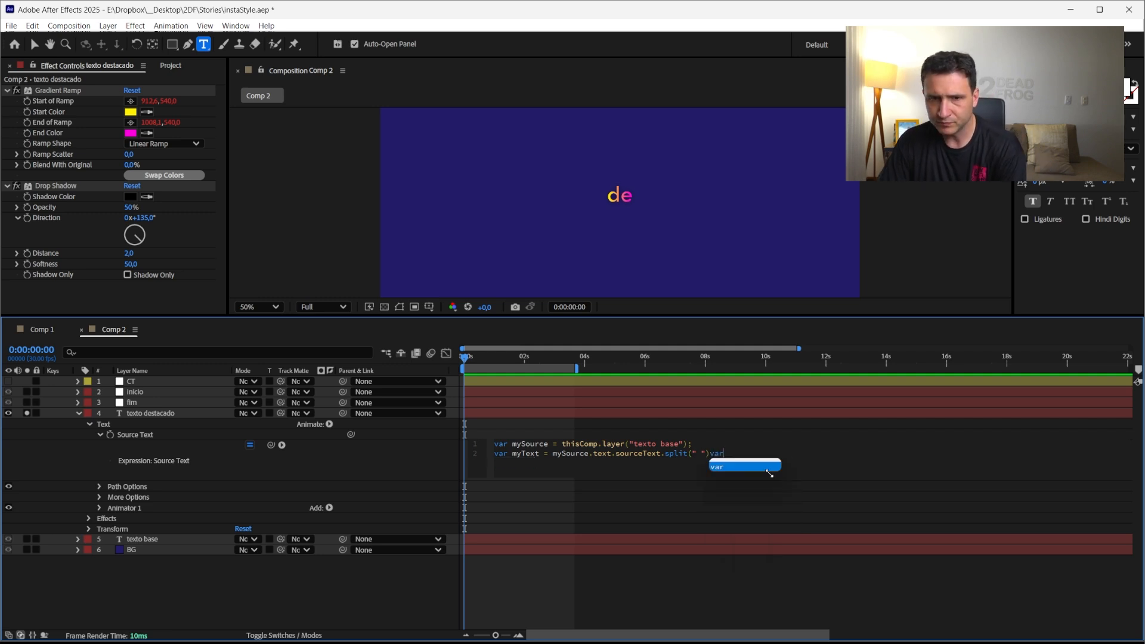
{"action": "key", "text": "BackSpace"}
{"action": "key", "text": "BackSpace"}
{"action": "key", "text": "BackSpace"}
{"action": "type", "text": ";"}
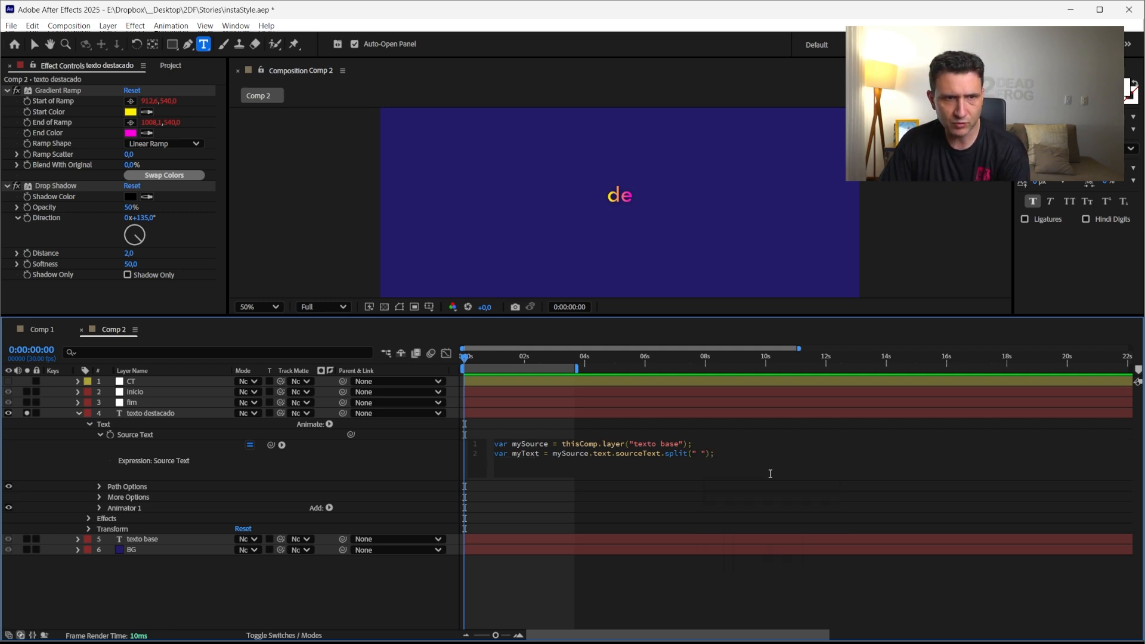
{"action": "key", "text": "Return"}
With the CT layer's effect controls shown, add expression lines declaring var ini =, var fim = and var off =
{"action": "left_click", "coordinate": [141, 382]}
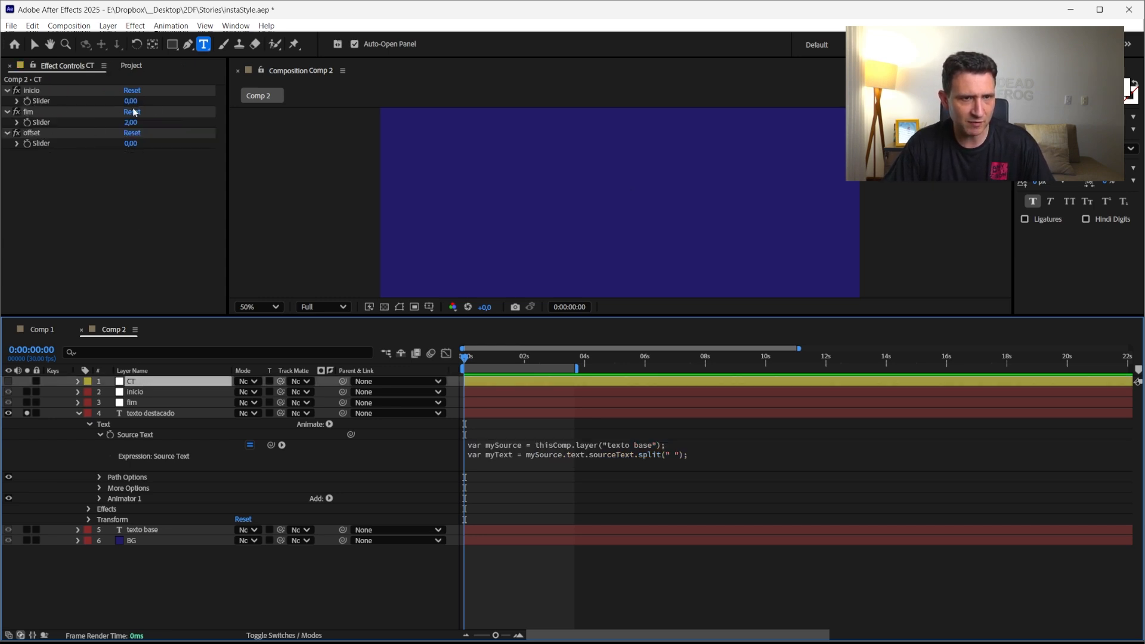
{"action": "left_click", "coordinate": [482, 462]}
{"action": "left_click", "coordinate": [509, 472]}
{"action": "key", "text": "Return"}
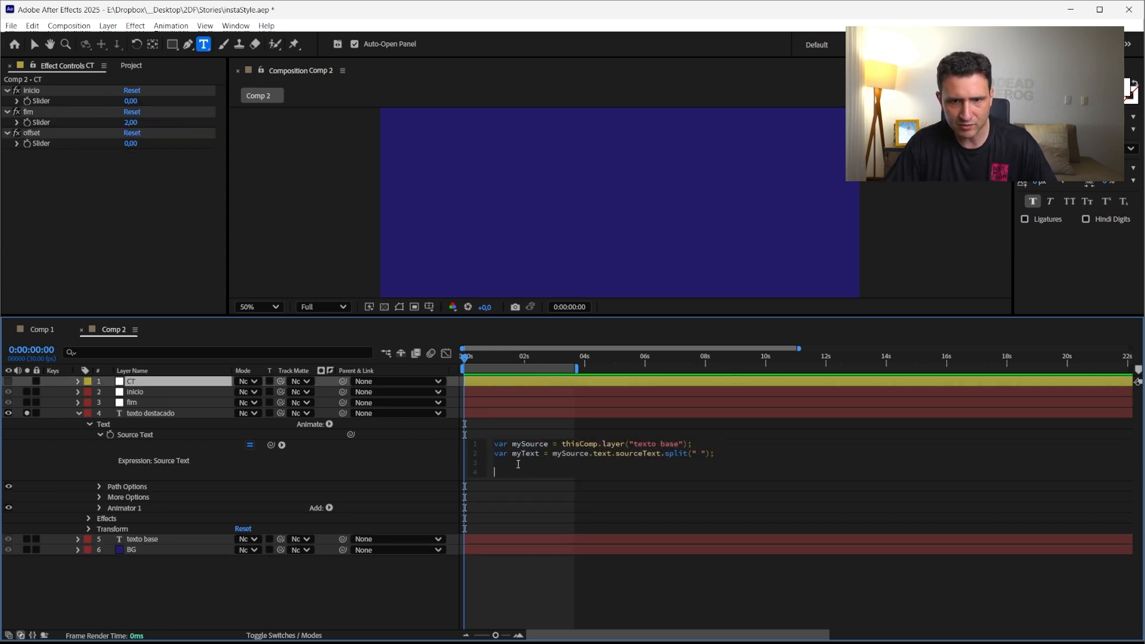
{"action": "type", "text": "var i"}
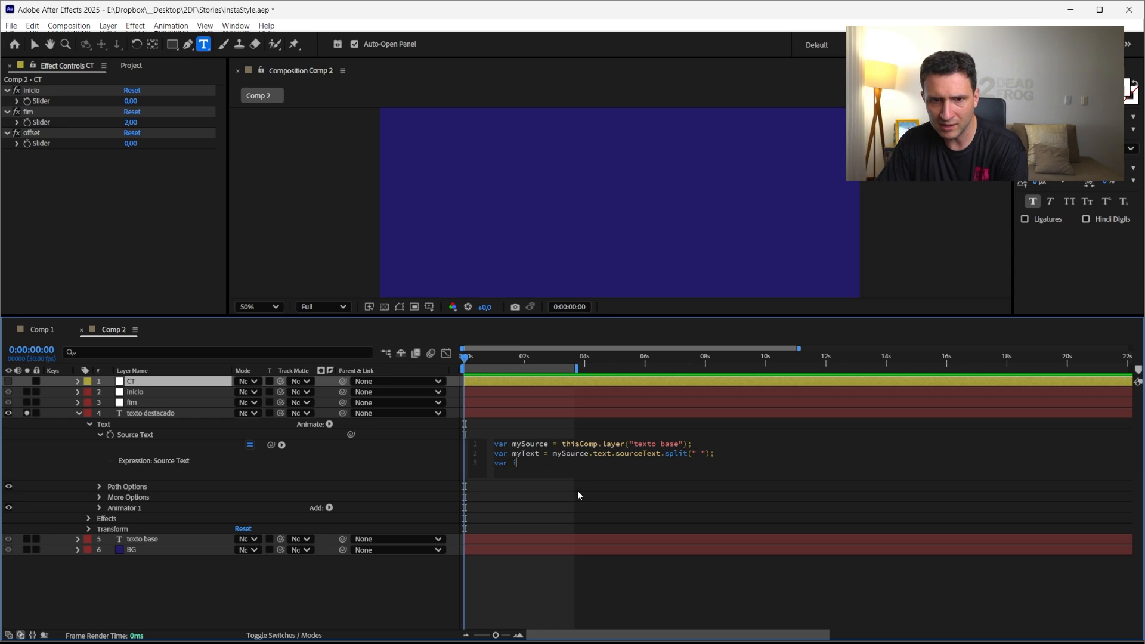
{"action": "type", "text": "ni ="}
{"action": "key", "text": "Return"}
{"action": "type", "text": "v"}
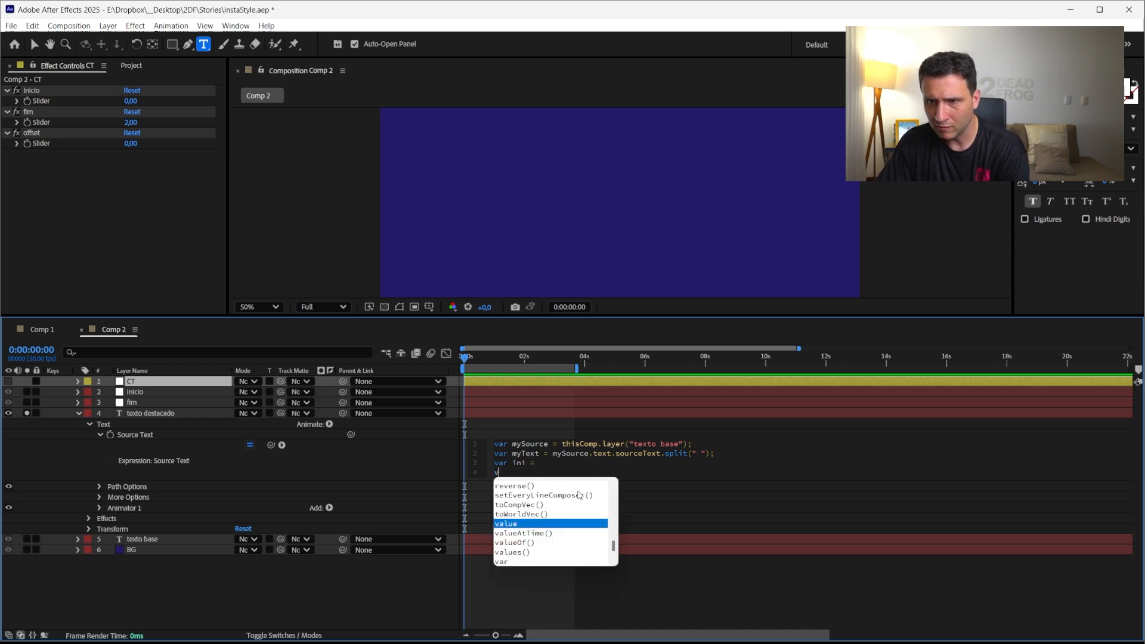
{"action": "type", "text": "ar fim ="}
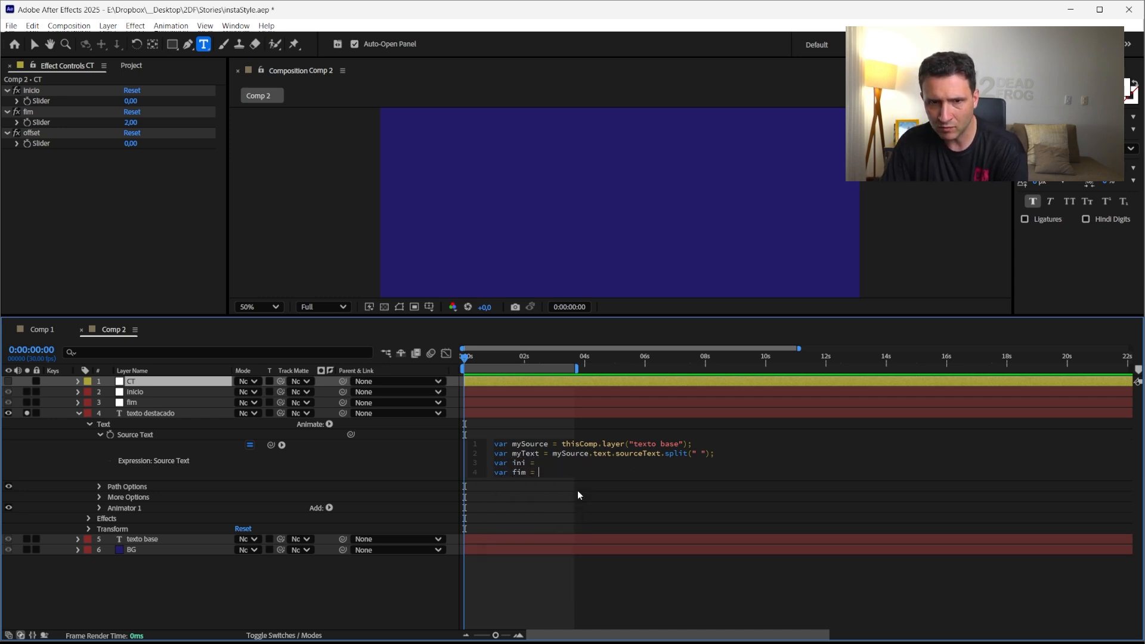
{"action": "key", "text": "Return"}
{"action": "type", "text": "var off ="}
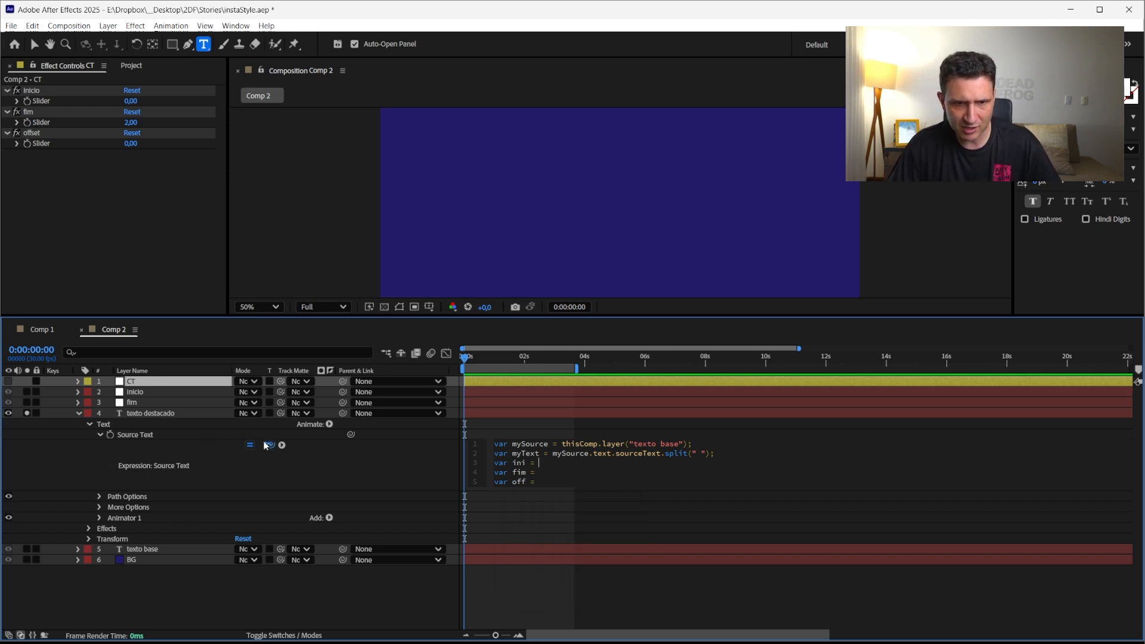
Pick-whip ini, fim and off to the CT layer's inicio, fim and offset sliders, ending each line with a semicolon
{"action": "left_click_drag", "start_coordinate": [270, 444], "coordinate": [39, 101]}
{"action": "type", "text": ";"}
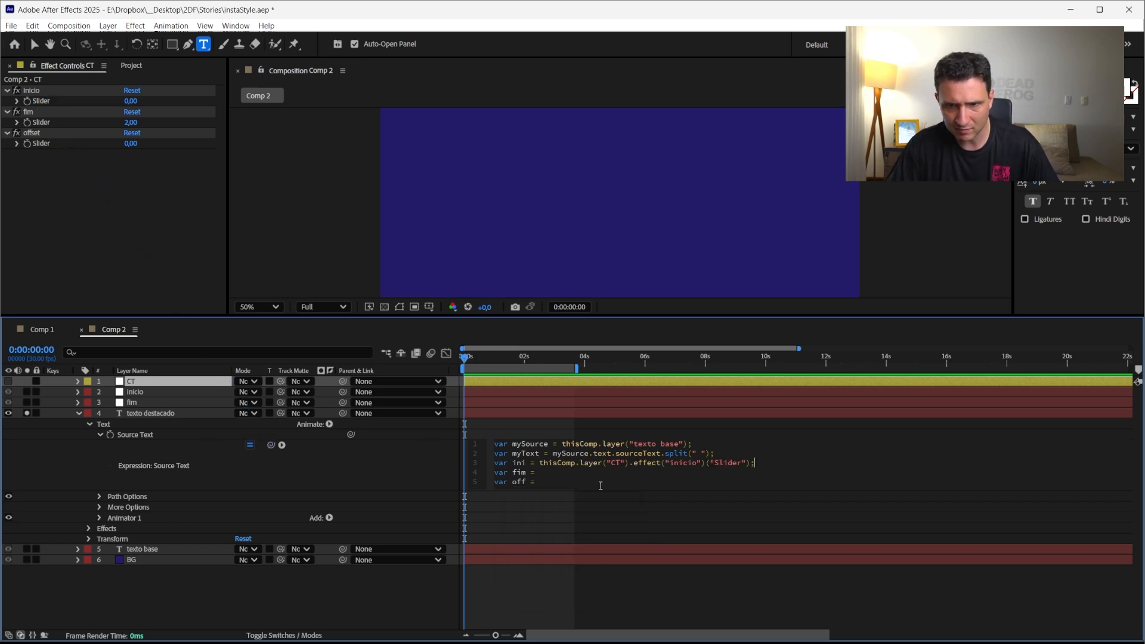
{"action": "left_click", "coordinate": [566, 472]}
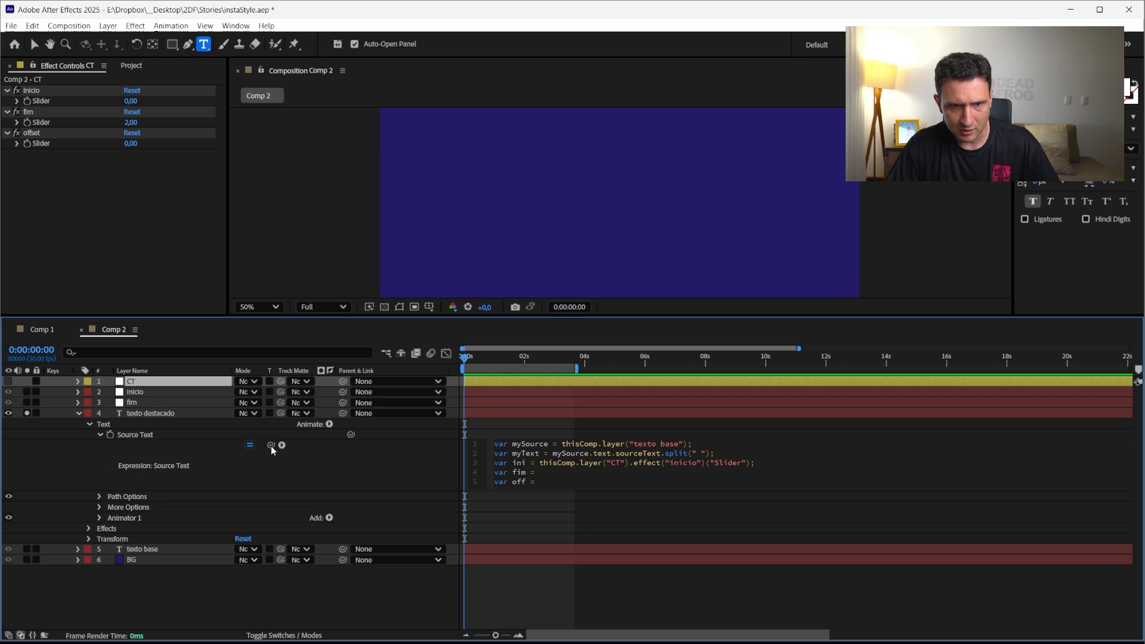
{"action": "left_click_drag", "start_coordinate": [270, 445], "coordinate": [39, 122]}
{"action": "type", "text": ";"}
{"action": "left_click", "coordinate": [540, 482]}
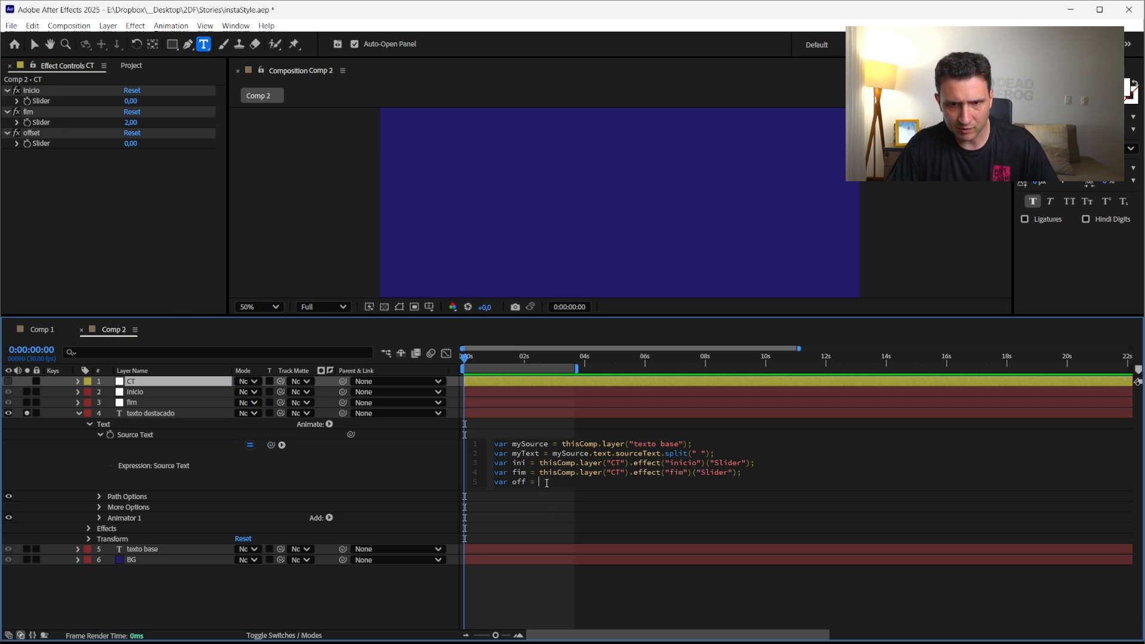
{"action": "left_click_drag", "start_coordinate": [272, 445], "coordinate": [40, 143]}
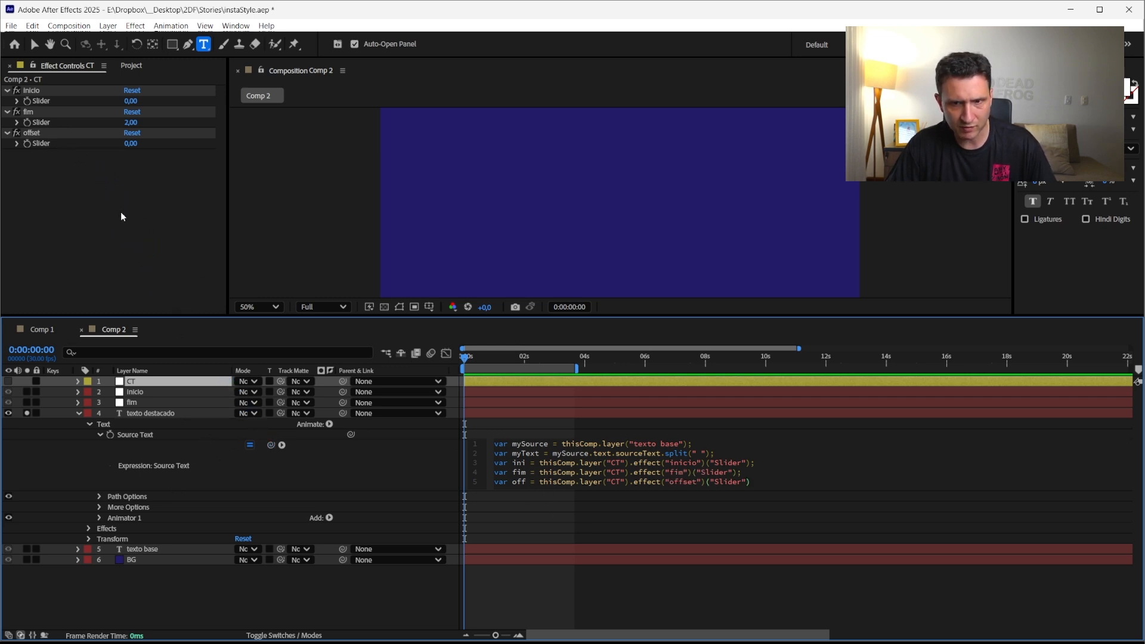
{"action": "type", "text": ";"}
Insert a second line declaring var myCT = thisComp.layer("CT"); by copying the layer reference
{"action": "double_click", "coordinate": [530, 445]}
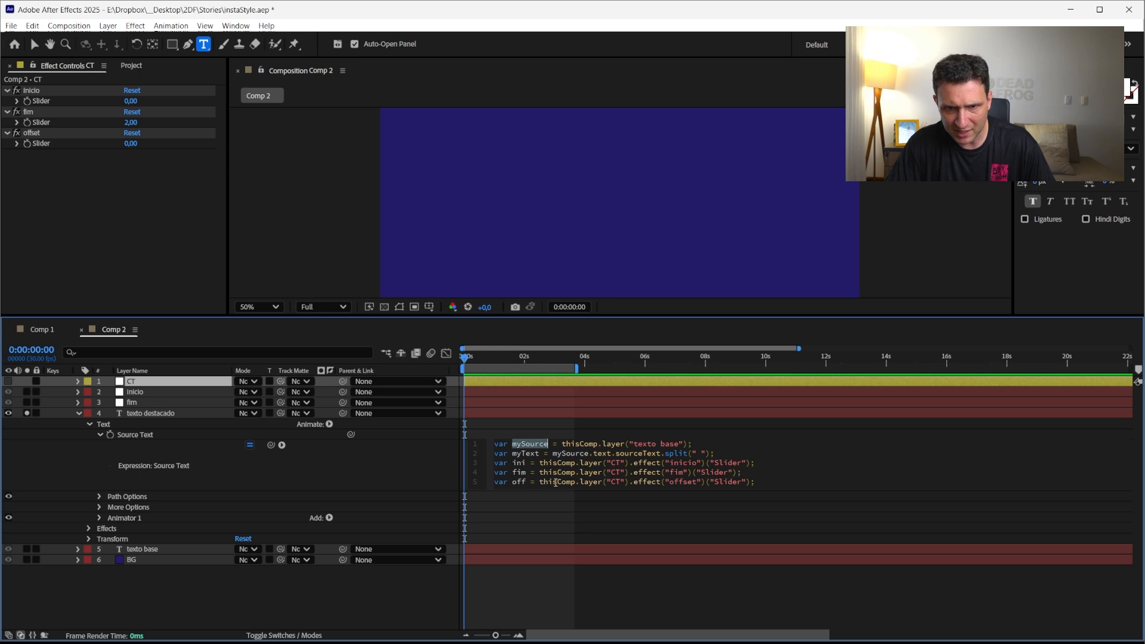
{"action": "left_click_drag", "start_coordinate": [539, 464], "coordinate": [581, 464]}
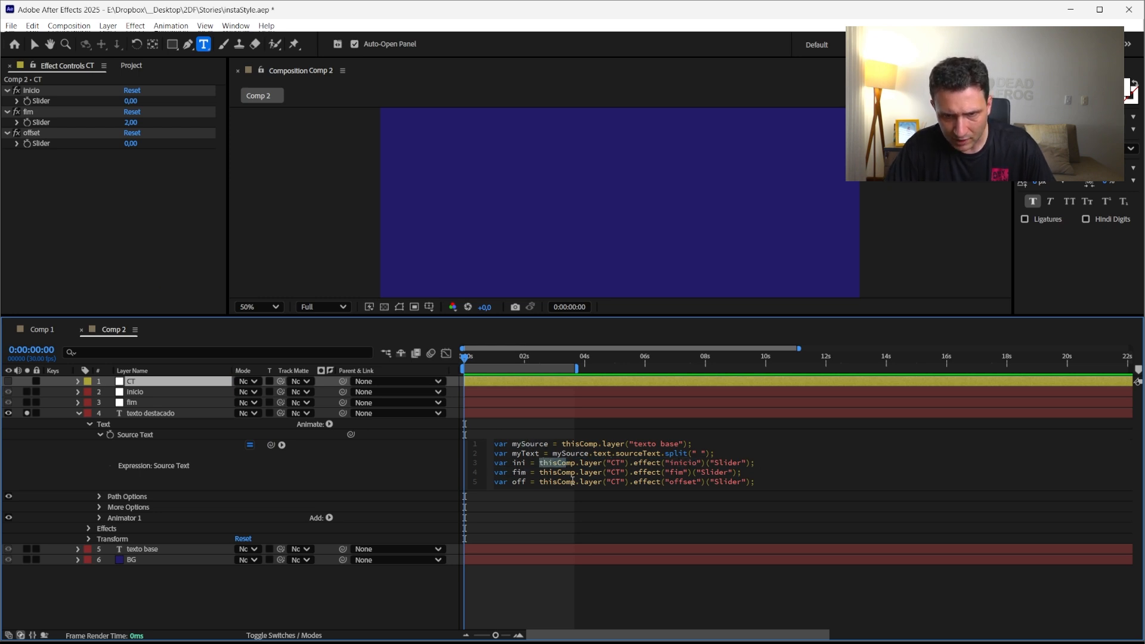
{"action": "left_click", "coordinate": [616, 464]}
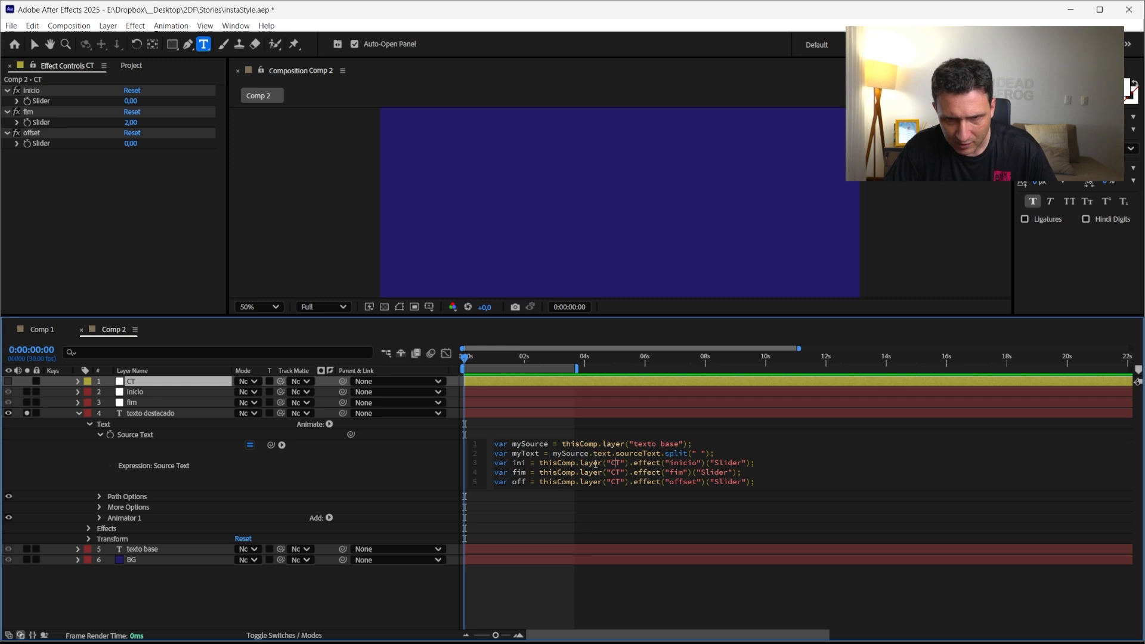
{"action": "key", "text": "Return"}
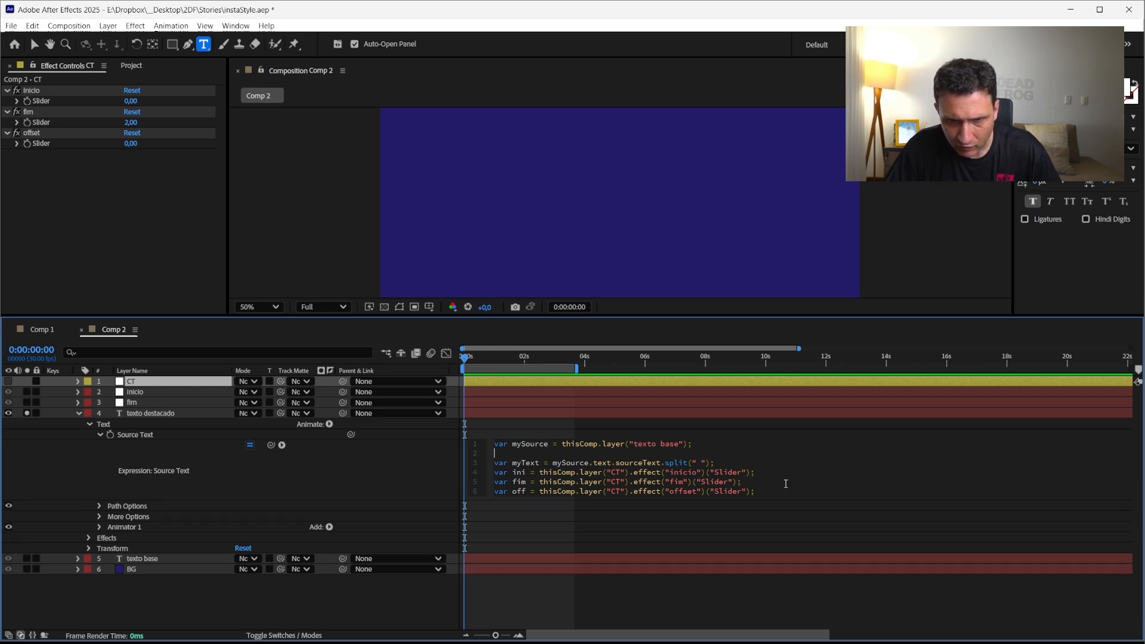
{"action": "type", "text": "var myCT "}
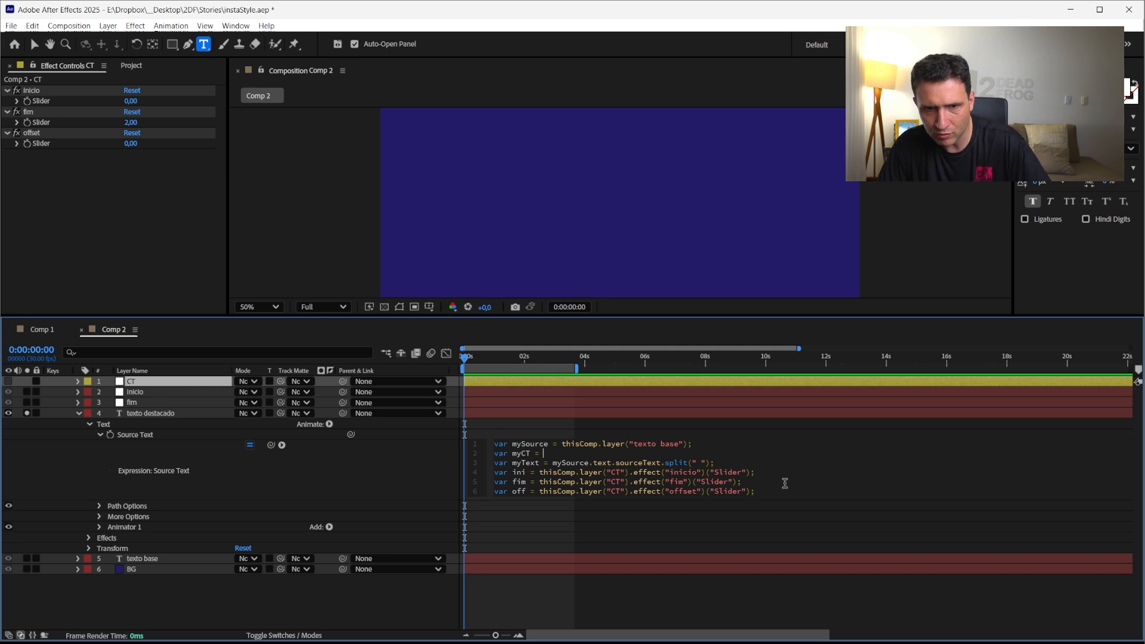
{"action": "type", "text": "="}
{"action": "left_click_drag", "start_coordinate": [628, 472], "coordinate": [539, 473]}
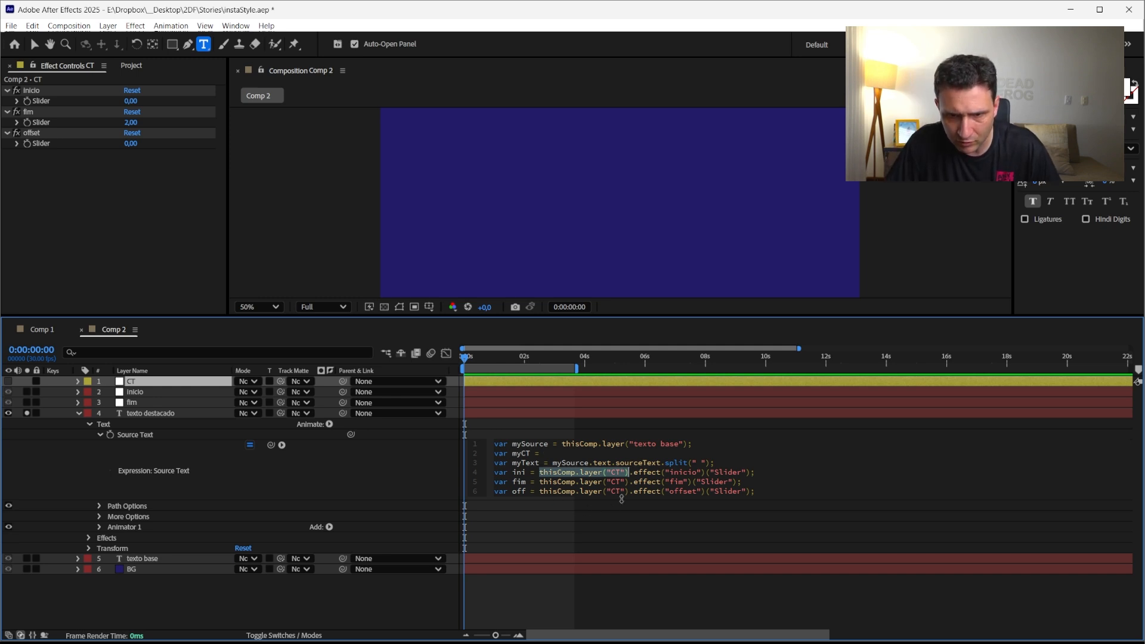
{"action": "key", "text": "ctrl+c"}
{"action": "left_click", "coordinate": [551, 454]}
{"action": "key", "text": "ctrl+v"}
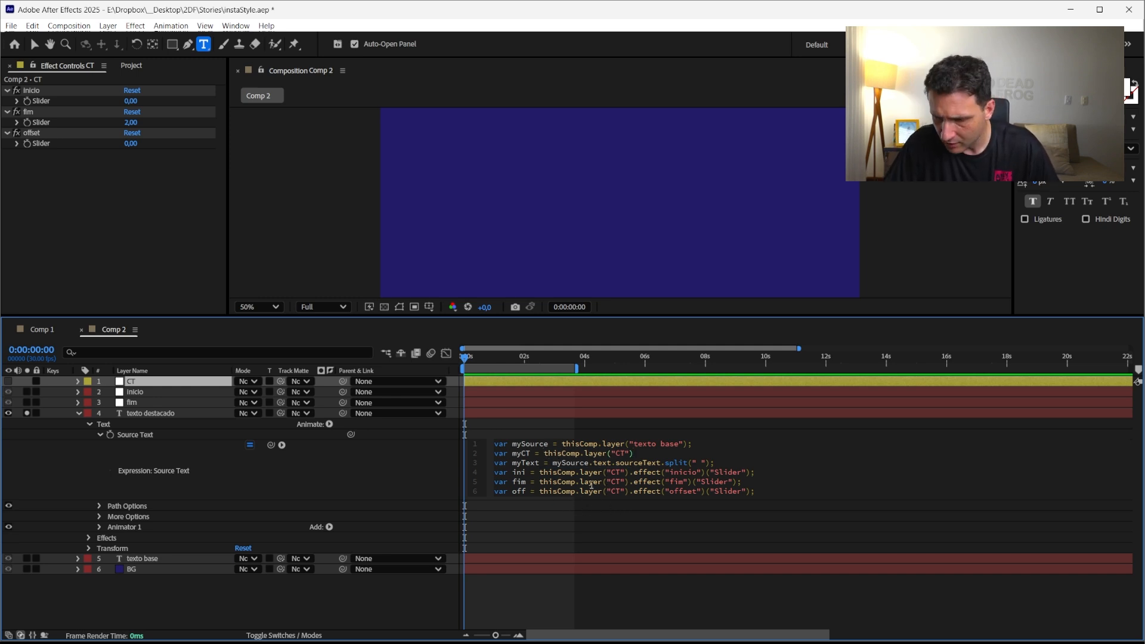
{"action": "type", "text": ";"}
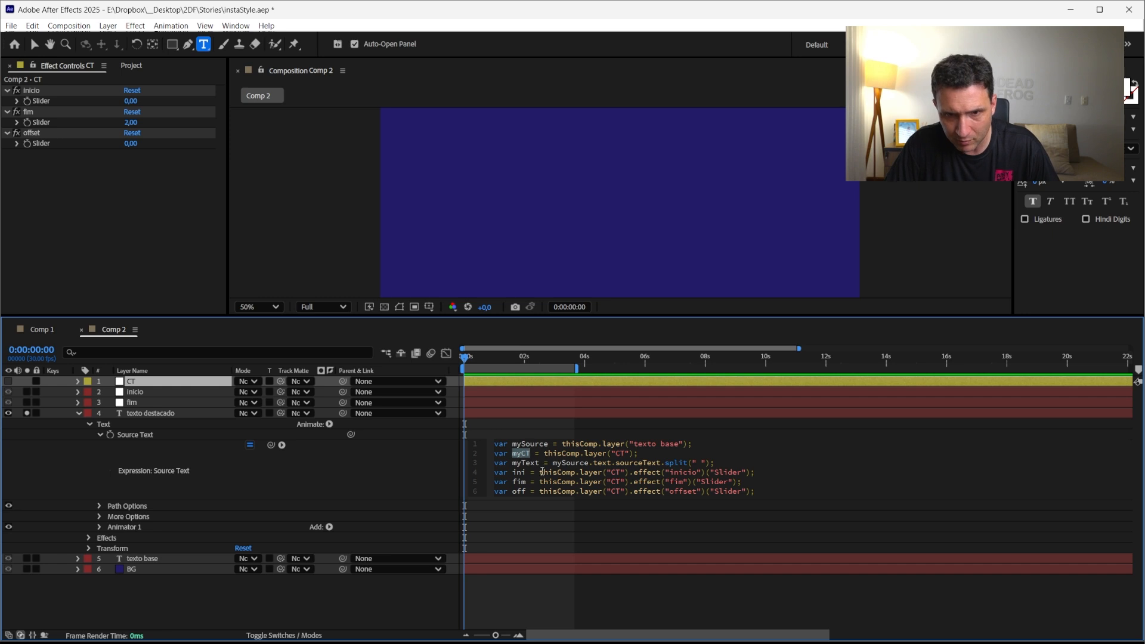
Replace thisComp.layer("CT") with myCT in the ini, fim and off lines
{"action": "left_click_drag", "start_coordinate": [539, 472], "coordinate": [629, 473]}
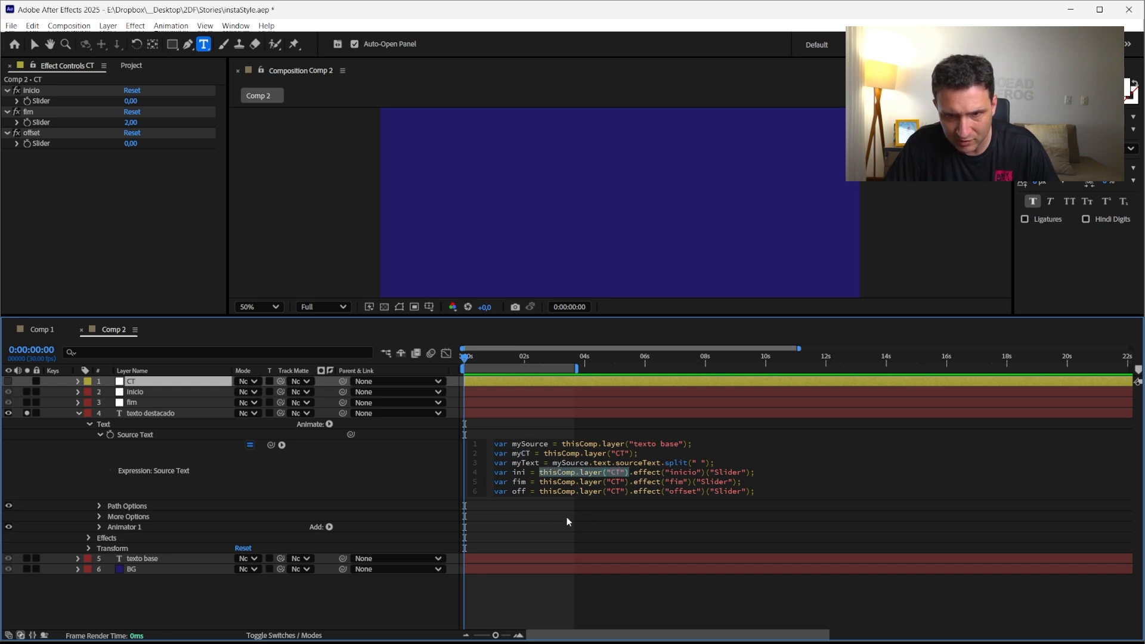
{"action": "type", "text": "myCT"}
{"action": "left_click_drag", "start_coordinate": [539, 482], "coordinate": [629, 482]}
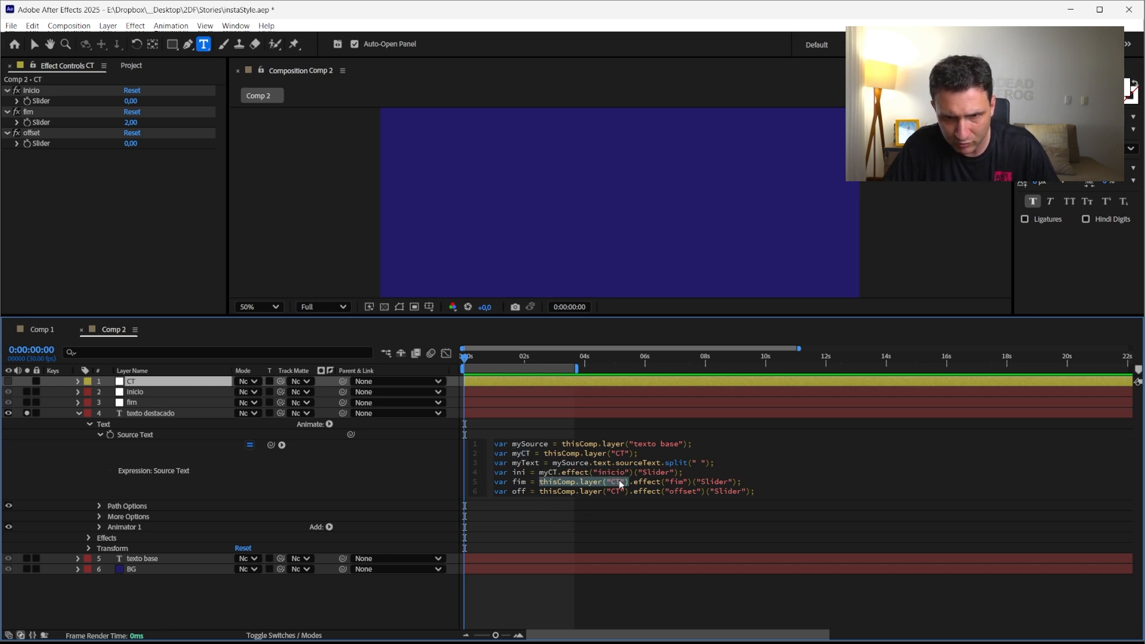
{"action": "type", "text": "myCT"}
{"action": "left_click_drag", "start_coordinate": [541, 491], "coordinate": [621, 567]}
{"action": "type", "text": "myCT"}
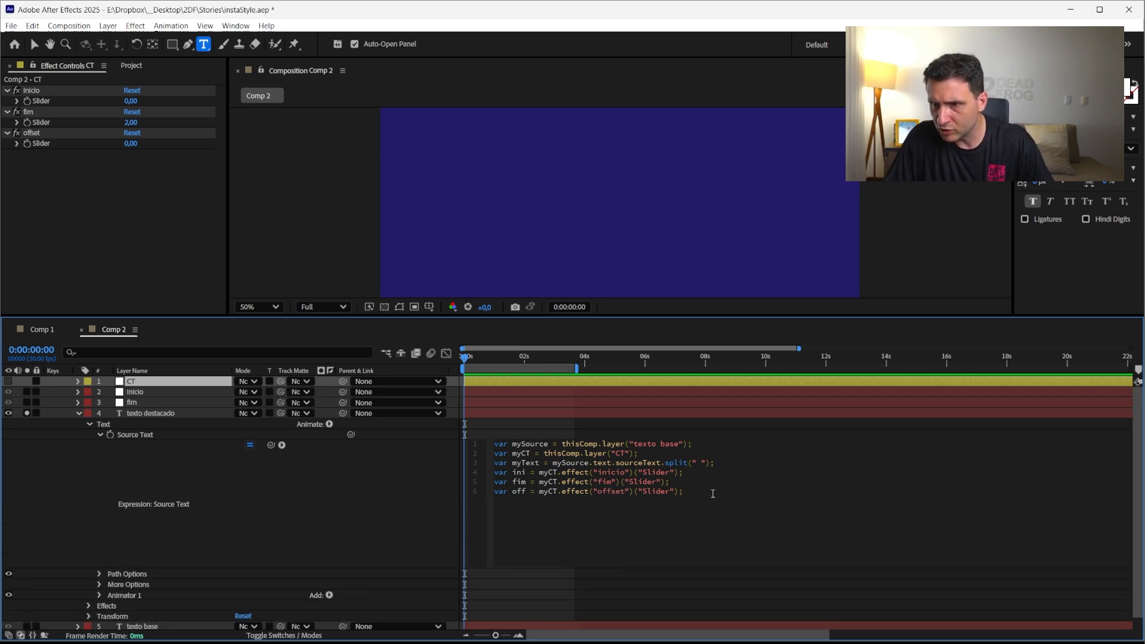
Add a new expression line mySource.text.sourceText.style.setFont() using autocomplete and apply the expression
{"action": "key", "text": "Return"}
{"action": "key", "text": "Return"}
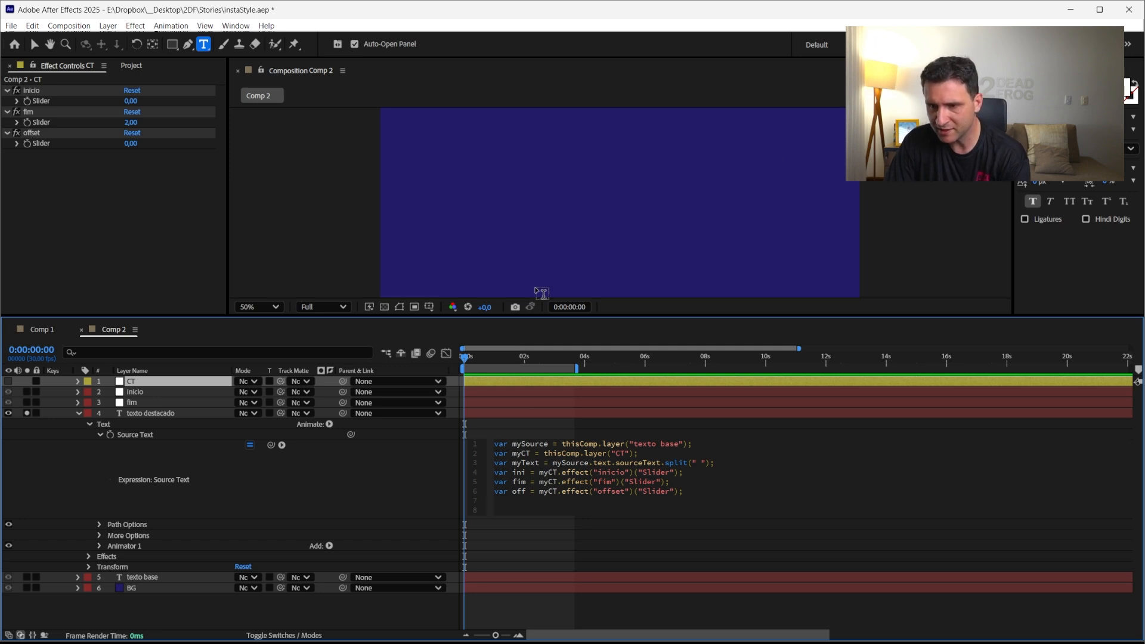
{"action": "type", "text": "my"}
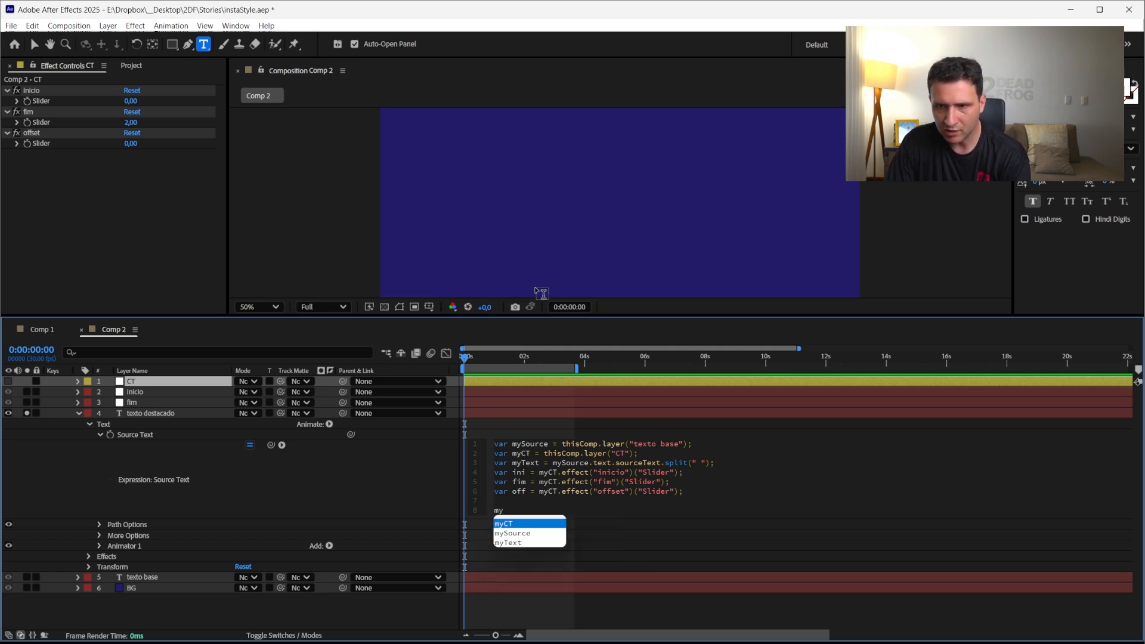
{"action": "type", "text": "S"}
{"action": "key", "text": "Return"}
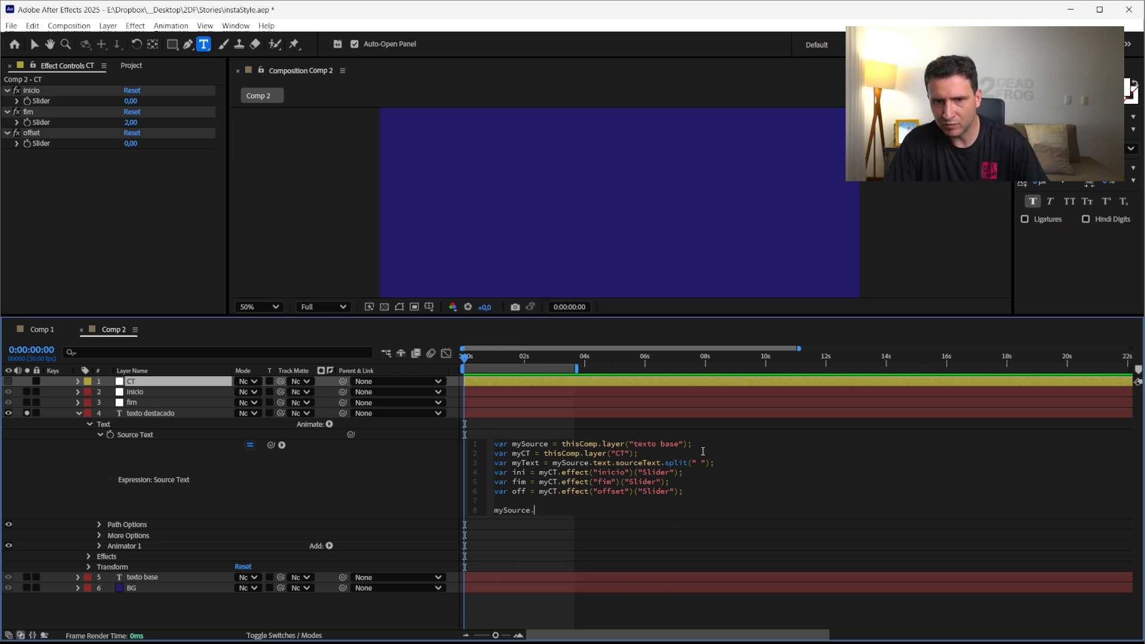
{"action": "type", "text": "."}
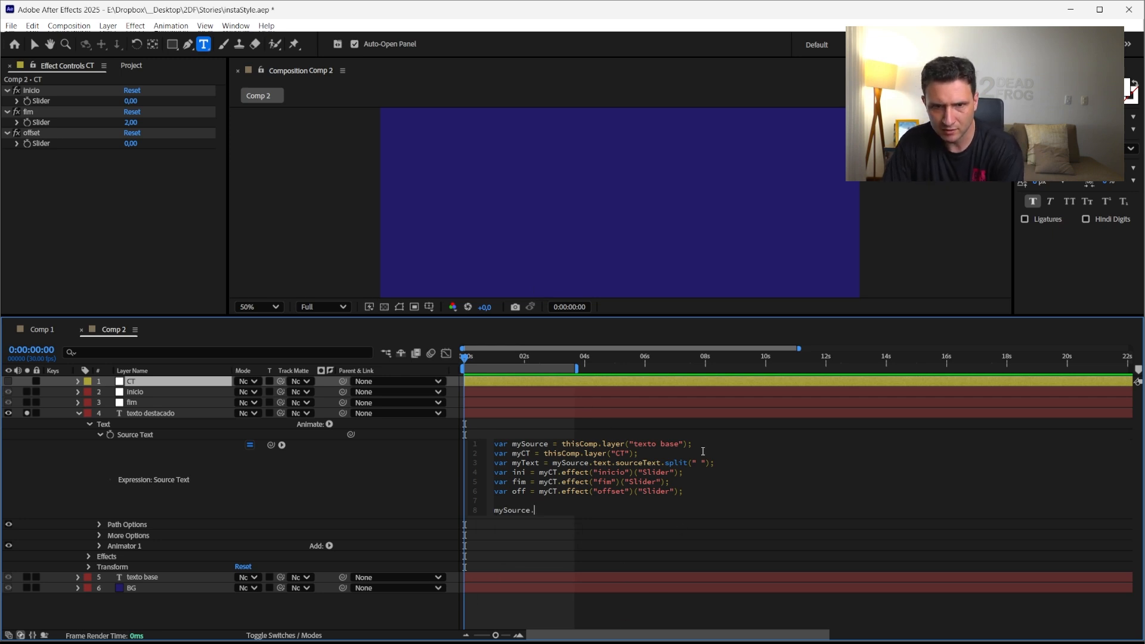
{"action": "type", "text": "text."}
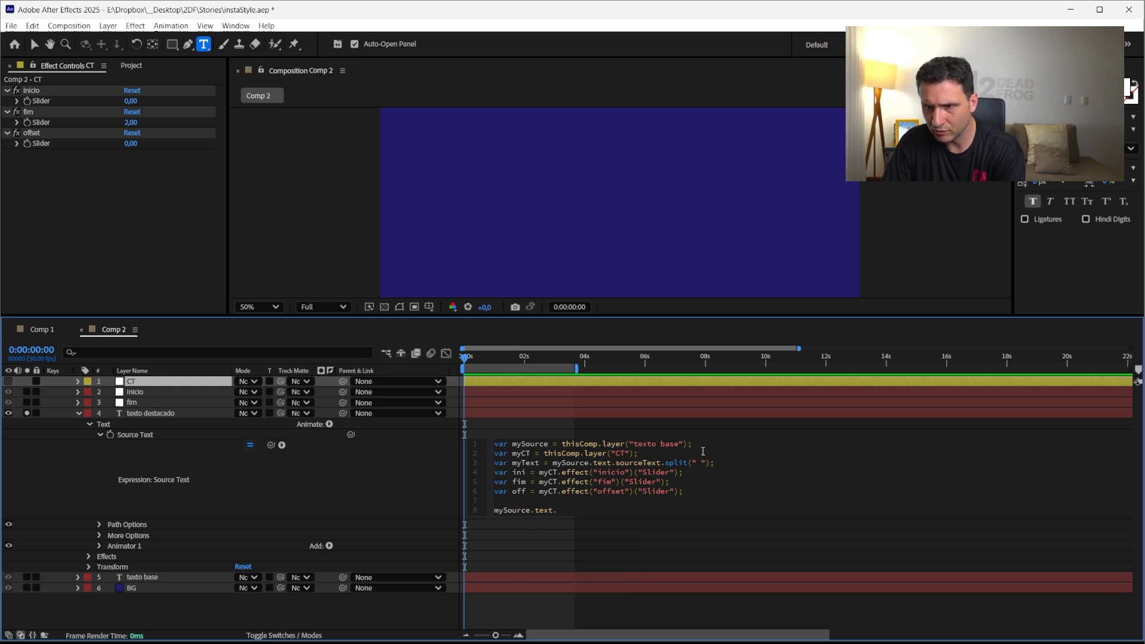
{"action": "type", "text": "sour"}
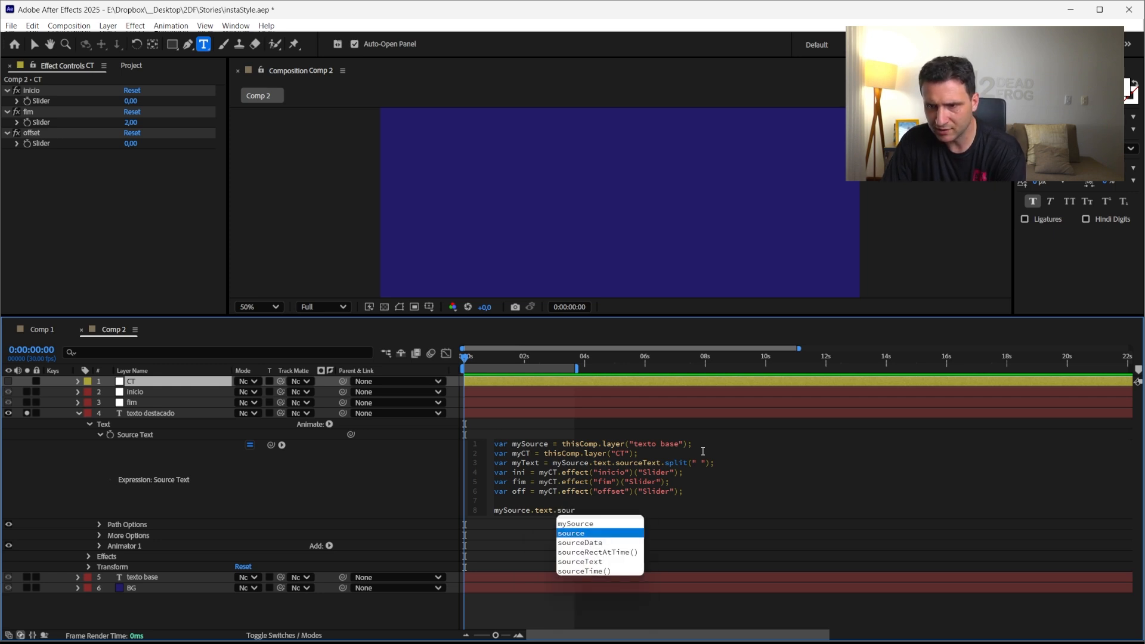
{"action": "key", "text": "Down"}
{"action": "key", "text": "Up"}
{"action": "key", "text": "Up"}
{"action": "key", "text": "Down"}
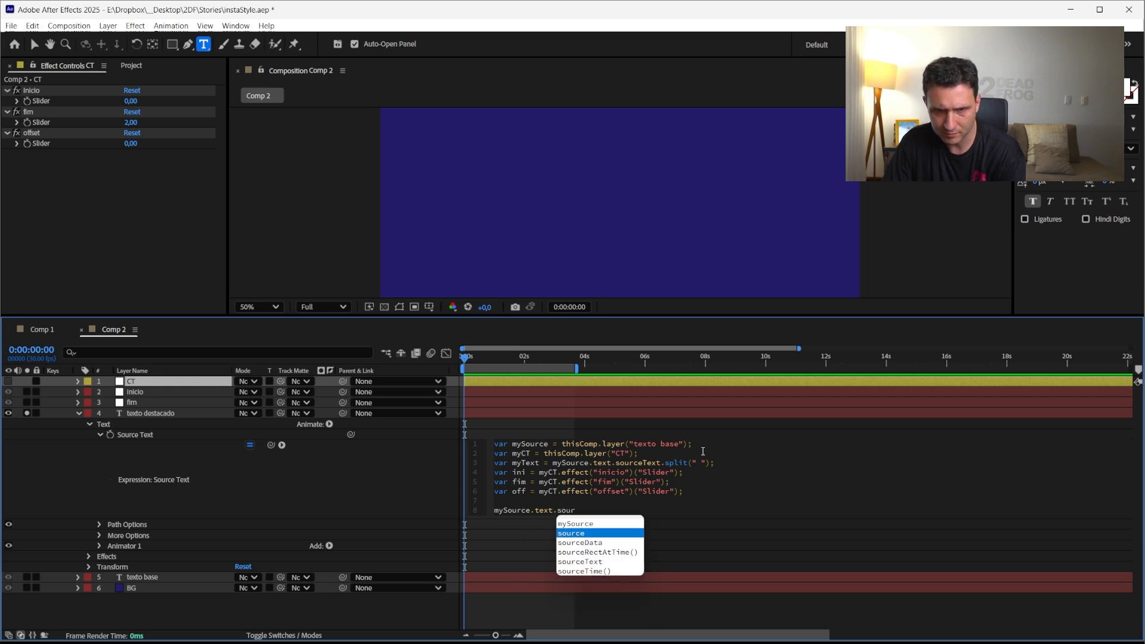
{"action": "key", "text": "Down"}
{"action": "key", "text": "Down"}
{"action": "key", "text": "Down"}
{"action": "key", "text": "Return"}
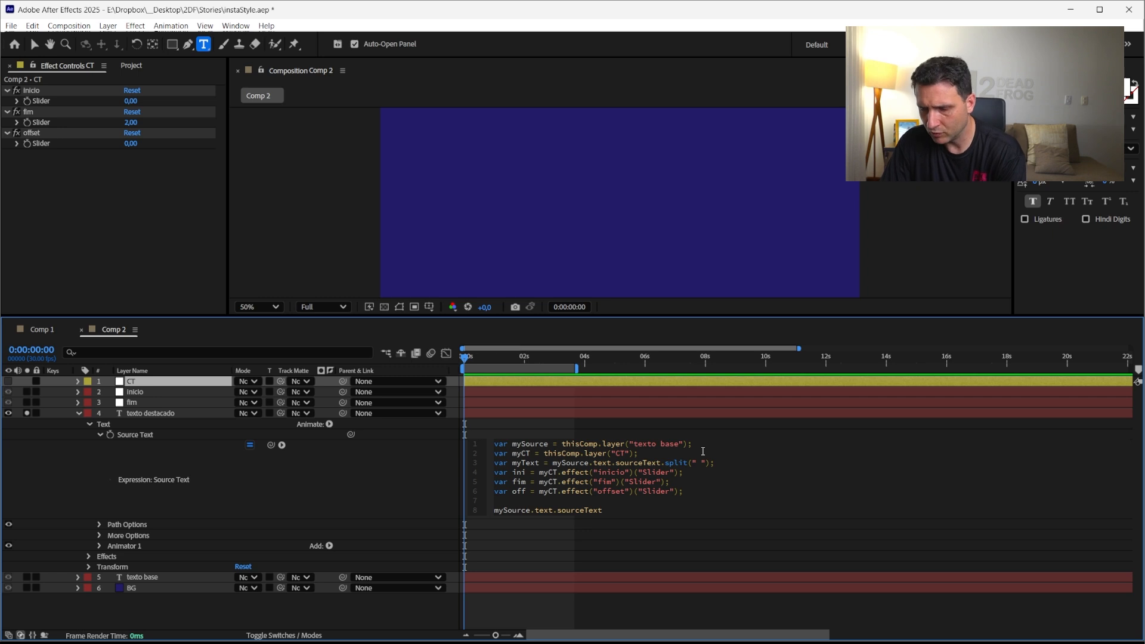
{"action": "type", "text": ".style"}
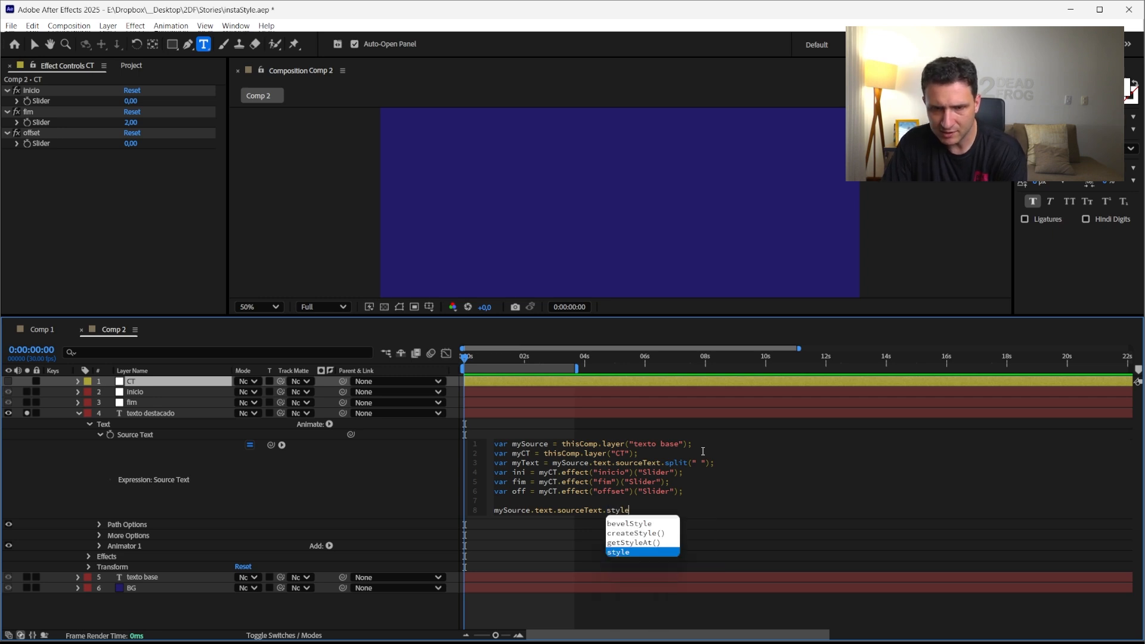
{"action": "type", "text": "."}
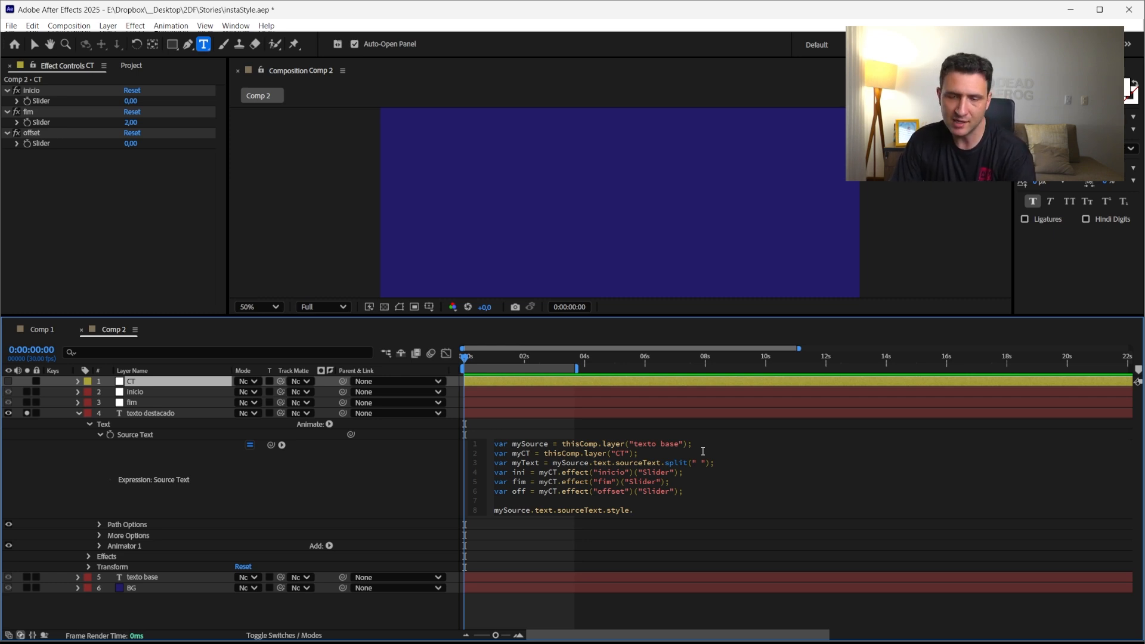
{"action": "type", "text": "setFon"}
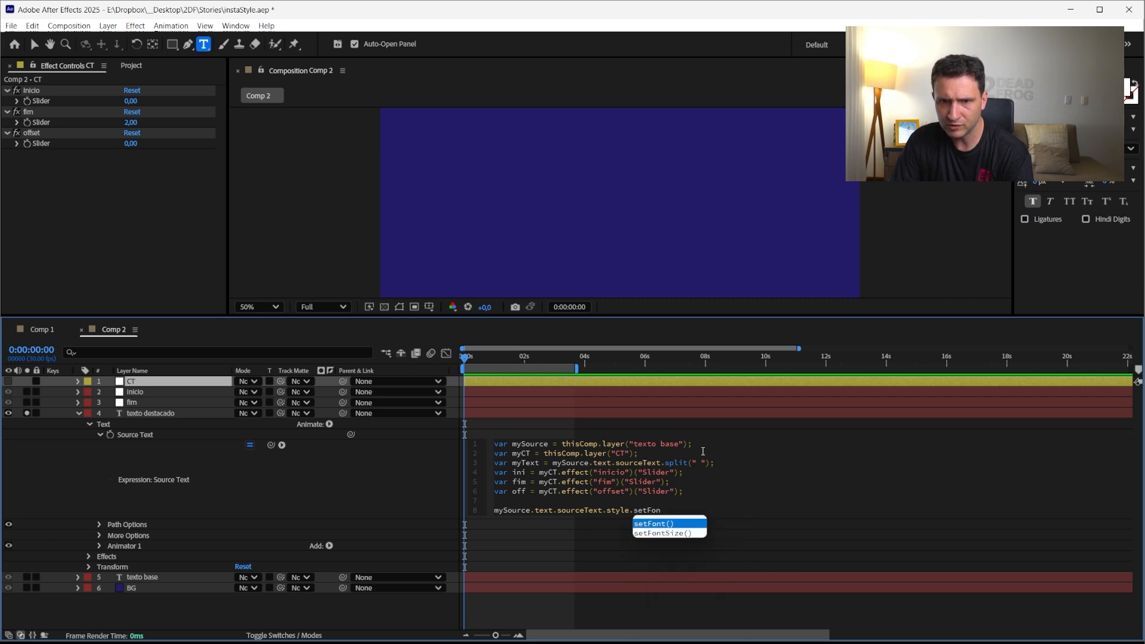
{"action": "key", "text": "Return"}
{"action": "key", "text": "KP_Enter"}
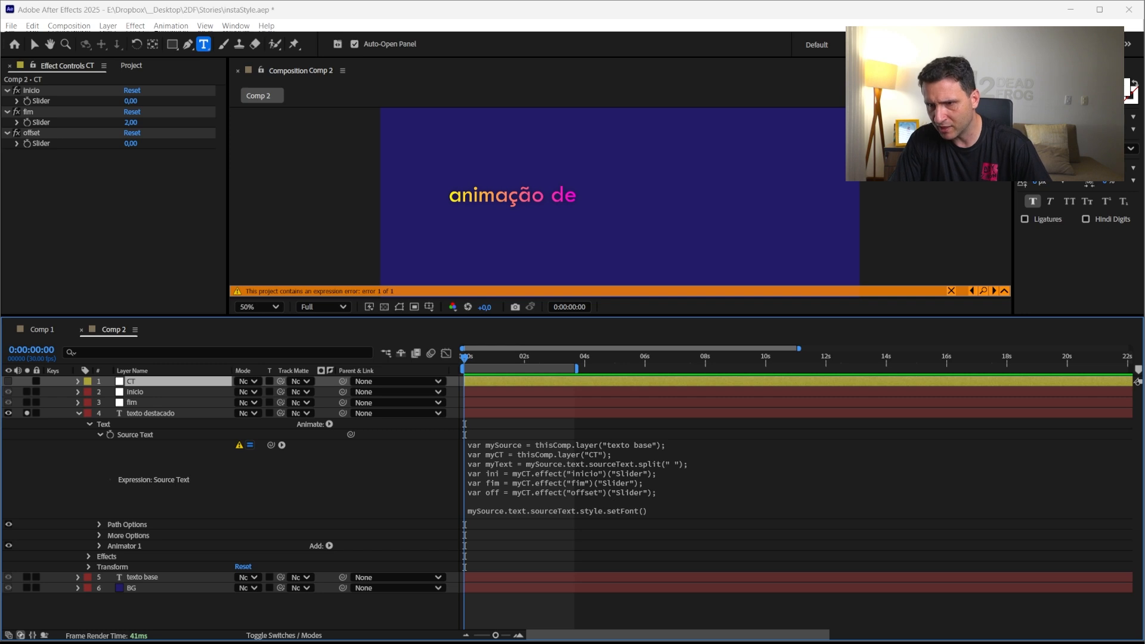
Paste "BookAntiqua-Italic" as the font name argument inside setFont() and apply the expression
{"action": "left_click", "coordinate": [667, 520]}
{"action": "left_click", "coordinate": [671, 512]}
{"action": "key", "text": "ctrl+v"}
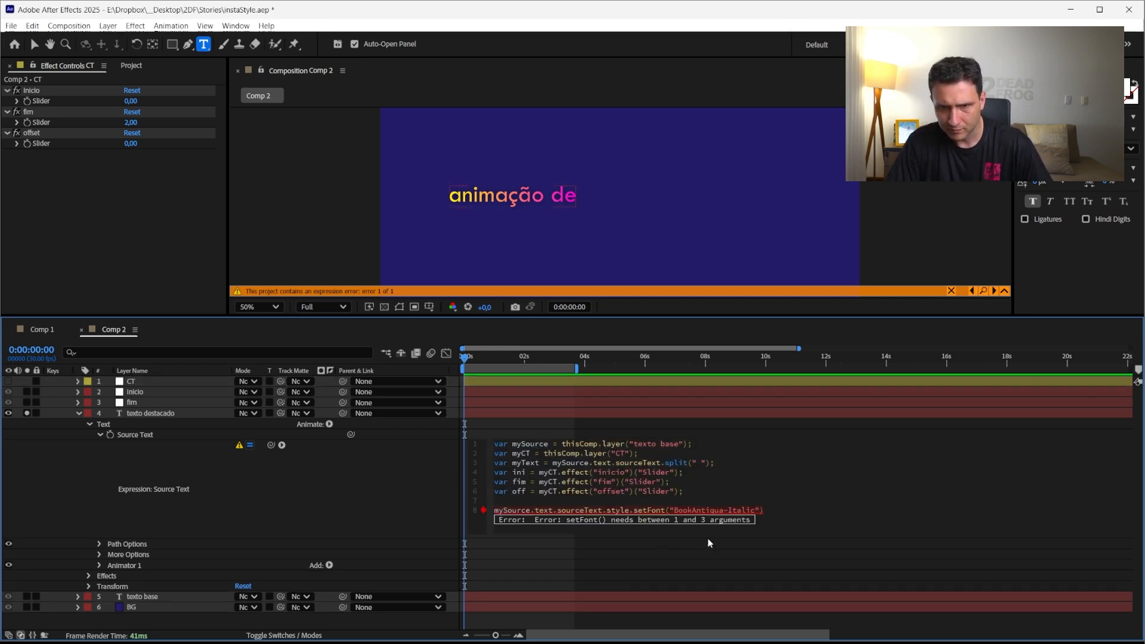
{"action": "left_click", "coordinate": [358, 527]}
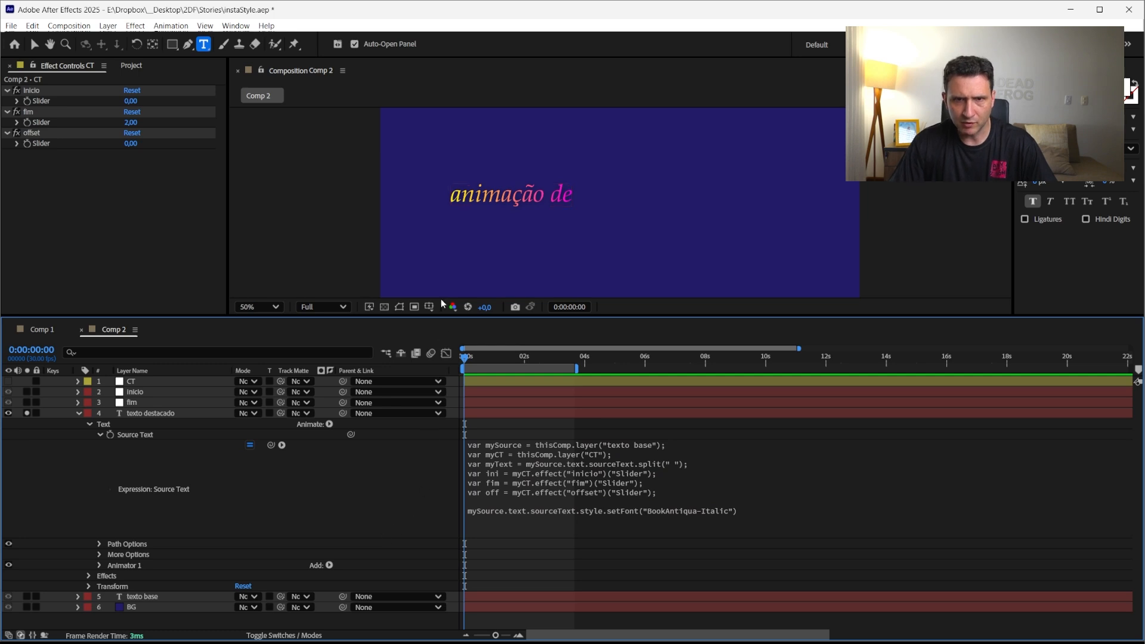
On the texto destacado layer, add character range arguments 0 and 11 after the font name in setFont()
{"action": "key", "text": "v"}
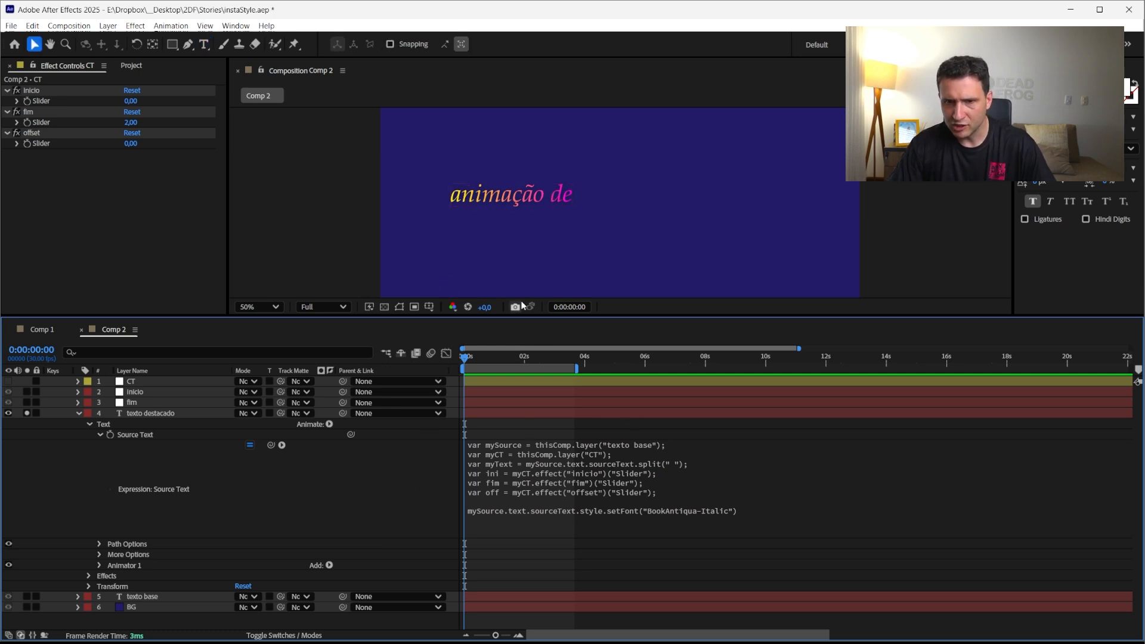
{"action": "left_click", "coordinate": [157, 414]}
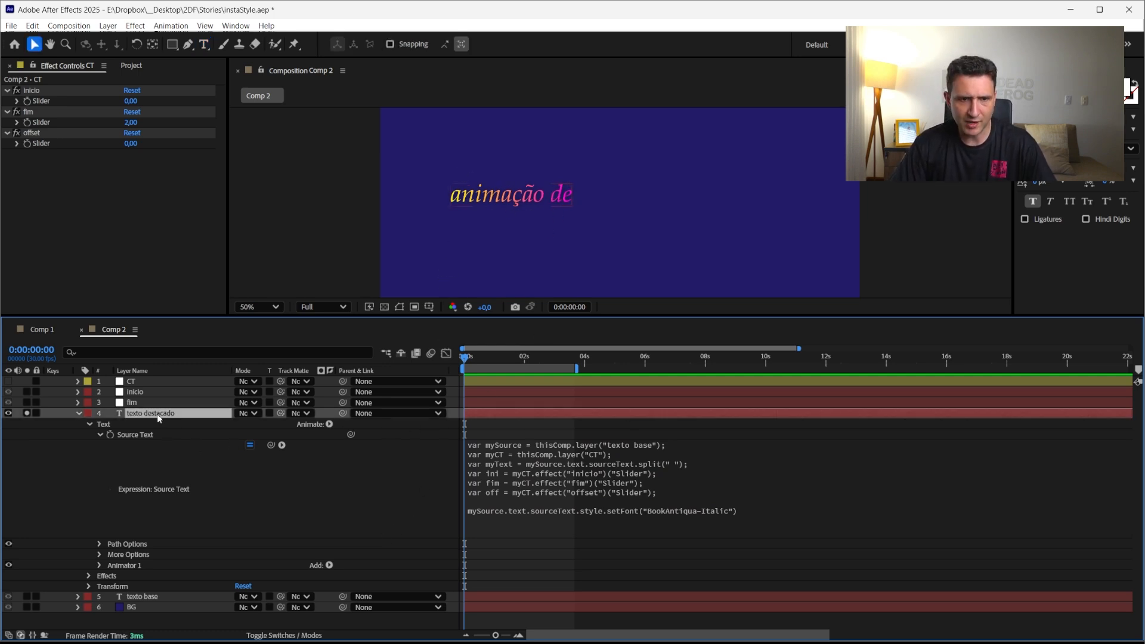
{"action": "left_click", "coordinate": [750, 515]}
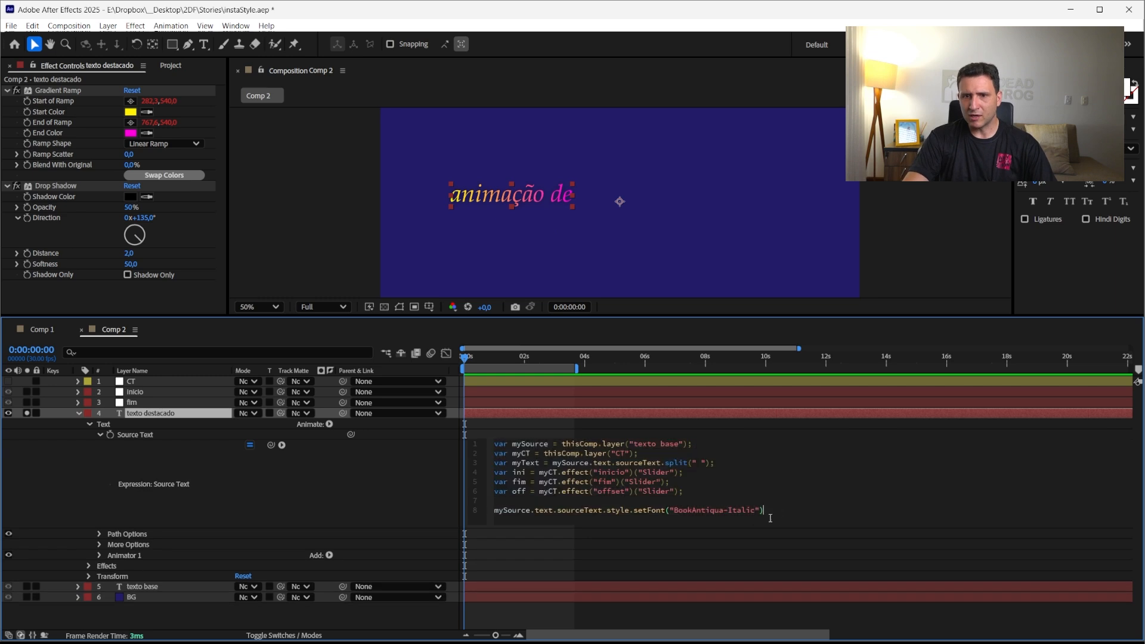
{"action": "type", "text": ","}
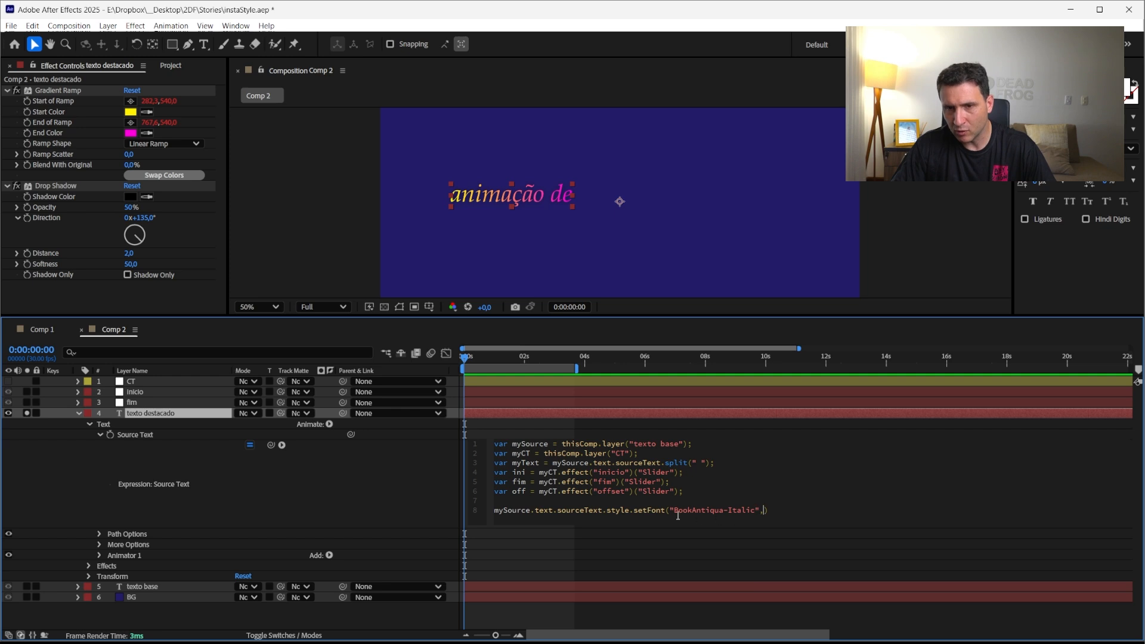
{"action": "left_click_drag", "start_coordinate": [769, 510], "coordinate": [628, 513]}
{"action": "left_click", "coordinate": [749, 511]}
{"action": "left_click", "coordinate": [765, 512]}
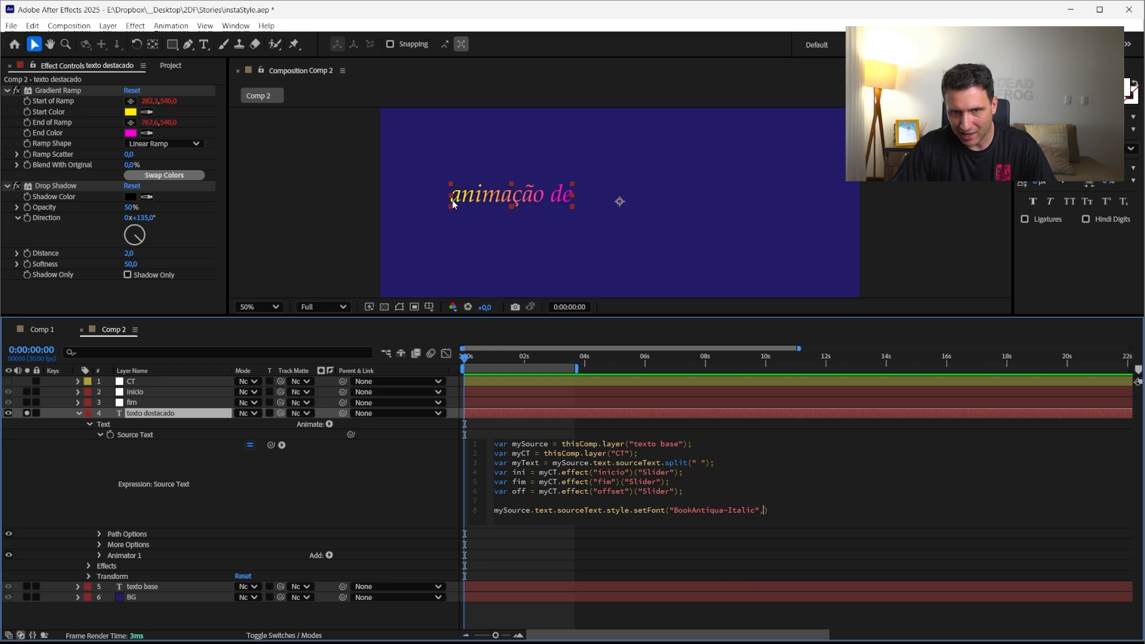
{"action": "type", "text": "0"}
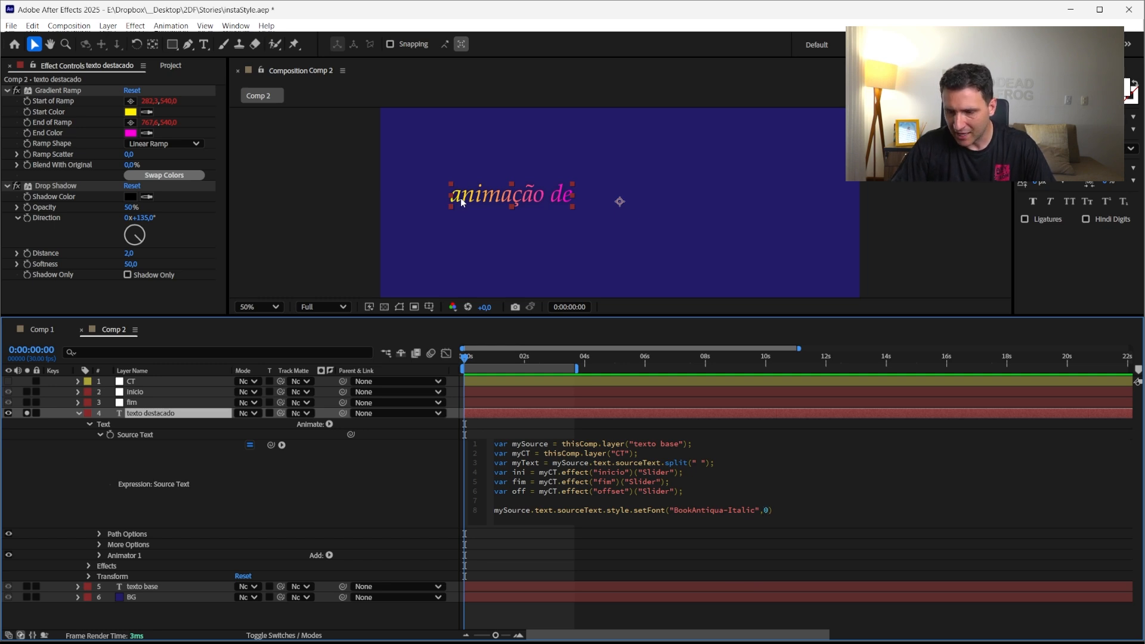
{"action": "type", "text": ","}
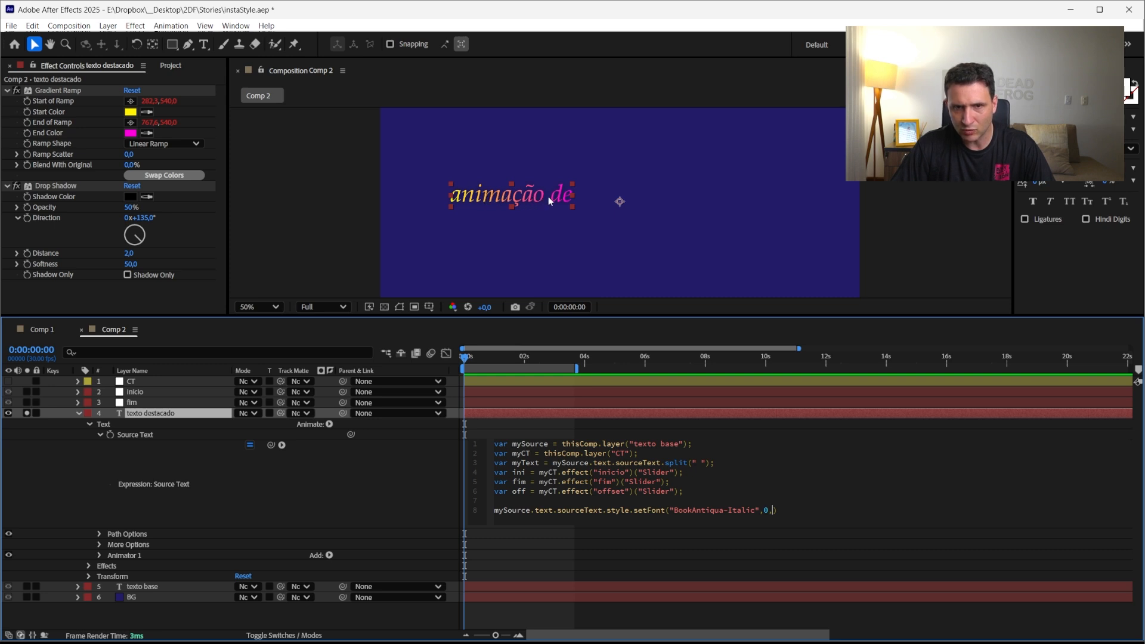
{"action": "type", "text": "10"}
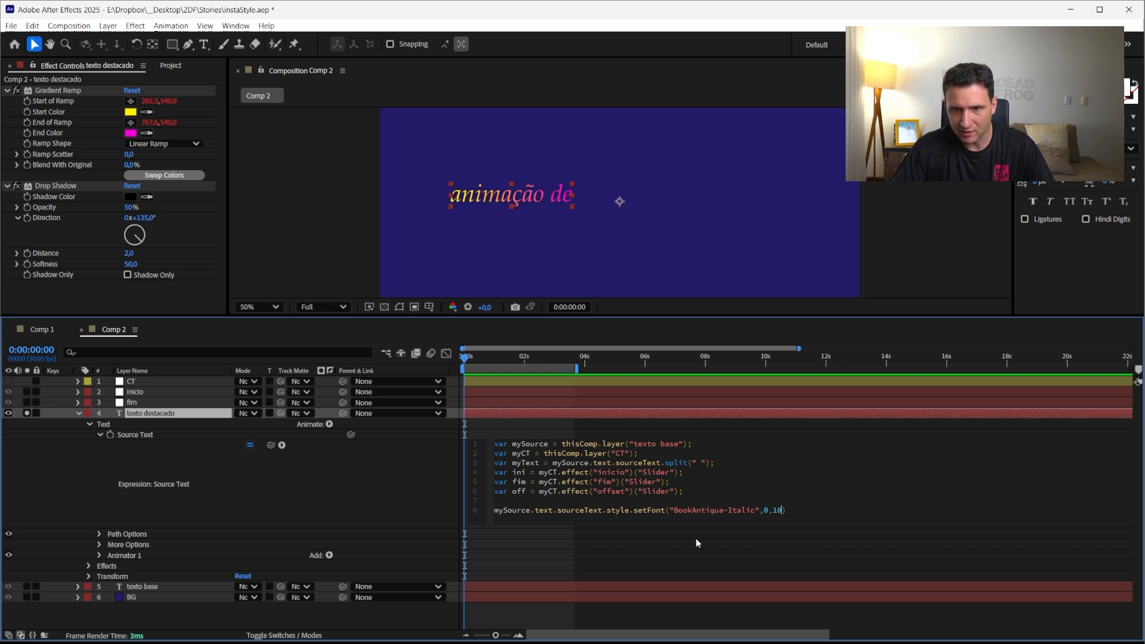
{"action": "left_click", "coordinate": [611, 542]}
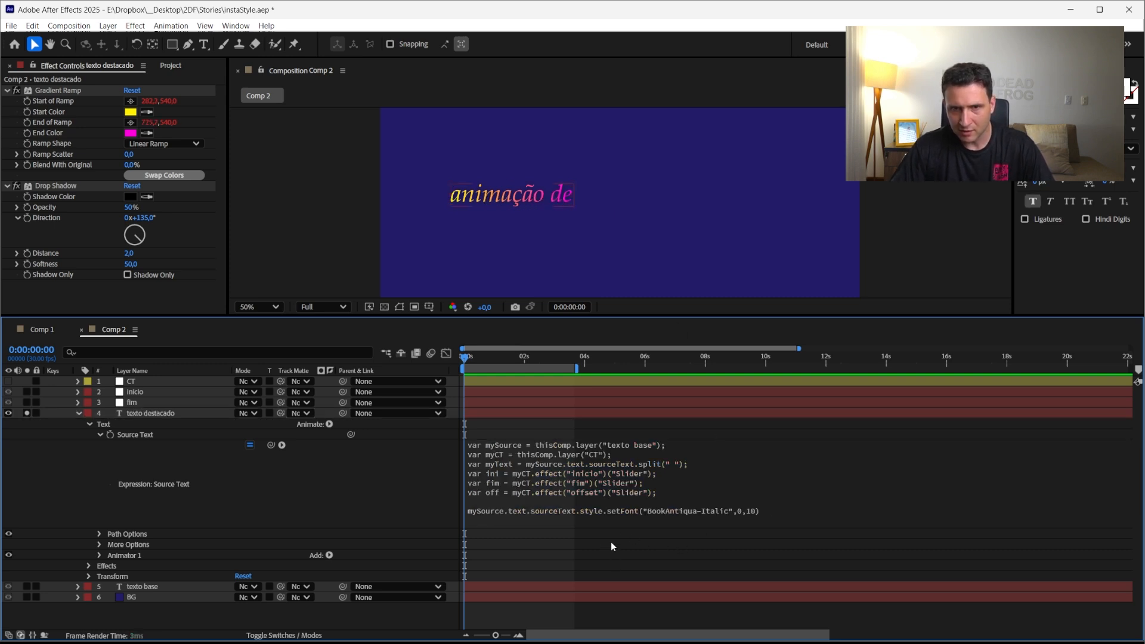
{"action": "left_click", "coordinate": [742, 512]}
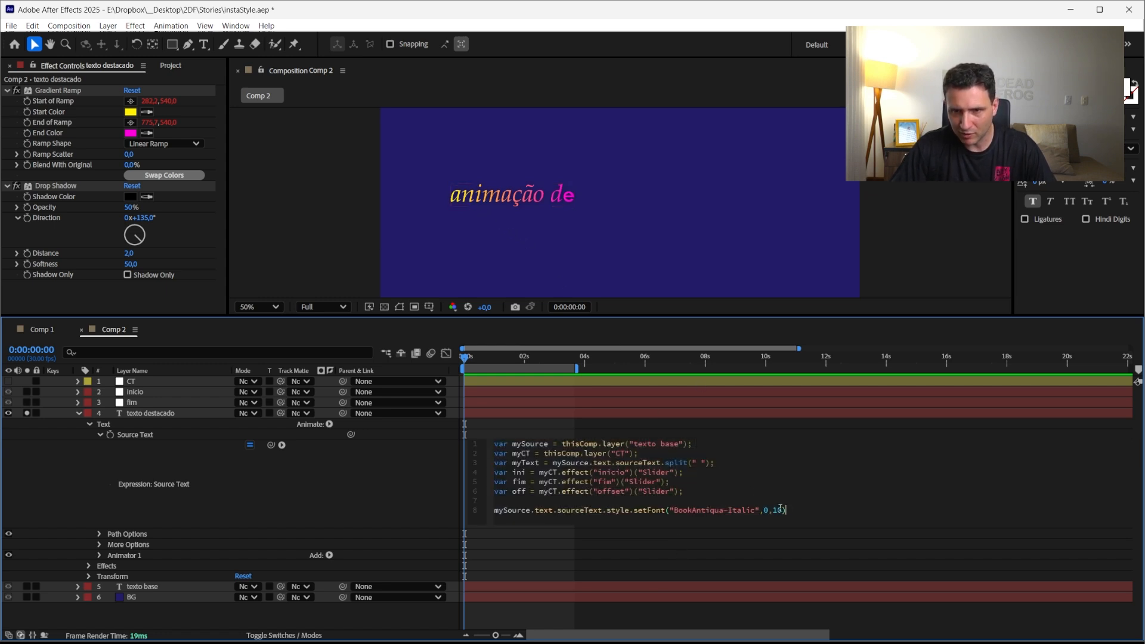
{"action": "key", "text": "shift+Right"}
{"action": "type", "text": "1"}
{"action": "left_click", "coordinate": [749, 550]}
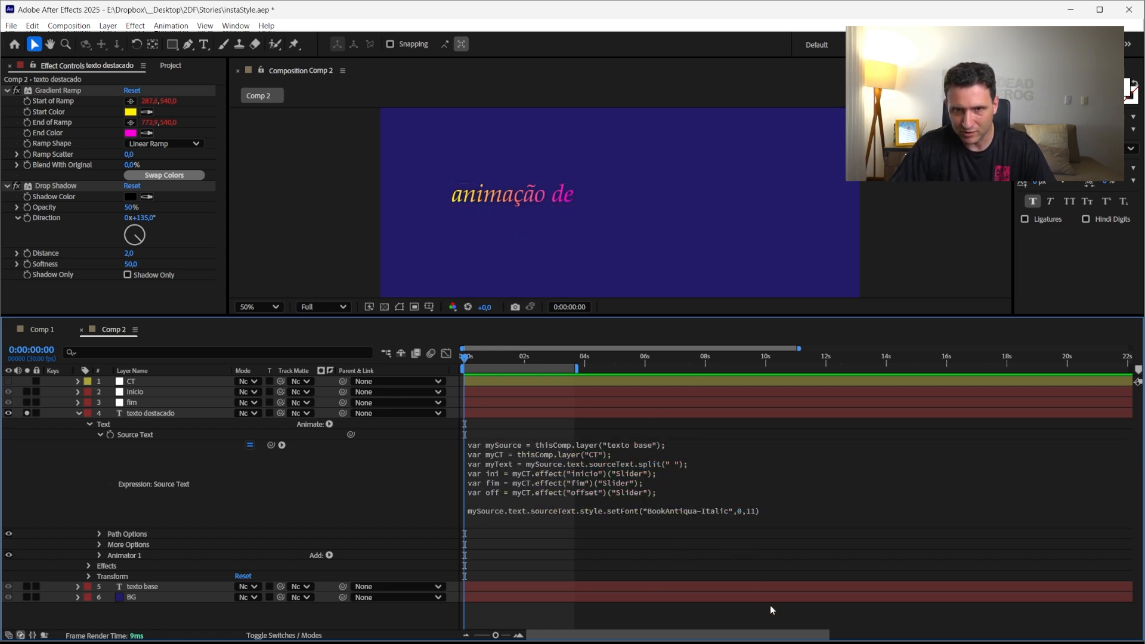
Hide and reshow the texto destacado layer to compare it with the base text
{"action": "left_click", "coordinate": [26, 413]}
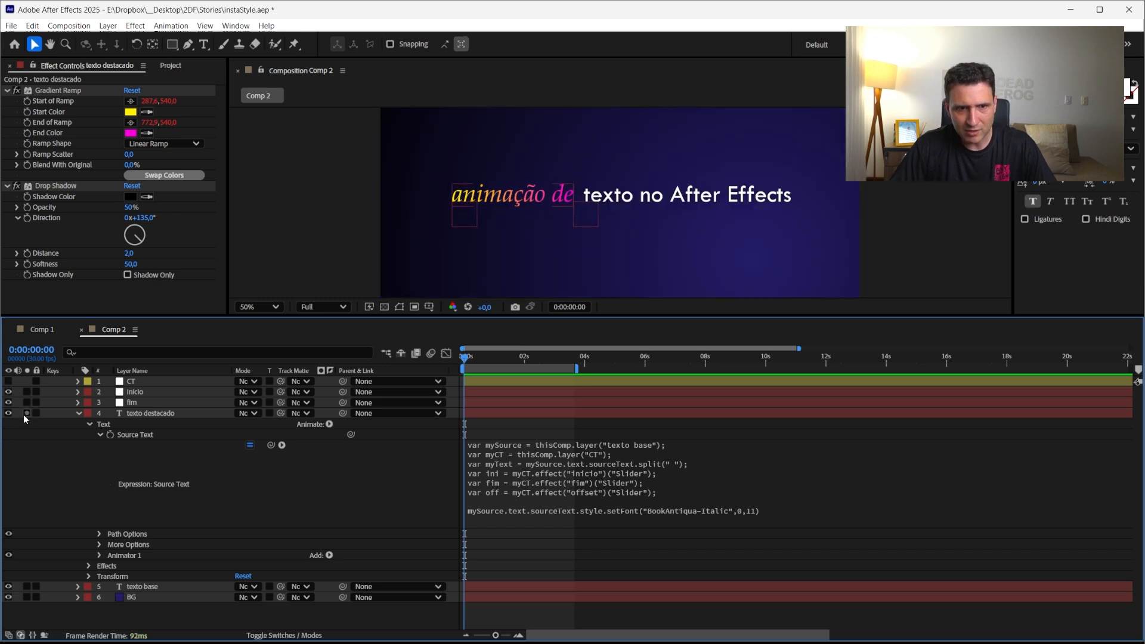
{"action": "left_click", "coordinate": [27, 413]}
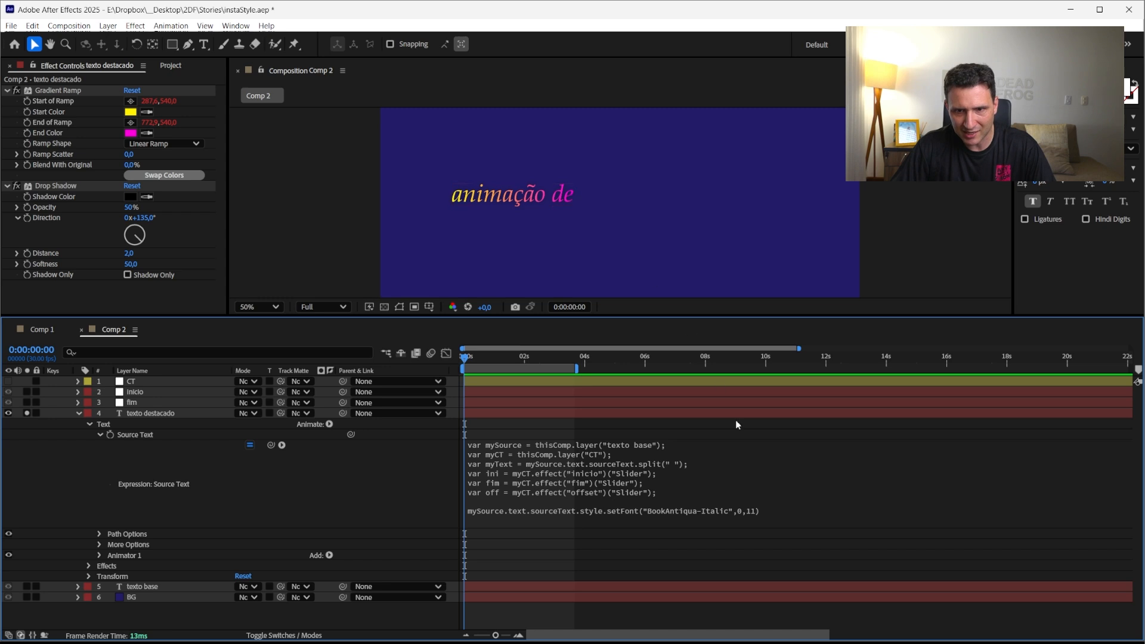
Try changing the setFont start index argument to 1
{"action": "left_click", "coordinate": [751, 513]}
{"action": "double_click", "coordinate": [765, 510]}
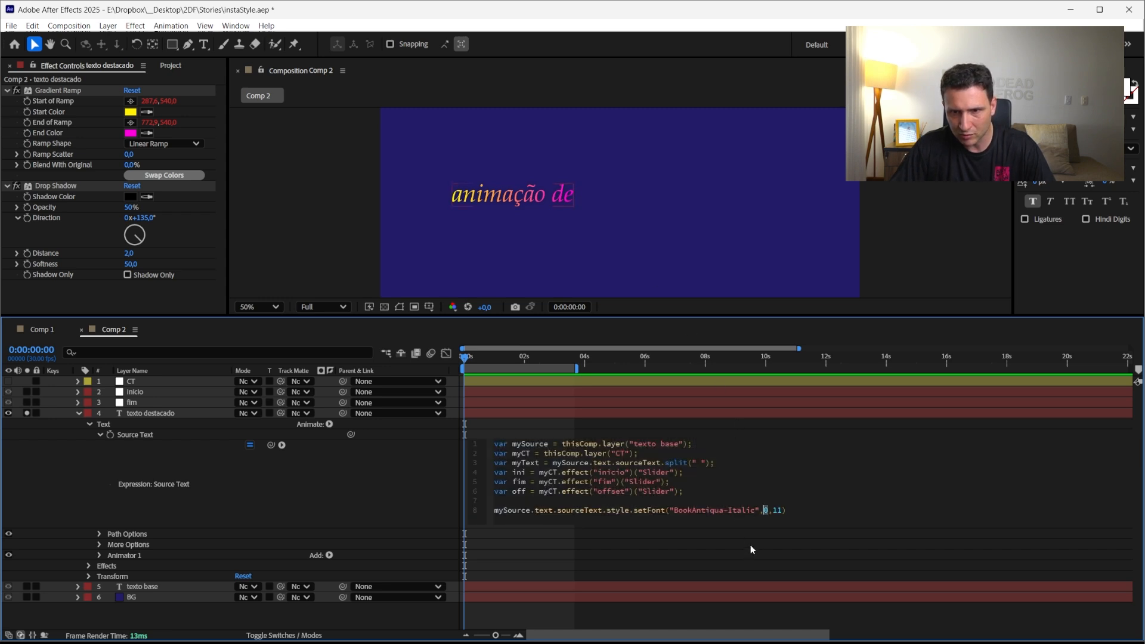
{"action": "type", "text": "1"}
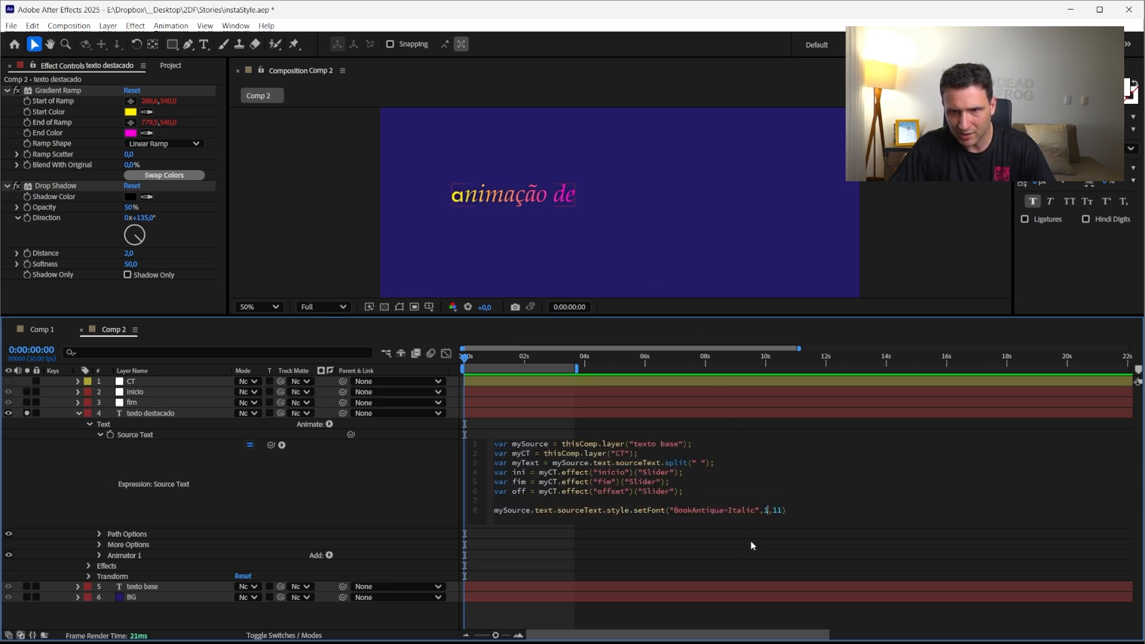
{"action": "type", "text": "0"}
{"action": "left_click", "coordinate": [753, 544]}
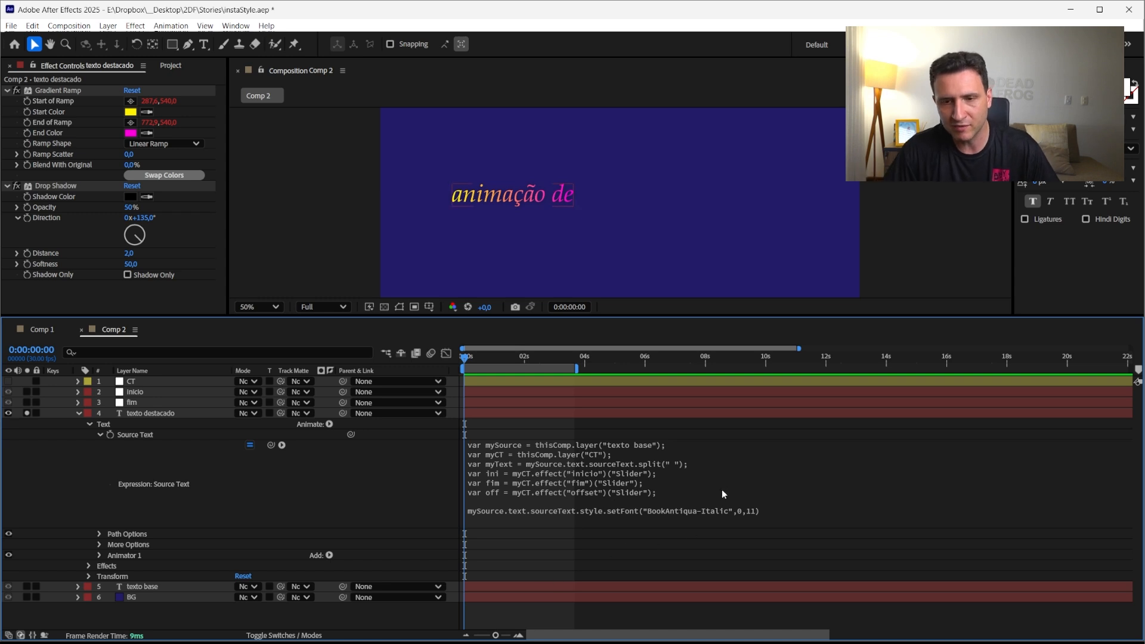
{"action": "left_click", "coordinate": [735, 512]}
{"action": "left_click", "coordinate": [741, 510]}
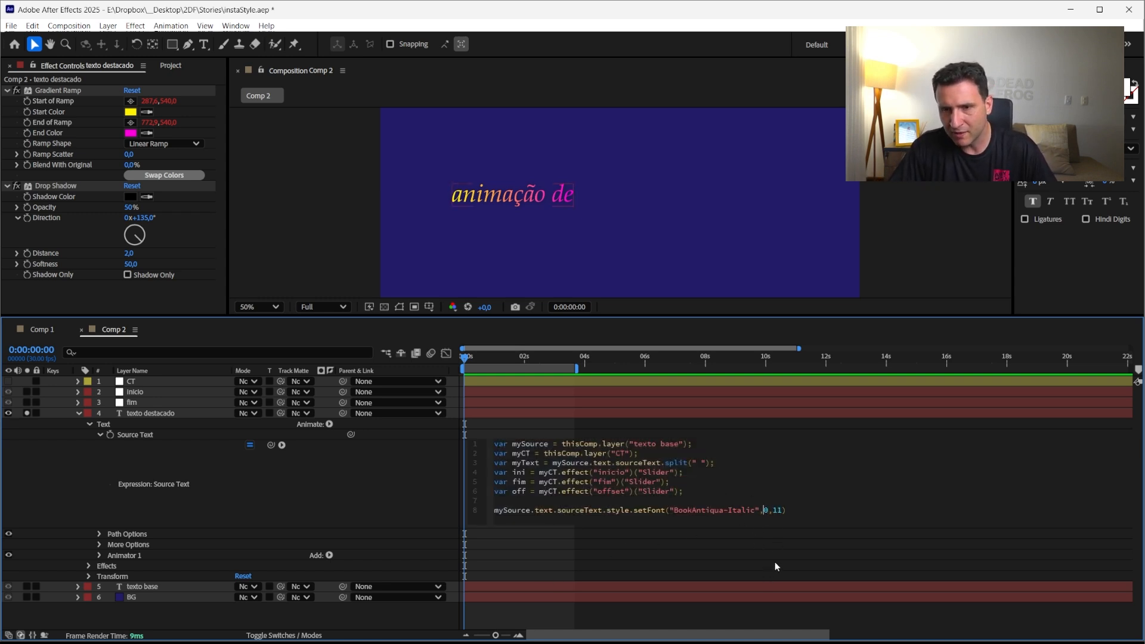
{"action": "key", "text": "Right"}
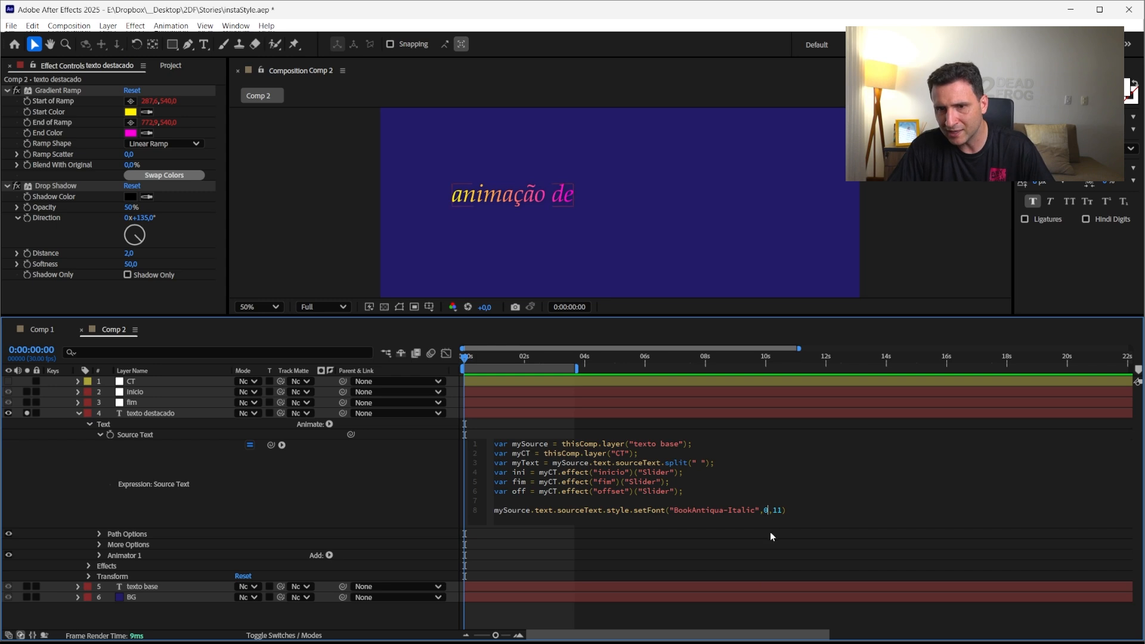
{"action": "left_click", "coordinate": [649, 552]}
Set the CT layer's inicio slider to 1
{"action": "left_click", "coordinate": [132, 381]}
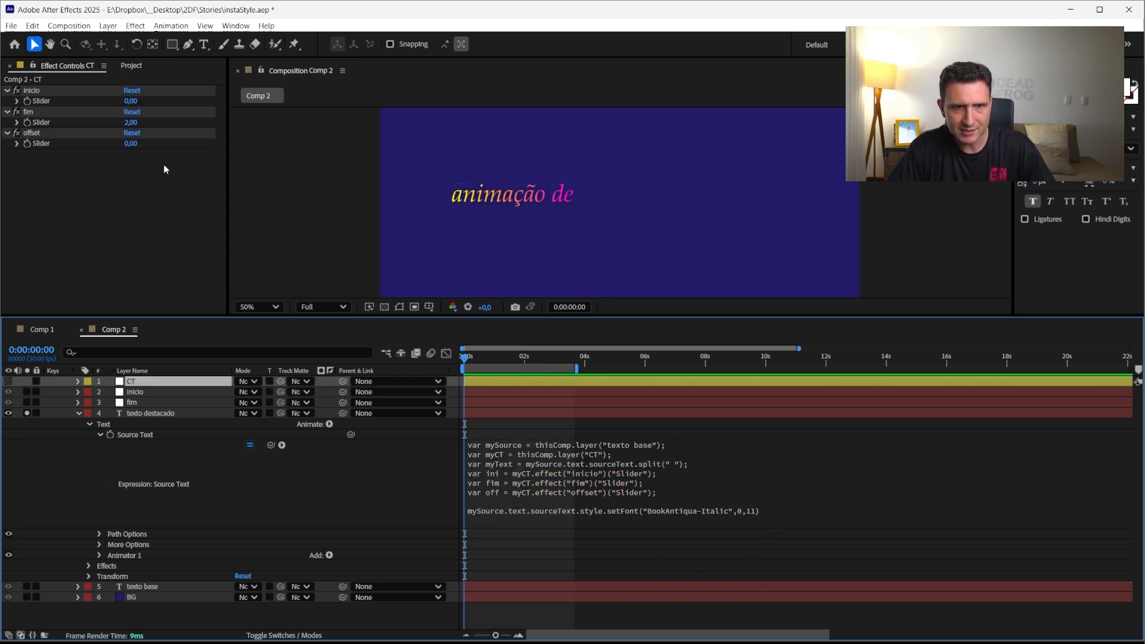
{"action": "left_click", "coordinate": [131, 101]}
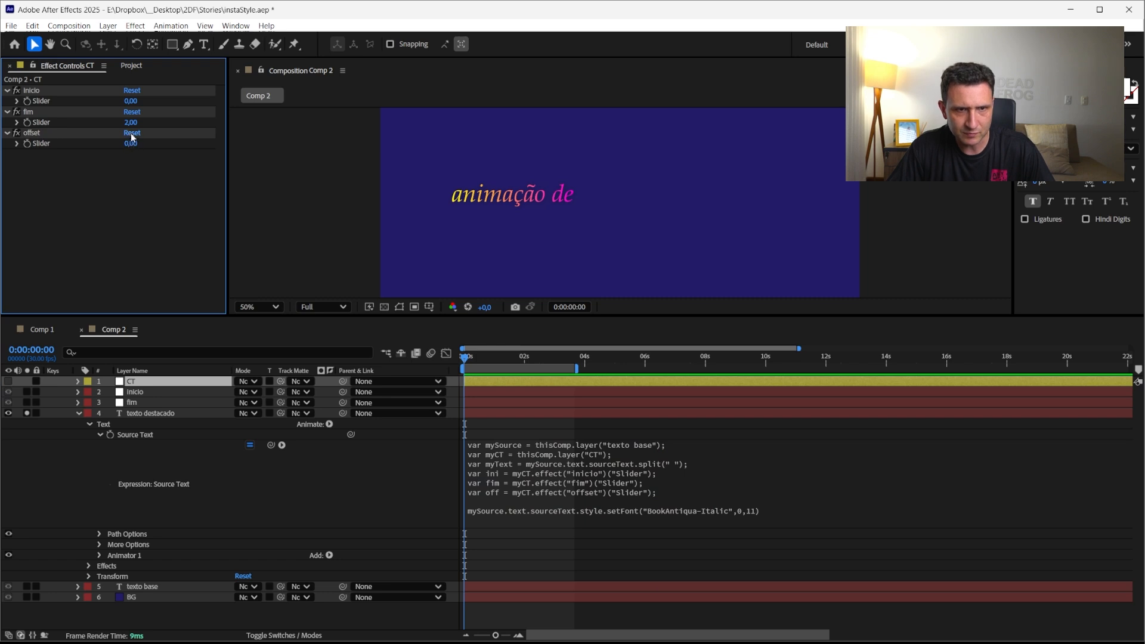
{"action": "type", "text": "1"}
{"action": "key", "text": "Return"}
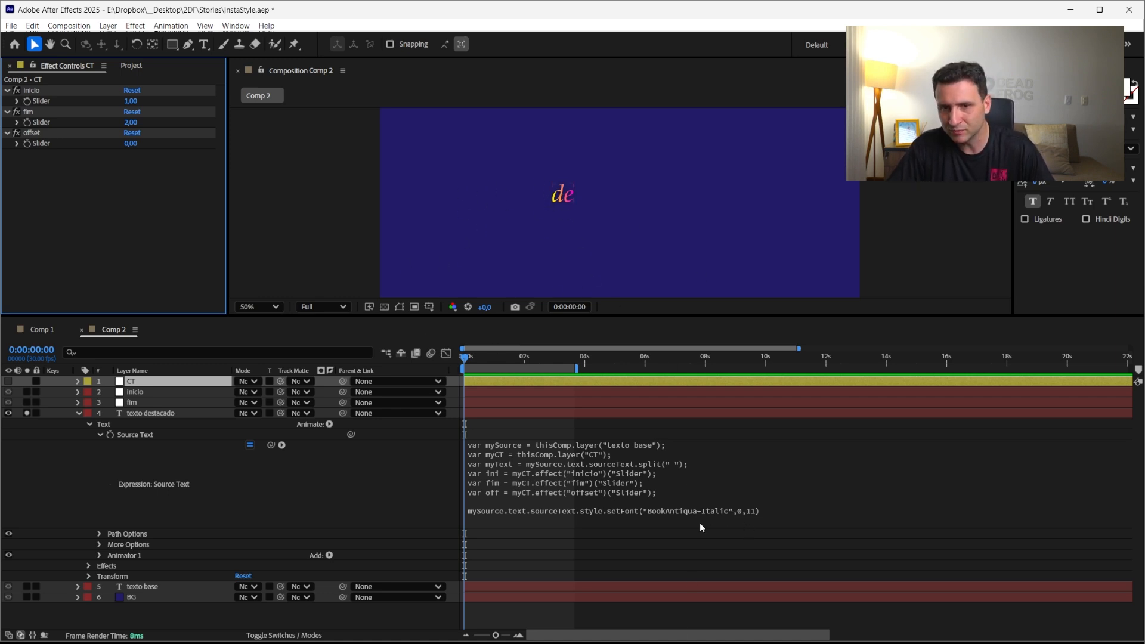
Change the setFont start index argument to 10 in the texto destacado Source Text expression
{"action": "left_click", "coordinate": [742, 510]}
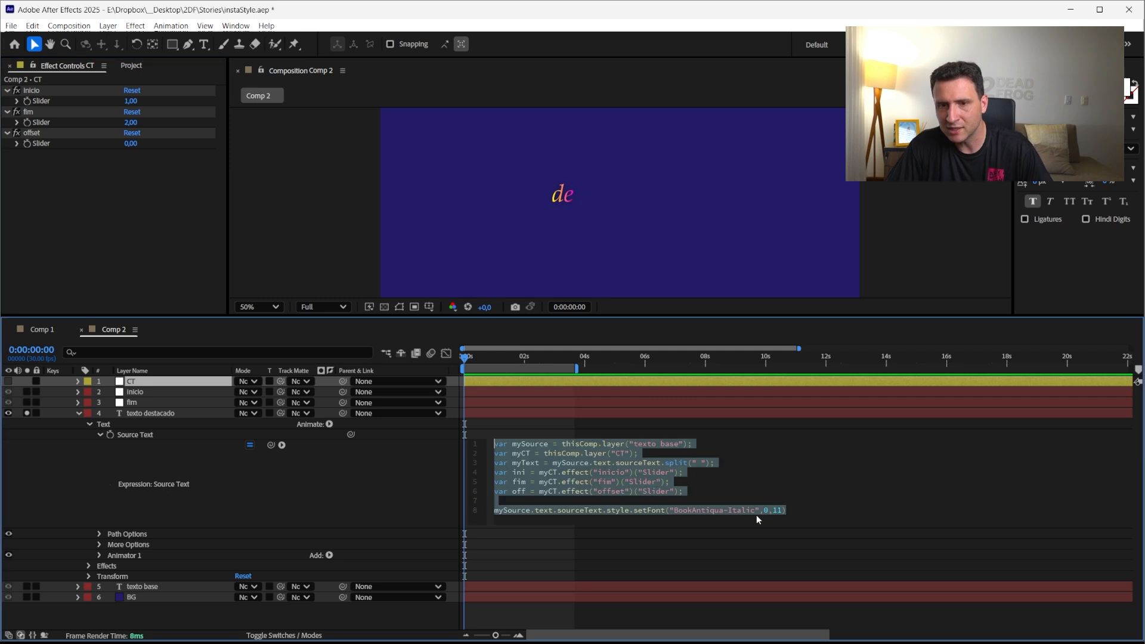
{"action": "left_click", "coordinate": [765, 510]}
{"action": "type", "text": "1"}
{"action": "left_click", "coordinate": [747, 544]}
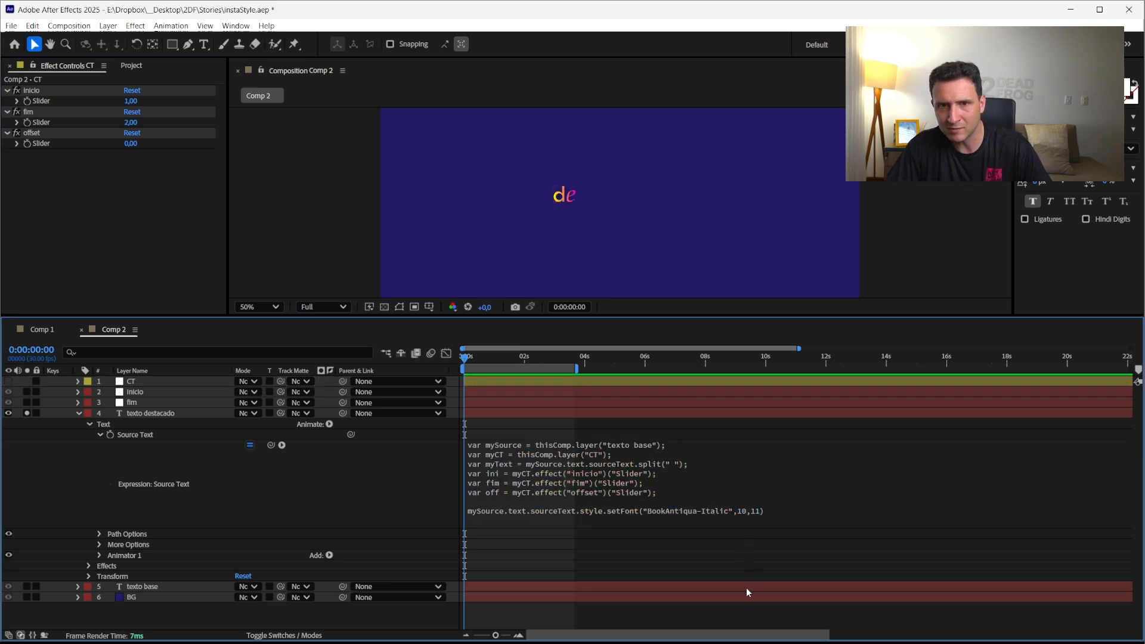
Change the setFont start index argument to 9
{"action": "left_click", "coordinate": [746, 509]}
{"action": "double_click", "coordinate": [768, 511]}
{"action": "type", "text": "9"}
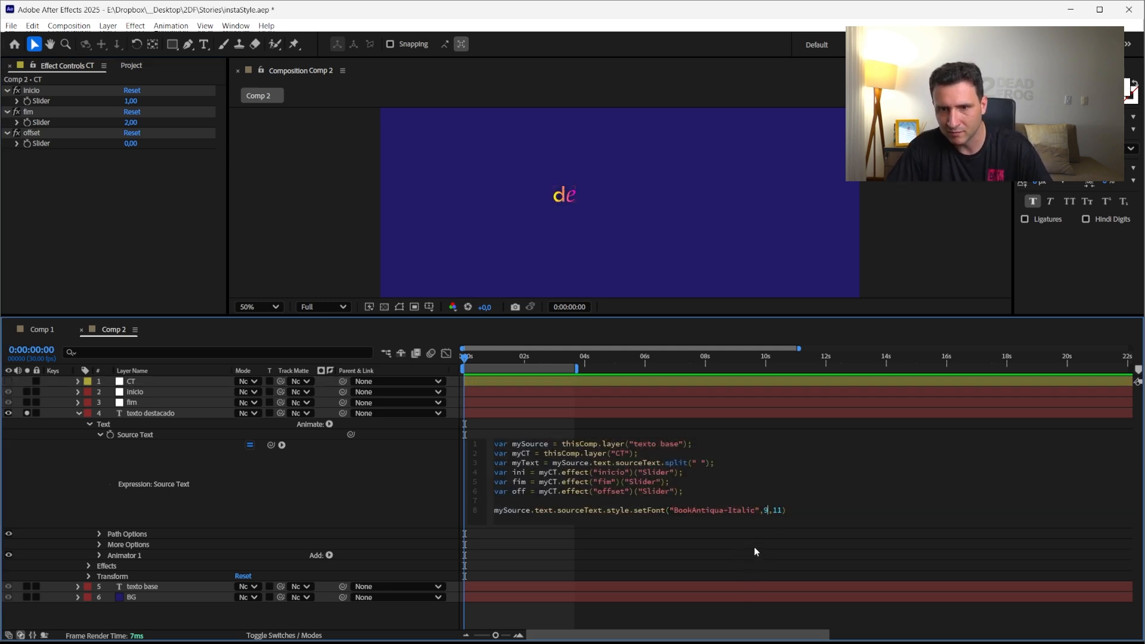
{"action": "left_click", "coordinate": [754, 552]}
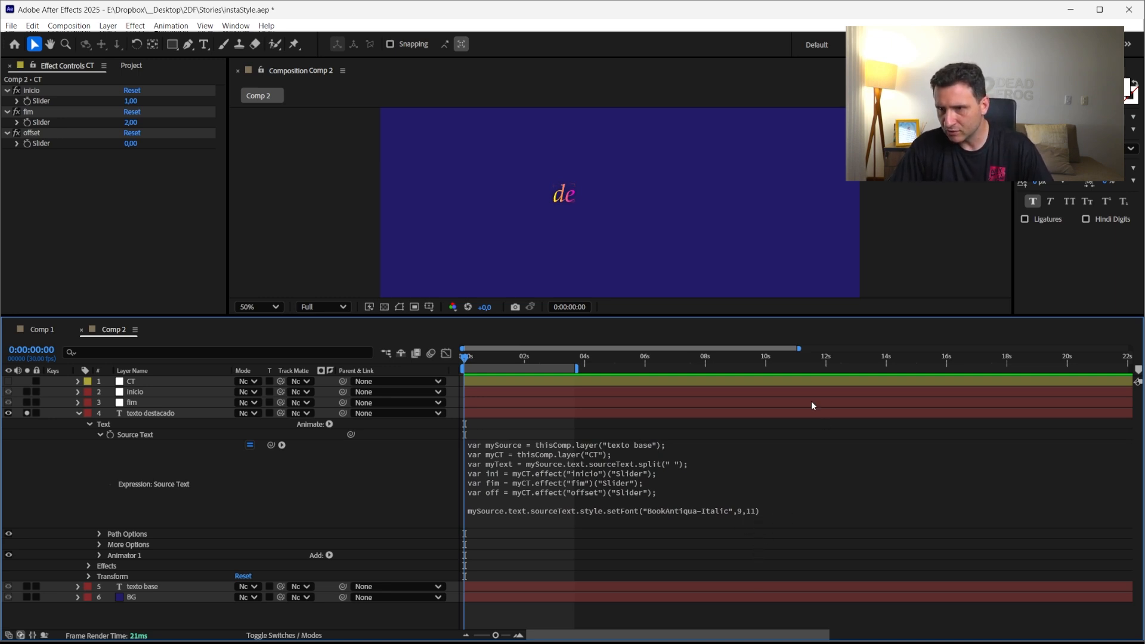
Add a new expression line declaring var myStart = indexOf("de") below the offset variable
{"action": "left_click", "coordinate": [621, 496]}
{"action": "left_click", "coordinate": [658, 488]}
{"action": "key", "text": "Return"}
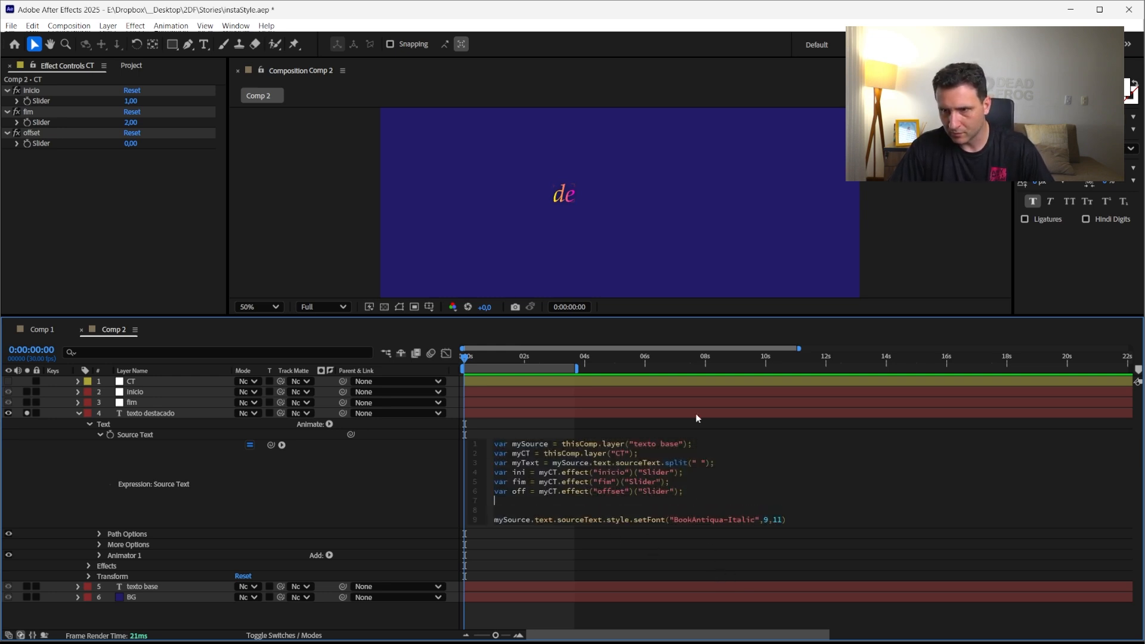
{"action": "key", "text": "Return"}
{"action": "key", "text": "Up"}
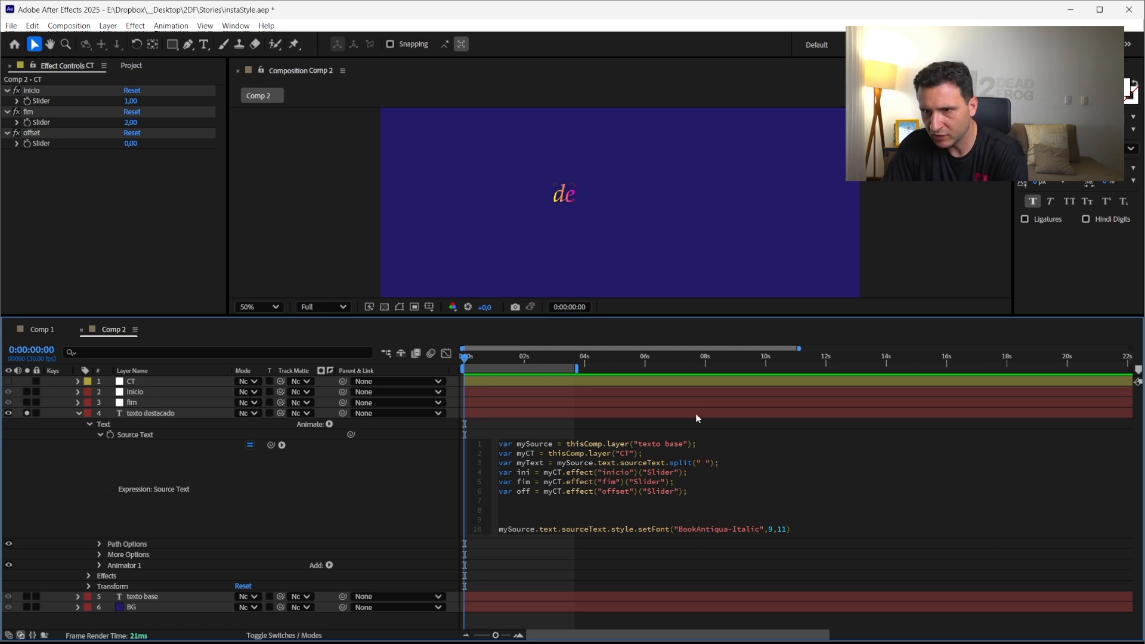
{"action": "type", "text": "va"}
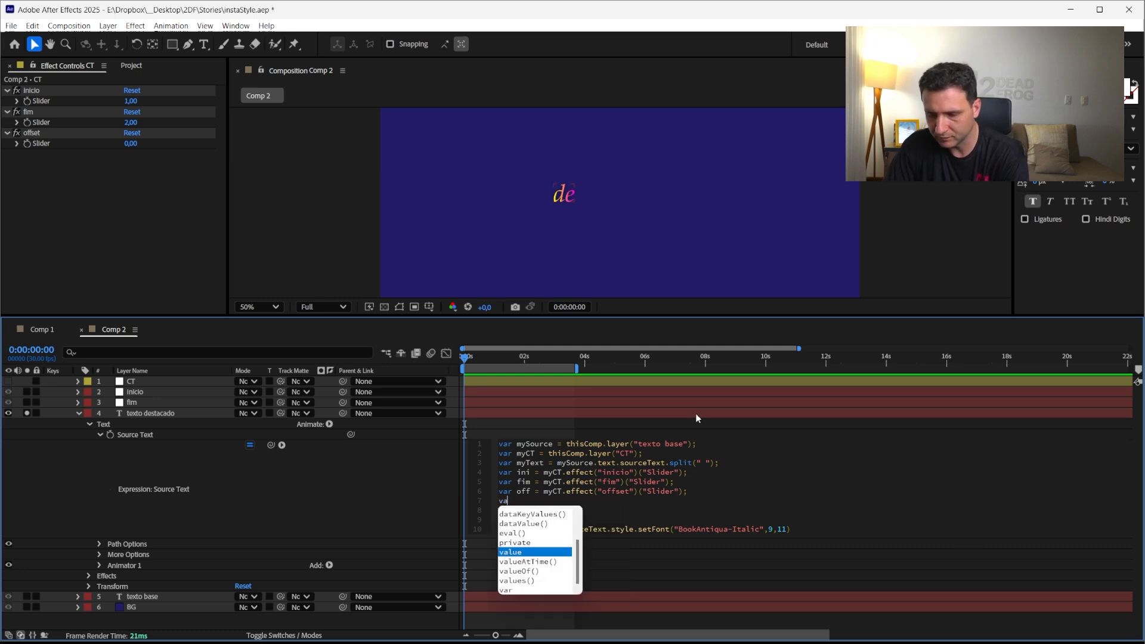
{"action": "type", "text": "r "}
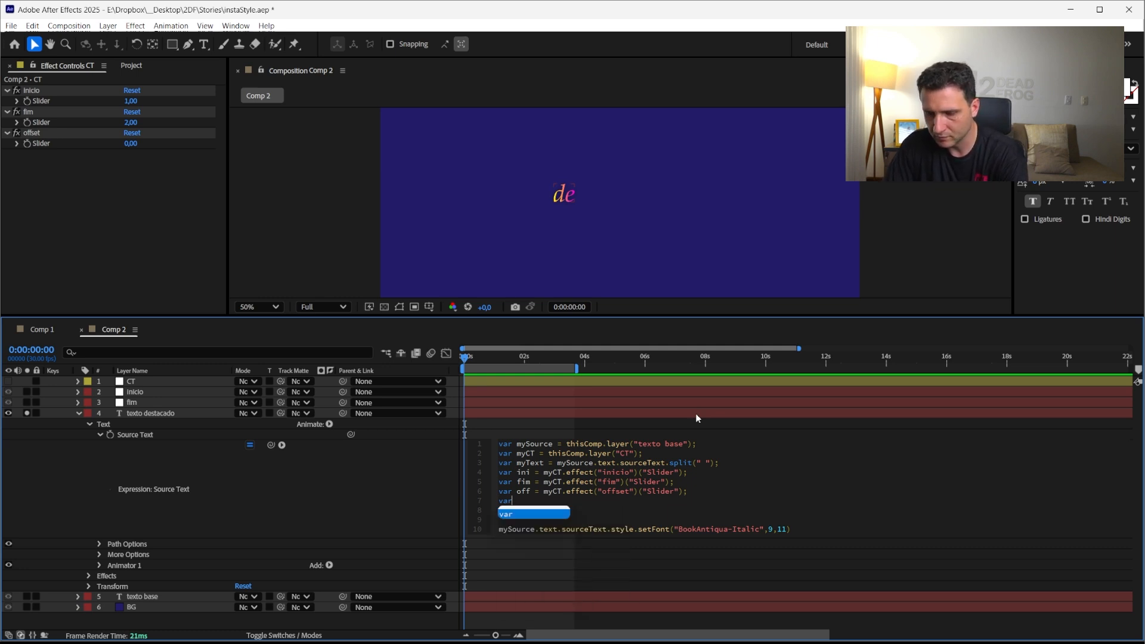
{"action": "type", "text": "mySyar"}
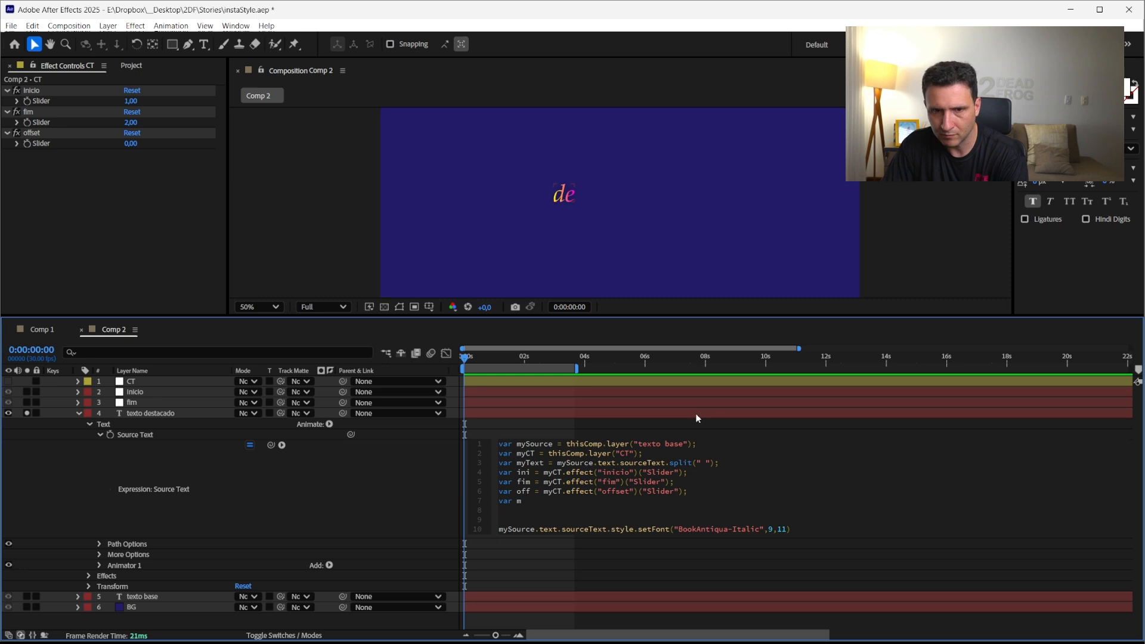
{"action": "key", "text": "BackSpace"}
{"action": "key", "text": "BackSpace"}
{"action": "key", "text": "BackSpace"}
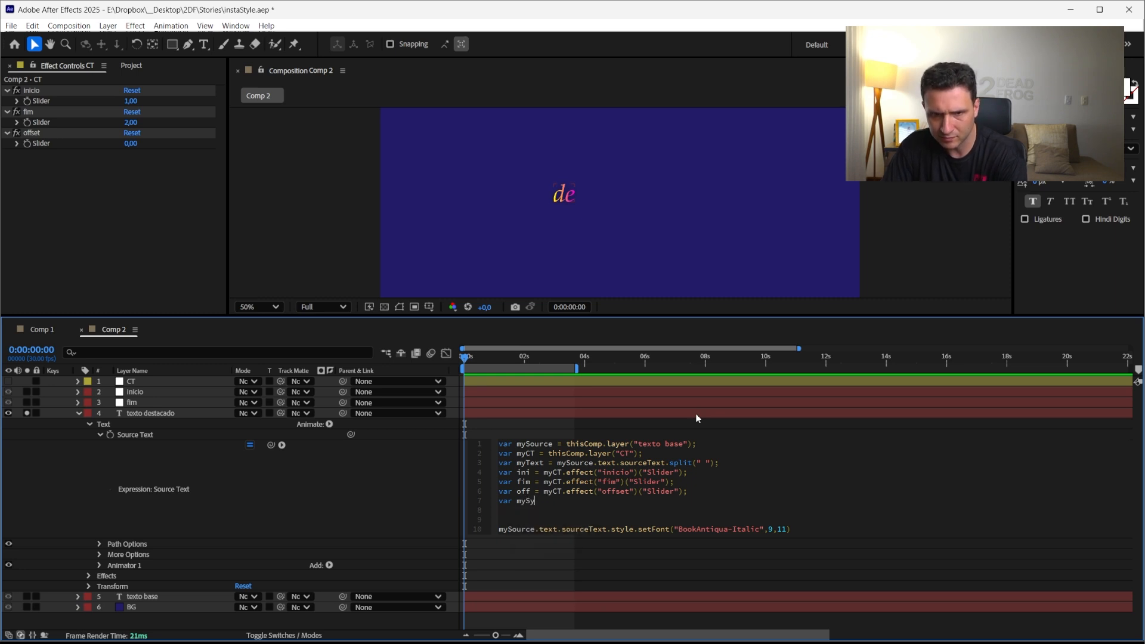
{"action": "type", "text": "tart = i"}
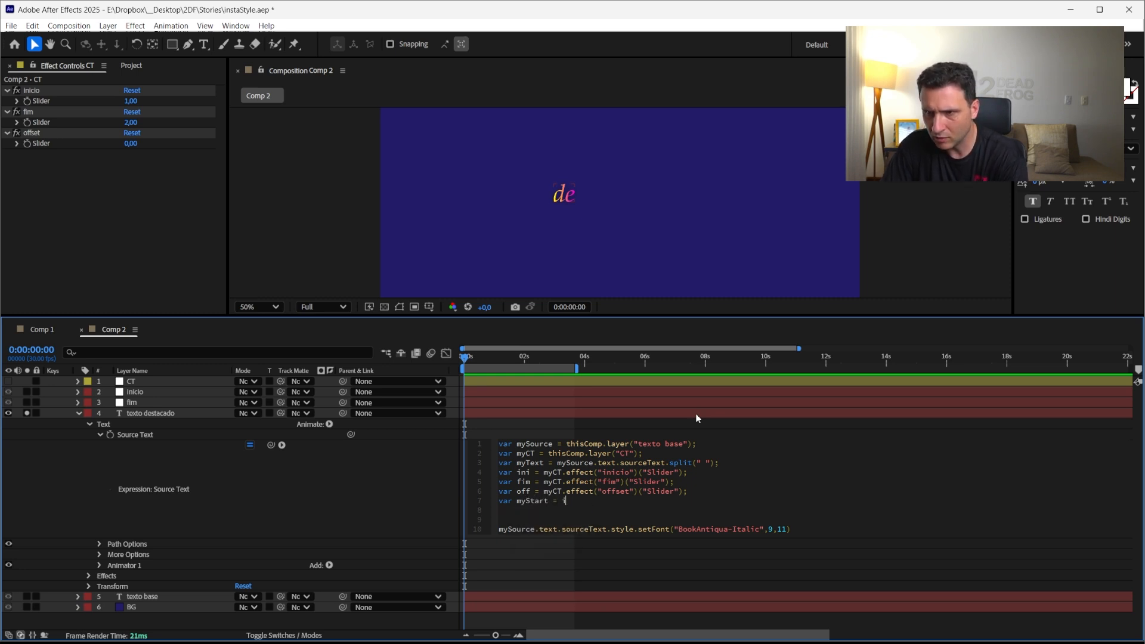
{"action": "type", "text": "ndexOf"}
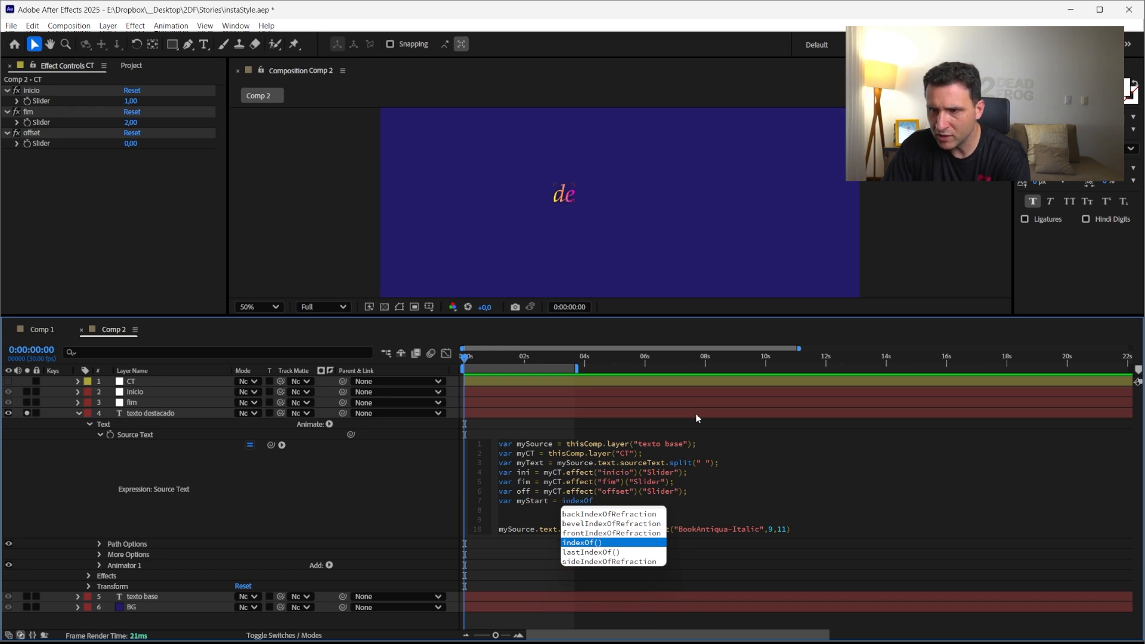
{"action": "key", "text": "Return"}
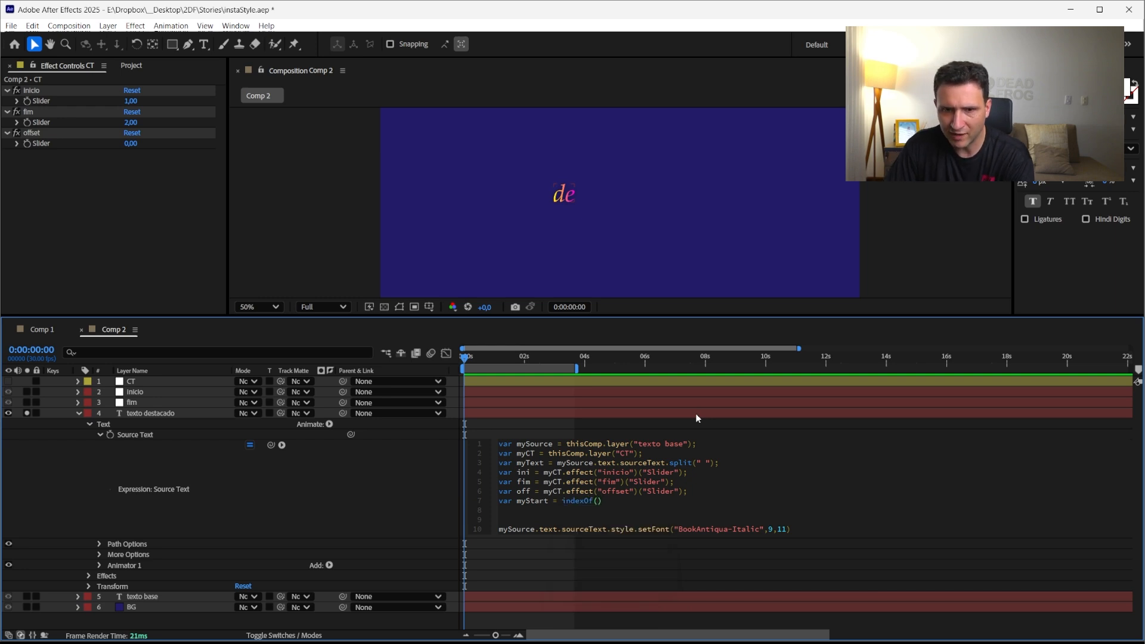
{"action": "key", "text": "KP_Enter"}
{"action": "left_click", "coordinate": [605, 502]}
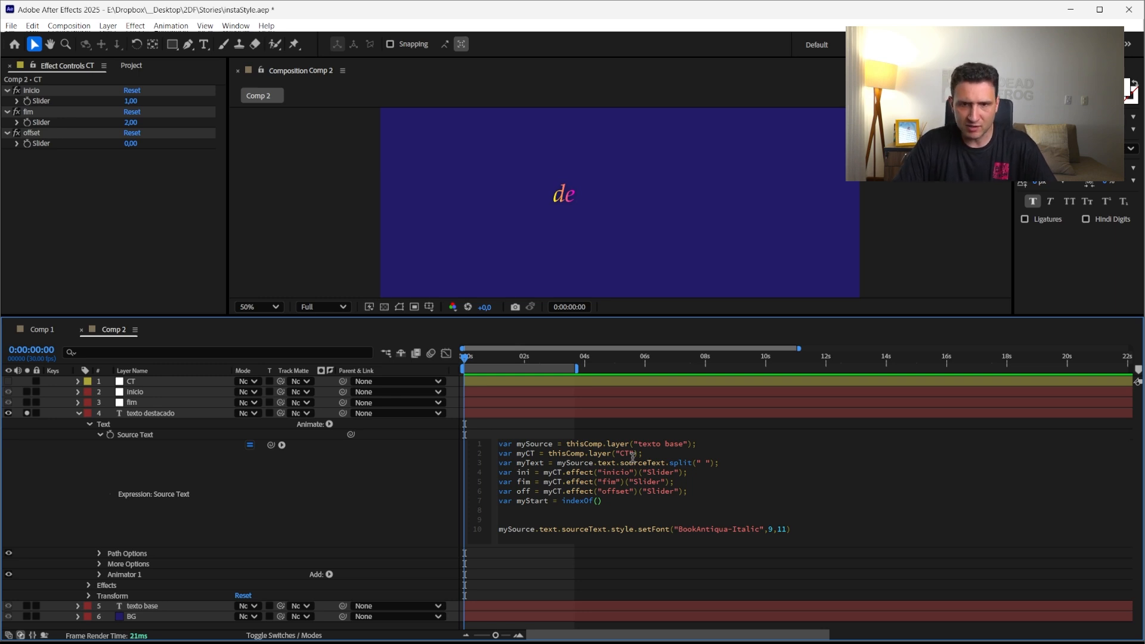
{"action": "type", "text": "\""}
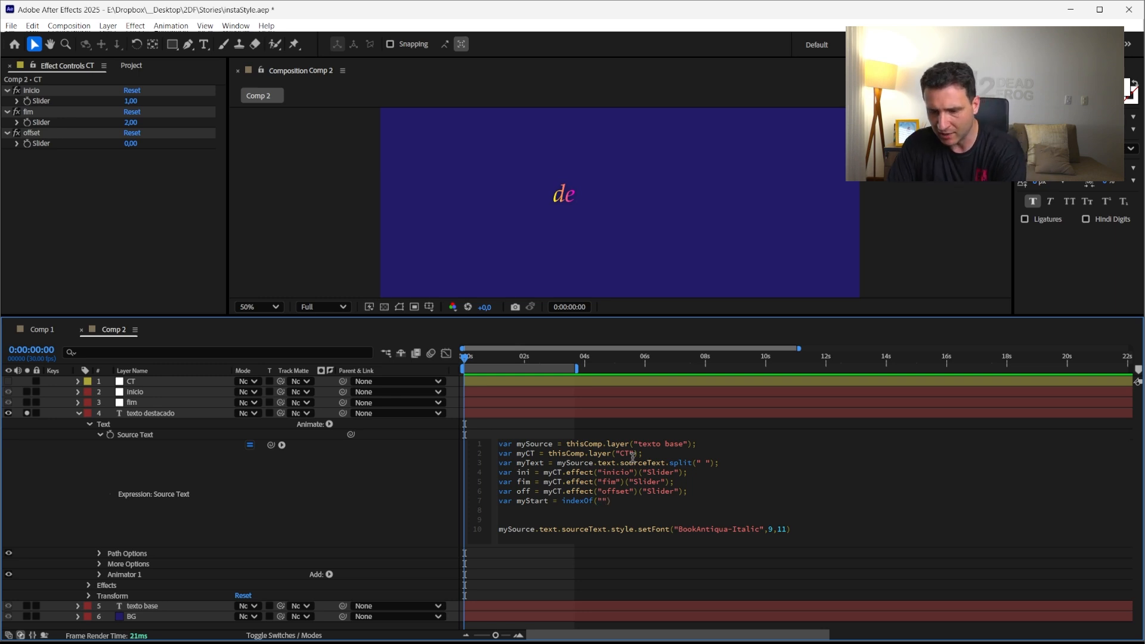
{"action": "type", "text": "de"}
Comment out the setFont line and add a final line outputting myStart
{"action": "double_click", "coordinate": [535, 504]}
{"action": "key", "text": "ctrl+c"}
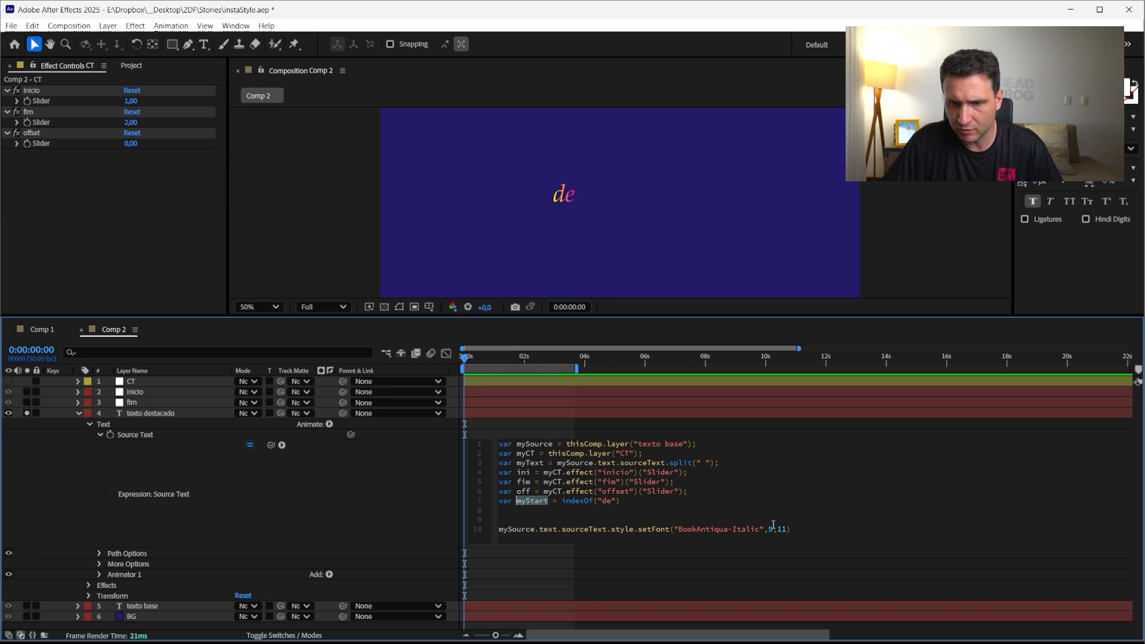
{"action": "left_click", "coordinate": [799, 535]}
{"action": "key", "text": "Return"}
{"action": "key", "text": "ctrl+v"}
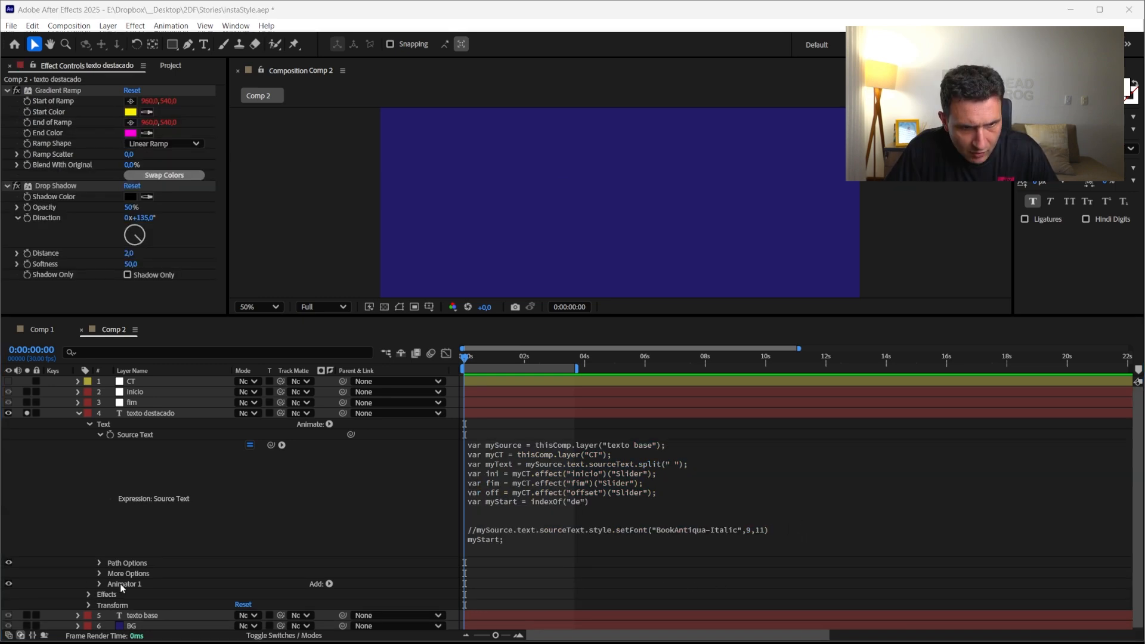
Switch off Animator 1 on the texto destacado layer
{"action": "left_click", "coordinate": [121, 584]}
{"action": "left_click", "coordinate": [9, 584]}
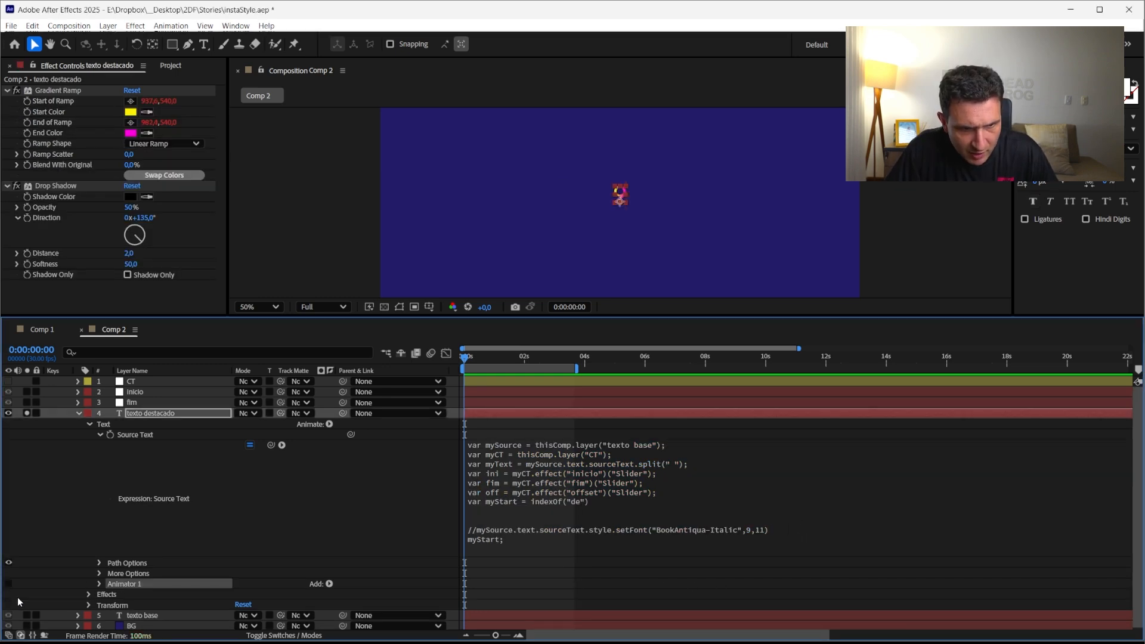
{"action": "left_click", "coordinate": [267, 511]}
Turn off the Source Text expression to compare the output with the original text
{"action": "left_click", "coordinate": [551, 503]}
{"action": "left_click", "coordinate": [551, 503]}
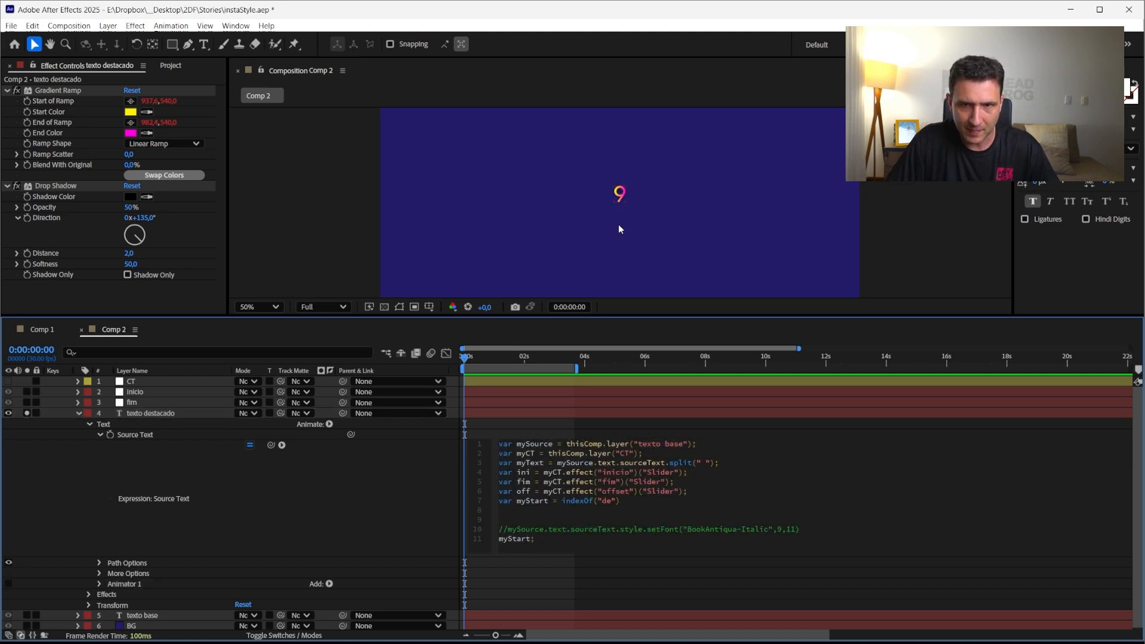
{"action": "left_click", "coordinate": [250, 446]}
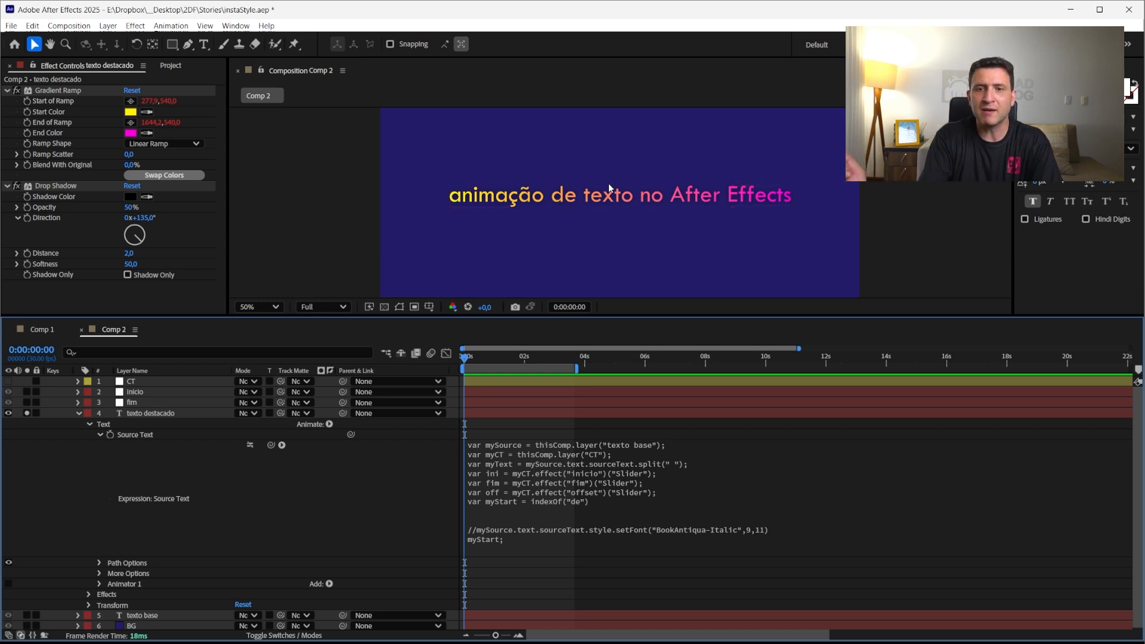
Change the indexOf search string to "texto"
{"action": "left_click", "coordinate": [565, 548]}
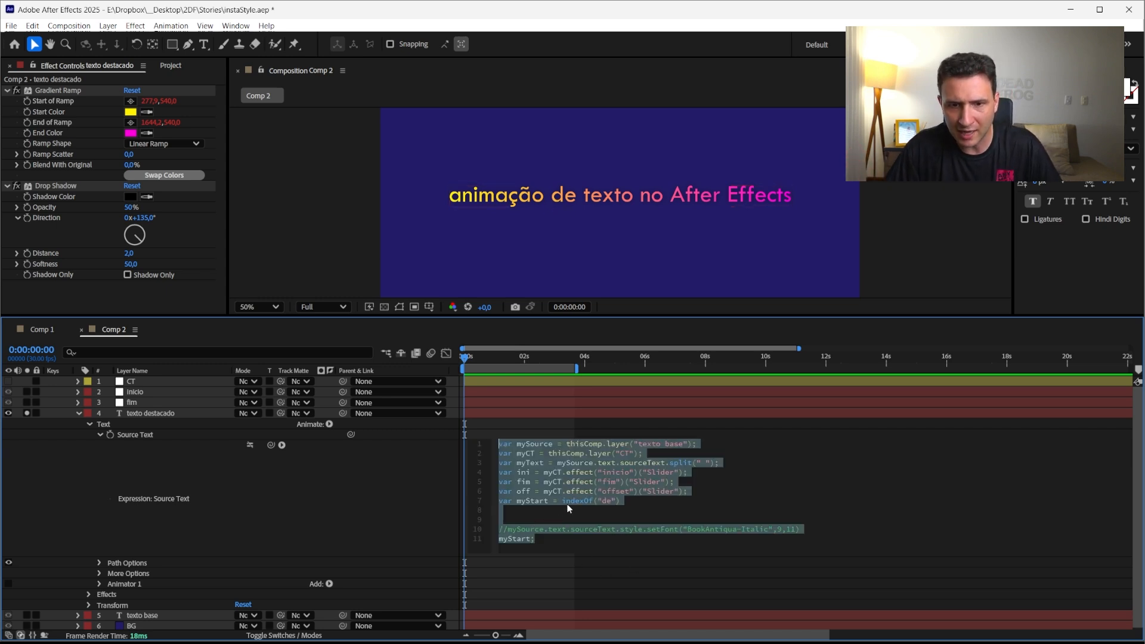
{"action": "double_click", "coordinate": [607, 500]}
{"action": "type", "text": "texto"}
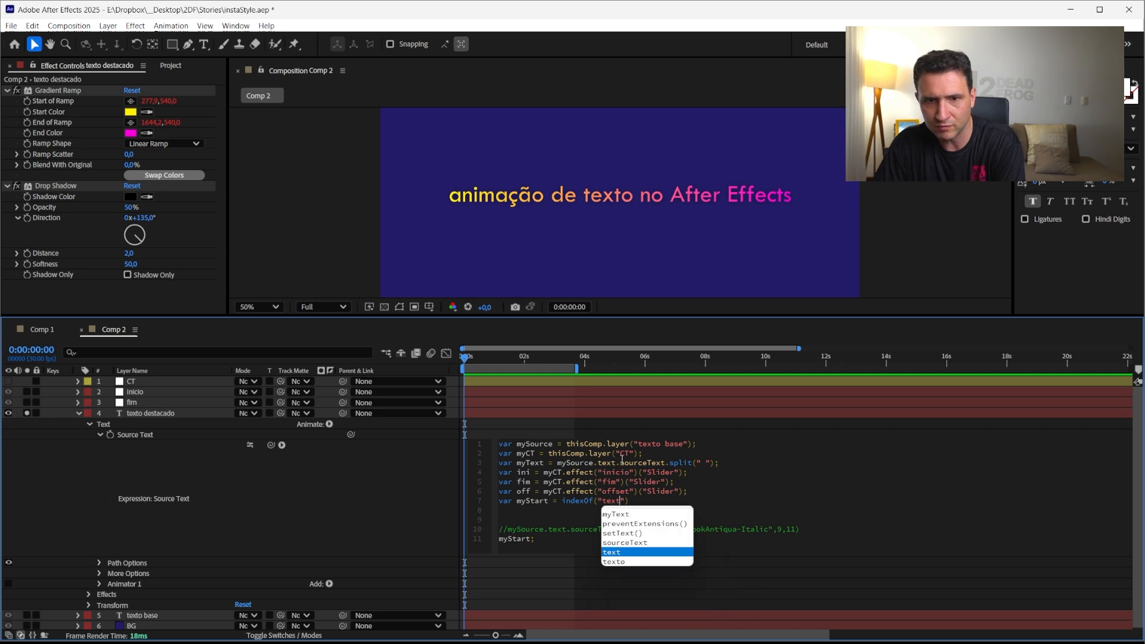
{"action": "left_click", "coordinate": [337, 520]}
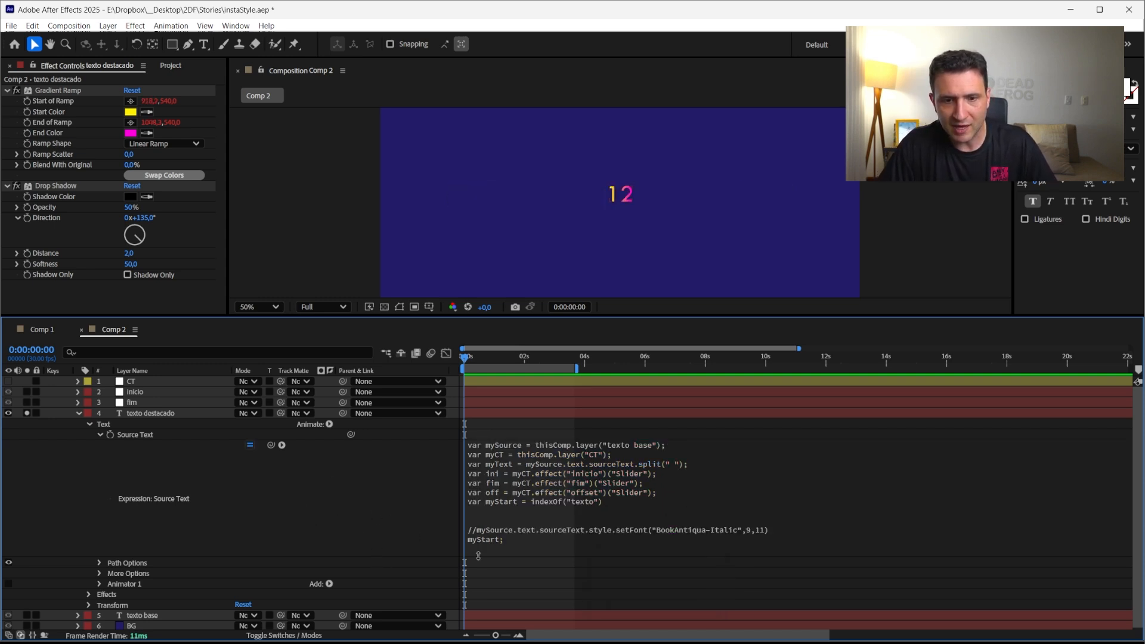
Replace the final myStart output line with myText to display the split word array
{"action": "left_click", "coordinate": [250, 446]}
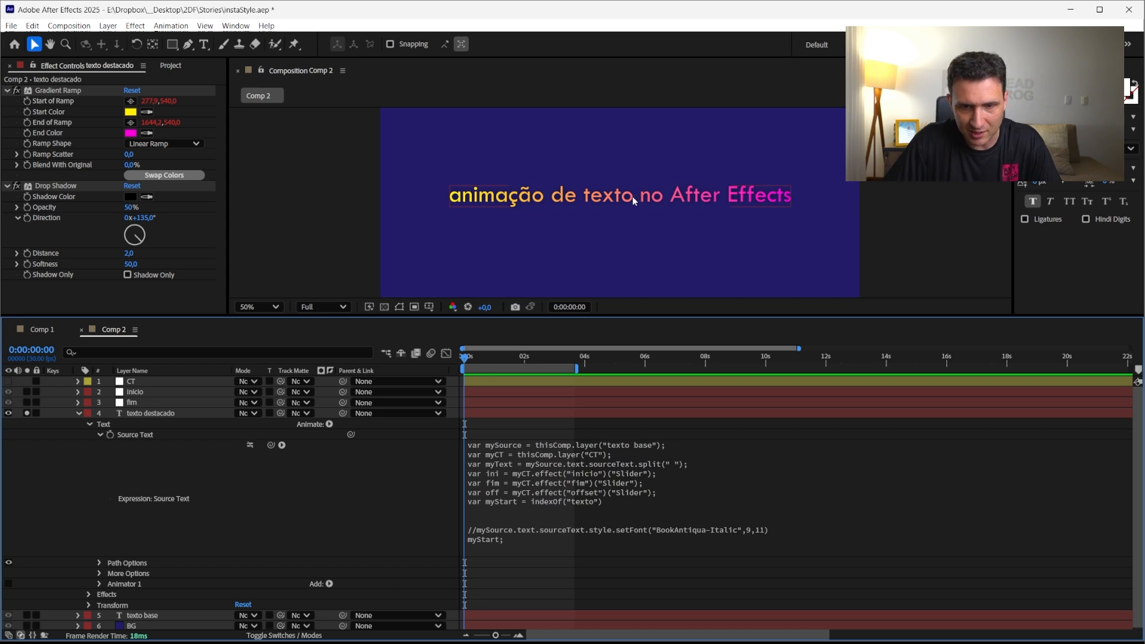
{"action": "left_click", "coordinate": [564, 504]}
{"action": "double_click", "coordinate": [530, 464]}
{"action": "key", "text": "ctrl+c"}
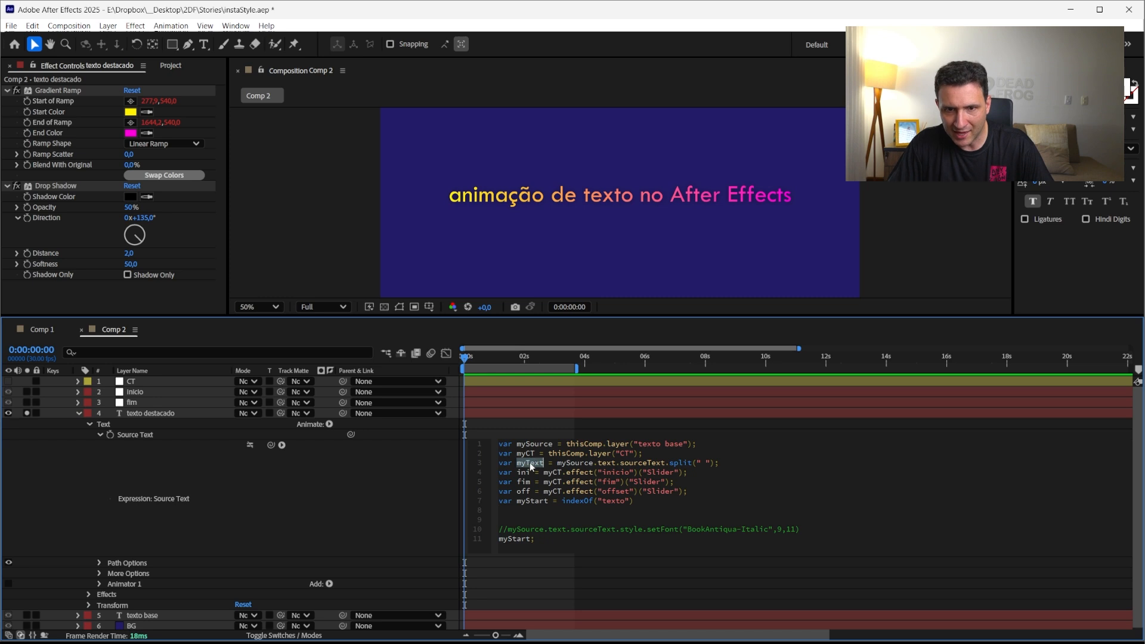
{"action": "left_click_drag", "start_coordinate": [549, 539], "coordinate": [497, 540]}
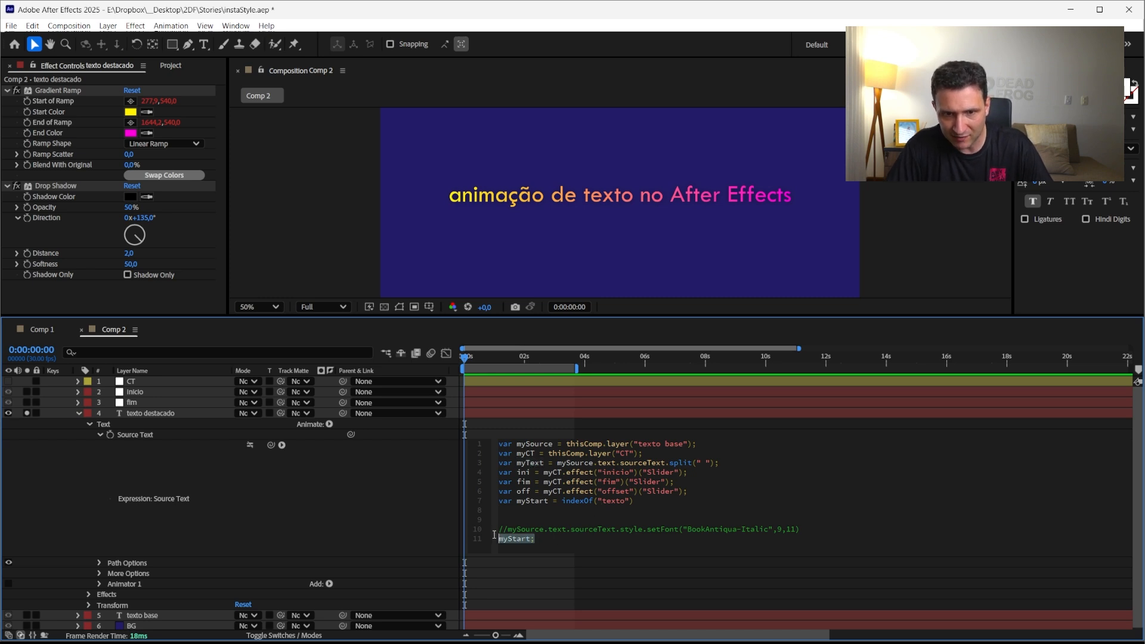
{"action": "key", "text": "ctrl+v"}
{"action": "type", "text": "/"}
{"action": "key", "text": "BackSpace"}
{"action": "left_click", "coordinate": [386, 524]}
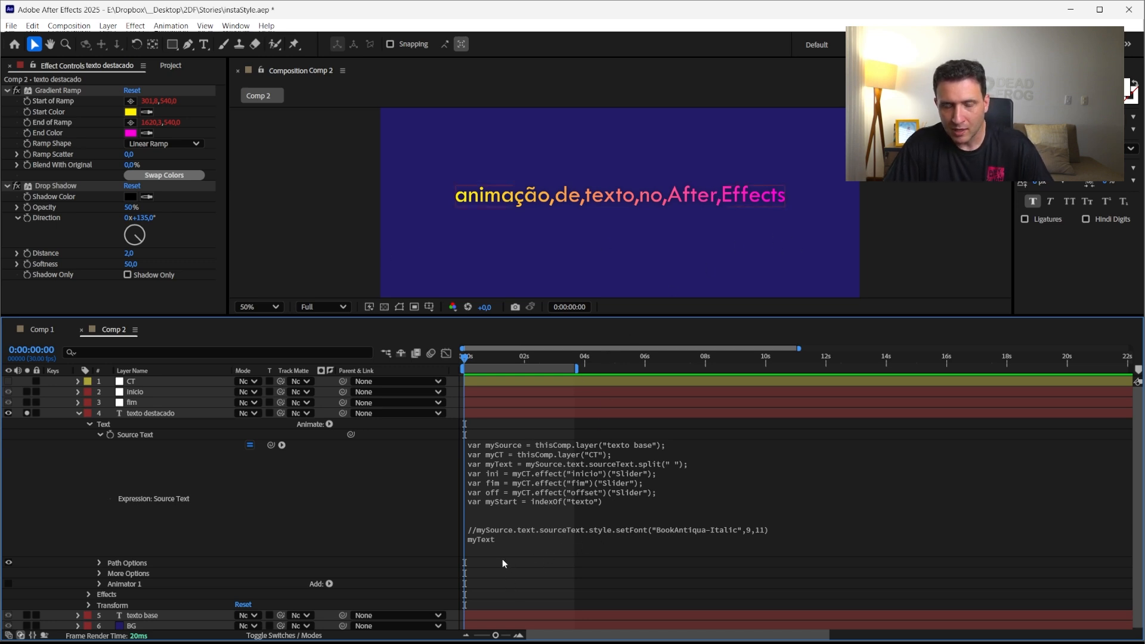
Append empty square brackets to myText on the last expression line
{"action": "left_click", "coordinate": [523, 543]}
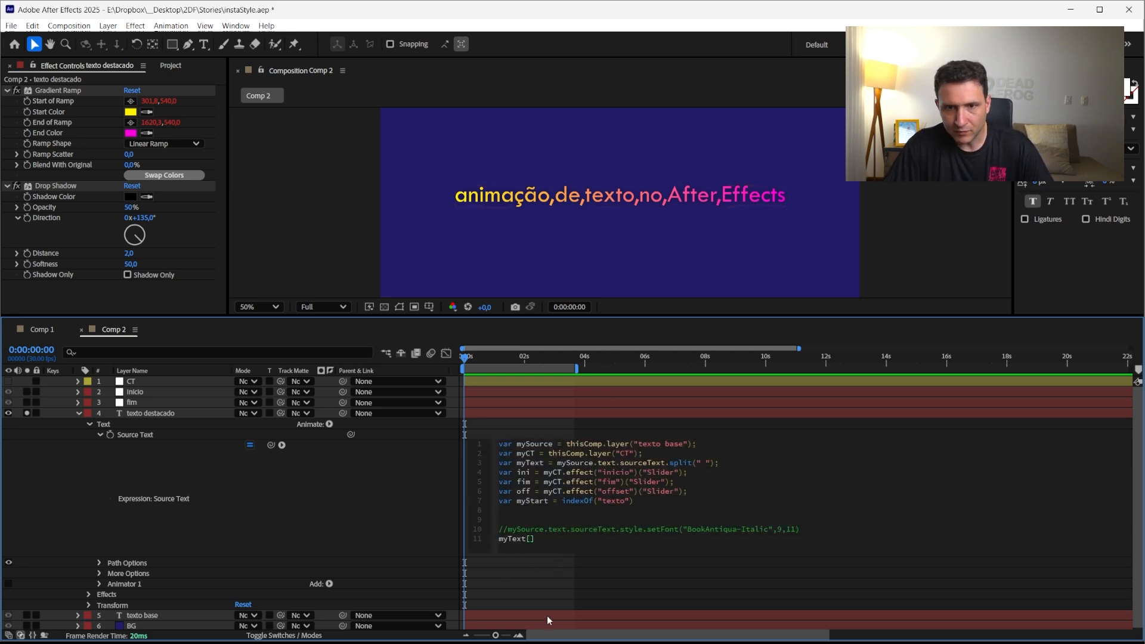
{"action": "left_click", "coordinate": [140, 616]}
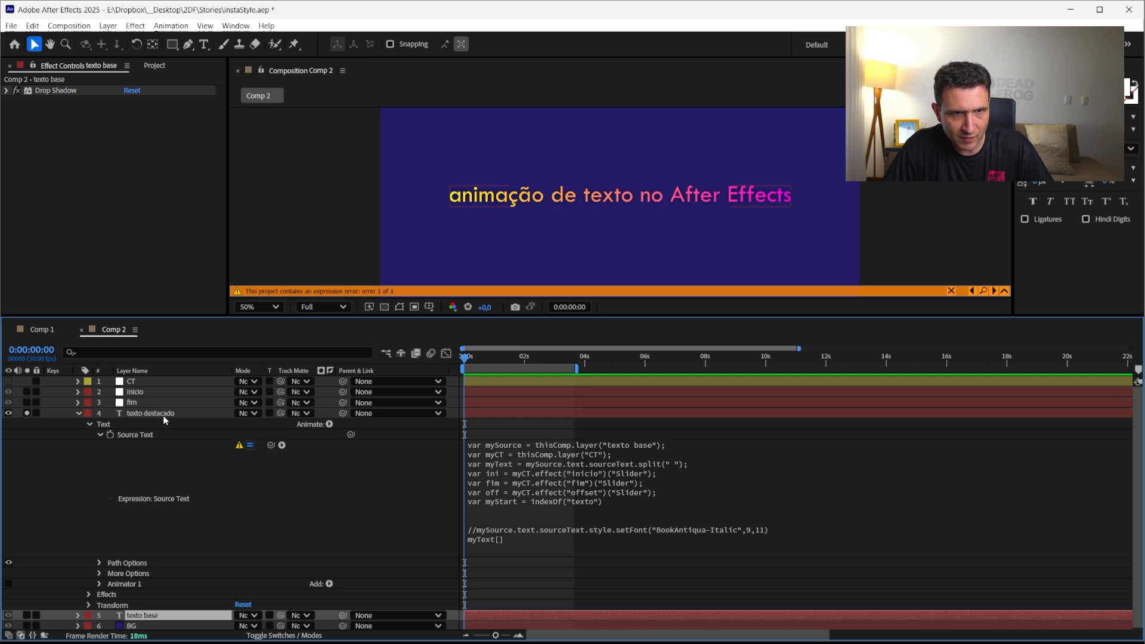
Re-enter 1 as the CT layer's inicio slider value
{"action": "left_click", "coordinate": [140, 381]}
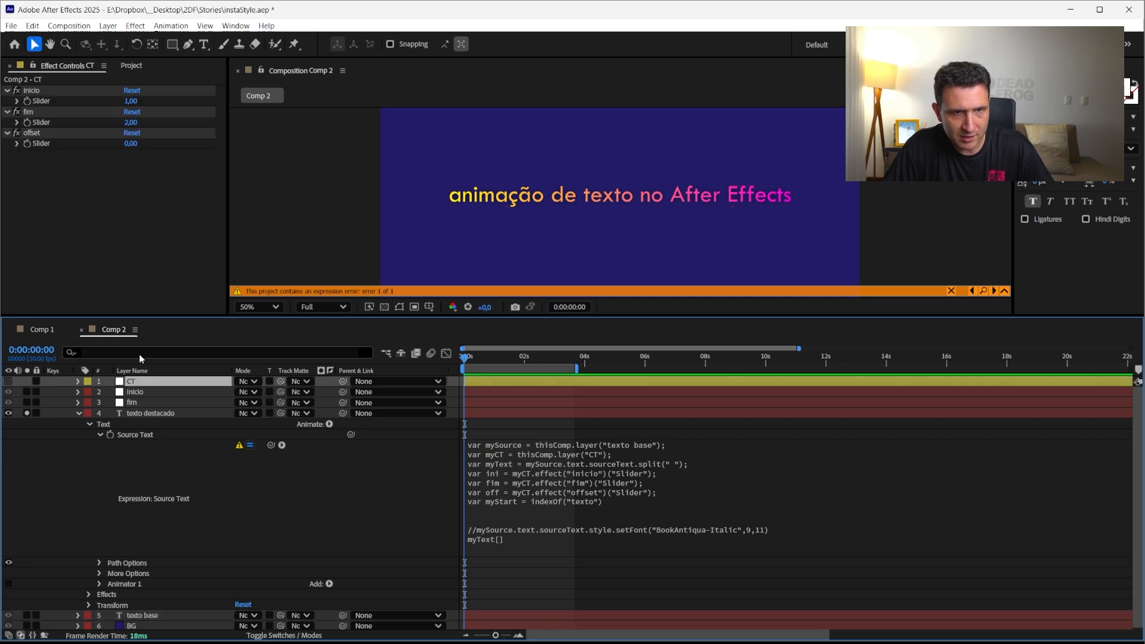
{"action": "left_click", "coordinate": [141, 101]}
{"action": "type", "text": "1"}
{"action": "key", "text": "Return"}
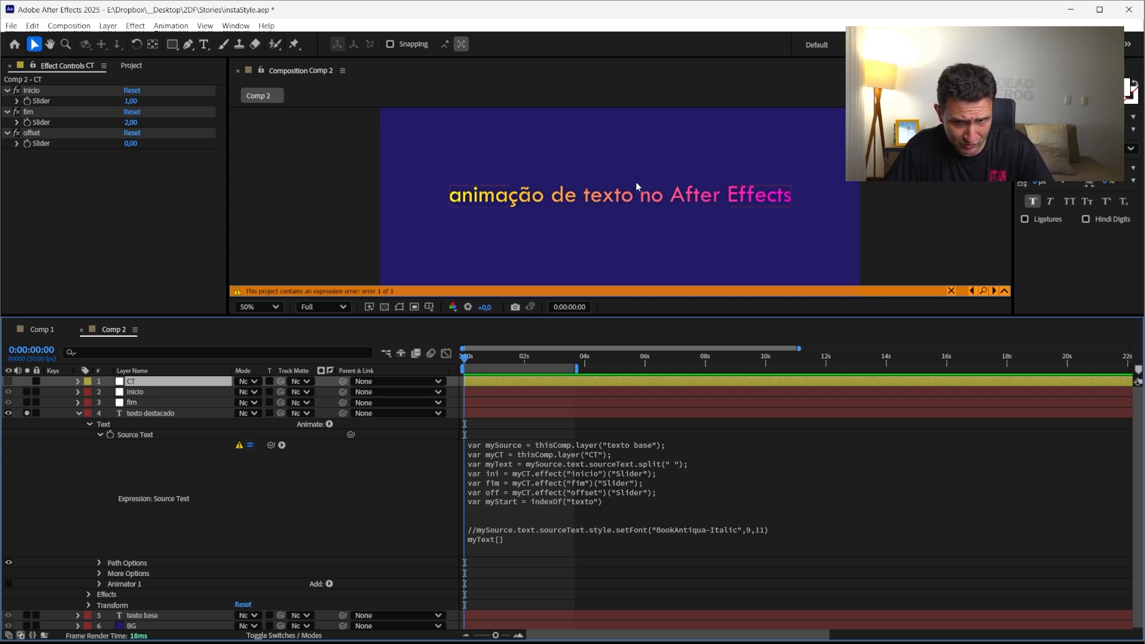
Replace the indexOf argument "texto" with the myText variable
{"action": "left_click", "coordinate": [585, 519]}
{"action": "left_click", "coordinate": [601, 505]}
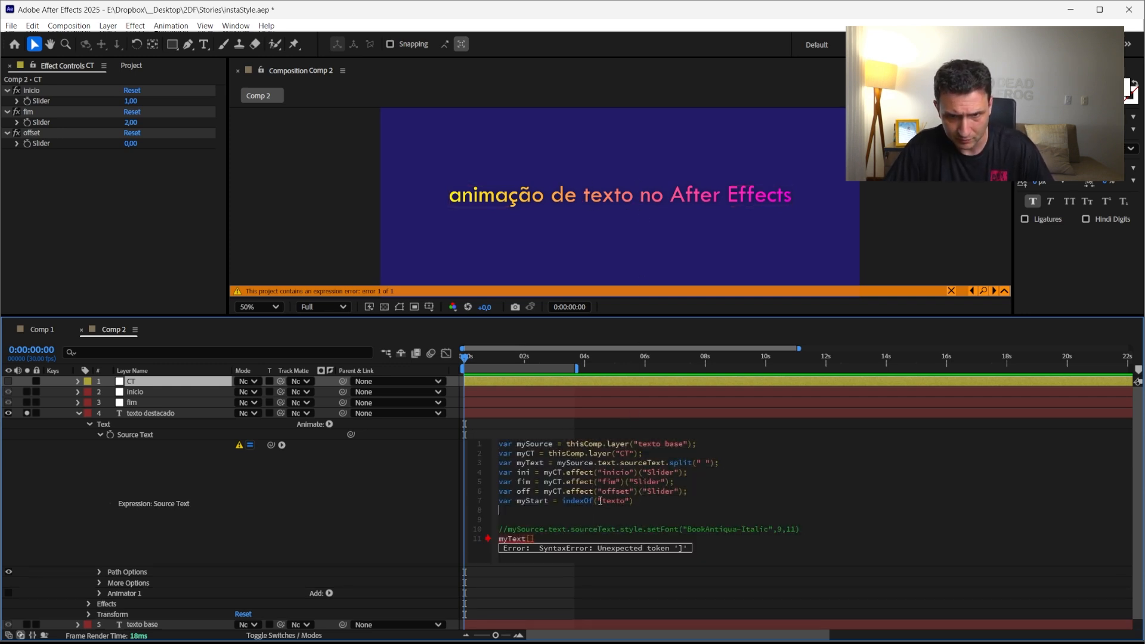
{"action": "left_click_drag", "start_coordinate": [598, 502], "coordinate": [631, 506]}
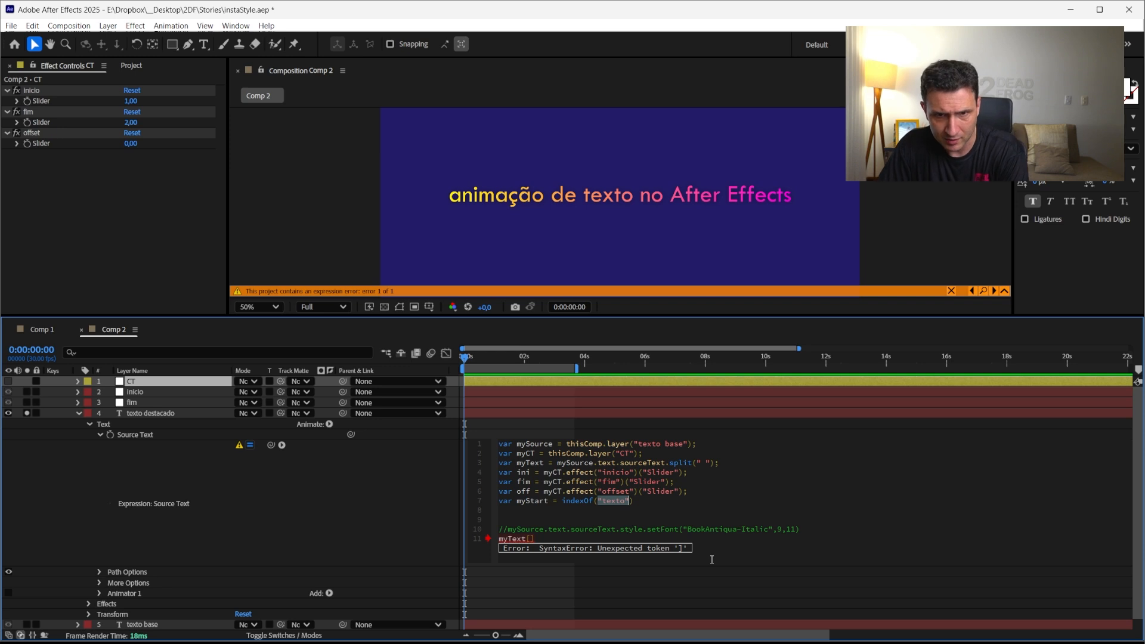
{"action": "type", "text": "myT"}
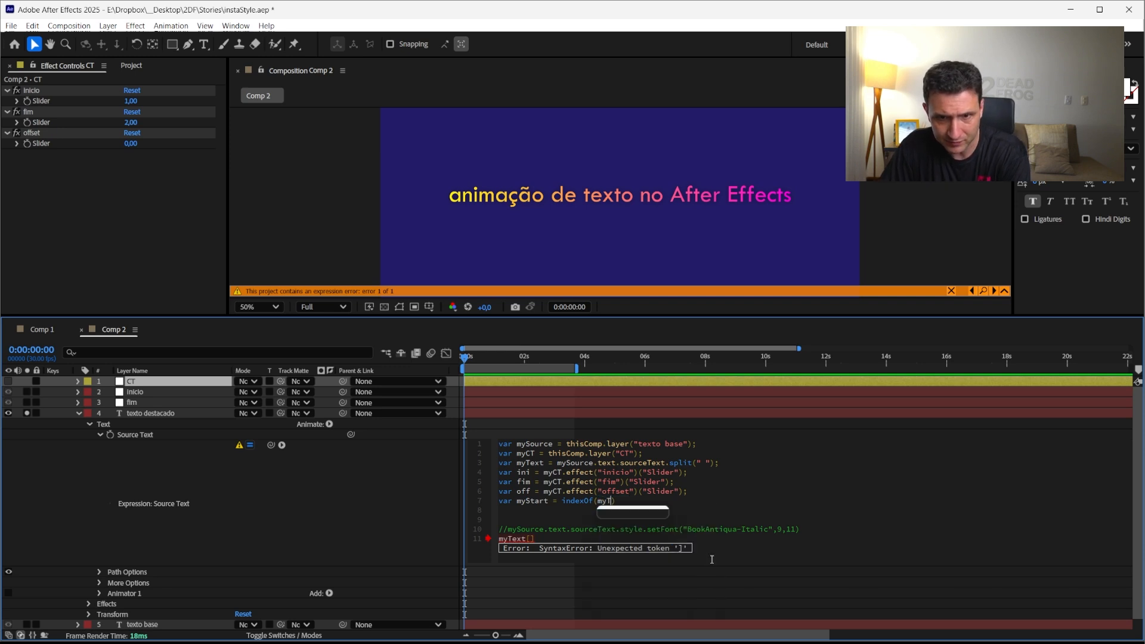
{"action": "key", "text": "Return"}
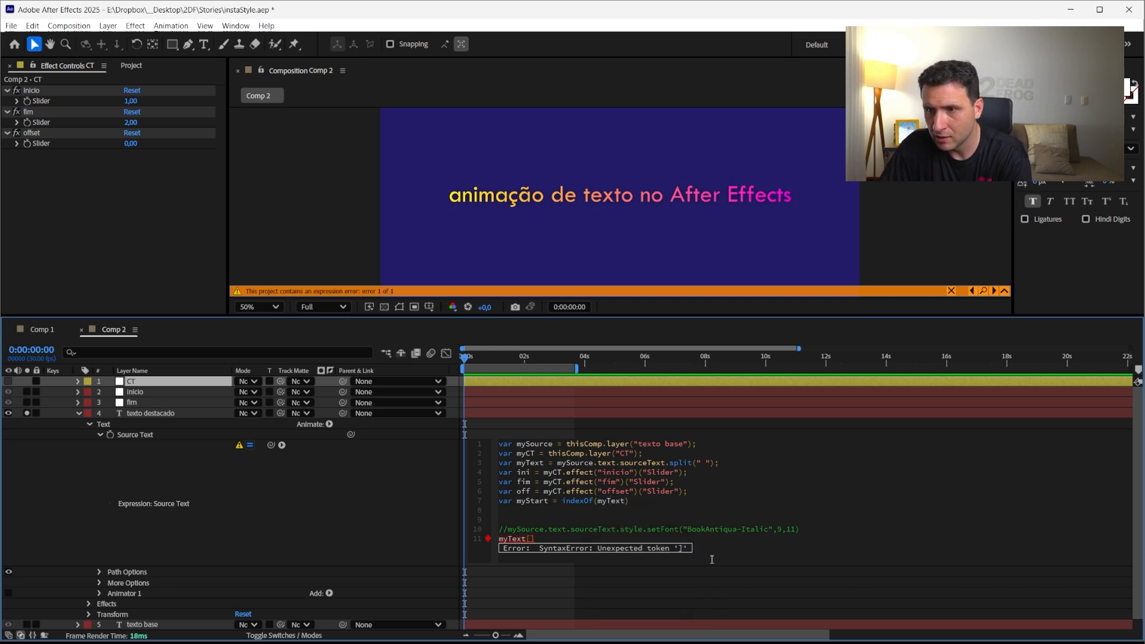
Index myText with ini+off inside the square brackets on the last expression line
{"action": "type", "text": "["}
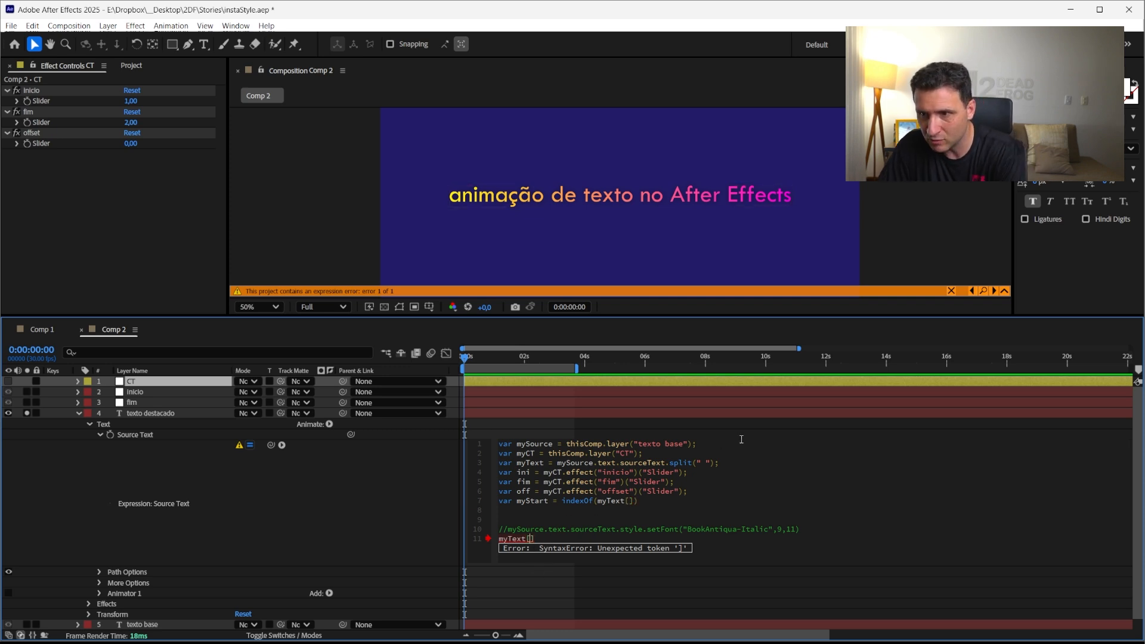
{"action": "type", "text": "ini"}
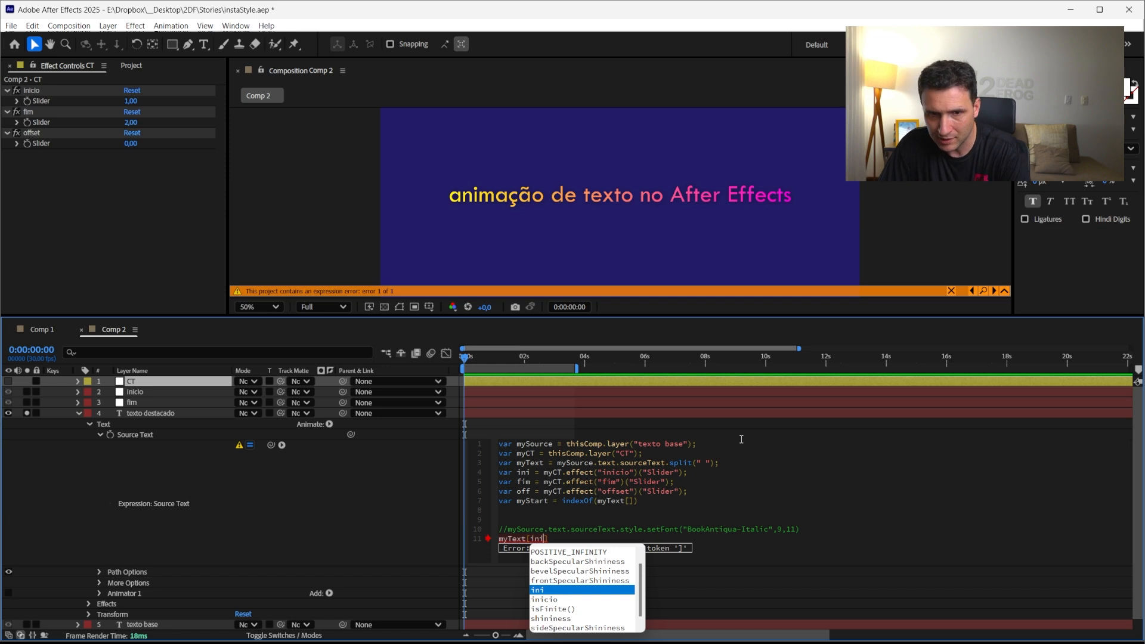
{"action": "type", "text": "-"}
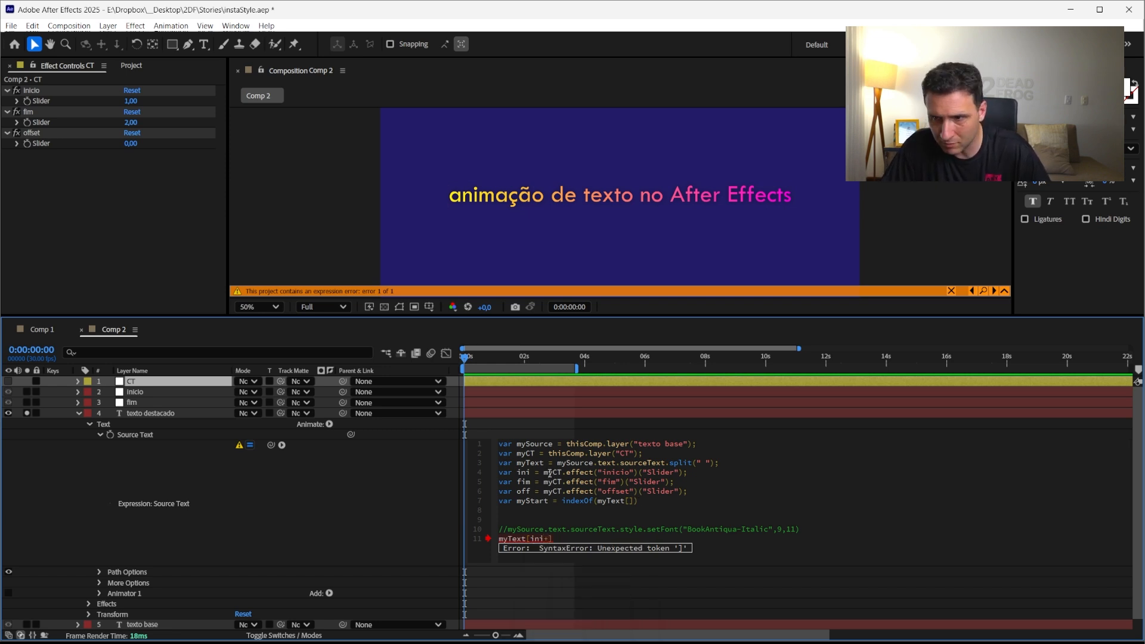
{"action": "key", "text": "BackSpace"}
{"action": "type", "text": "+"}
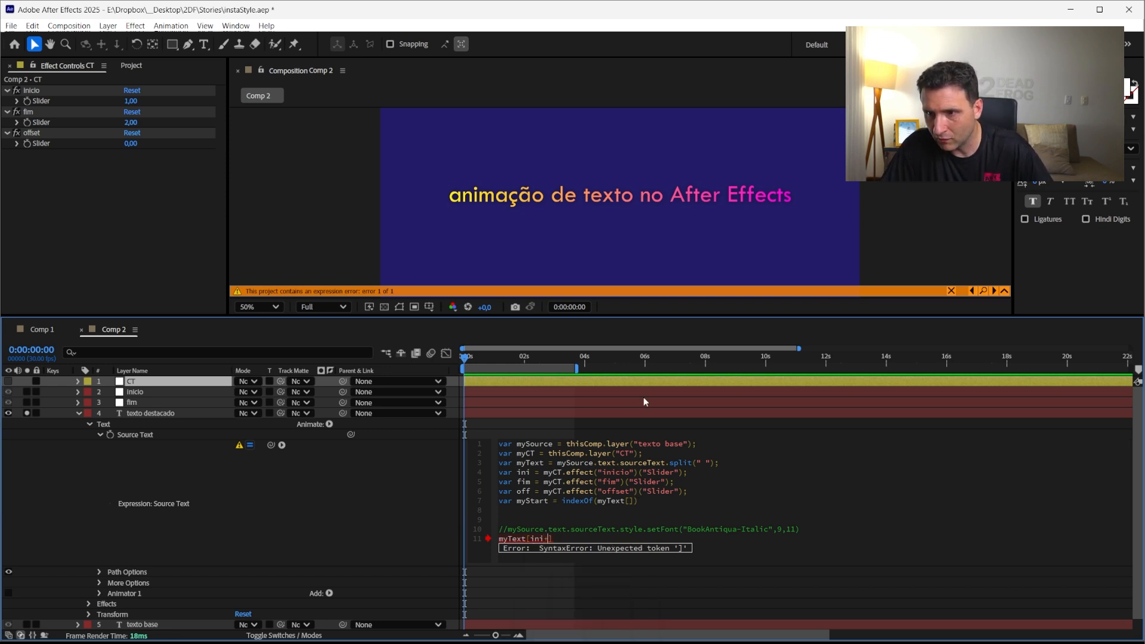
{"action": "type", "text": "off"}
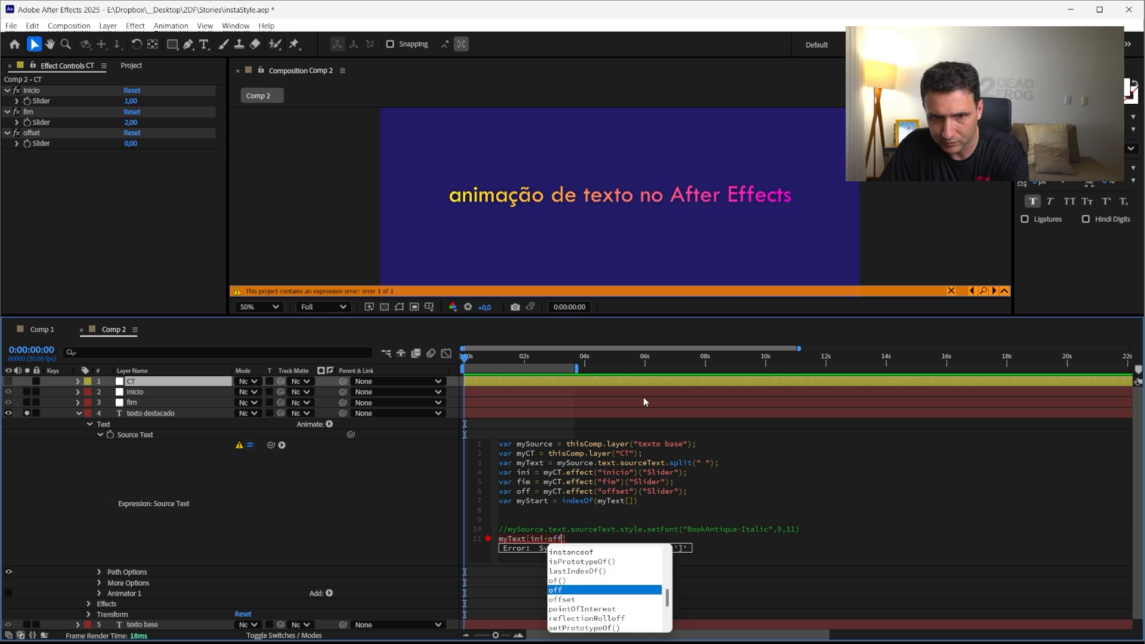
{"action": "left_click", "coordinate": [324, 539]}
Move myText[ini+off] from the last line into the indexOf argument, replacing myText[]
{"action": "left_click", "coordinate": [564, 502]}
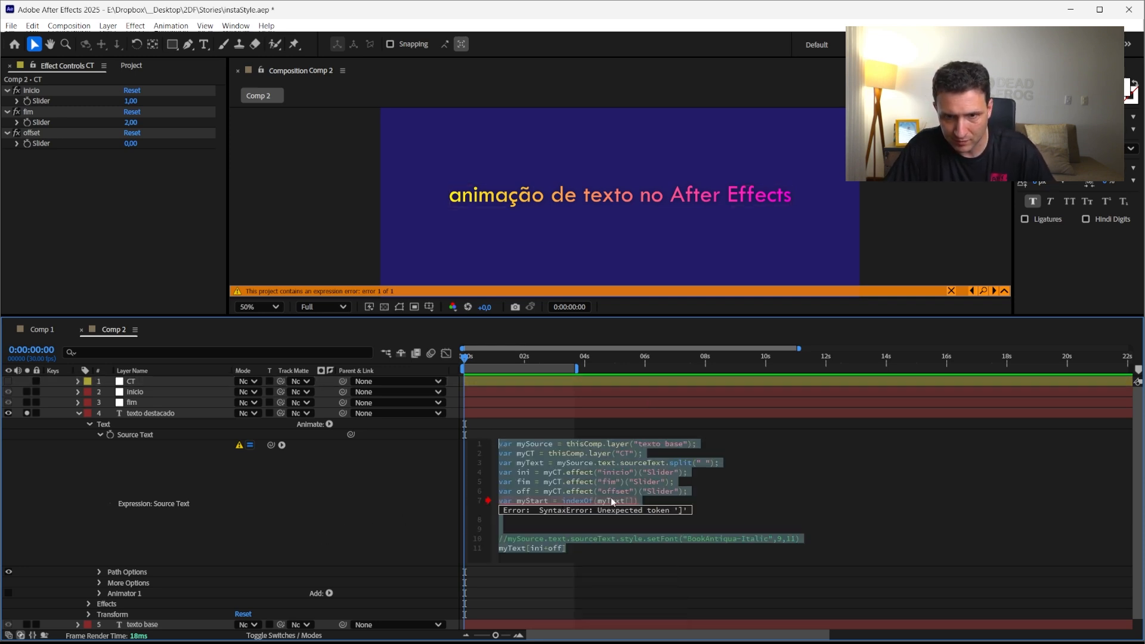
{"action": "left_click", "coordinate": [599, 502]}
{"action": "left_click_drag", "start_coordinate": [597, 502], "coordinate": [633, 503]}
{"action": "key", "text": "BackSpace"}
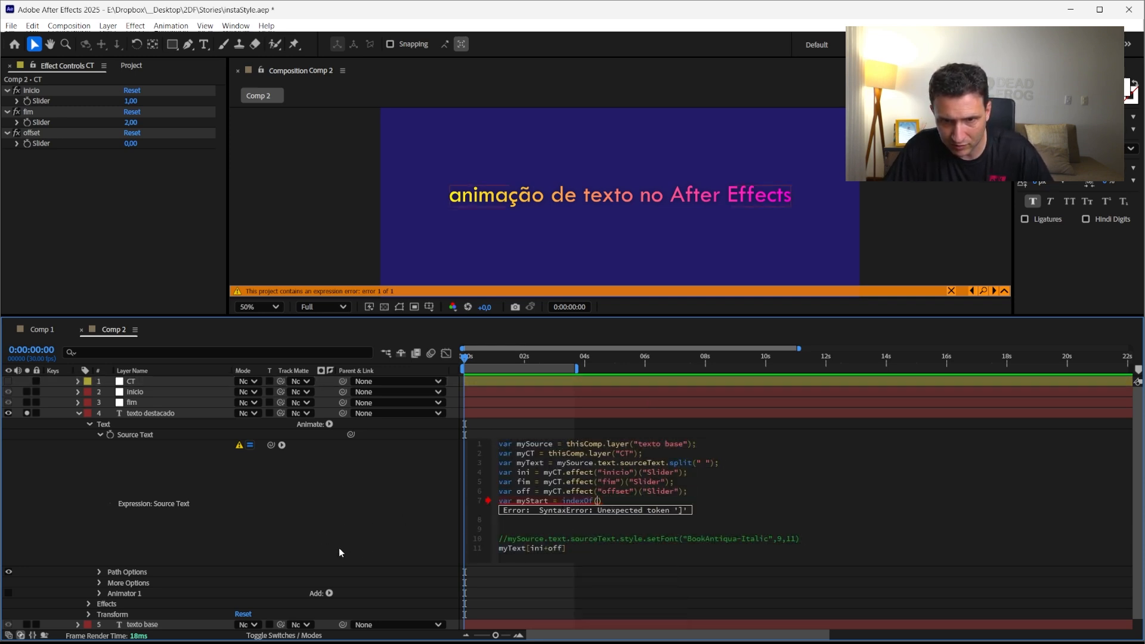
{"action": "left_click", "coordinate": [209, 625]}
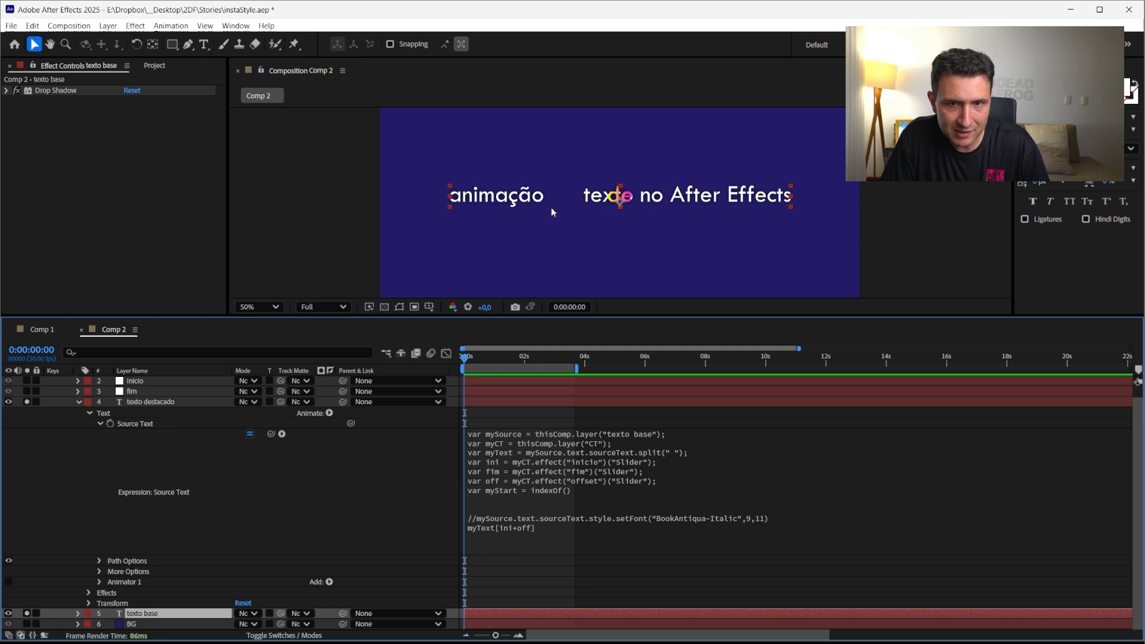
{"action": "left_click", "coordinate": [529, 488]}
{"action": "left_click", "coordinate": [590, 527]}
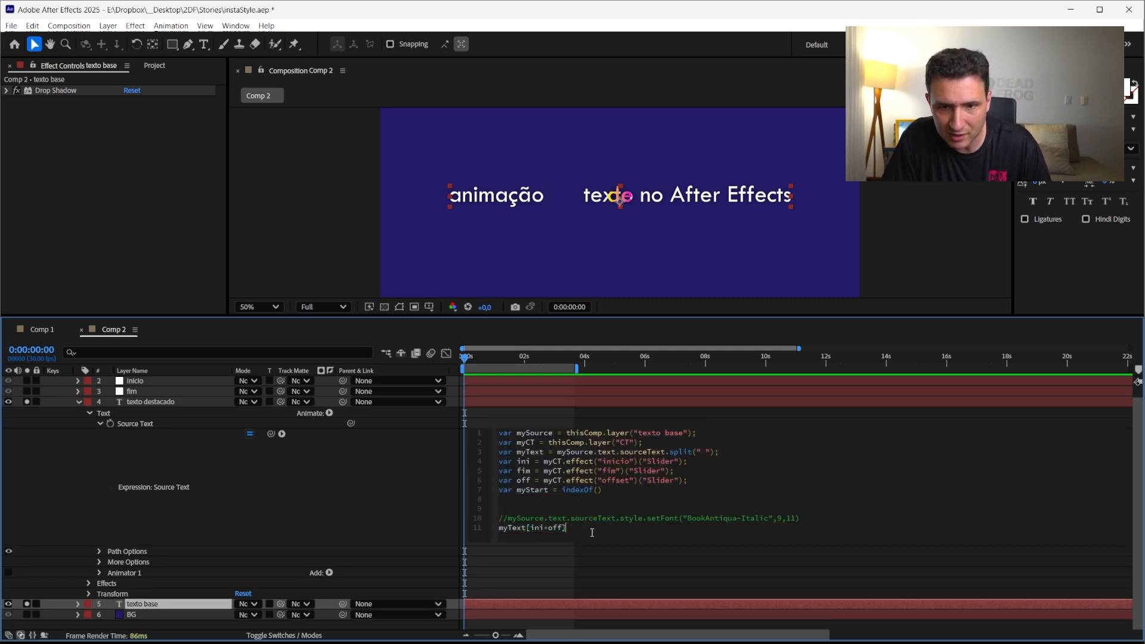
{"action": "left_click_drag", "start_coordinate": [590, 527], "coordinate": [497, 525]}
{"action": "key", "text": "ctrl+x"}
{"action": "left_click", "coordinate": [599, 490]}
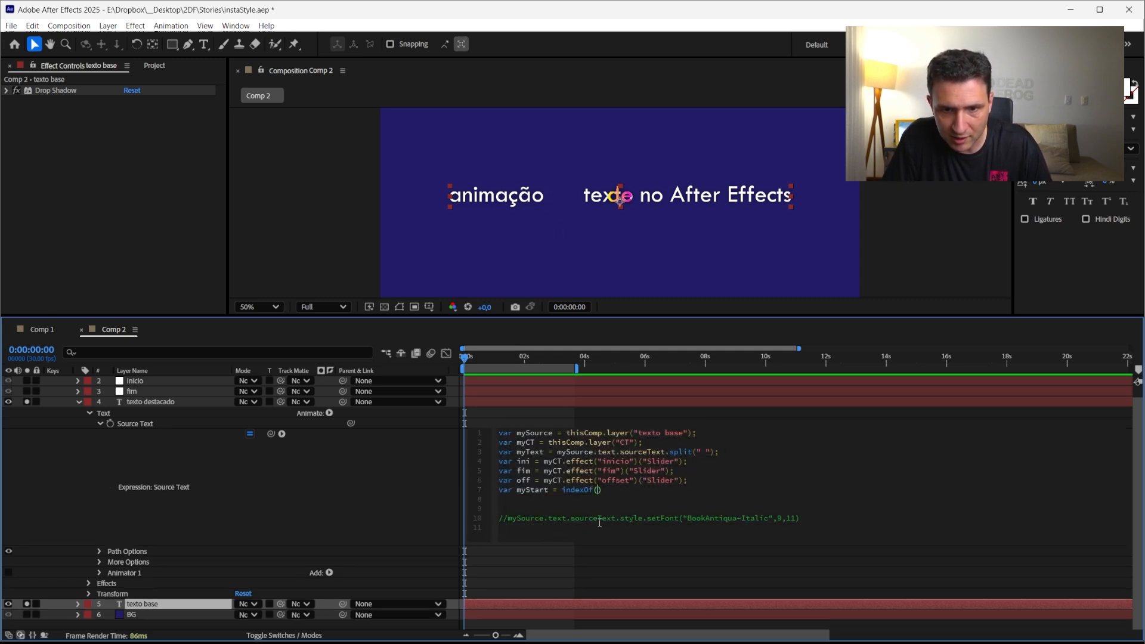
{"action": "key", "text": "ctrl+v"}
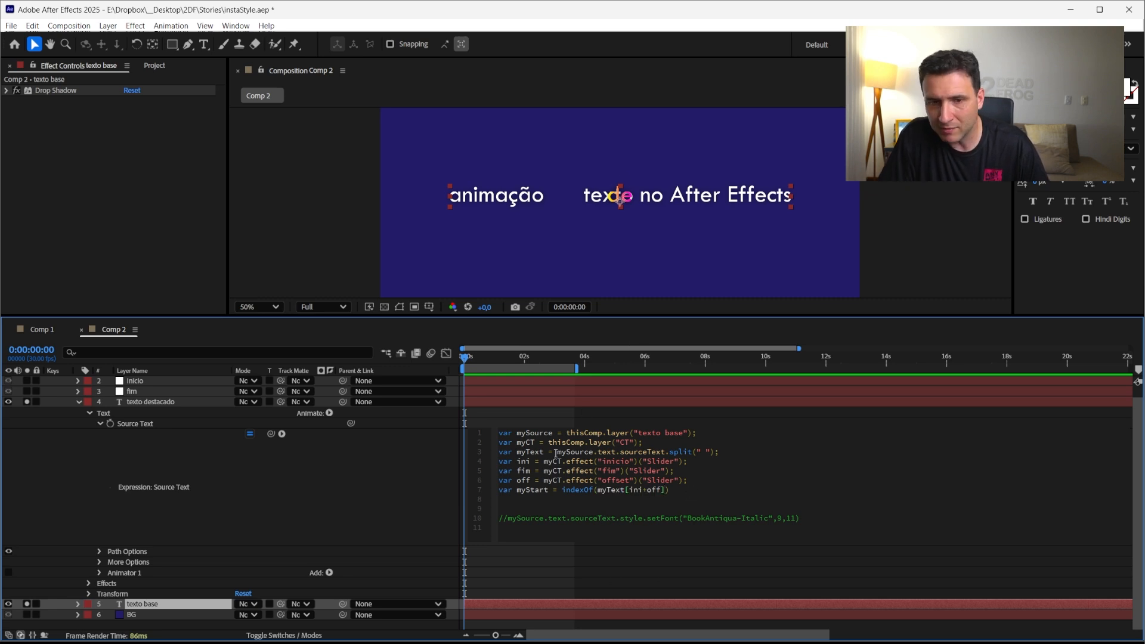
Copy the myStart variable name onto the empty last line so the expression outputs myStart
{"action": "double_click", "coordinate": [531, 490]}
{"action": "key", "text": "ctrl+c"}
{"action": "left_click", "coordinate": [499, 531]}
{"action": "key", "text": "ctrl+v"}
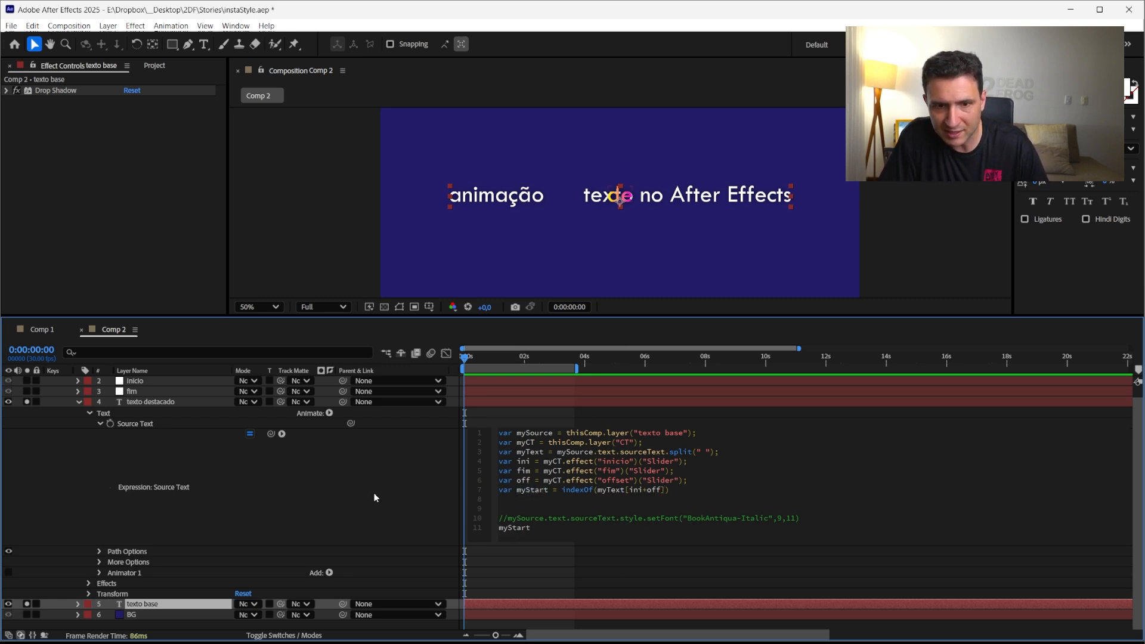
{"action": "left_click", "coordinate": [450, 599]}
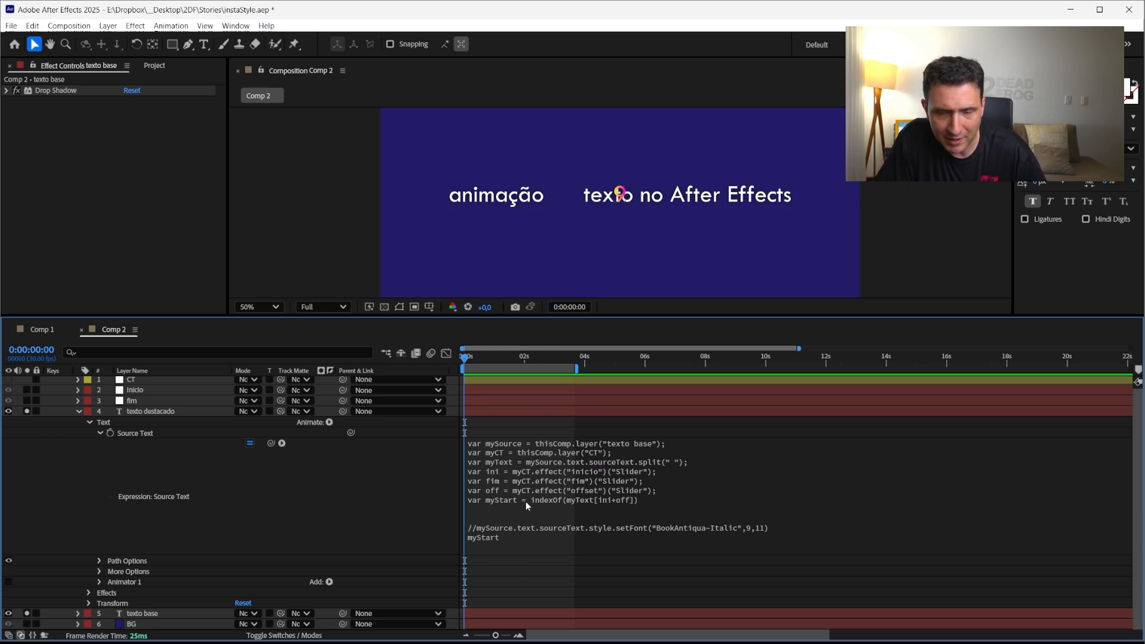
{"action": "left_click", "coordinate": [520, 411]}
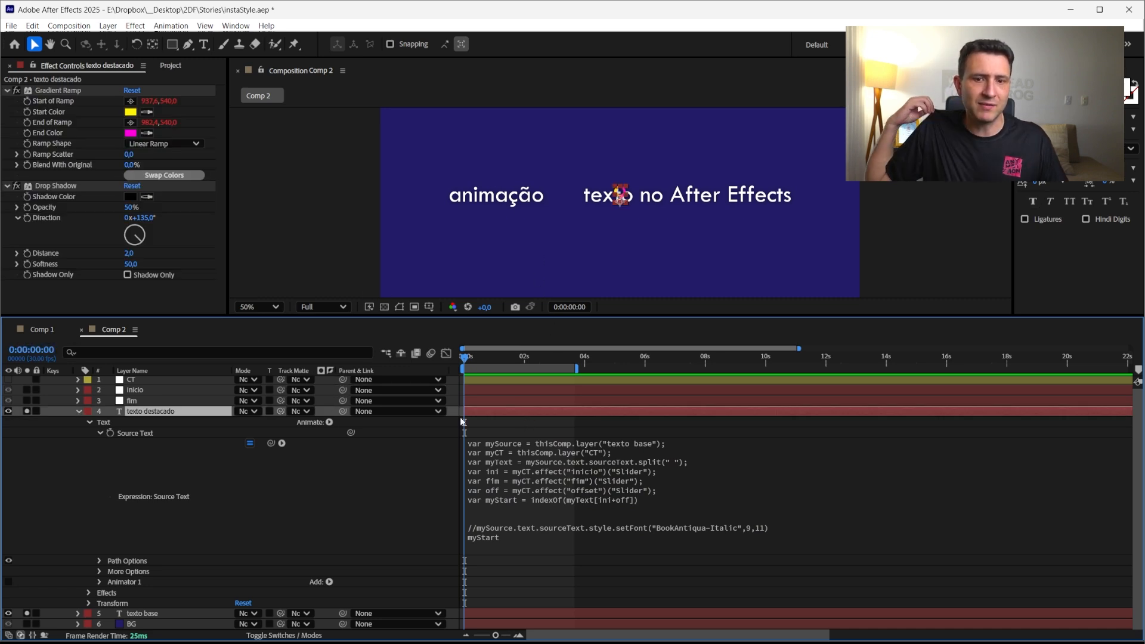
Start a new last expression line reading myStart+ below the myStart line
{"action": "left_click", "coordinate": [510, 544]}
{"action": "left_click", "coordinate": [534, 542]}
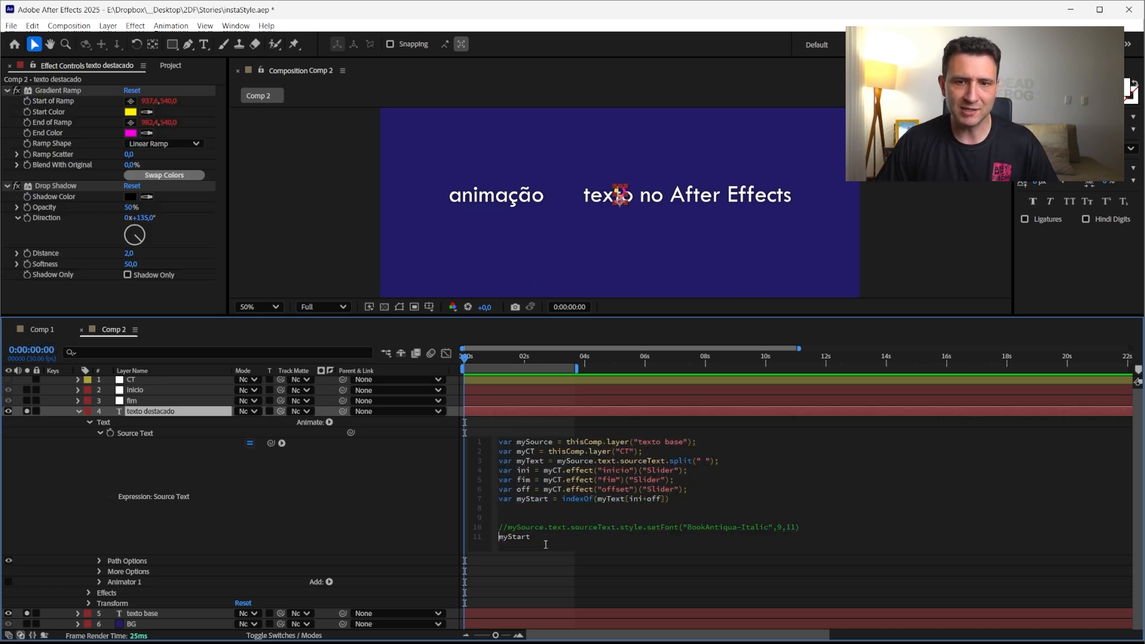
{"action": "left_click", "coordinate": [544, 542]}
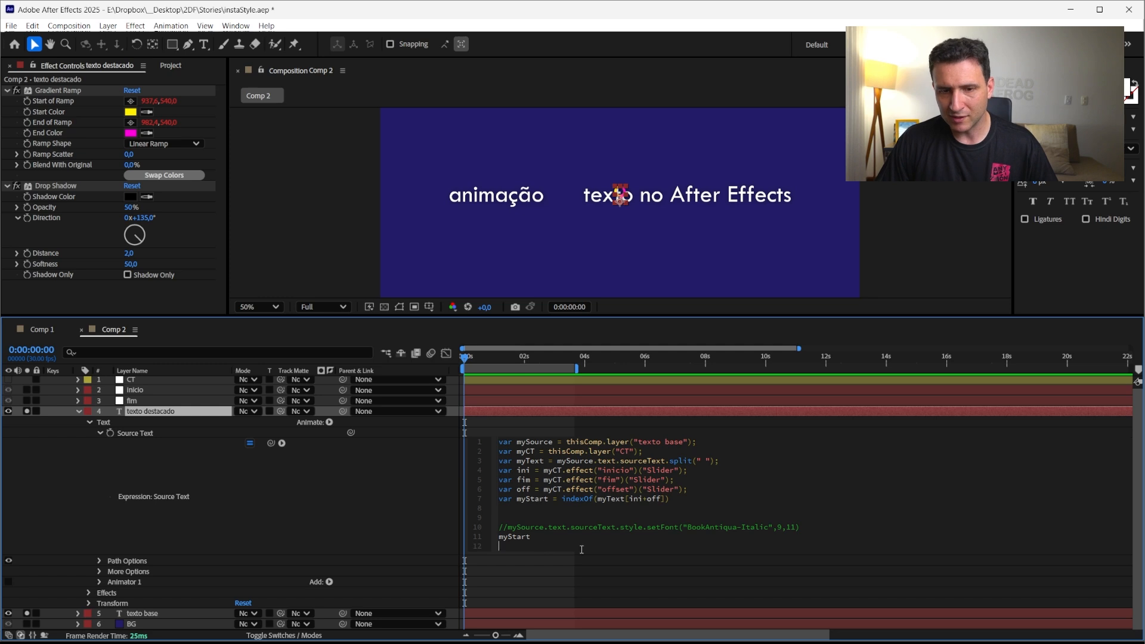
{"action": "type", "text": "myStar"}
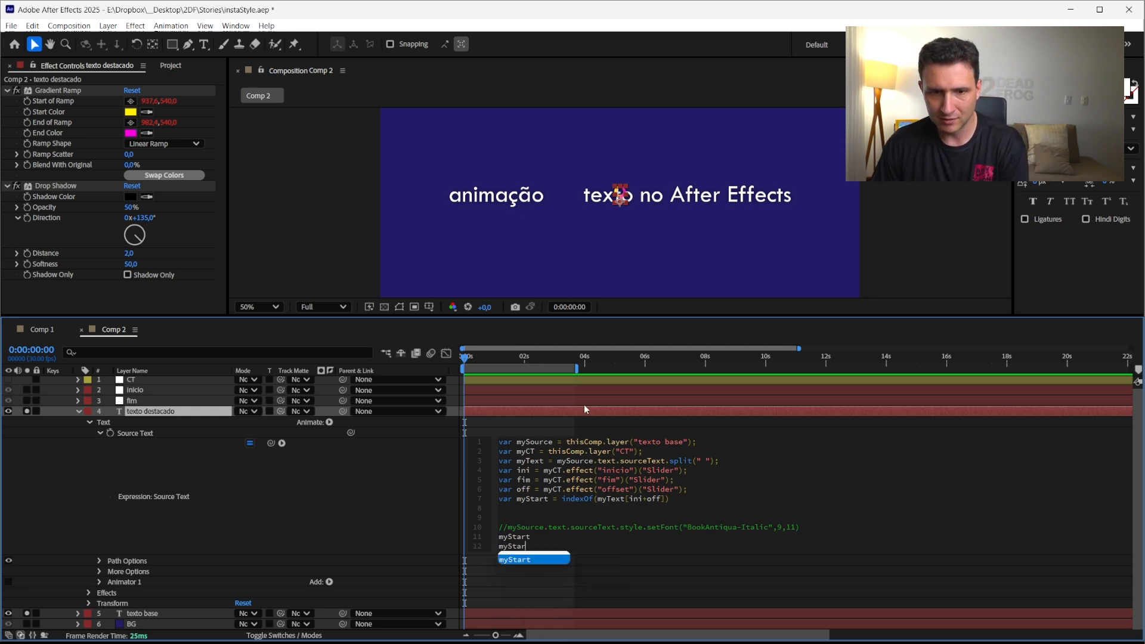
{"action": "type", "text": "t+"}
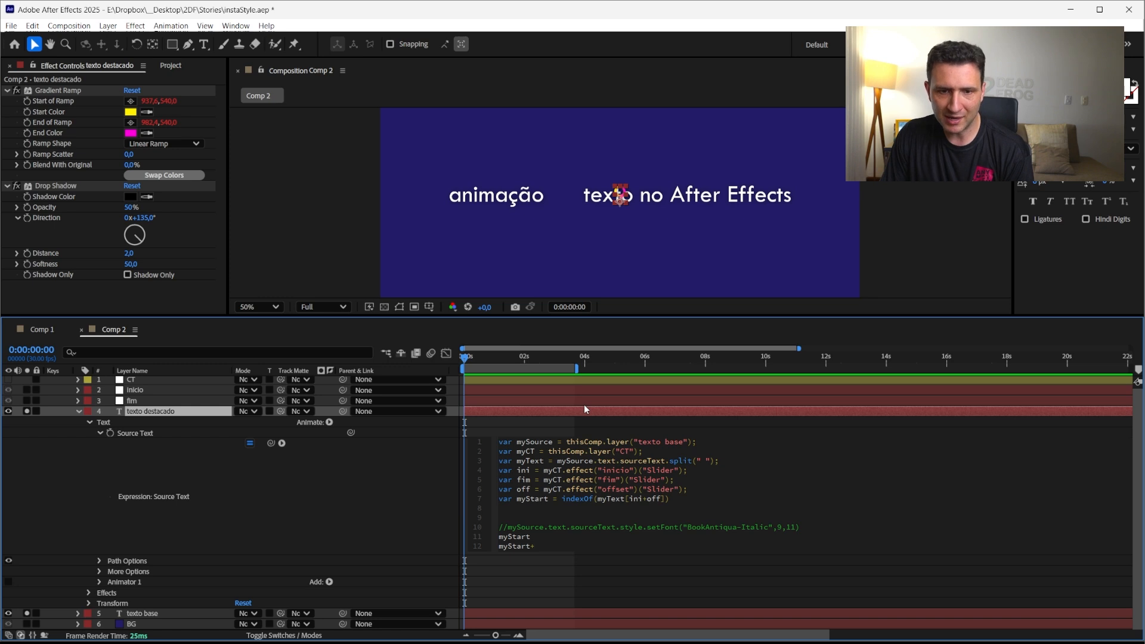
{"action": "type", "text": "myT"}
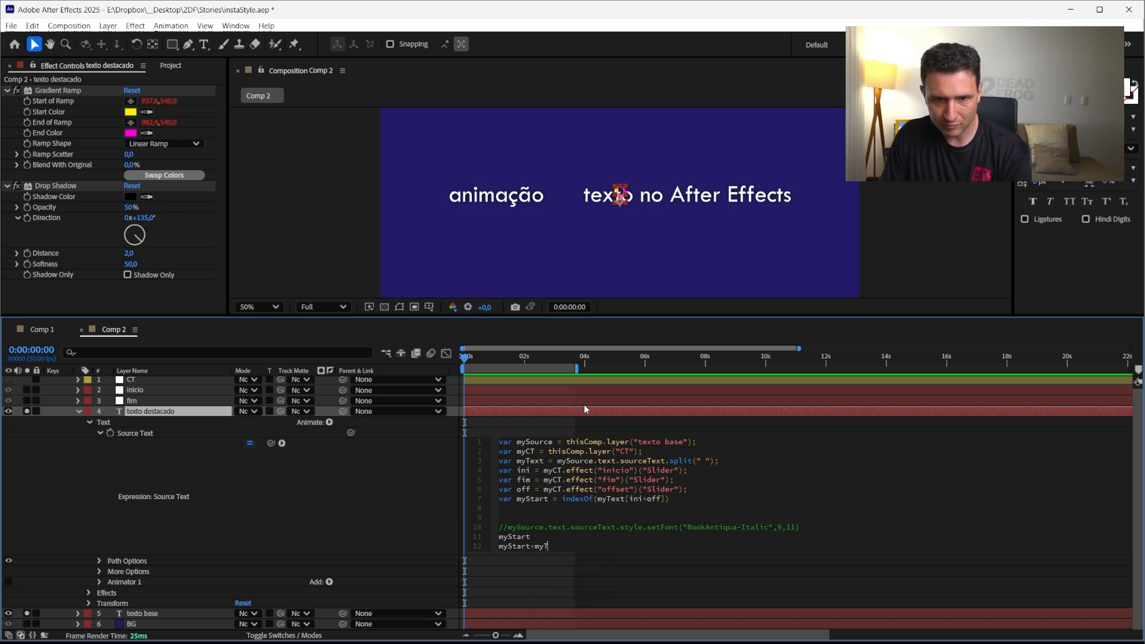
{"action": "key", "text": "BackSpace"}
{"action": "key", "text": "BackSpace"}
{"action": "key", "text": "BackSpace"}
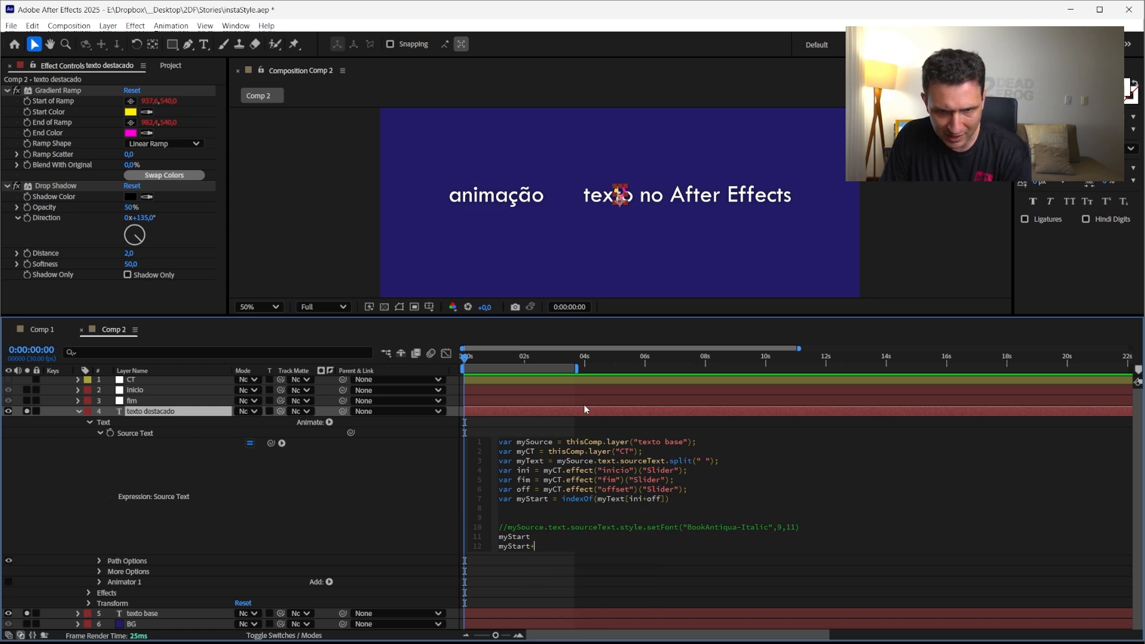
{"action": "type", "text": "myS"}
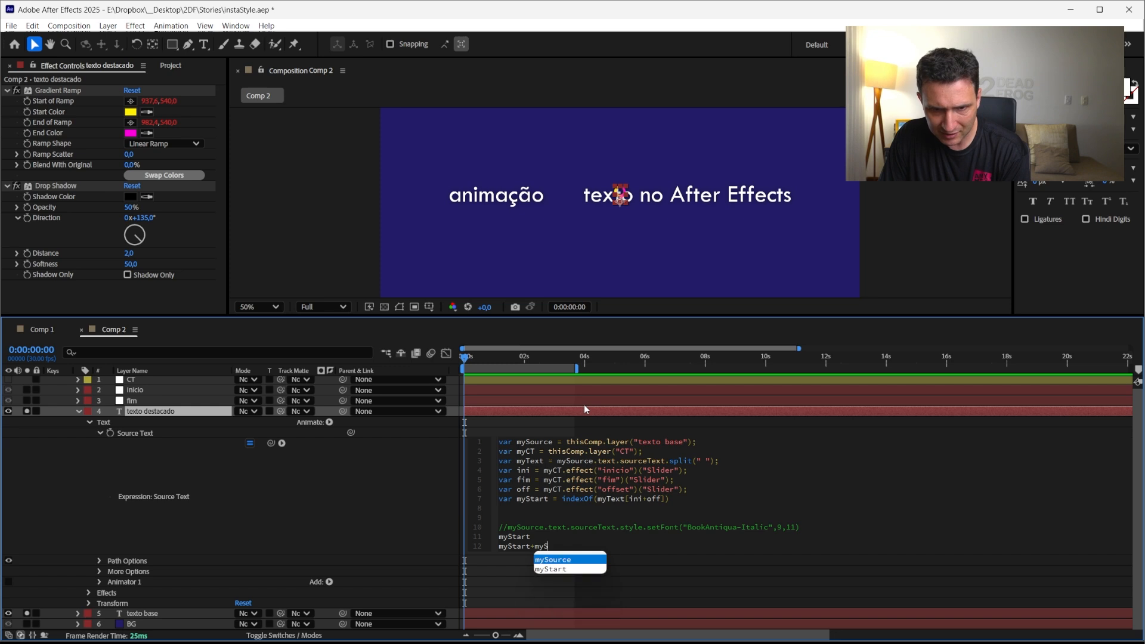
{"action": "key", "text": "Down"}
{"action": "key", "text": "Return"}
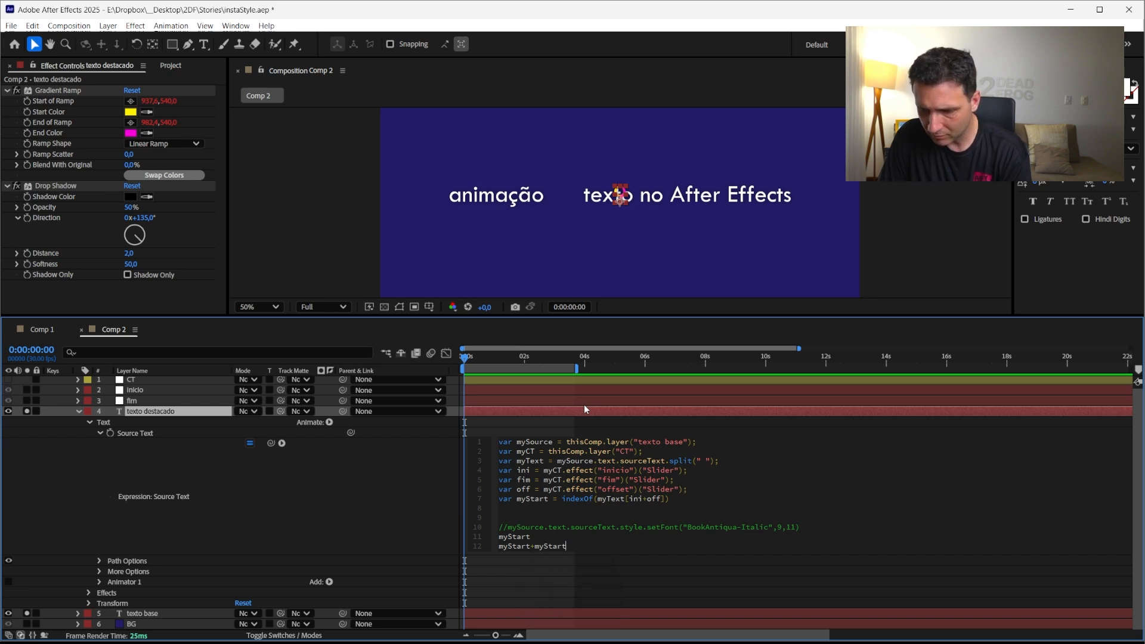
{"action": "type", "text": ".leng"}
{"action": "key", "text": "BackSpace"}
{"action": "key", "text": "BackSpace"}
{"action": "key", "text": "BackSpace"}
{"action": "key", "text": "BackSpace"}
{"action": "key", "text": "BackSpace"}
{"action": "key", "text": "BackSpace"}
{"action": "key", "text": "BackSpace"}
{"action": "key", "text": "BackSpace"}
{"action": "key", "text": "BackSpace"}
{"action": "key", "text": "BackSpace"}
{"action": "key", "text": "BackSpace"}
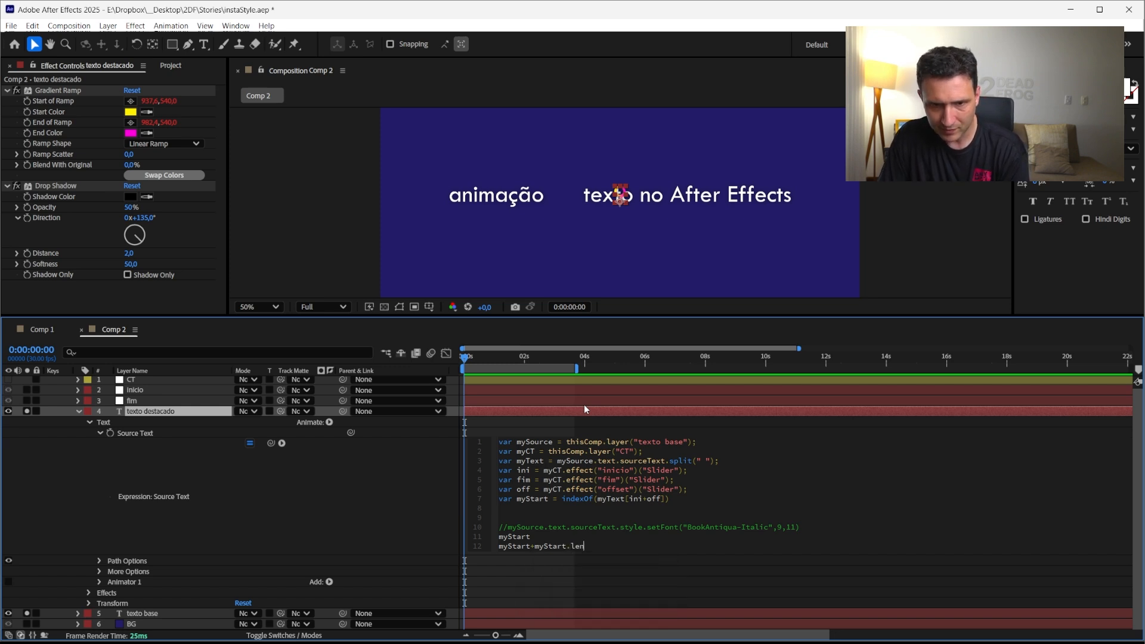
{"action": "key", "text": "BackSpace"}
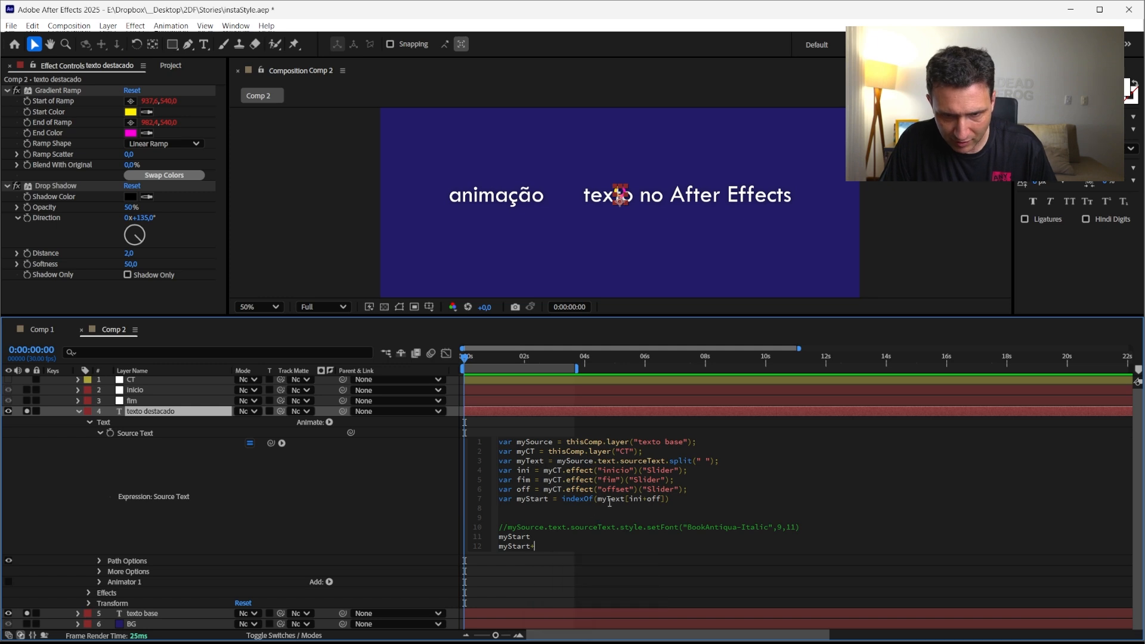
Complete the new line by pasting myText[ini+off] after myStart+ and appending .lenght
{"action": "left_click_drag", "start_coordinate": [598, 499], "coordinate": [665, 500]}
{"action": "key", "text": "ctrl+c"}
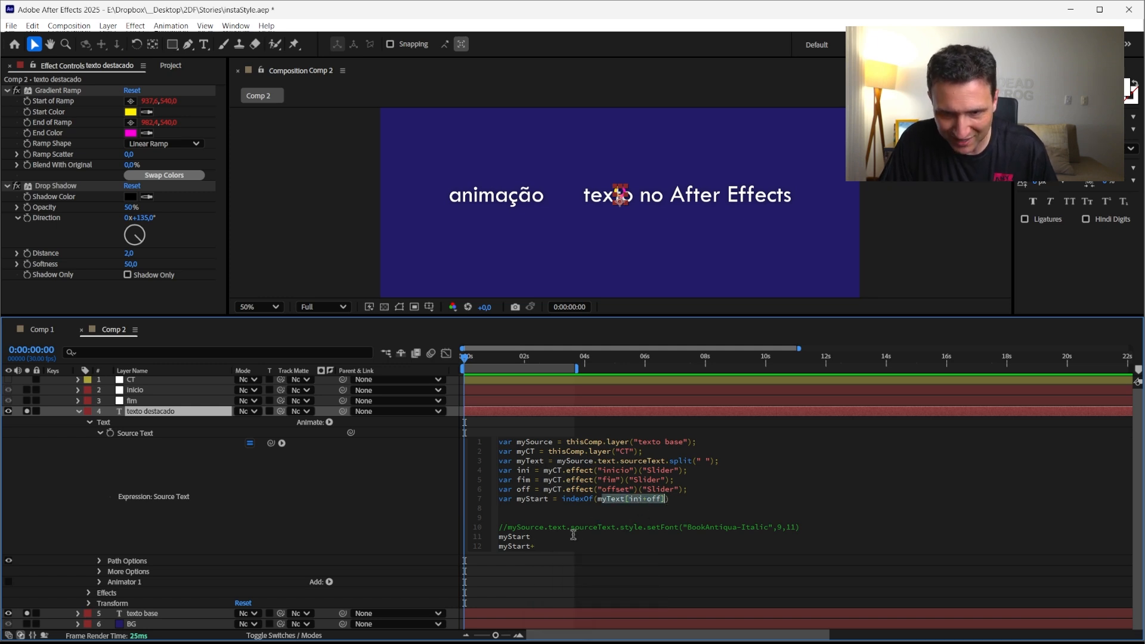
{"action": "left_click", "coordinate": [552, 548]}
{"action": "key", "text": "ctrl+v"}
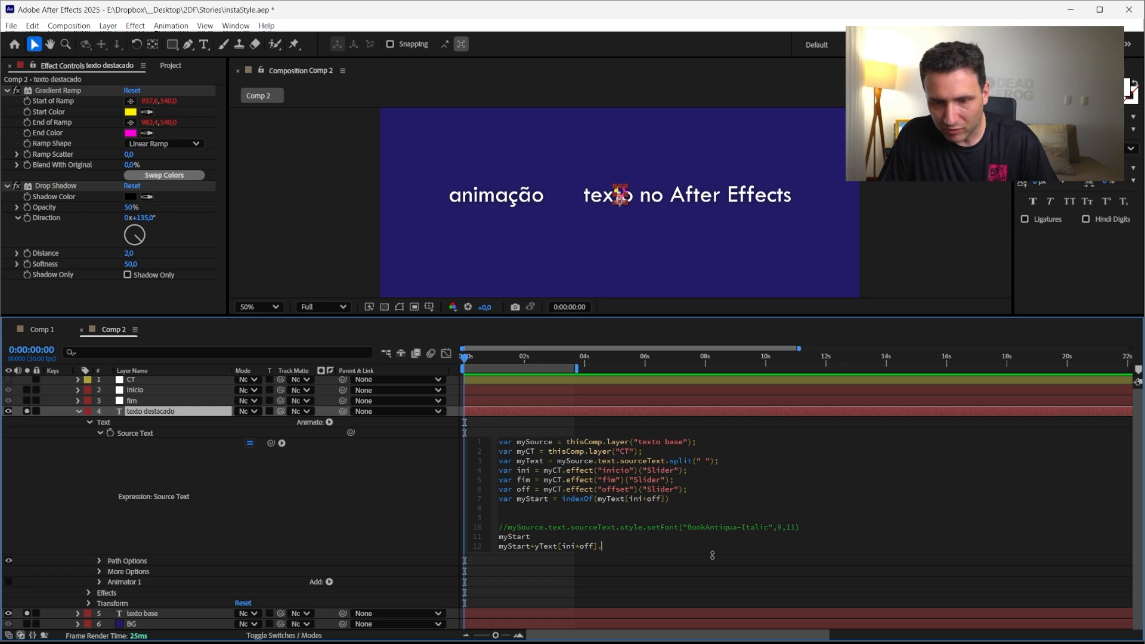
{"action": "type", "text": ".lenght"}
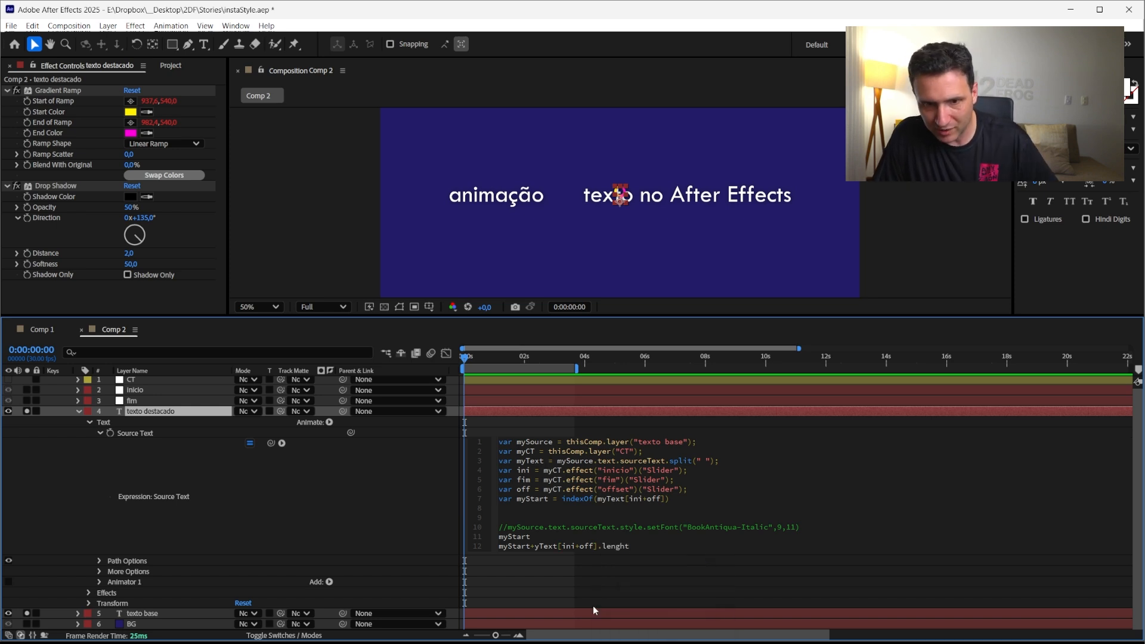
{"action": "left_click", "coordinate": [534, 546]}
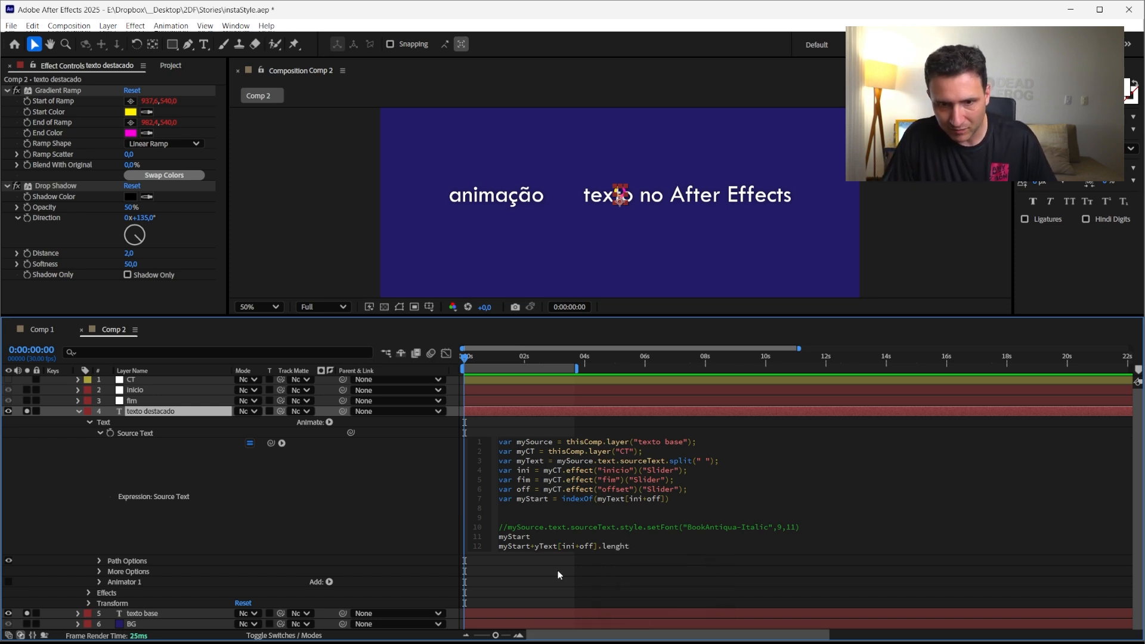
{"action": "type", "text": "m"}
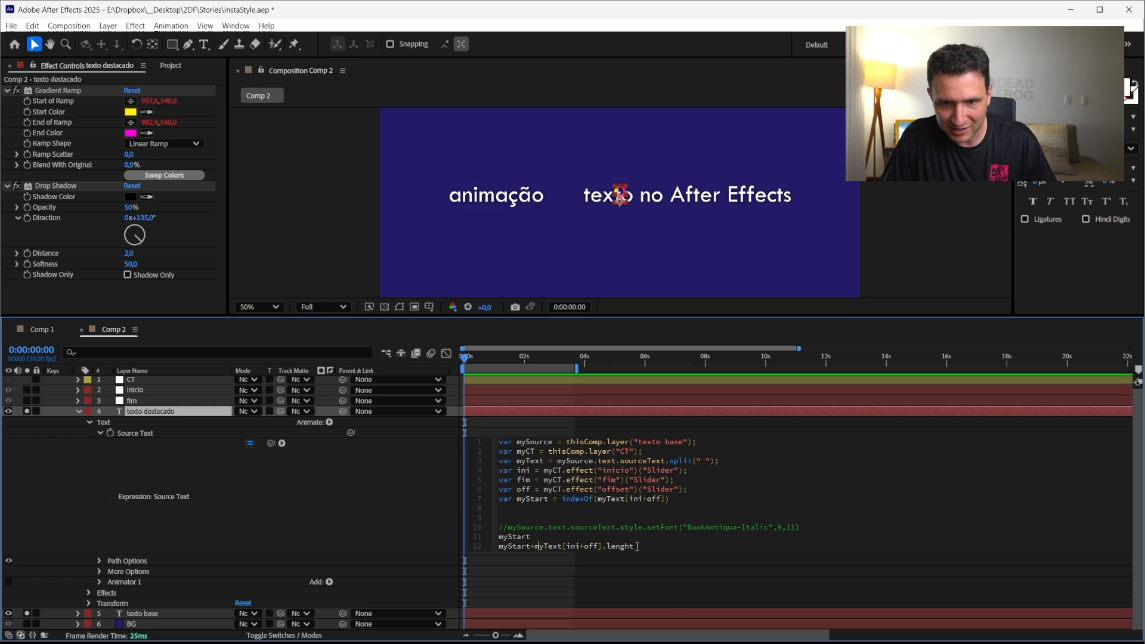
{"action": "left_click", "coordinate": [394, 535]}
Correct the misspelled lenght to length on the last expression line
{"action": "left_click", "coordinate": [529, 545]}
{"action": "left_click", "coordinate": [562, 547]}
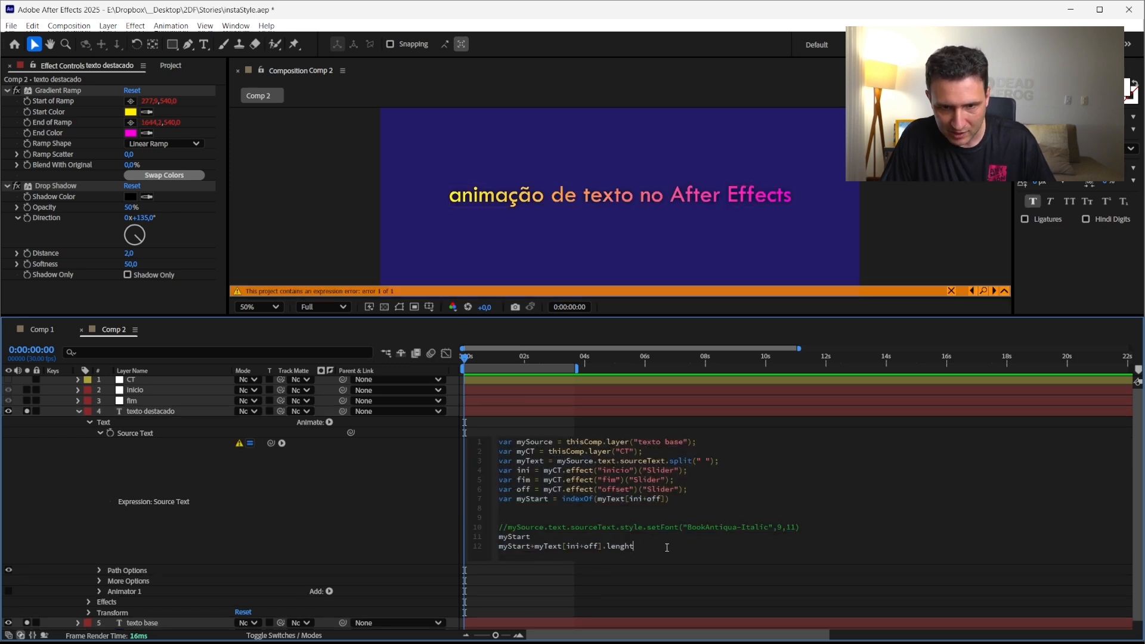
{"action": "left_click_drag", "start_coordinate": [667, 547], "coordinate": [530, 547]}
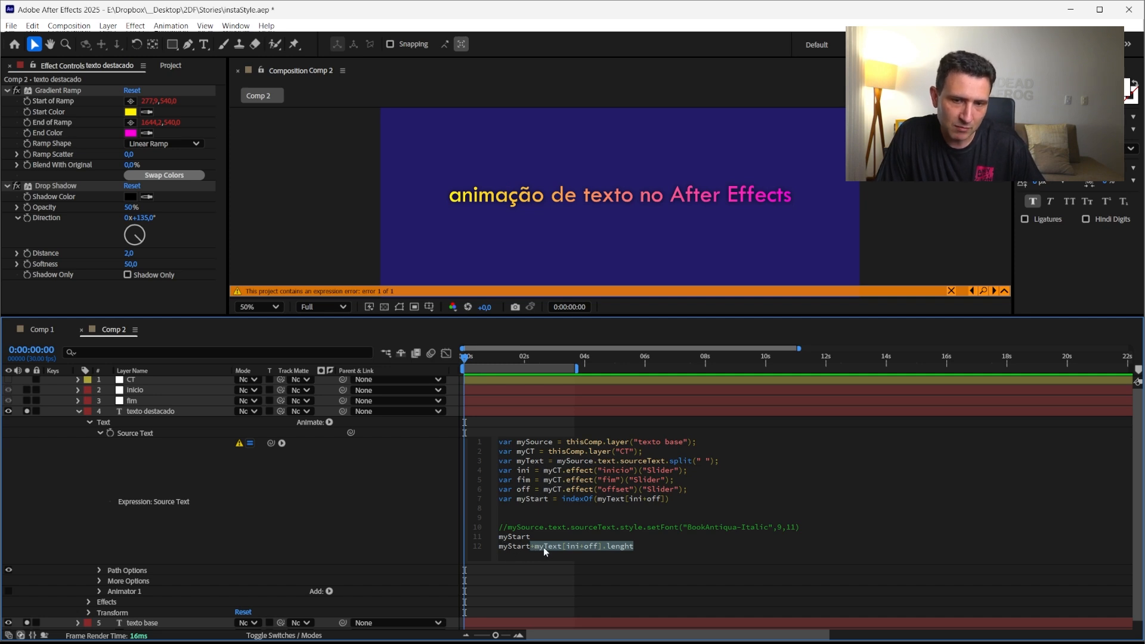
{"action": "key", "text": "Right"}
{"action": "key", "text": "BackSpace"}
{"action": "key", "text": "BackSpace"}
{"action": "key", "text": "BackSpace"}
{"action": "key", "text": "BackSpace"}
{"action": "key", "text": "BackSpace"}
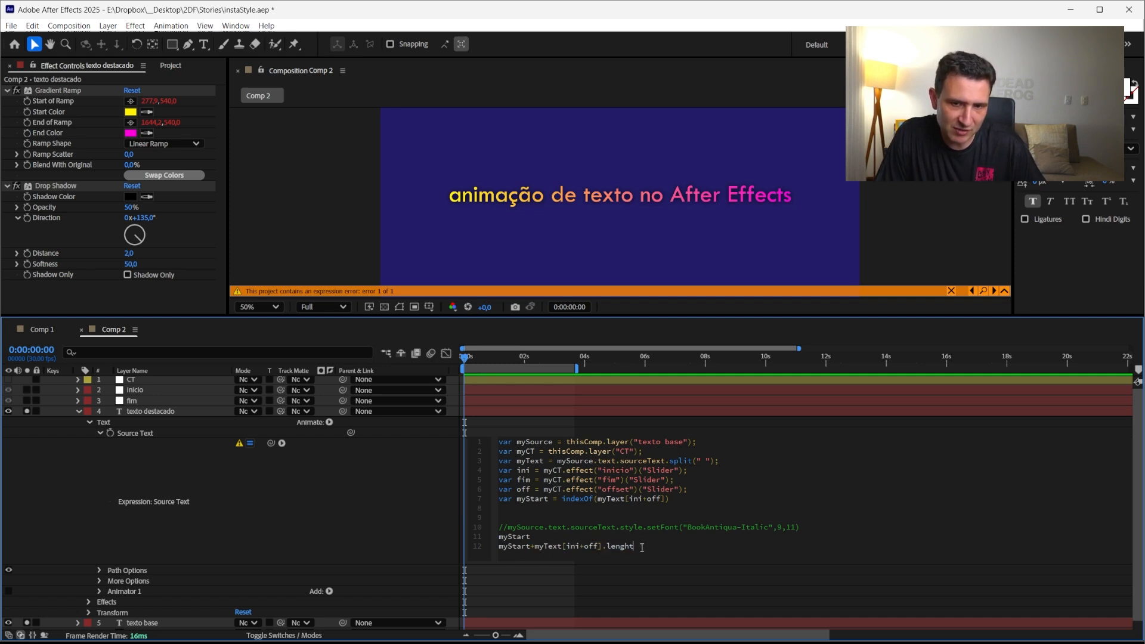
{"action": "type", "text": "e"}
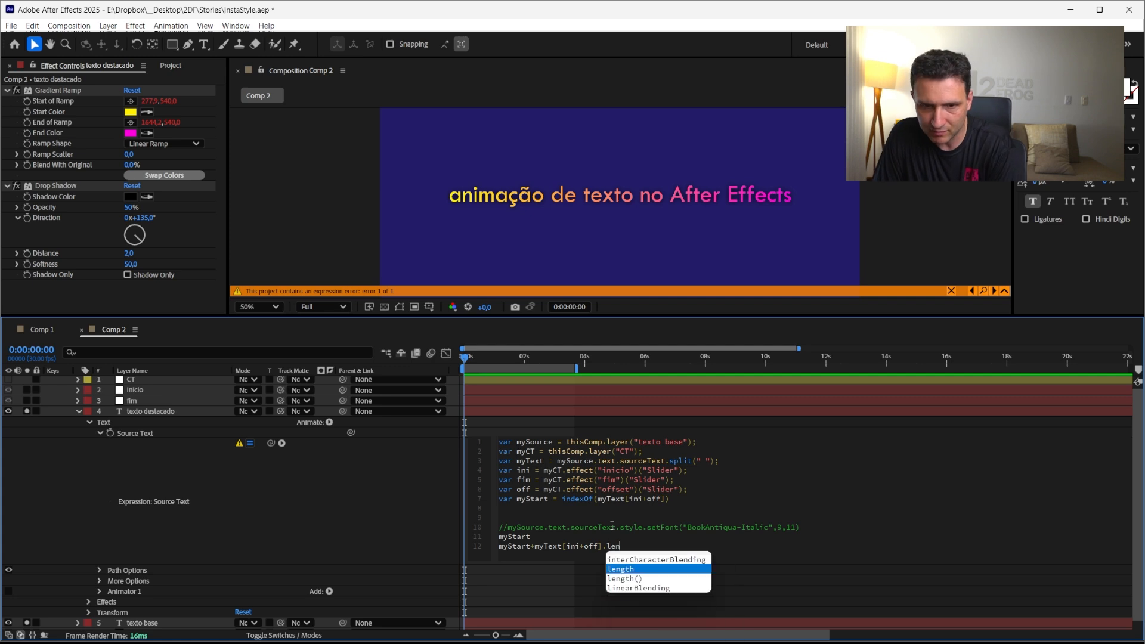
{"action": "key", "text": "Return"}
{"action": "left_click", "coordinate": [345, 528]}
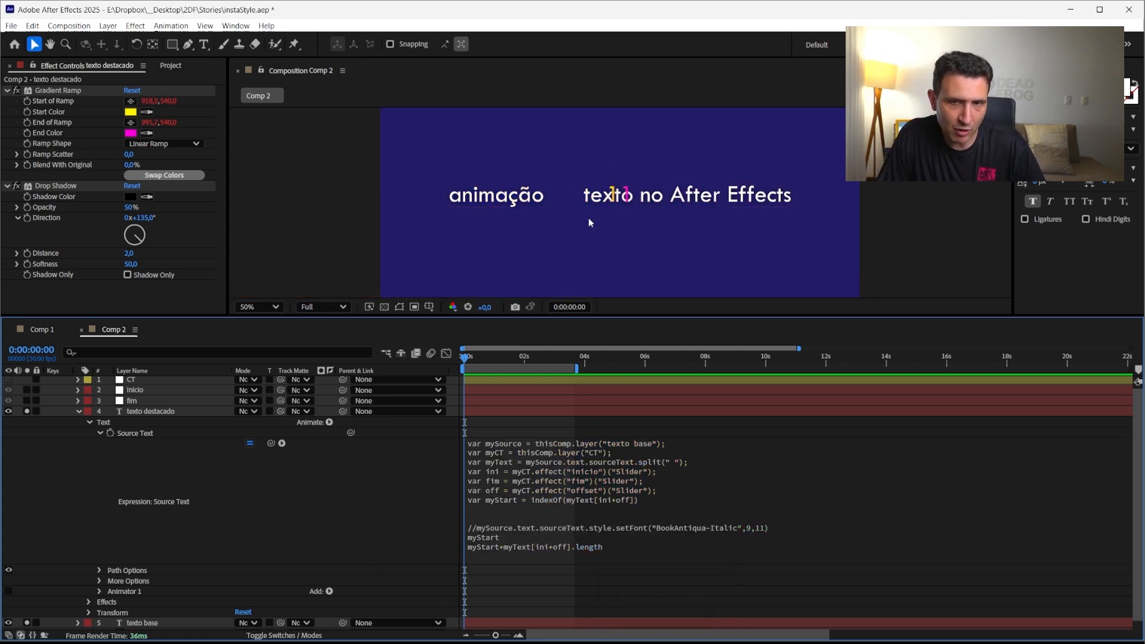
{"action": "left_click", "coordinate": [566, 544]}
{"action": "left_click", "coordinate": [644, 548]}
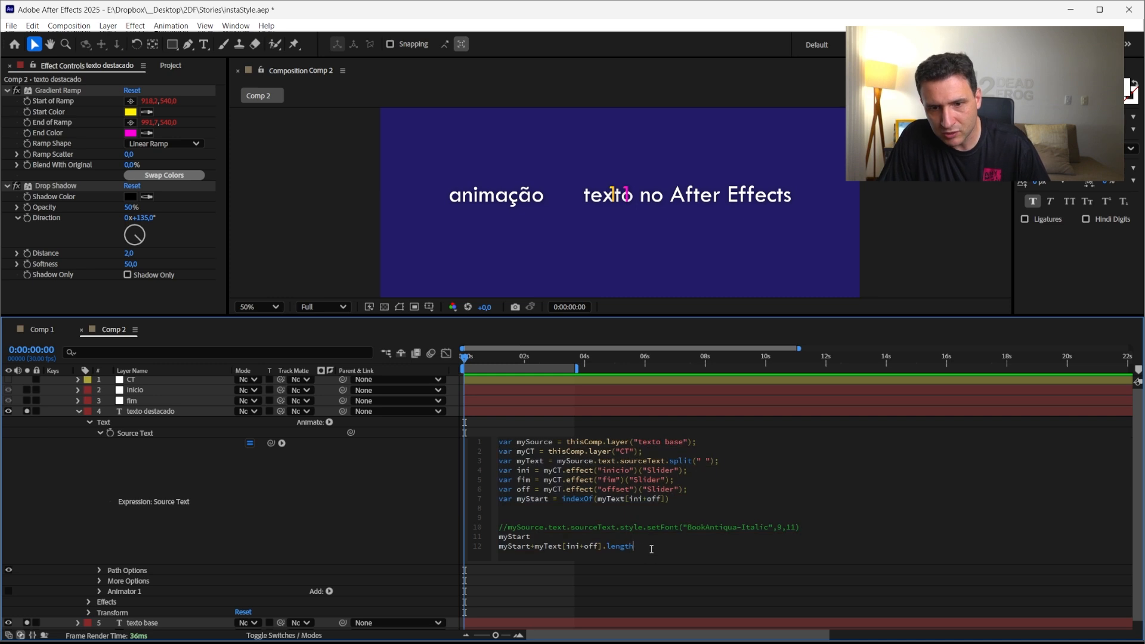
Apply the expression, select the CT control layer and set its fim slider to 2
{"action": "left_click", "coordinate": [195, 522]}
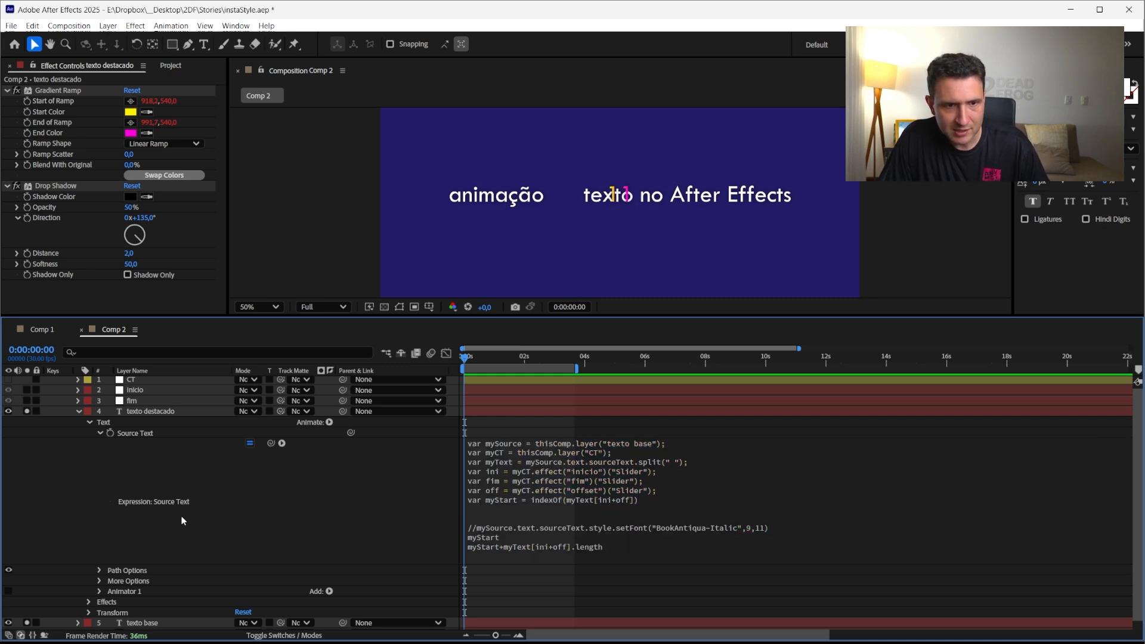
{"action": "left_click", "coordinate": [133, 371]}
{"action": "left_click", "coordinate": [132, 381]}
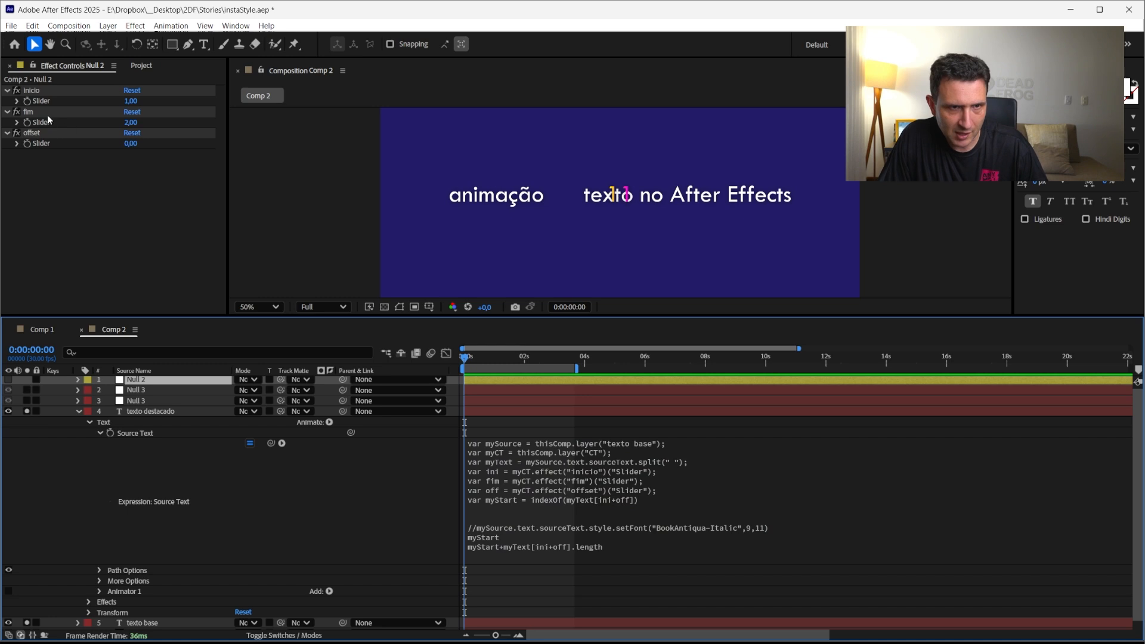
{"action": "left_click", "coordinate": [129, 122]}
{"action": "type", "text": "2"}
{"action": "key", "text": "Down"}
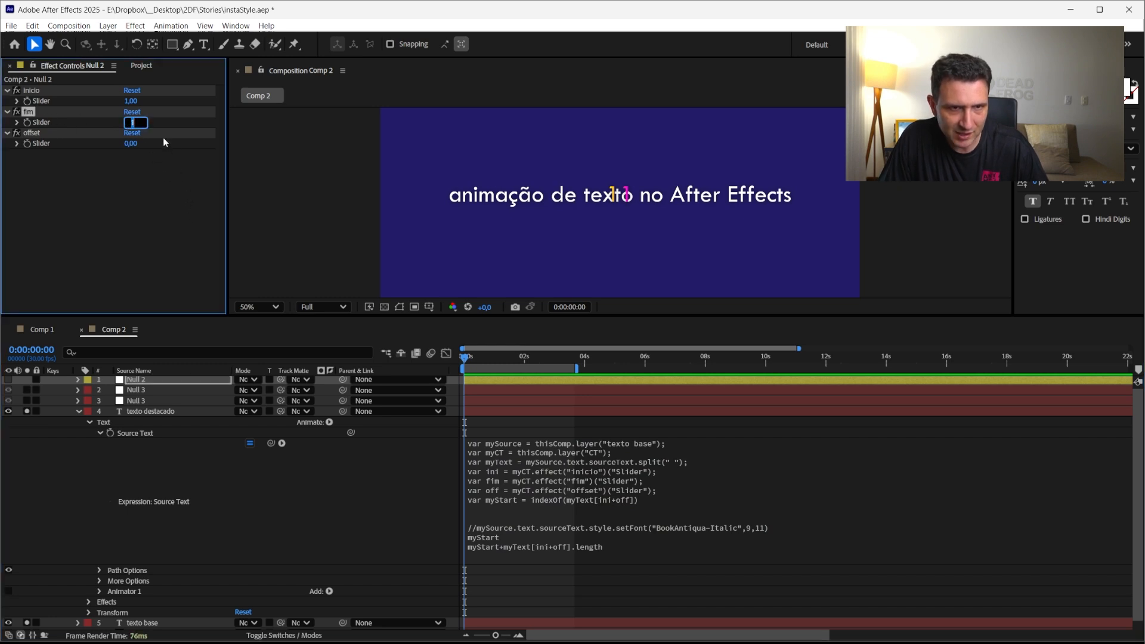
Nudge the fim slider value up and down to preview how the highlighted word range changes
{"action": "key", "text": "Up"}
{"action": "key", "text": "Down"}
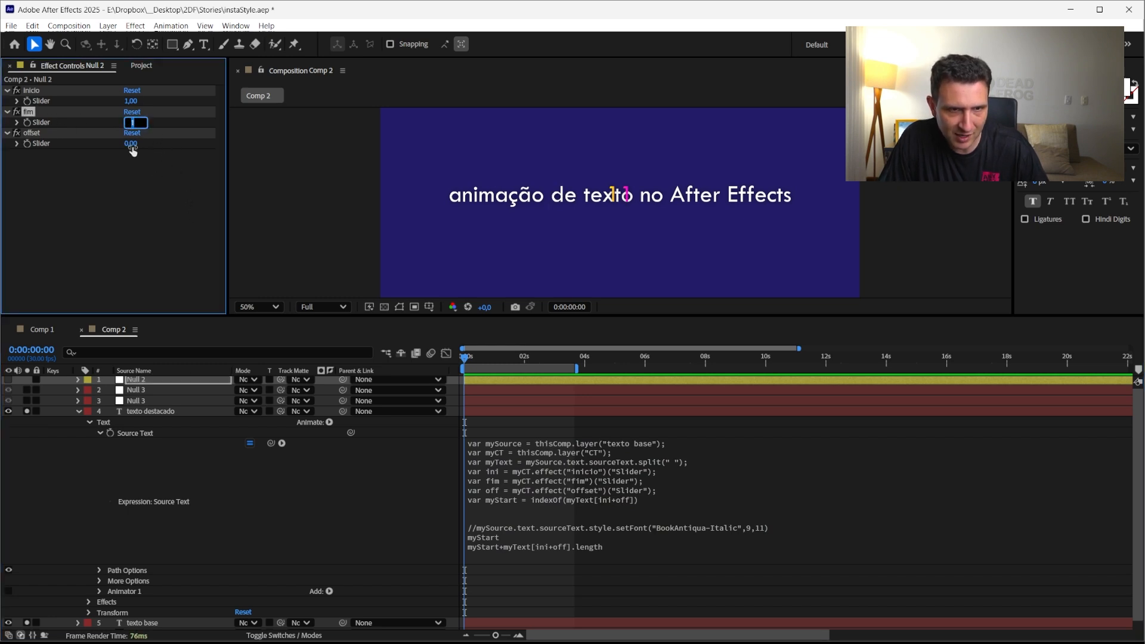
{"action": "key", "text": "Up"}
{"action": "key", "text": "Up"}
{"action": "key", "text": "Down"}
{"action": "key", "text": "Down"}
{"action": "key", "text": "Down"}
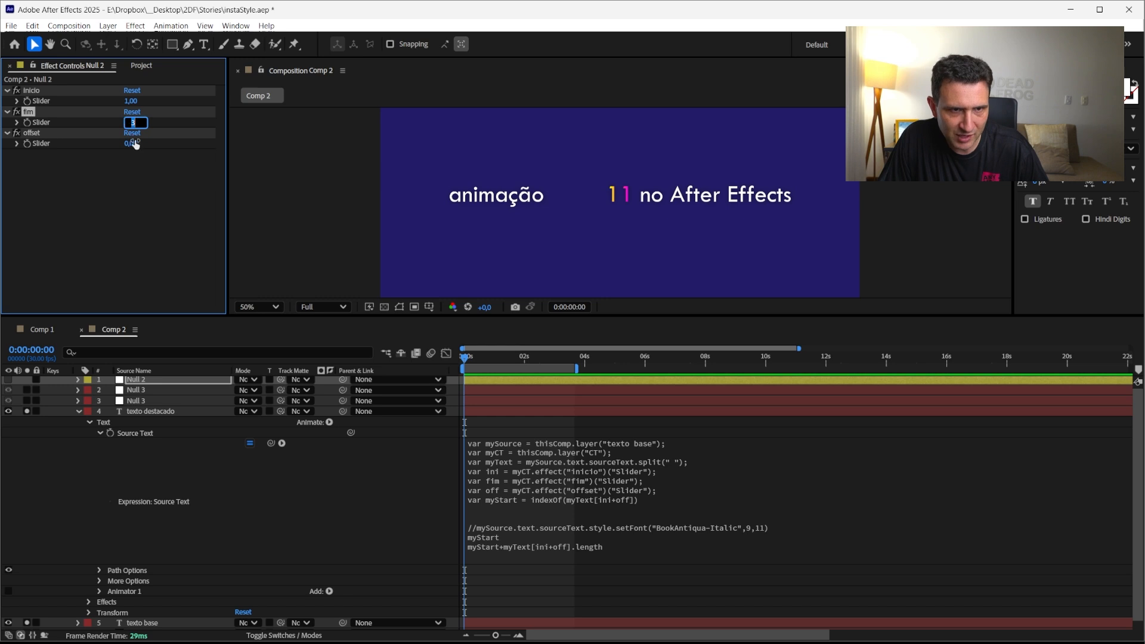
{"action": "key", "text": "Up"}
{"action": "key", "text": "Up"}
{"action": "key", "text": "Up"}
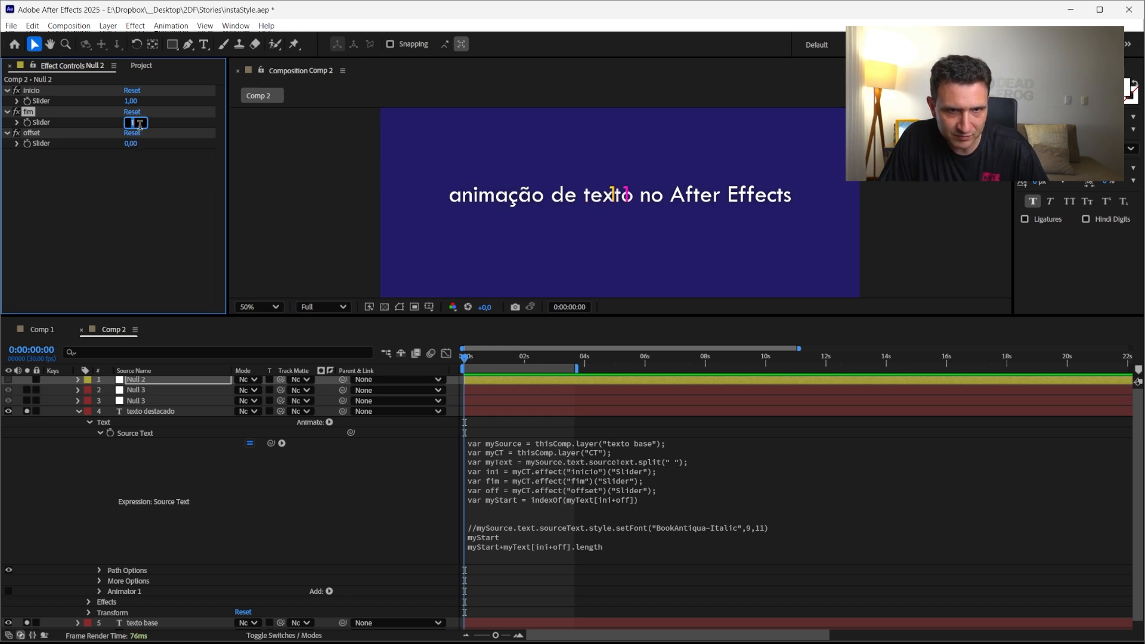
Set the inicio slider to 0 and nudge the fim slider up and down to preview the highlight
{"action": "left_click", "coordinate": [131, 102]}
{"action": "key", "text": "Down"}
{"action": "left_click", "coordinate": [132, 123]}
{"action": "key", "text": "Up"}
{"action": "key", "text": "Up"}
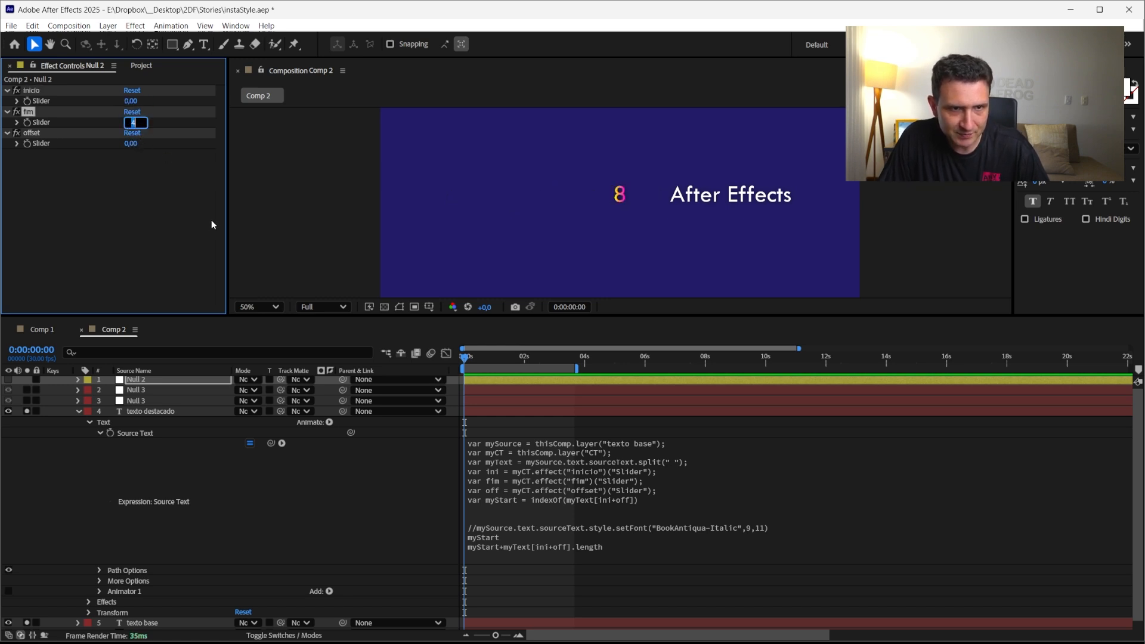
{"action": "key", "text": "Down"}
{"action": "key", "text": "Down"}
{"action": "key", "text": "Down"}
{"action": "key", "text": "Down"}
{"action": "key", "text": "Down"}
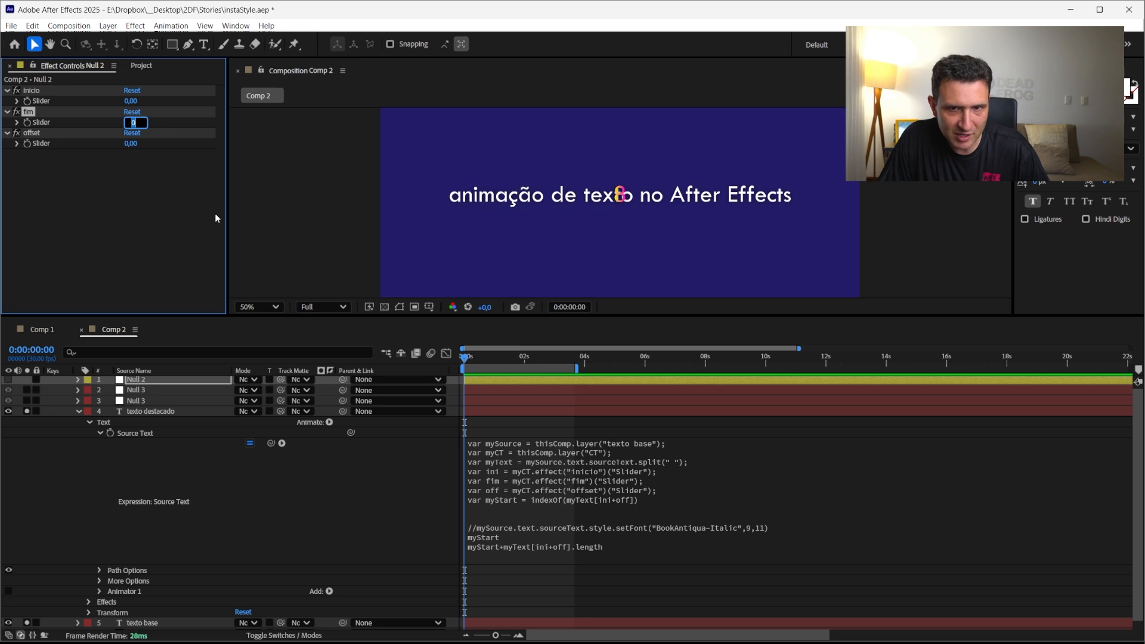
{"action": "key", "text": "Up"}
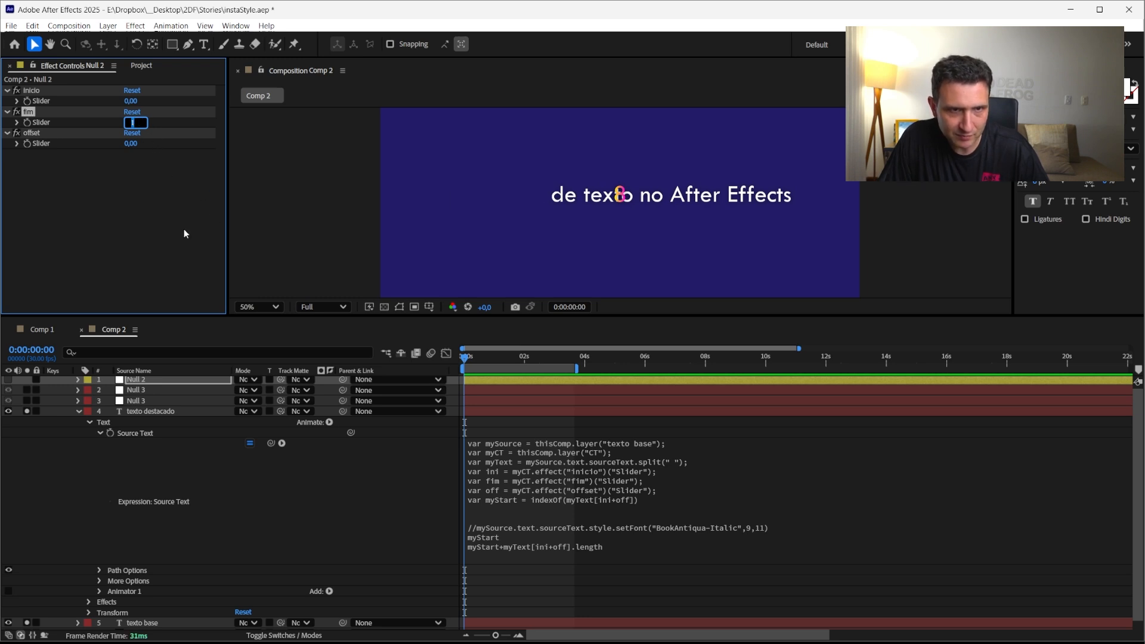
{"action": "key", "text": "Up"}
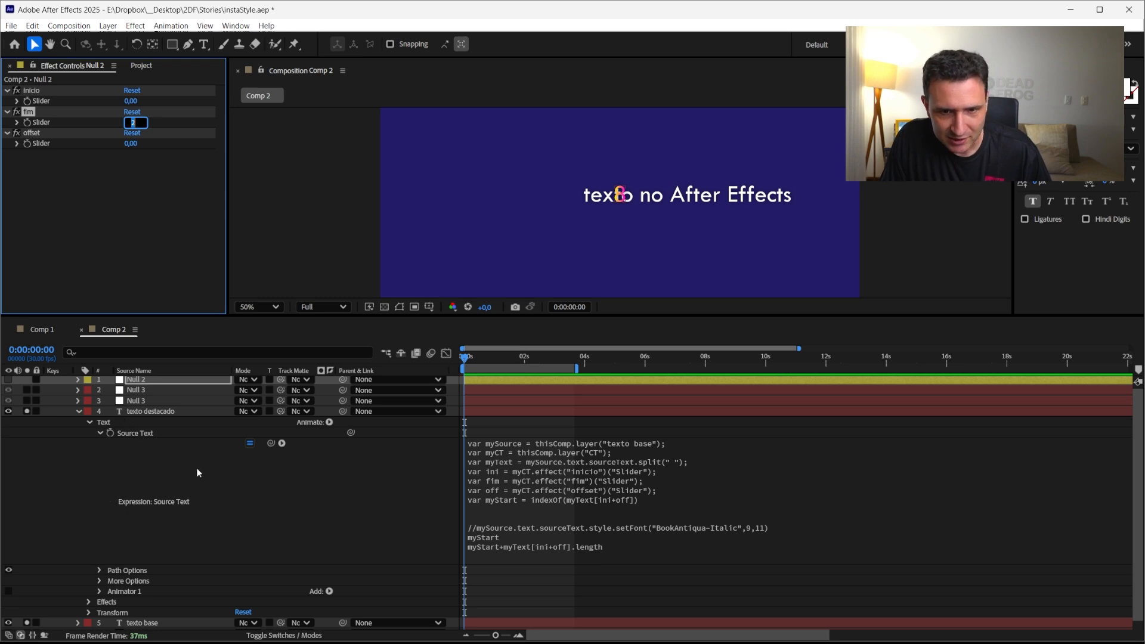
Delete the two myStart test lines at the end of the Source Text expression
{"action": "left_click", "coordinate": [501, 527]}
{"action": "left_click", "coordinate": [588, 552]}
{"action": "left_click_drag", "start_coordinate": [660, 549], "coordinate": [485, 538]}
{"action": "key", "text": "BackSpace"}
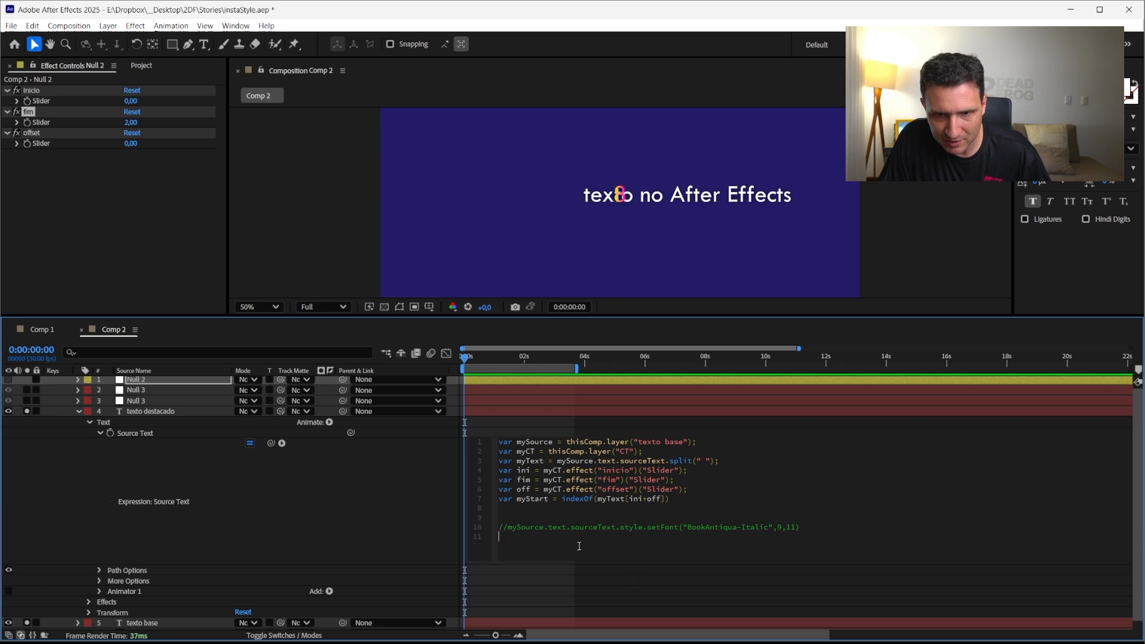
Insert blank lines above the commented setFont line and start a loop header reading for(i=0;
{"action": "key", "text": "Return"}
{"action": "key", "text": "Return"}
{"action": "key", "text": "Return"}
{"action": "key", "text": "Up"}
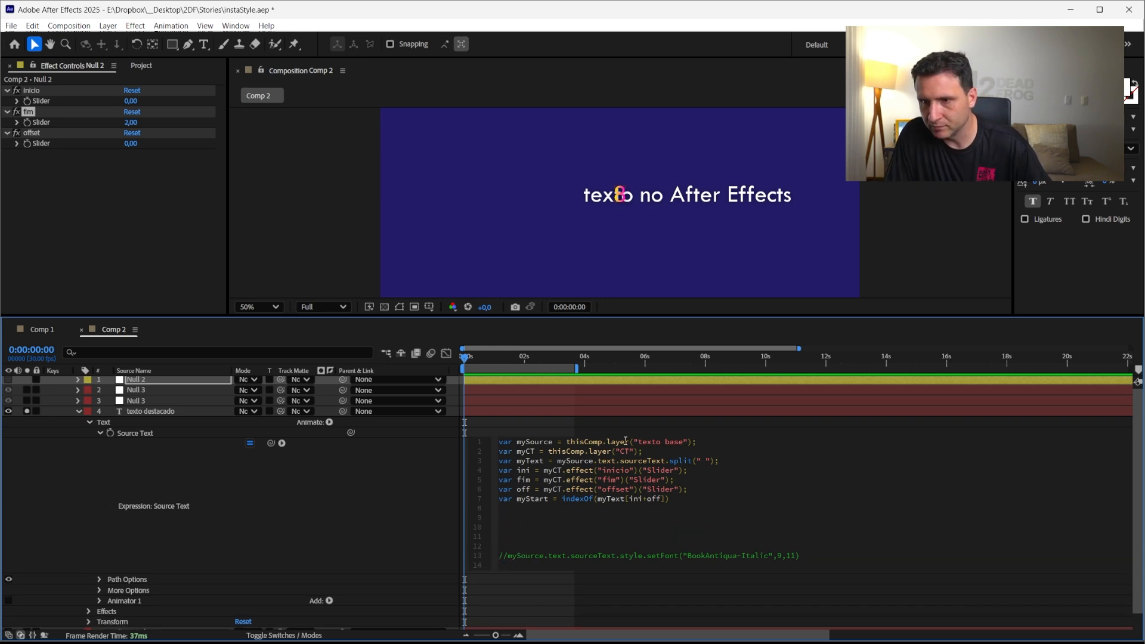
{"action": "key", "text": "Up"}
{"action": "type", "text": "for"}
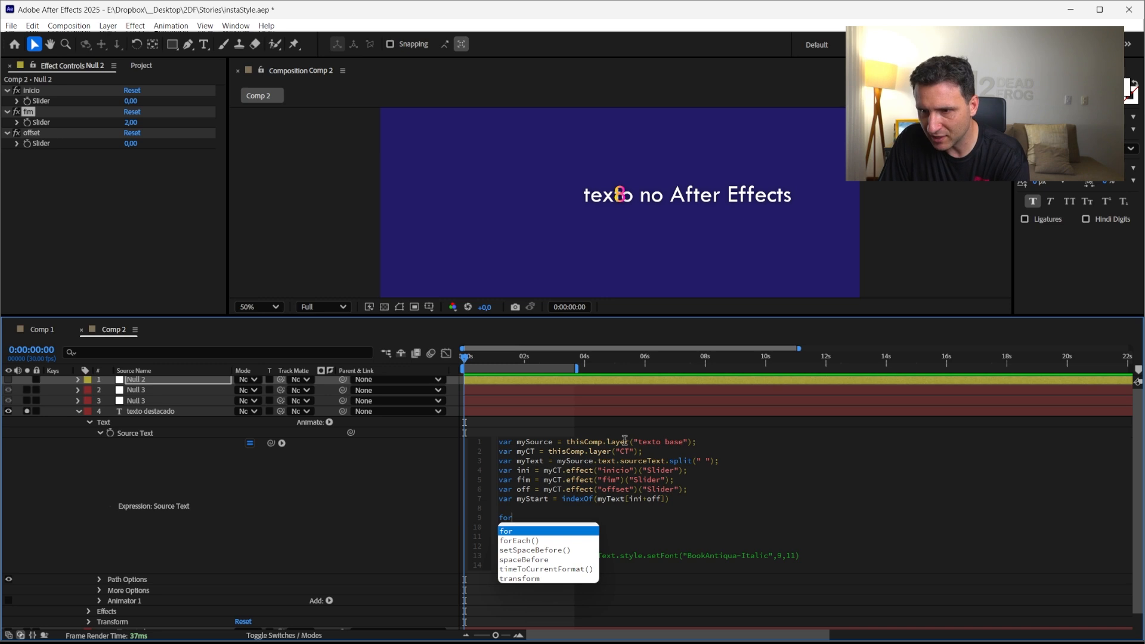
{"action": "type", "text": "()"}
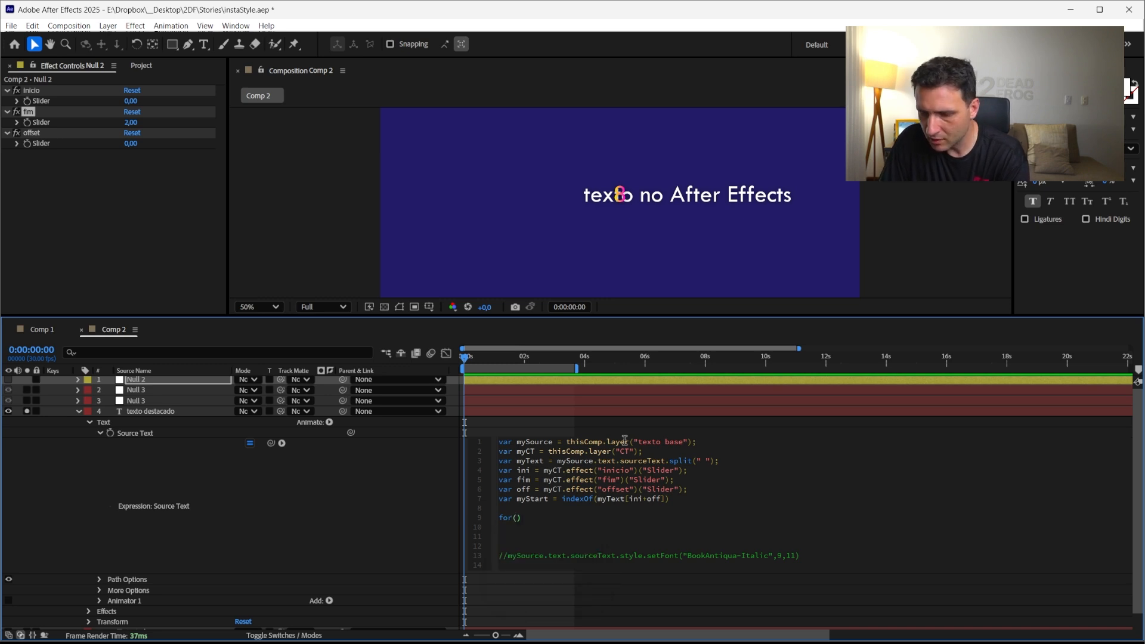
{"action": "type", "text": "i=0;"}
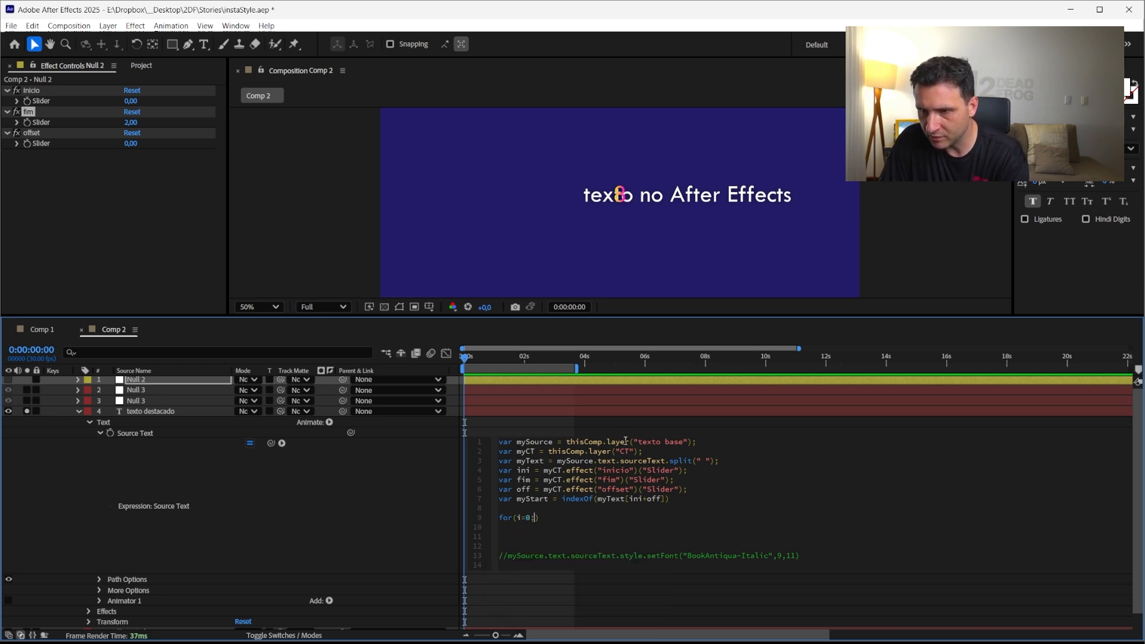
{"action": "type", "text": " i < "}
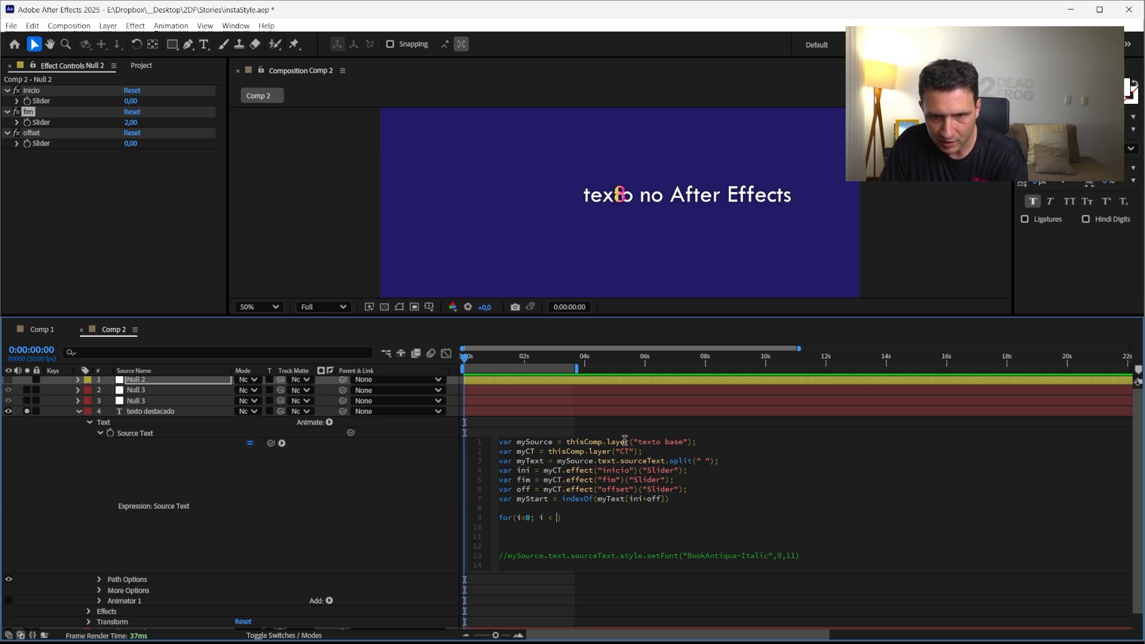
{"action": "type", "text": "i.len"}
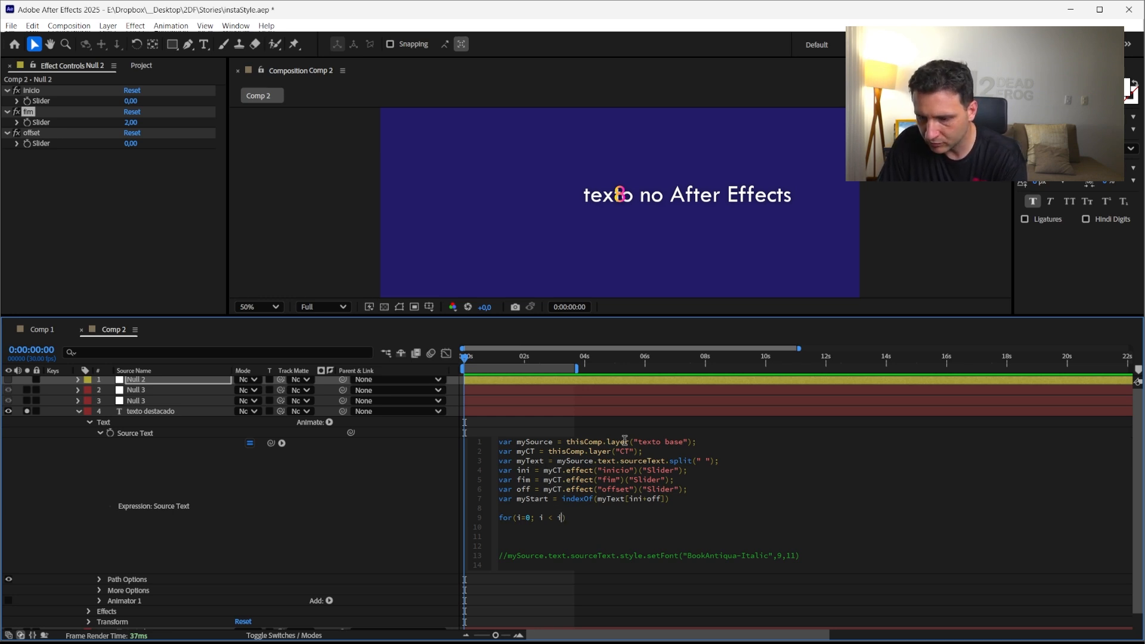
Complete the loop header as for(i=0; i < i.length; i++){ and open the loop body
{"action": "key", "text": "Return"}
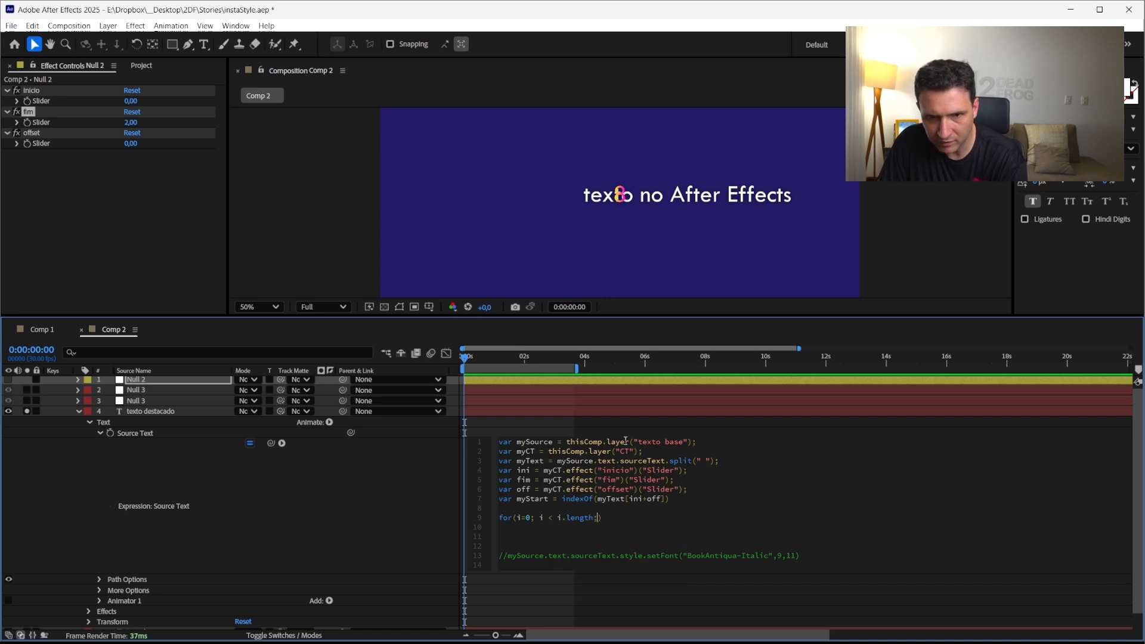
{"action": "type", "text": ";"}
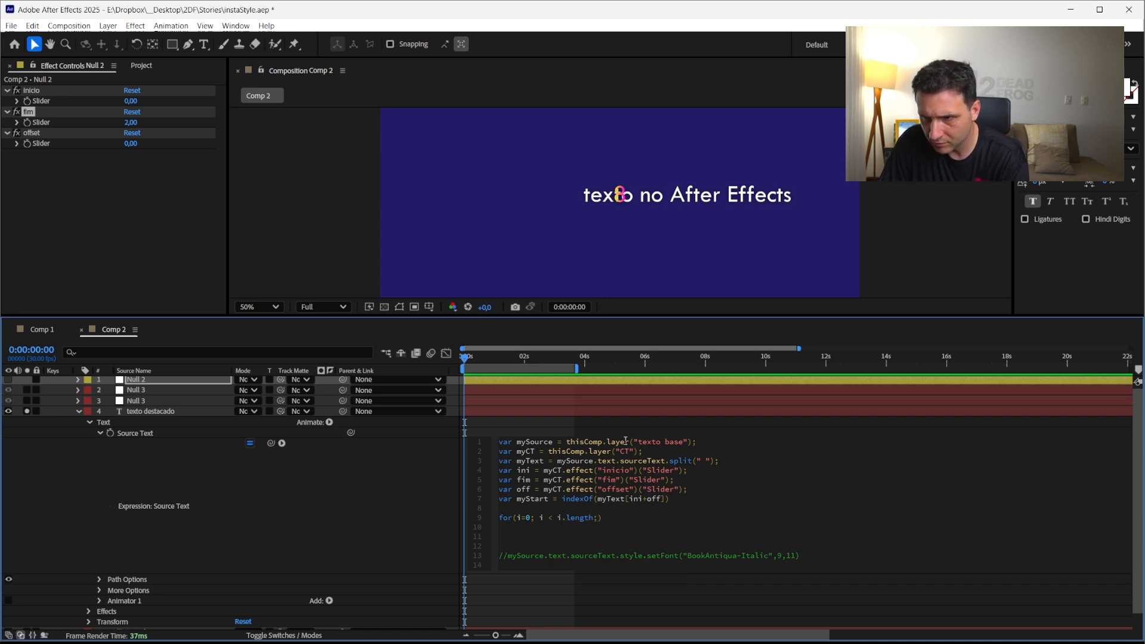
{"action": "type", "text": " i"}
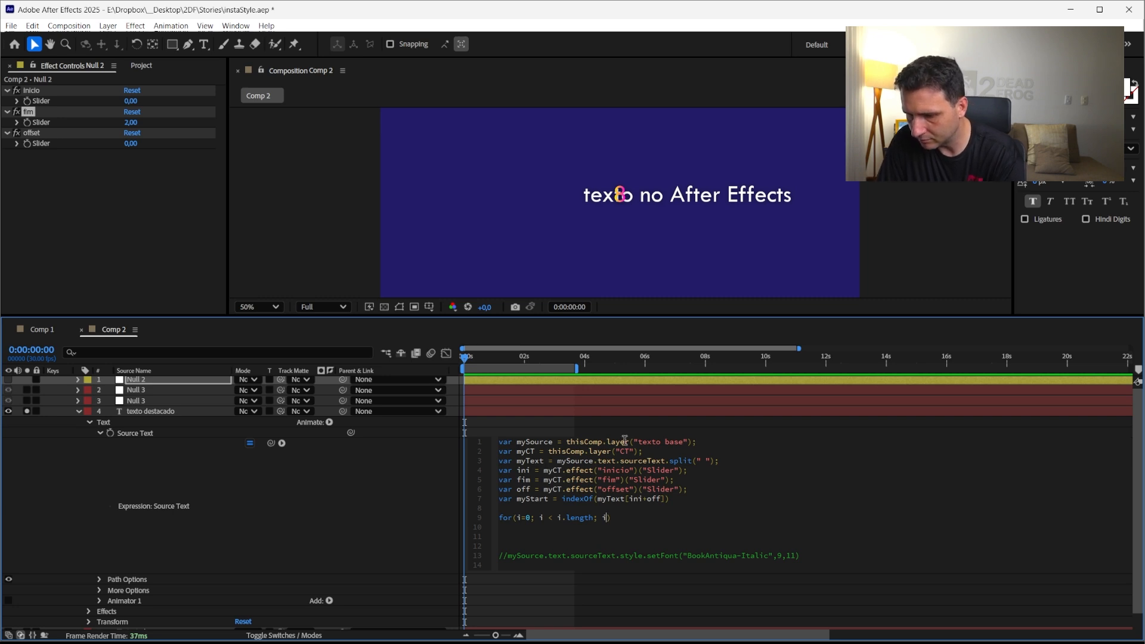
{"action": "type", "text": "++"}
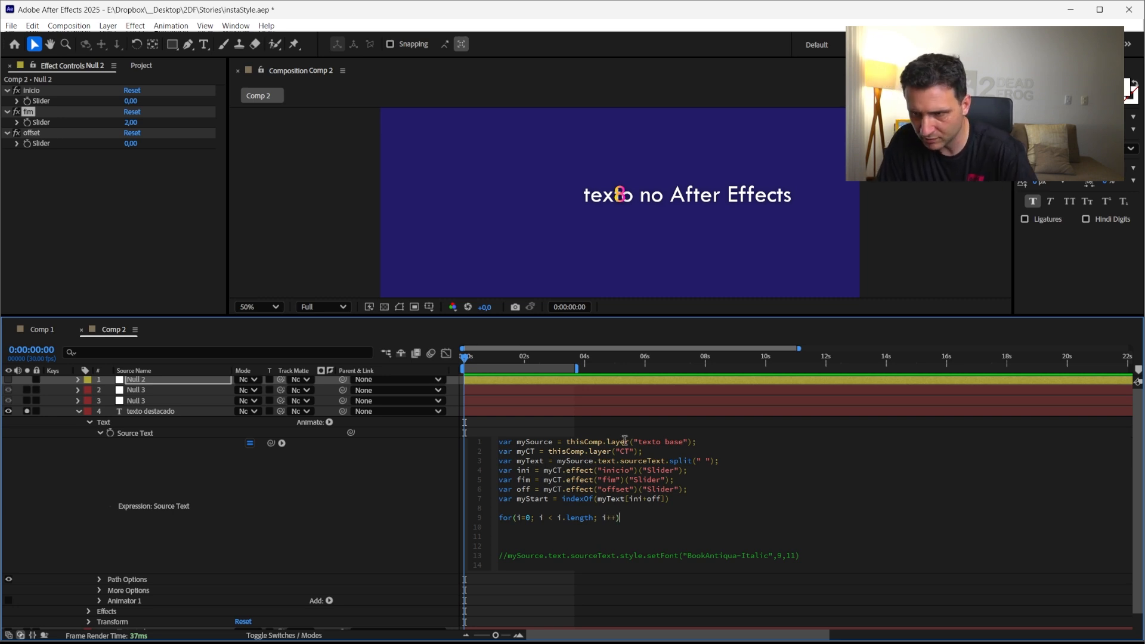
{"action": "type", "text": " {"}
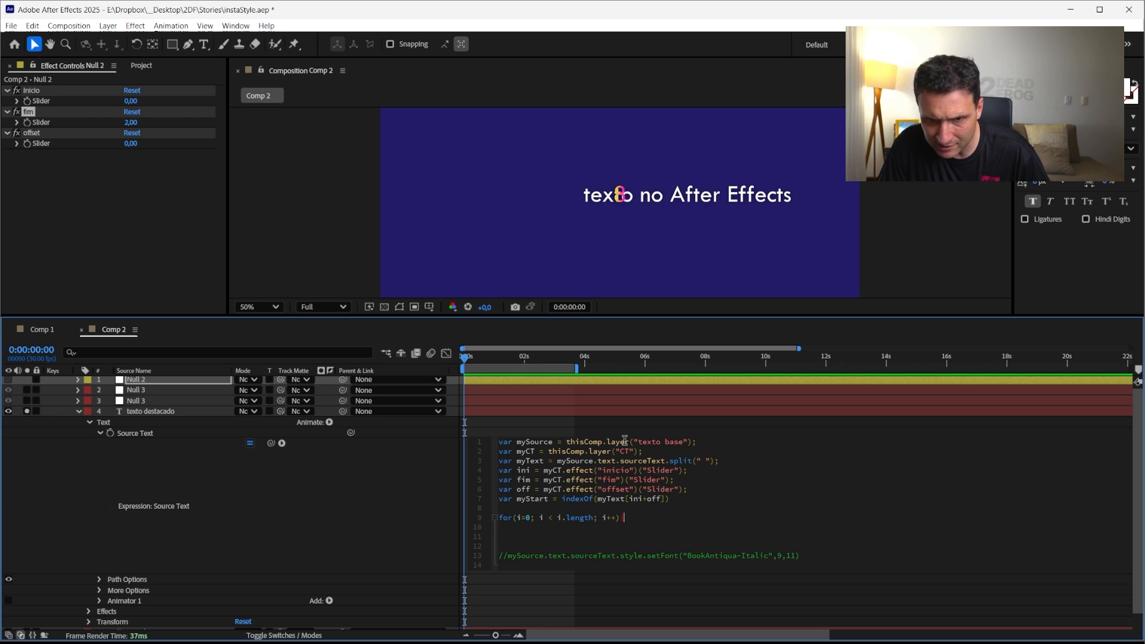
{"action": "key", "text": "Return"}
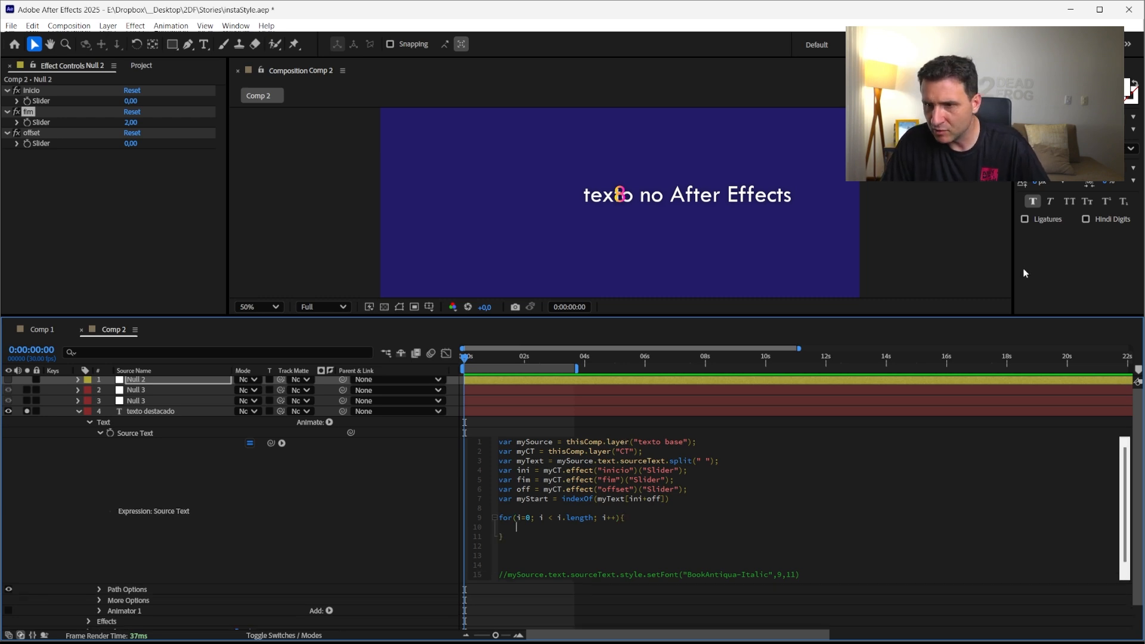
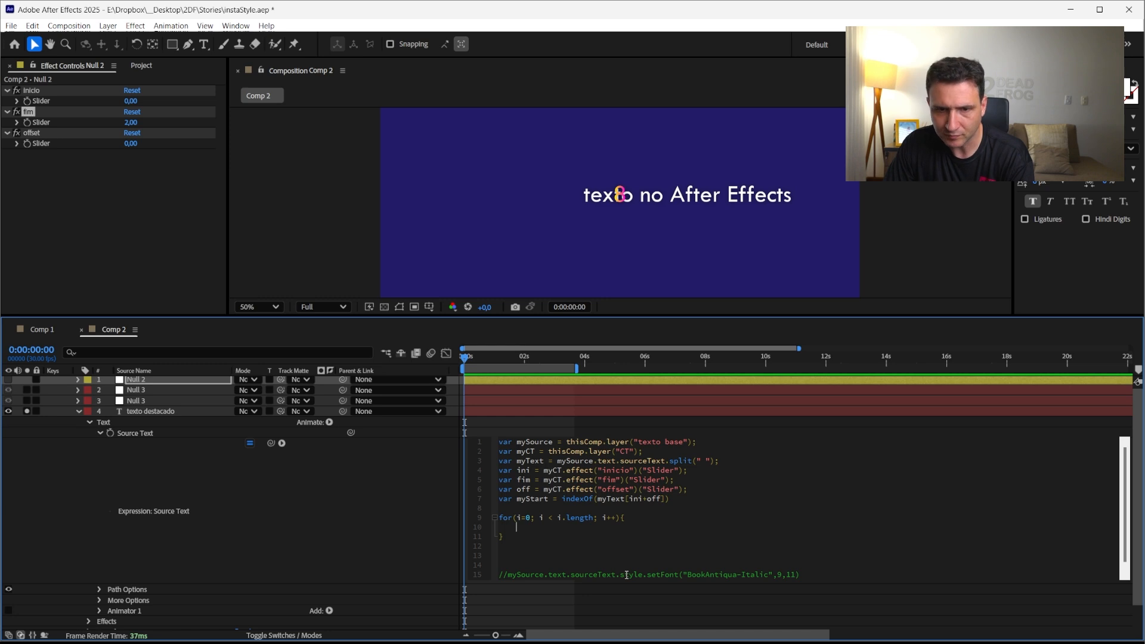
Write myEnd = myEnd as the first statement inside the for loop body
{"action": "type", "text": "yE"}
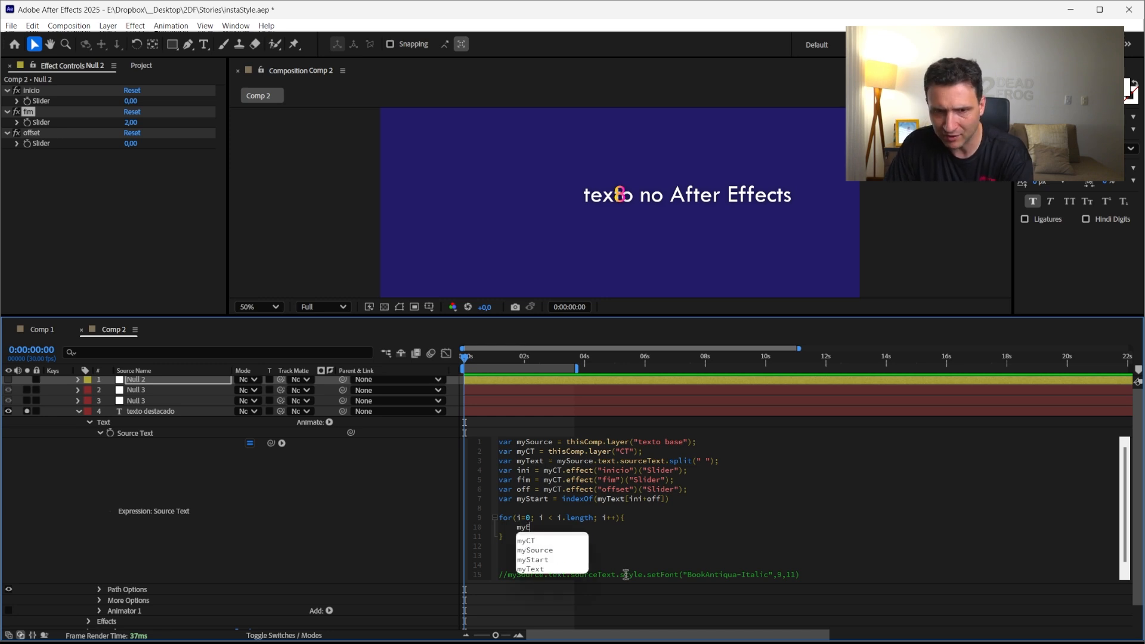
{"action": "type", "text": "nd ="}
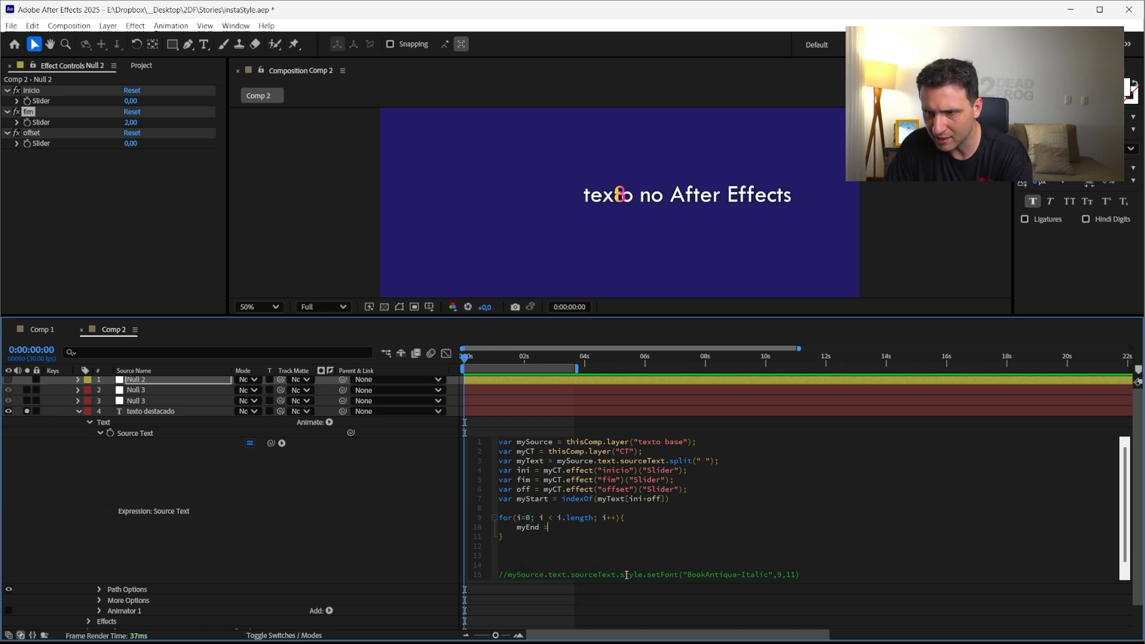
{"action": "type", "text": " m"}
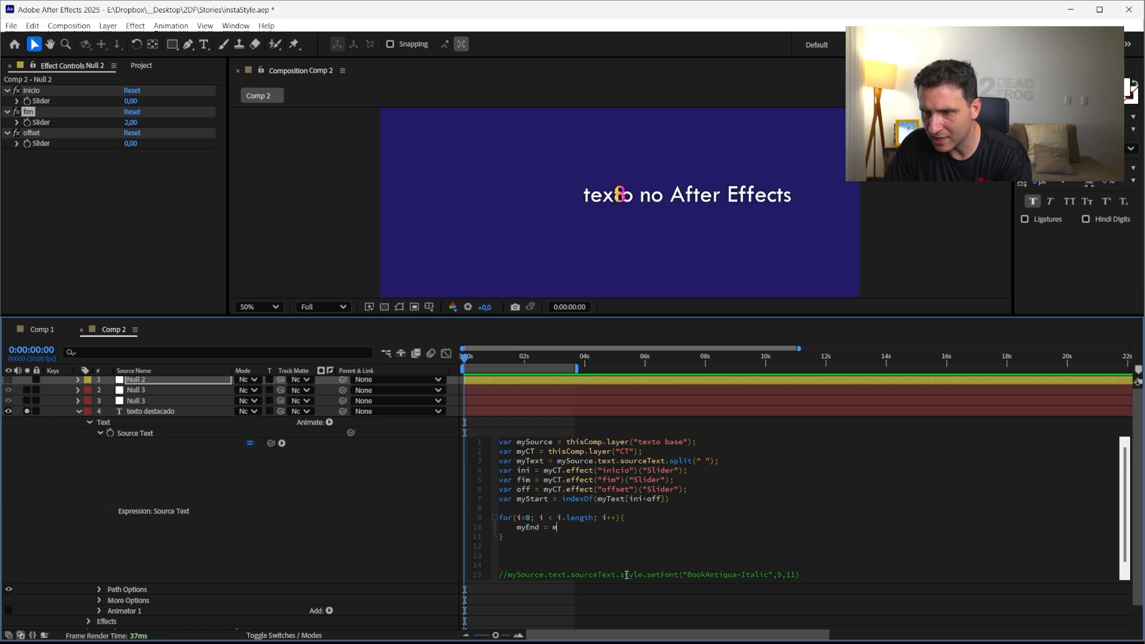
{"action": "type", "text": "y"}
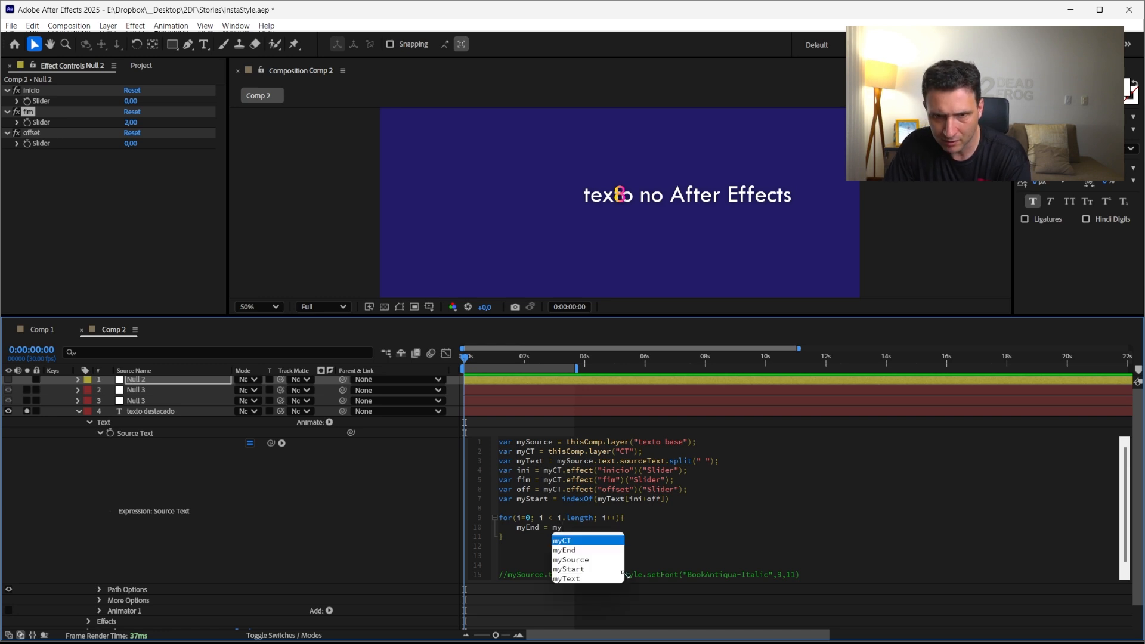
{"action": "type", "text": "End"}
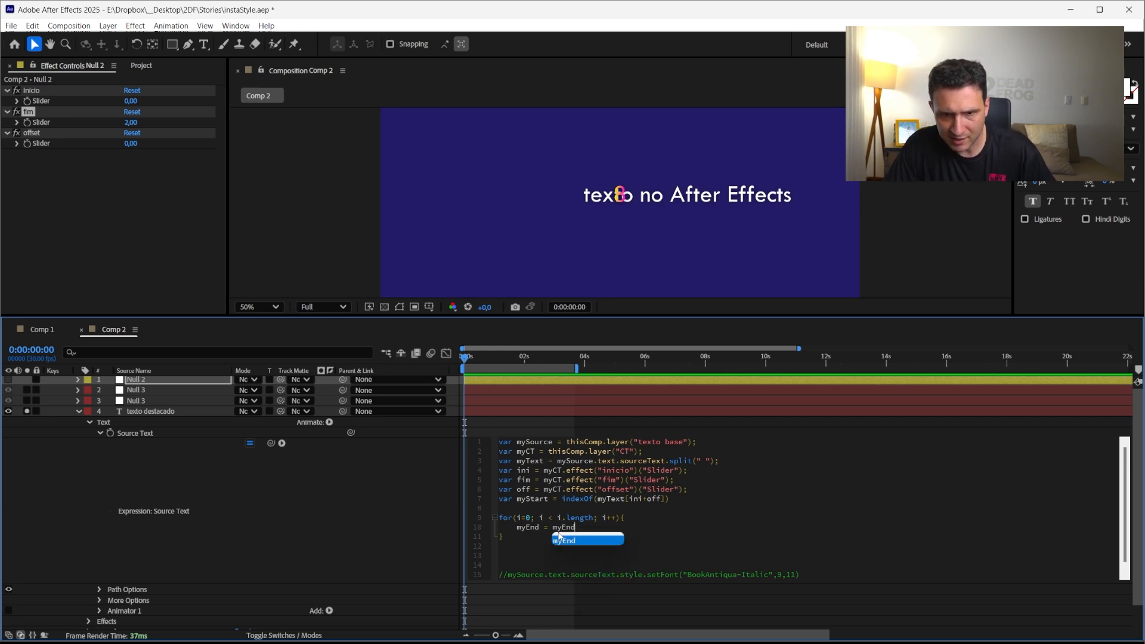
{"action": "left_click", "coordinate": [559, 535]}
Terminate the myStart line with a semicolon and declare var myEnd = 0; on a new line below it
{"action": "left_click", "coordinate": [686, 499]}
{"action": "type", "text": ";"}
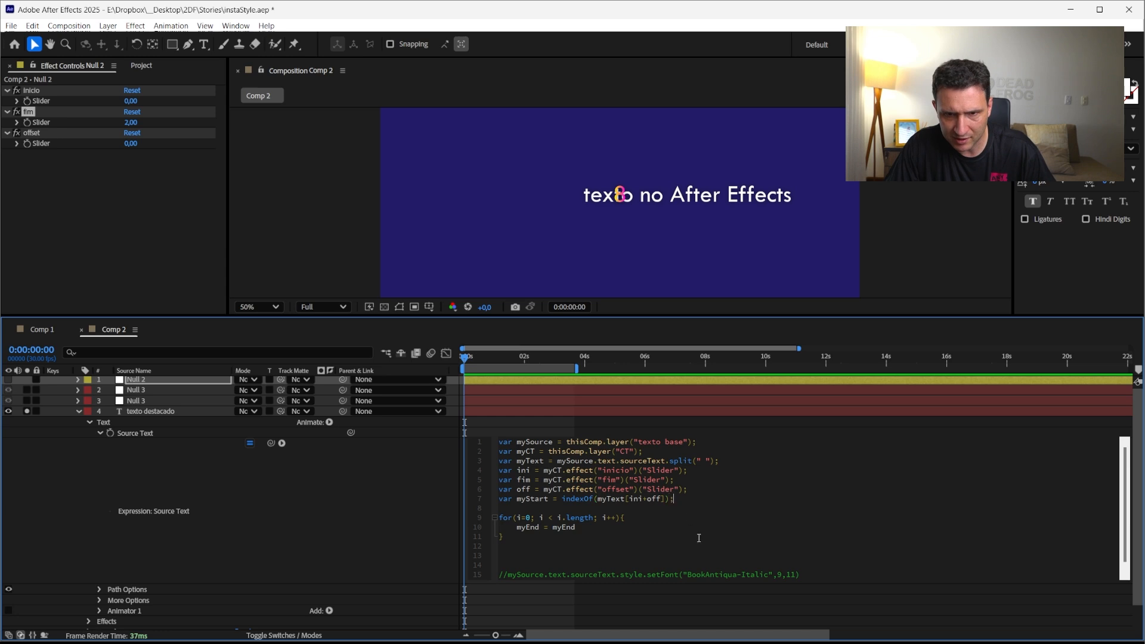
{"action": "key", "text": "Return"}
{"action": "type", "text": "var "}
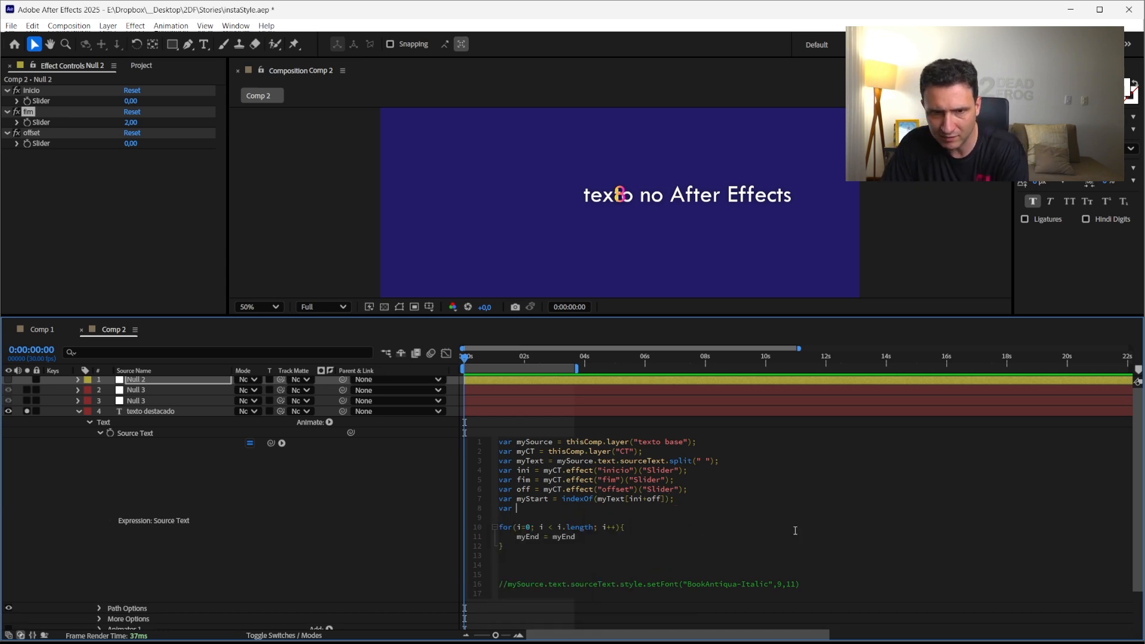
{"action": "type", "text": "myEnd = 0"}
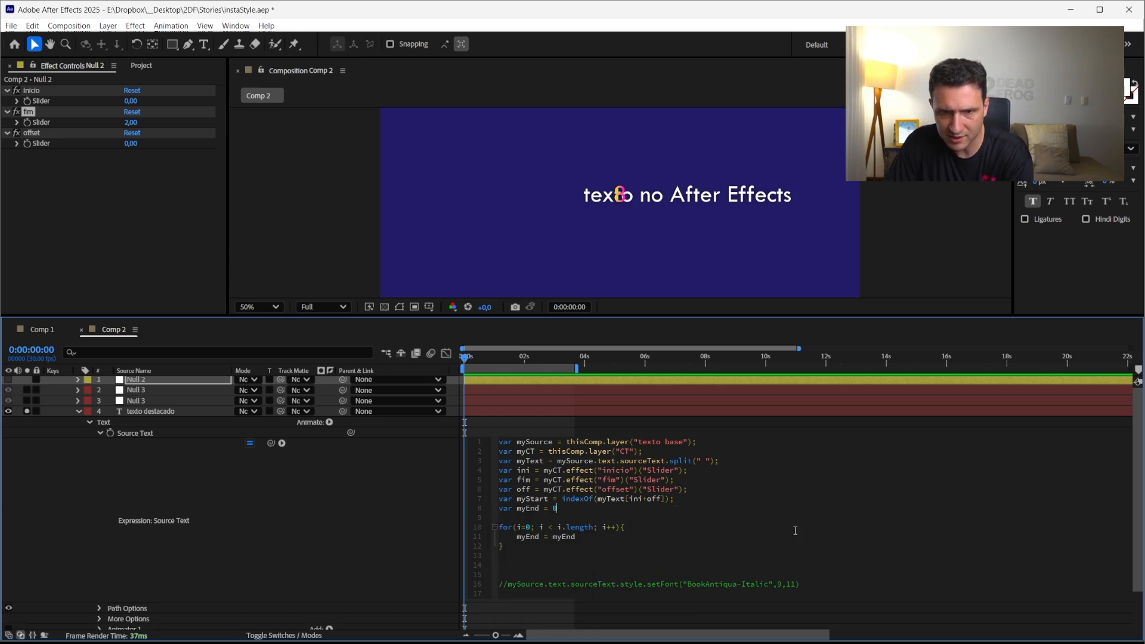
{"action": "type", "text": ";"}
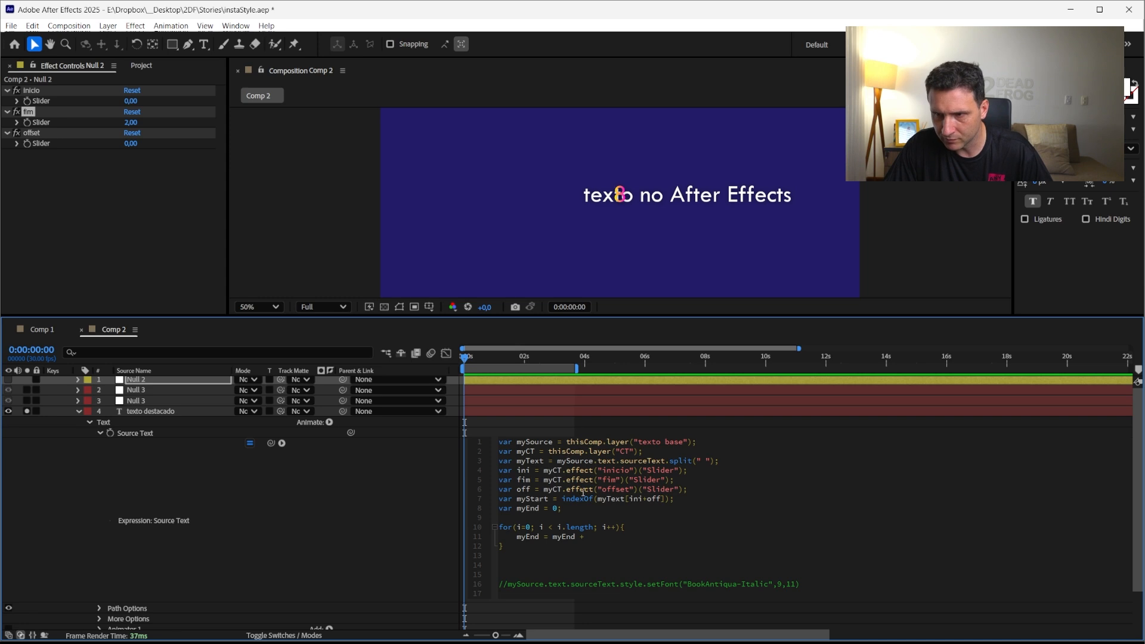
Extend the loop statement to myEnd = myEnd + myText[ini+off+i].length
{"action": "type", "text": "m"}
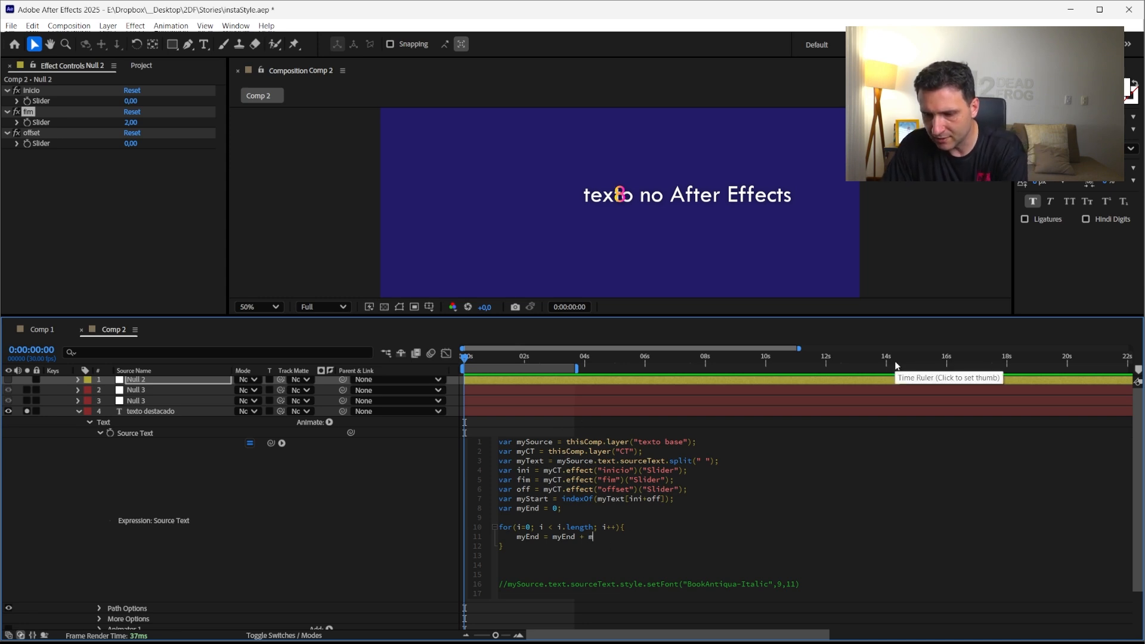
{"action": "type", "text": "ySt"}
{"action": "key", "text": "BackSpace"}
{"action": "type", "text": "y"}
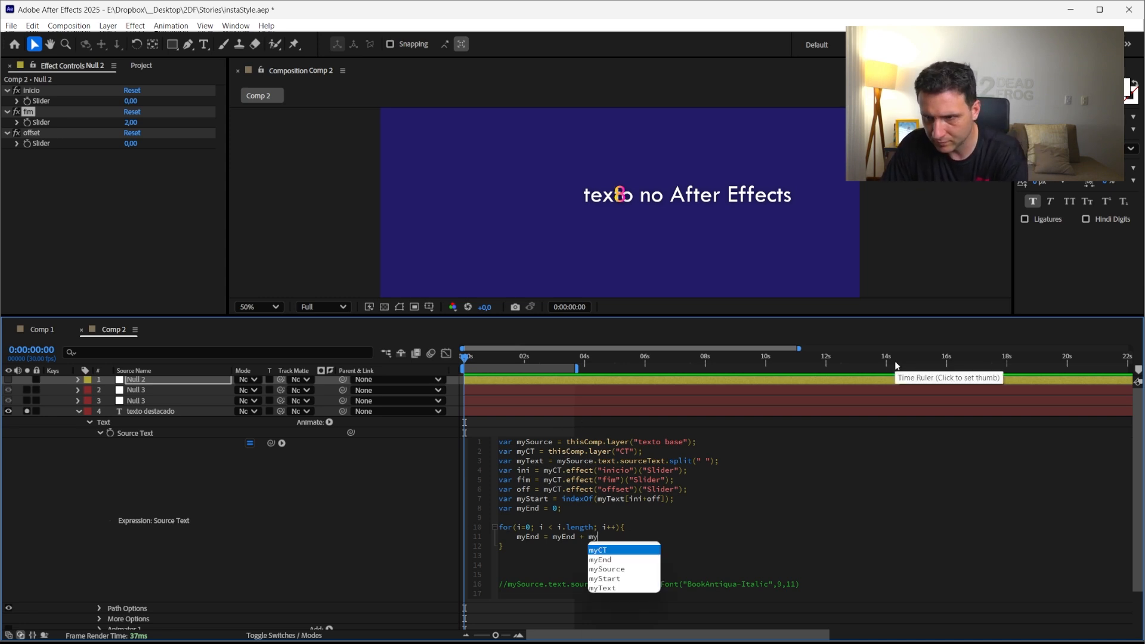
{"action": "key", "text": "Up"}
{"action": "type", "text": "Text"}
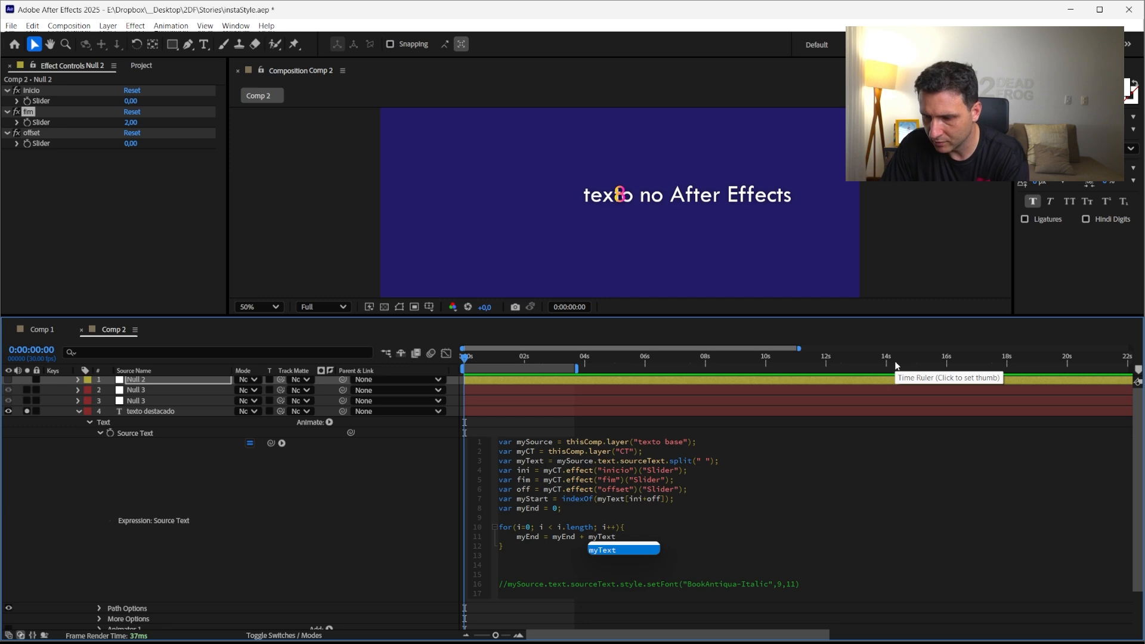
{"action": "type", "text": "["}
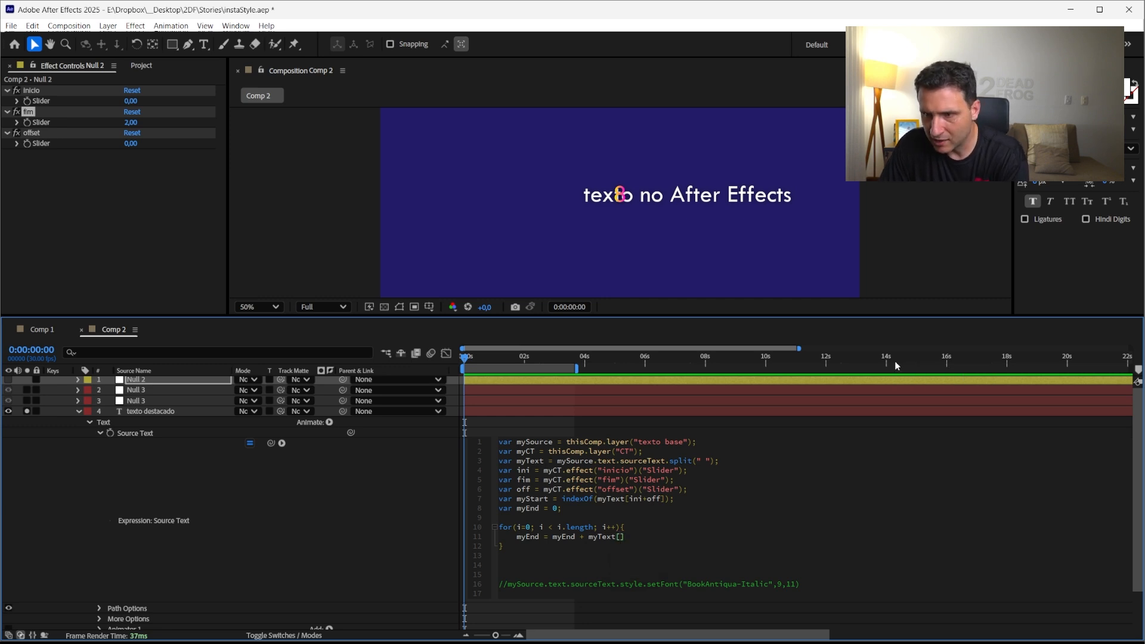
{"action": "type", "text": "ini"}
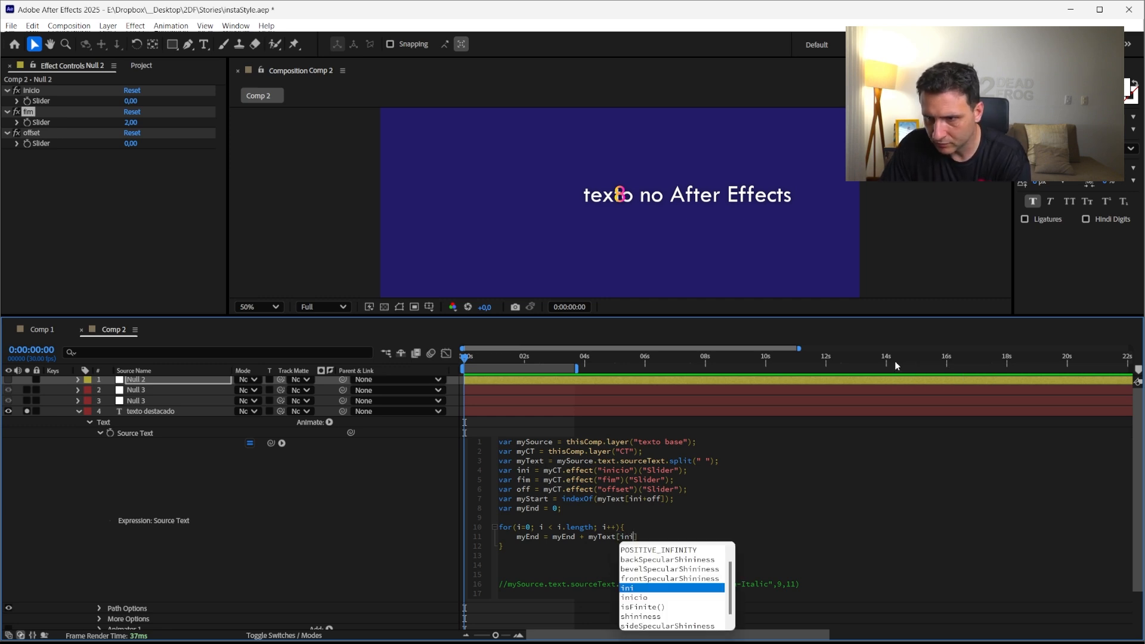
{"action": "type", "text": "+off"}
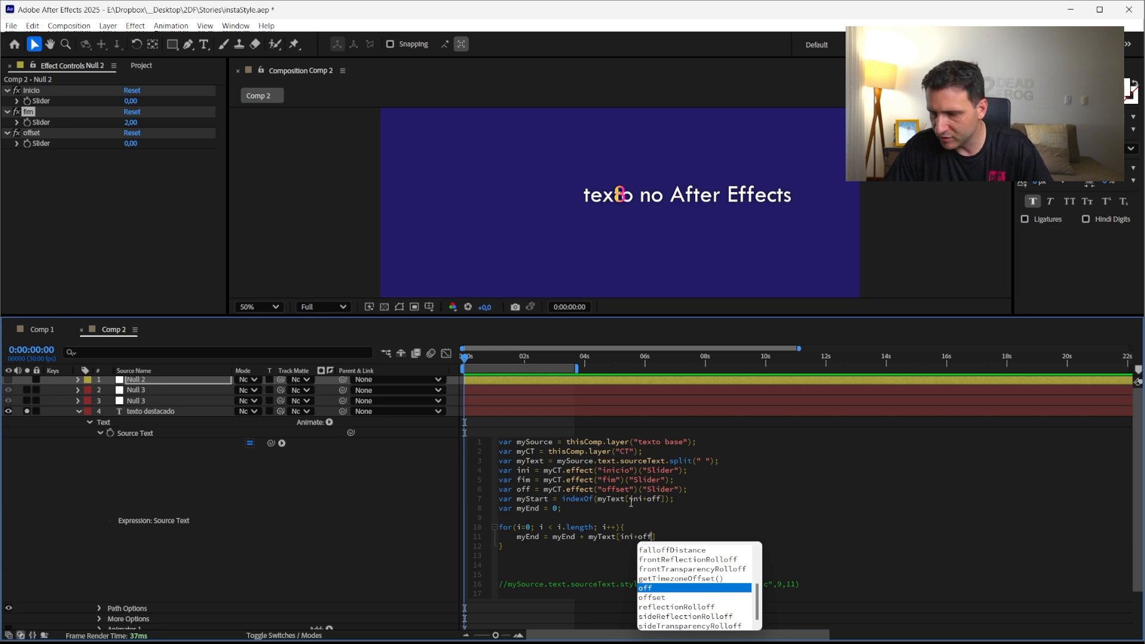
{"action": "type", "text": "+i"}
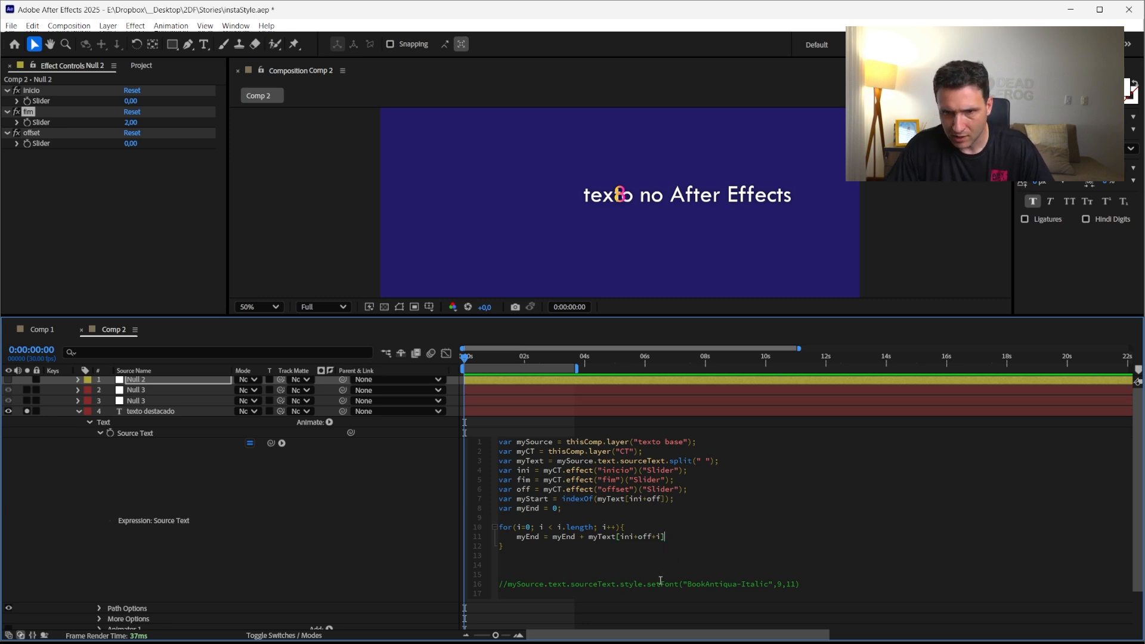
{"action": "type", "text": ".len"}
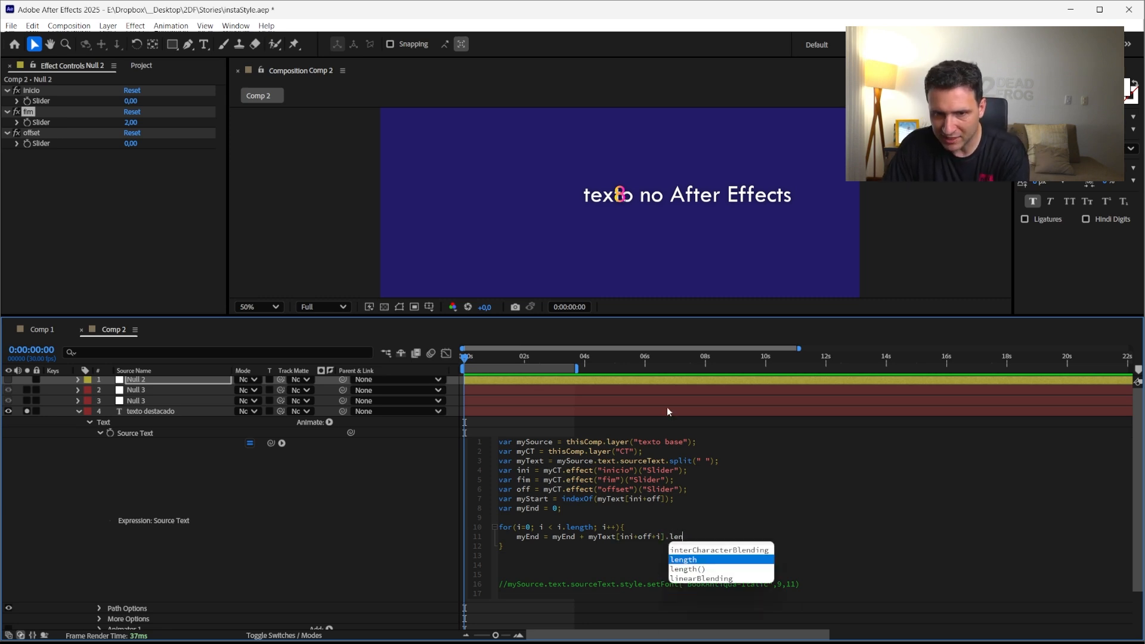
{"action": "key", "text": "Return"}
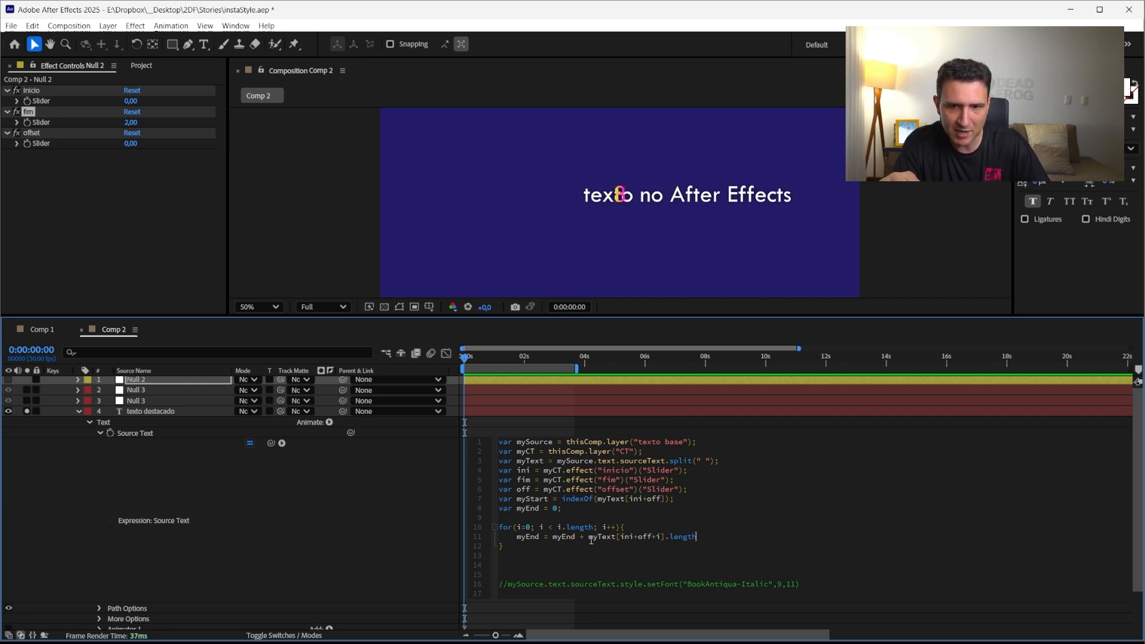
Try replacing the myText index ini+off+i with 0 and 1, and undo the change
{"action": "left_click_drag", "start_coordinate": [590, 539], "coordinate": [658, 540]}
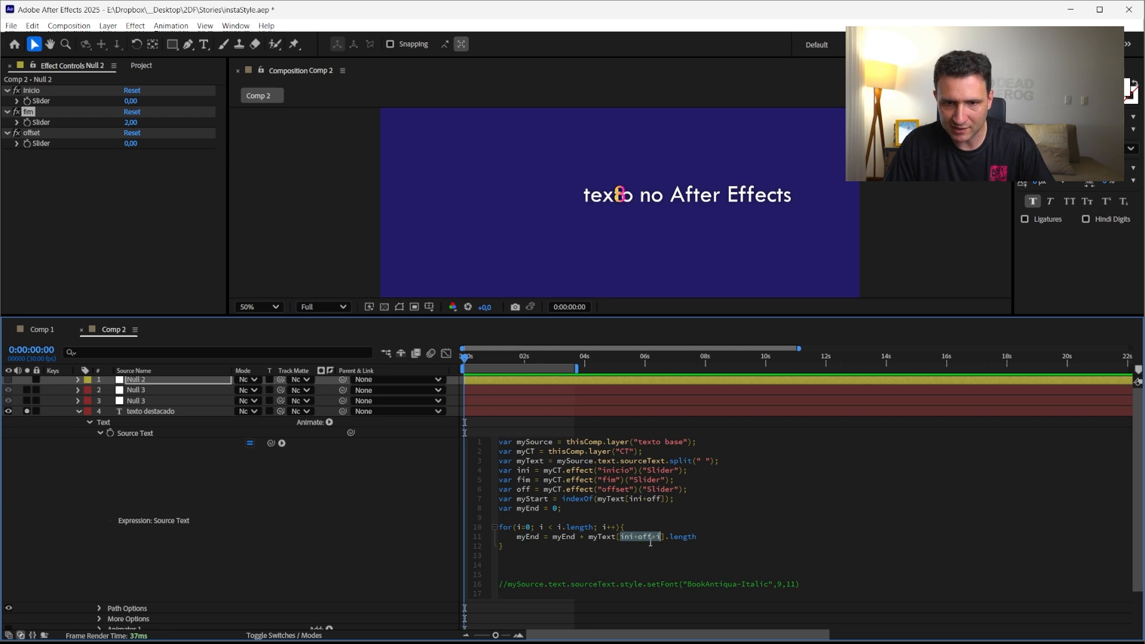
{"action": "type", "text": "0"}
{"action": "key", "text": "BackSpace"}
{"action": "type", "text": "1"}
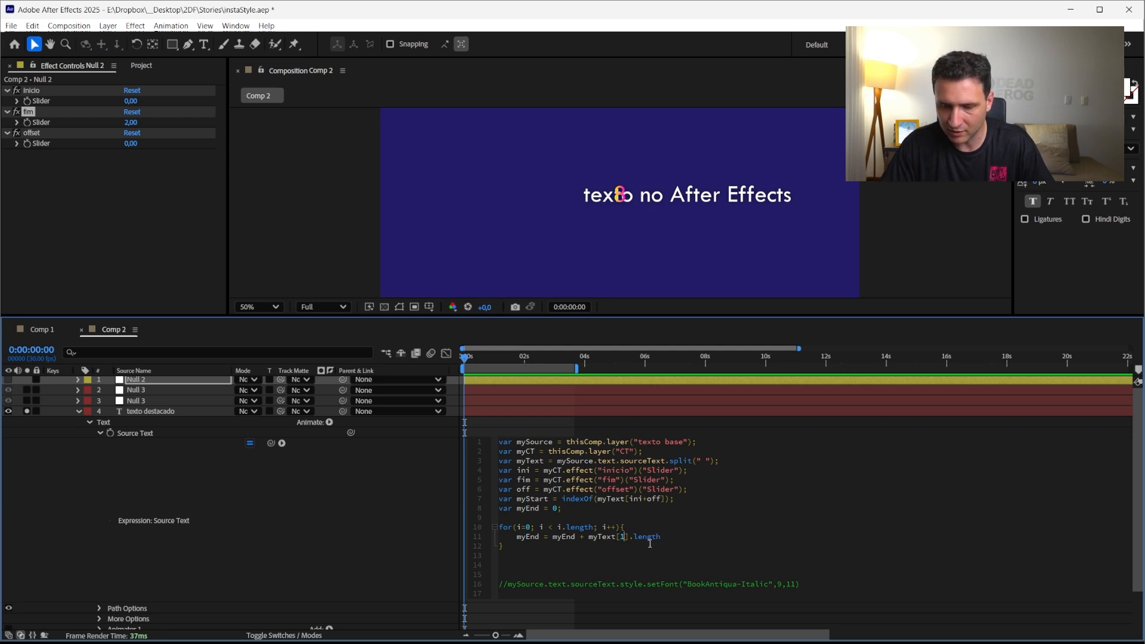
{"action": "key", "text": "BackSpace"}
{"action": "type", "text": "0"}
{"action": "key", "text": "ctrl+z"}
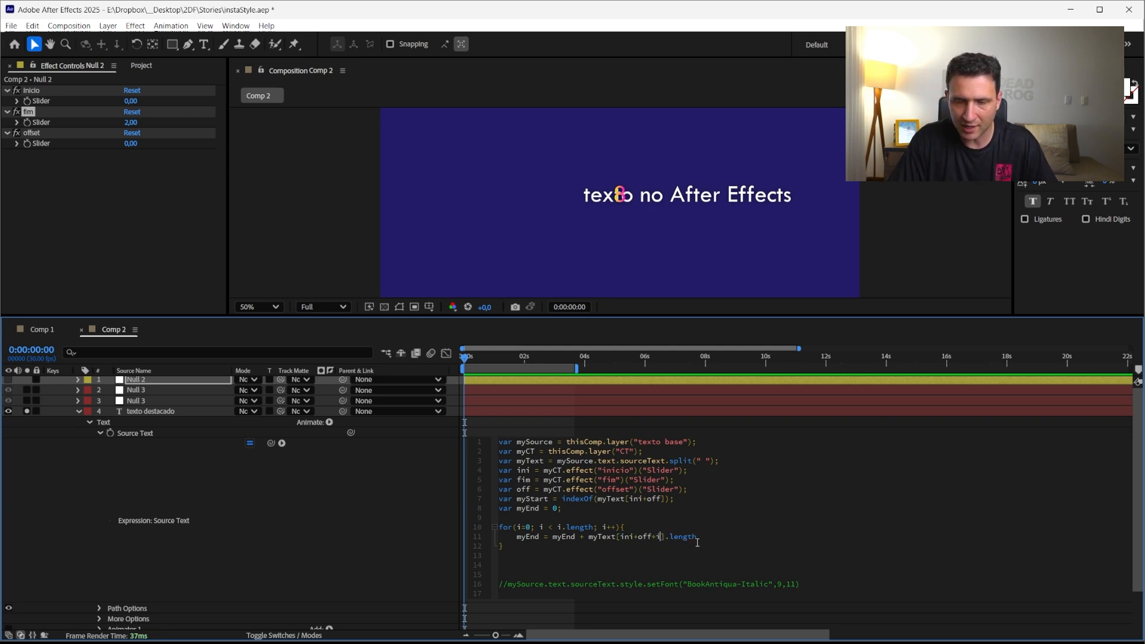
End the loop statement with a semicolon and add a myEnd; line below it inside the loop
{"action": "left_click", "coordinate": [697, 541]}
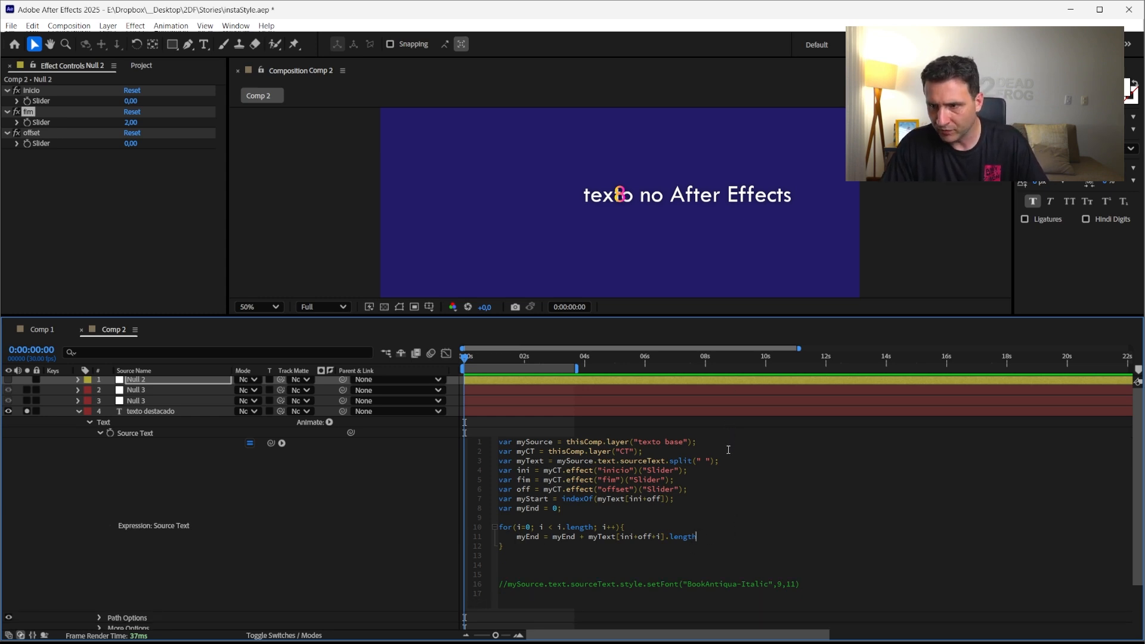
{"action": "type", "text": "l"}
{"action": "key", "text": "BackSpace"}
{"action": "type", "text": ";"}
{"action": "key", "text": "Return"}
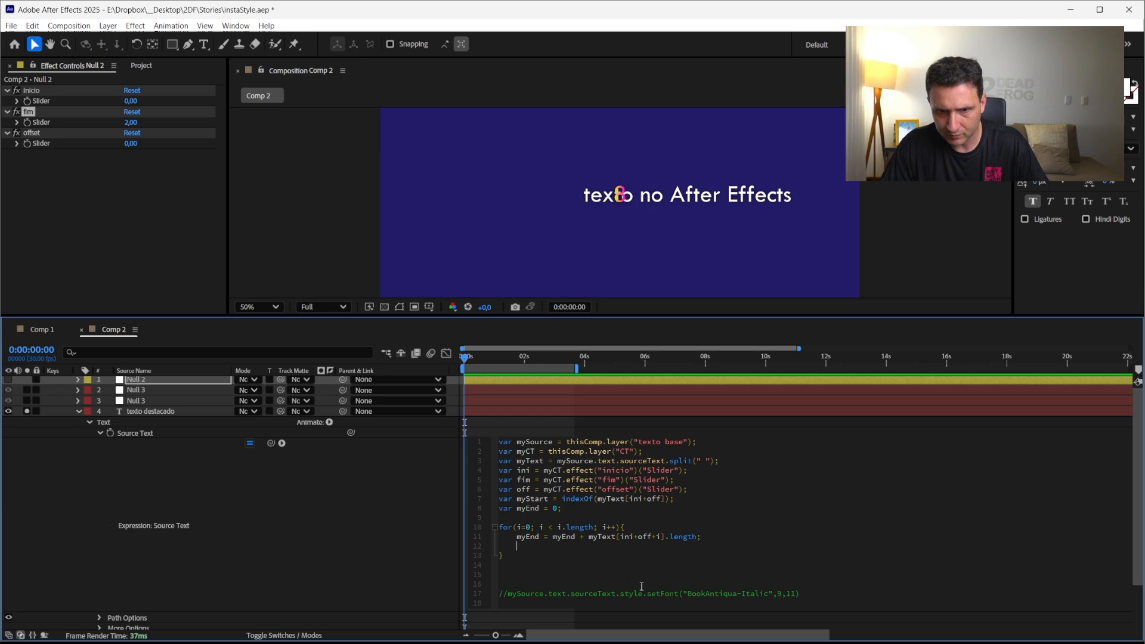
{"action": "type", "text": "myEnd"}
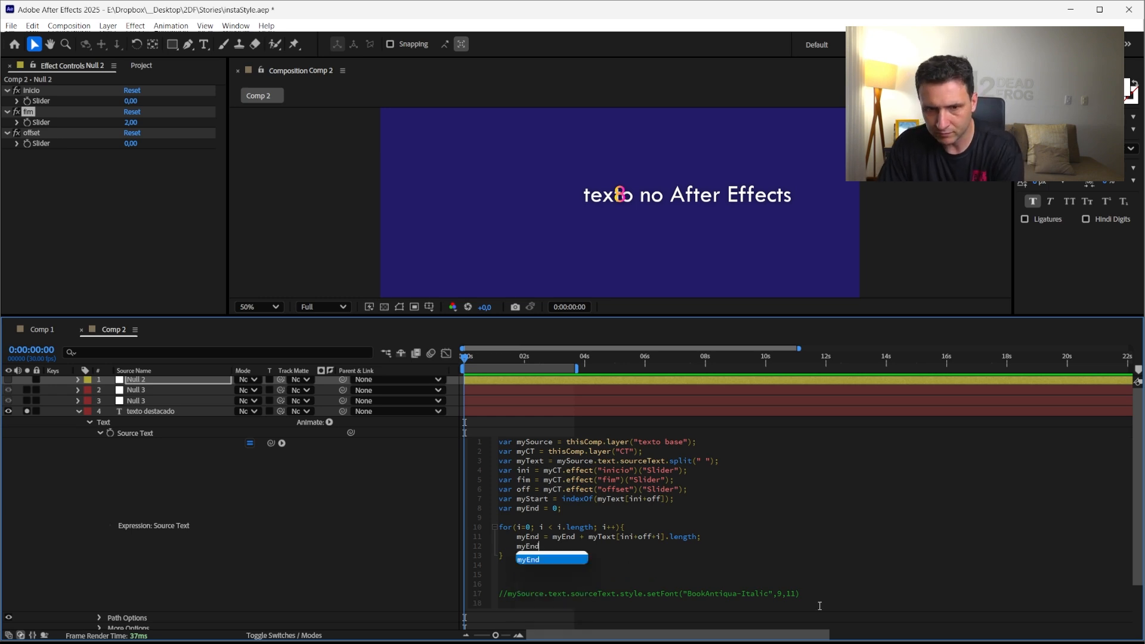
{"action": "type", "text": ";"}
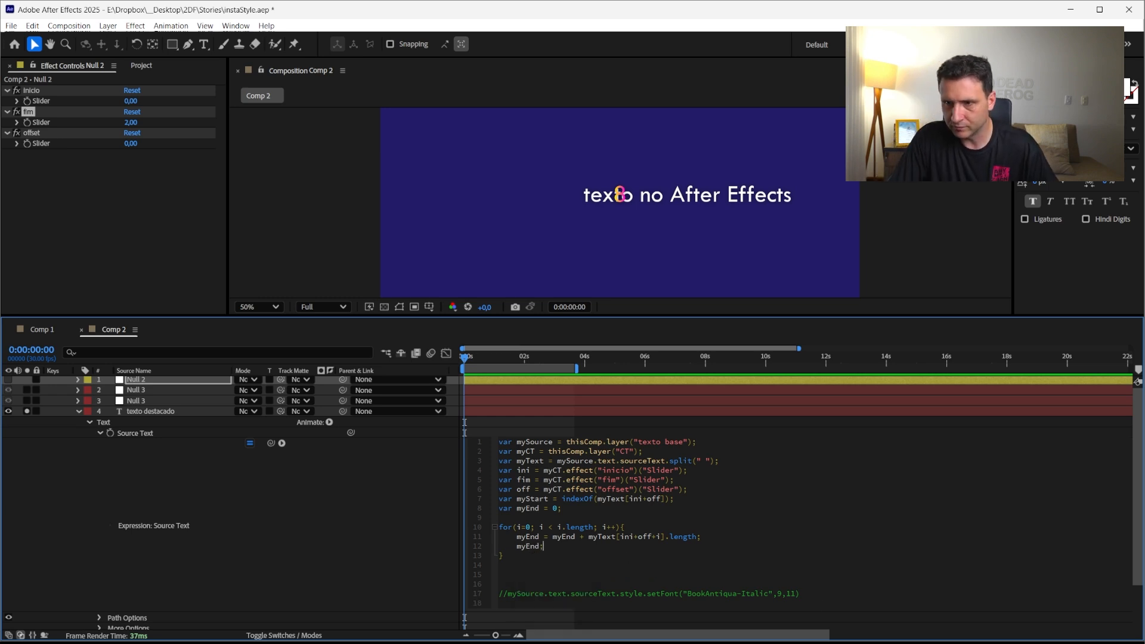
Declare var myLenght = fim-ini; on a new line after the myEnd declaration
{"action": "double_click", "coordinate": [578, 527]}
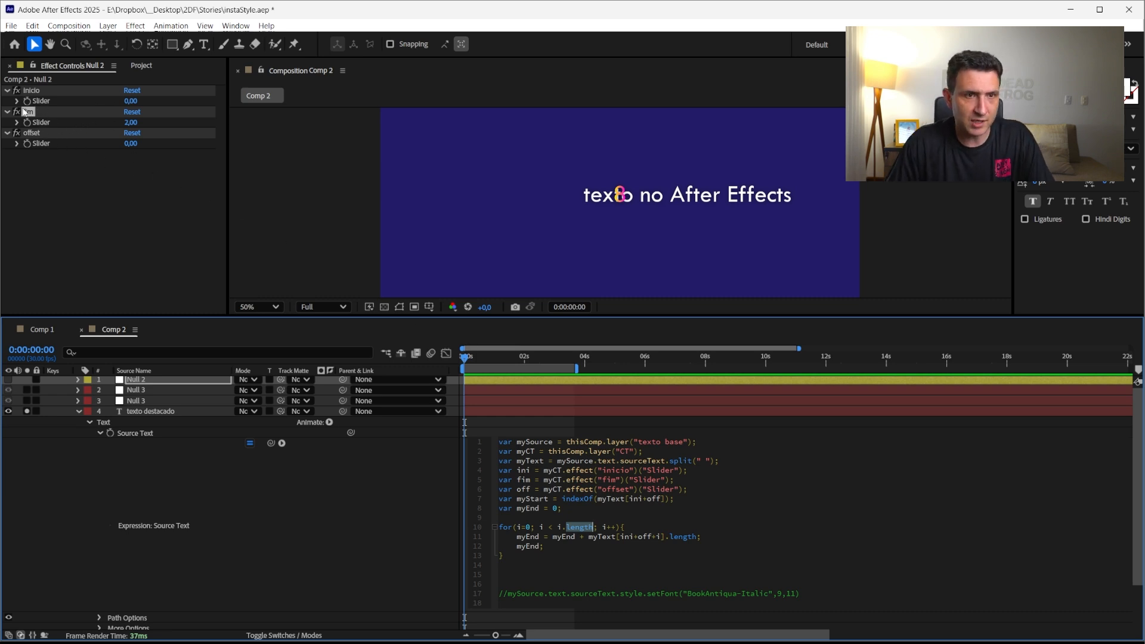
{"action": "left_click", "coordinate": [32, 91]}
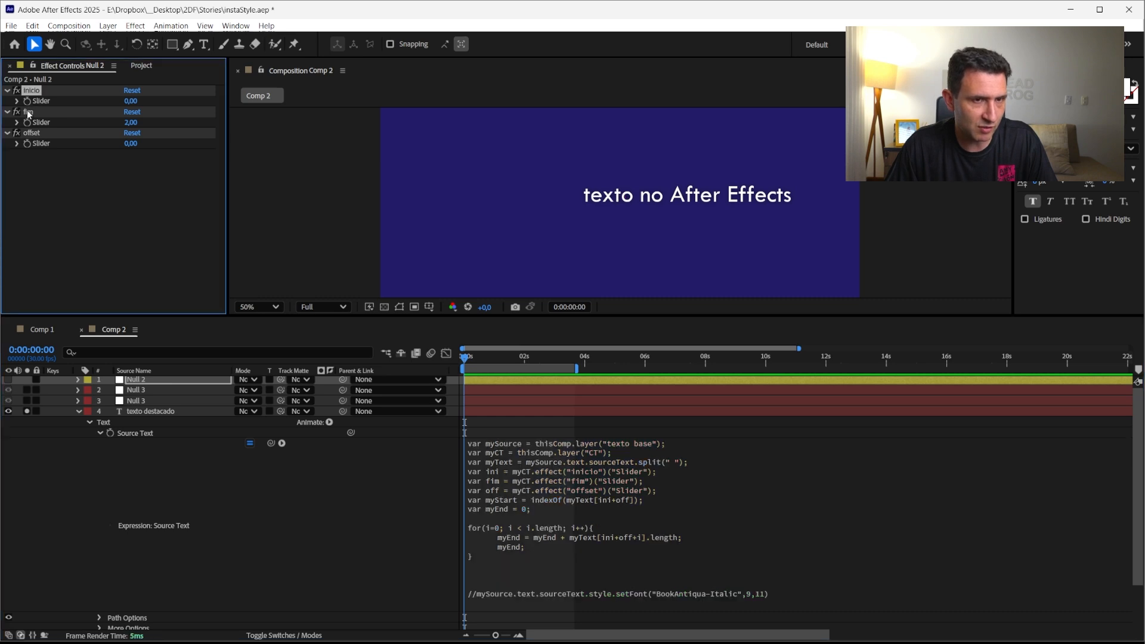
{"action": "left_click", "coordinate": [561, 510]}
{"action": "left_click", "coordinate": [560, 511]}
{"action": "key", "text": "Return"}
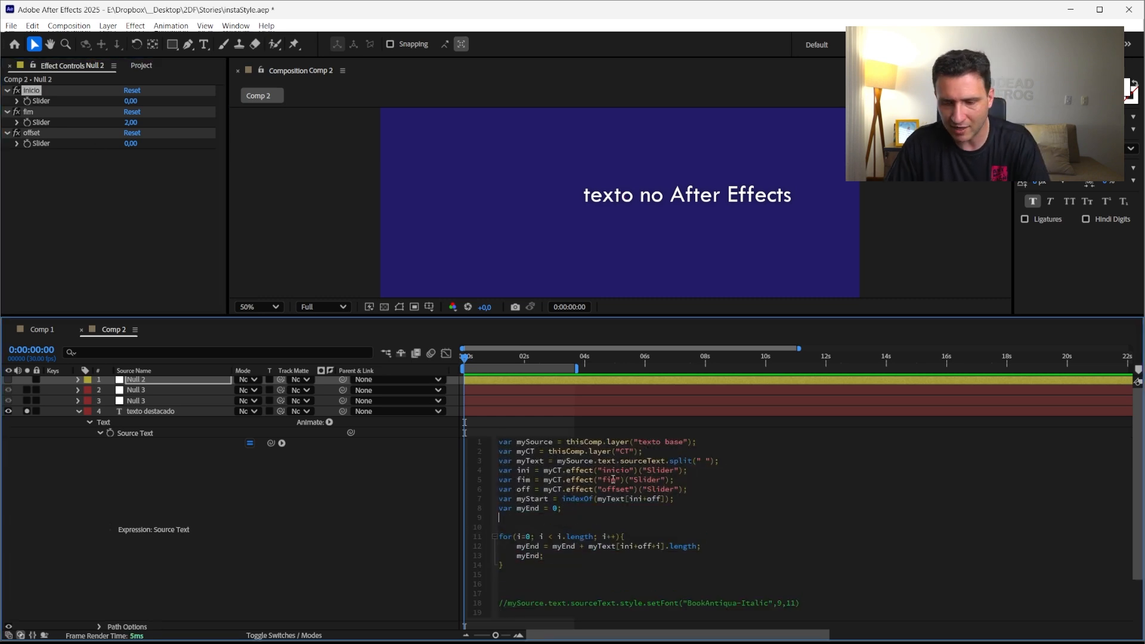
{"action": "type", "text": "var"}
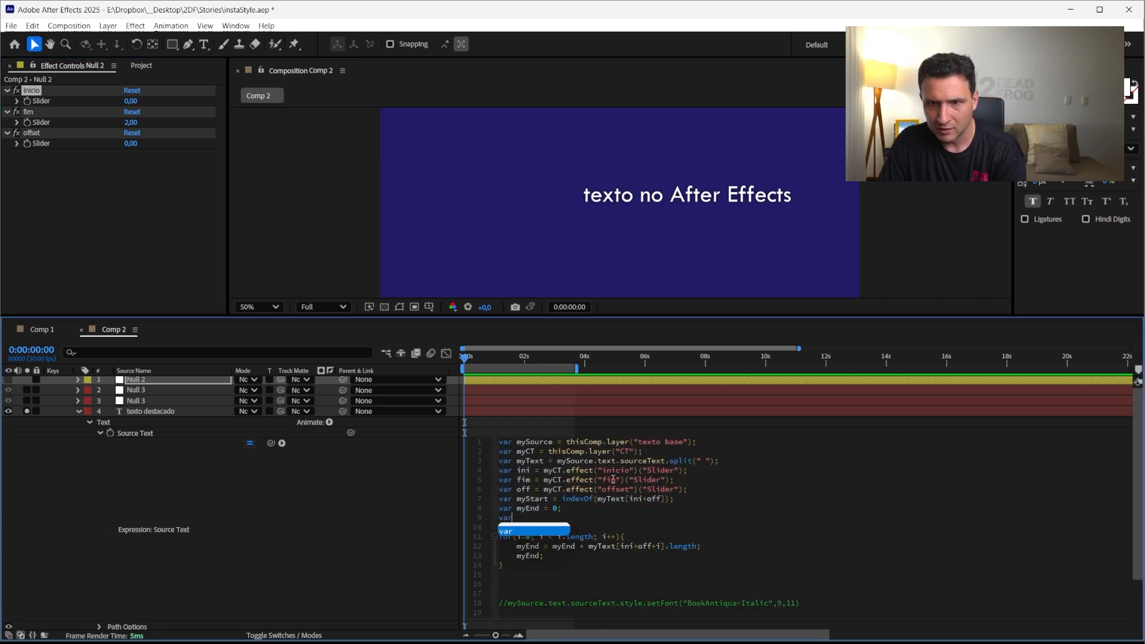
{"action": "type", "text": " myLenght ="}
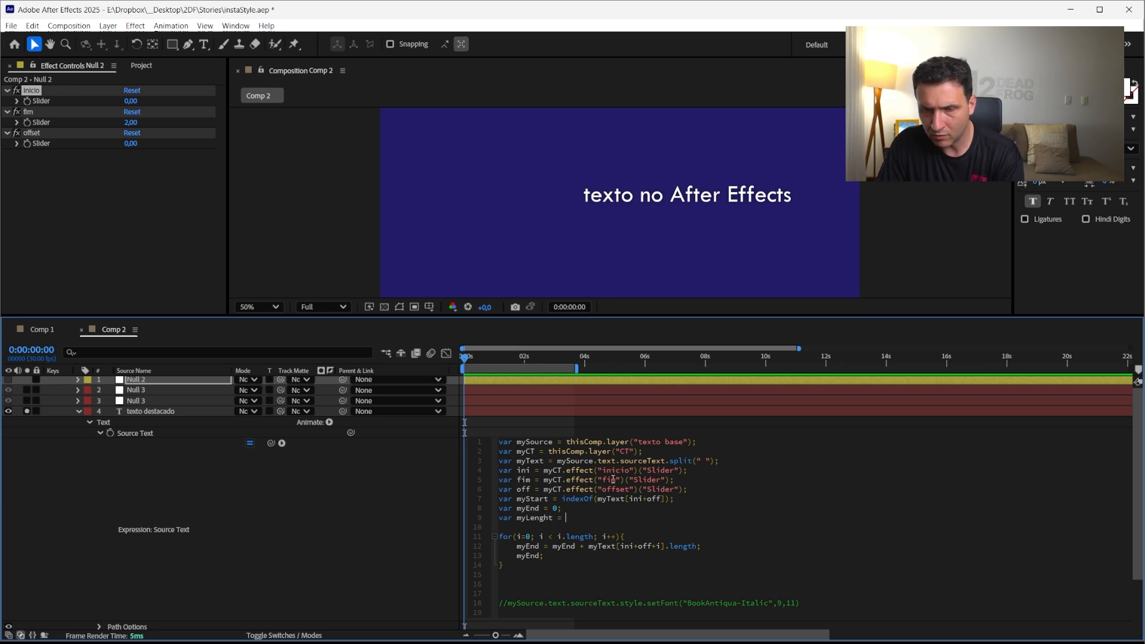
{"action": "type", "text": "fim-ini"}
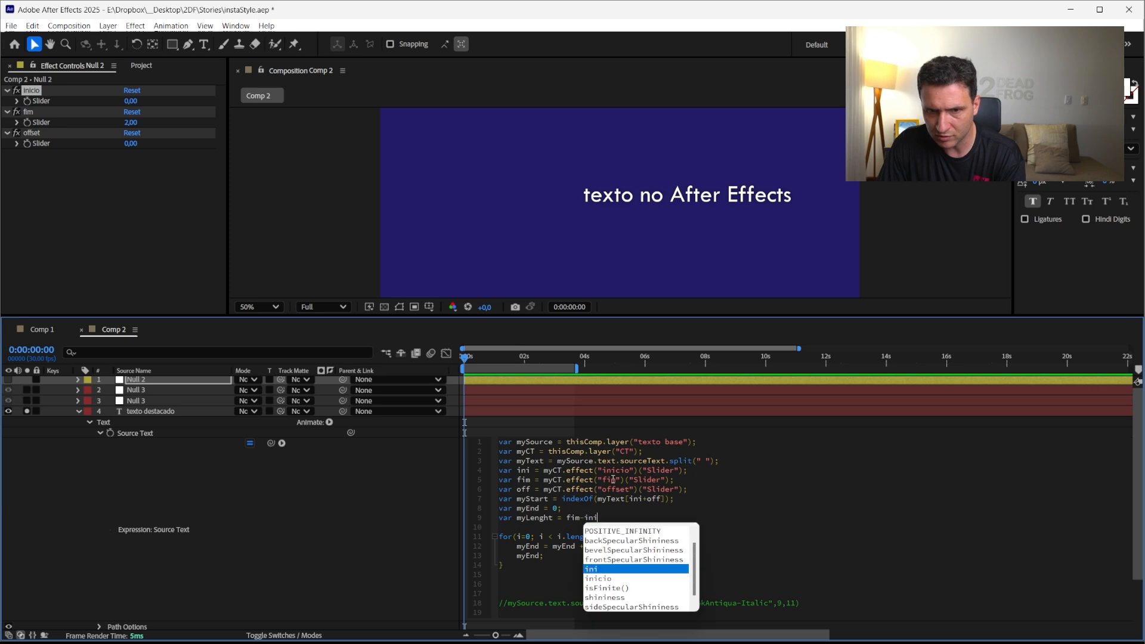
{"action": "type", "text": ";"}
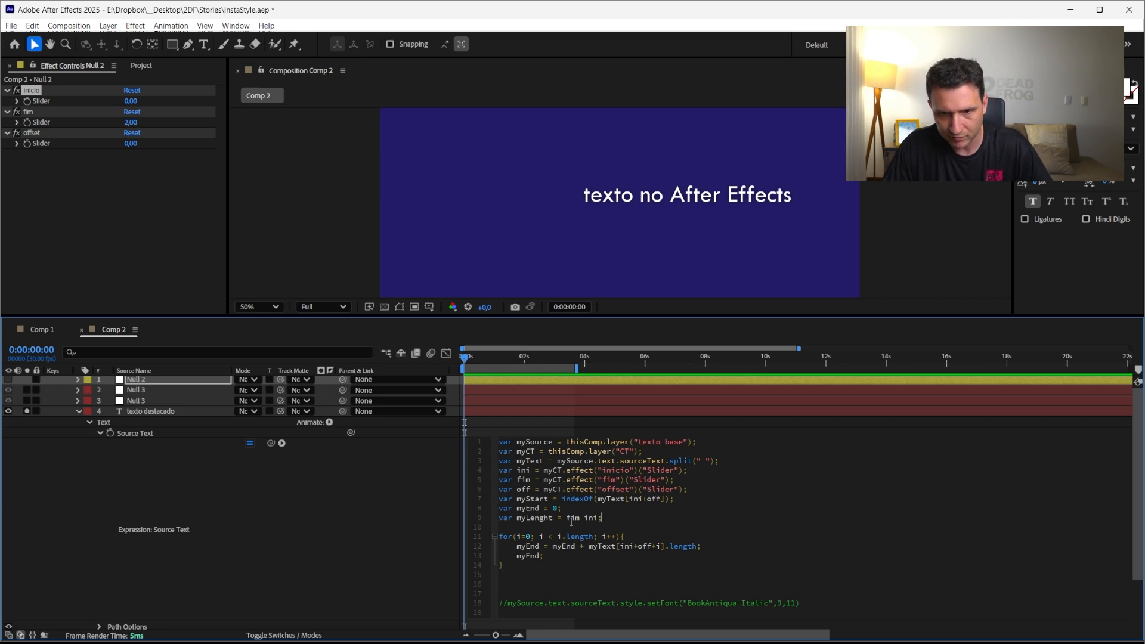
Replace i.length in the loop condition with myLenght and apply the expression
{"action": "double_click", "coordinate": [535, 518]}
{"action": "key", "text": "ctrl+c"}
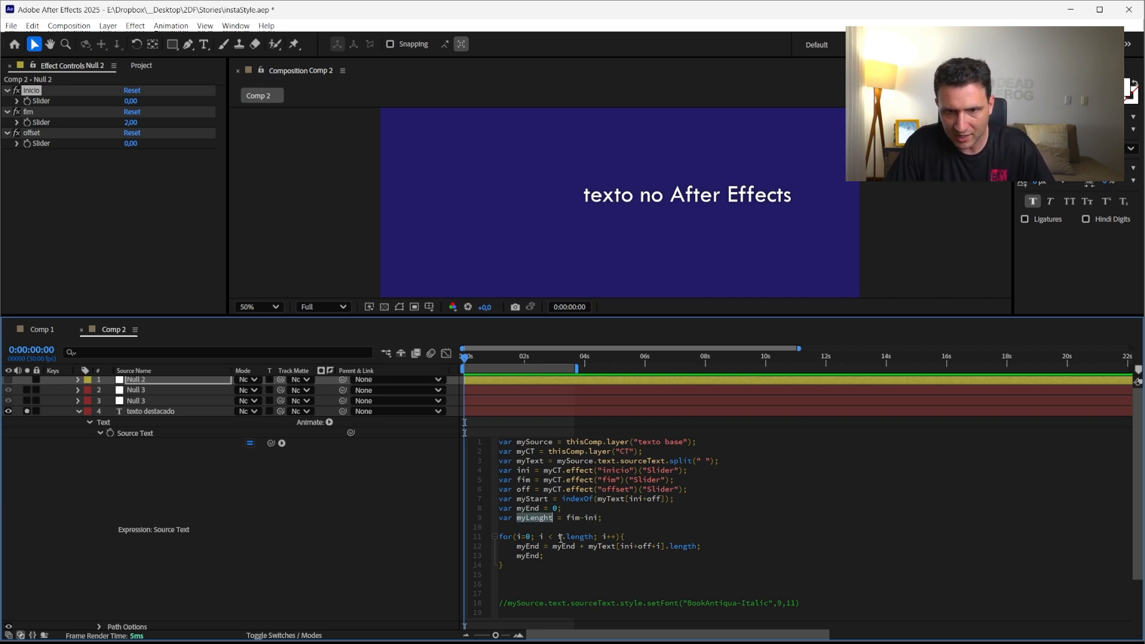
{"action": "left_click_drag", "start_coordinate": [558, 538], "coordinate": [592, 539]}
{"action": "key", "text": "ctrl+v"}
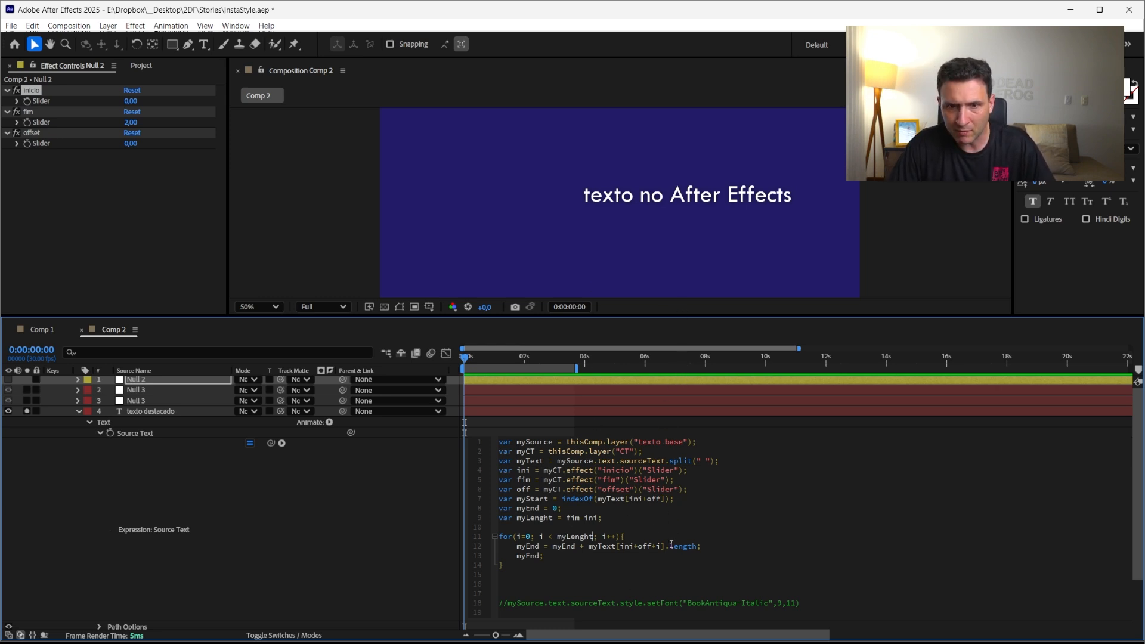
{"action": "left_click", "coordinate": [387, 567]}
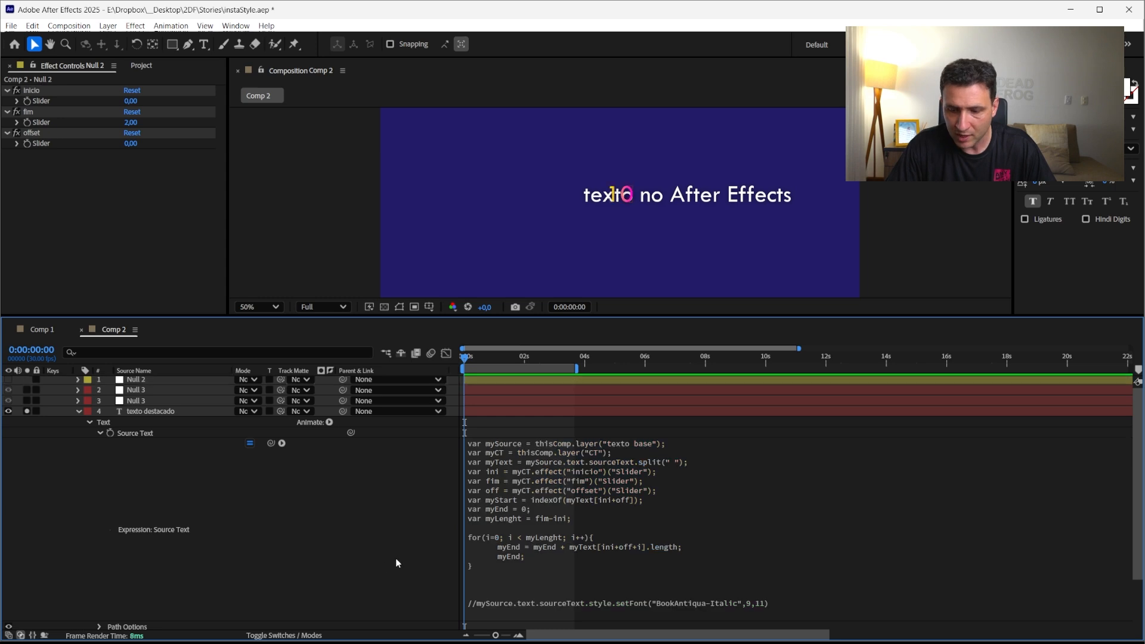
Save an incremented copy of the project and retype the less-than sign in the loop condition
{"action": "key", "text": "ctrl+alt+shift+s"}
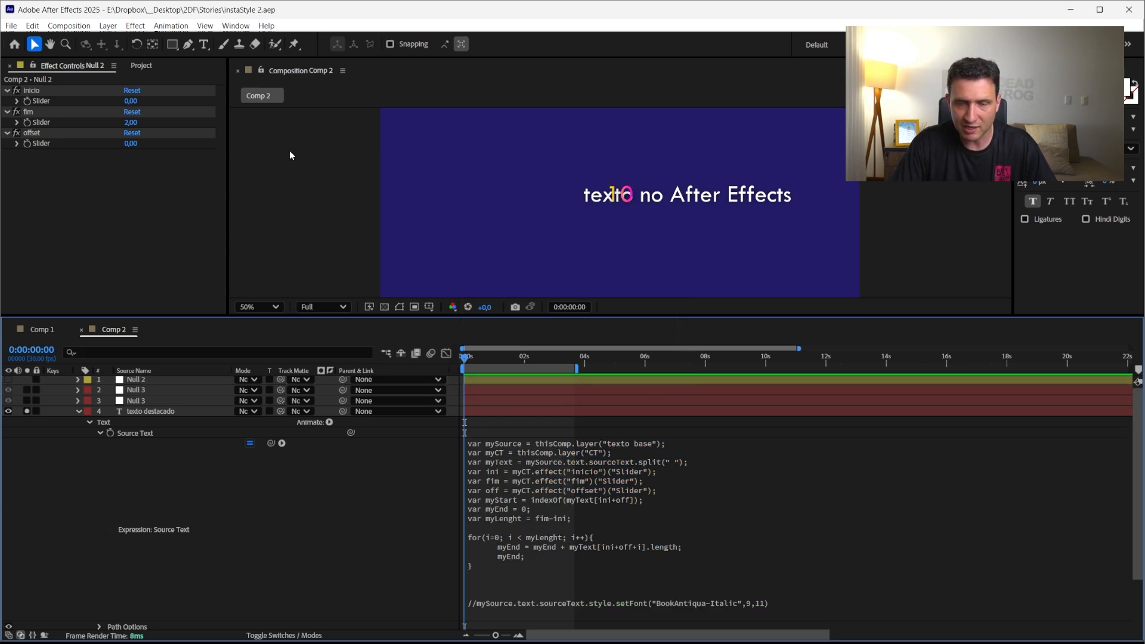
{"action": "left_click", "coordinate": [561, 546]}
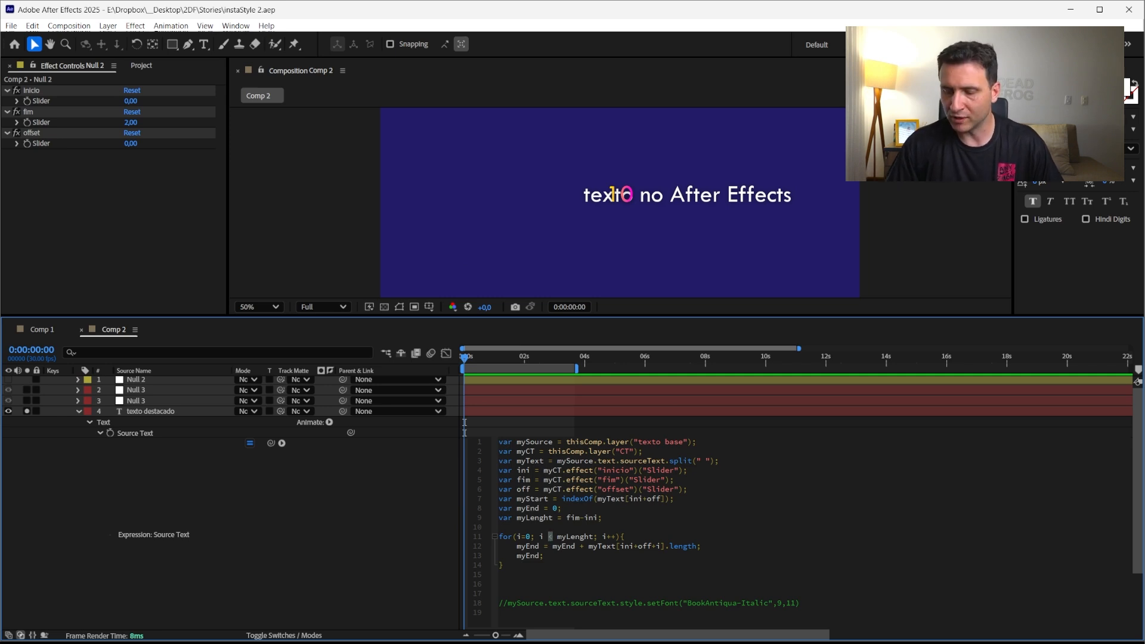
{"action": "key", "text": "BackSpace"}
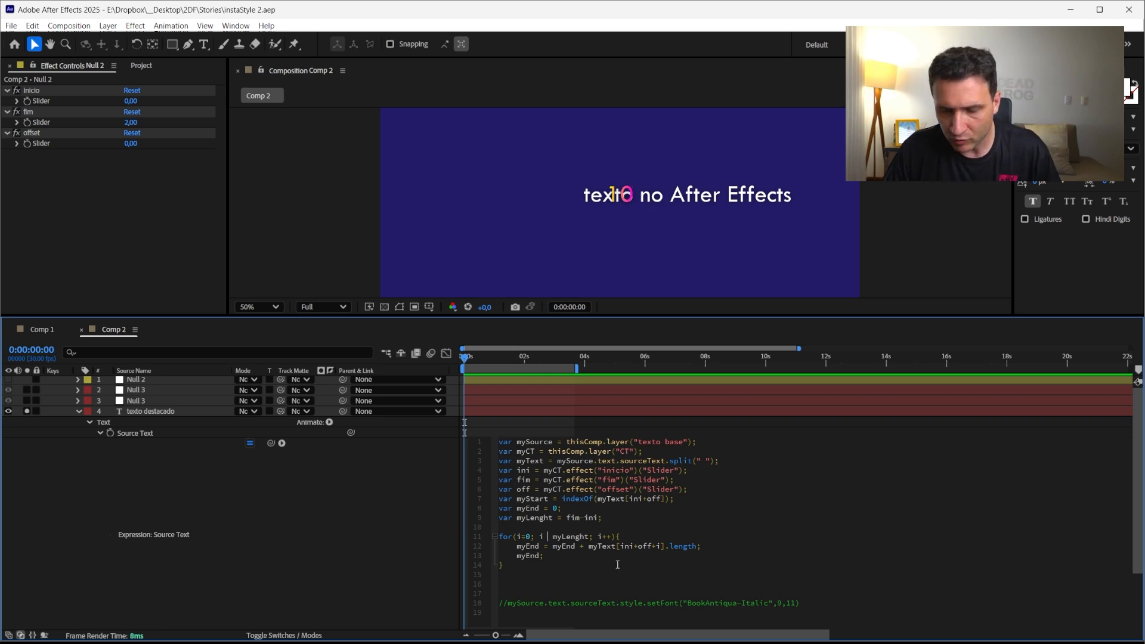
{"action": "type", "text": "<"}
{"action": "left_click", "coordinate": [384, 542]}
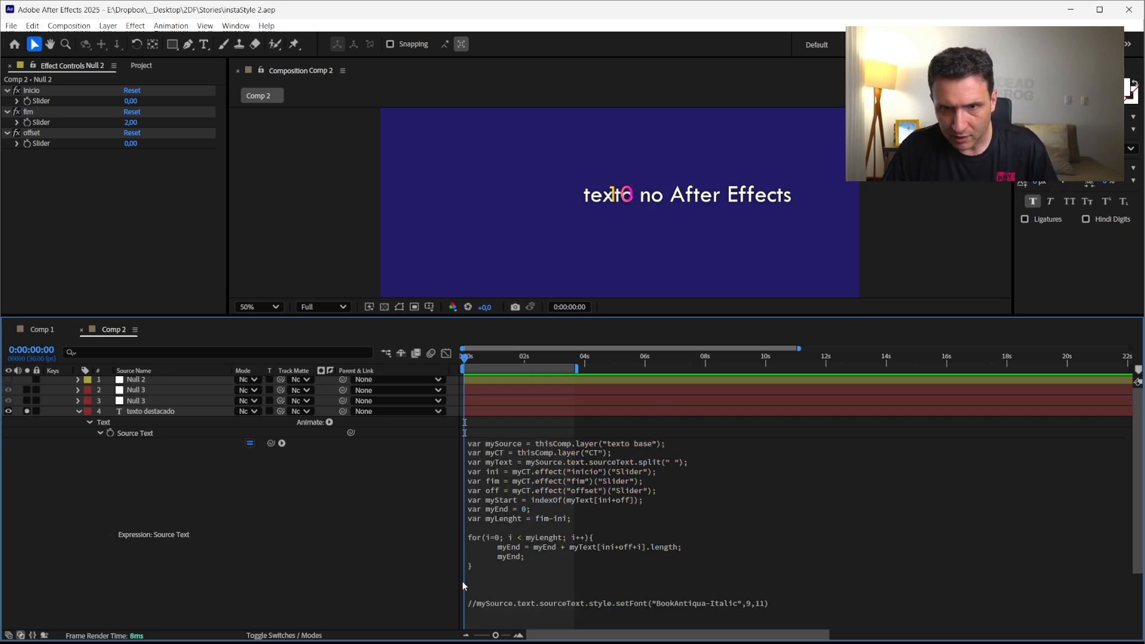
Uncomment the setFont line at the end of the expression
{"action": "left_click", "coordinate": [535, 570]}
{"action": "left_click", "coordinate": [556, 592]}
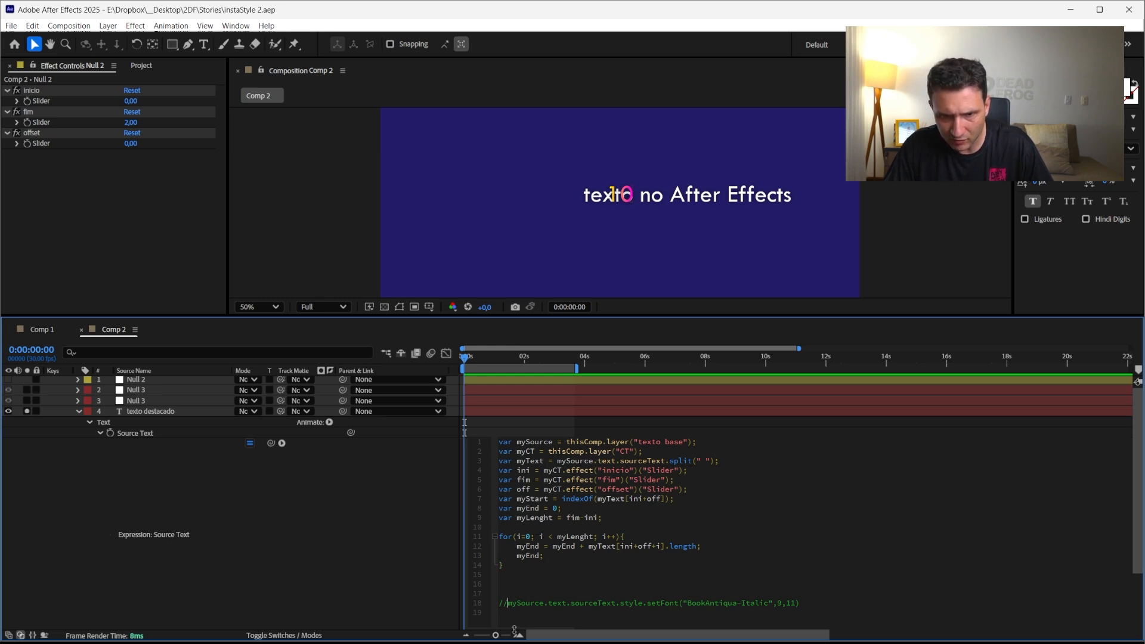
{"action": "key", "text": "BackSpace"}
{"action": "key", "text": "BackSpace"}
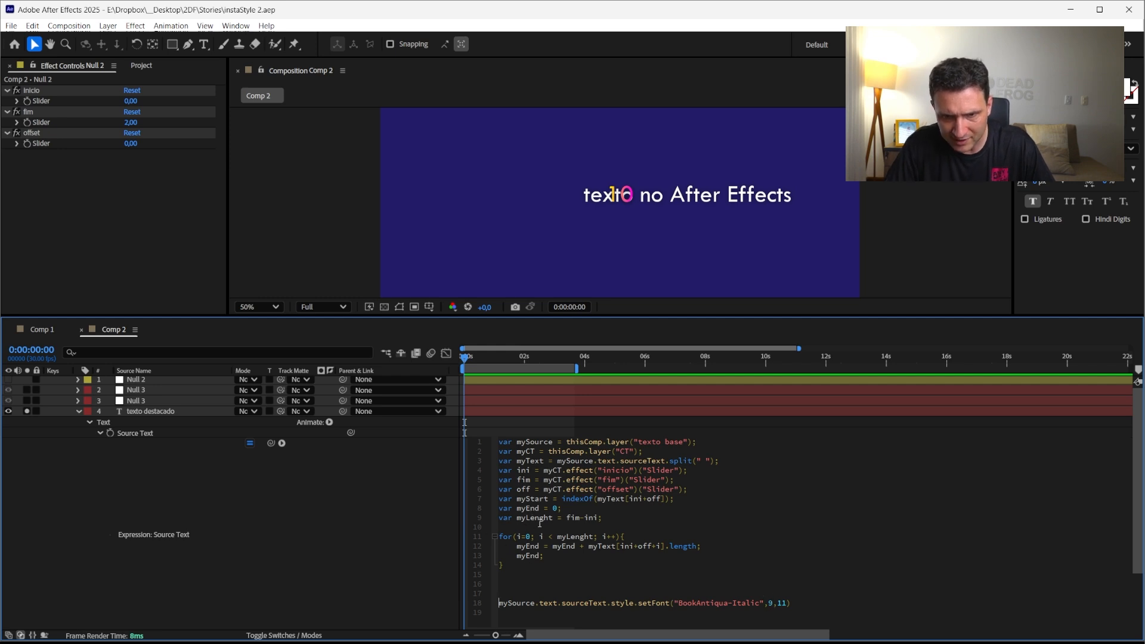
Replace the setFont range arguments 9 and 11 with myStart and myEnd, then apply the expression
{"action": "double_click", "coordinate": [528, 498]}
{"action": "key", "text": "ctrl+c"}
{"action": "double_click", "coordinate": [770, 604]}
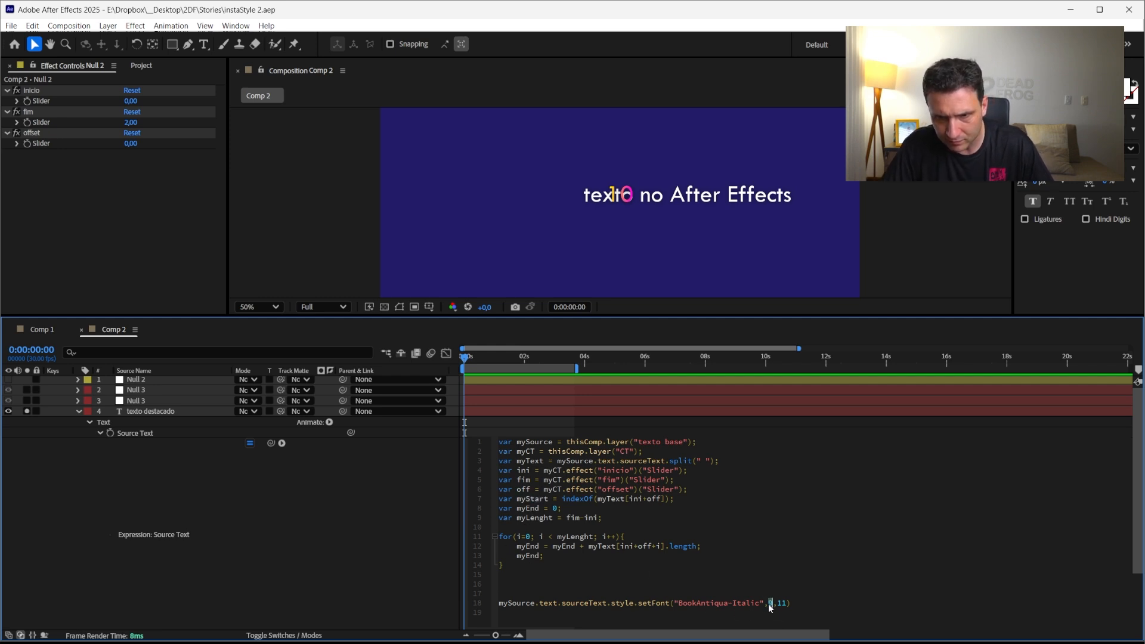
{"action": "key", "text": "ctrl+v"}
{"action": "double_click", "coordinate": [524, 549]}
{"action": "key", "text": "ctrl+c"}
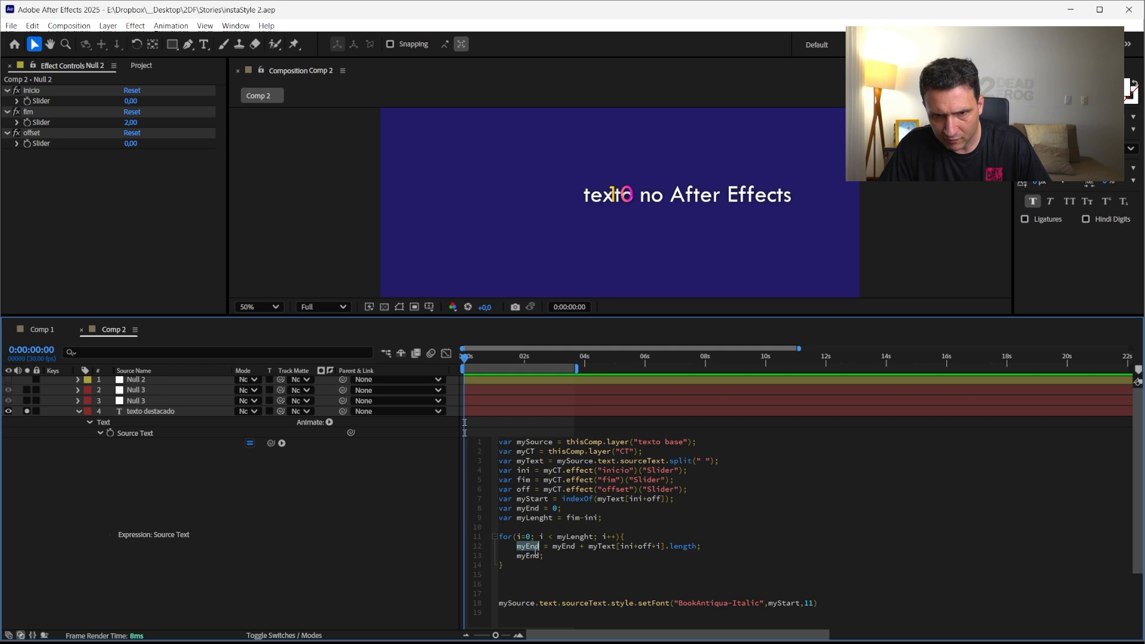
{"action": "double_click", "coordinate": [808, 603]}
{"action": "key", "text": "ctrl+v"}
{"action": "left_click", "coordinate": [335, 541]}
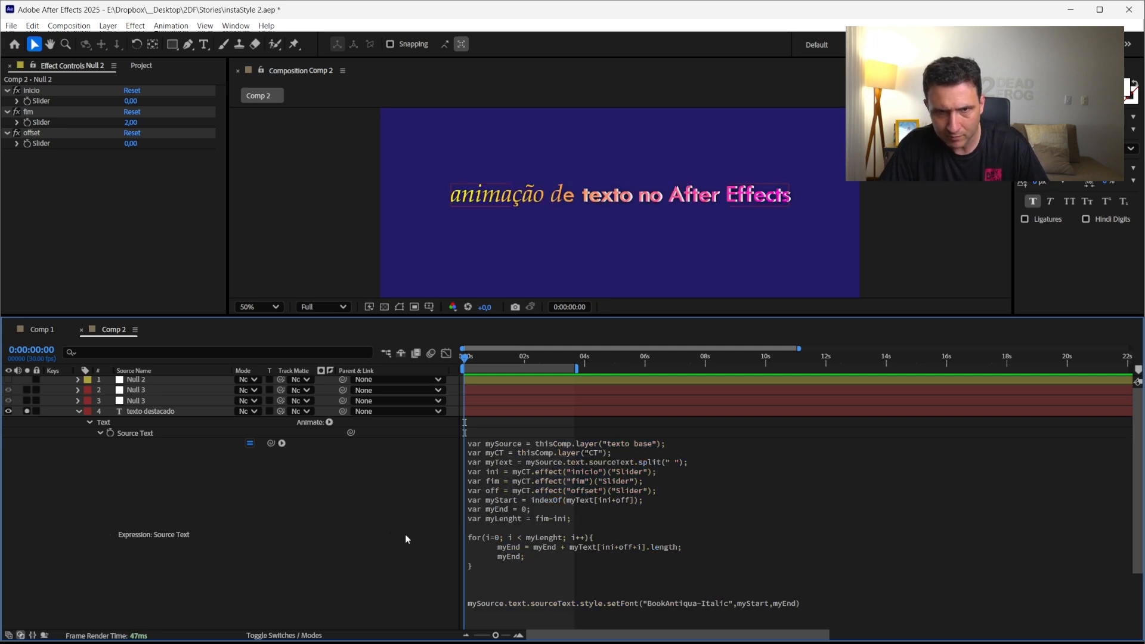
Show layer names, select the CT null, and set its fim slider to 3, then nudge it to 2
{"action": "left_click", "coordinate": [132, 414]}
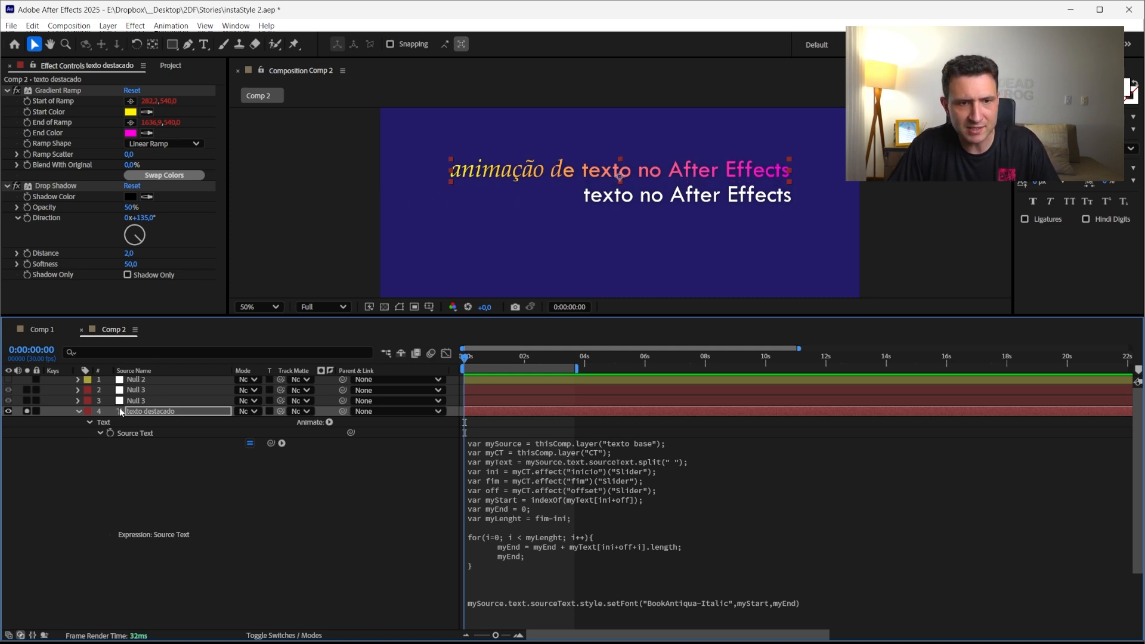
{"action": "mouse_move", "coordinate": [132, 394]}
{"action": "left_mouse_down"}
{"action": "mouse_move", "coordinate": [138, 469]}
{"action": "mouse_move", "coordinate": [128, 405]}
{"action": "left_mouse_up"}
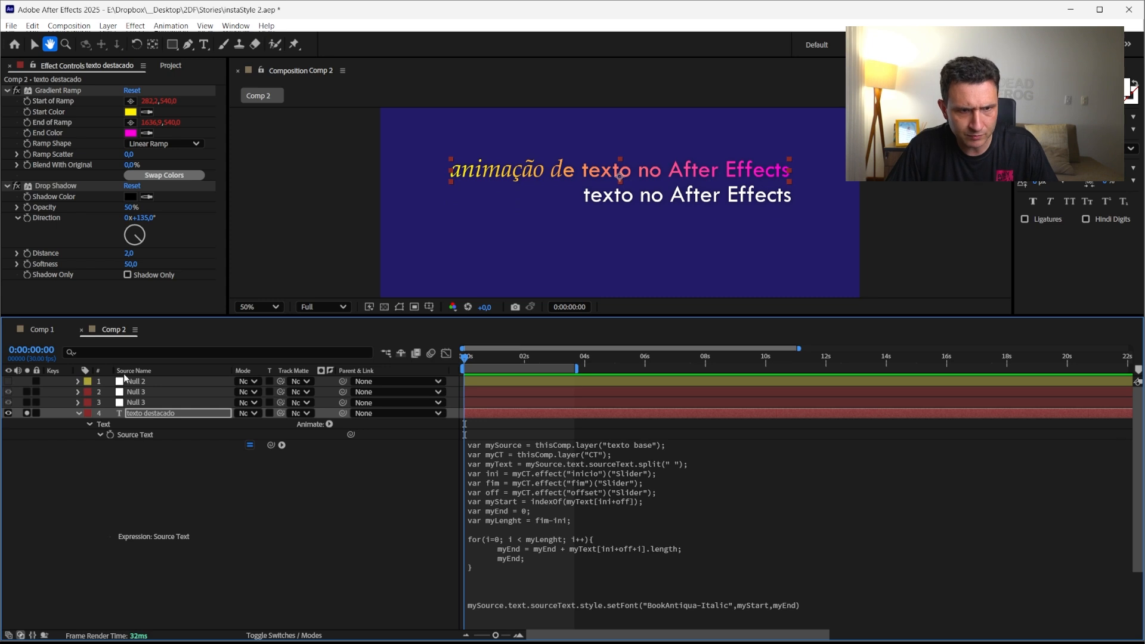
{"action": "left_click", "coordinate": [126, 371]}
{"action": "left_click", "coordinate": [137, 382]}
{"action": "left_click", "coordinate": [130, 122]}
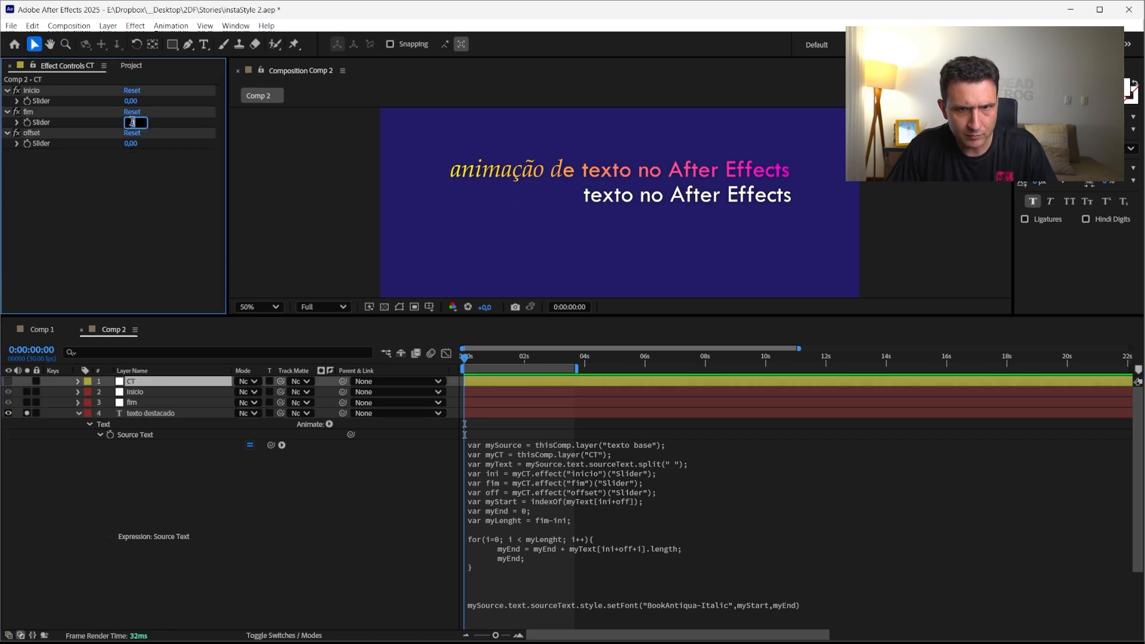
{"action": "type", "text": "3"}
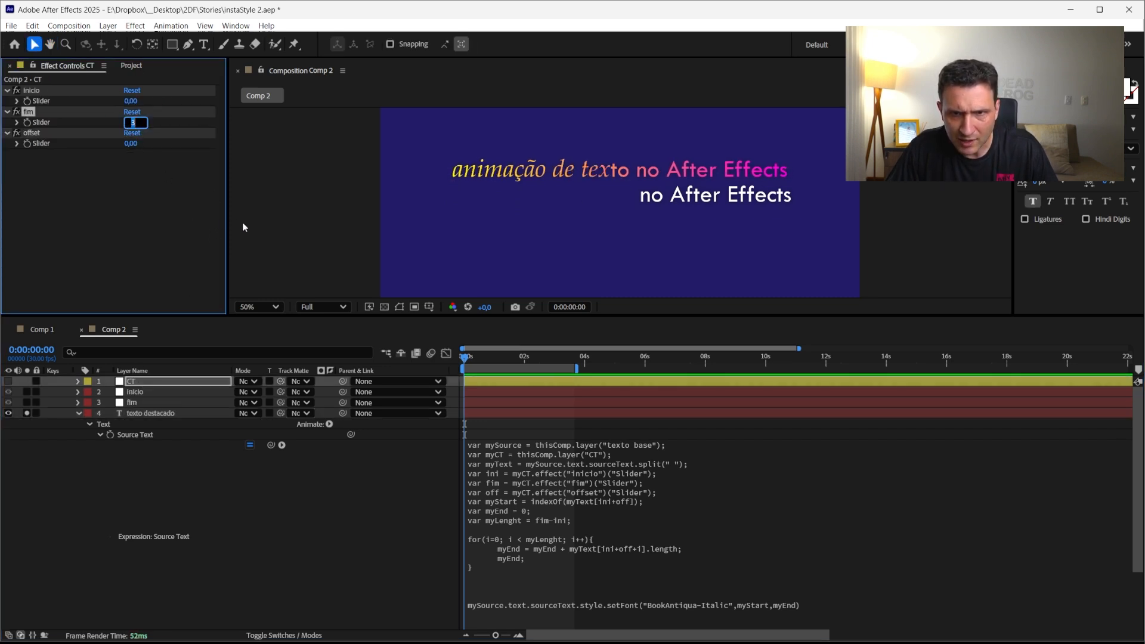
{"action": "key", "text": "Down"}
{"action": "key", "text": "Down"}
{"action": "key", "text": "Up"}
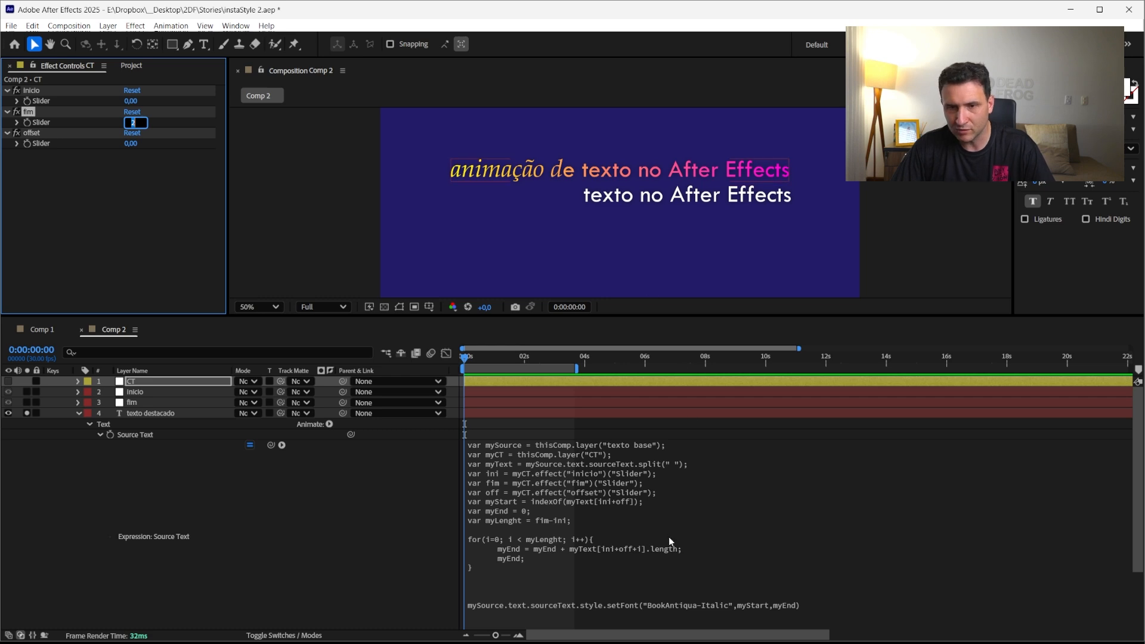
Add + 1 after .length in the myEnd accumulation line and apply the expression
{"action": "left_click", "coordinate": [708, 552]}
{"action": "type", "text": "+ 1"}
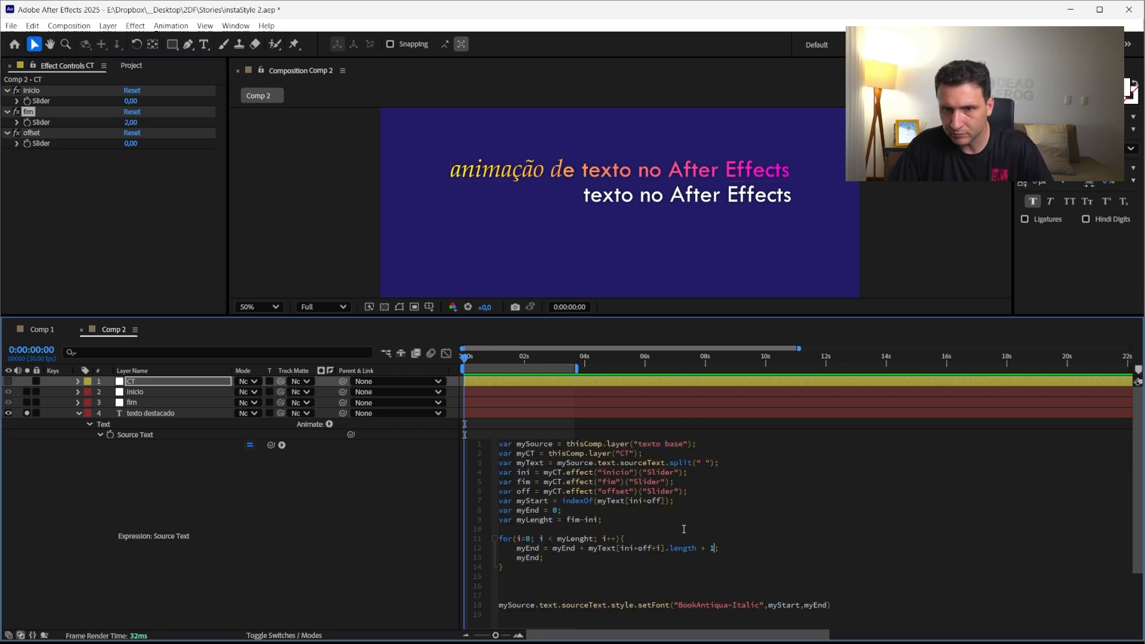
{"action": "left_click", "coordinate": [333, 561]}
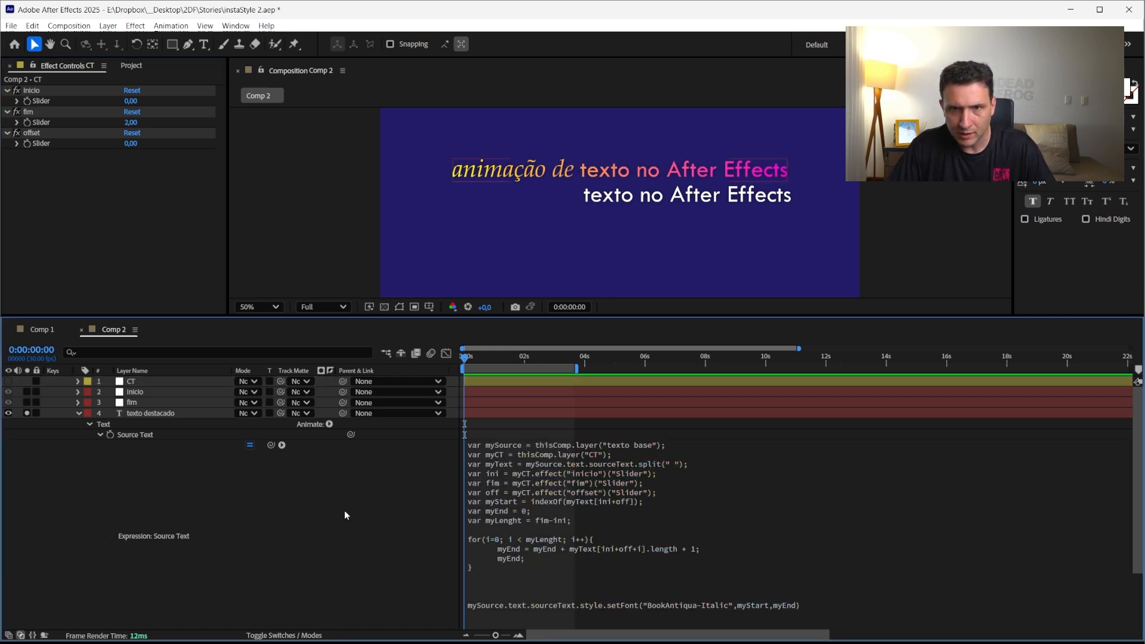
Adjust the CT null's sliders, setting fim to 1 and offset to 3
{"action": "left_click", "coordinate": [148, 165]}
{"action": "left_click", "coordinate": [131, 122]}
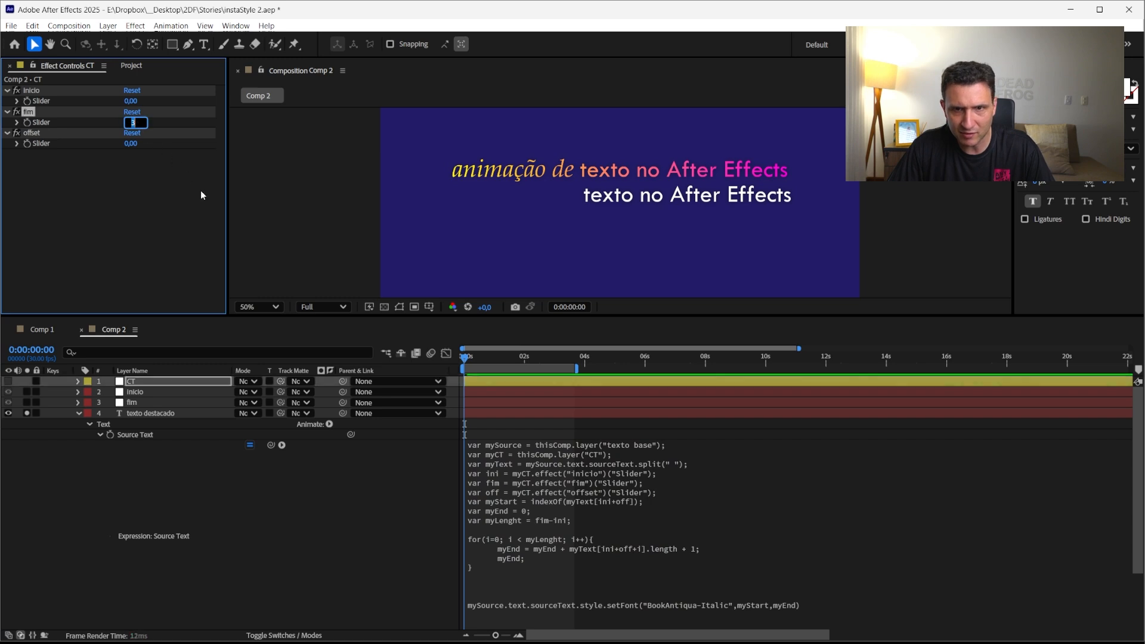
{"action": "key", "text": "Up"}
{"action": "key", "text": "Up"}
{"action": "key", "text": "Up"}
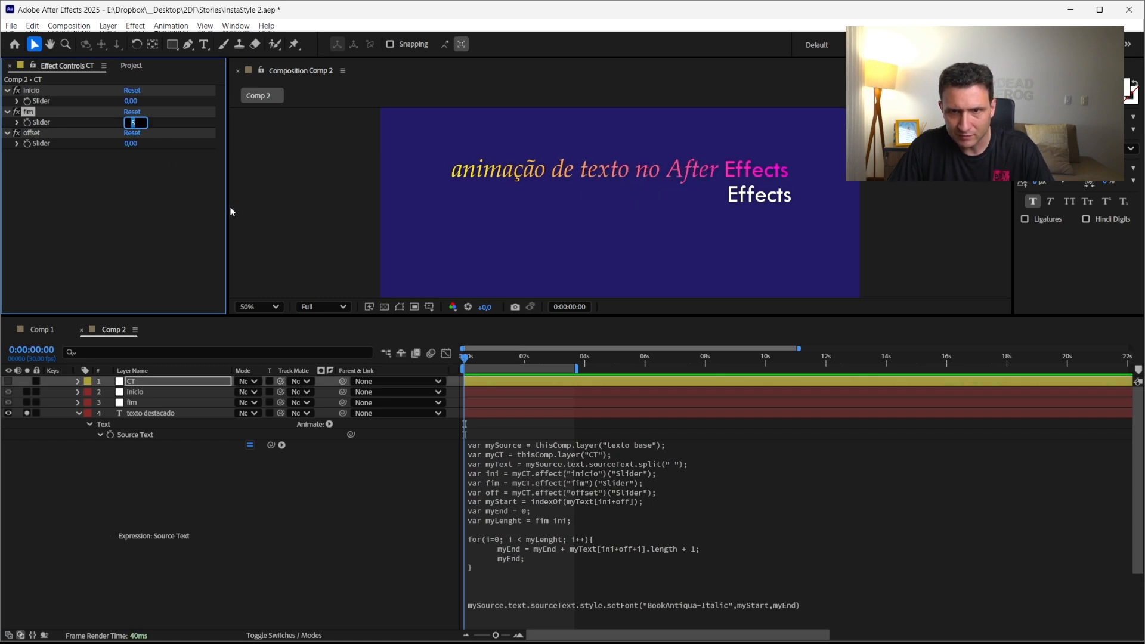
{"action": "key", "text": "Down"}
{"action": "key", "text": "Down"}
{"action": "key", "text": "Down"}
{"action": "key", "text": "Down"}
{"action": "key", "text": "Down"}
{"action": "key", "text": "Up"}
Move the .setFont call onto its own indented line below mySource.text.sourceText.style
{"action": "left_click", "coordinate": [626, 615]}
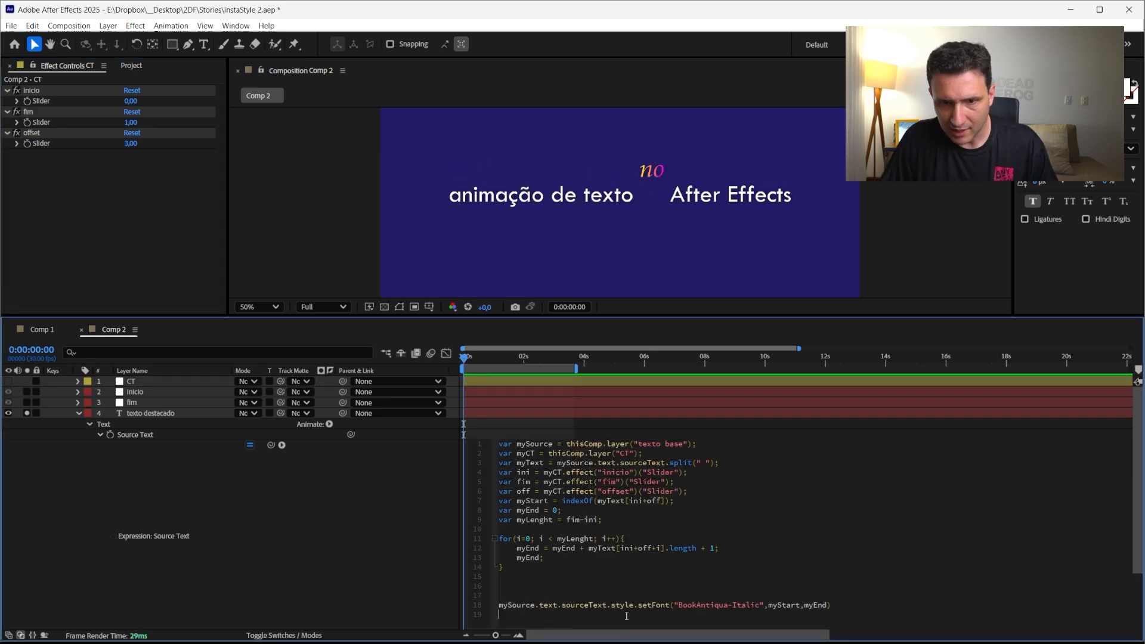
{"action": "key", "text": "Return"}
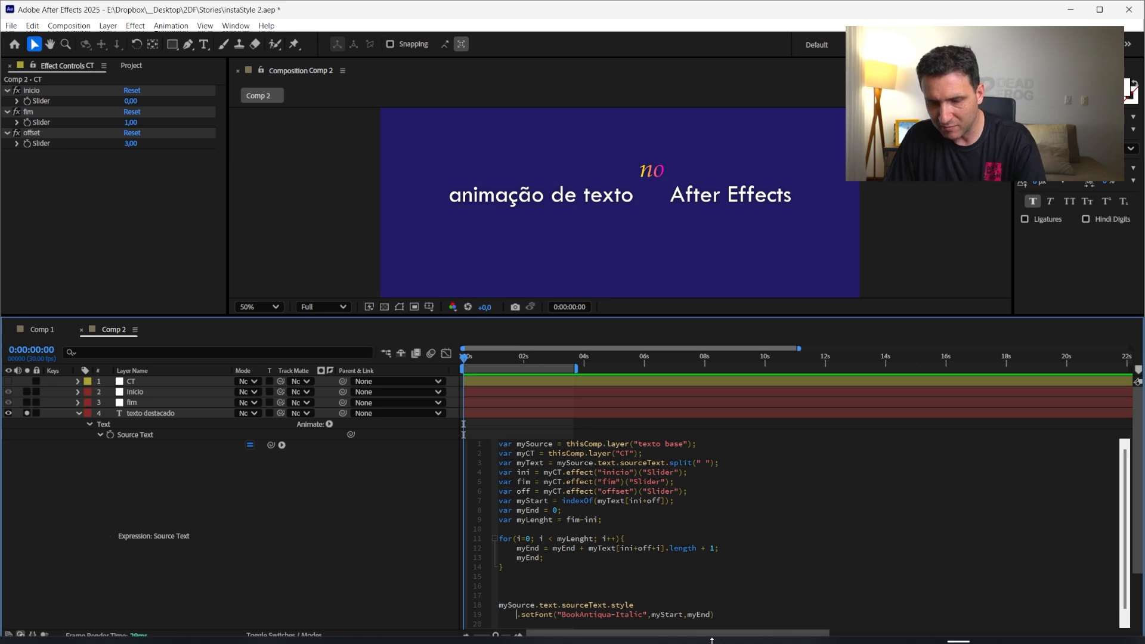
{"action": "key", "text": "Tab"}
{"action": "left_click", "coordinate": [738, 623]}
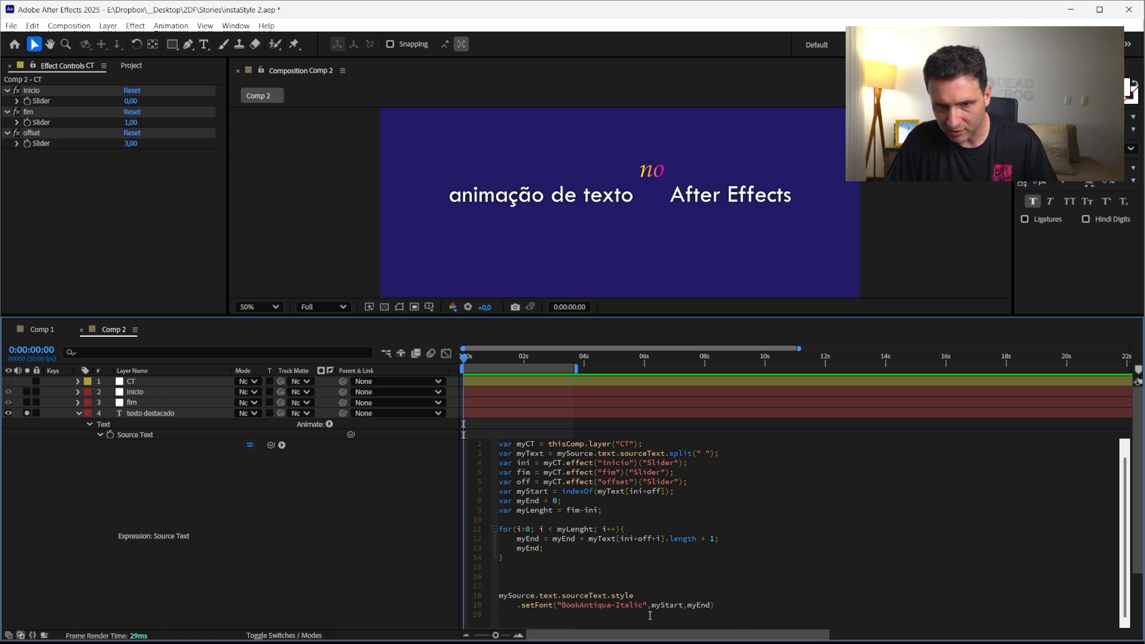
{"action": "left_click", "coordinate": [732, 608]}
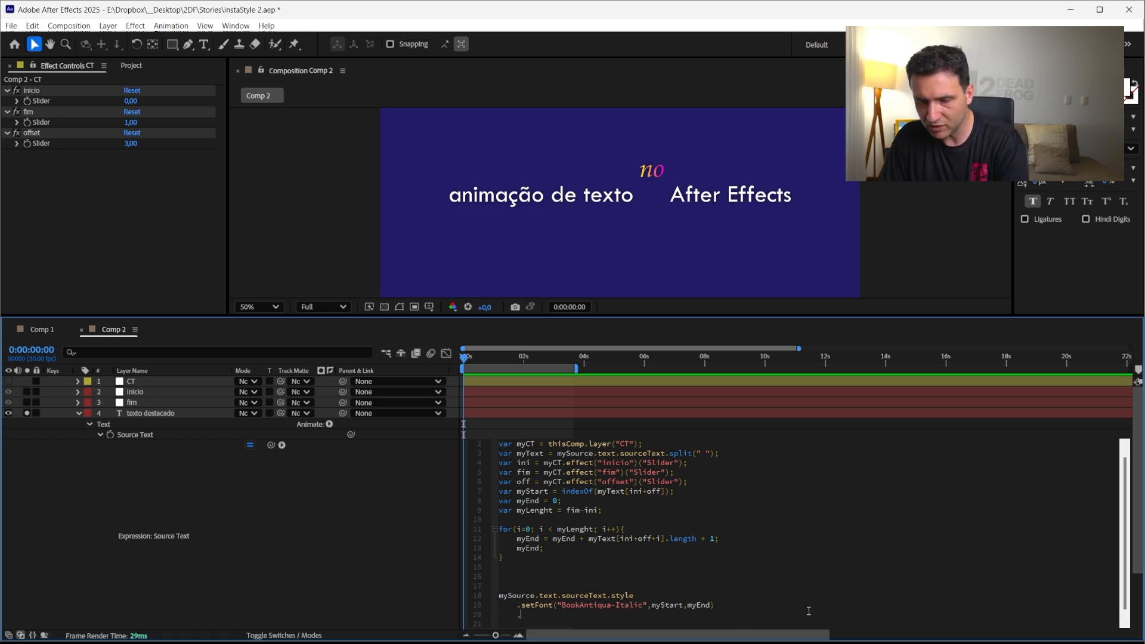
Chain .setFauxBold(true,myStart,myEnd) on a new line after setFont and apply the expression
{"action": "type", "text": ".setF"}
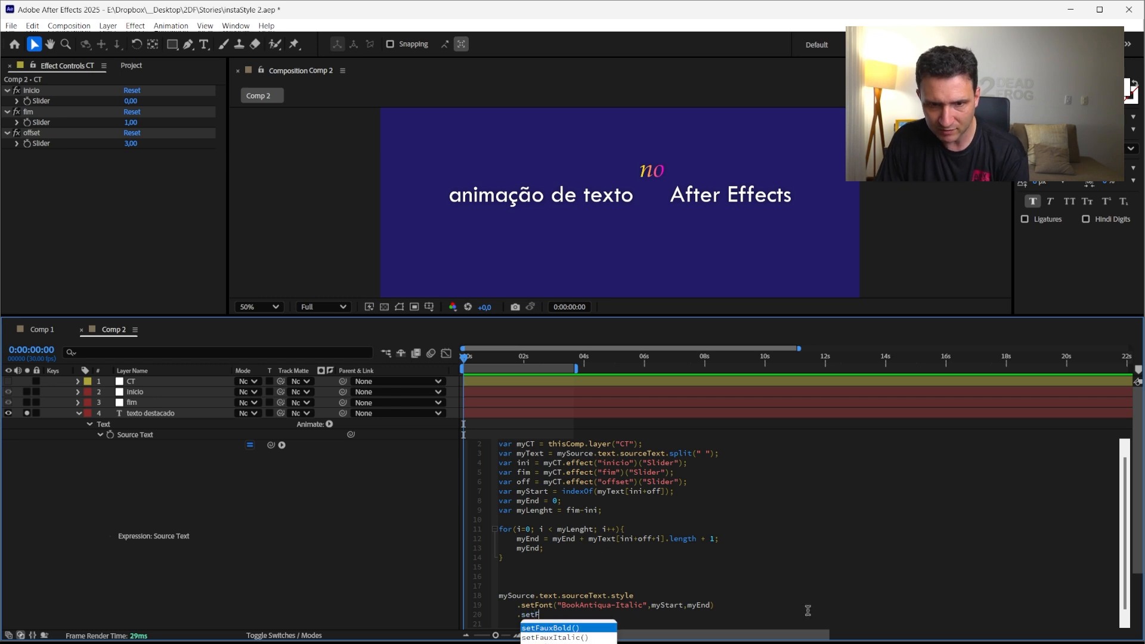
{"action": "key", "text": "Return"}
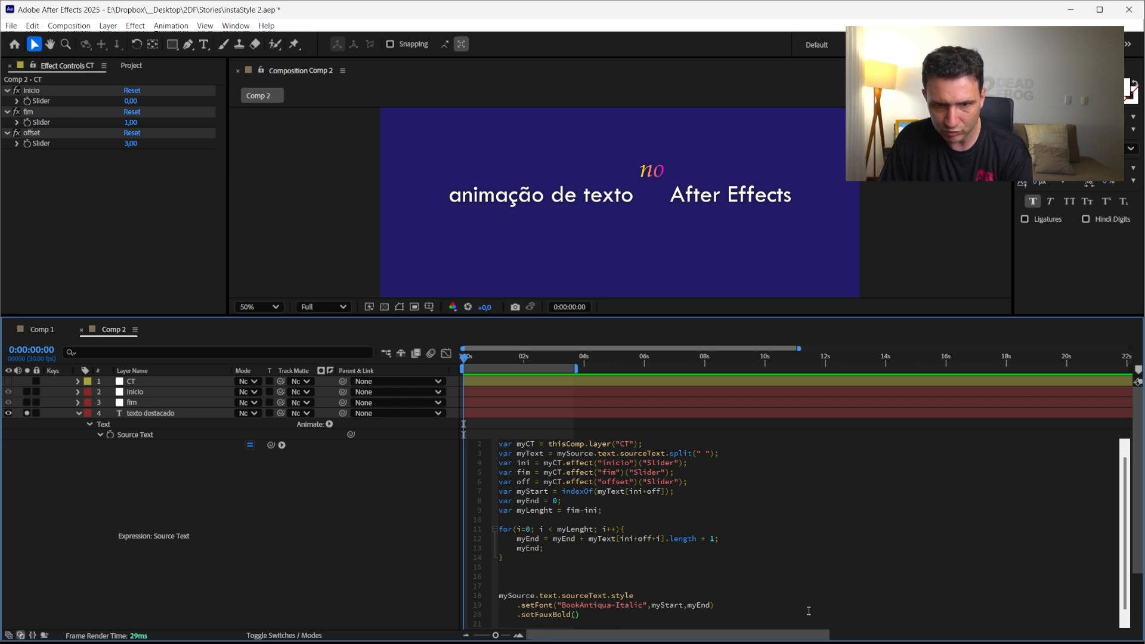
{"action": "type", "text": "true,"}
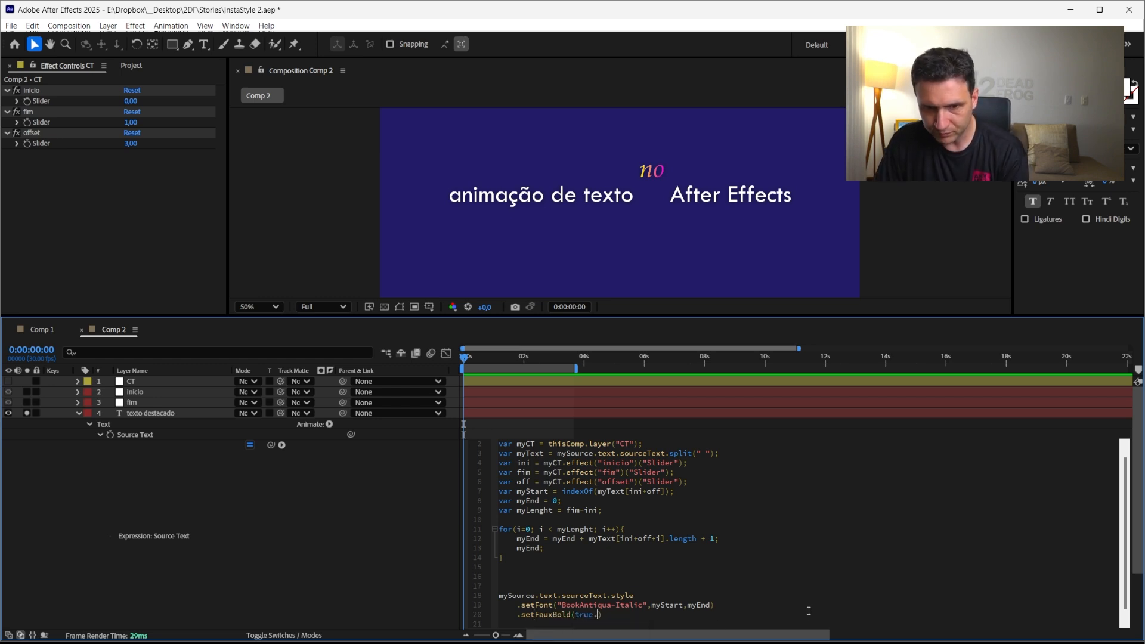
{"action": "type", "text": "myStart"}
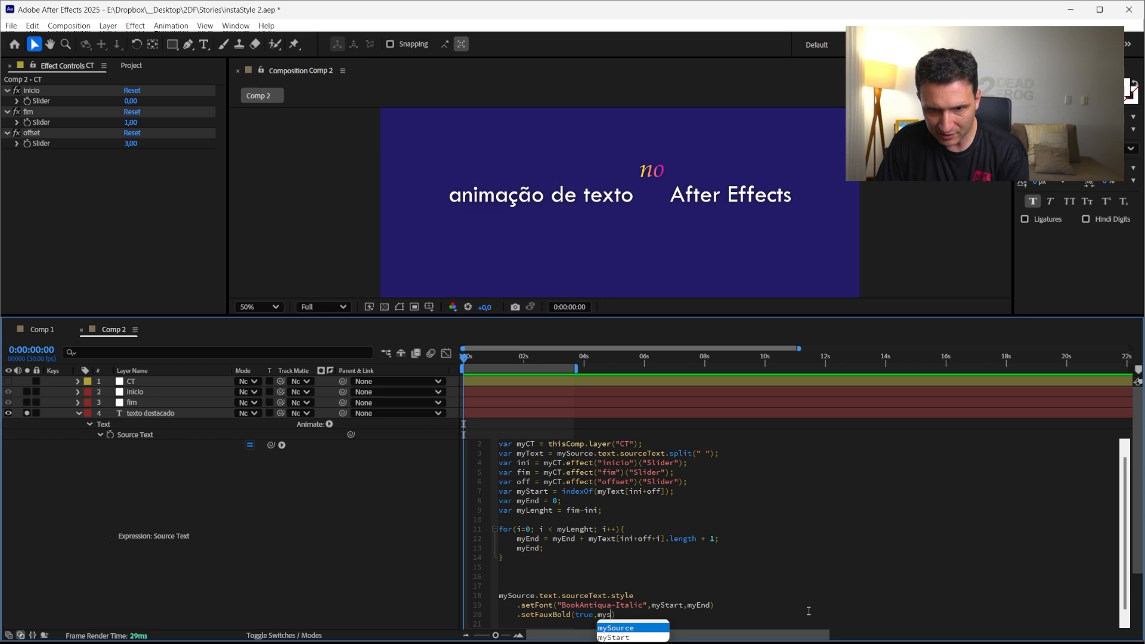
{"action": "key", "text": "Return"}
{"action": "type", "text": ",myEnd"}
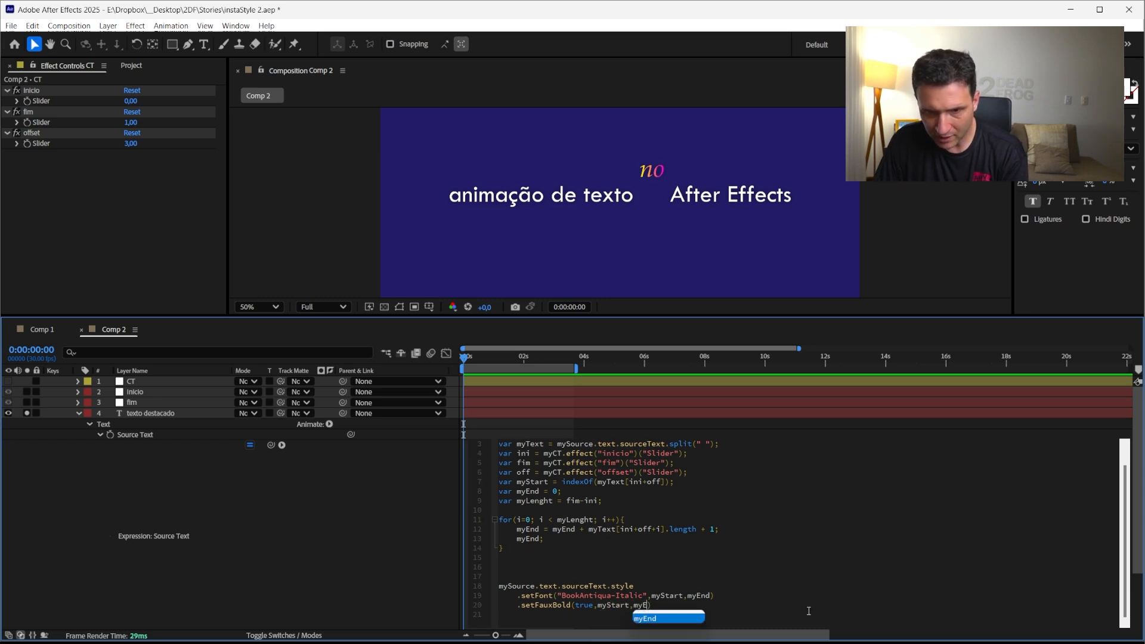
{"action": "key", "text": "Return"}
{"action": "left_click", "coordinate": [274, 553]}
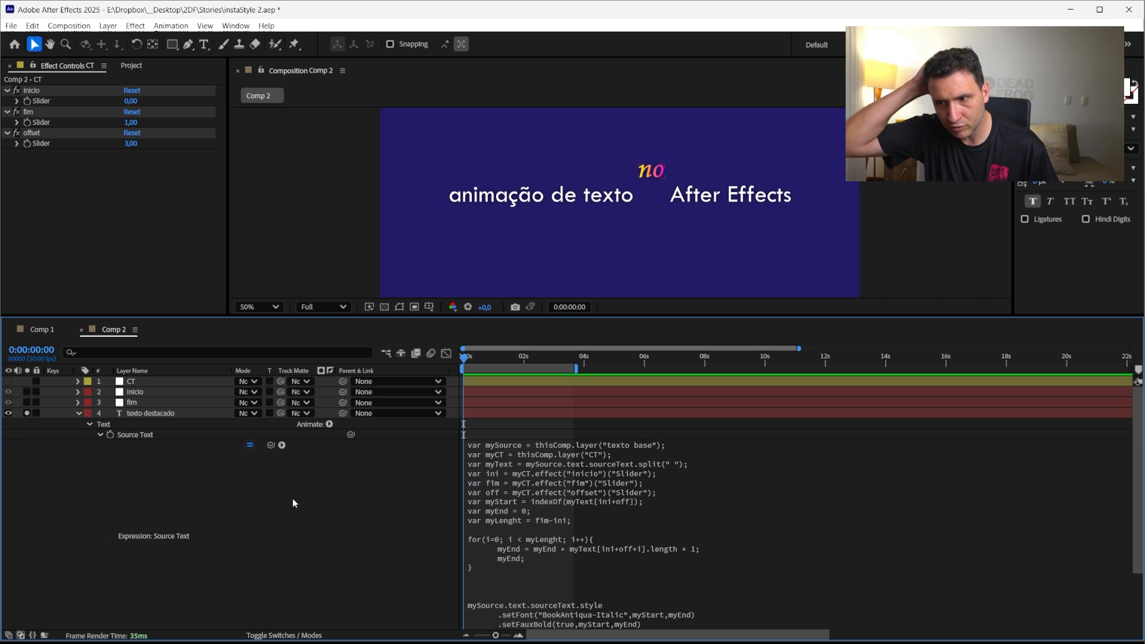
Chain .setFontSize(95,myStart,myEnd) on a new line after setFauxBold in the texto destacado Source Text expression and apply it
{"action": "left_click", "coordinate": [138, 413]}
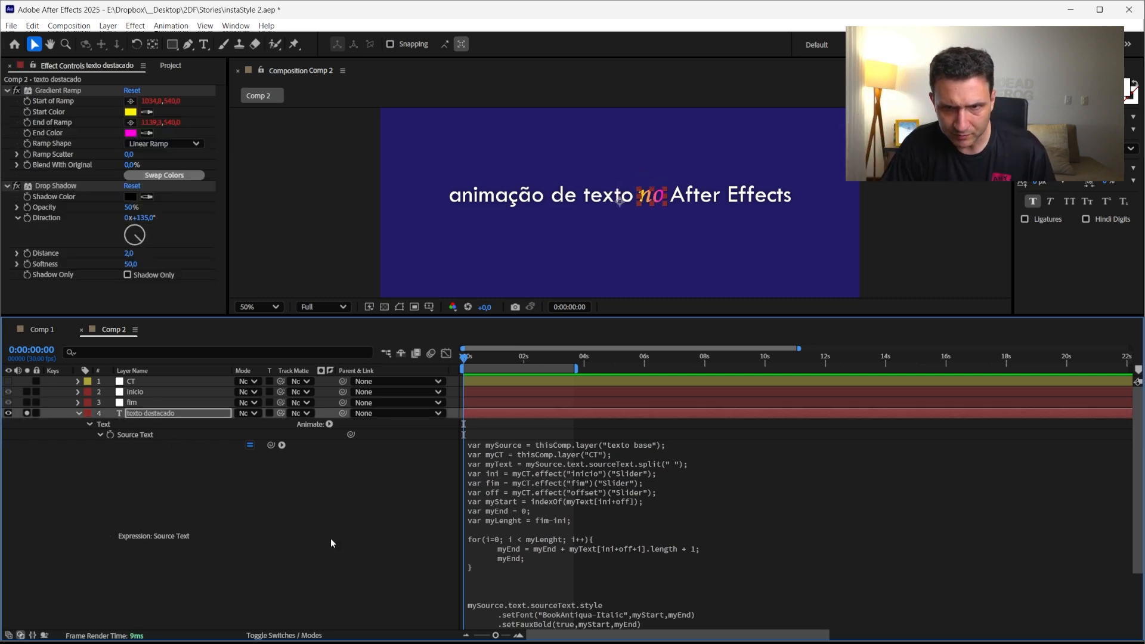
{"action": "left_click", "coordinate": [257, 543]}
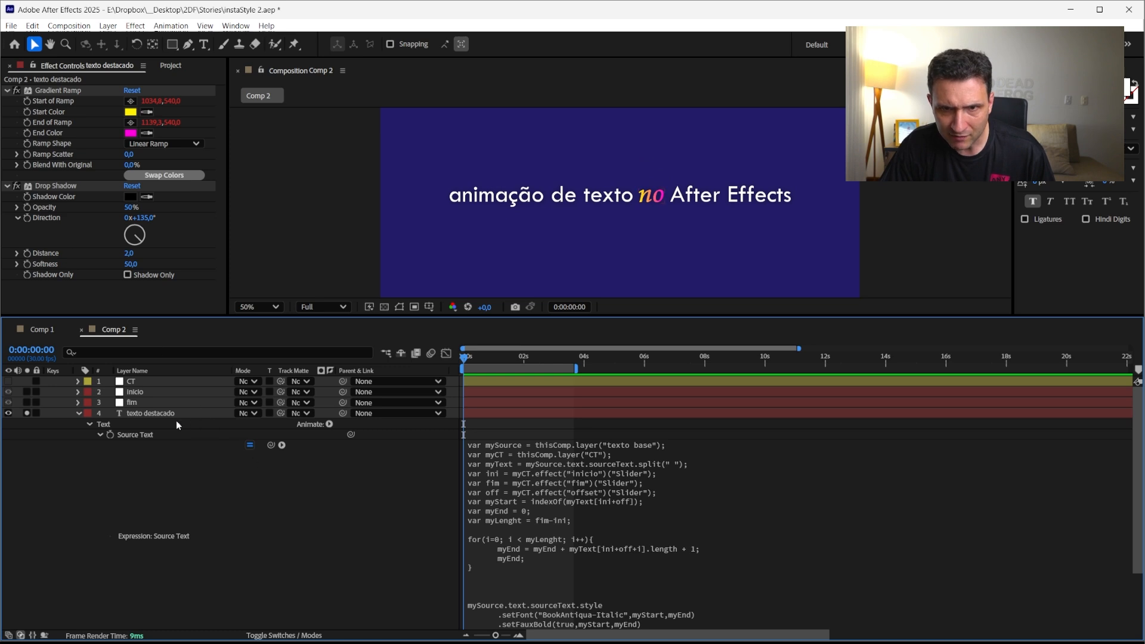
{"action": "left_click", "coordinate": [648, 627]}
{"action": "left_click", "coordinate": [679, 628]}
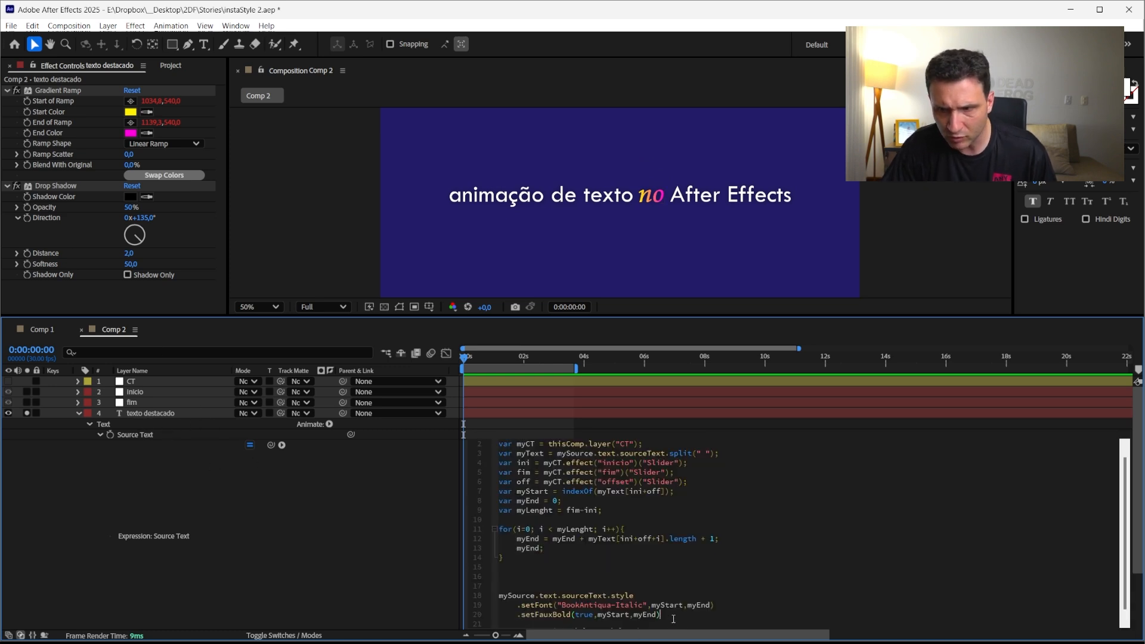
{"action": "key", "text": "Return"}
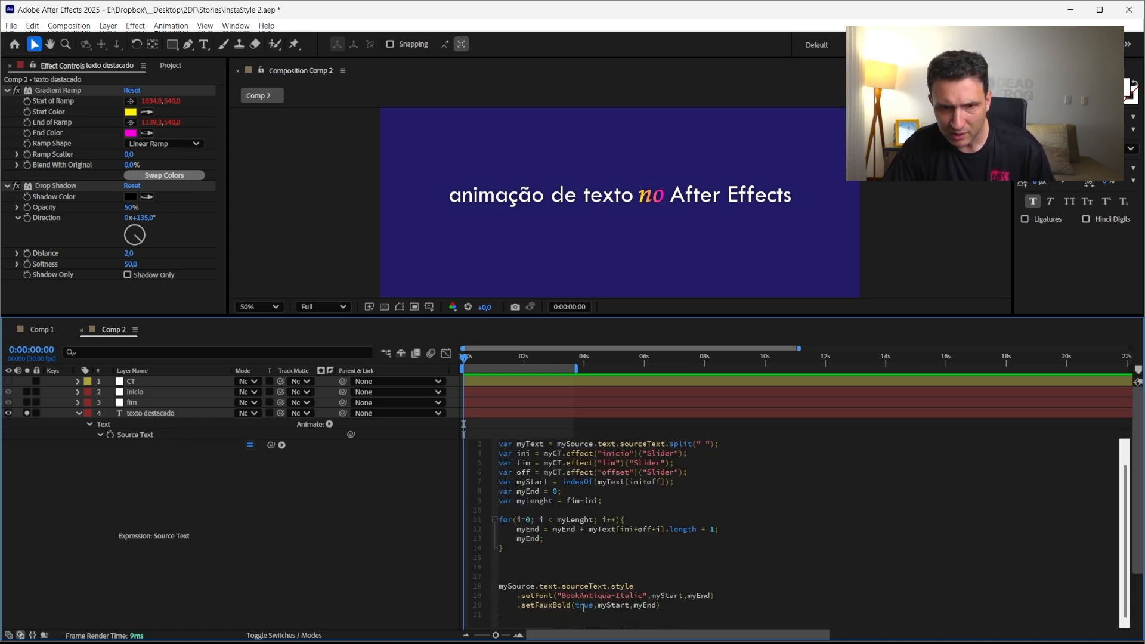
{"action": "type", "text": ".setM"}
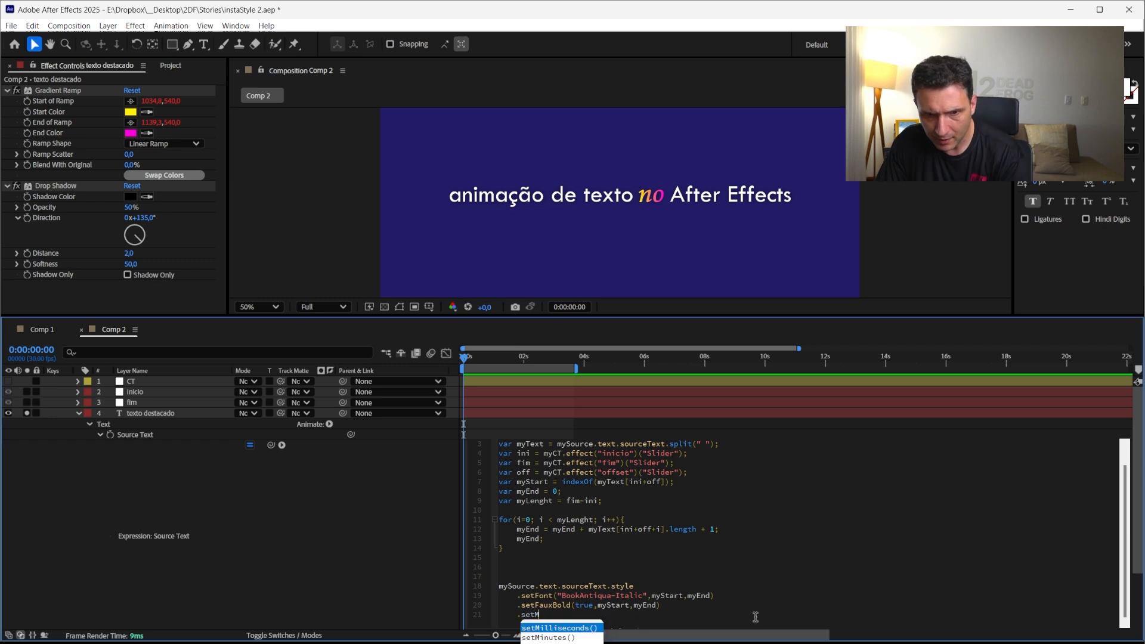
{"action": "key", "text": "BackSpace"}
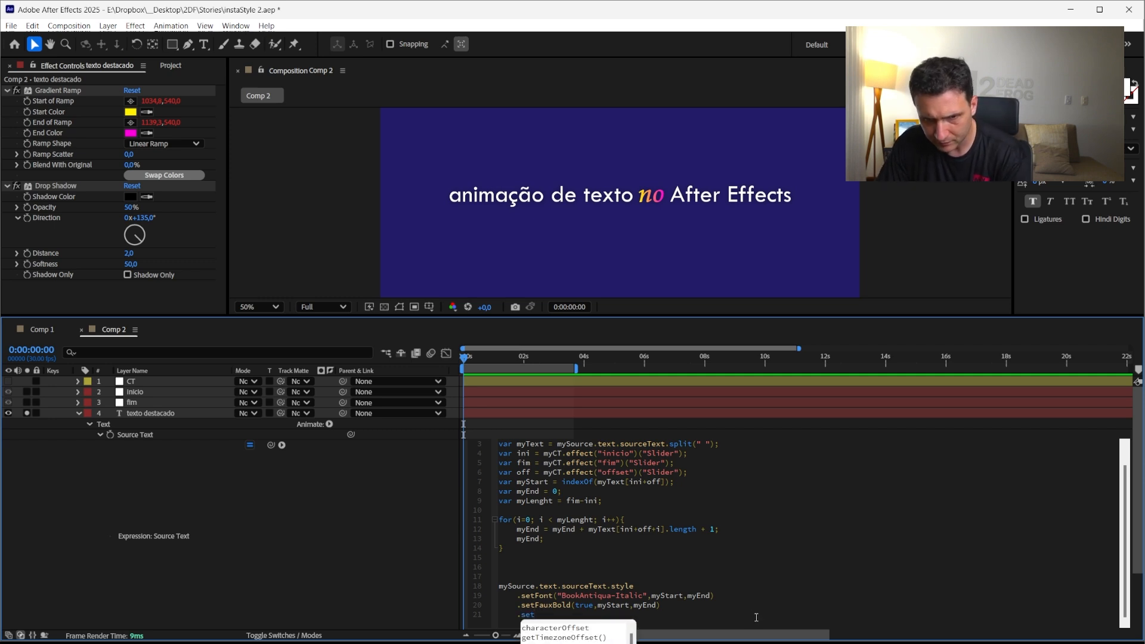
{"action": "type", "text": "FontSize("}
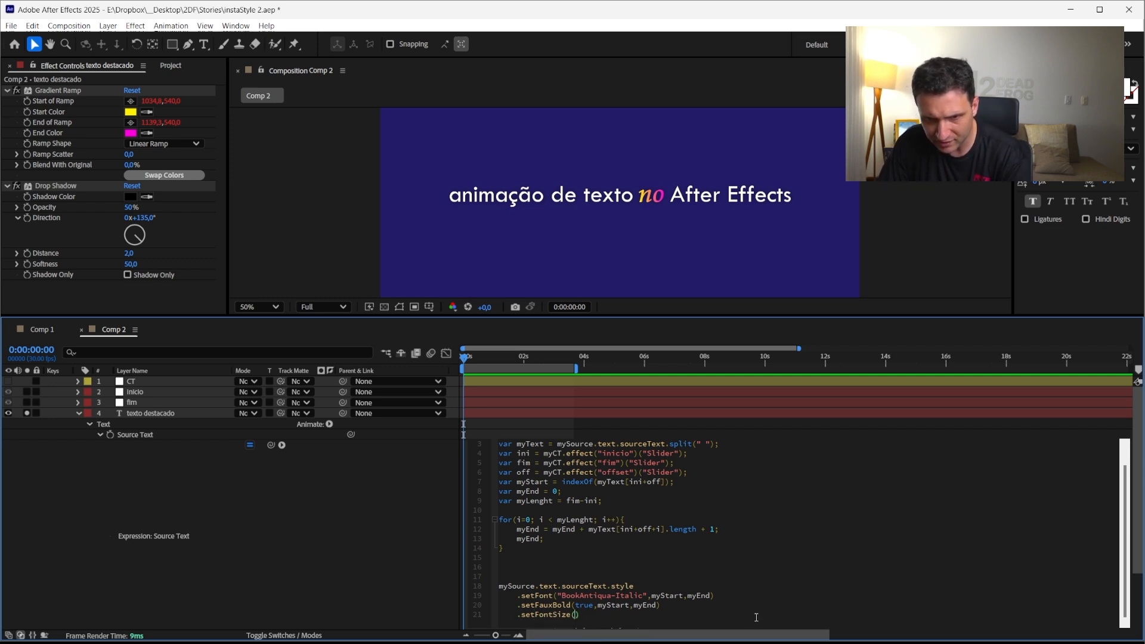
{"action": "type", "text": "95"}
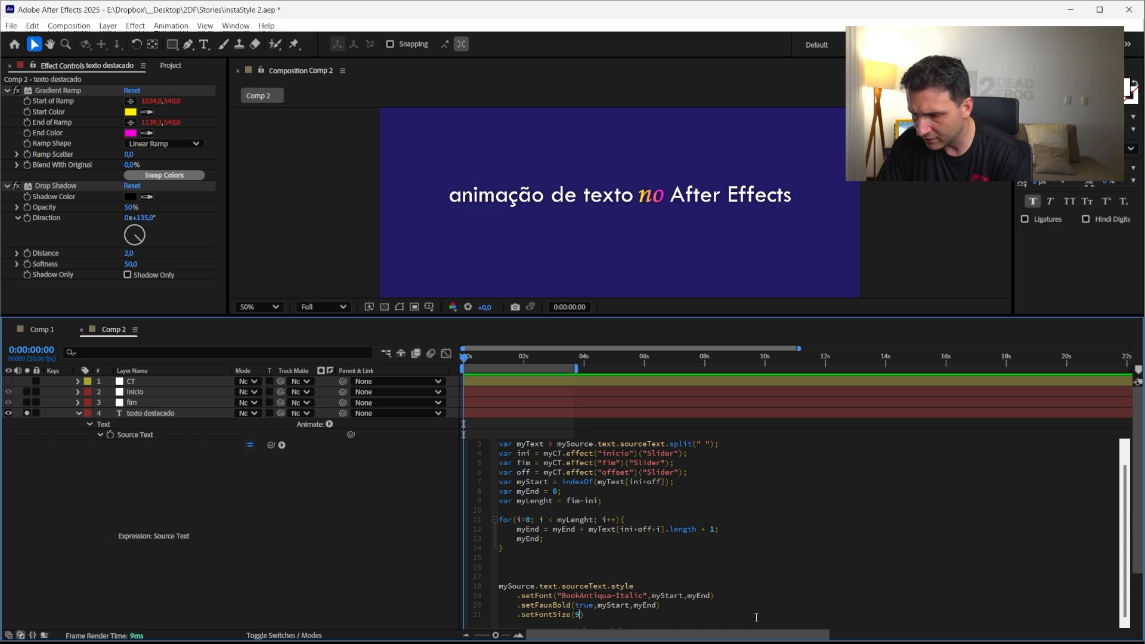
{"action": "type", "text": ",m"}
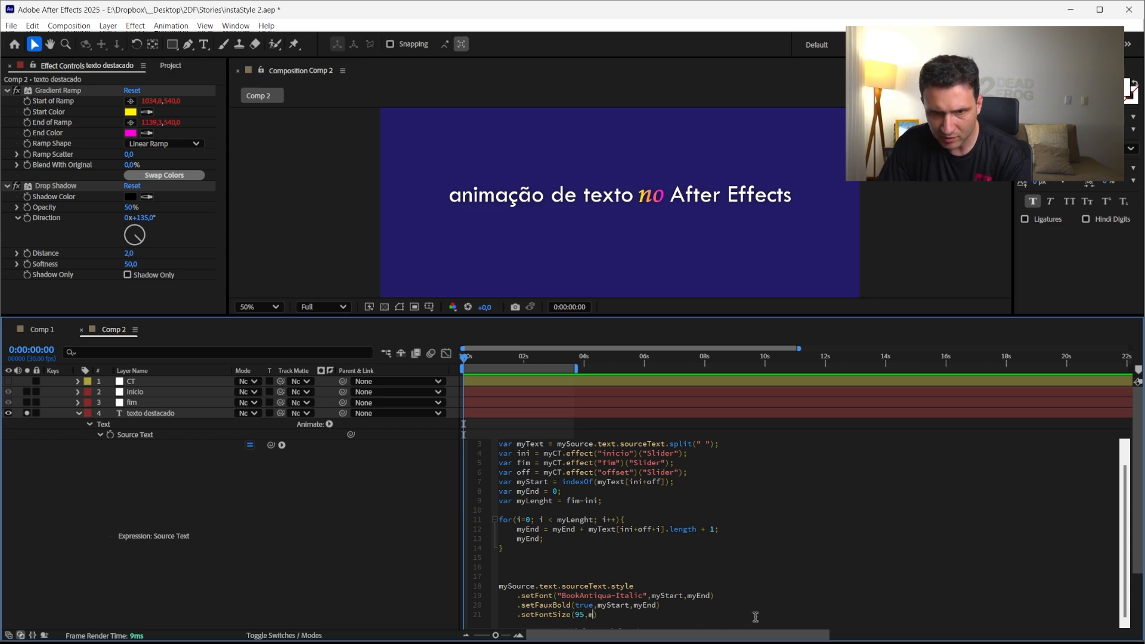
{"action": "type", "text": "yStart,my"}
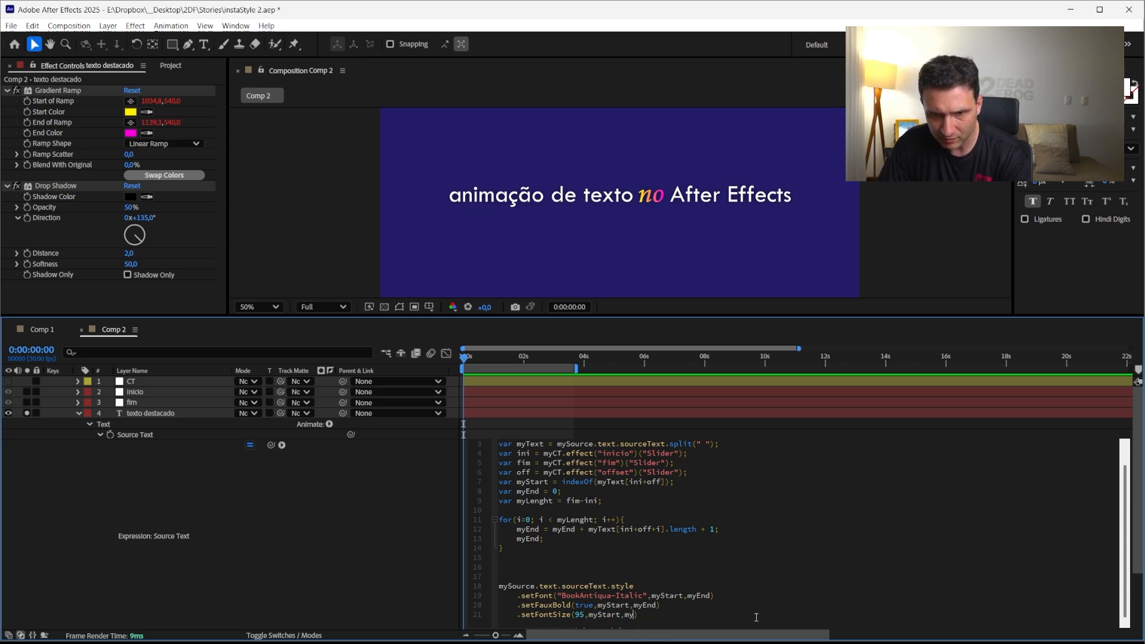
{"action": "type", "text": "End"}
{"action": "left_click", "coordinate": [352, 590]}
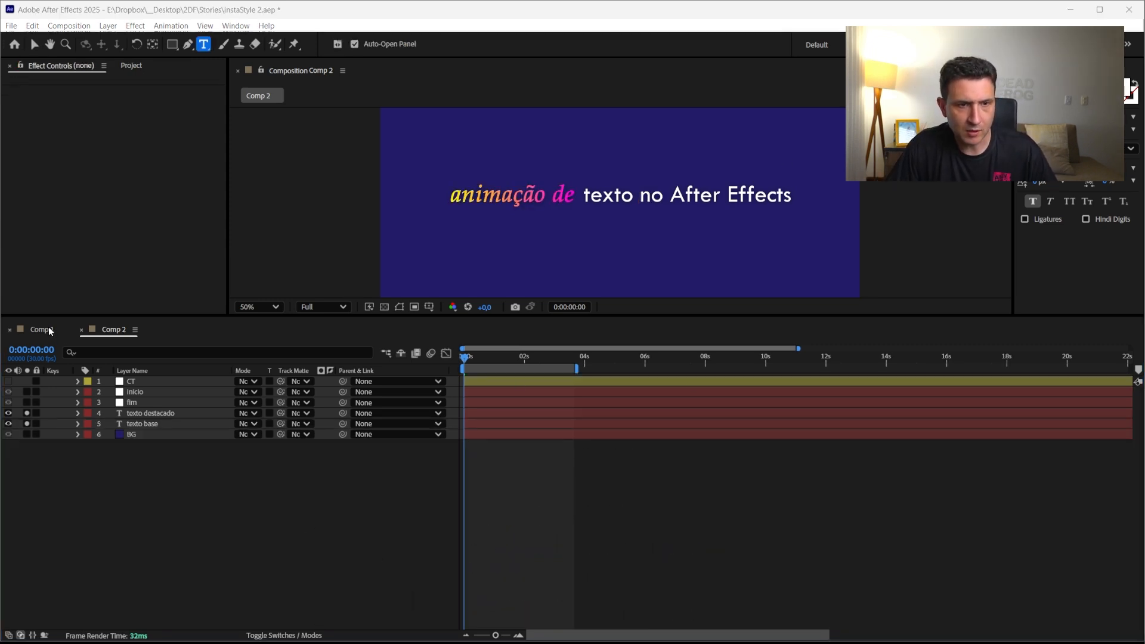
Switch to Comp 1, enlarge its viewer, and preview its word-by-word highlight animation from the start
{"action": "left_click", "coordinate": [41, 329]}
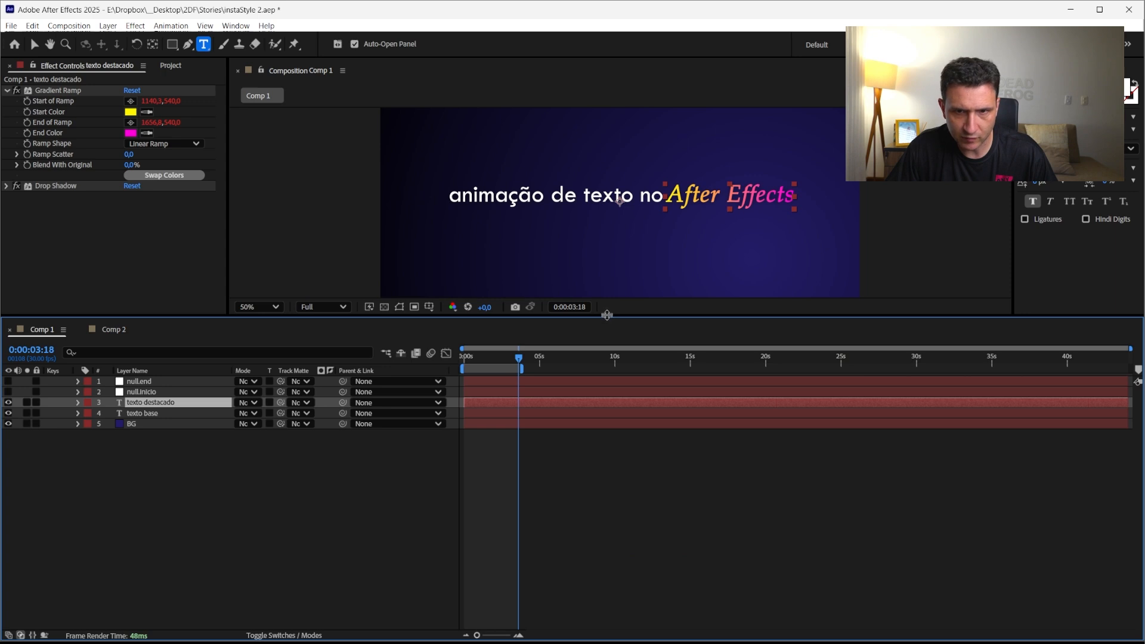
{"action": "left_click_drag", "start_coordinate": [607, 315], "coordinate": [613, 447]}
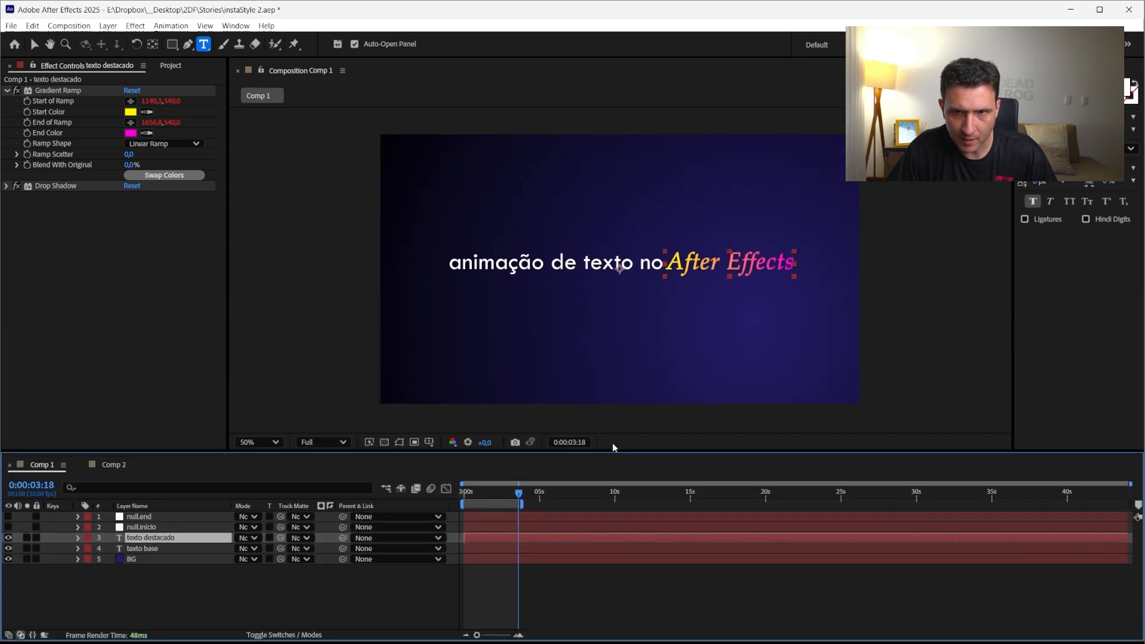
{"action": "left_click", "coordinate": [170, 578]}
{"action": "left_click", "coordinate": [140, 518]}
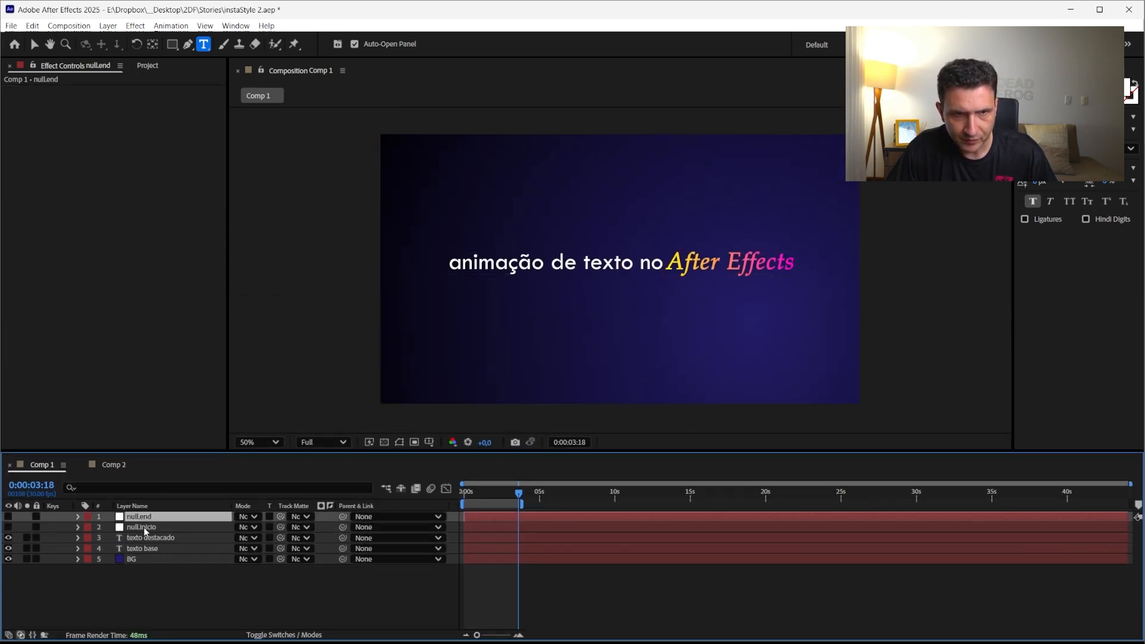
{"action": "left_click", "coordinate": [142, 528]}
{"action": "left_click_drag", "start_coordinate": [493, 496], "coordinate": [408, 495]}
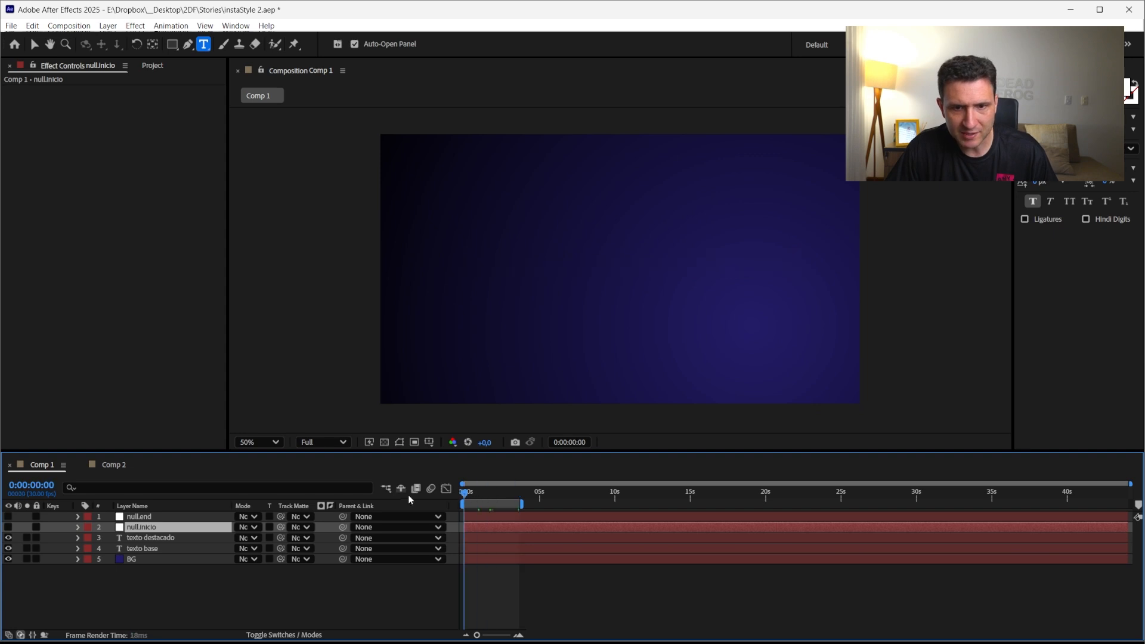
{"action": "key", "text": "space"}
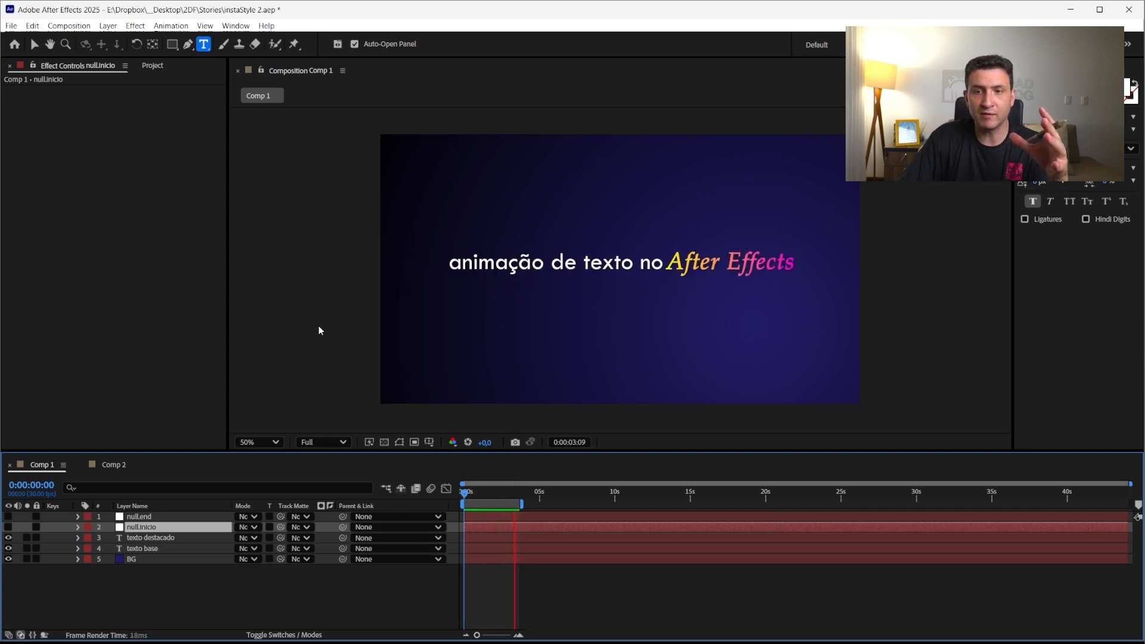
{"action": "key", "text": "space"}
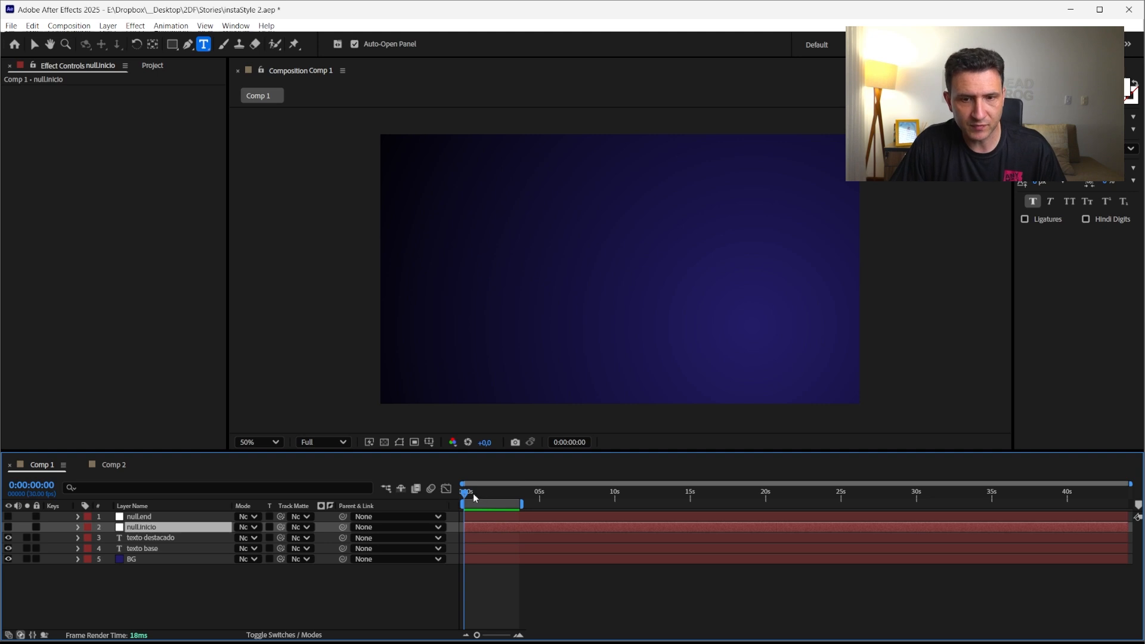
{"action": "mouse_move", "coordinate": [473, 492]}
{"action": "left_mouse_down"}
{"action": "mouse_move", "coordinate": [493, 501]}
{"action": "mouse_move", "coordinate": [464, 501]}
{"action": "left_mouse_up"}
{"action": "key", "text": "space"}
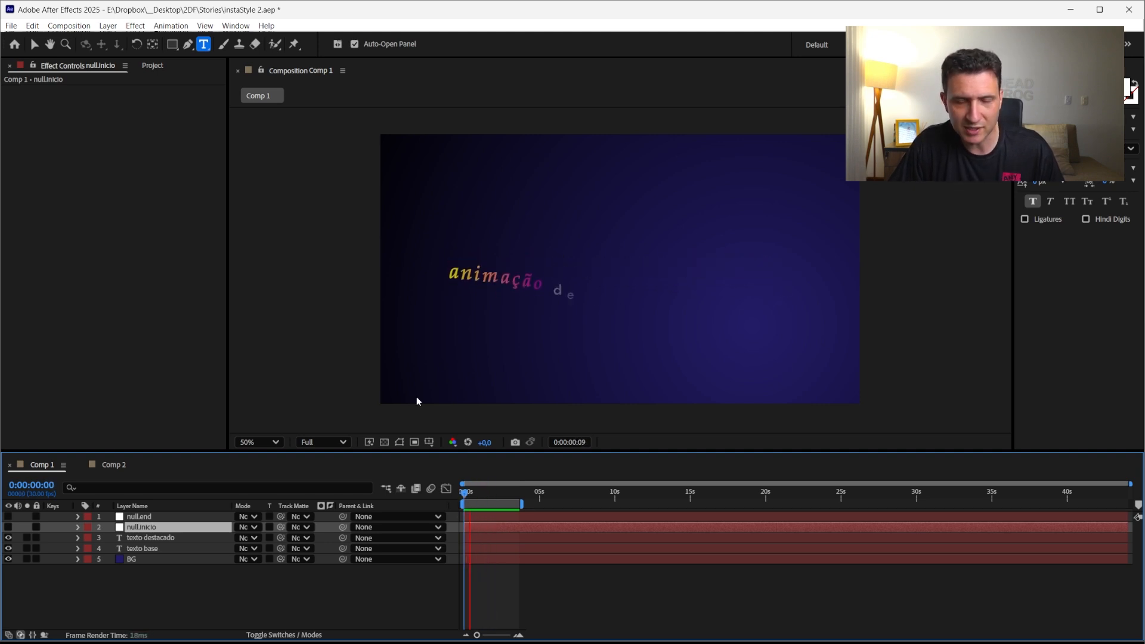
Examine the texto base layer's keyframed properties and slider effects in Comp 1 while replaying the animation
{"action": "left_click", "coordinate": [140, 516]}
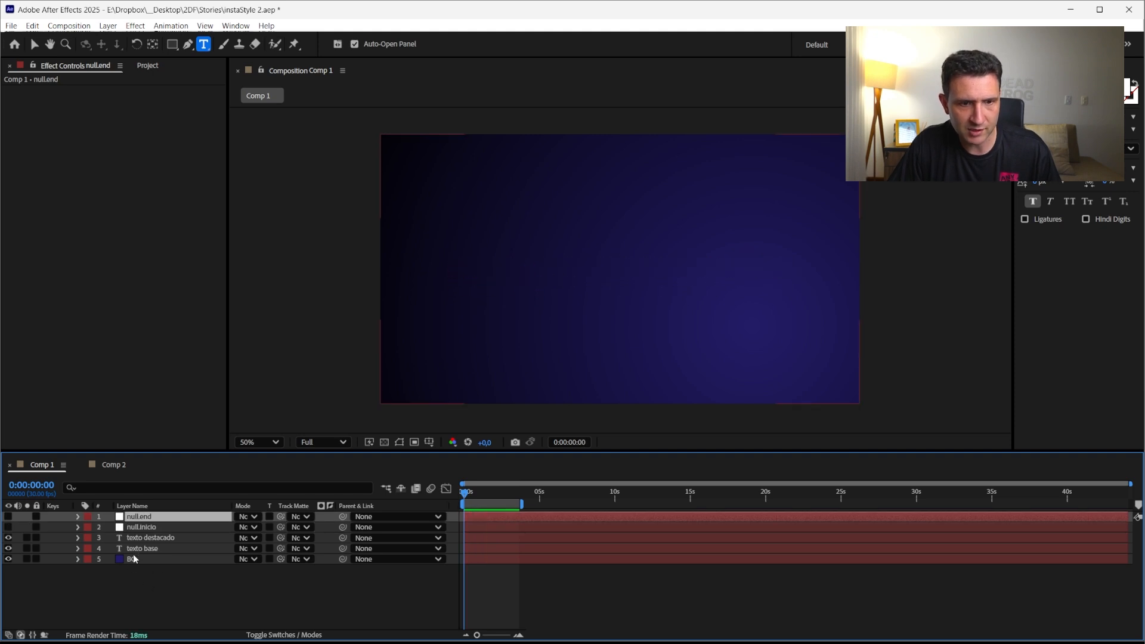
{"action": "left_click", "coordinate": [135, 549]}
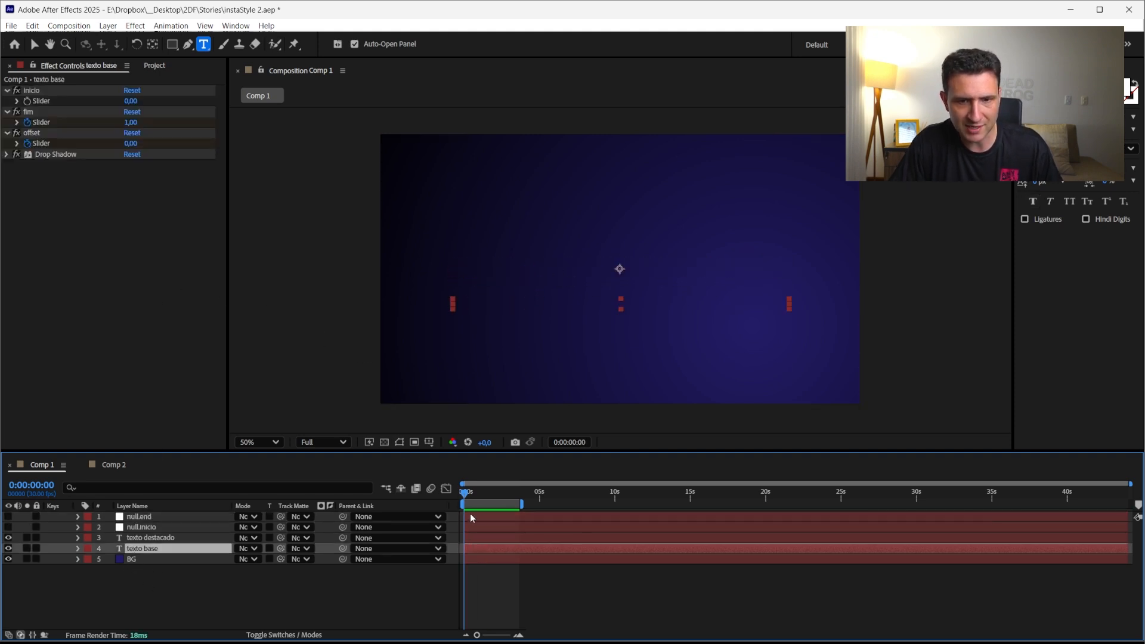
{"action": "key", "text": "u"}
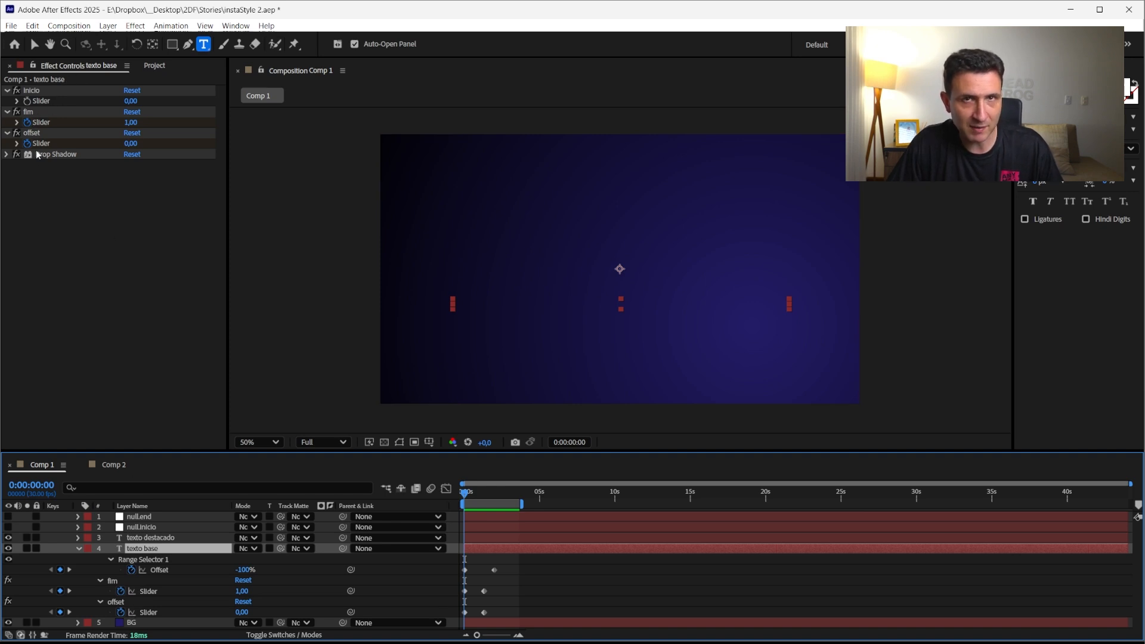
{"action": "key", "text": "space"}
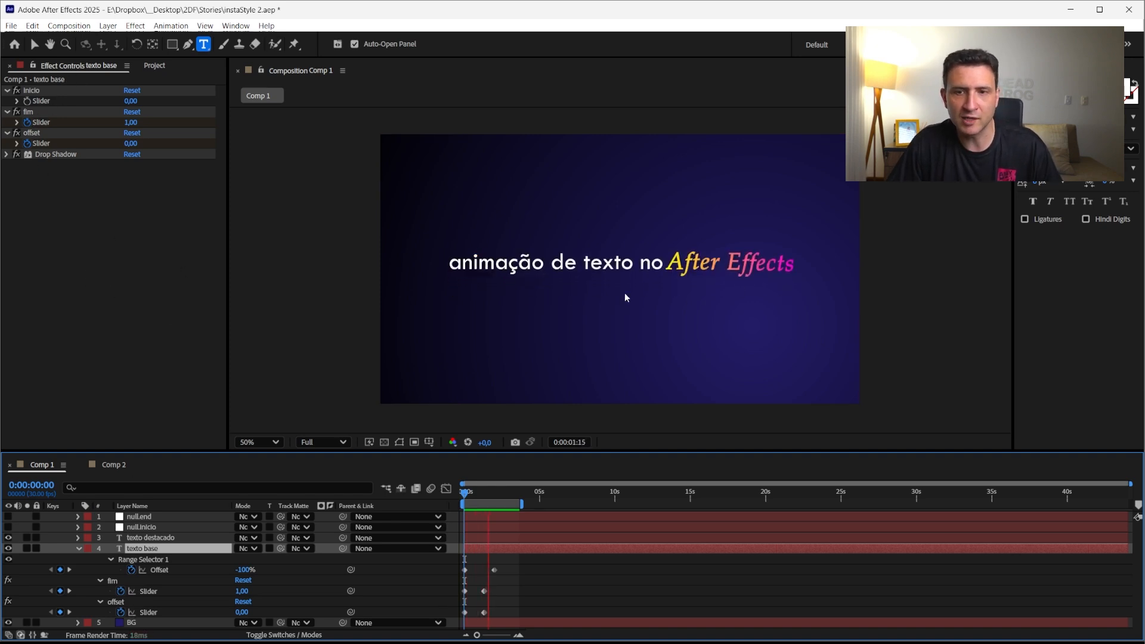